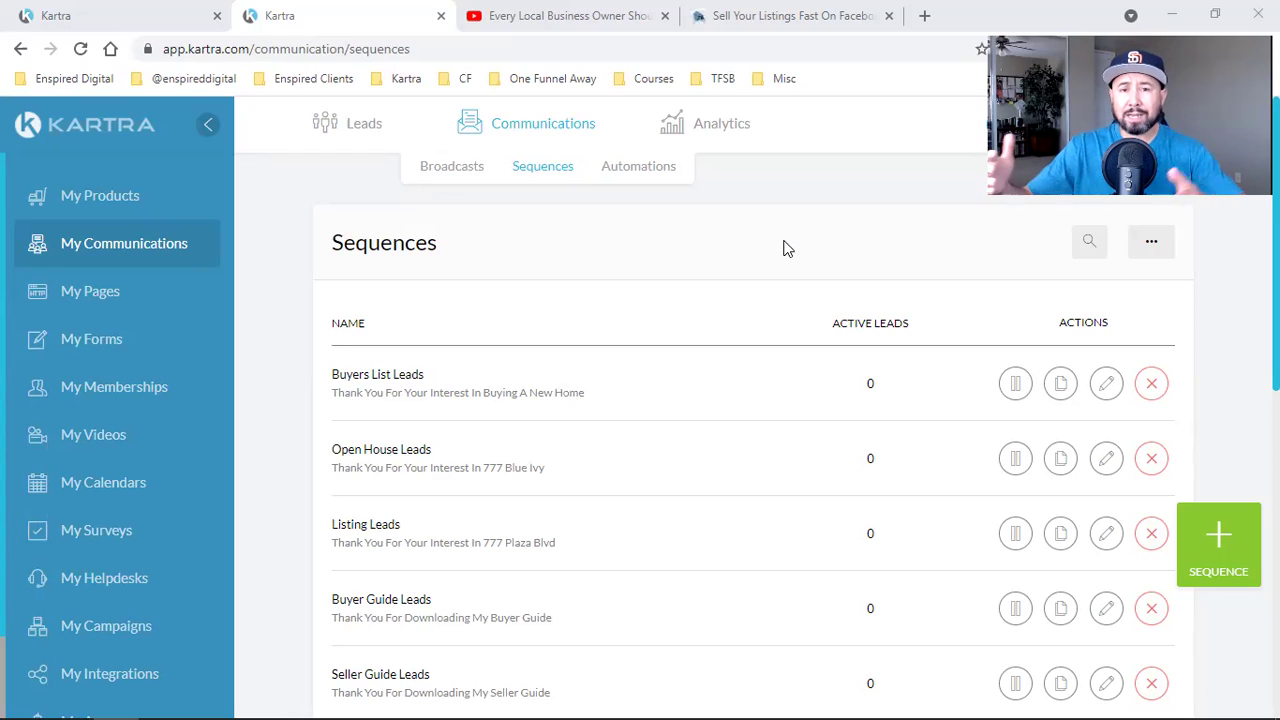
Switch to YouTube and examine the publication date of the video "Every Local Business Owner Should Run This Ad".
{"action": "left_click", "coordinate": [568, 15]}
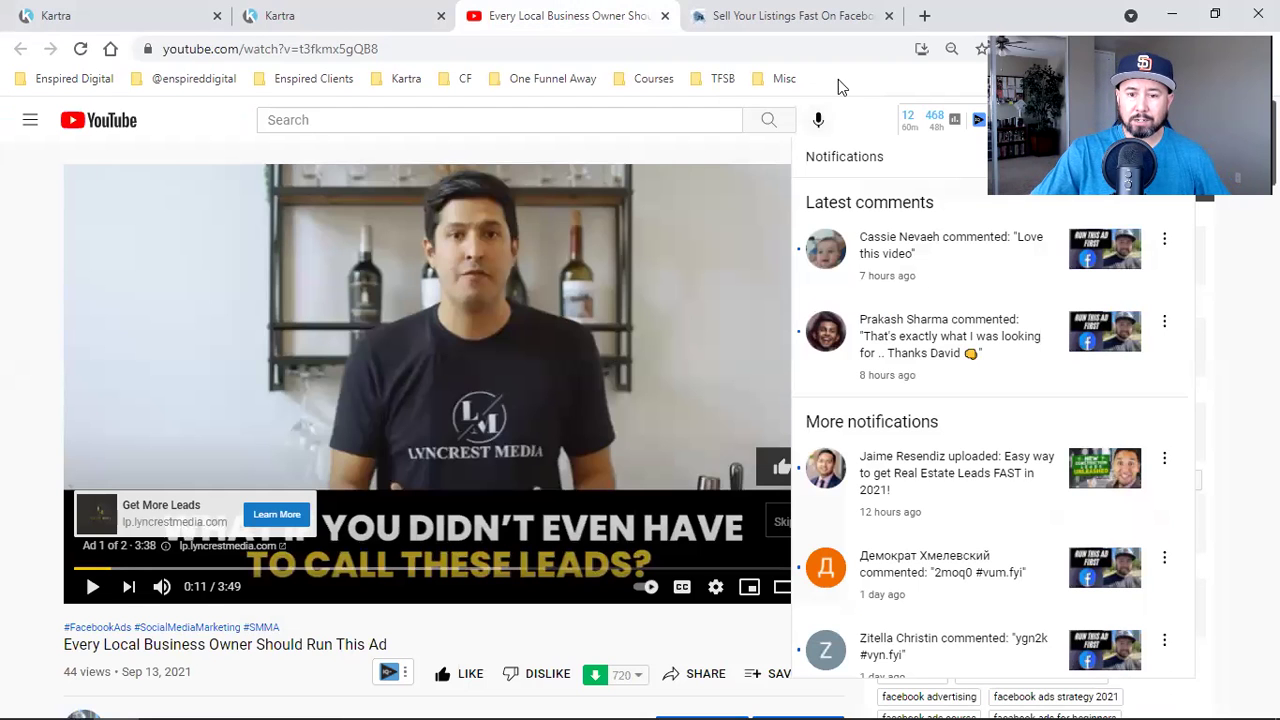
{"action": "left_click", "coordinate": [195, 336]}
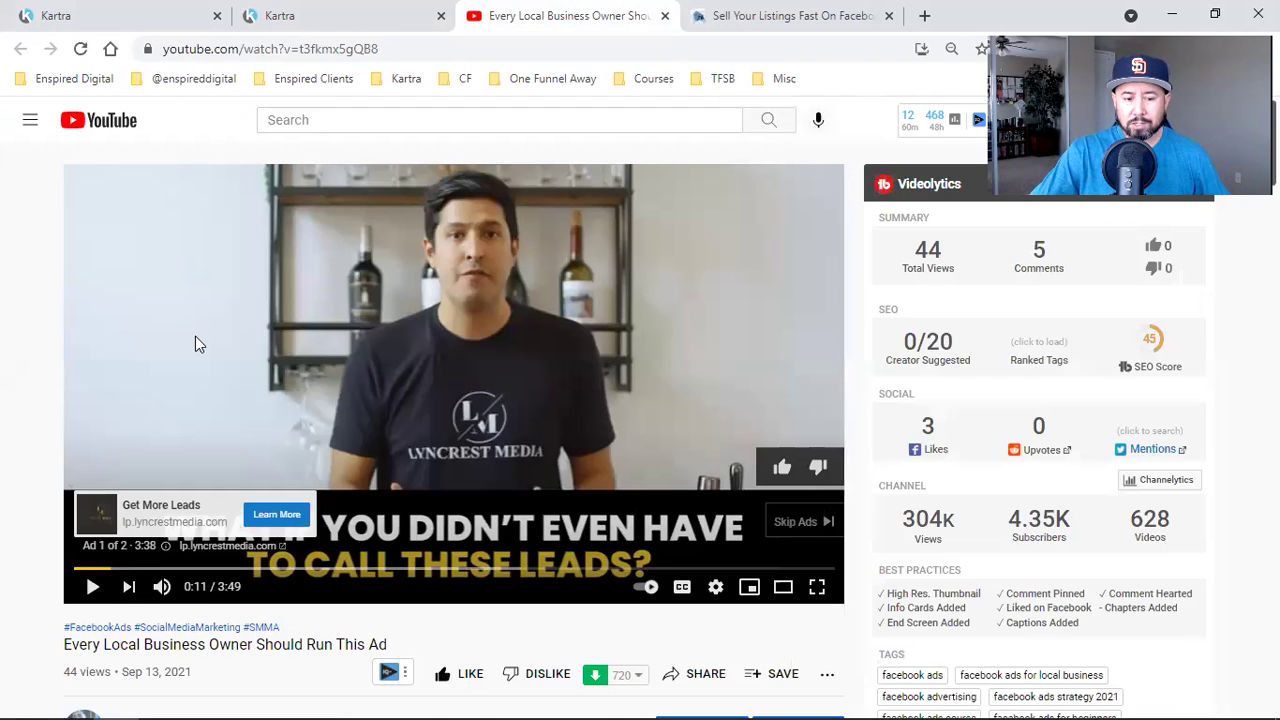
{"action": "scroll", "coordinate": [195, 336], "scroll_direction": "down", "scroll_amount": 1}
{"action": "double_click", "coordinate": [151, 578]}
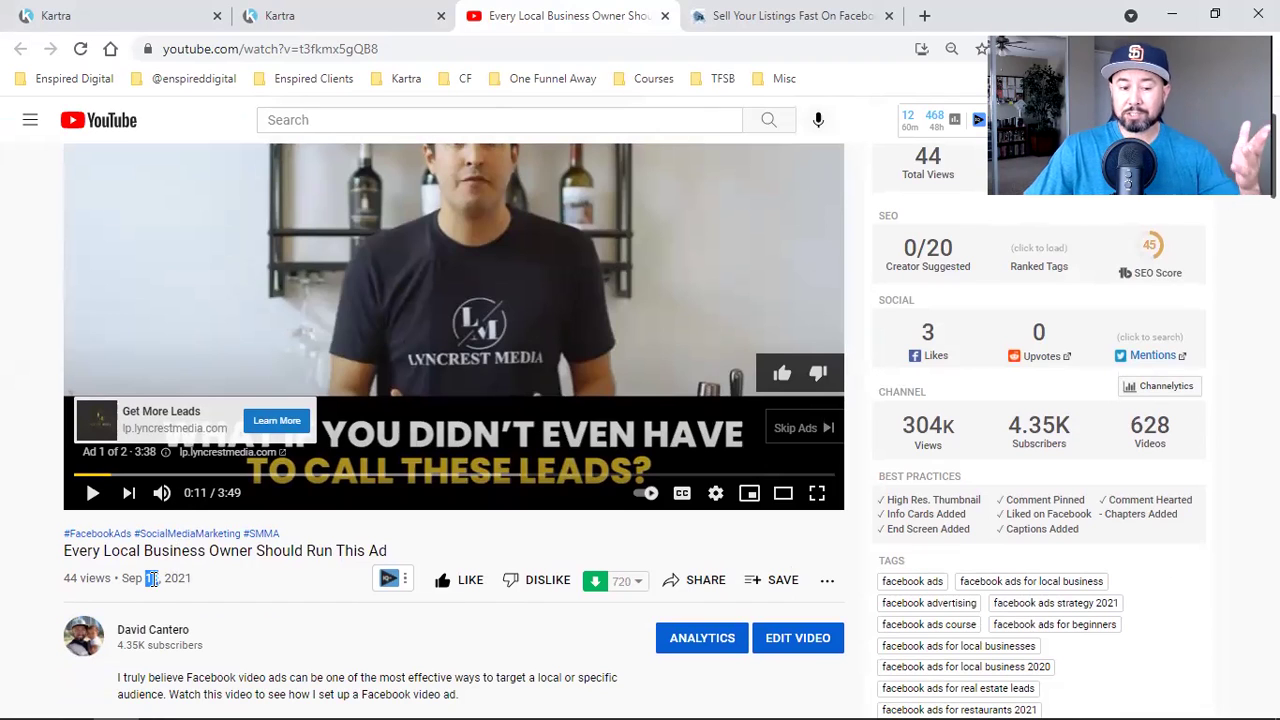
Switch back to Kartra and view the lead lists followed by the Broadcasts overview.
{"action": "left_click", "coordinate": [336, 10]}
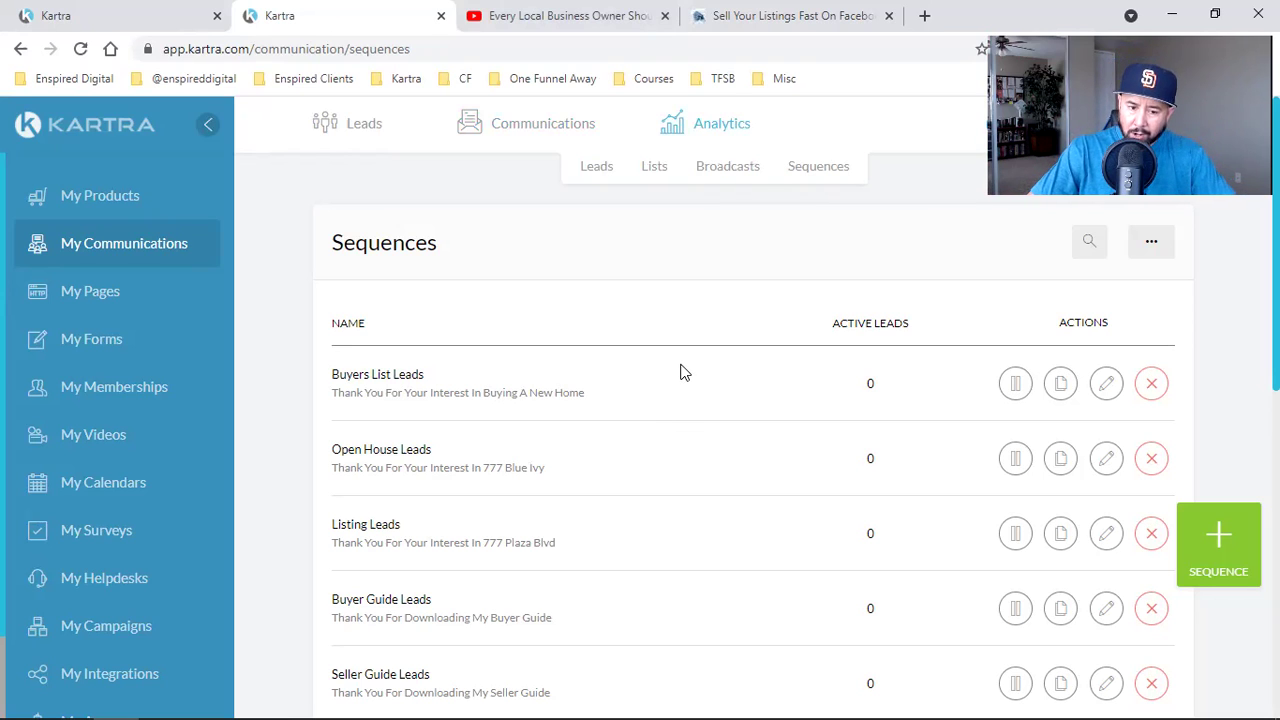
{"action": "triple_click", "coordinate": [394, 372]}
{"action": "mouse_move", "coordinate": [369, 126]}
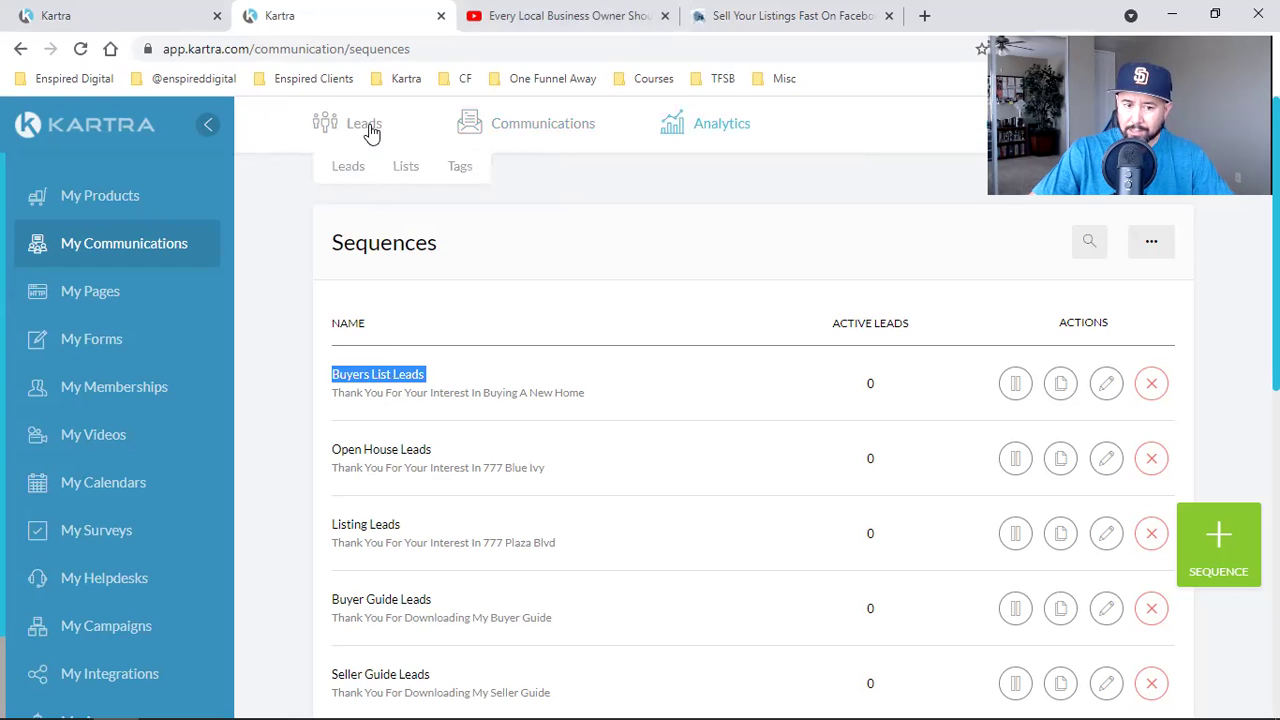
{"action": "left_click", "coordinate": [405, 172]}
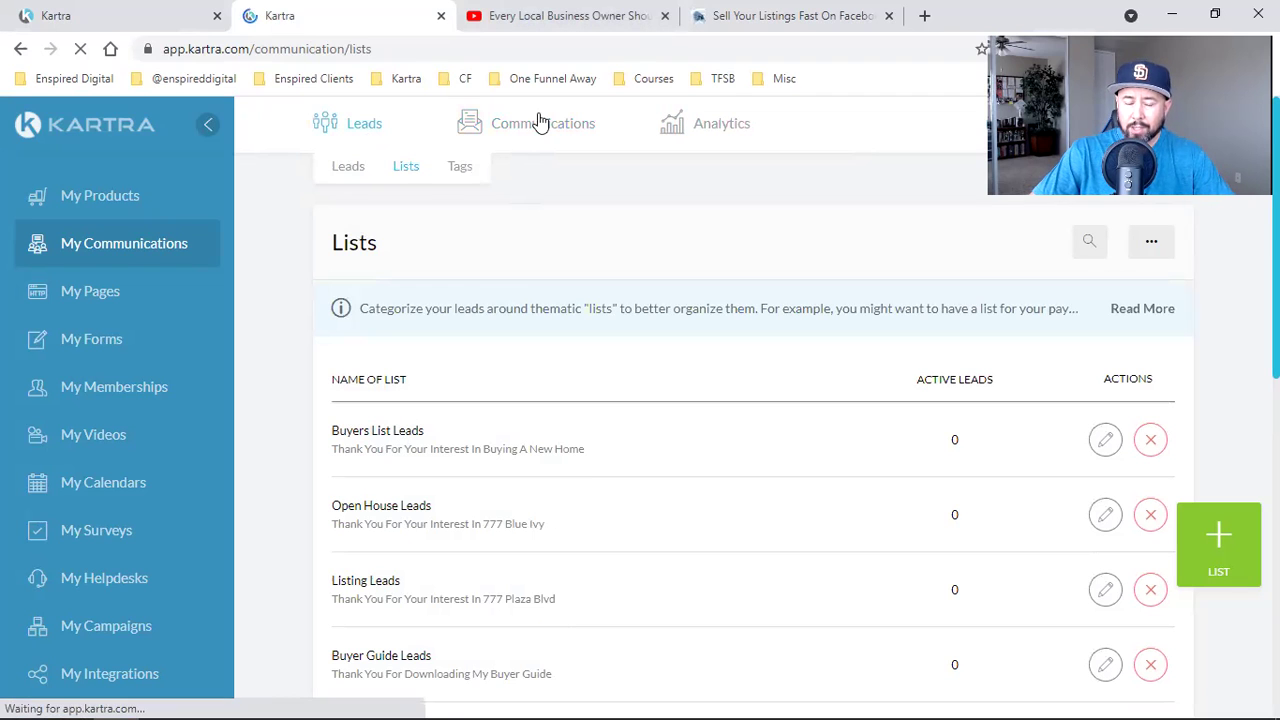
{"action": "mouse_move", "coordinate": [533, 128]}
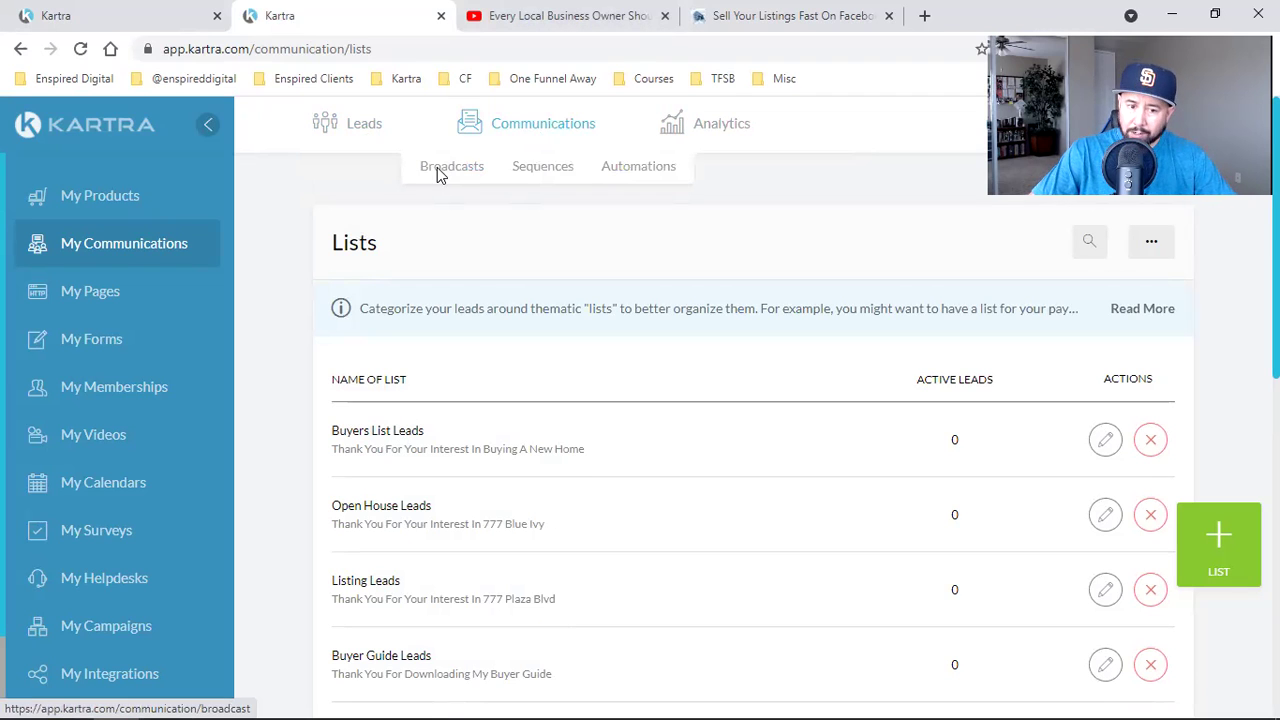
{"action": "left_click", "coordinate": [437, 170]}
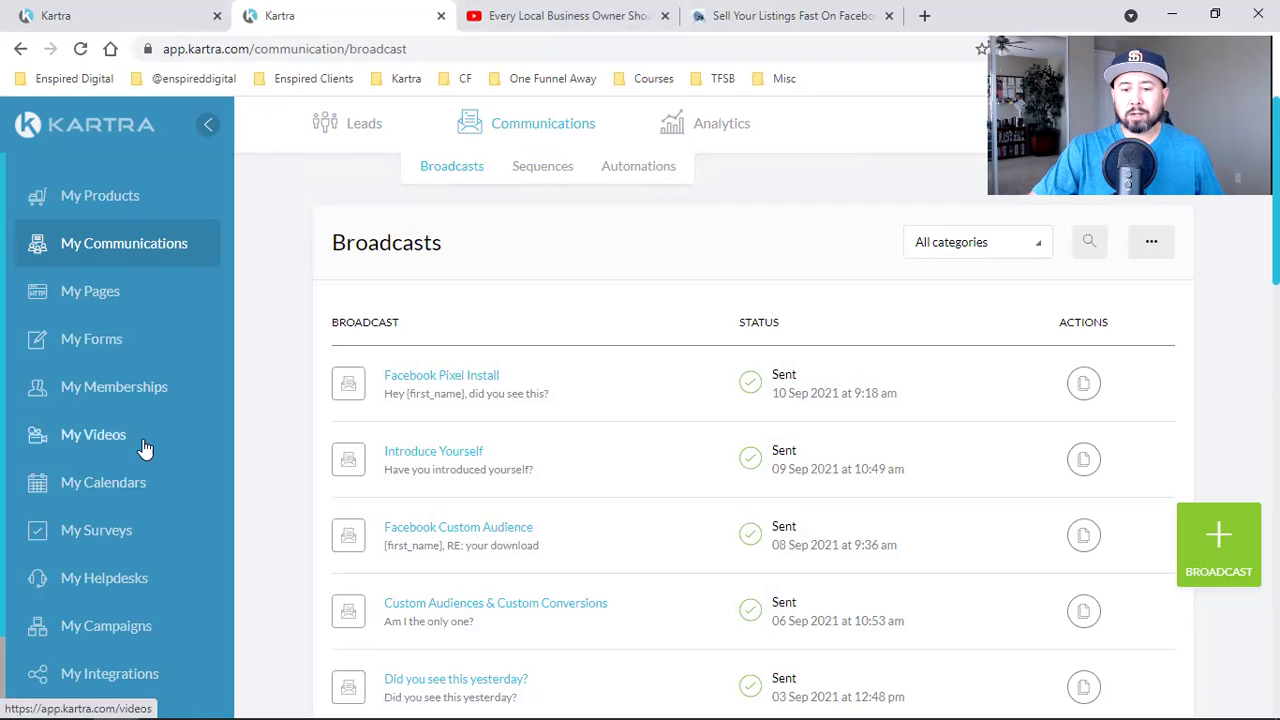
{"action": "scroll", "coordinate": [145, 449], "scroll_direction": "down", "scroll_amount": 1}
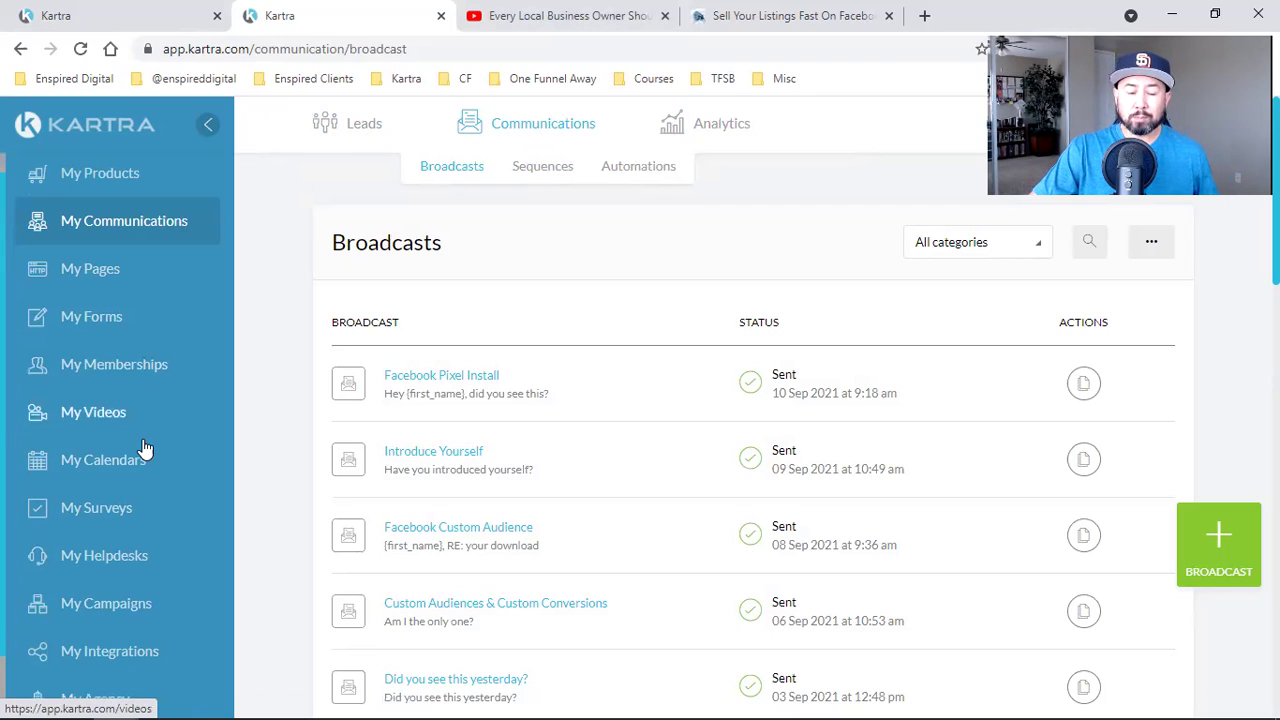
{"action": "scroll", "coordinate": [145, 449], "scroll_direction": "down", "scroll_amount": 1}
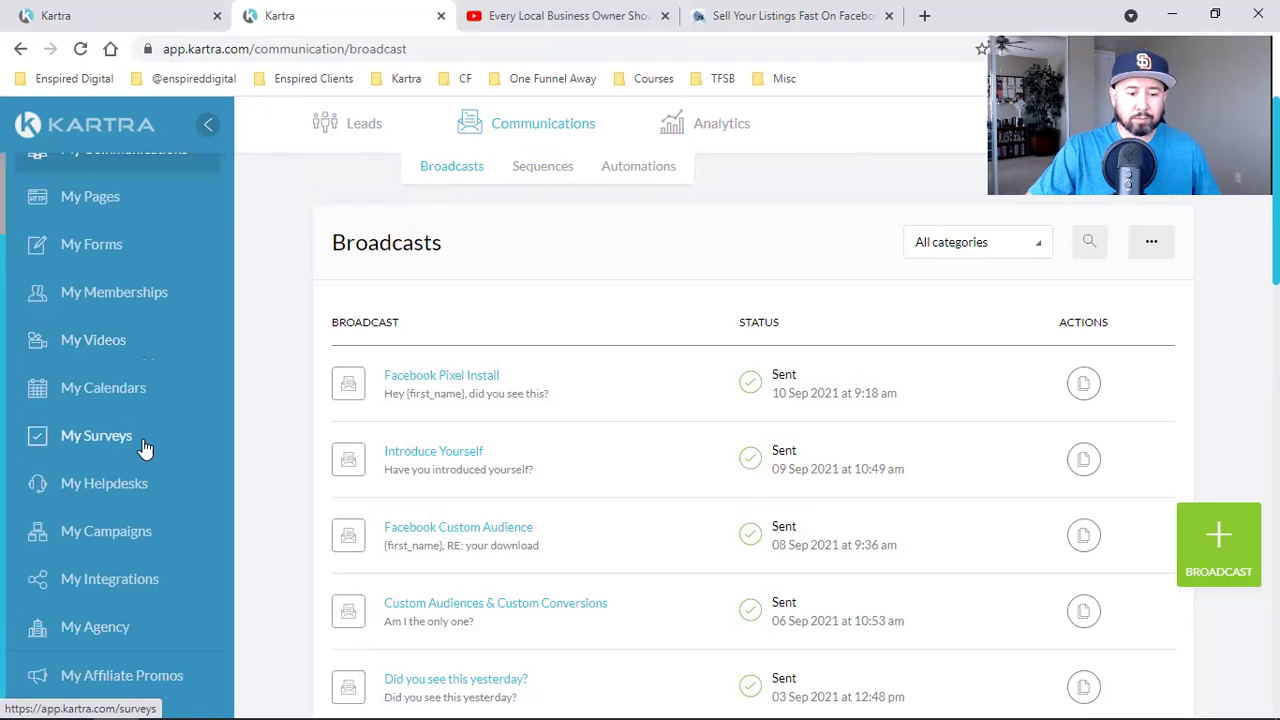
{"action": "scroll", "coordinate": [145, 449], "scroll_direction": "up", "scroll_amount": 2}
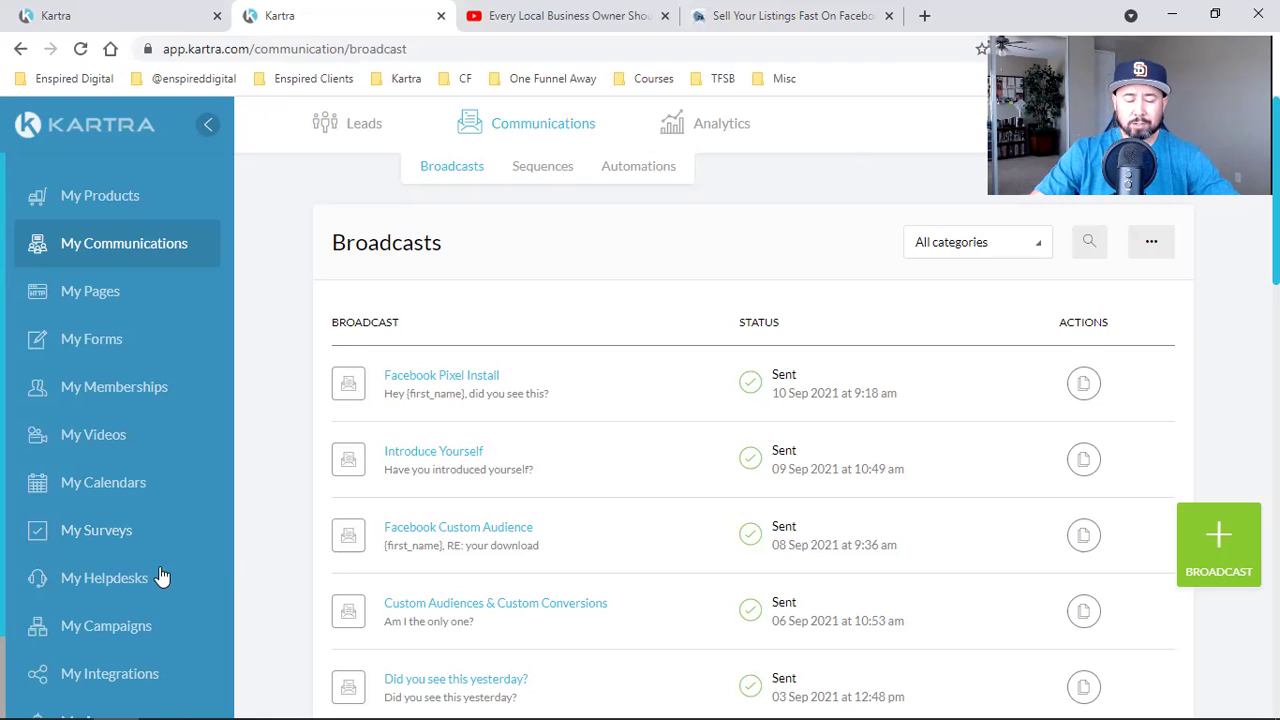
{"action": "scroll", "coordinate": [141, 569], "scroll_direction": "down", "scroll_amount": 1}
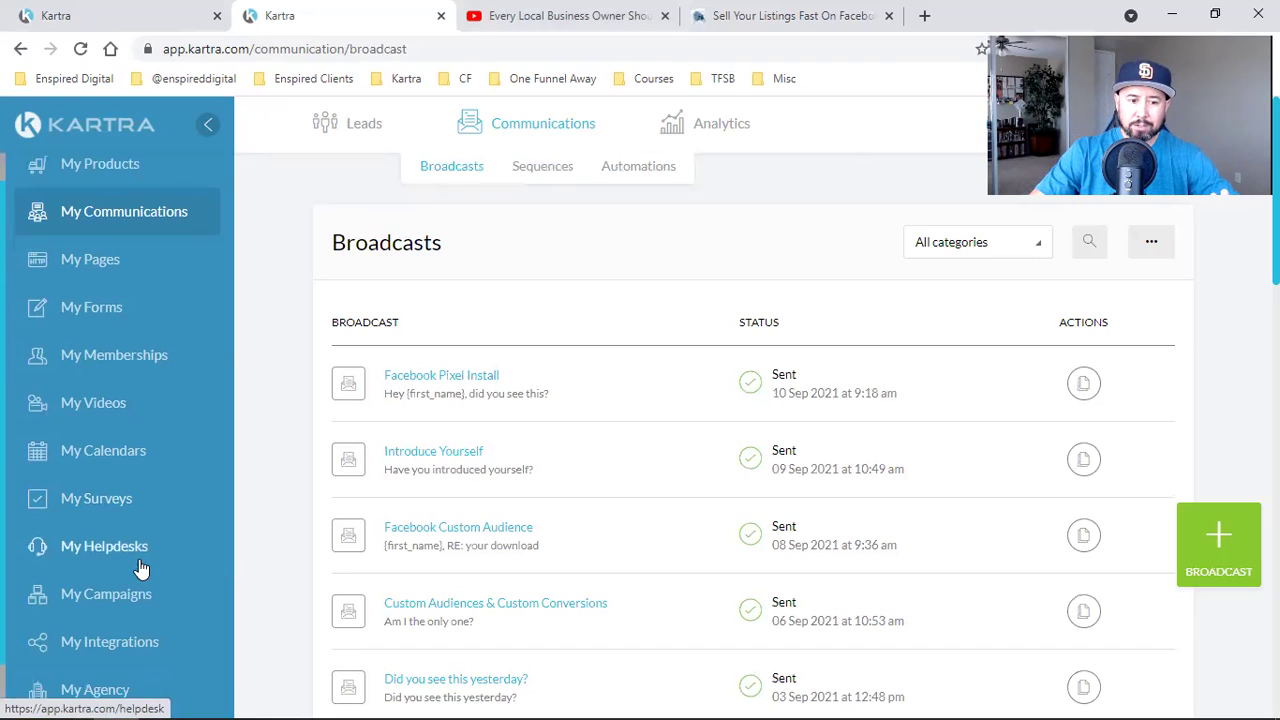
{"action": "scroll", "coordinate": [141, 569], "scroll_direction": "down", "scroll_amount": 1}
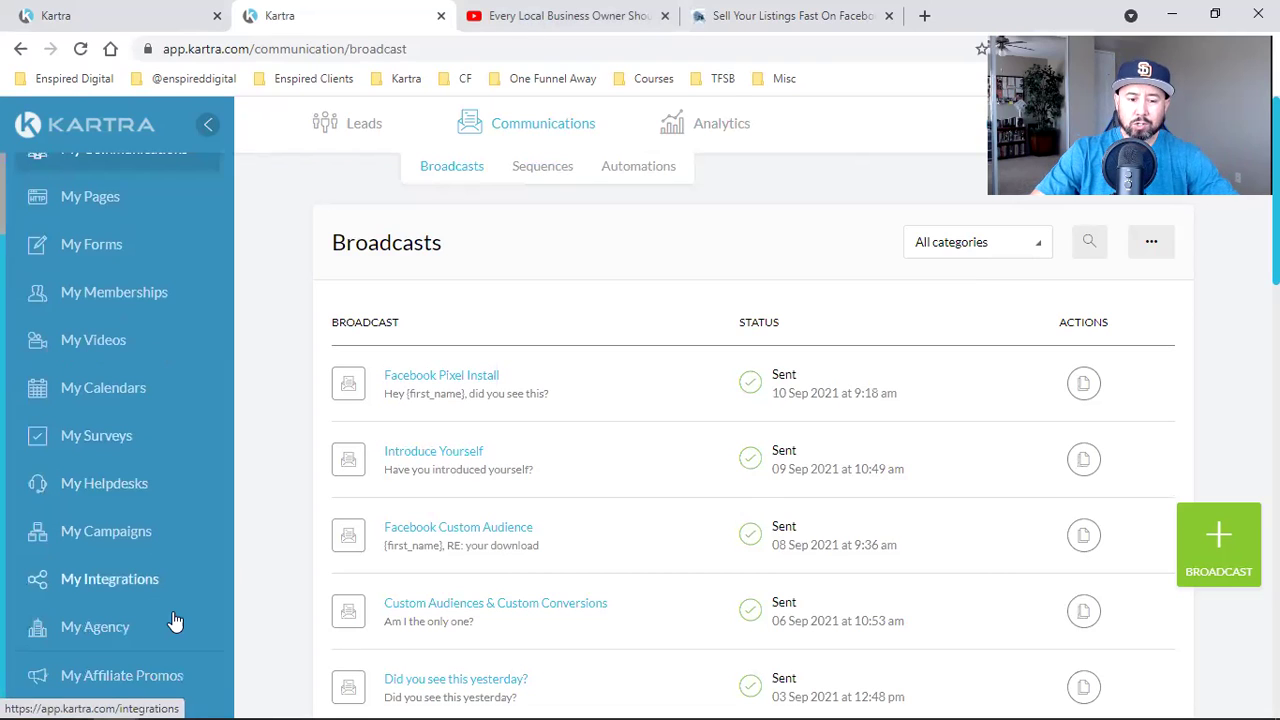
{"action": "scroll", "coordinate": [134, 463], "scroll_direction": "up", "scroll_amount": 2}
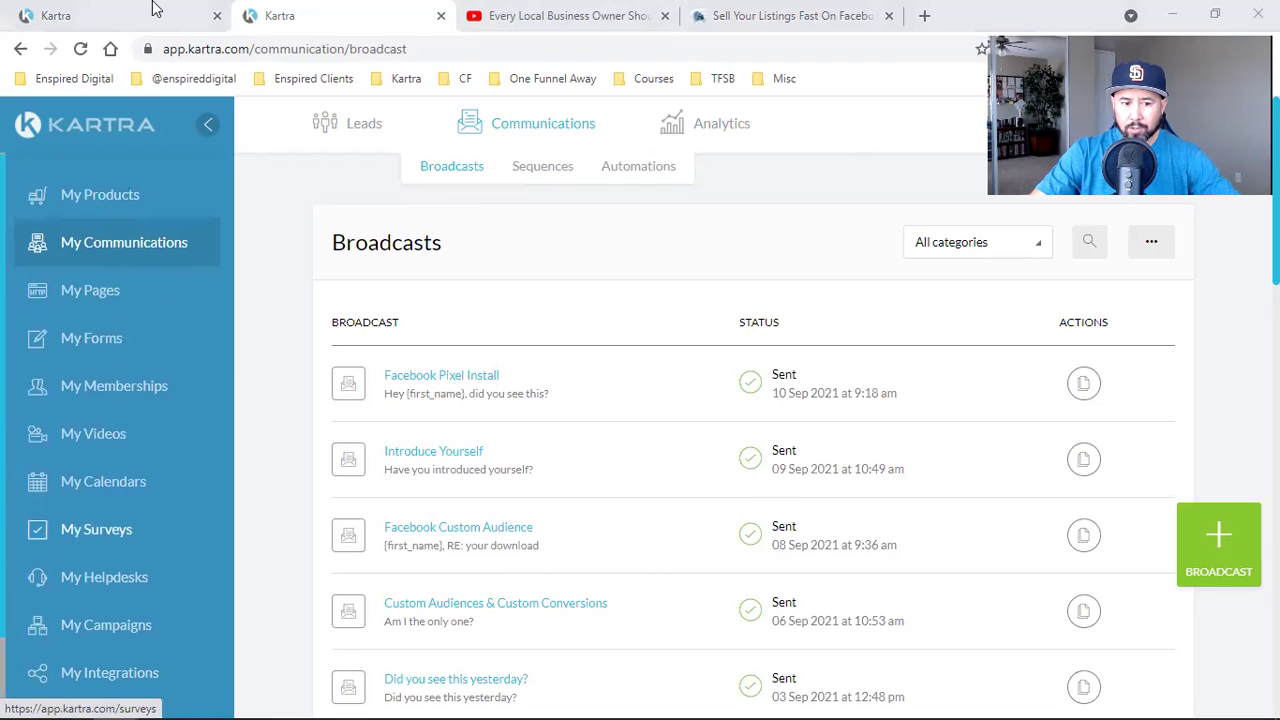
View the Kartra pages overview and compare it with the Broadcasts overview kept open separately.
{"action": "left_click", "coordinate": [102, 300]}
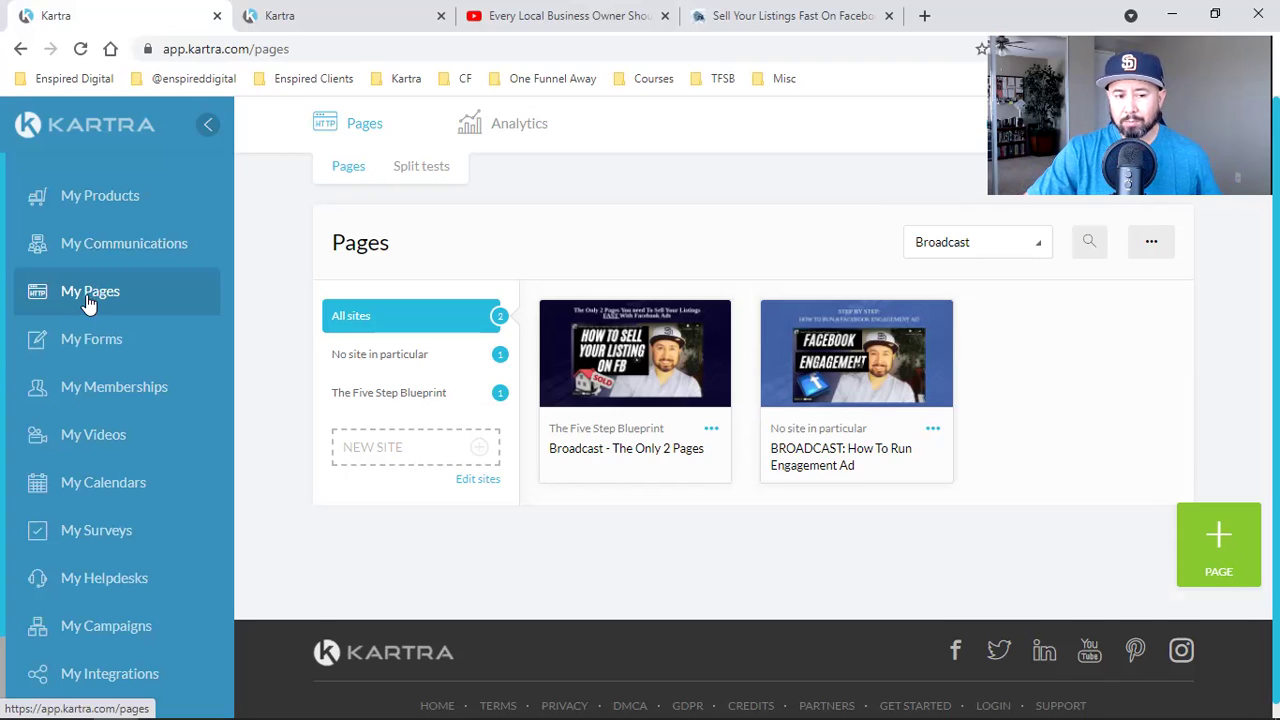
{"action": "right_click", "coordinate": [115, 246]}
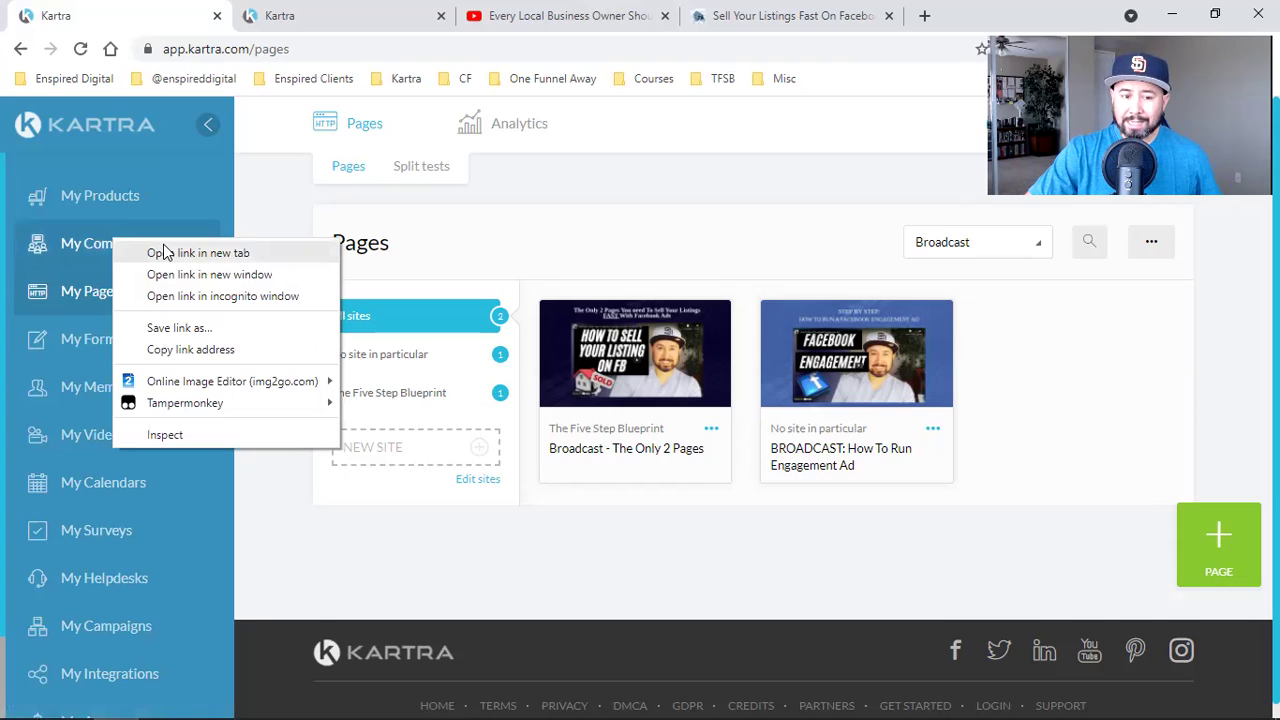
{"action": "left_click", "coordinate": [320, 30]}
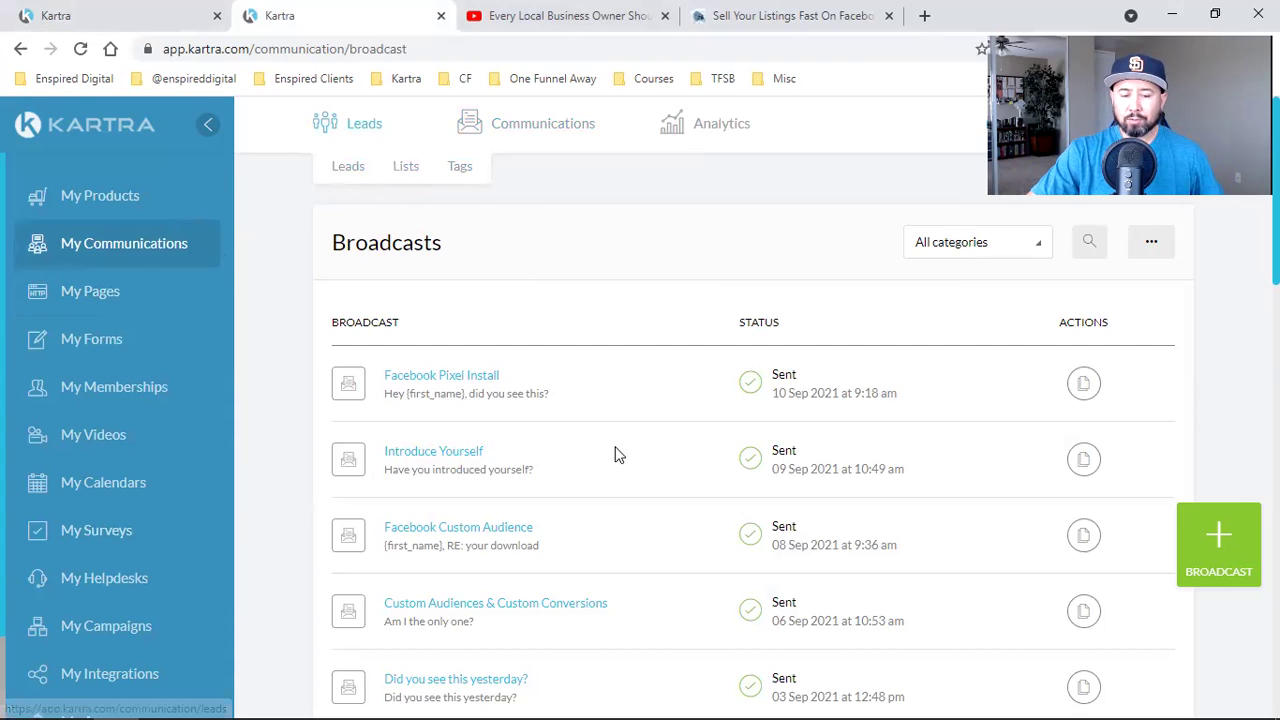
{"action": "left_click", "coordinate": [57, 10]}
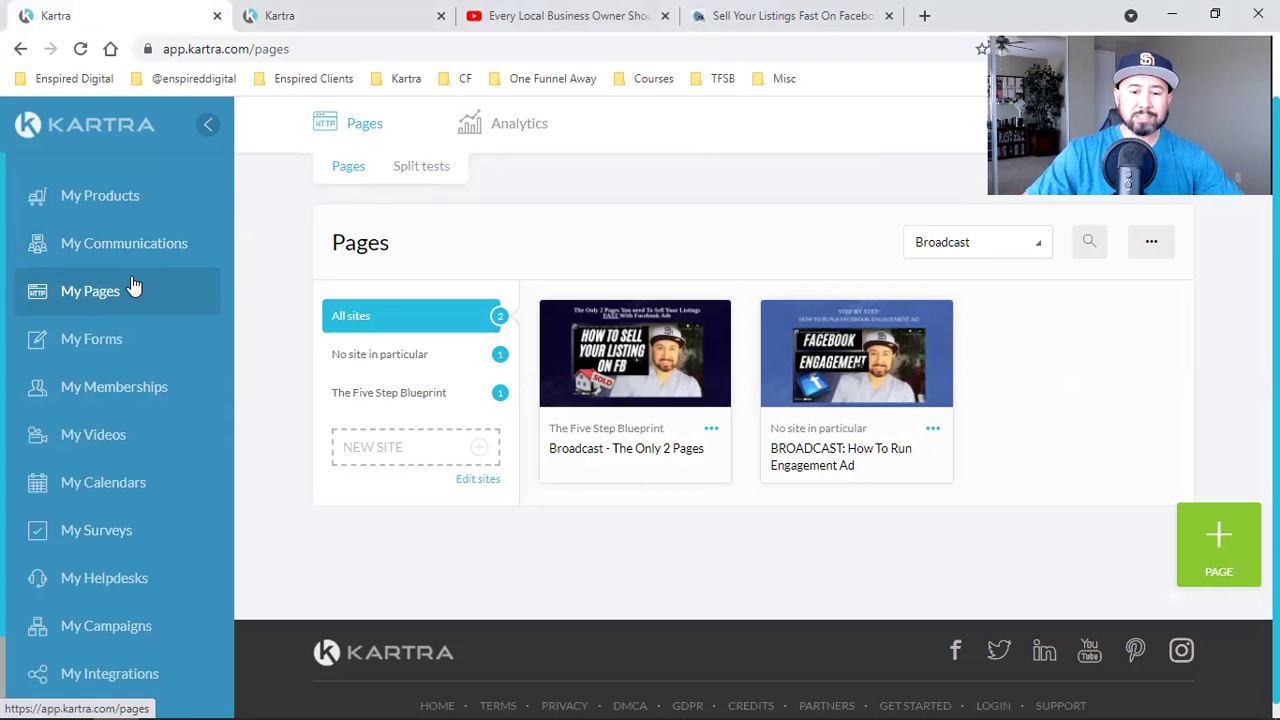
Filter the pages by The Five Step Blueprint category and look through its pages.
{"action": "mouse_move", "coordinate": [642, 387]}
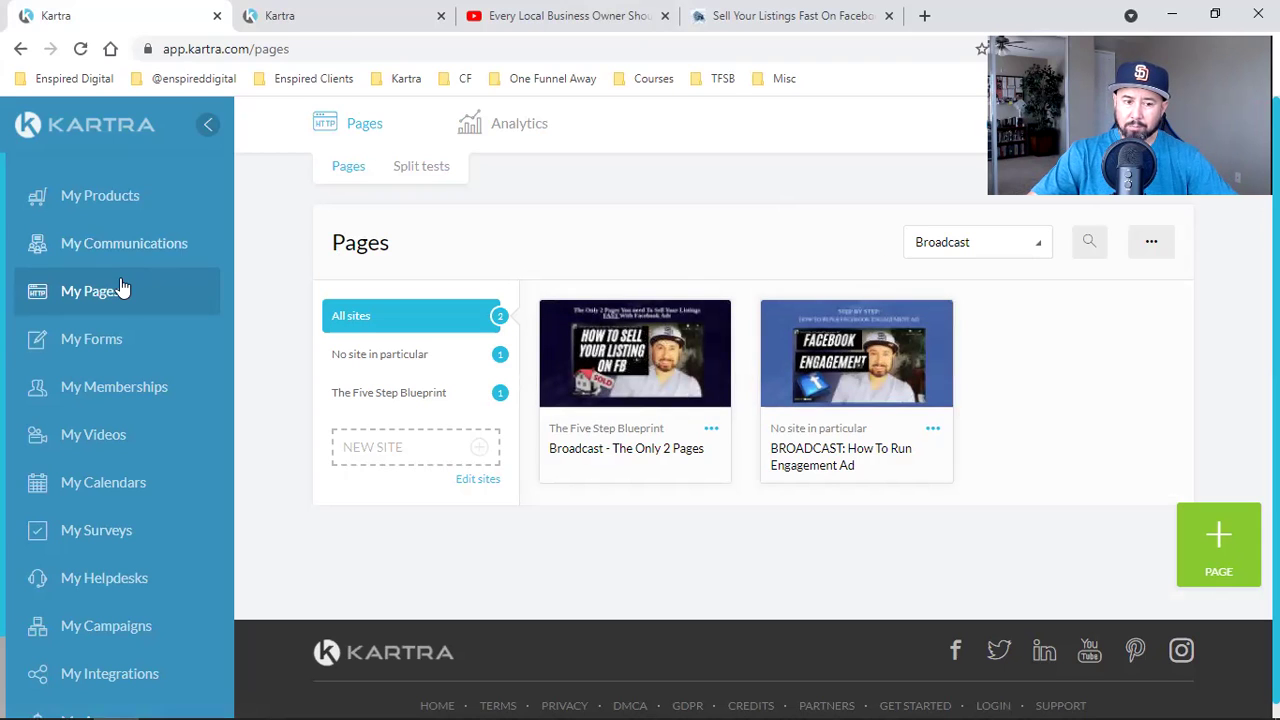
{"action": "left_click", "coordinate": [960, 252]}
{"action": "scroll", "coordinate": [971, 362], "scroll_direction": "down", "scroll_amount": 5}
{"action": "scroll", "coordinate": [971, 368], "scroll_direction": "up", "scroll_amount": 3}
{"action": "scroll", "coordinate": [971, 371], "scroll_direction": "down", "scroll_amount": 3}
{"action": "left_click", "coordinate": [968, 389]}
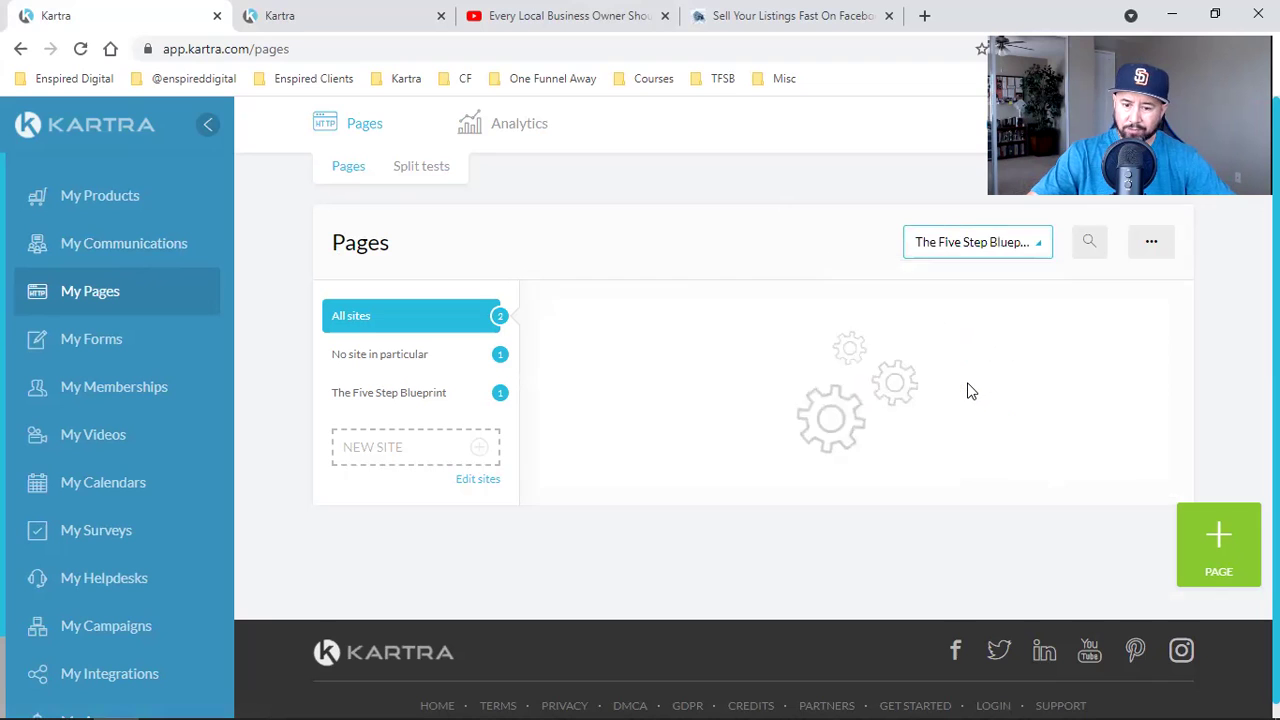
{"action": "scroll", "coordinate": [920, 430], "scroll_direction": "down", "scroll_amount": 5}
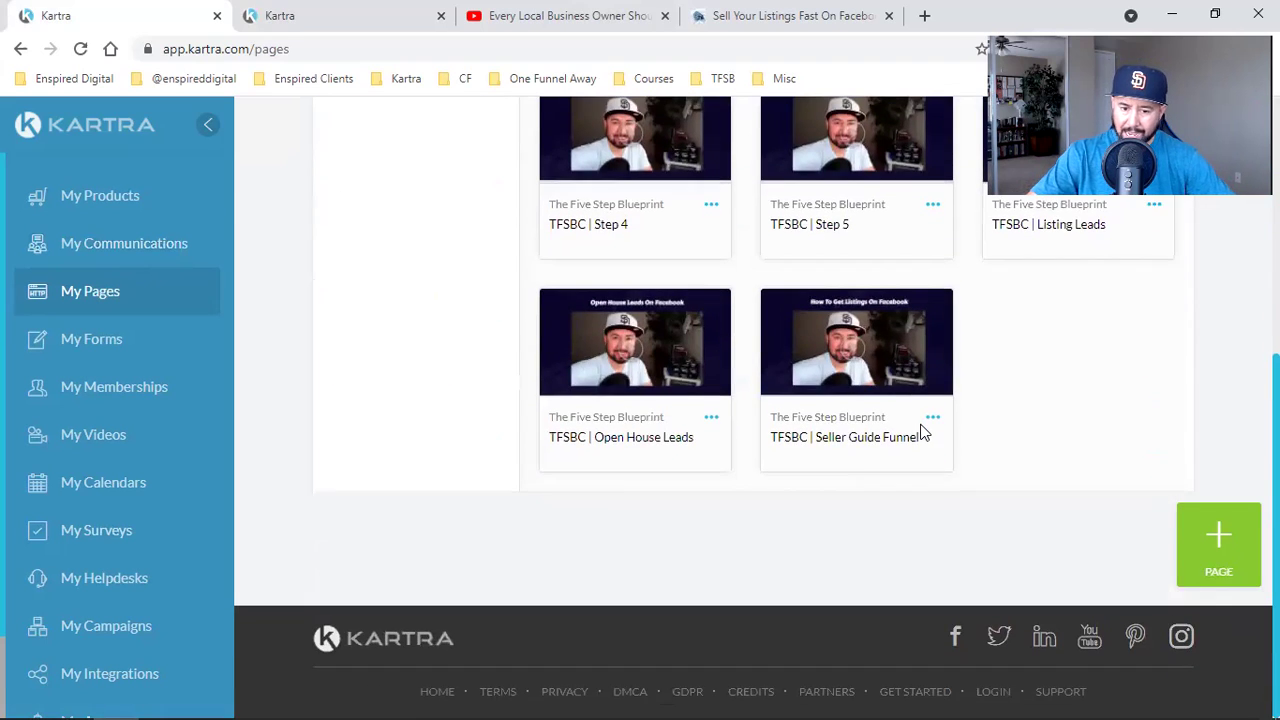
{"action": "scroll", "coordinate": [923, 430], "scroll_direction": "up", "scroll_amount": 5}
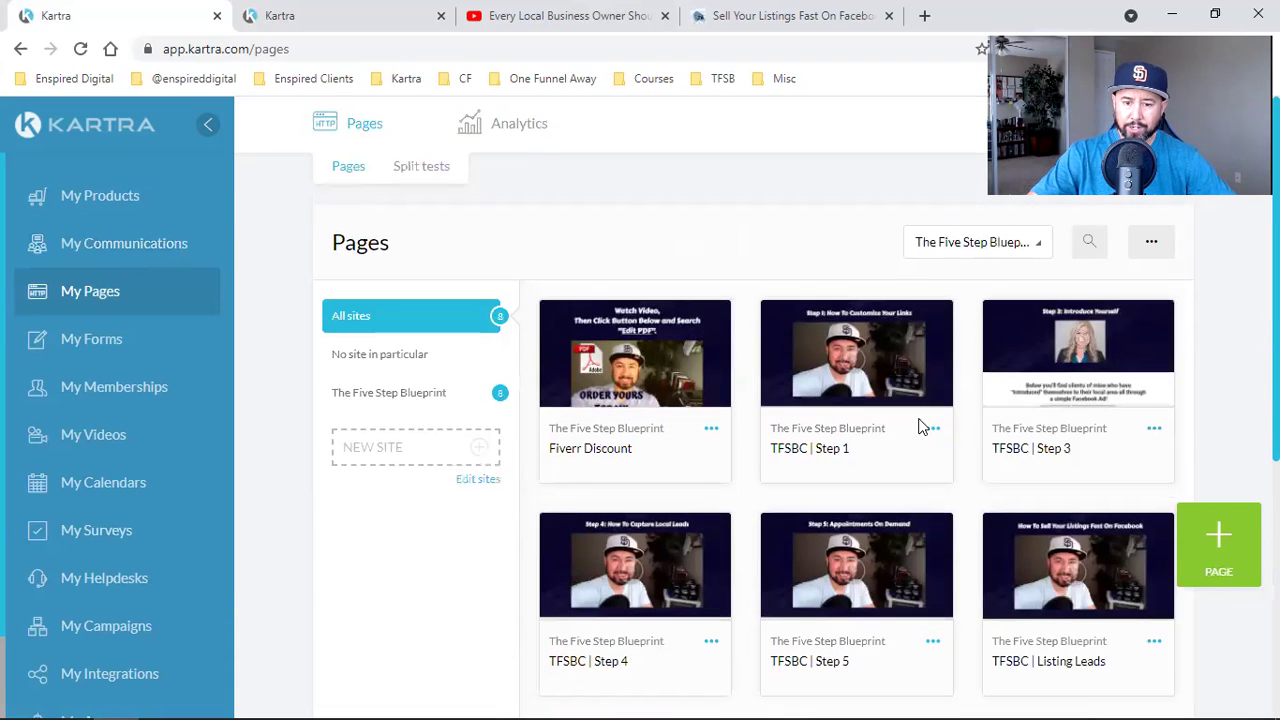
Filter the pages by the Broadcast category and examine the titles of its pages.
{"action": "left_click", "coordinate": [978, 247]}
{"action": "scroll", "coordinate": [937, 358], "scroll_direction": "up", "scroll_amount": 5}
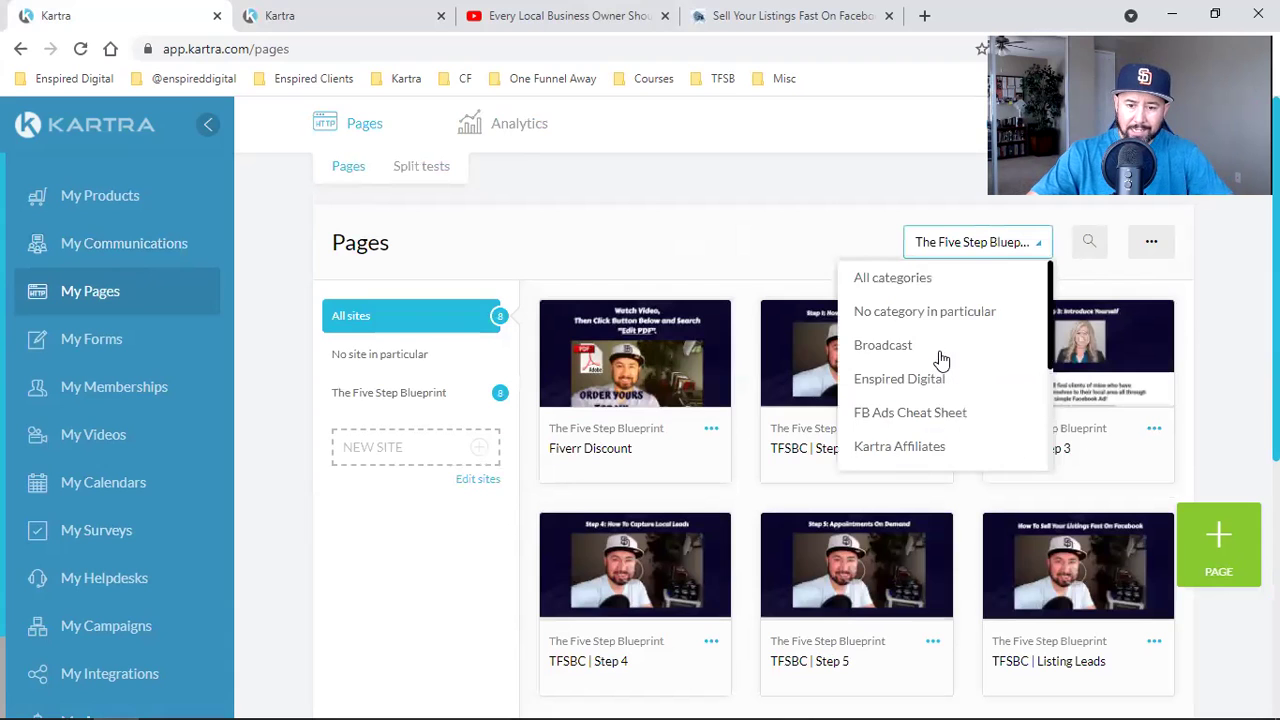
{"action": "left_click", "coordinate": [907, 347]}
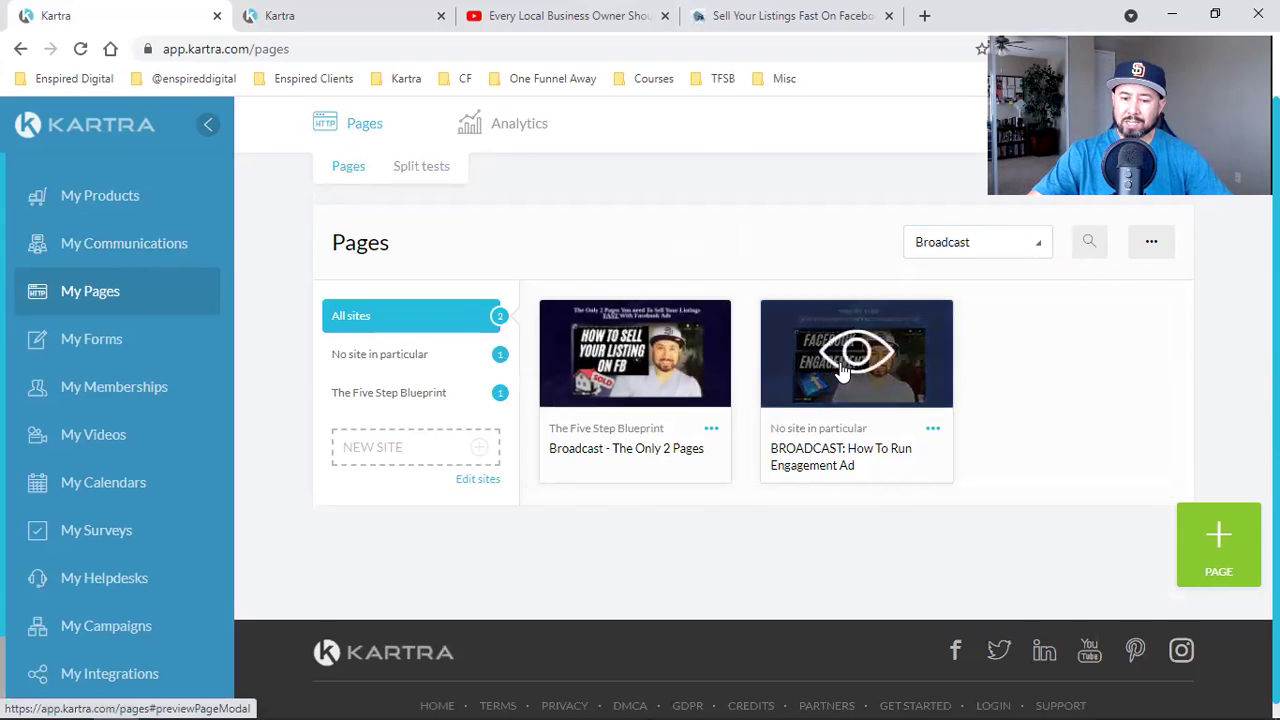
{"action": "double_click", "coordinate": [806, 448]}
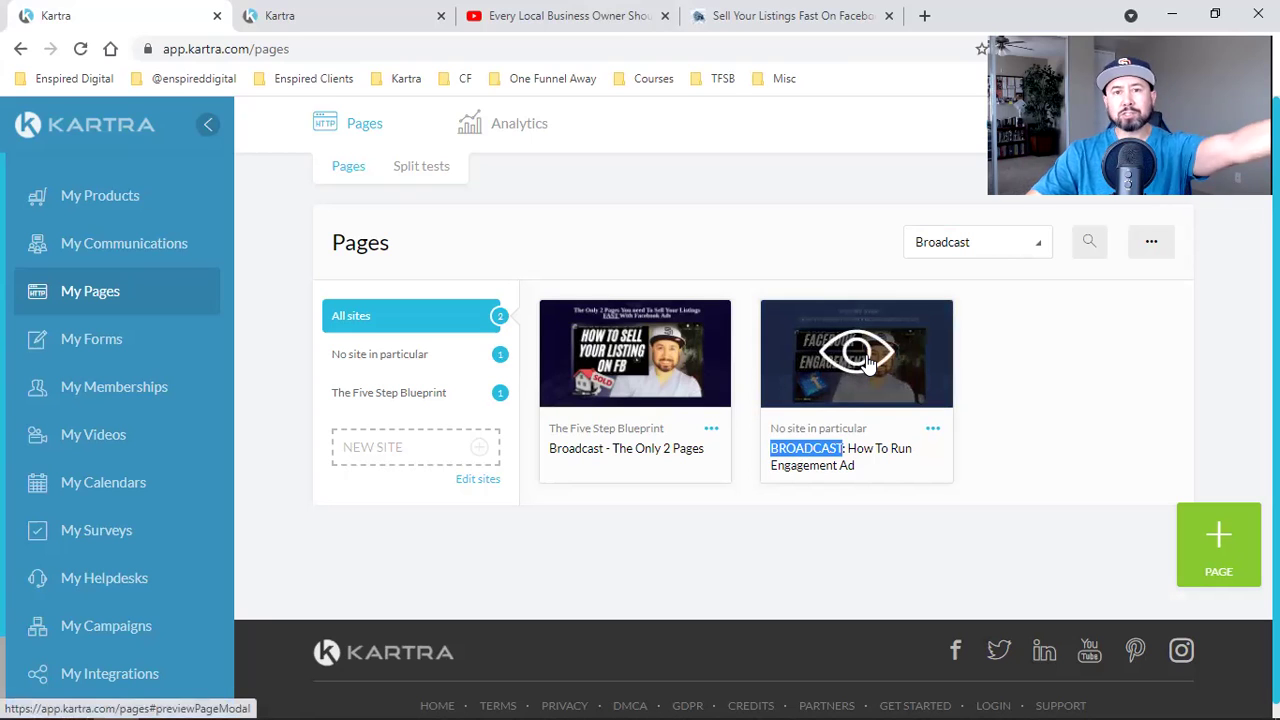
{"action": "left_click", "coordinate": [675, 423]}
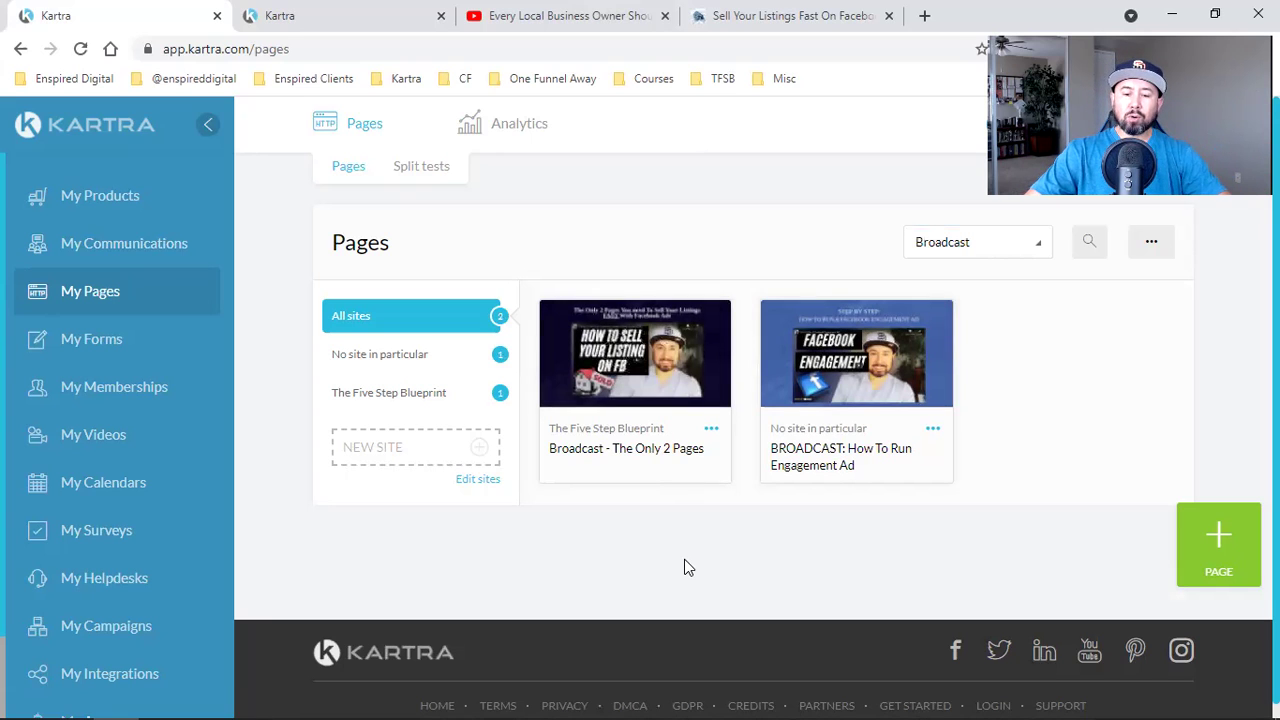
Switch to the published page for selling listings fast on Facebook and reload it.
{"action": "left_click", "coordinate": [790, 15]}
{"action": "left_click", "coordinate": [80, 48]}
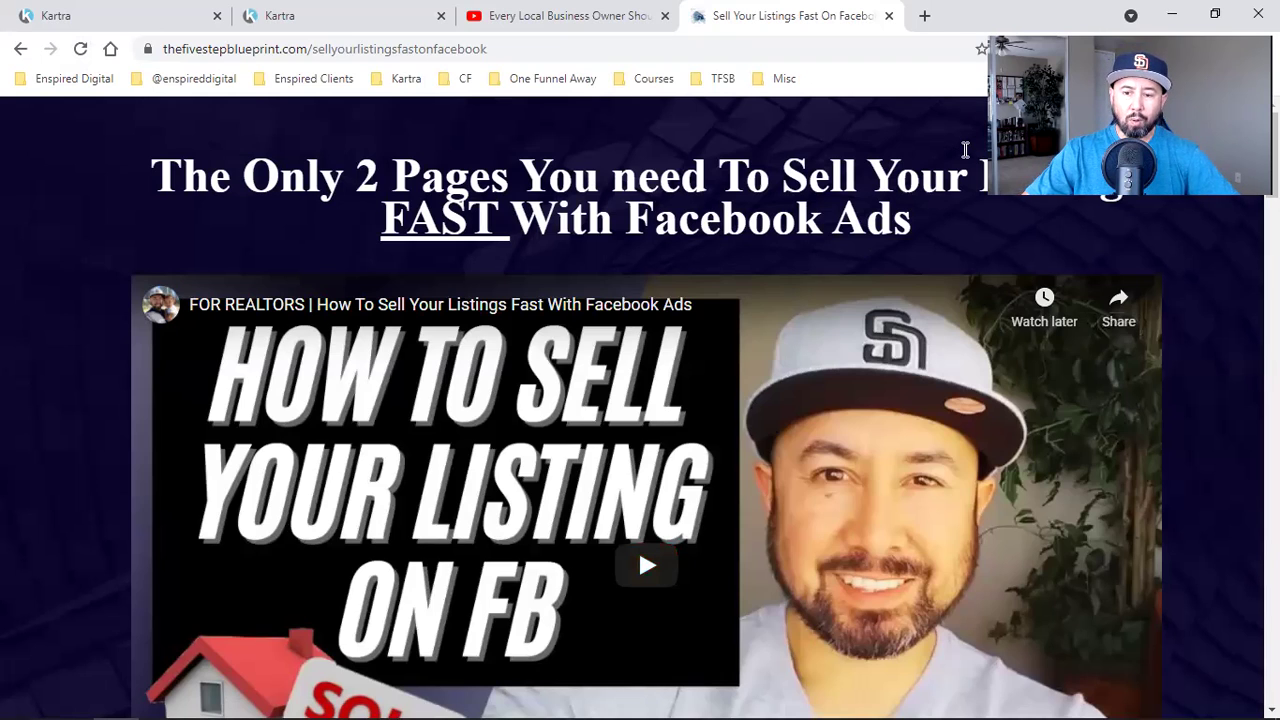
Return to the YouTube video and examine the surrounding page, including its description and the distractions around the player.
{"action": "left_click", "coordinate": [533, 12]}
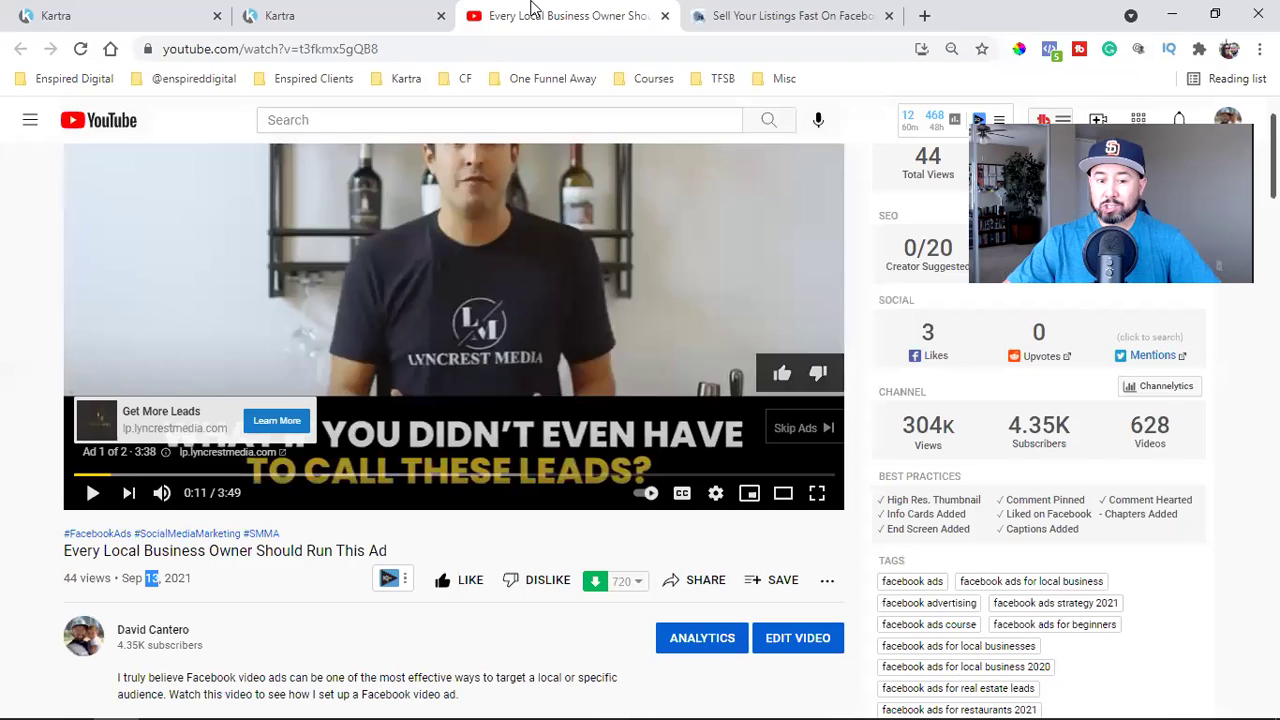
{"action": "scroll", "coordinate": [654, 399], "scroll_direction": "up", "scroll_amount": 1}
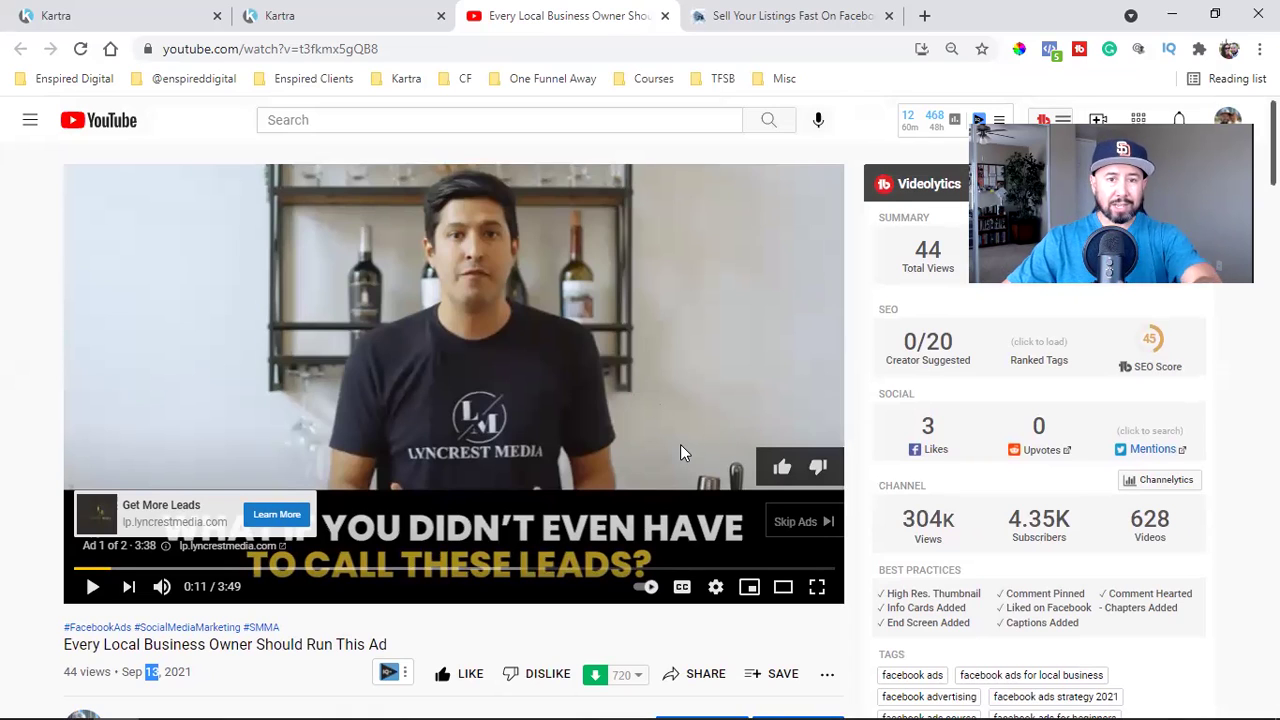
{"action": "scroll", "coordinate": [680, 444], "scroll_direction": "down", "scroll_amount": 3}
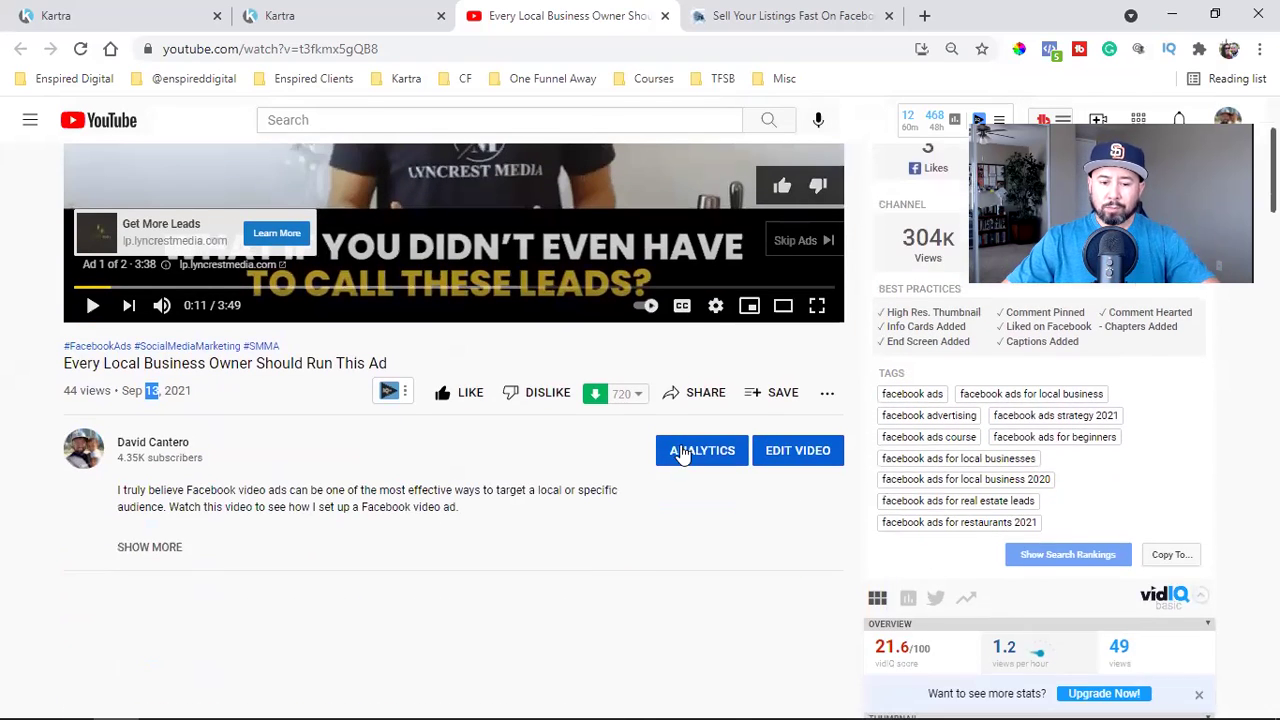
{"action": "scroll", "coordinate": [686, 470], "scroll_direction": "up", "scroll_amount": 3}
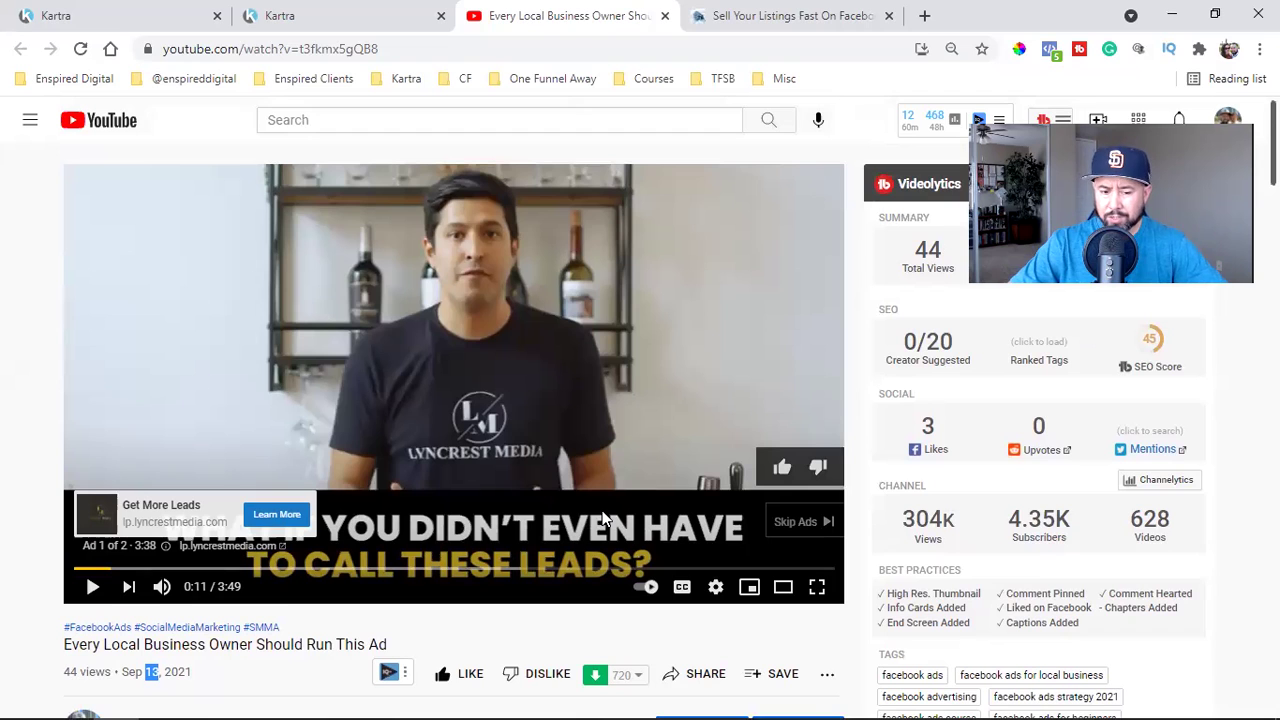
Return to the published Sell Your Listings Fast page and examine its headline and embedded video.
{"action": "left_click", "coordinate": [745, 15]}
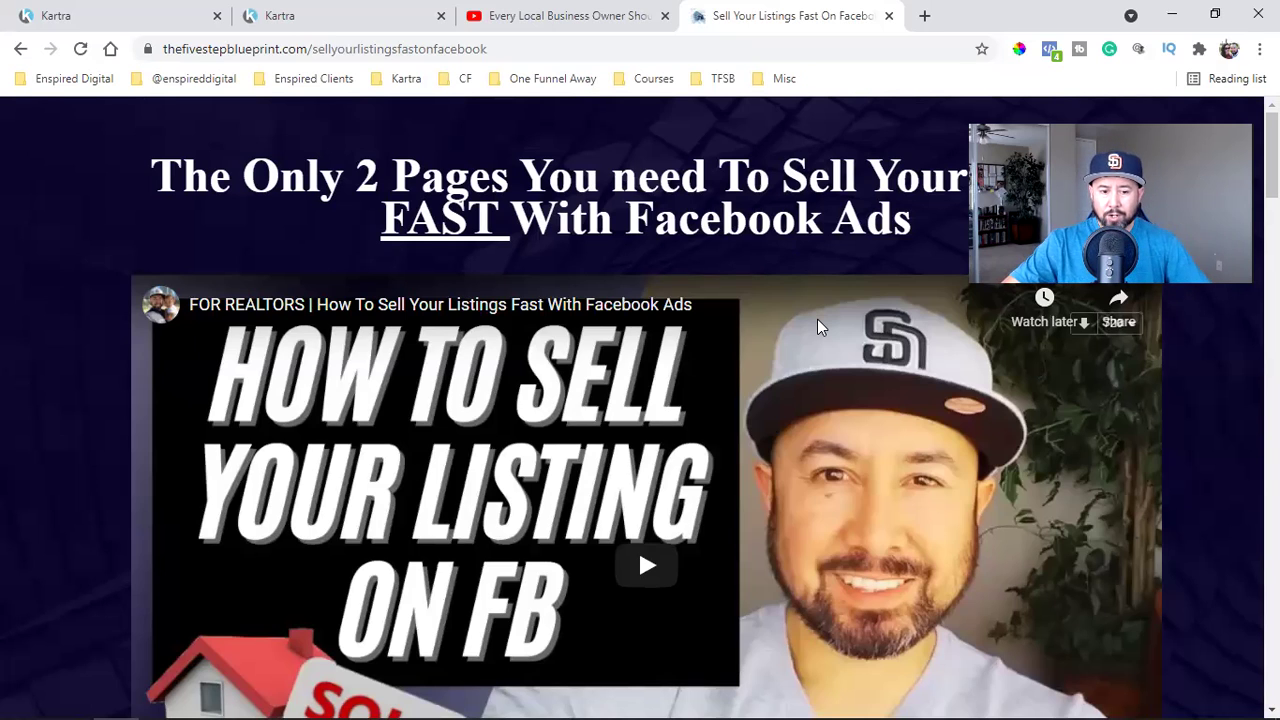
{"action": "scroll", "coordinate": [512, 345], "scroll_direction": "down", "scroll_amount": 4}
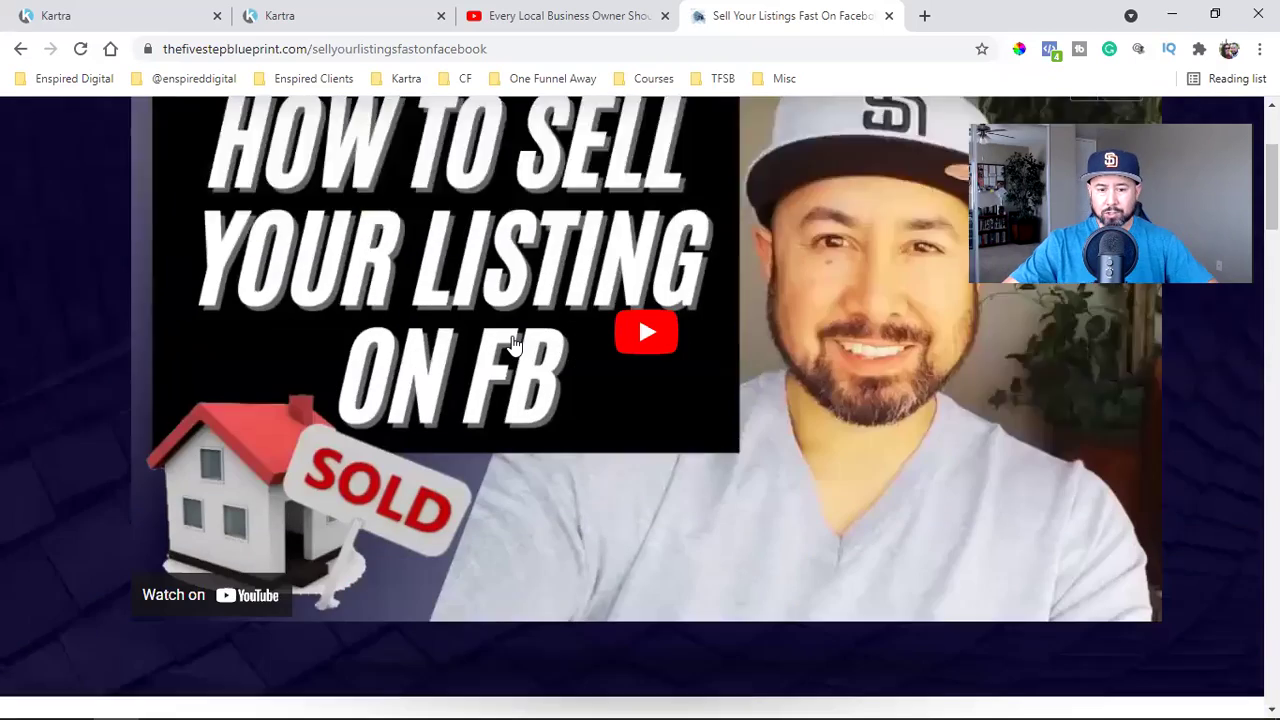
{"action": "scroll", "coordinate": [517, 346], "scroll_direction": "up", "scroll_amount": 6}
{"action": "scroll", "coordinate": [517, 345], "scroll_direction": "down", "scroll_amount": 2}
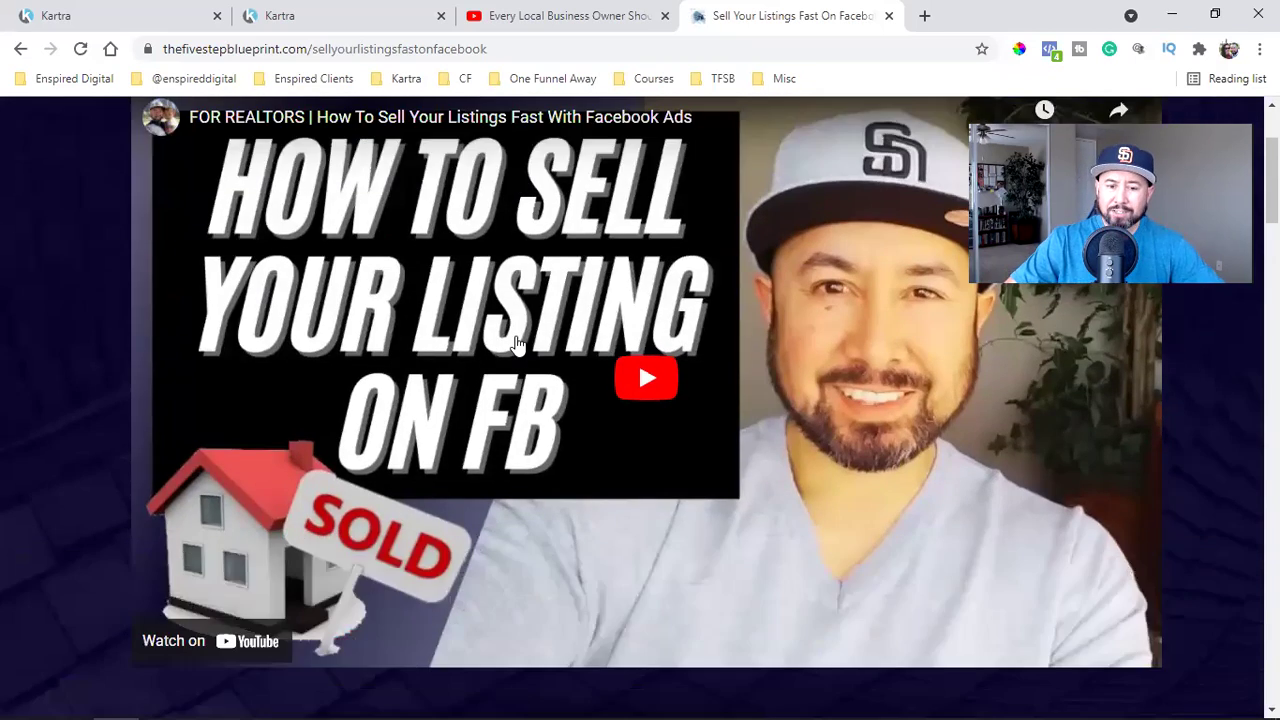
{"action": "scroll", "coordinate": [781, 403], "scroll_direction": "up", "scroll_amount": 2}
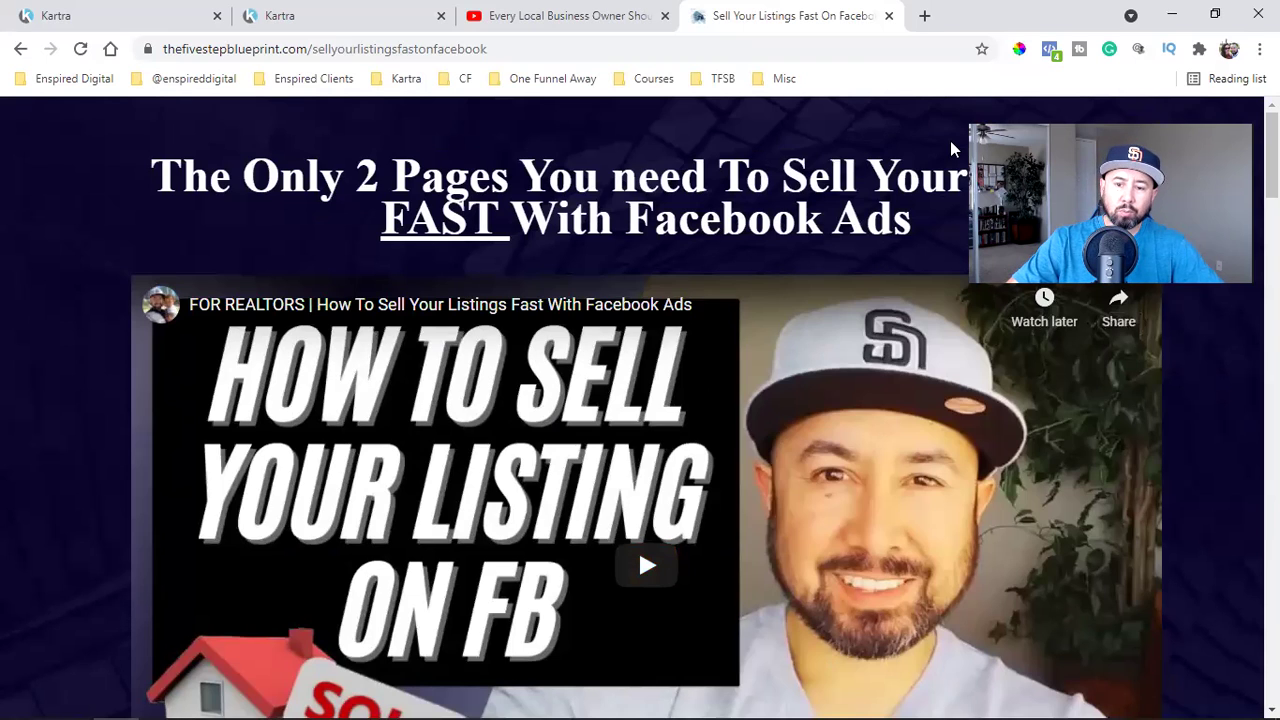
Inspect the published page's tracking pixels with Facebook Pixel Helper and highlight the domain in its web address.
{"action": "left_click", "coordinate": [1049, 49]}
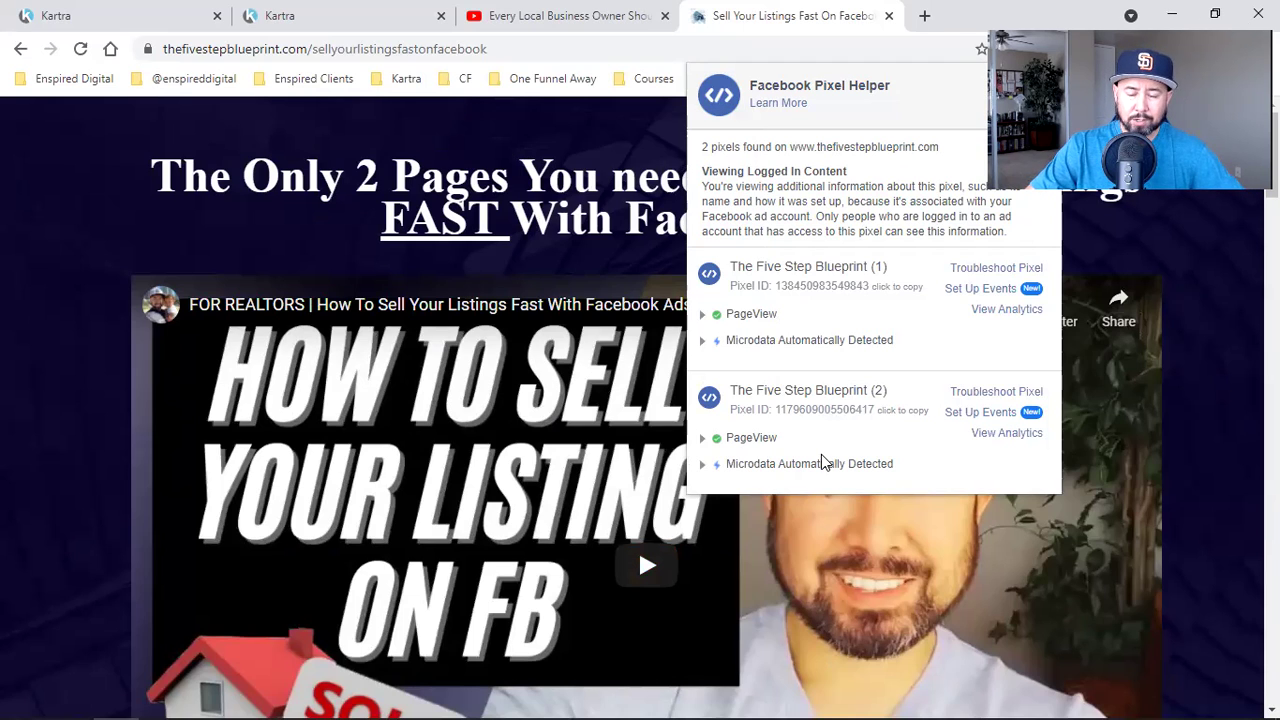
{"action": "left_click", "coordinate": [1210, 400]}
{"action": "double_click", "coordinate": [229, 46]}
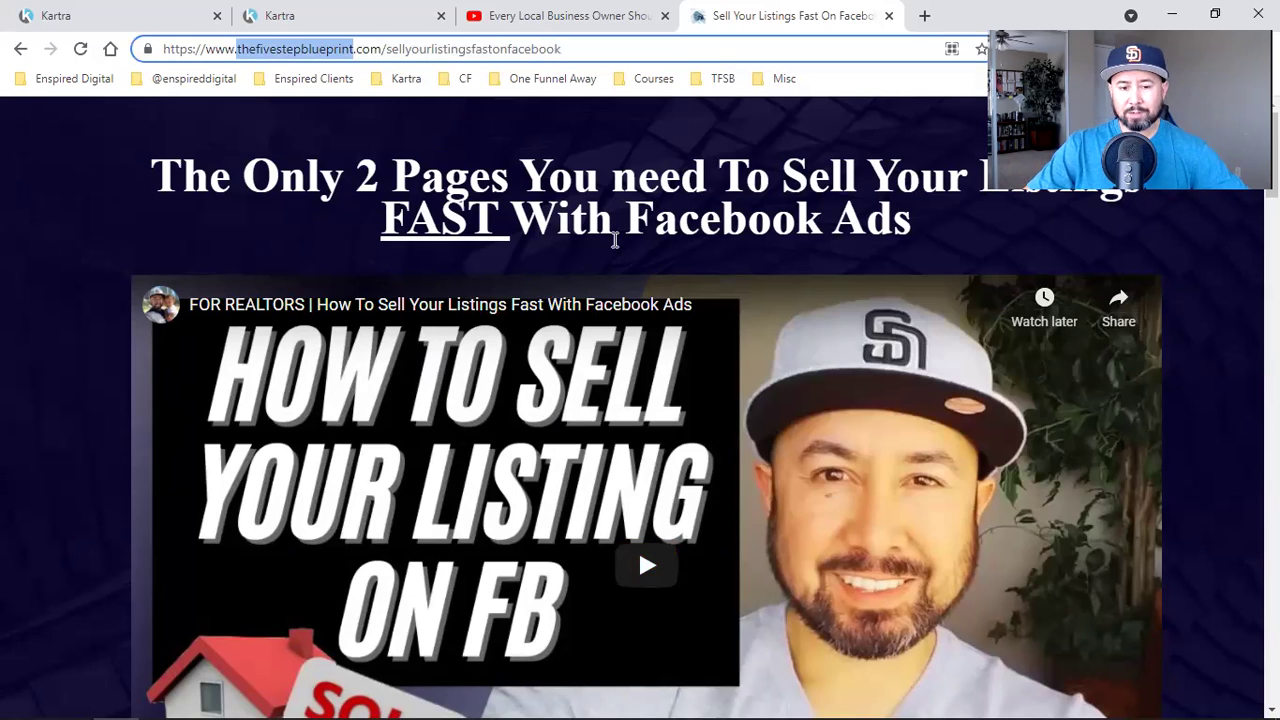
Play the embedded video on the published page and mute its sound.
{"action": "scroll", "coordinate": [630, 280], "scroll_direction": "down", "scroll_amount": 2}
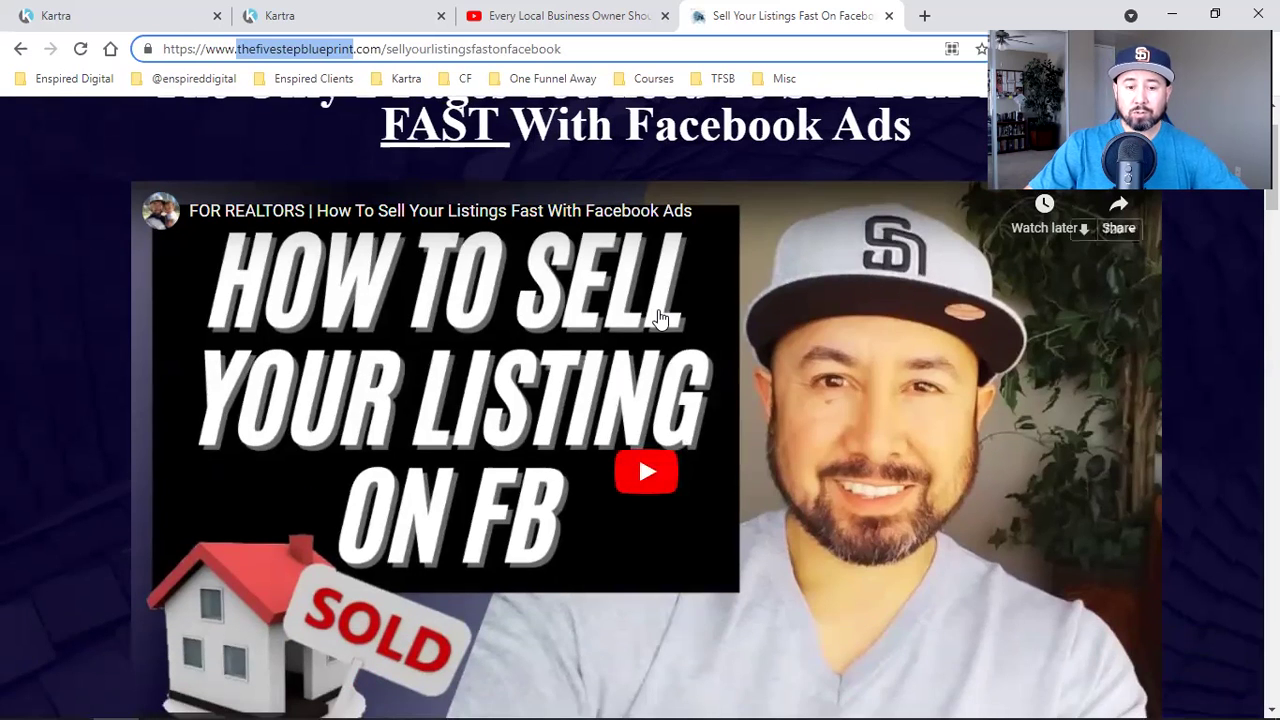
{"action": "left_click", "coordinate": [647, 385]}
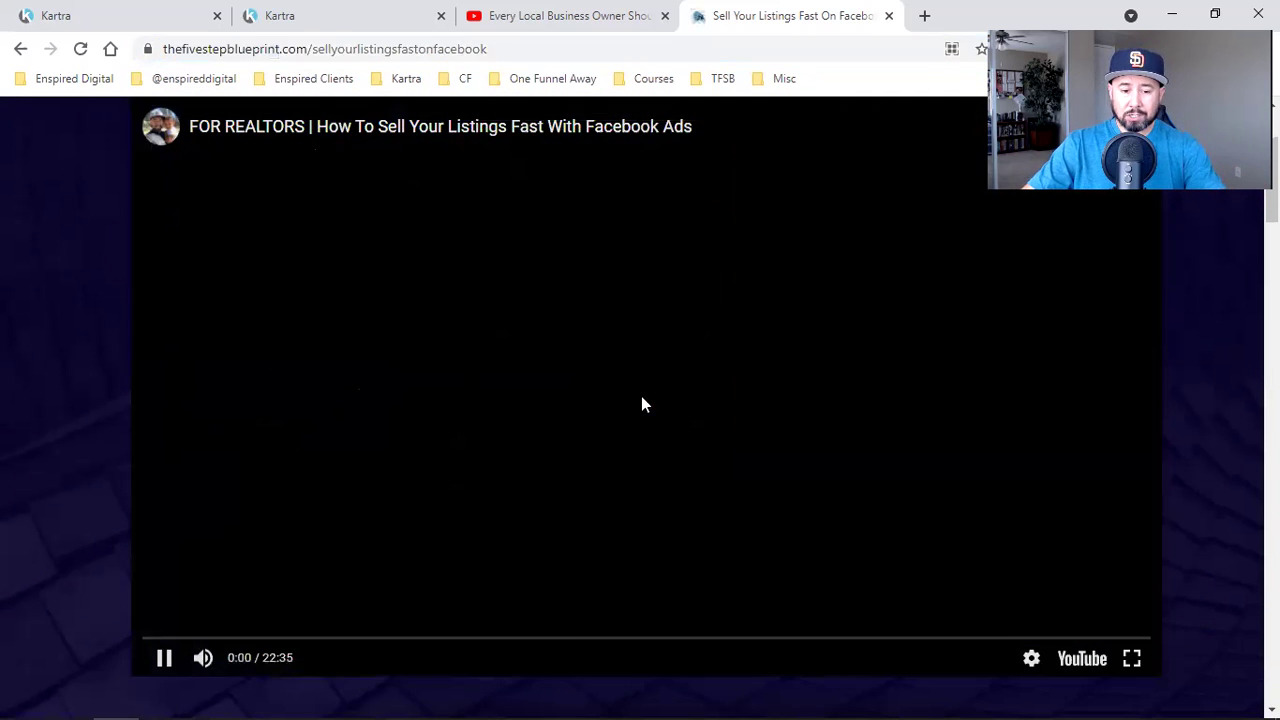
{"action": "left_click", "coordinate": [203, 658]}
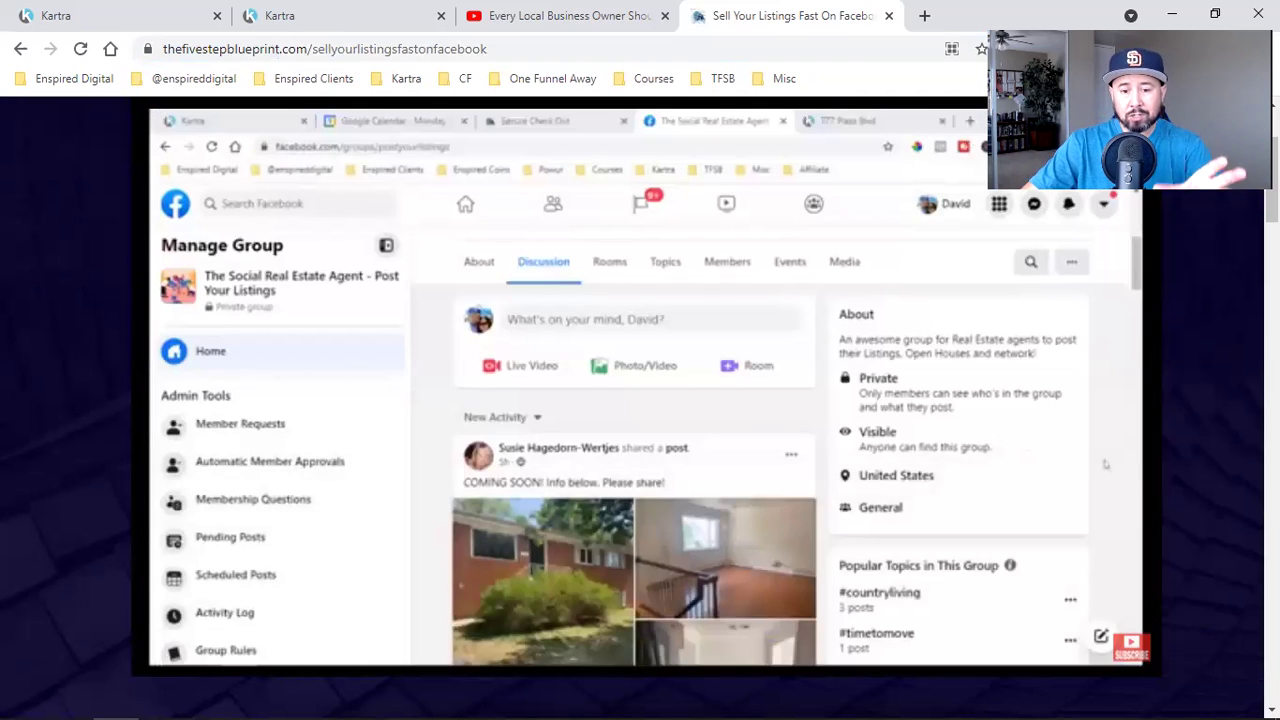
Return to the YouTube video and examine the suggested videos and other distractions beside the player.
{"action": "left_click", "coordinate": [550, 13]}
{"action": "scroll", "coordinate": [974, 449], "scroll_direction": "down", "scroll_amount": 7}
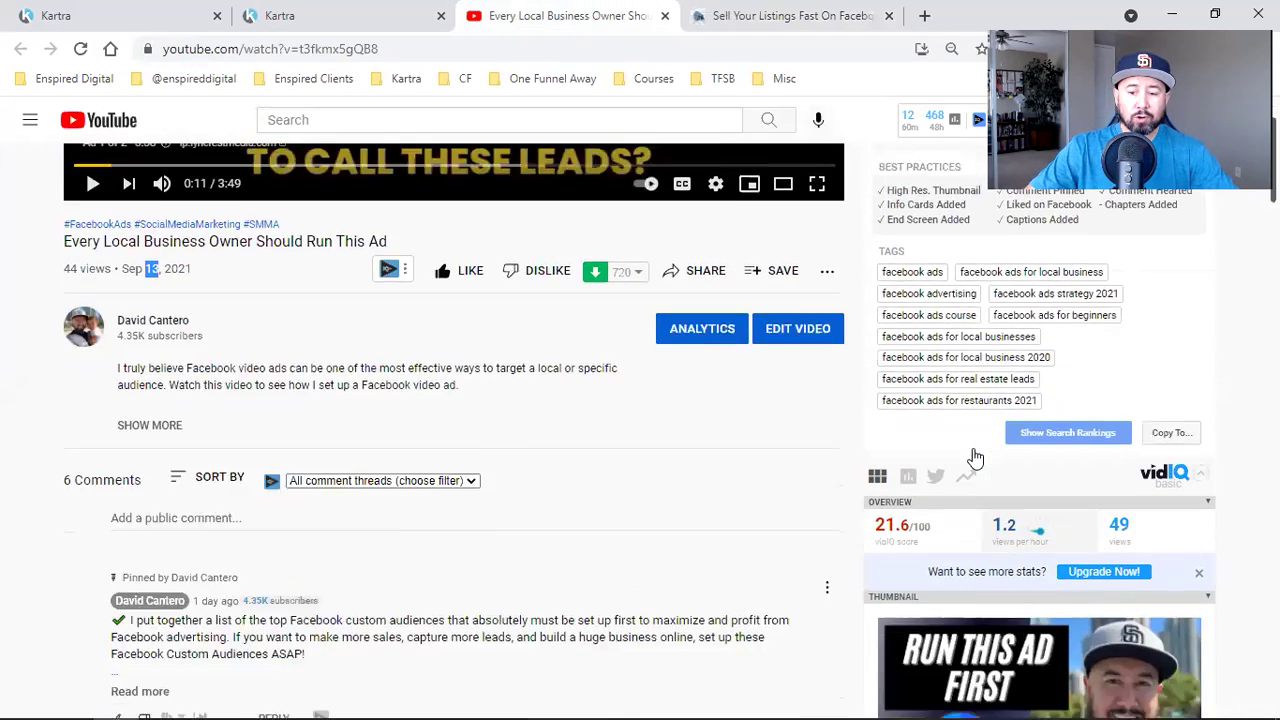
{"action": "scroll", "coordinate": [974, 452], "scroll_direction": "down", "scroll_amount": 15}
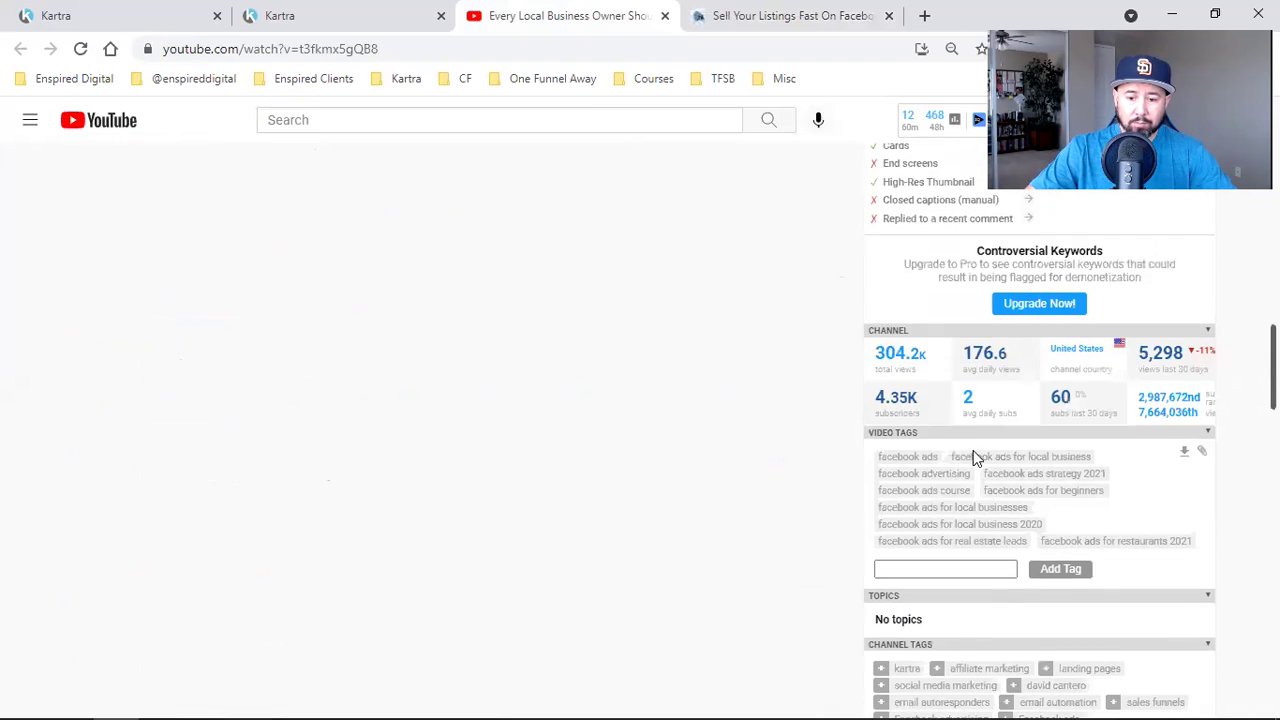
{"action": "scroll", "coordinate": [976, 455], "scroll_direction": "down", "scroll_amount": 2}
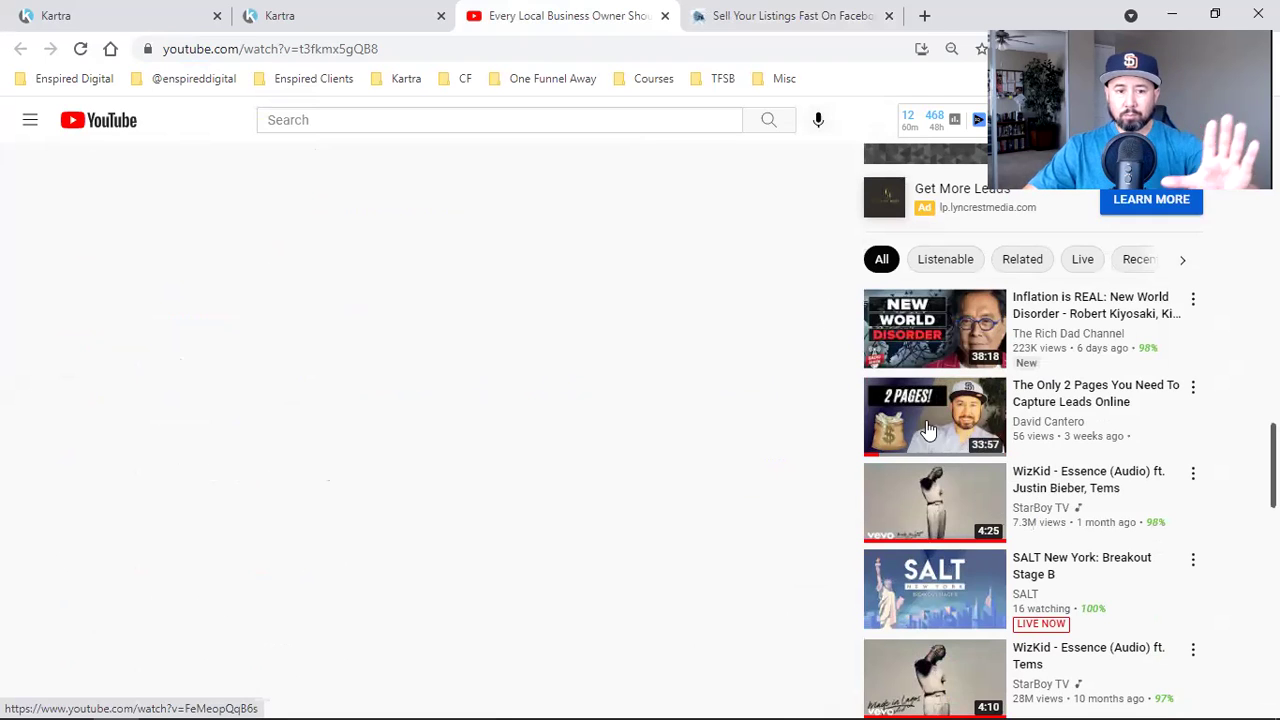
{"action": "scroll", "coordinate": [853, 483], "scroll_direction": "up", "scroll_amount": 10}
{"action": "scroll", "coordinate": [853, 483], "scroll_direction": "up", "scroll_amount": 6}
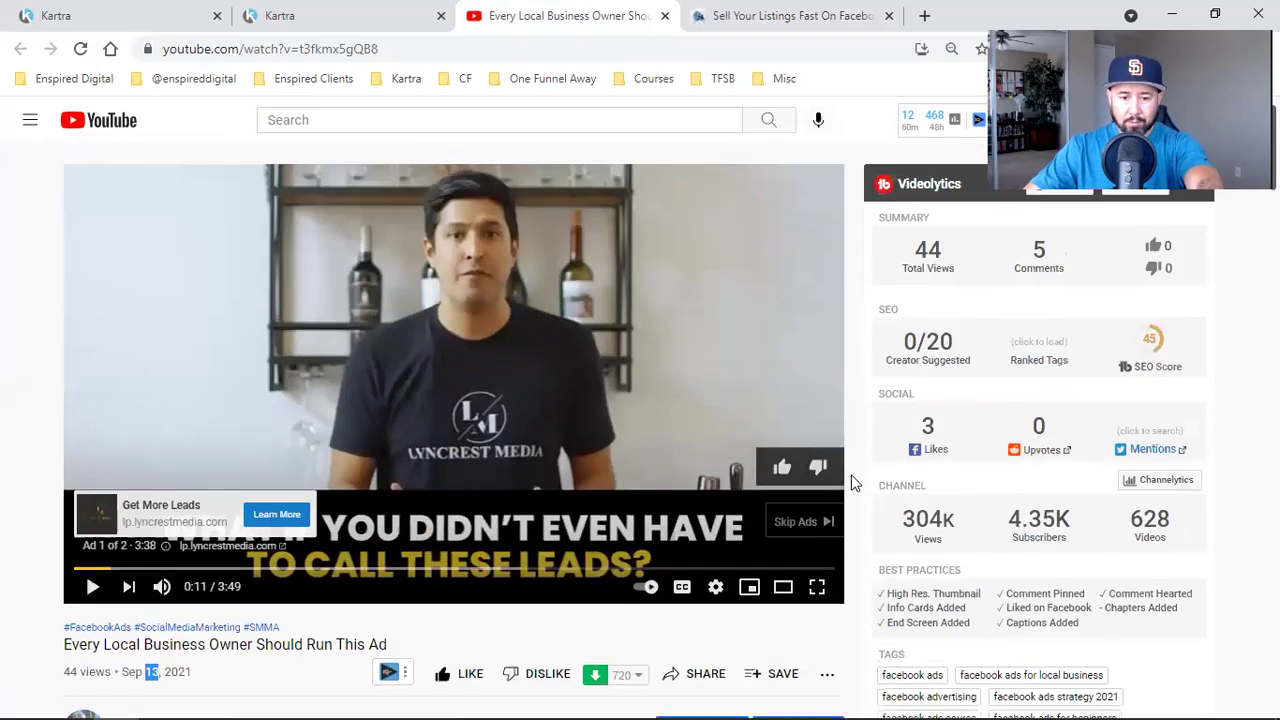
{"action": "scroll", "coordinate": [853, 483], "scroll_direction": "down", "scroll_amount": 2}
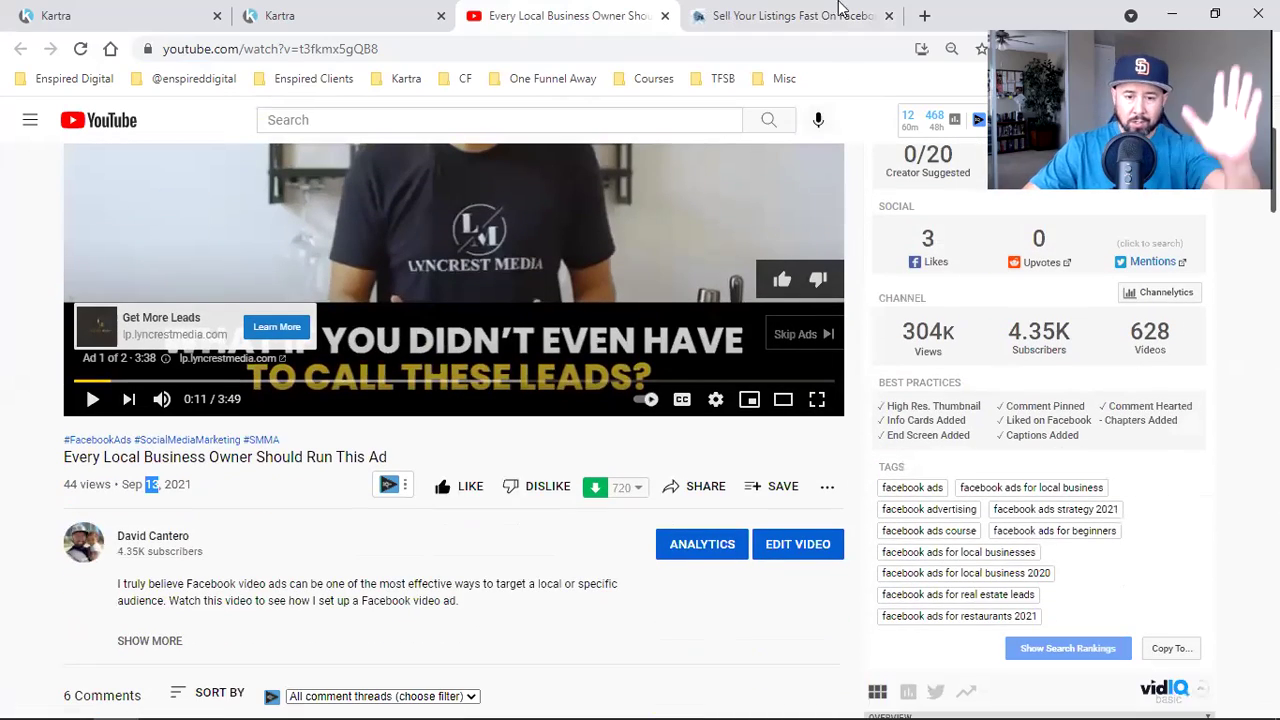
Return to the published page, follow the embedded video's title link to YouTube, and come back to the page.
{"action": "left_click", "coordinate": [746, 12]}
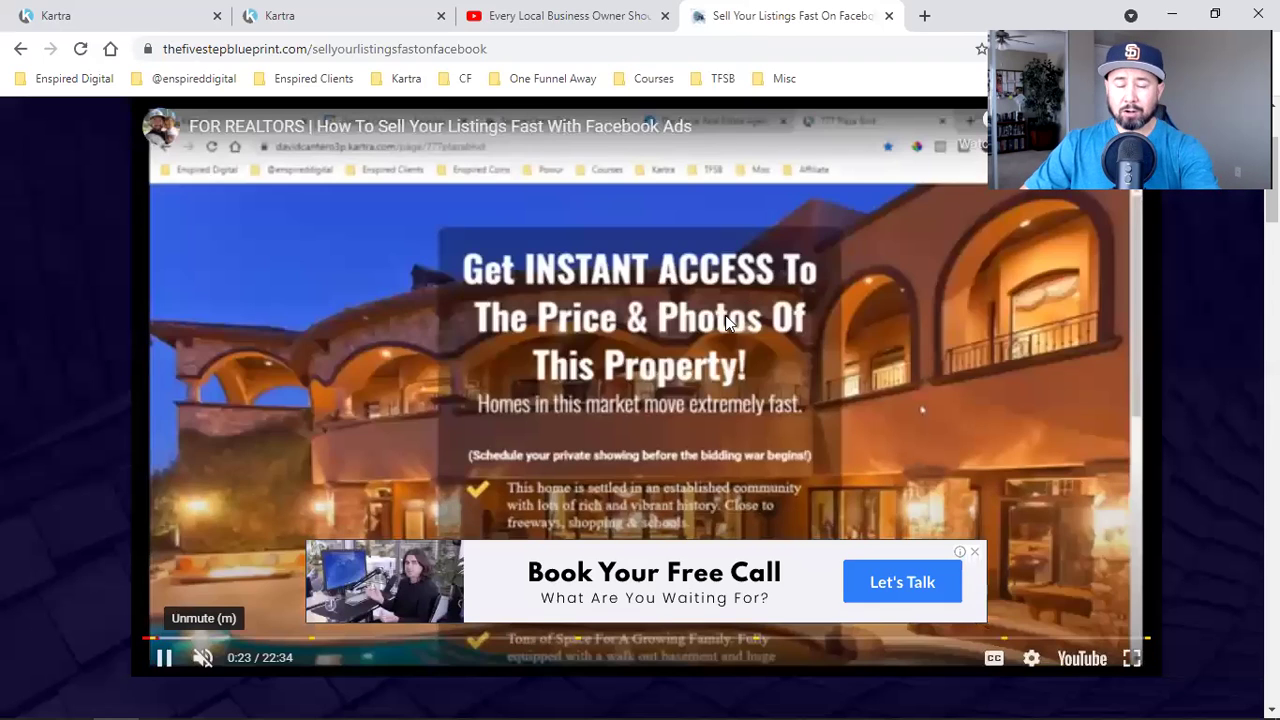
{"action": "scroll", "coordinate": [716, 323], "scroll_direction": "up", "scroll_amount": 2}
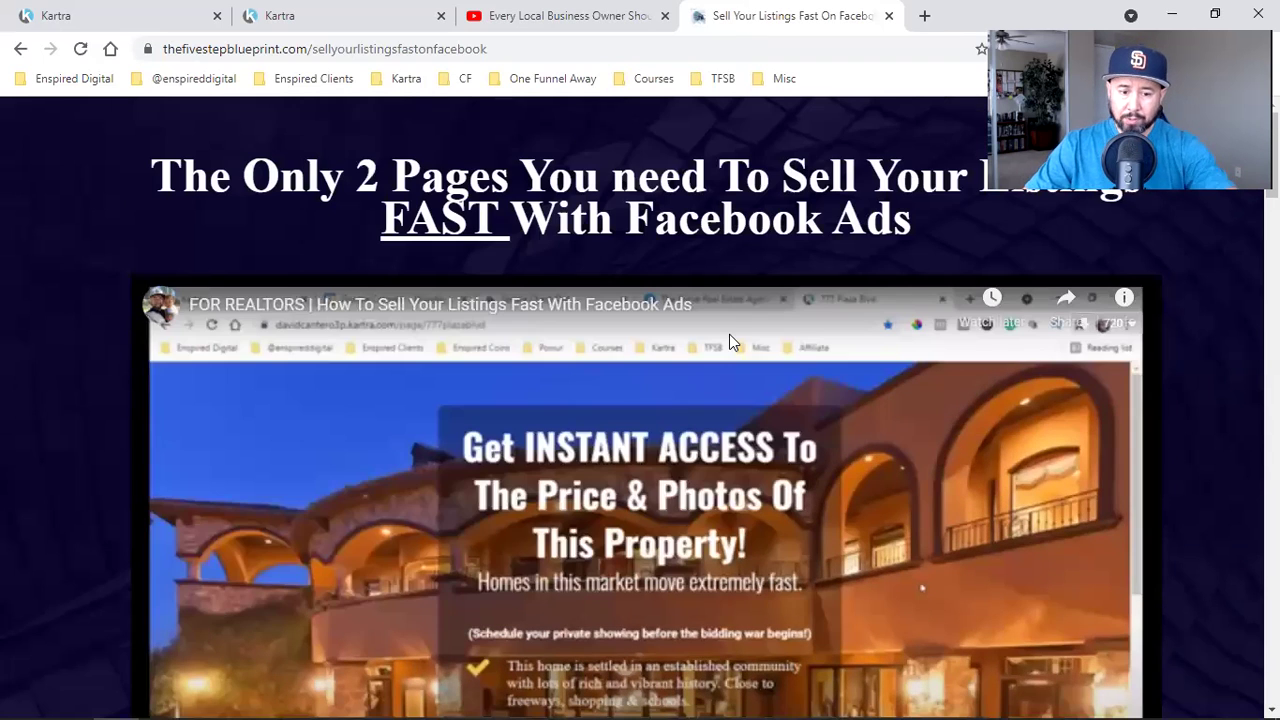
{"action": "left_click", "coordinate": [381, 313]}
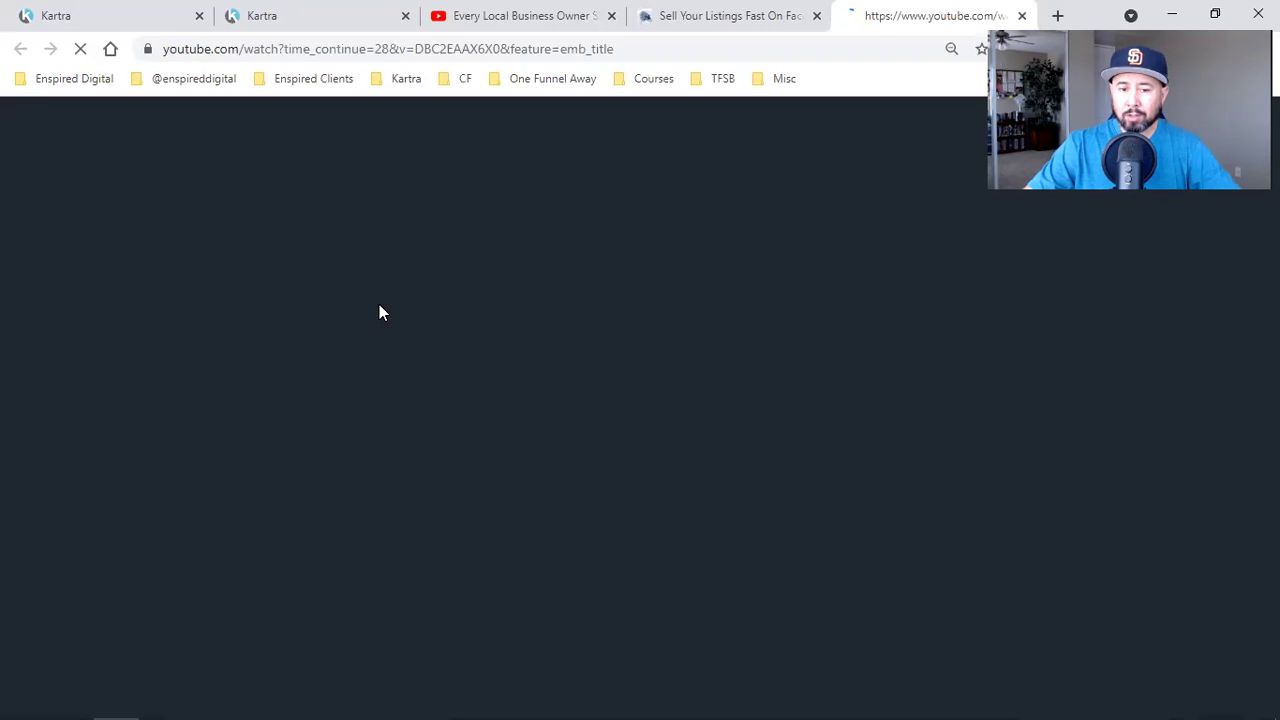
{"action": "left_click", "coordinate": [680, 13]}
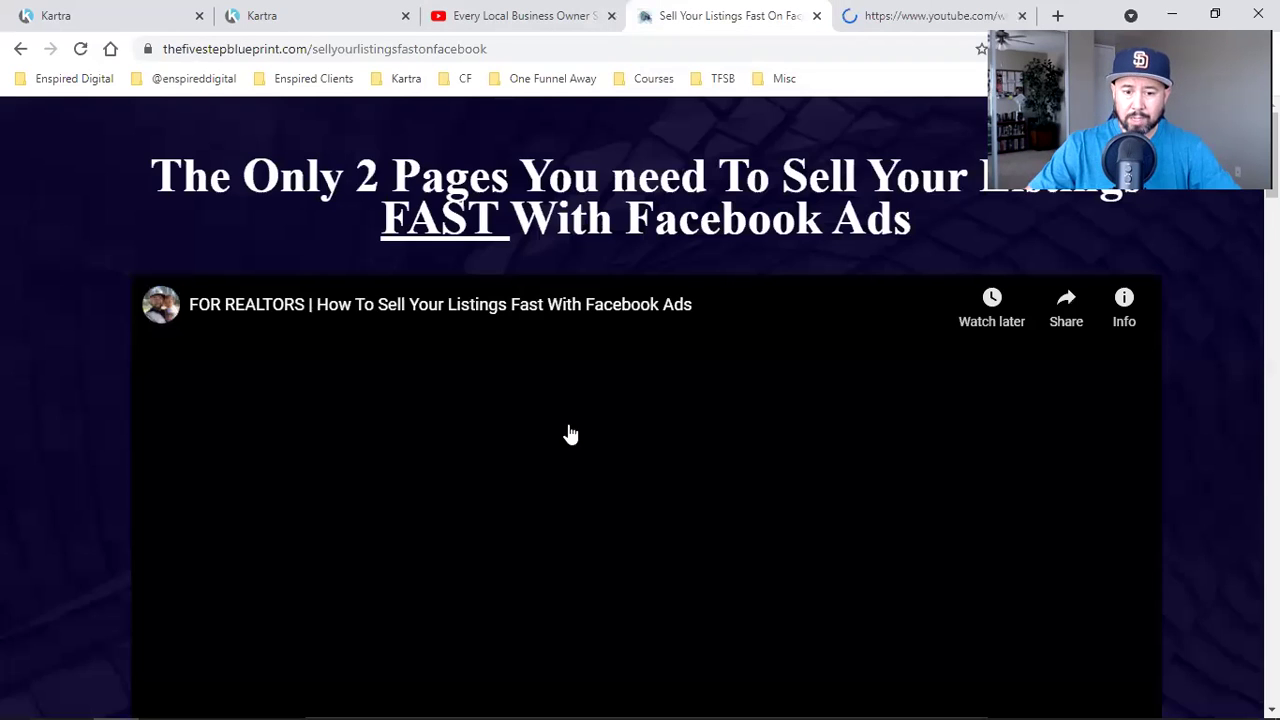
Open the embedded video on YouTube through the player's logo link and return to the published page.
{"action": "scroll", "coordinate": [580, 445], "scroll_direction": "down", "scroll_amount": 2}
{"action": "scroll", "coordinate": [589, 458], "scroll_direction": "down", "scroll_amount": 1}
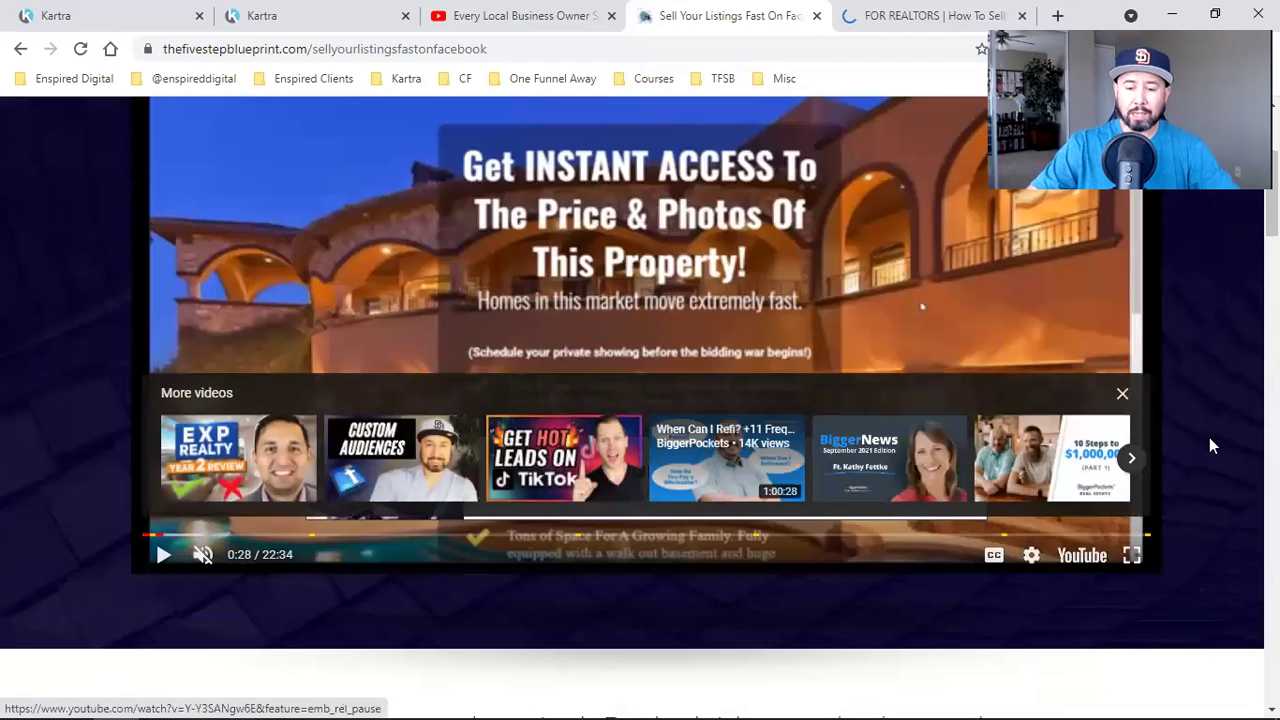
{"action": "left_click", "coordinate": [1087, 572]}
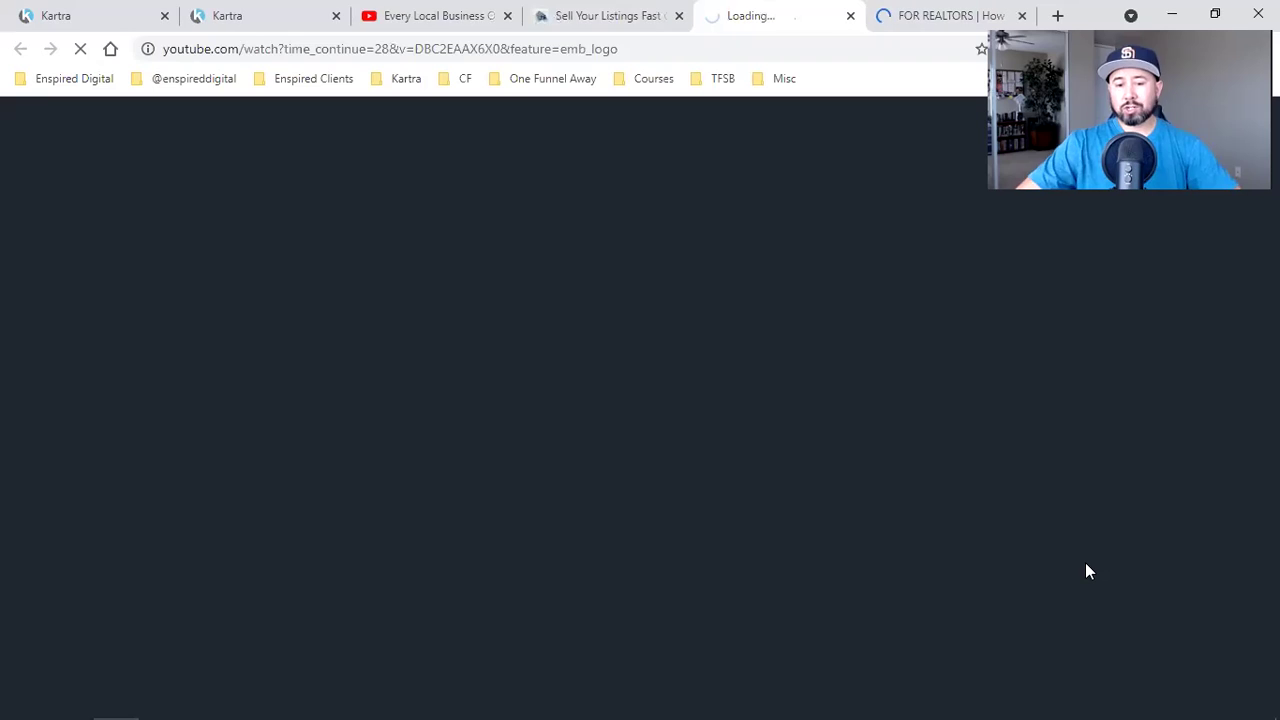
{"action": "left_click", "coordinate": [678, 12]}
Resume the embedded video, open a suggested video from its player, and close the extra YouTube tabs.
{"action": "scroll", "coordinate": [697, 412], "scroll_direction": "up", "scroll_amount": 3}
{"action": "scroll", "coordinate": [697, 412], "scroll_direction": "down", "scroll_amount": 1}
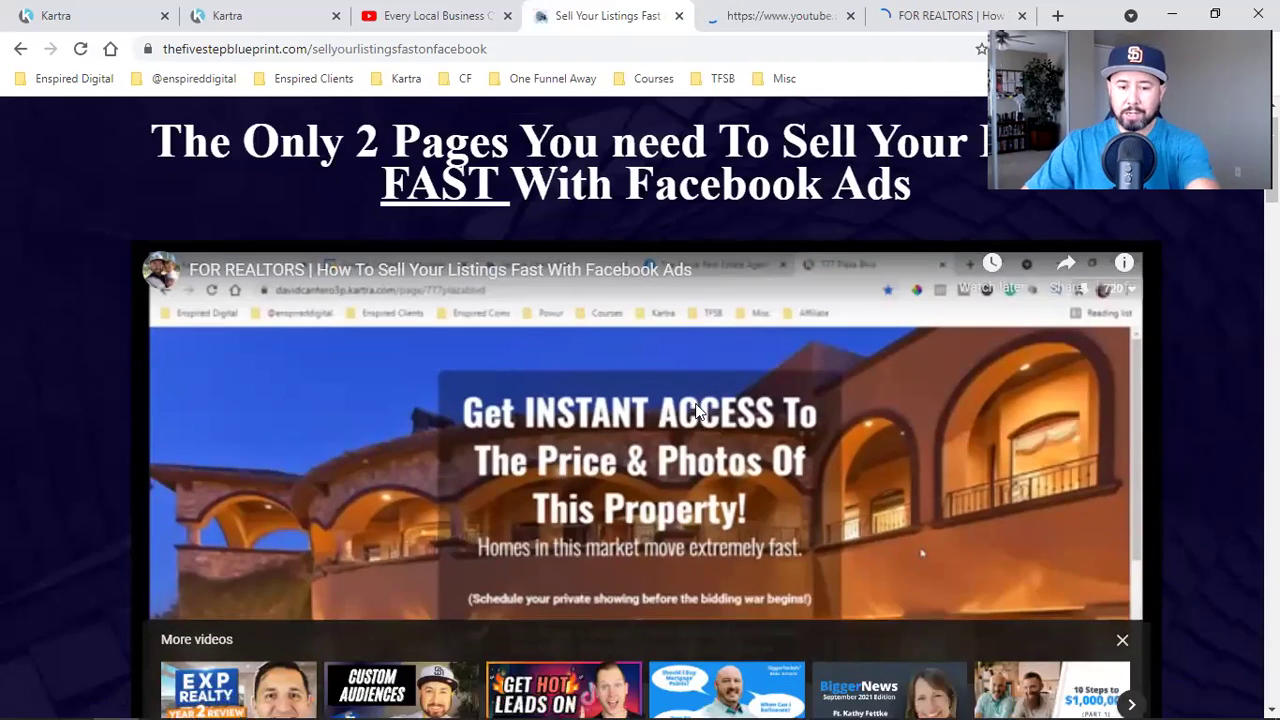
{"action": "scroll", "coordinate": [697, 412], "scroll_direction": "down", "scroll_amount": 2}
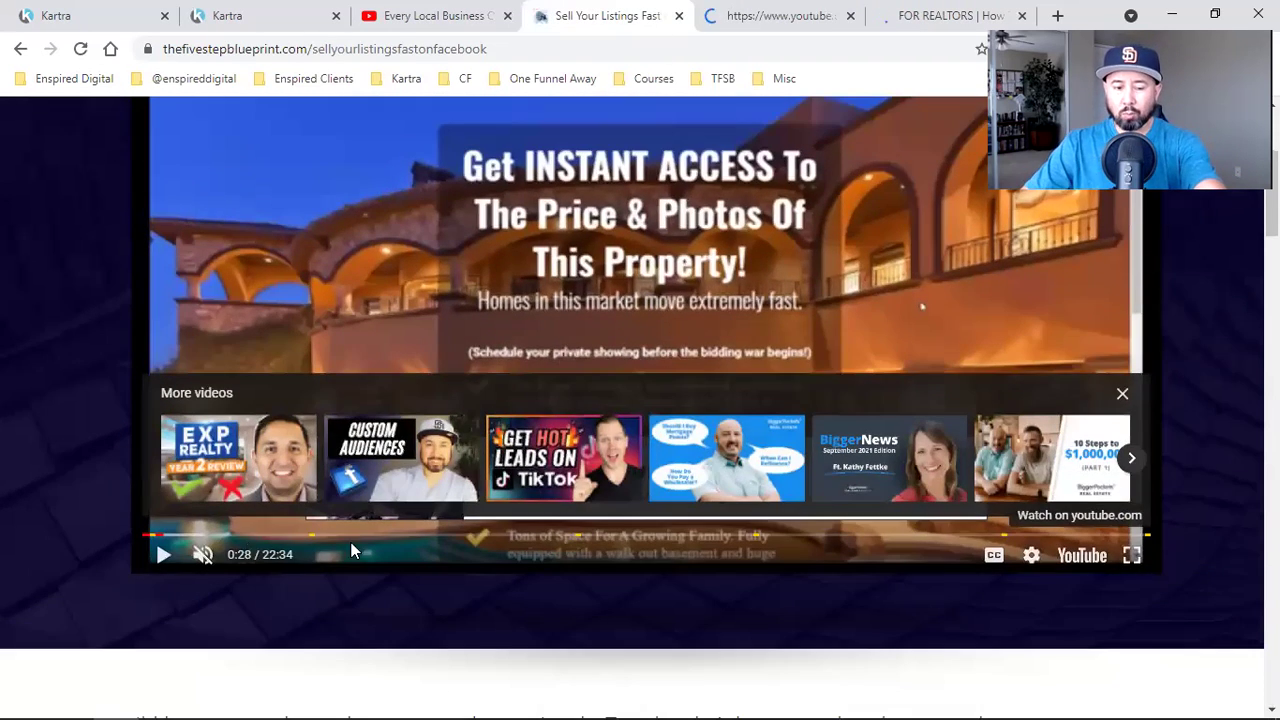
{"action": "left_click", "coordinate": [164, 560]}
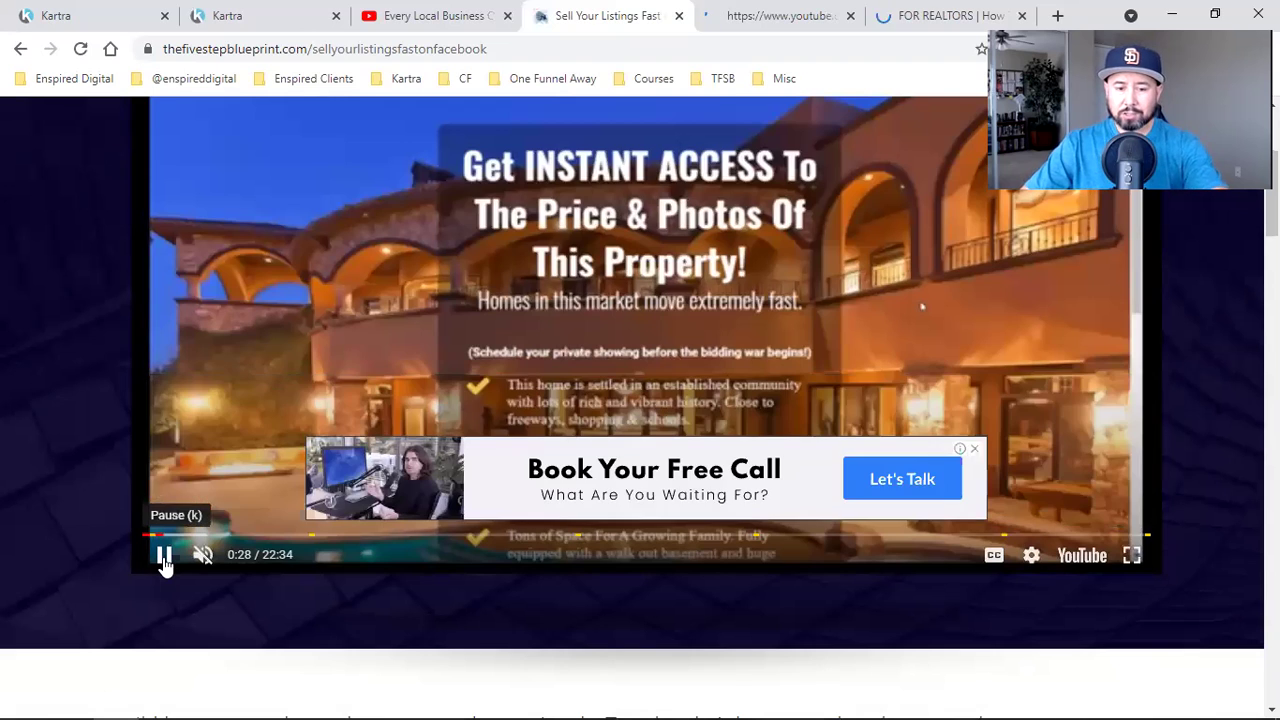
{"action": "left_click", "coordinate": [977, 451]}
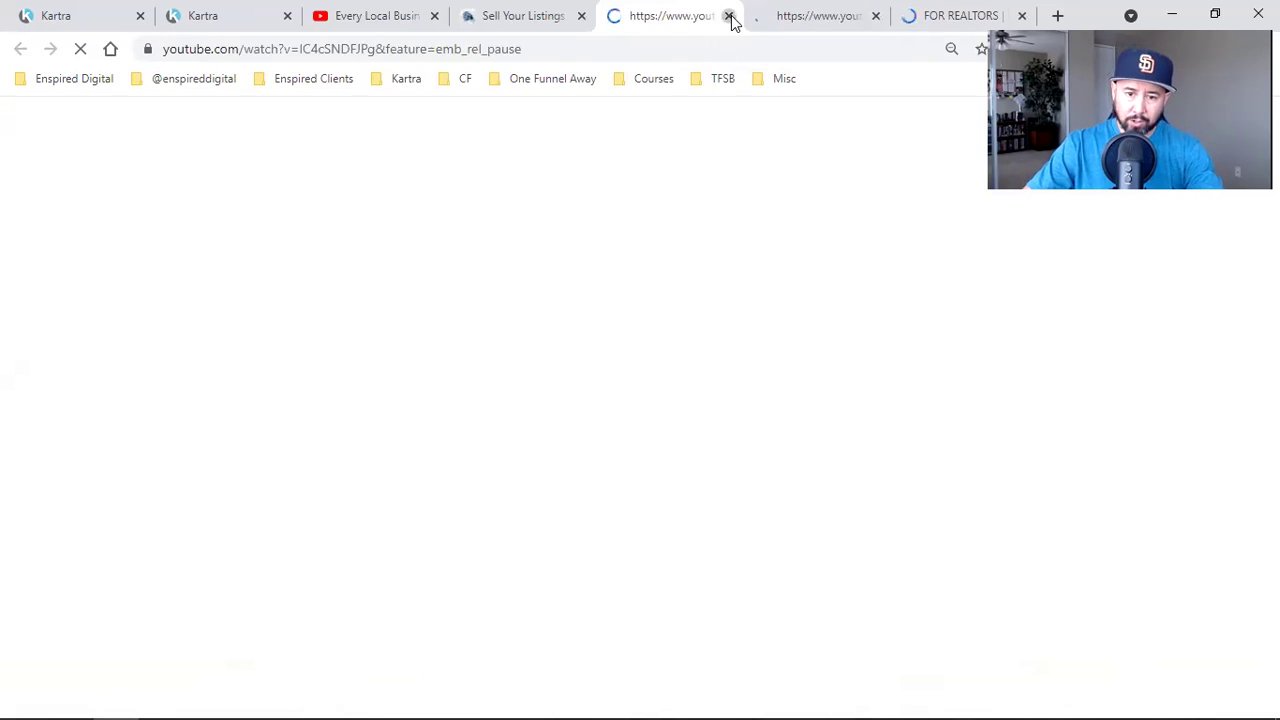
{"action": "left_click", "coordinate": [730, 17]}
{"action": "left_click", "coordinate": [730, 17]}
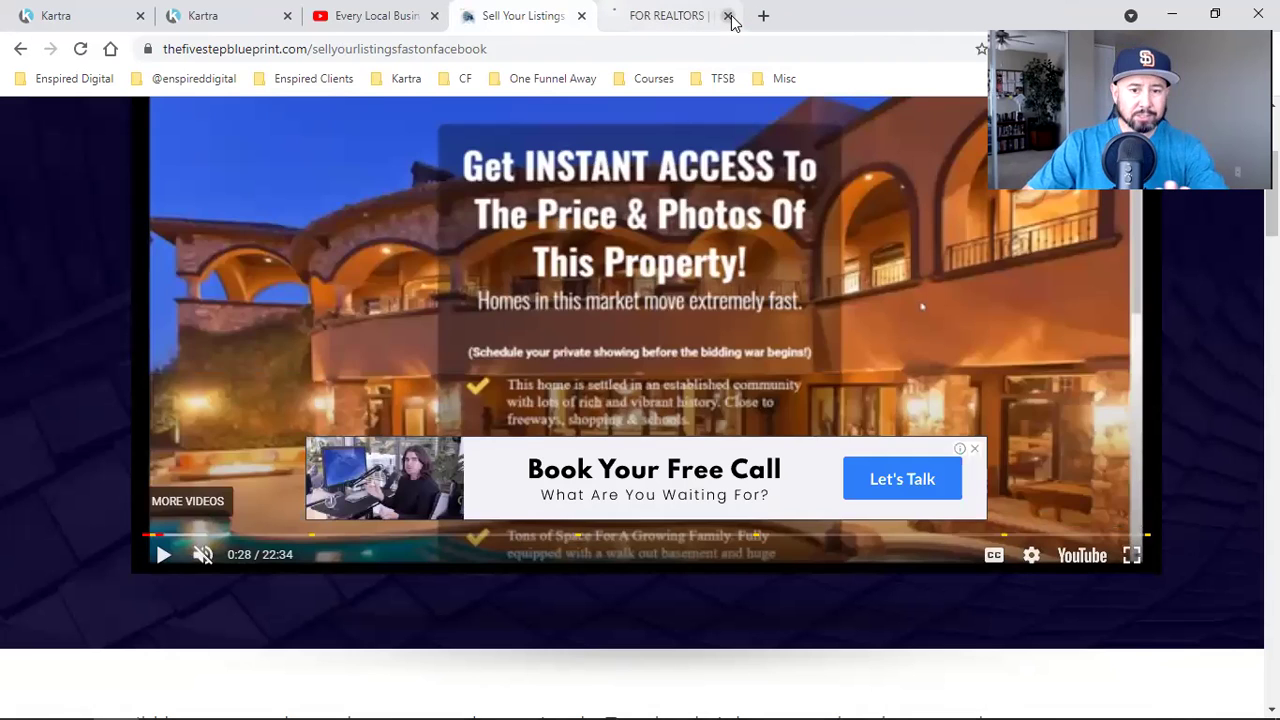
Examine the published page's video and the strategy call offer beneath it.
{"action": "scroll", "coordinate": [710, 420], "scroll_direction": "down", "scroll_amount": 5}
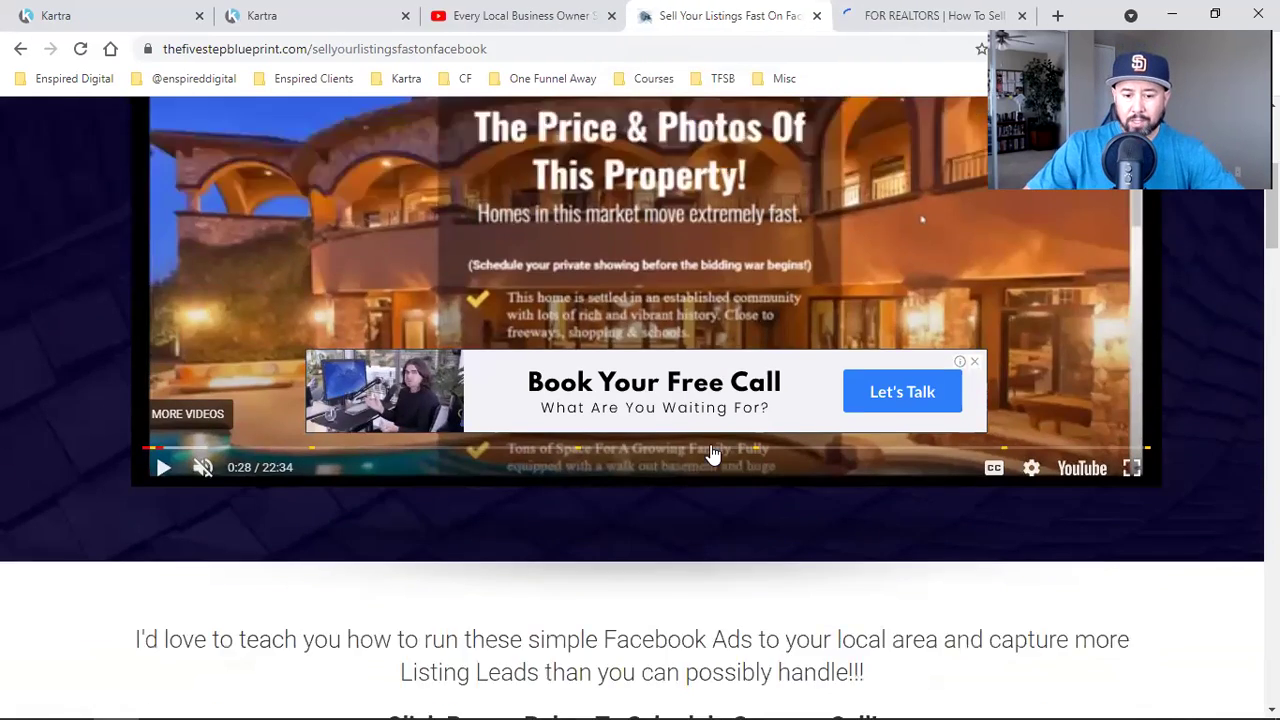
{"action": "scroll", "coordinate": [617, 276], "scroll_direction": "up", "scroll_amount": 4}
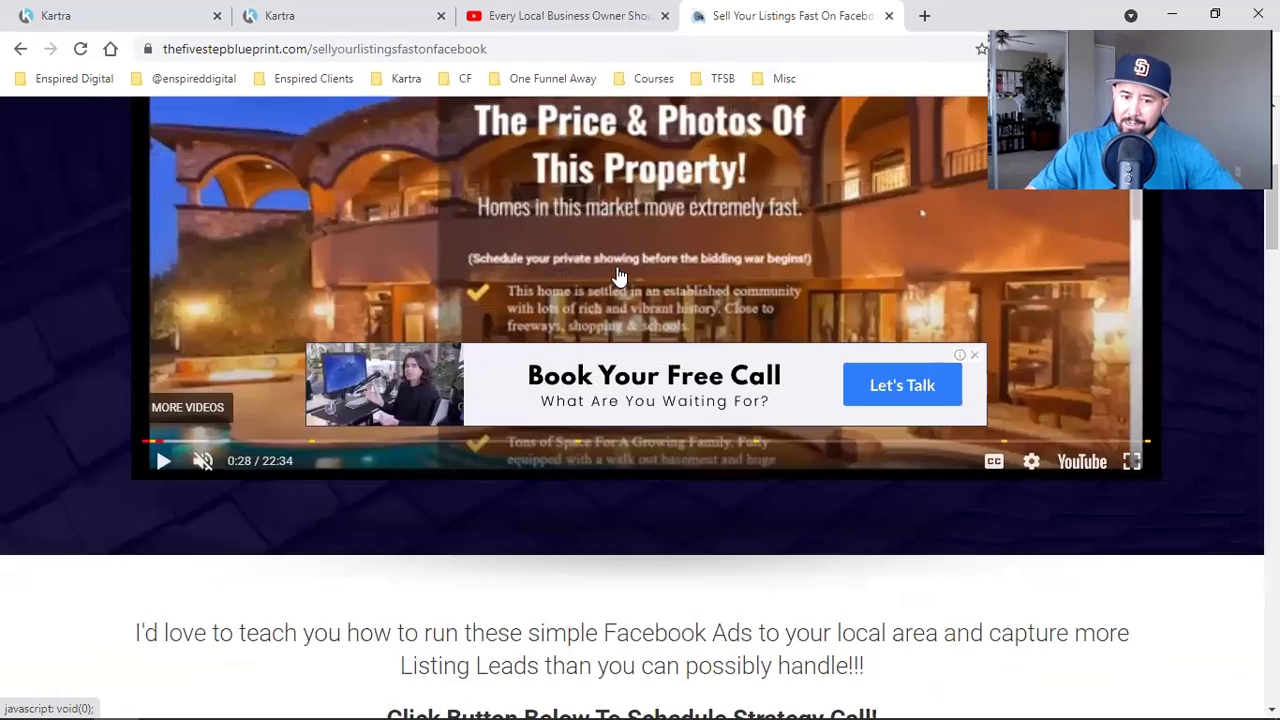
{"action": "scroll", "coordinate": [617, 276], "scroll_direction": "down", "scroll_amount": 4}
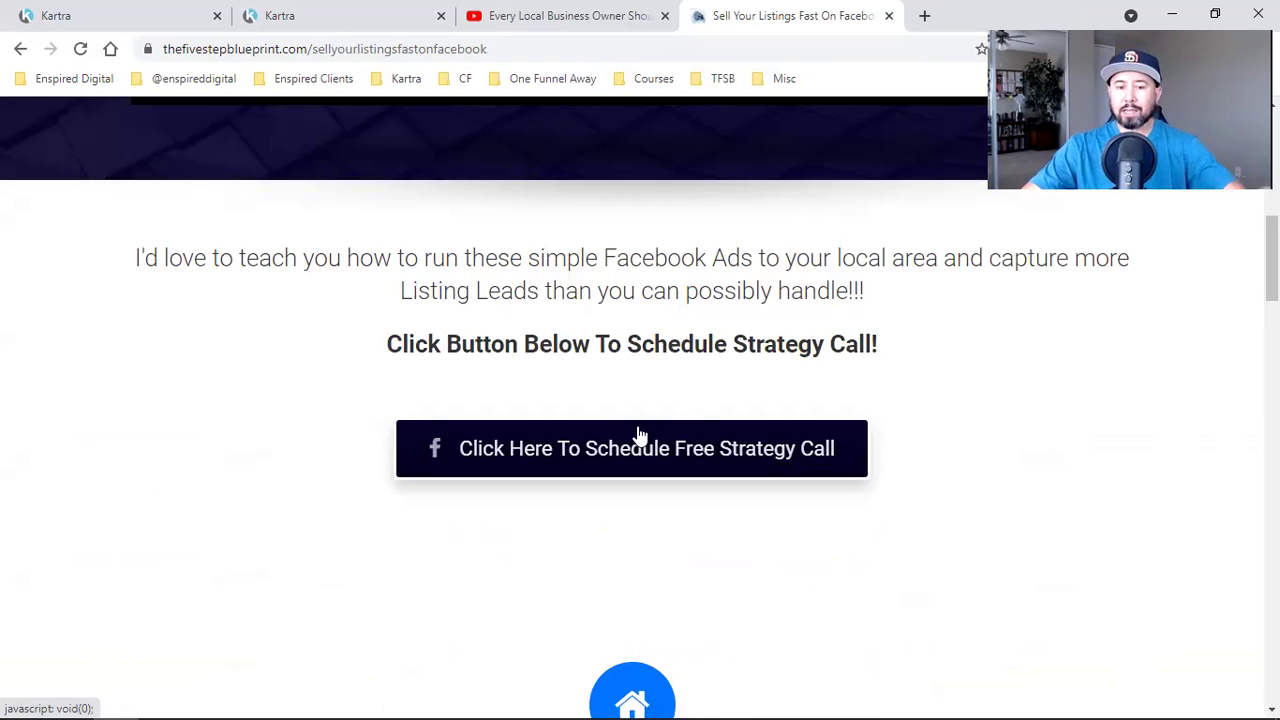
{"action": "scroll", "coordinate": [640, 435], "scroll_direction": "up", "scroll_amount": 4}
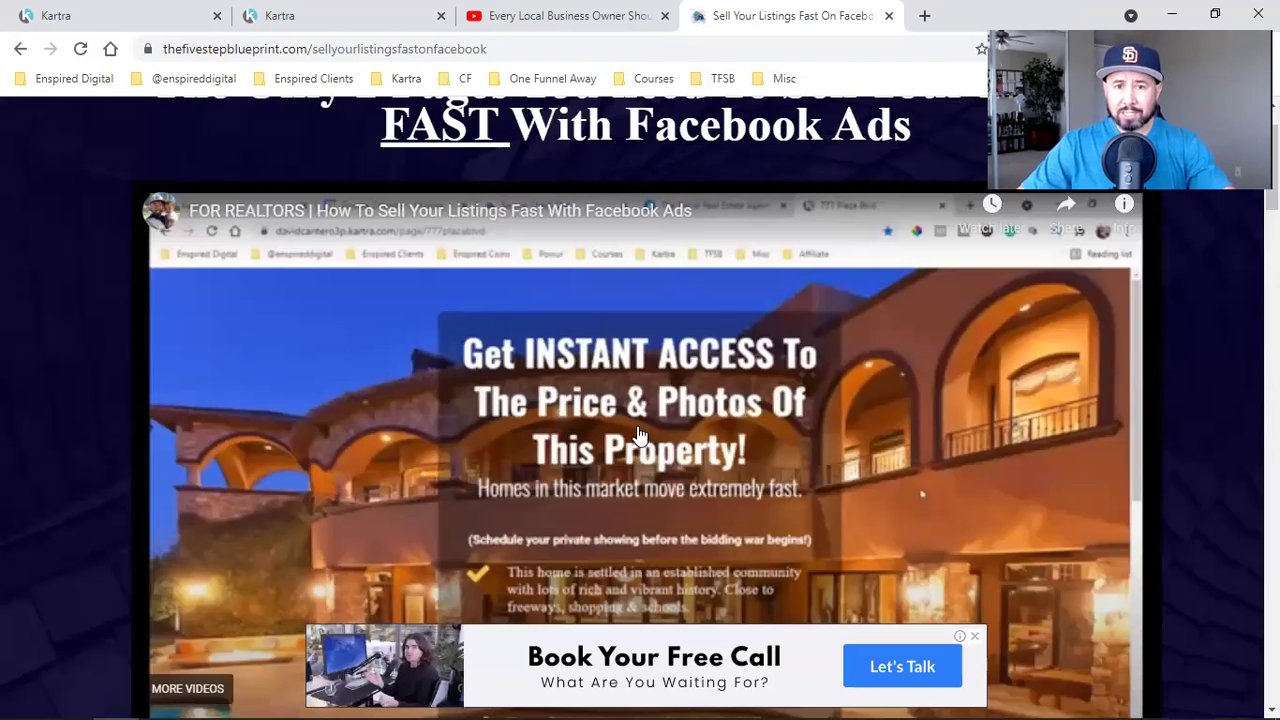
{"action": "scroll", "coordinate": [640, 435], "scroll_direction": "down", "scroll_amount": 4}
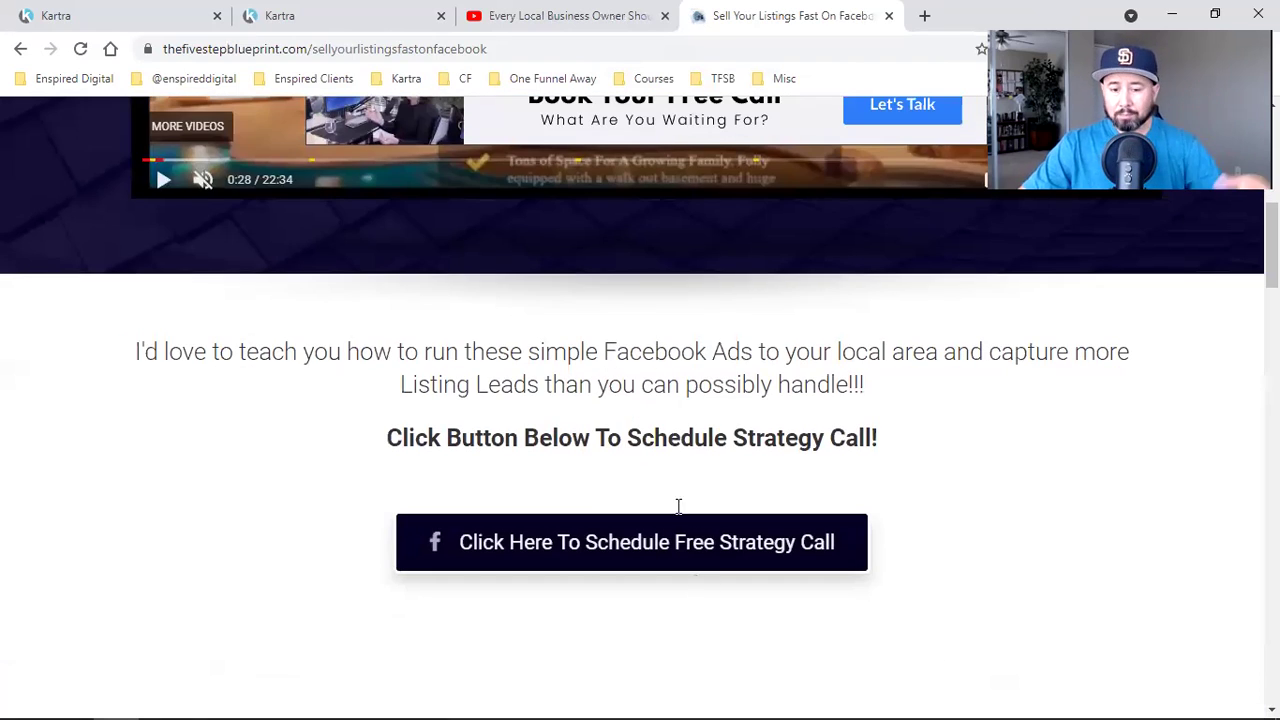
Open the free strategy call scheduler to view its bookable events, close it, and review the page again.
{"action": "left_click", "coordinate": [729, 541]}
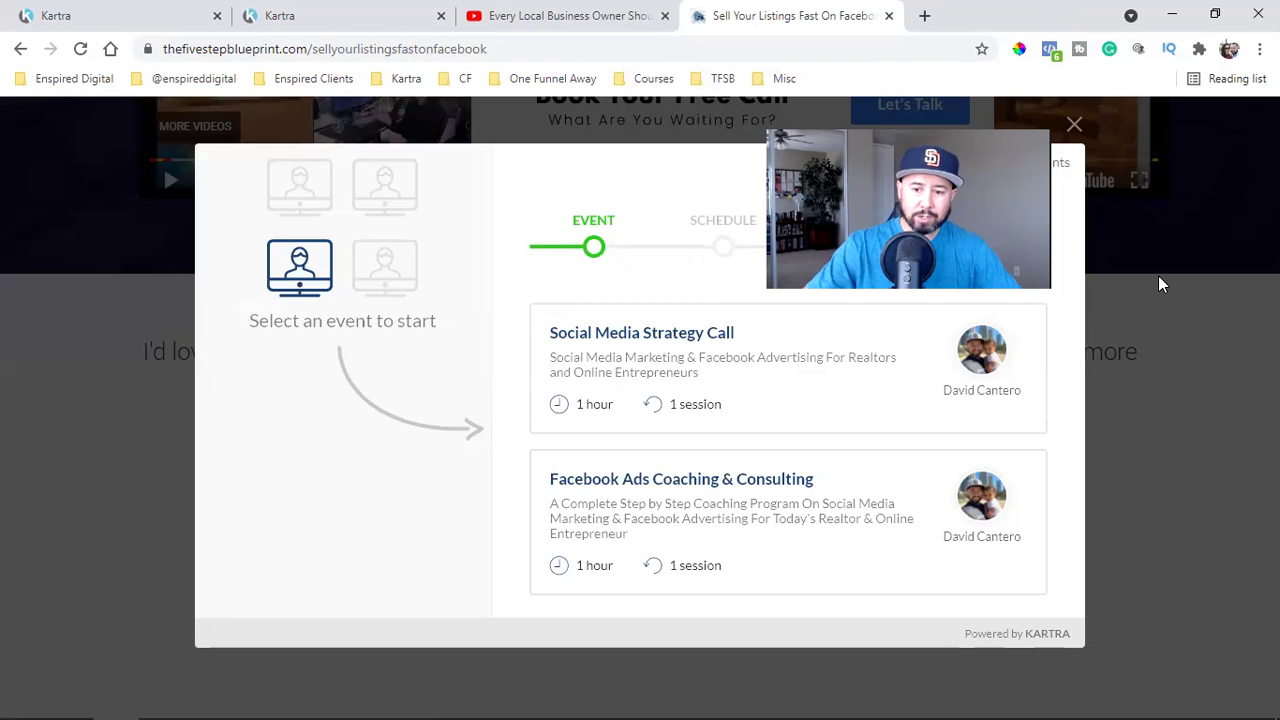
{"action": "left_click", "coordinate": [1071, 126]}
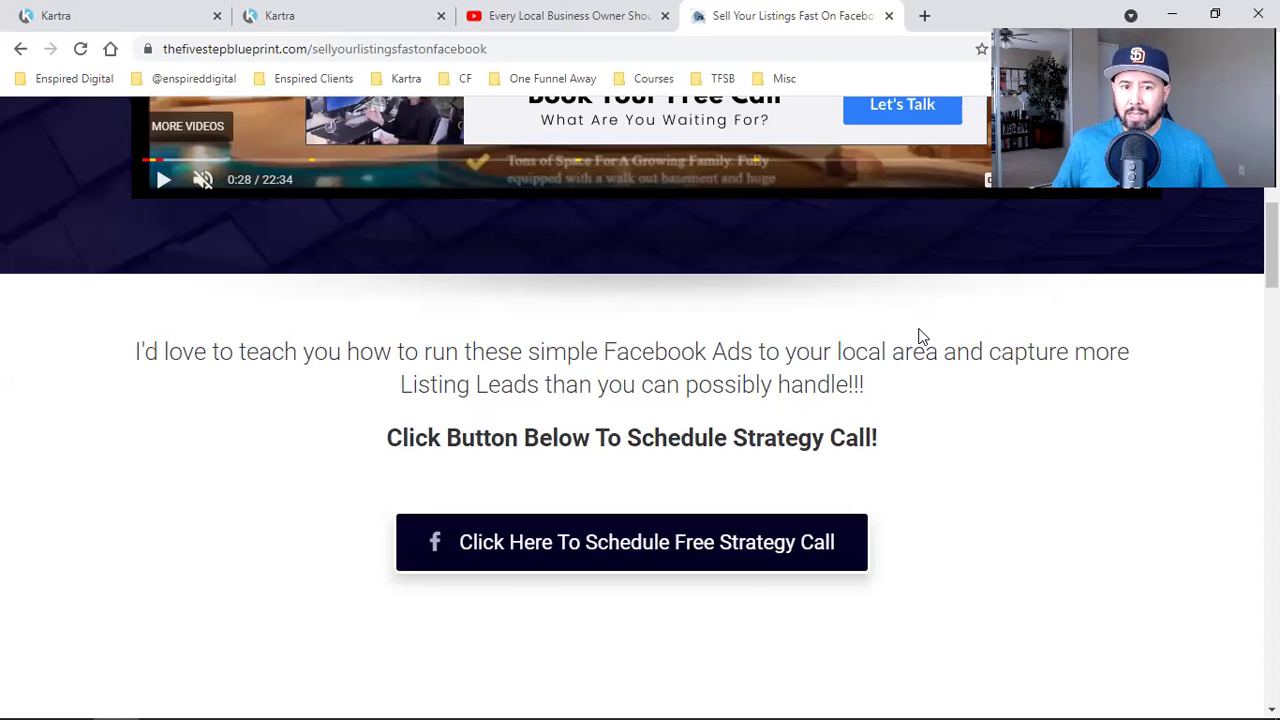
{"action": "scroll", "coordinate": [921, 337], "scroll_direction": "up", "scroll_amount": 9}
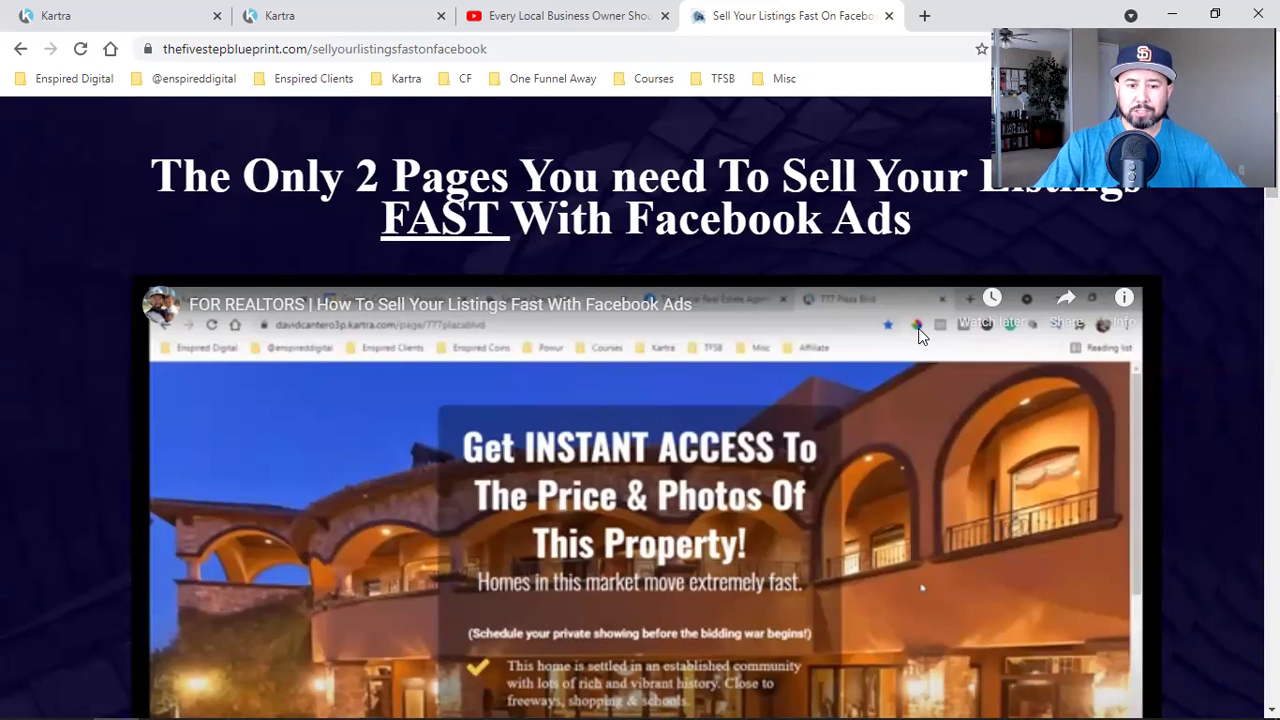
{"action": "scroll", "coordinate": [918, 330], "scroll_direction": "down", "scroll_amount": 7}
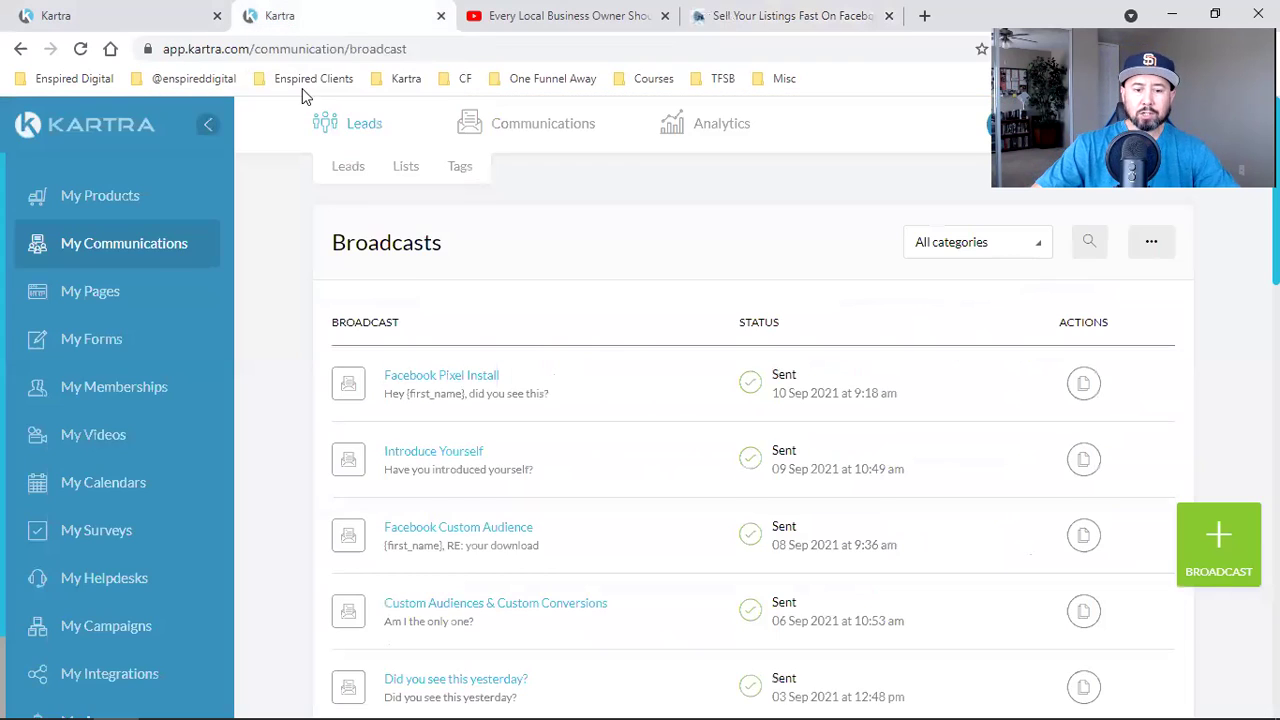
Start cloning the "Broadcast - The Only 2 Pages" page from the Broadcast category of the Kartra pages list.
{"action": "left_click", "coordinate": [294, 10]}
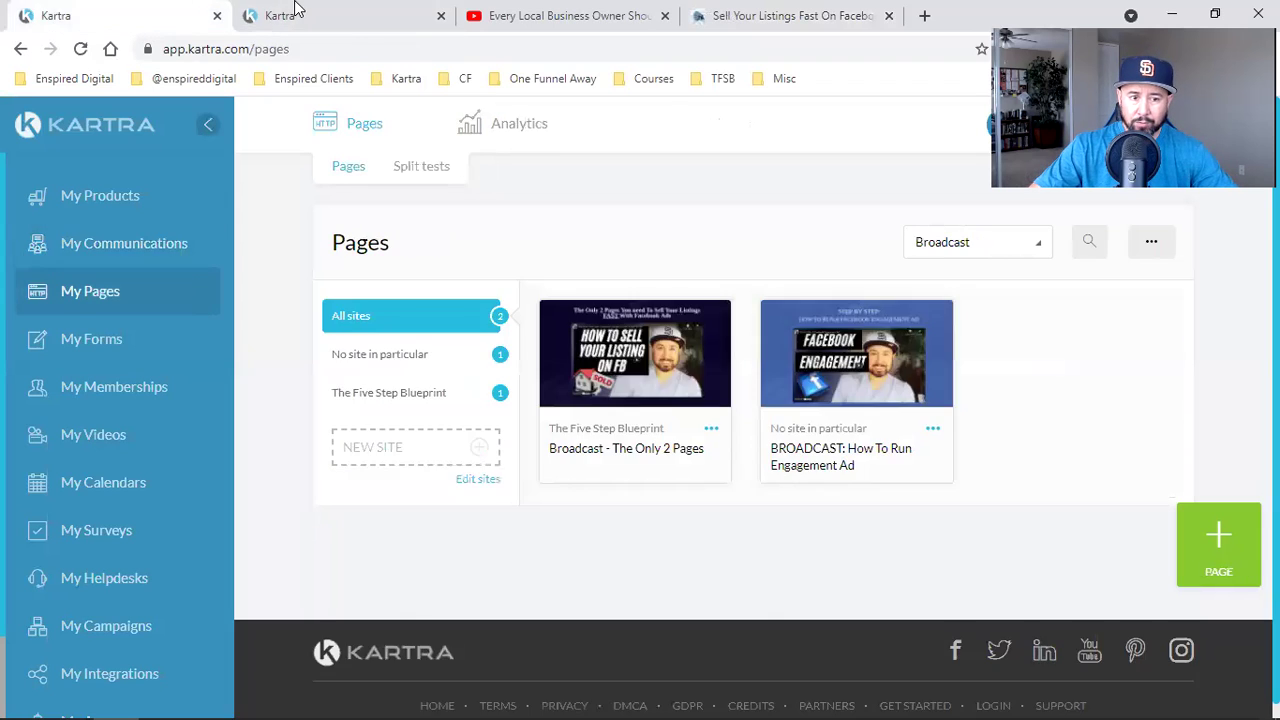
{"action": "left_click", "coordinate": [157, 12]}
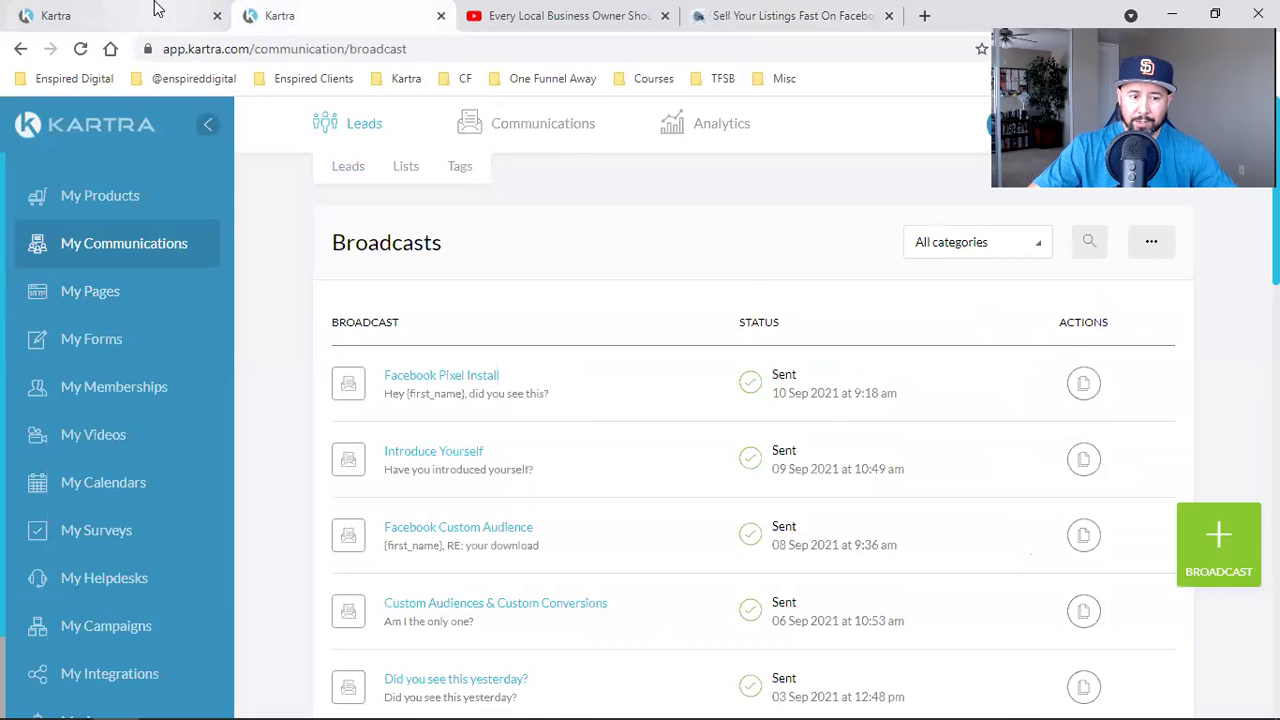
{"action": "left_click", "coordinate": [280, 15]}
{"action": "left_click", "coordinate": [108, 12]}
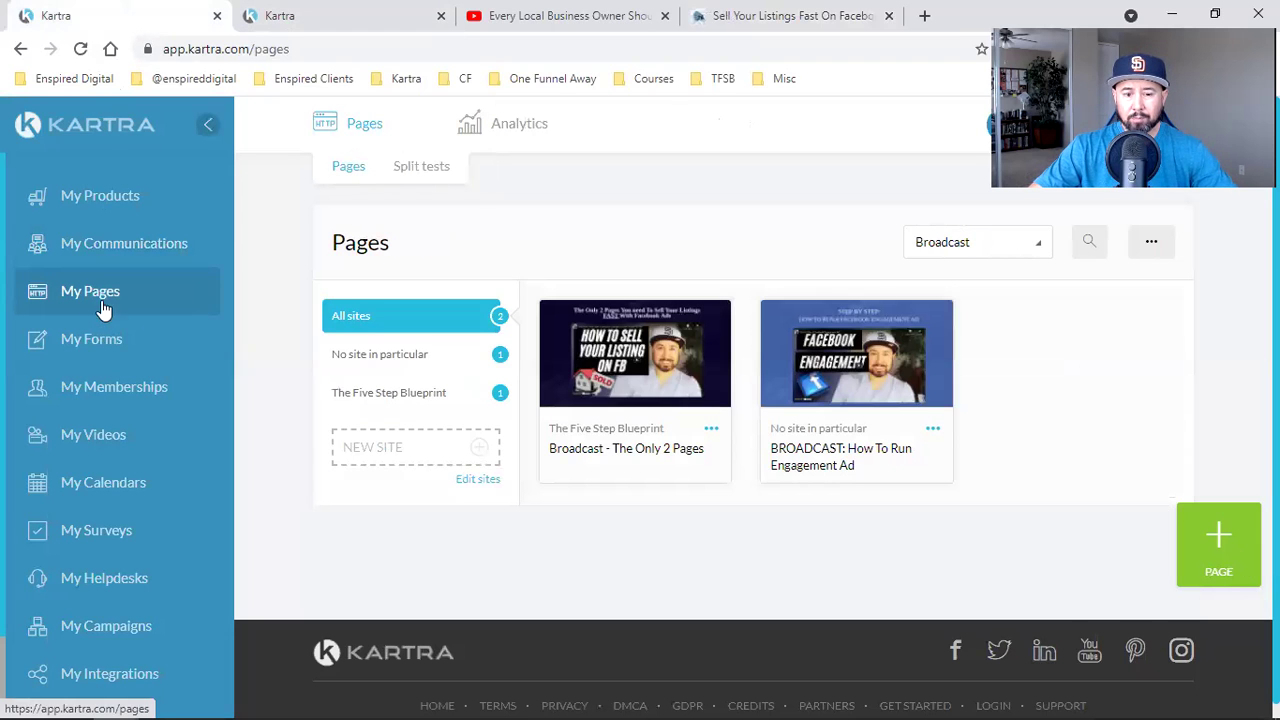
{"action": "left_click", "coordinate": [711, 429]}
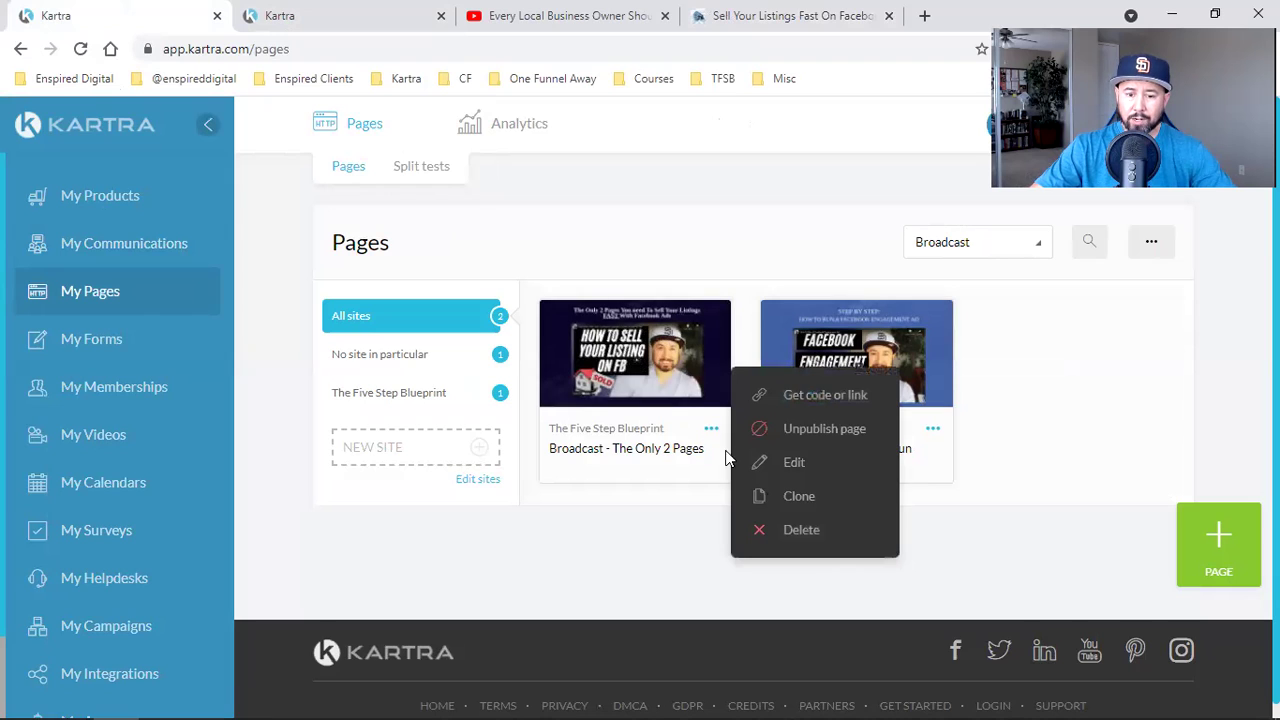
{"action": "left_click", "coordinate": [772, 495]}
Shorten the clone's page name to "Broadcast -" and check the YouTube video's title to use for it.
{"action": "left_click", "coordinate": [641, 281]}
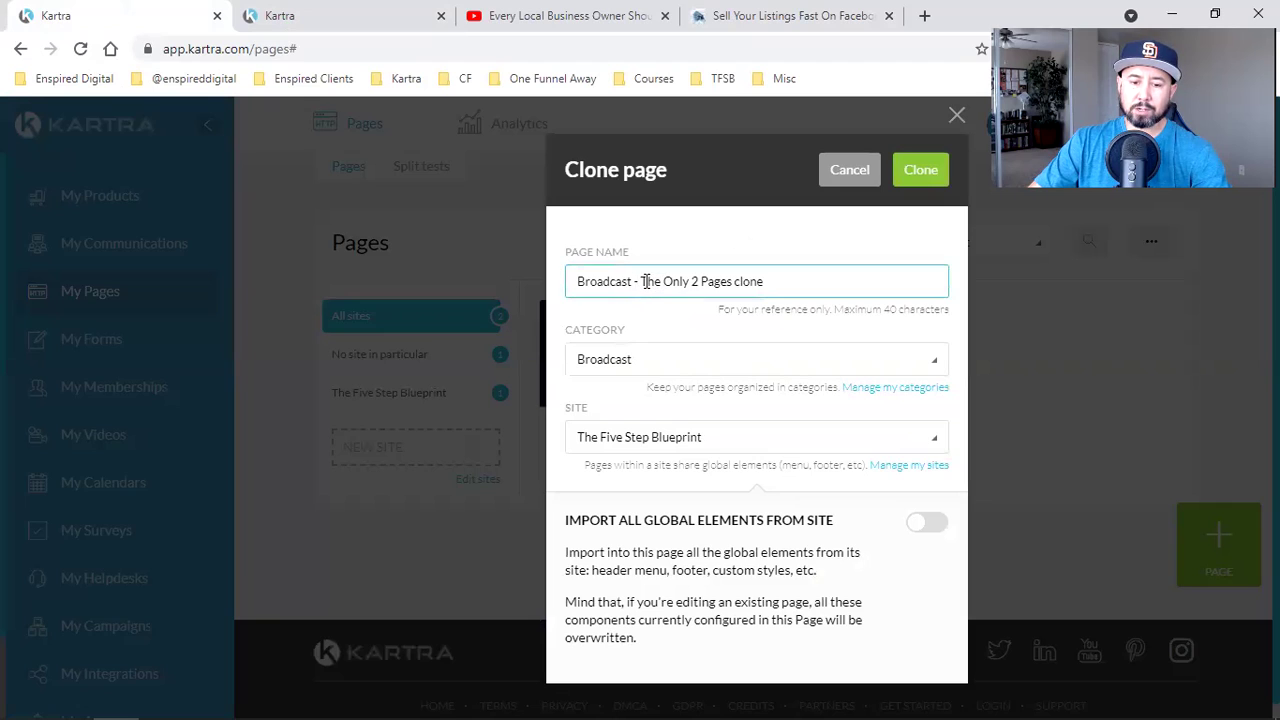
{"action": "left_click_drag", "start_coordinate": [638, 281], "coordinate": [789, 271]}
{"action": "key", "text": "BackSpace"}
{"action": "left_click", "coordinate": [609, 12]}
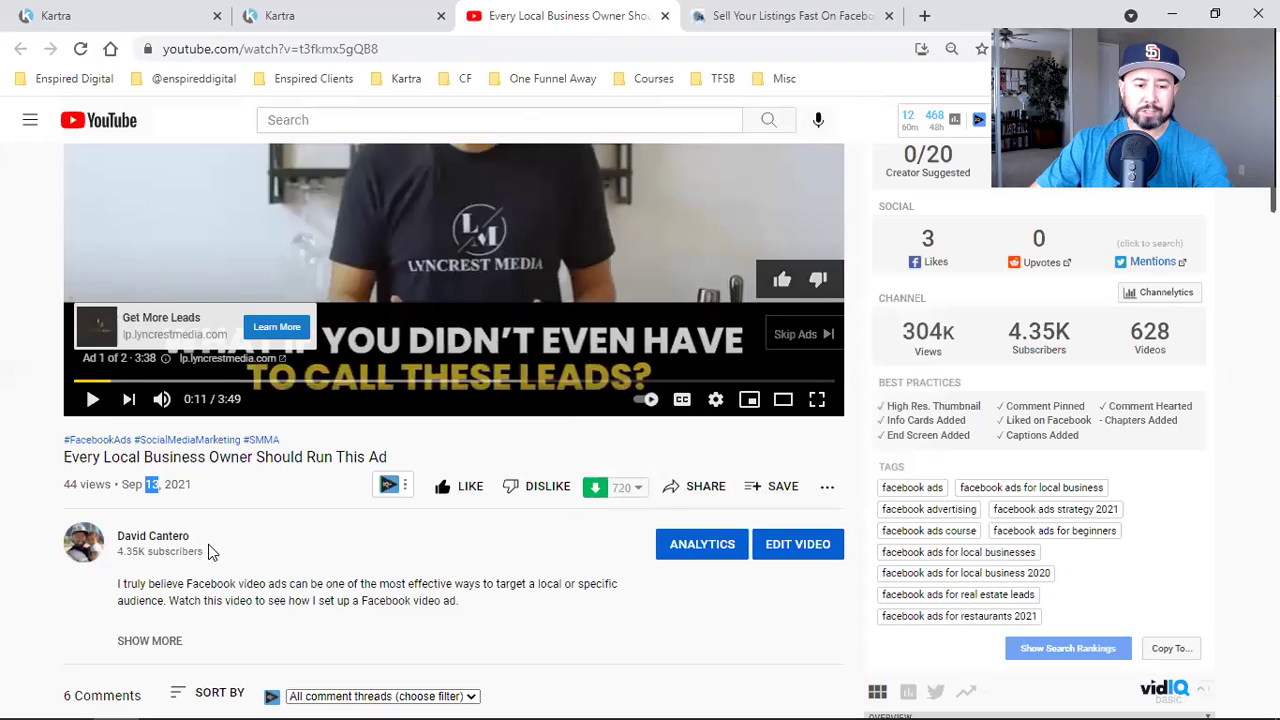
{"action": "triple_click", "coordinate": [148, 455]}
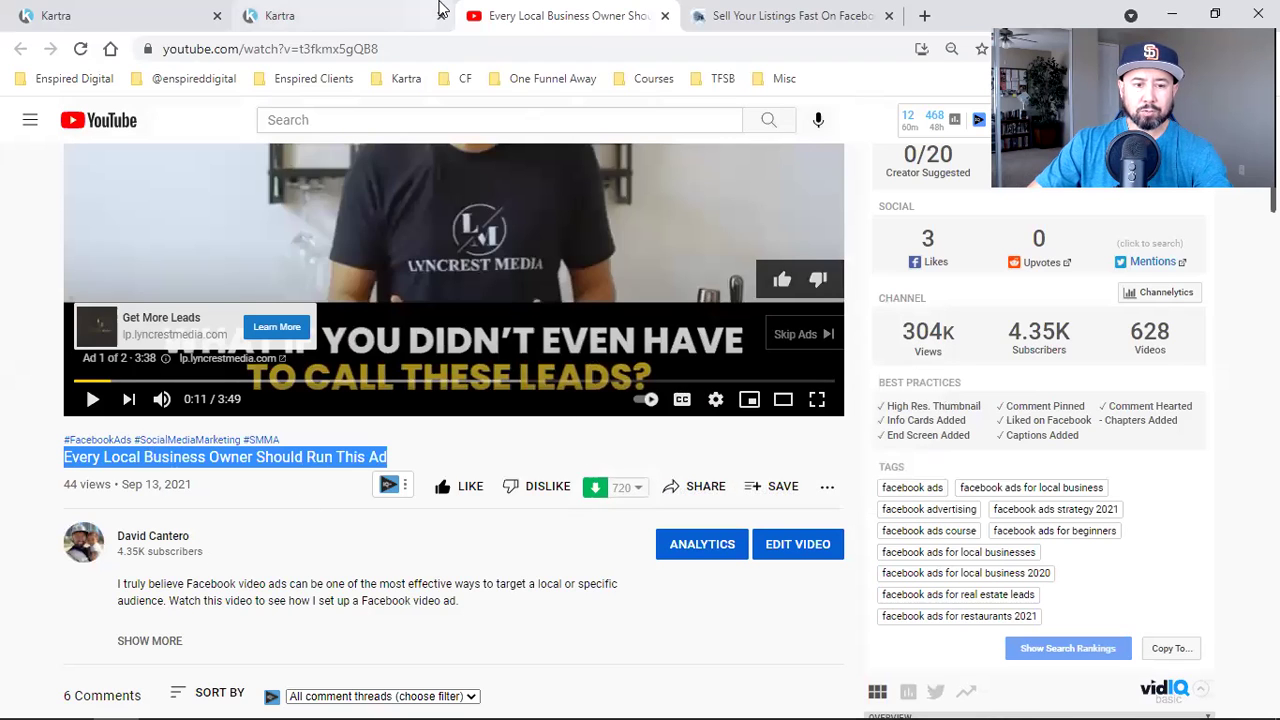
{"action": "left_click", "coordinate": [345, 15]}
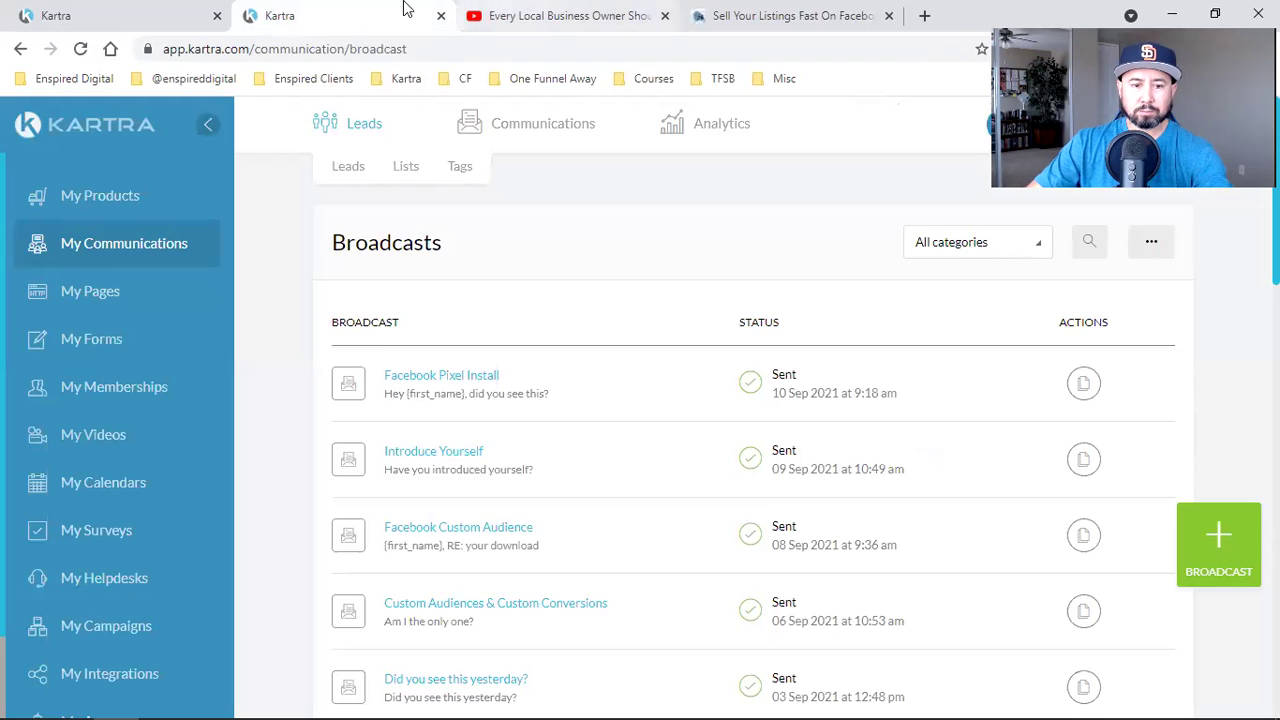
{"action": "left_click", "coordinate": [183, 12]}
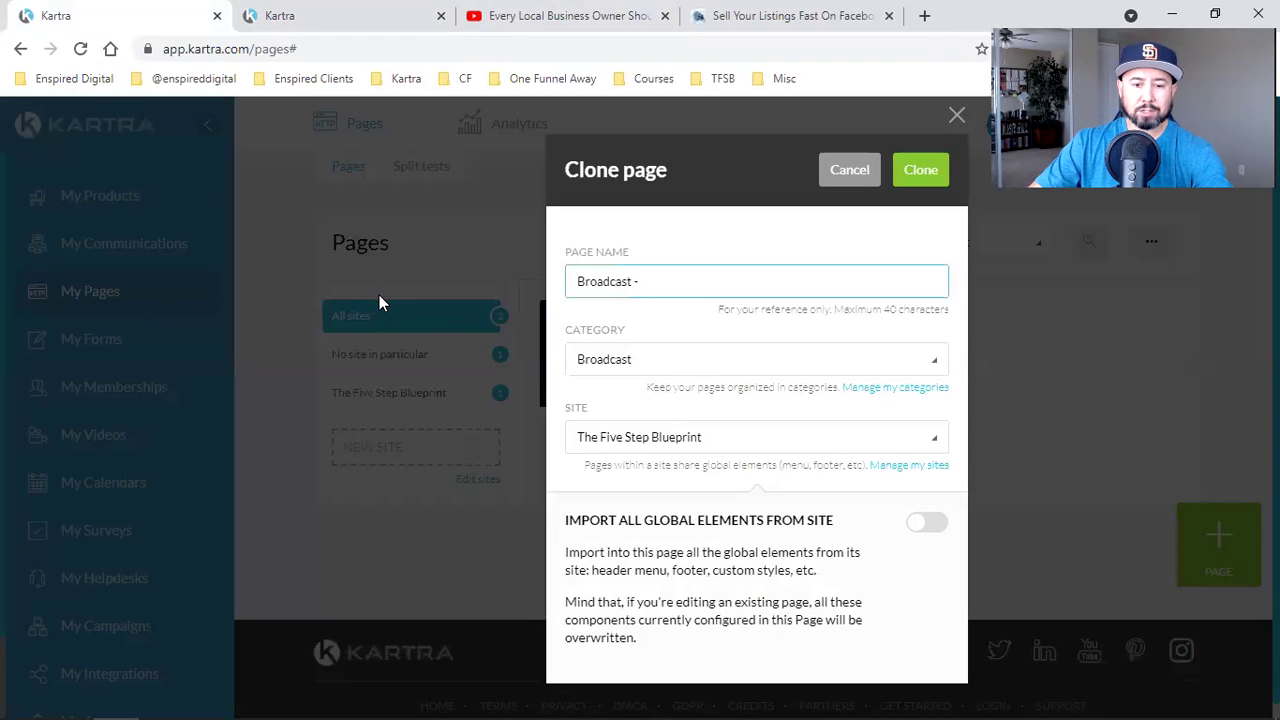
Name the page "Broadcast - Every Local Business Owner" and create the clone in the Broadcast category.
{"action": "type", "text": "Evry"}
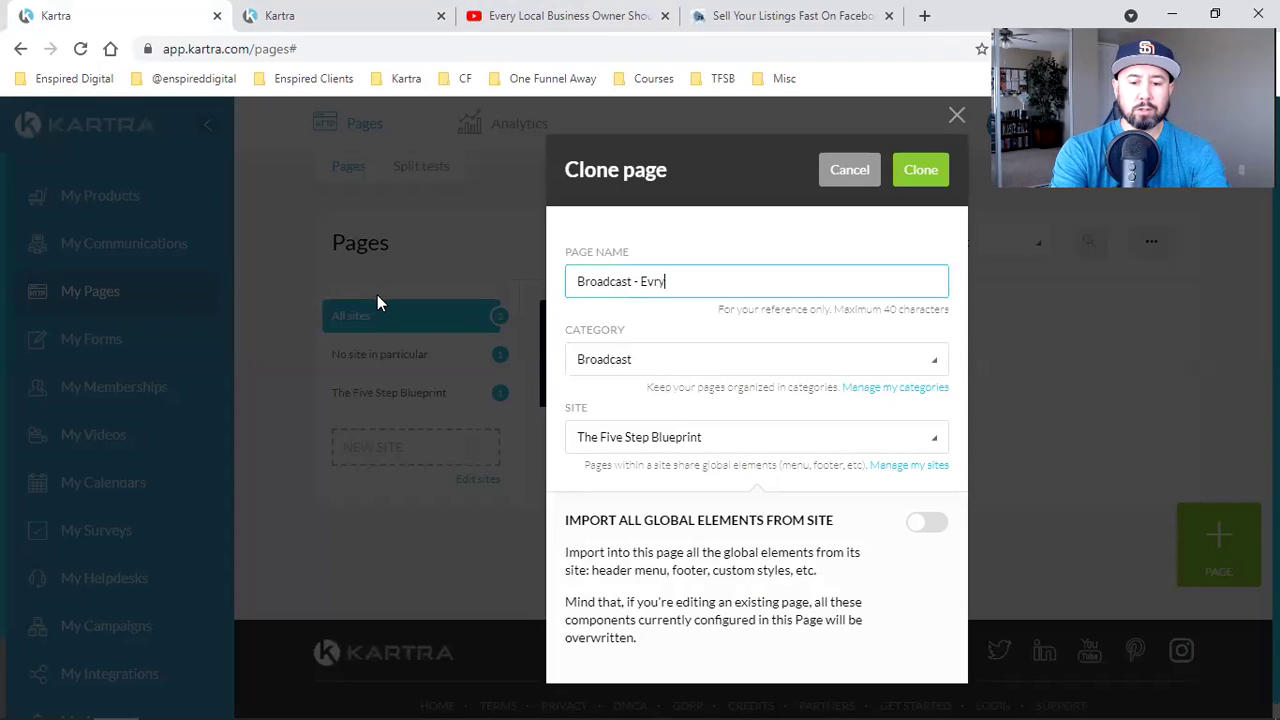
{"action": "type", "text": " Local Busines"}
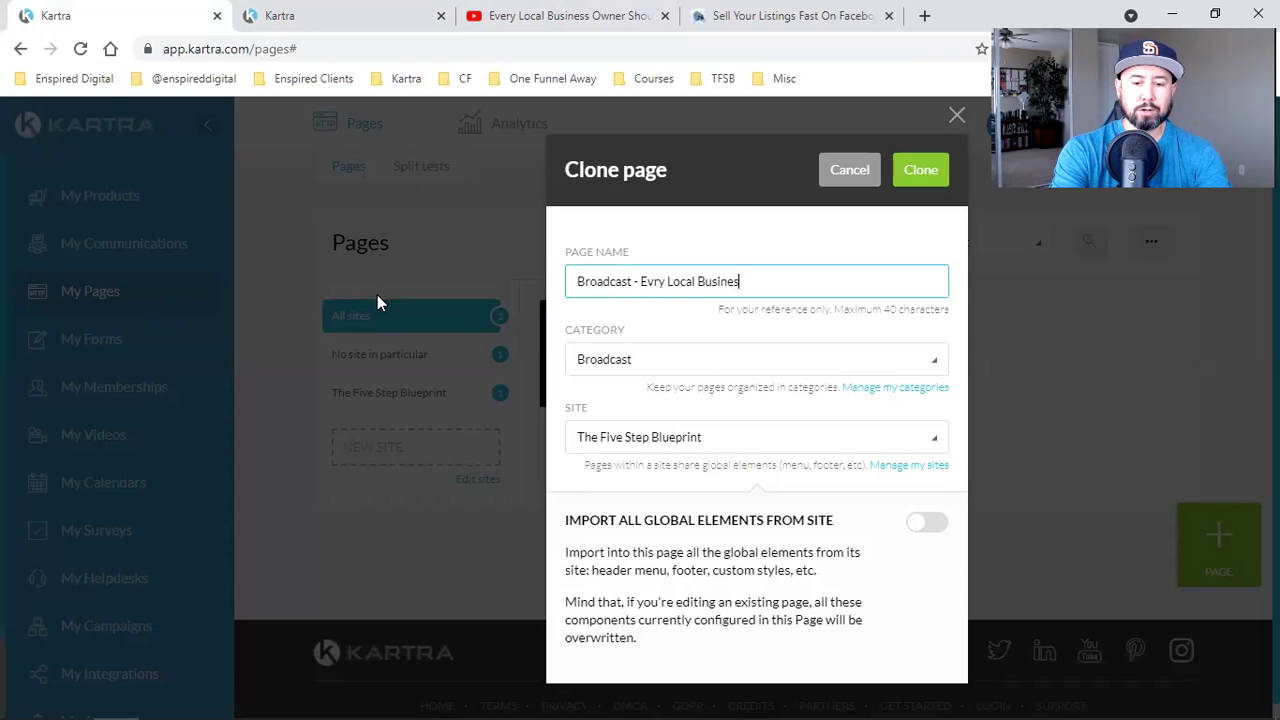
{"action": "type", "text": "s Own"}
{"action": "key", "text": "BackSpace"}
{"action": "type", "text": "wner"}
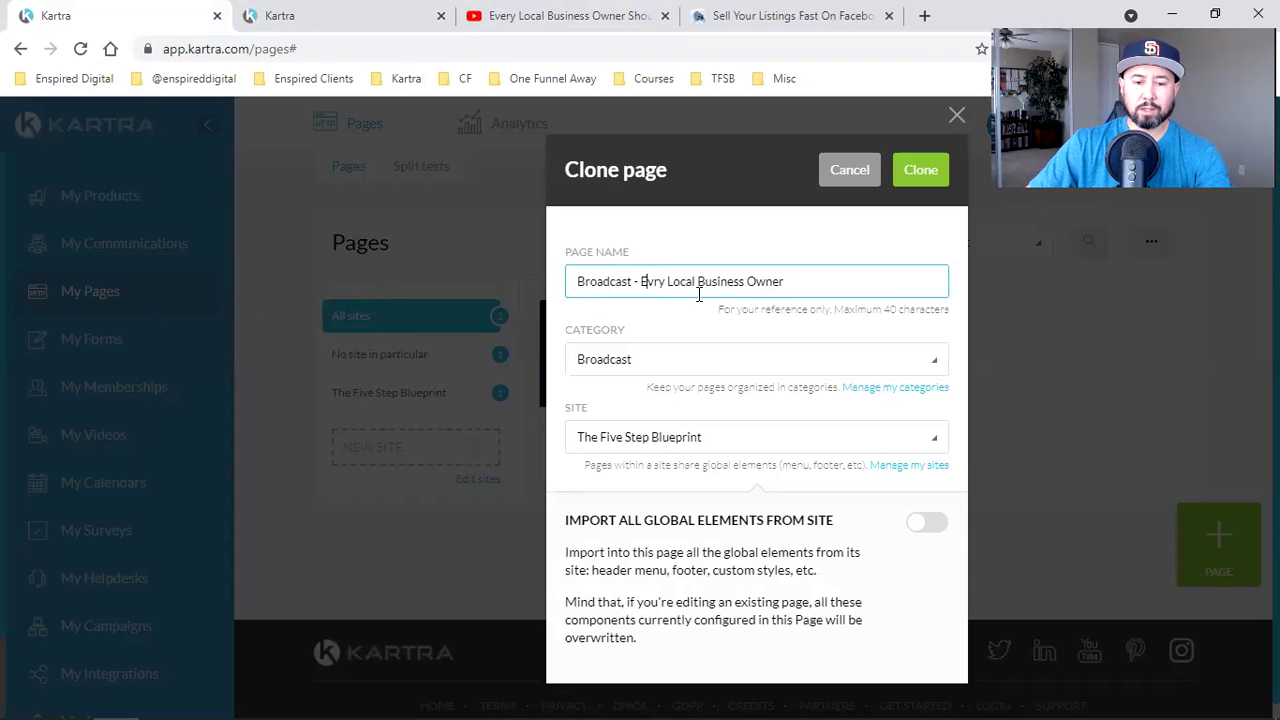
{"action": "type", "text": "se"}
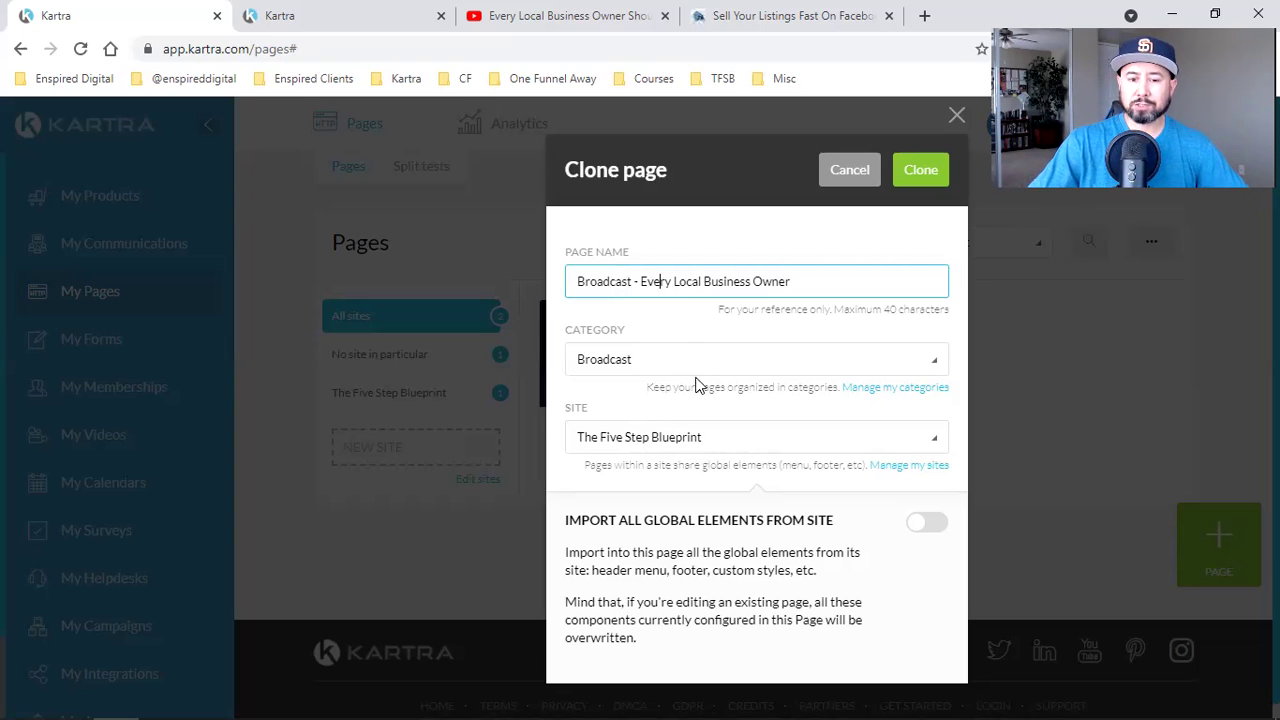
{"action": "left_click", "coordinate": [920, 172]}
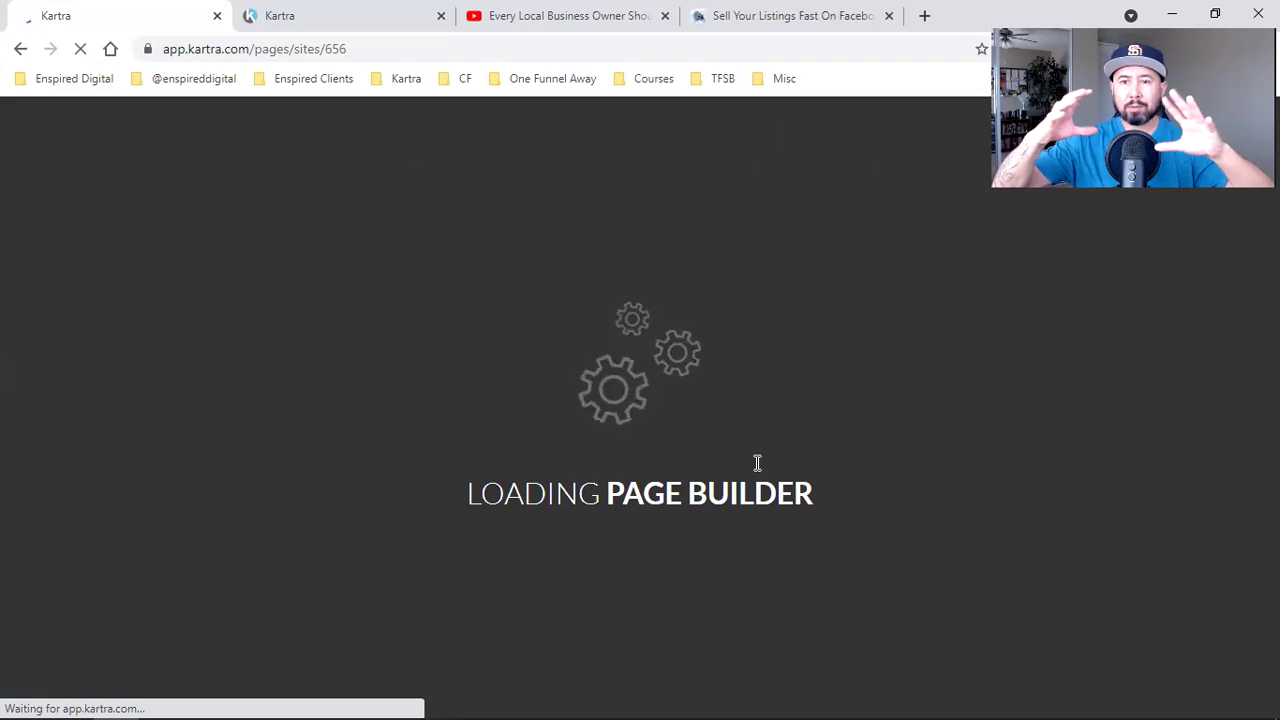
Review the published page's strategy call offer and look at the headline's style configuration on the cloned page.
{"action": "left_click", "coordinate": [826, 14]}
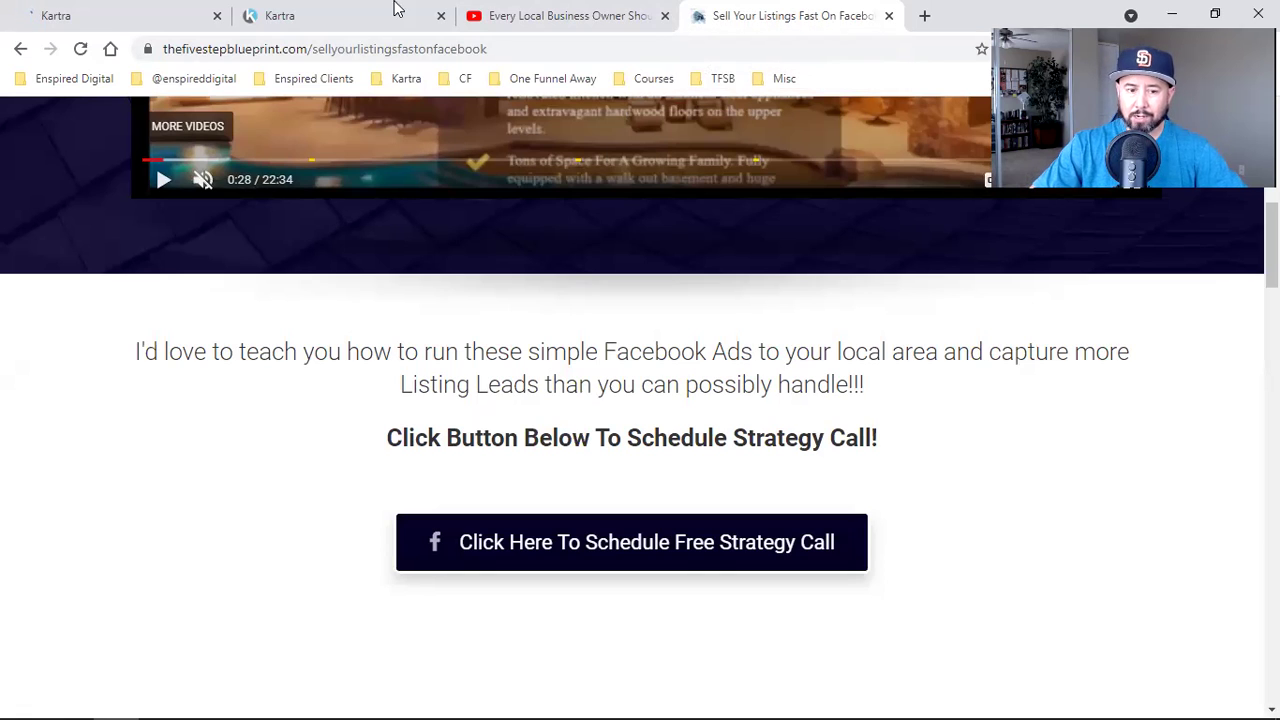
{"action": "left_click", "coordinate": [150, 12]}
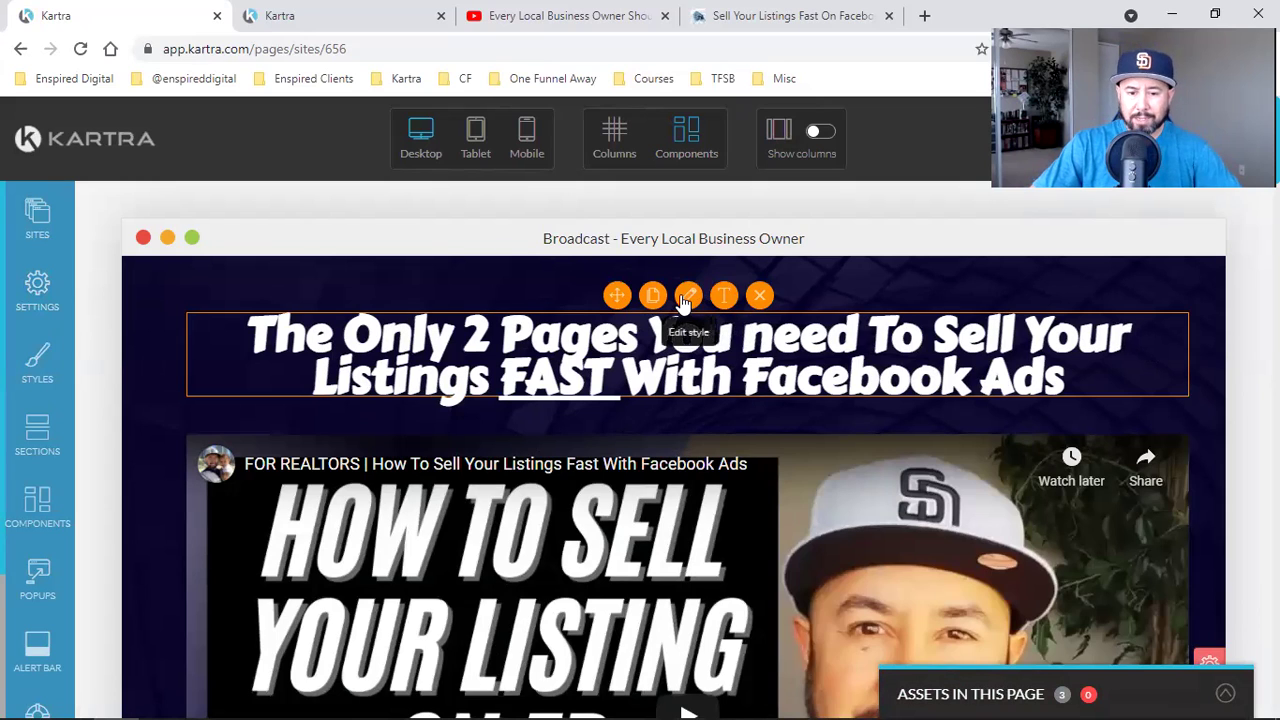
{"action": "left_click", "coordinate": [686, 298]}
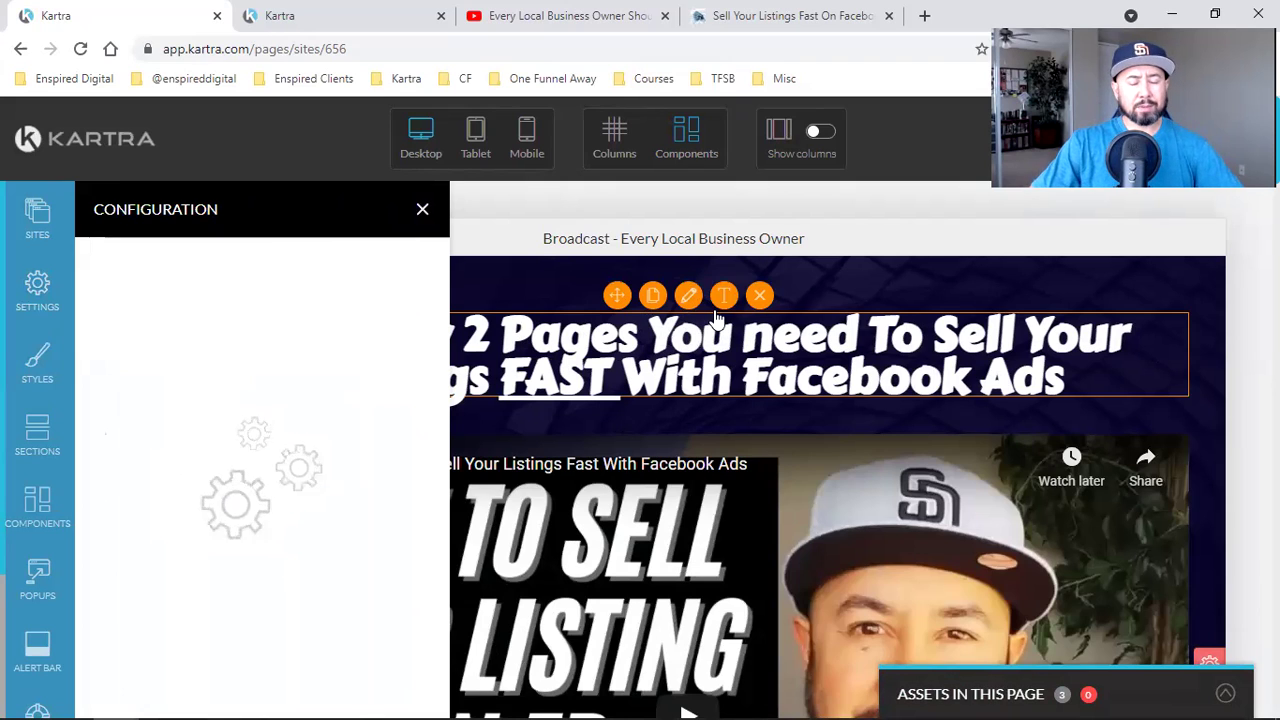
{"action": "left_click", "coordinate": [422, 209]}
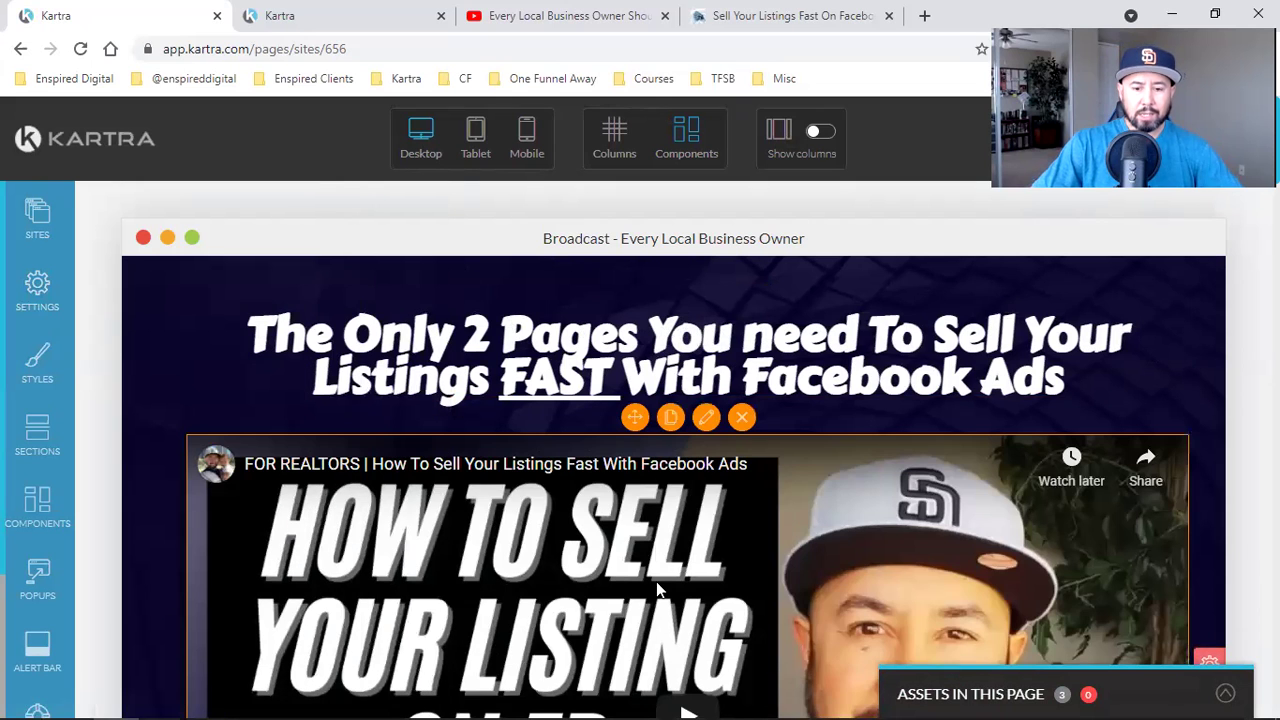
Set the top margin of the page's video to 45px and apply it.
{"action": "left_click", "coordinate": [705, 417]}
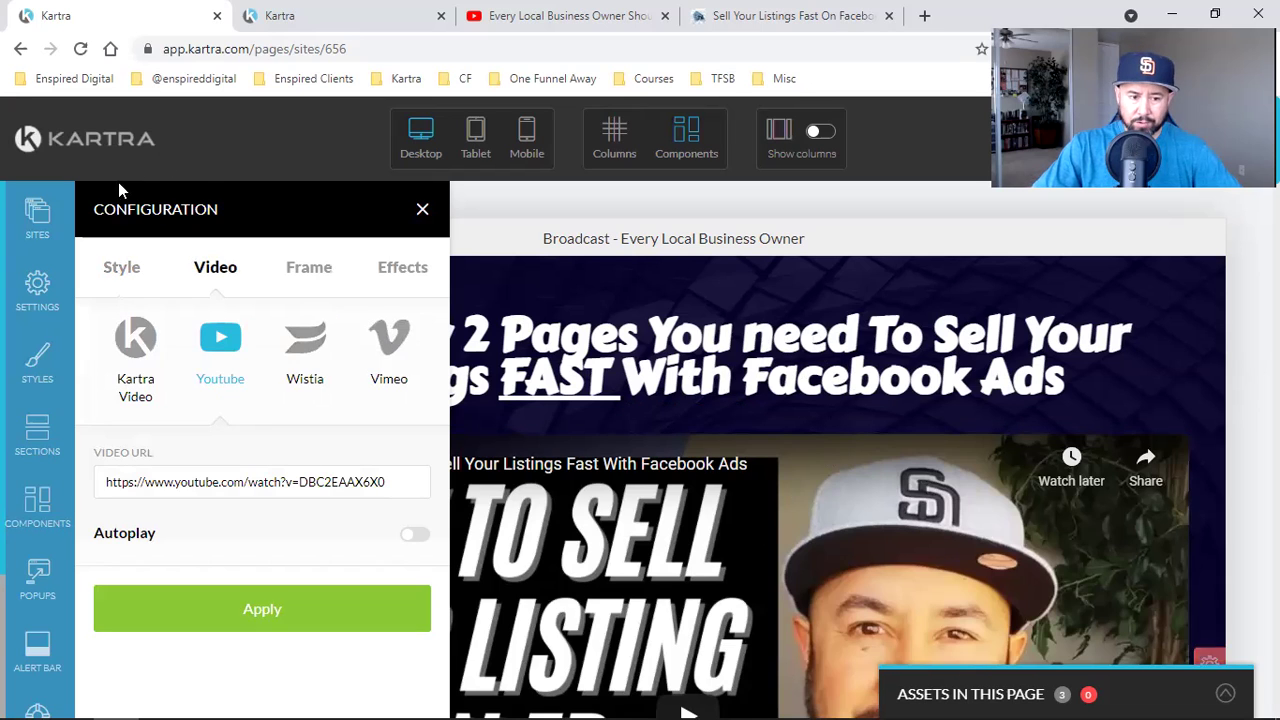
{"action": "left_click", "coordinate": [120, 268]}
{"action": "left_click_drag", "start_coordinate": [330, 320], "coordinate": [373, 325]}
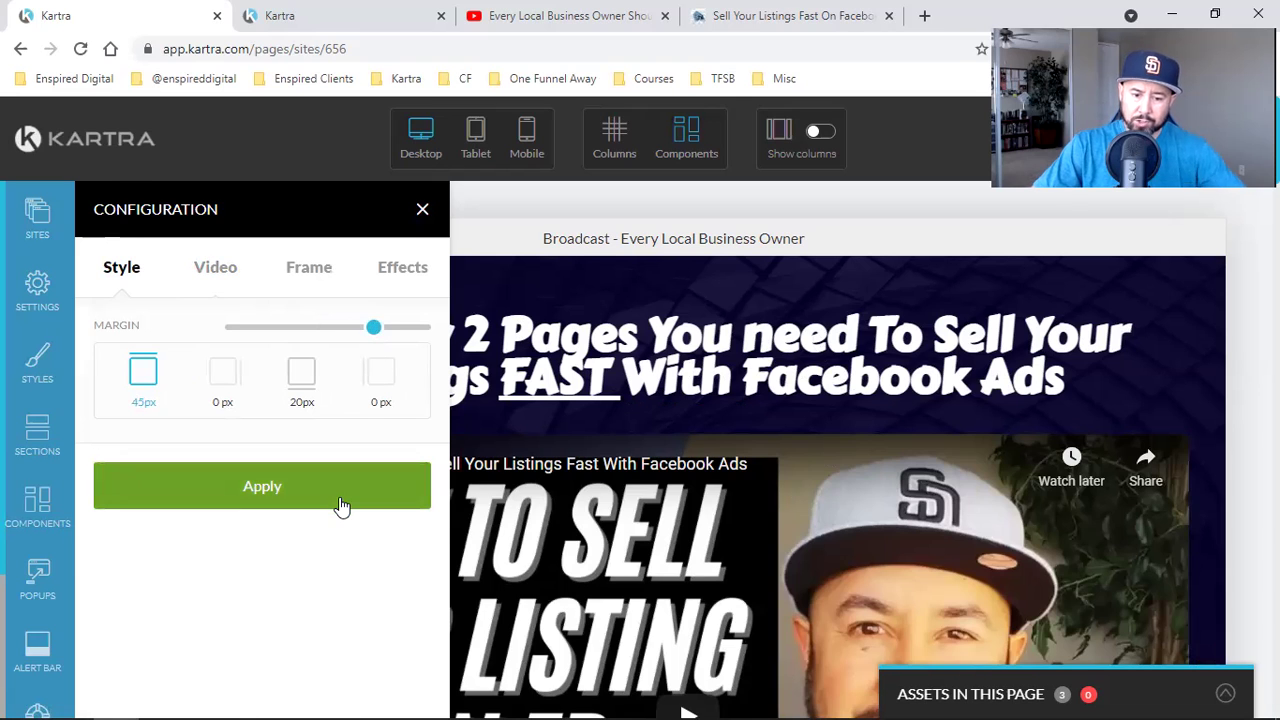
{"action": "left_click", "coordinate": [340, 505]}
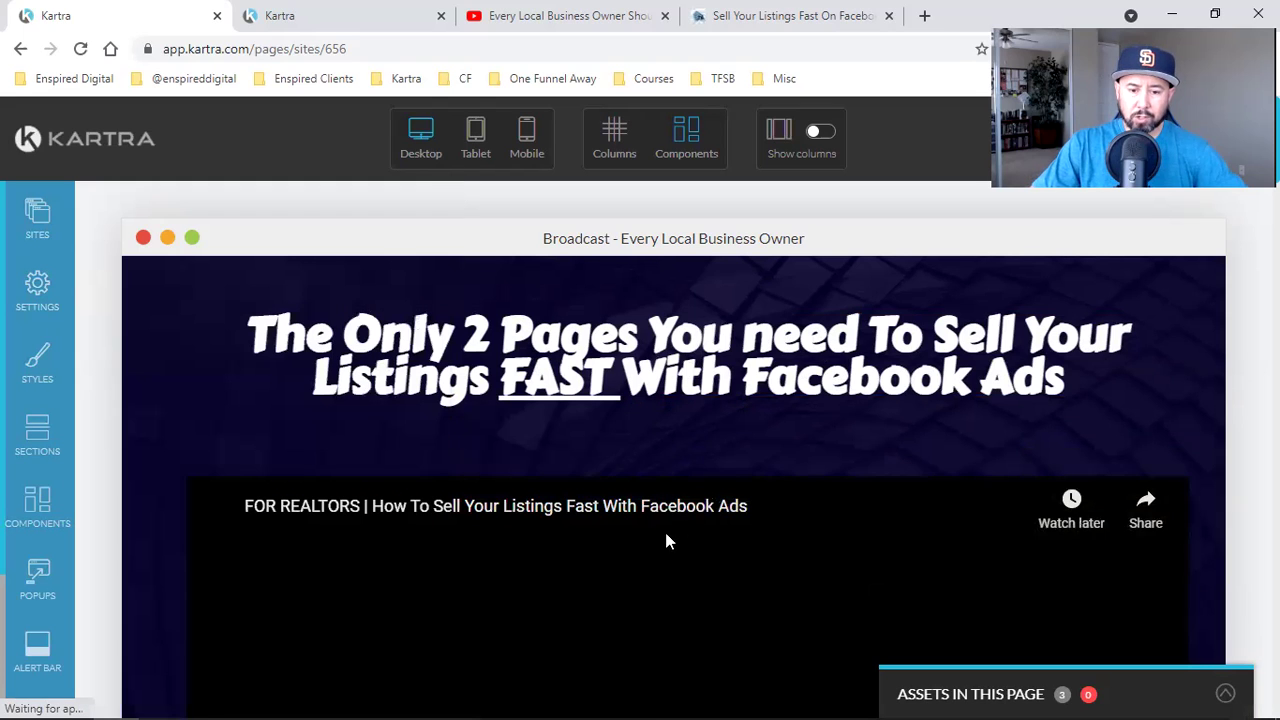
Open the headline above the video for text editing and choose the 2.33rem font size at the insertion point.
{"action": "mouse_move", "coordinate": [730, 355]}
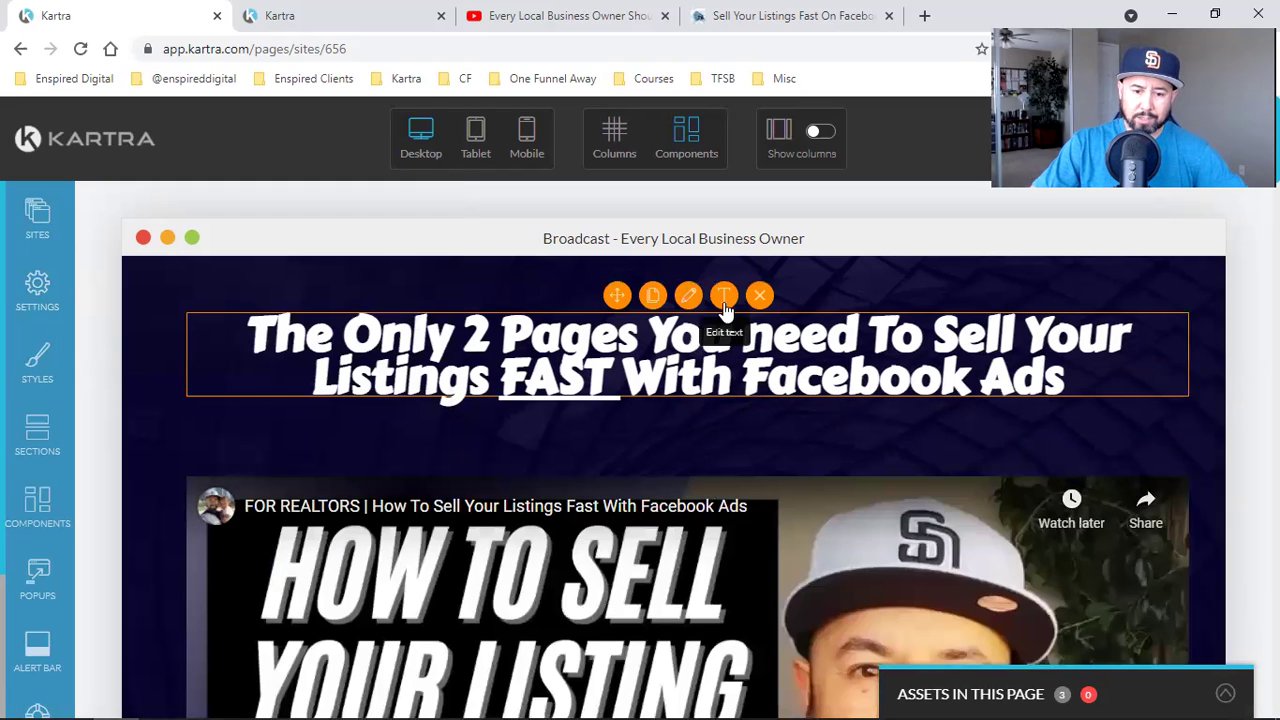
{"action": "left_click", "coordinate": [724, 297]}
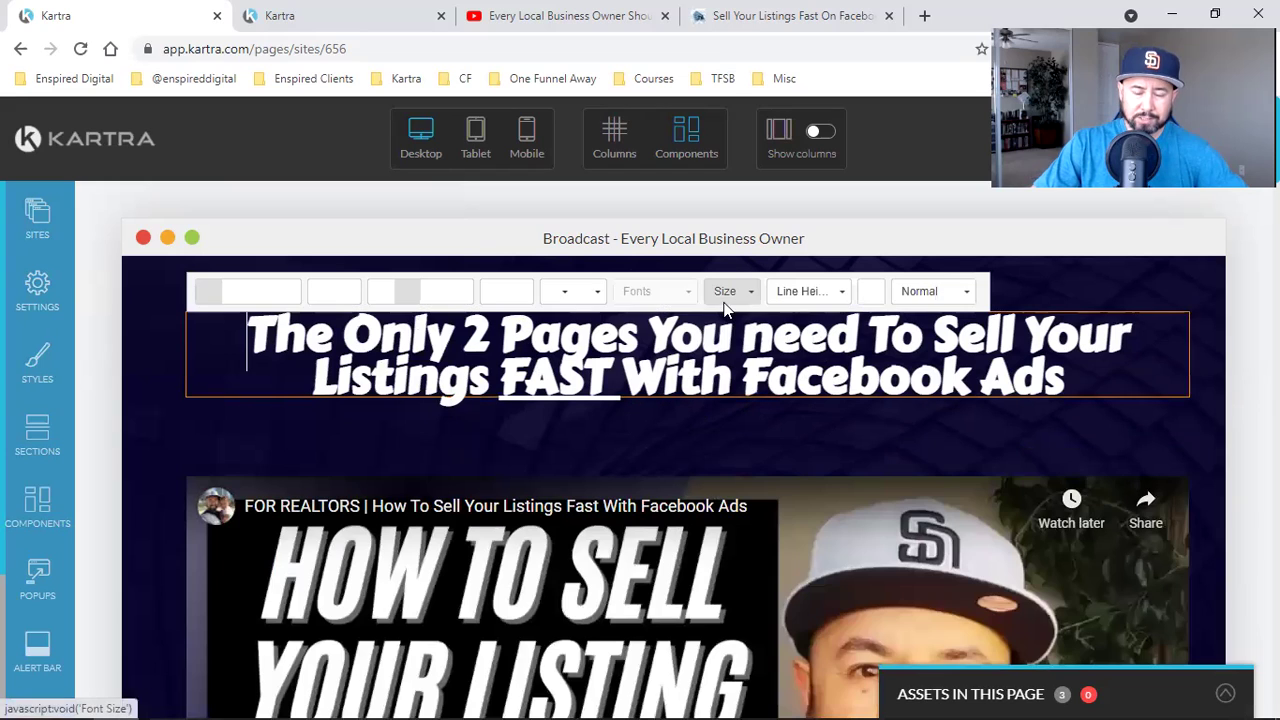
{"action": "left_click", "coordinate": [828, 300]}
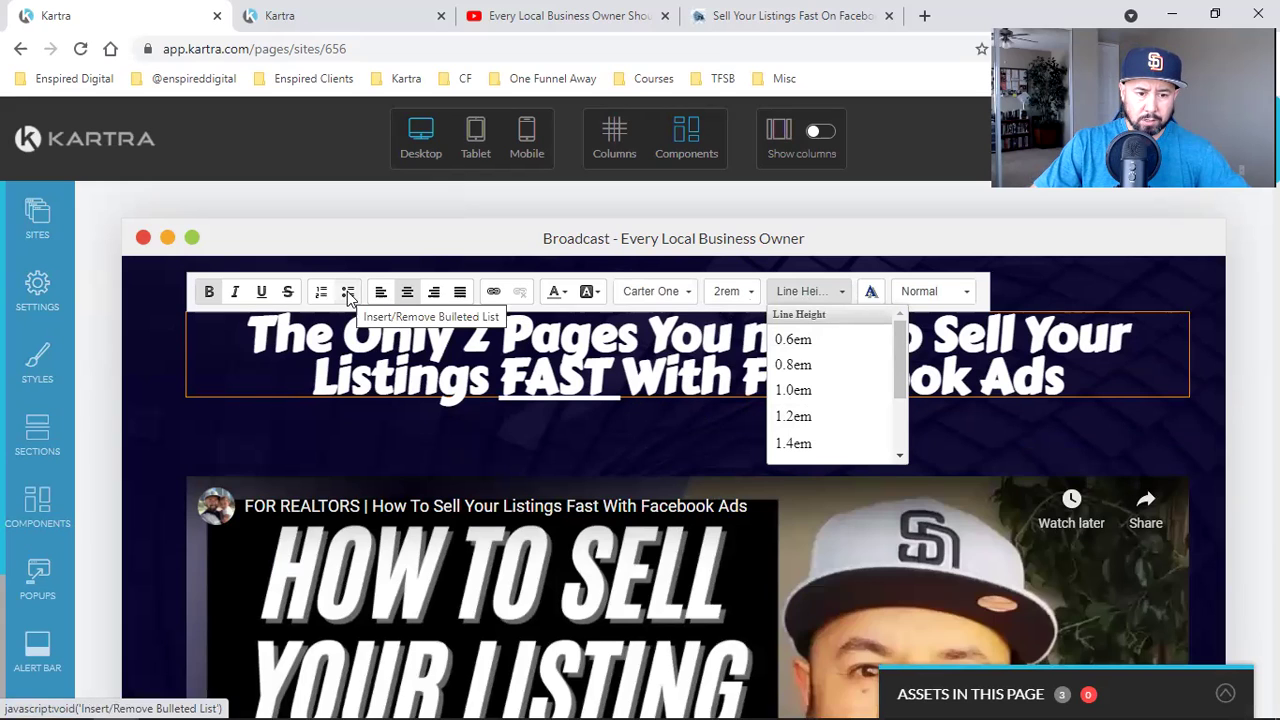
{"action": "left_click", "coordinate": [686, 295]}
{"action": "left_click", "coordinate": [700, 296]}
{"action": "left_click", "coordinate": [716, 298]}
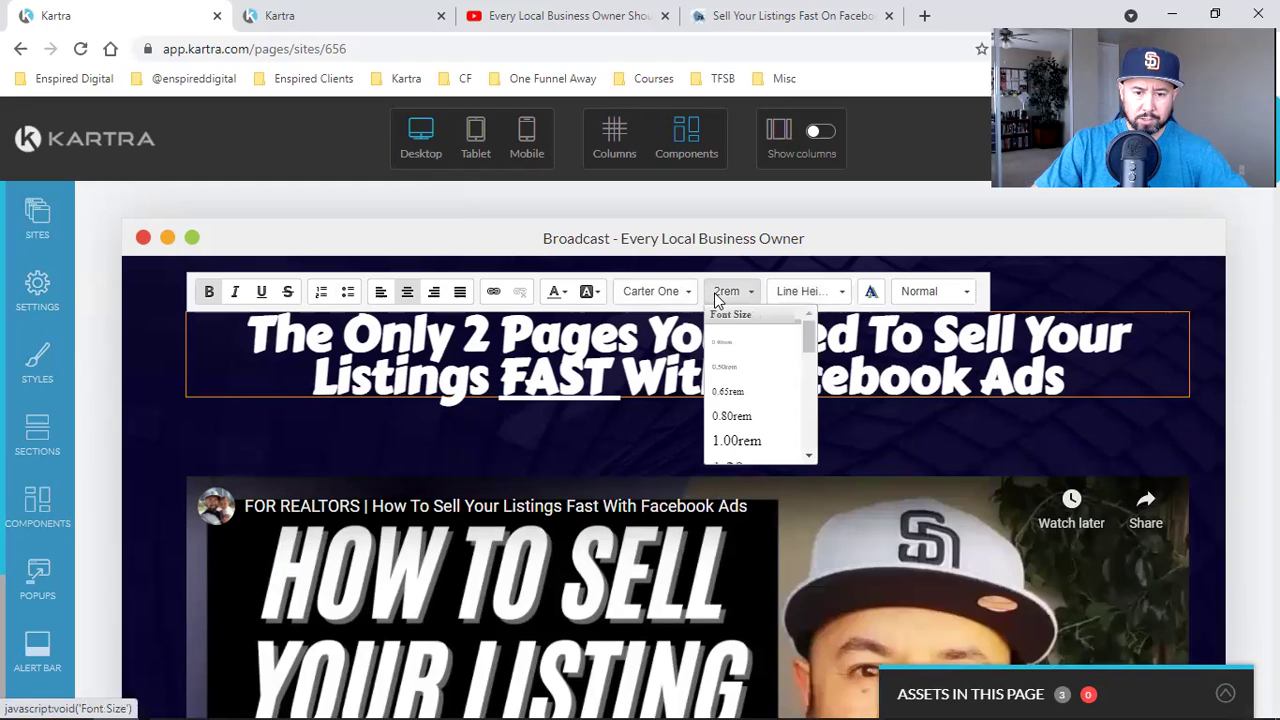
{"action": "scroll", "coordinate": [758, 400], "scroll_direction": "down", "scroll_amount": 5}
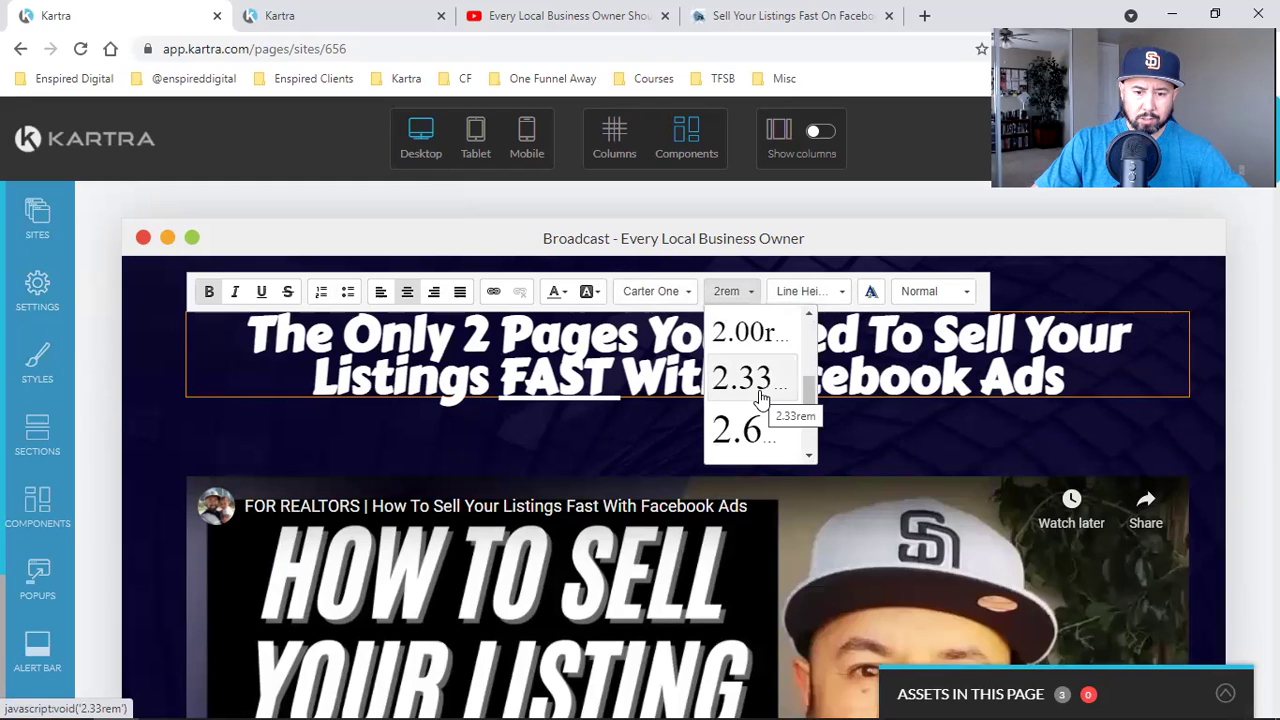
{"action": "left_click", "coordinate": [760, 380]}
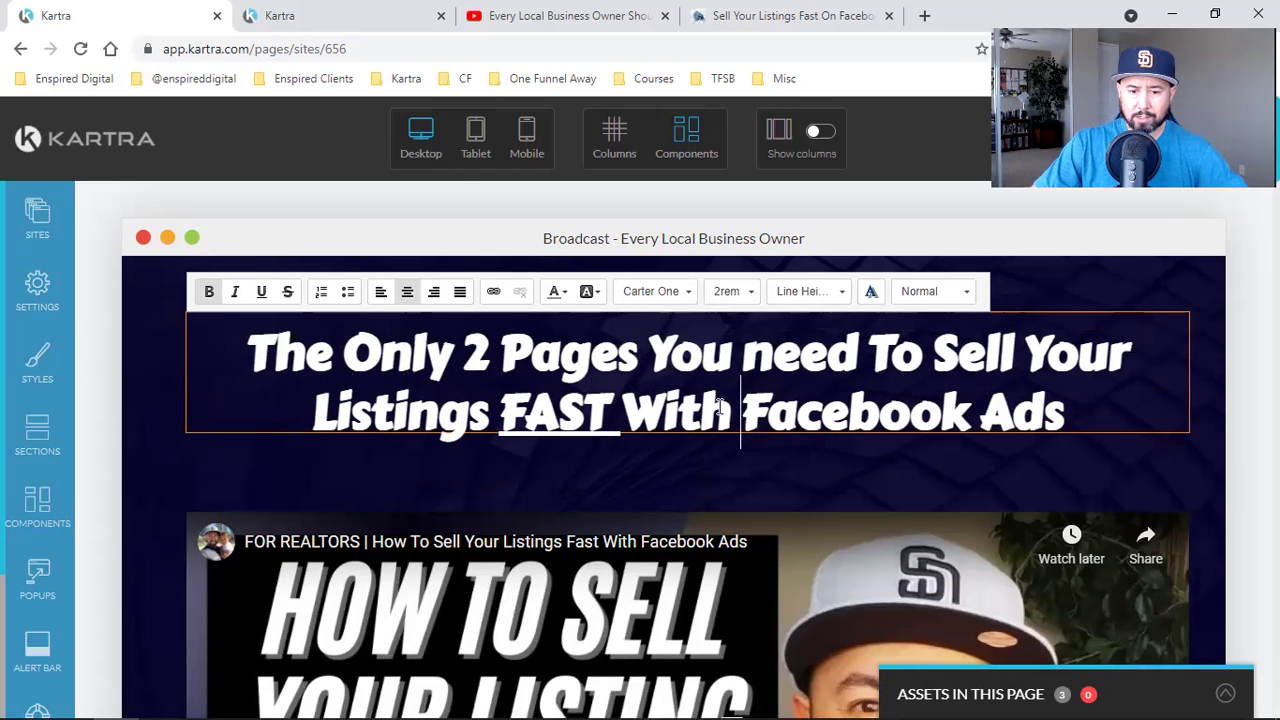
Try the 2.66rem and 2.33rem font sizes on the headline with none of its text selected.
{"action": "left_click", "coordinate": [729, 291]}
{"action": "scroll", "coordinate": [762, 452], "scroll_direction": "down", "scroll_amount": 2}
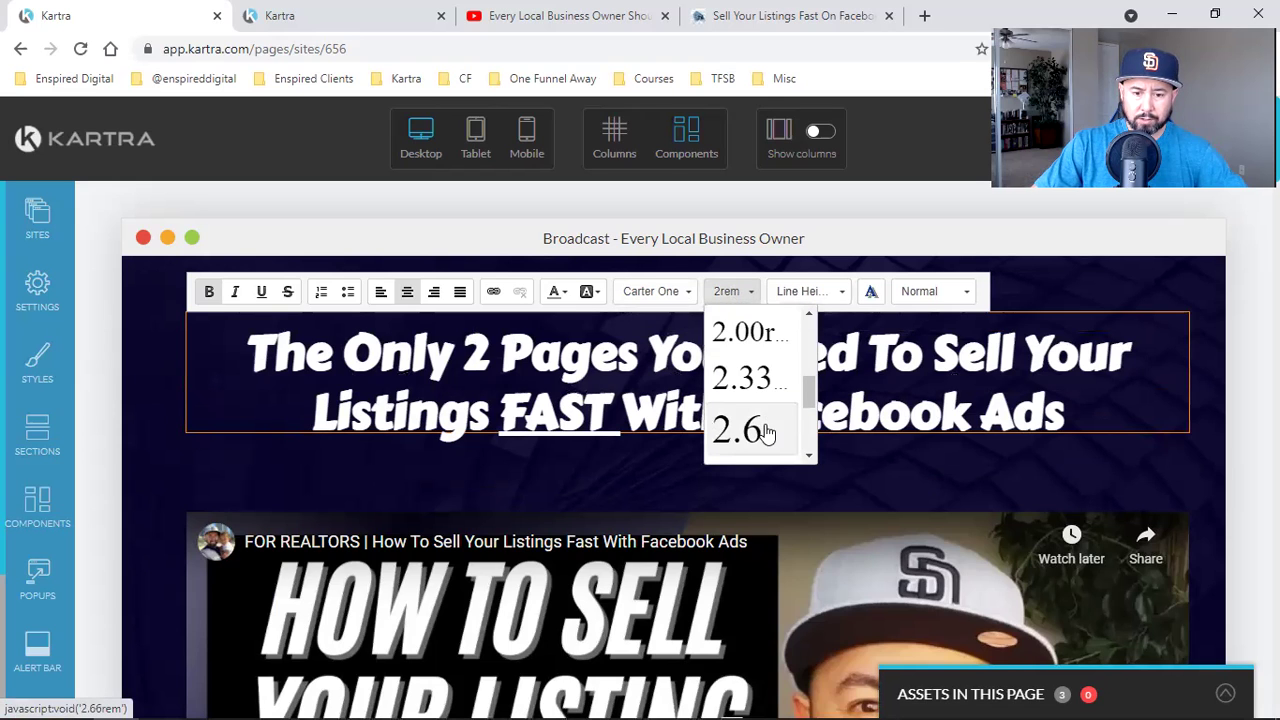
{"action": "left_click", "coordinate": [763, 430]}
{"action": "left_click", "coordinate": [746, 291]}
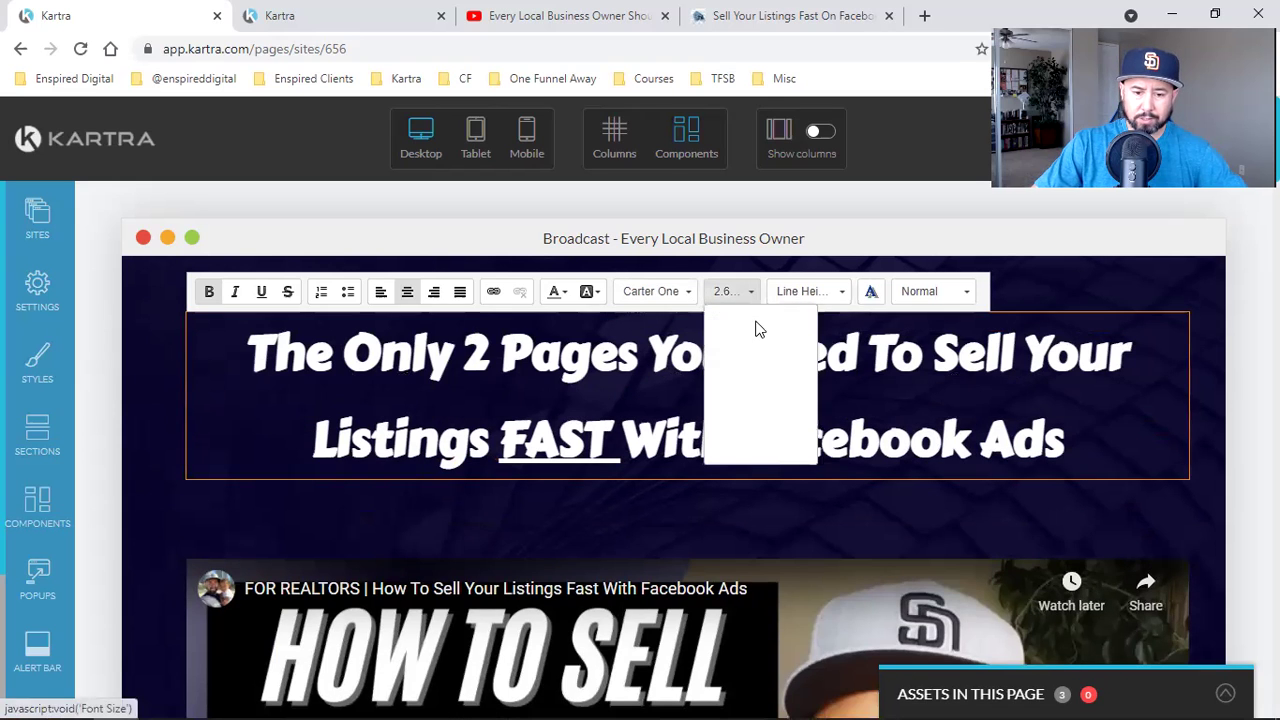
{"action": "scroll", "coordinate": [760, 431], "scroll_direction": "down", "scroll_amount": 1}
{"action": "scroll", "coordinate": [762, 428], "scroll_direction": "down", "scroll_amount": 1}
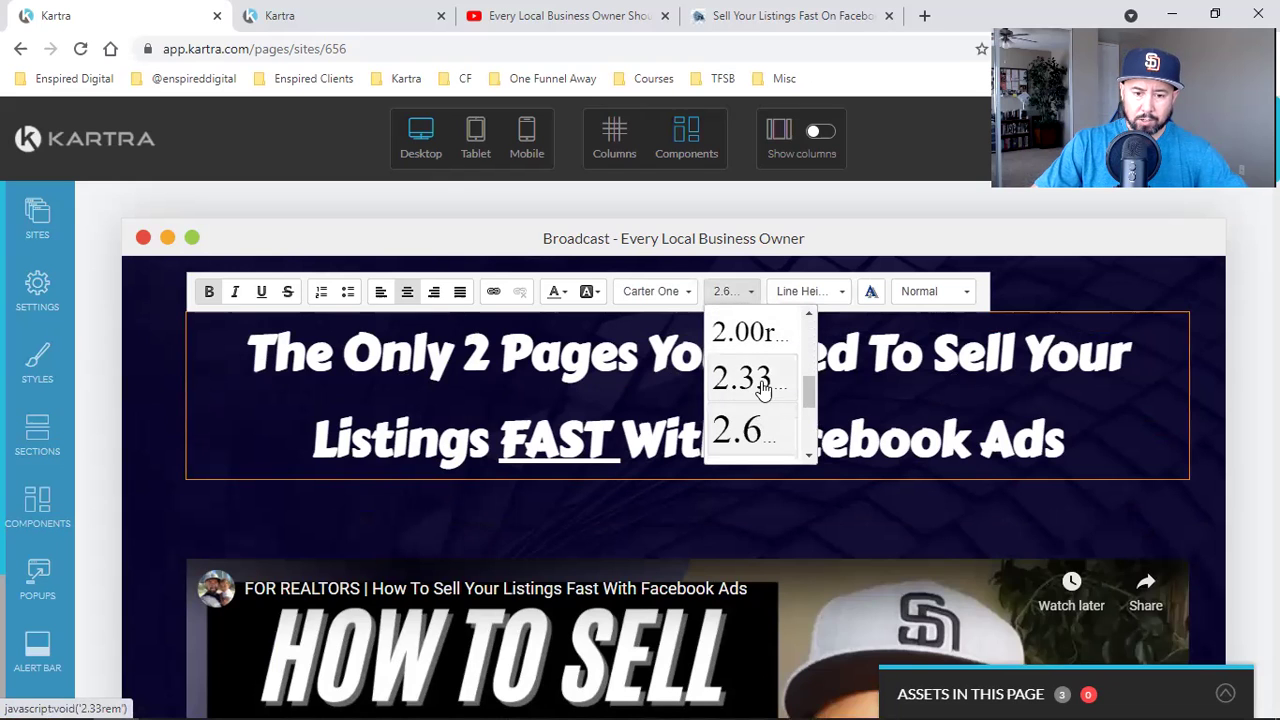
{"action": "left_click", "coordinate": [764, 388]}
{"action": "left_click", "coordinate": [764, 447]}
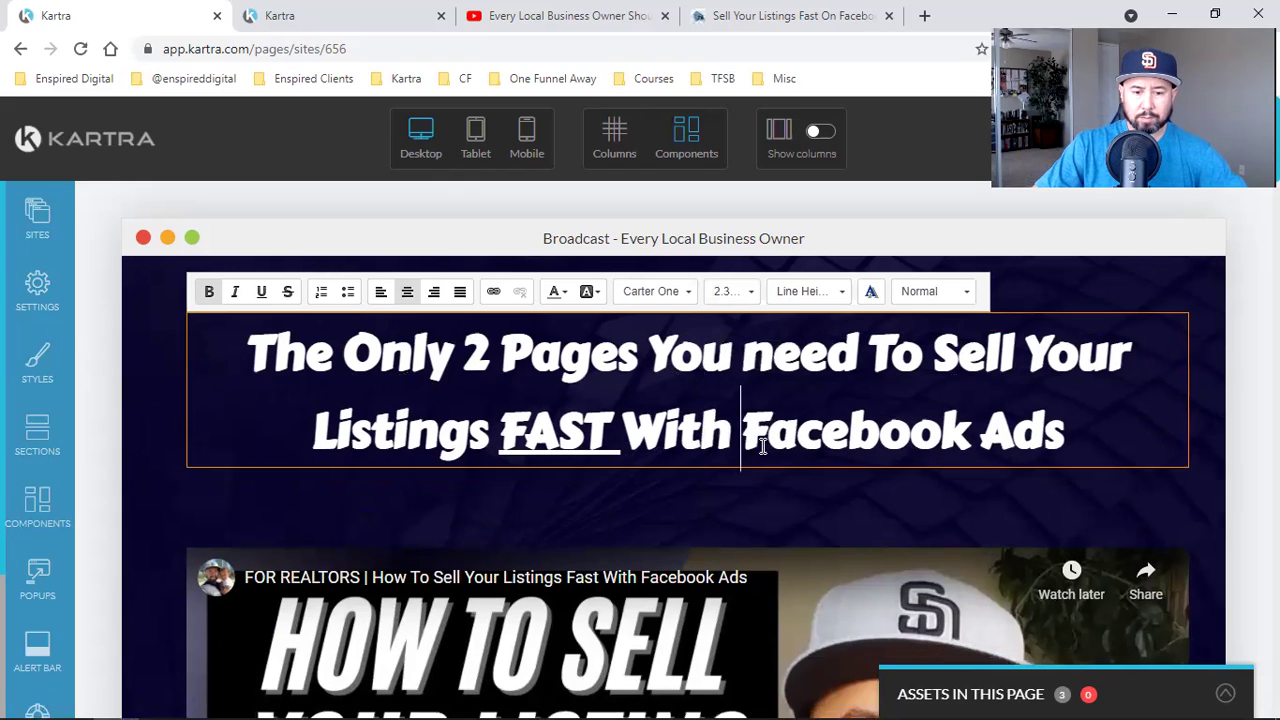
{"action": "left_click", "coordinate": [734, 294]}
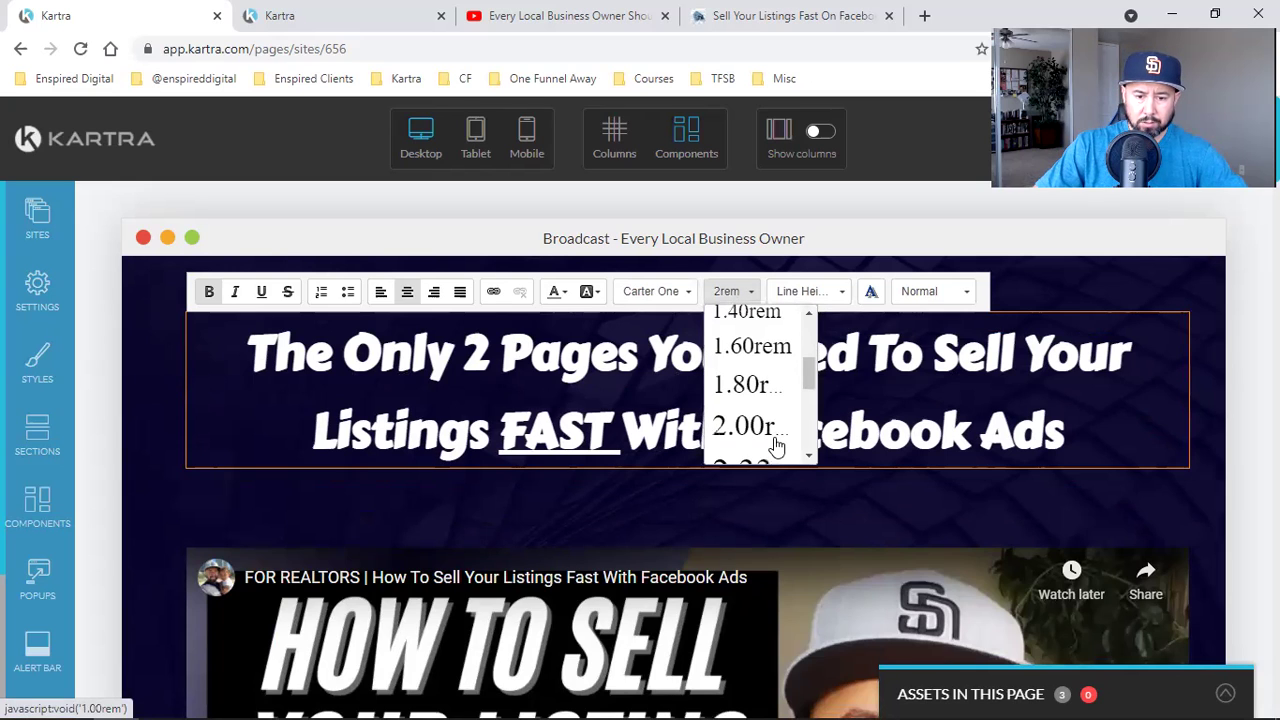
{"action": "scroll", "coordinate": [776, 446], "scroll_direction": "down", "scroll_amount": 1}
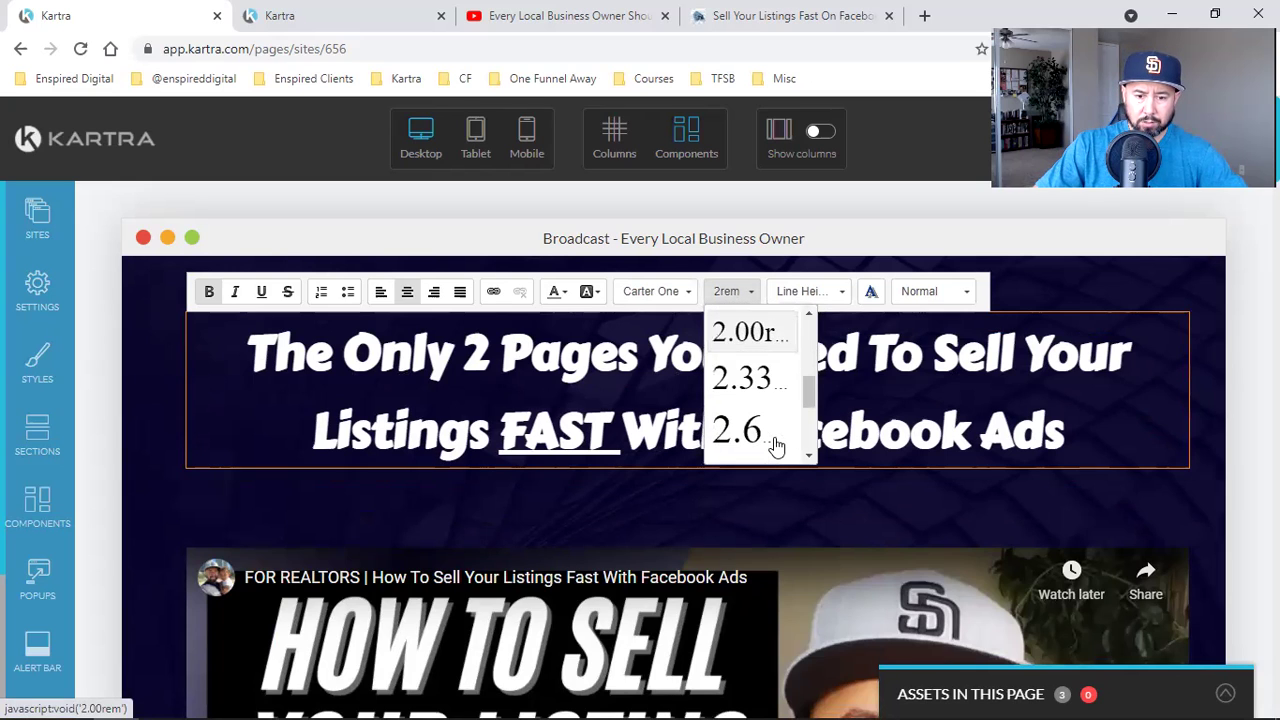
{"action": "left_click", "coordinate": [765, 355]}
Select the entire headline above the video, set its font size to 2.00rem and finish the text editing.
{"action": "left_click_drag", "start_coordinate": [1152, 434], "coordinate": [251, 371]}
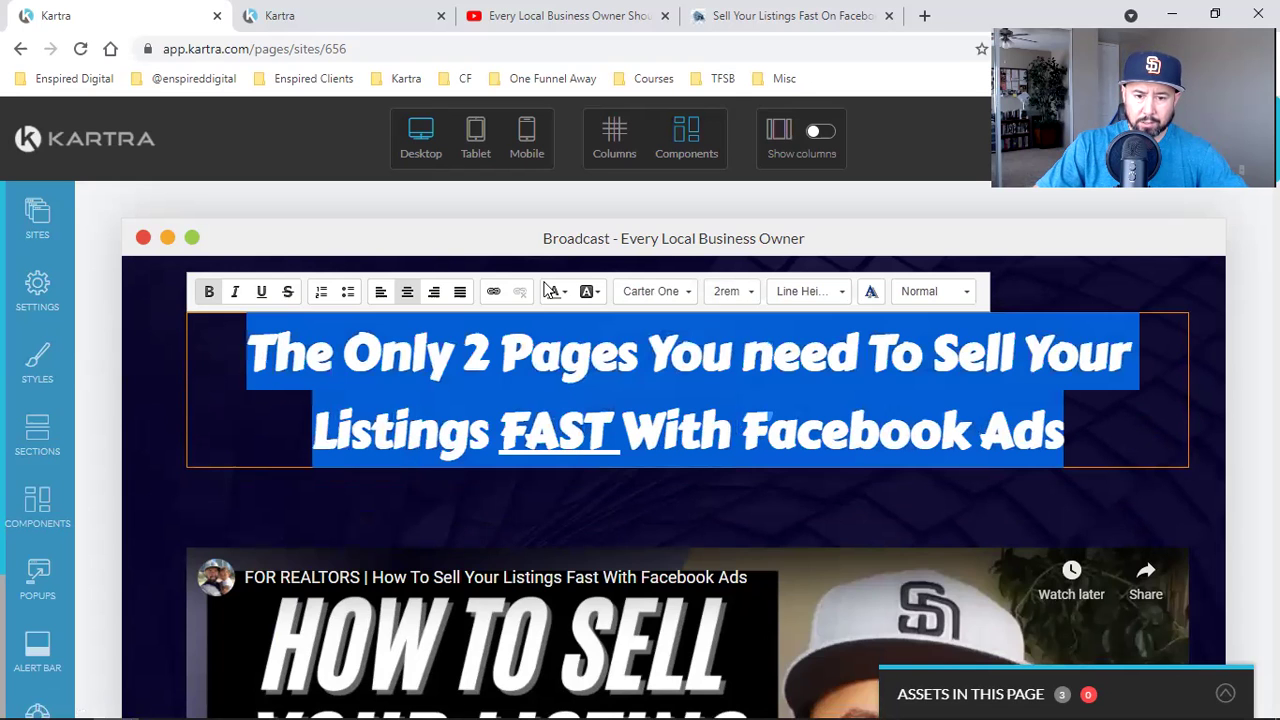
{"action": "left_click", "coordinate": [729, 291]}
{"action": "scroll", "coordinate": [755, 420], "scroll_direction": "down", "scroll_amount": 3}
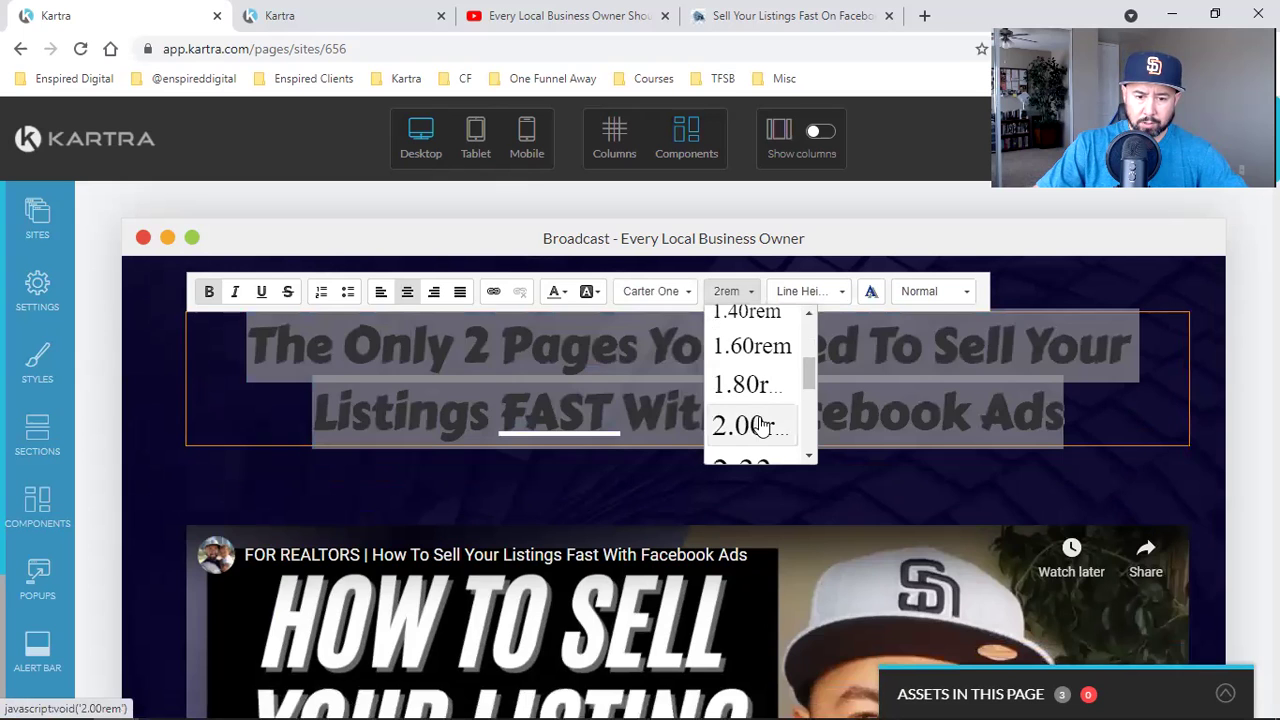
{"action": "left_click", "coordinate": [755, 420]}
{"action": "left_click", "coordinate": [758, 418]}
{"action": "left_click", "coordinate": [742, 490]}
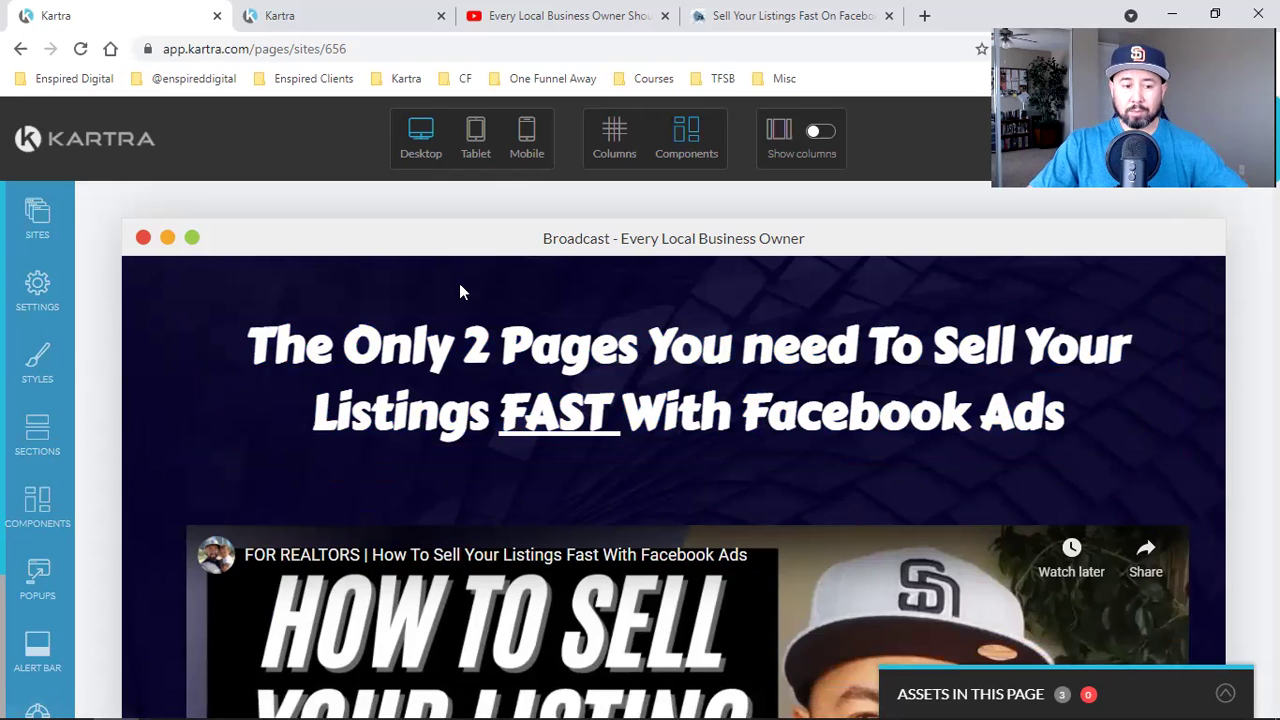
Change the page title in the page's SEO parameters to "Run This Local Ad ASAP" and close the settings.
{"action": "left_click", "coordinate": [40, 296]}
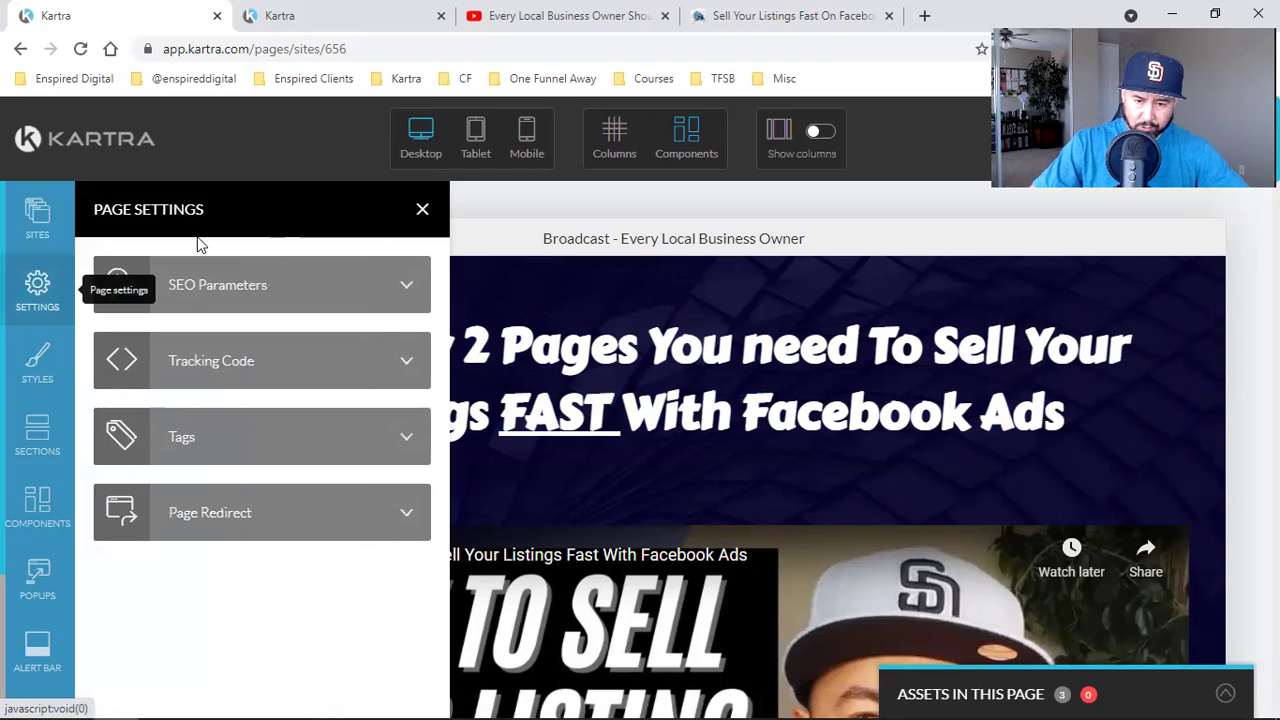
{"action": "left_click", "coordinate": [243, 274]}
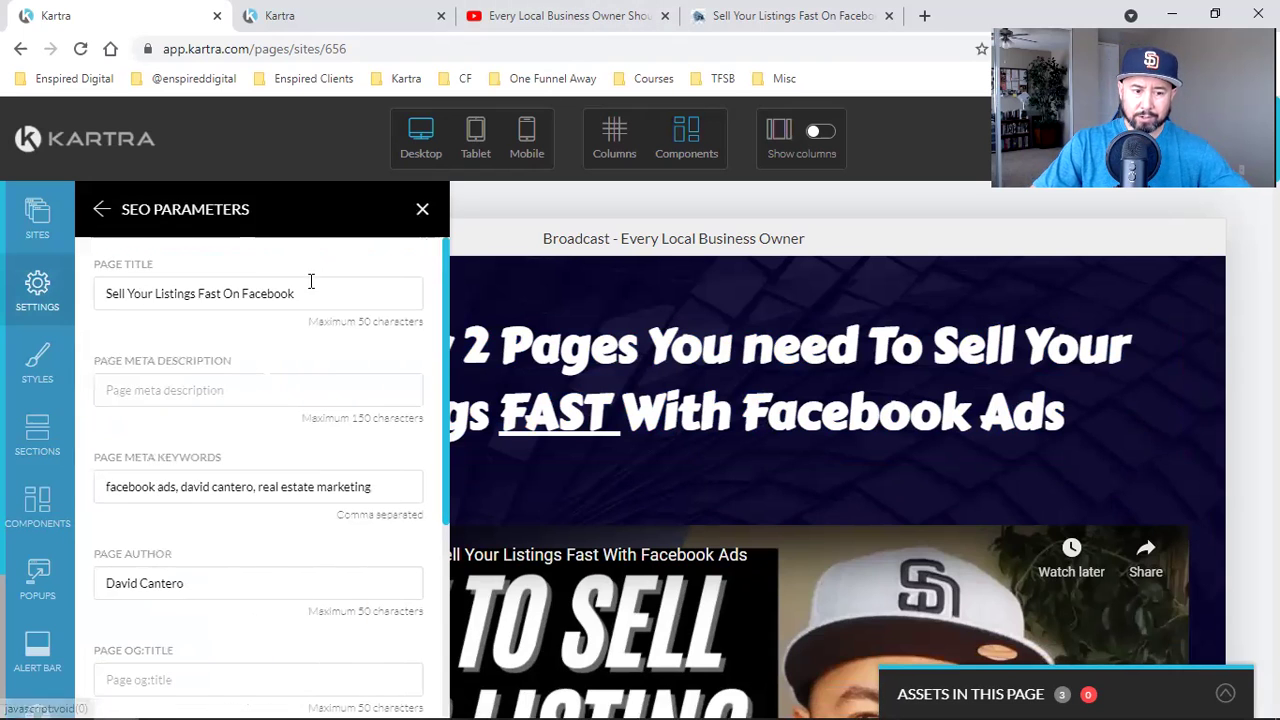
{"action": "triple_click", "coordinate": [314, 286]}
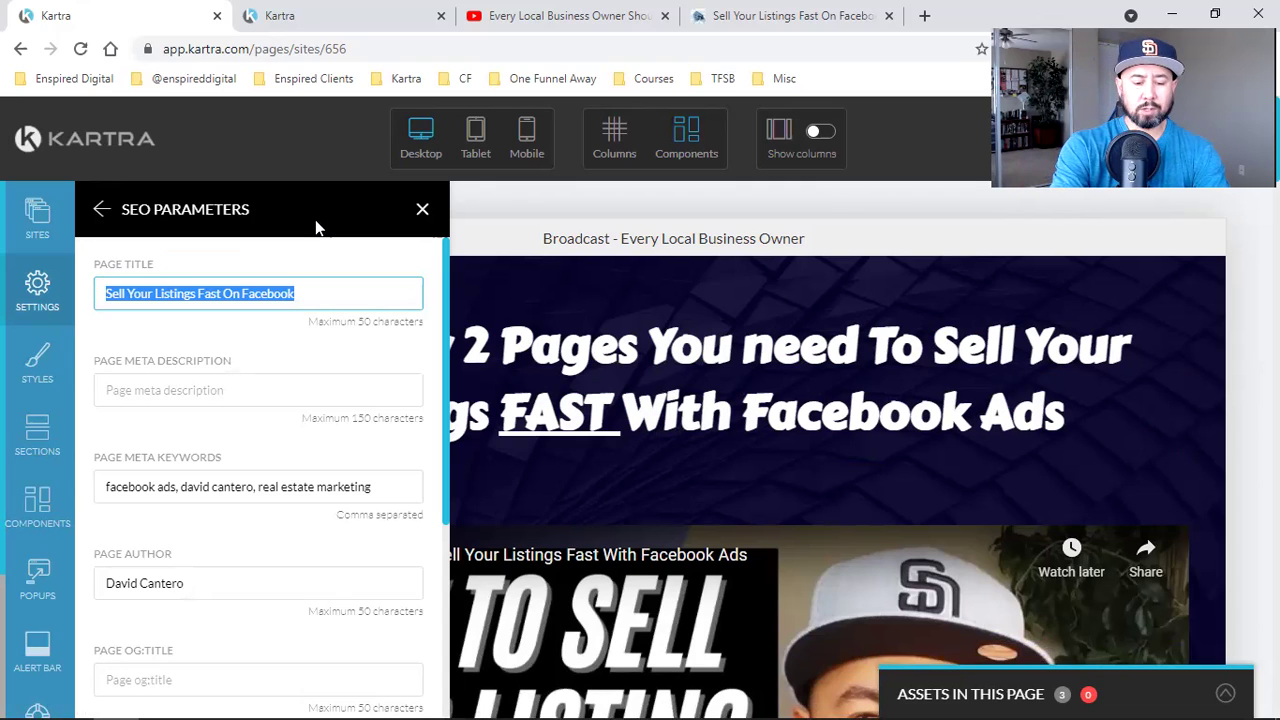
{"action": "type", "text": "E"}
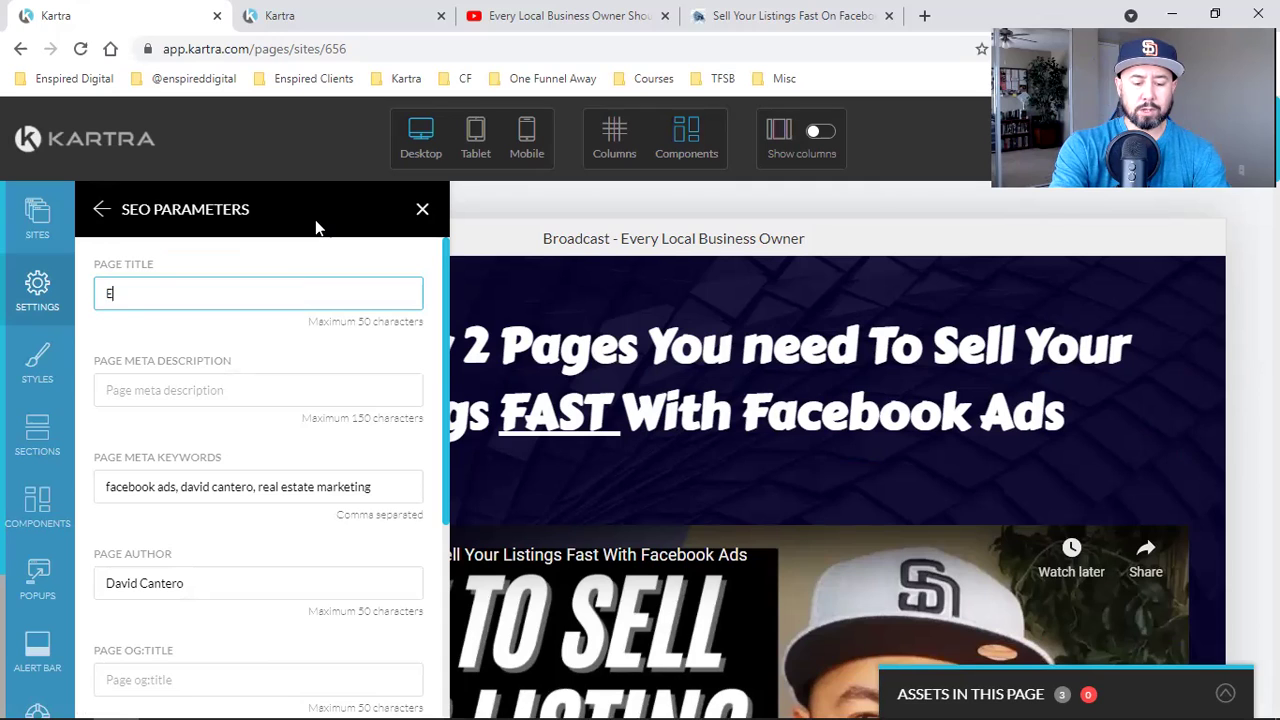
{"action": "key", "text": "BackSpace"}
{"action": "type", "text": "Run This Local Ad ASAP"}
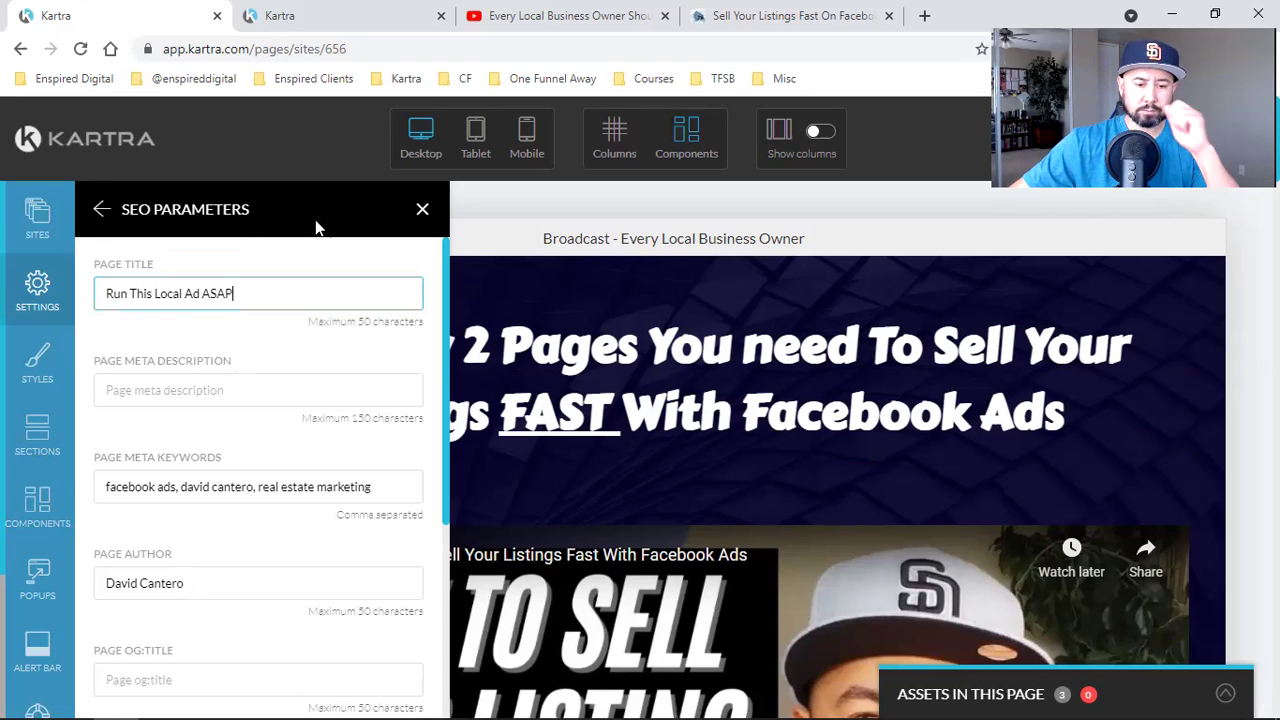
{"action": "scroll", "coordinate": [265, 515], "scroll_direction": "down", "scroll_amount": 3}
{"action": "left_click", "coordinate": [258, 665]}
{"action": "left_click", "coordinate": [420, 211]}
{"action": "scroll", "coordinate": [650, 435], "scroll_direction": "down", "scroll_amount": 2}
{"action": "mouse_move", "coordinate": [588, 472]}
{"action": "left_click", "coordinate": [730, 16]}
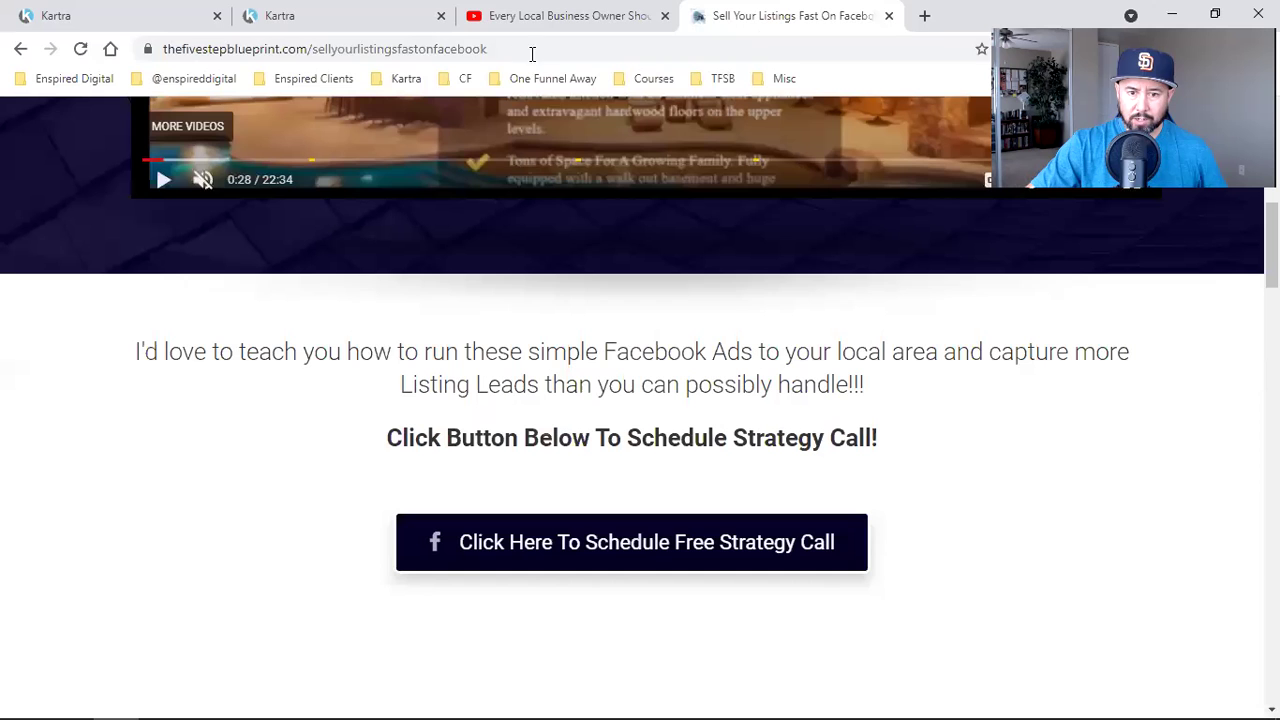
{"action": "left_click", "coordinate": [420, 16]}
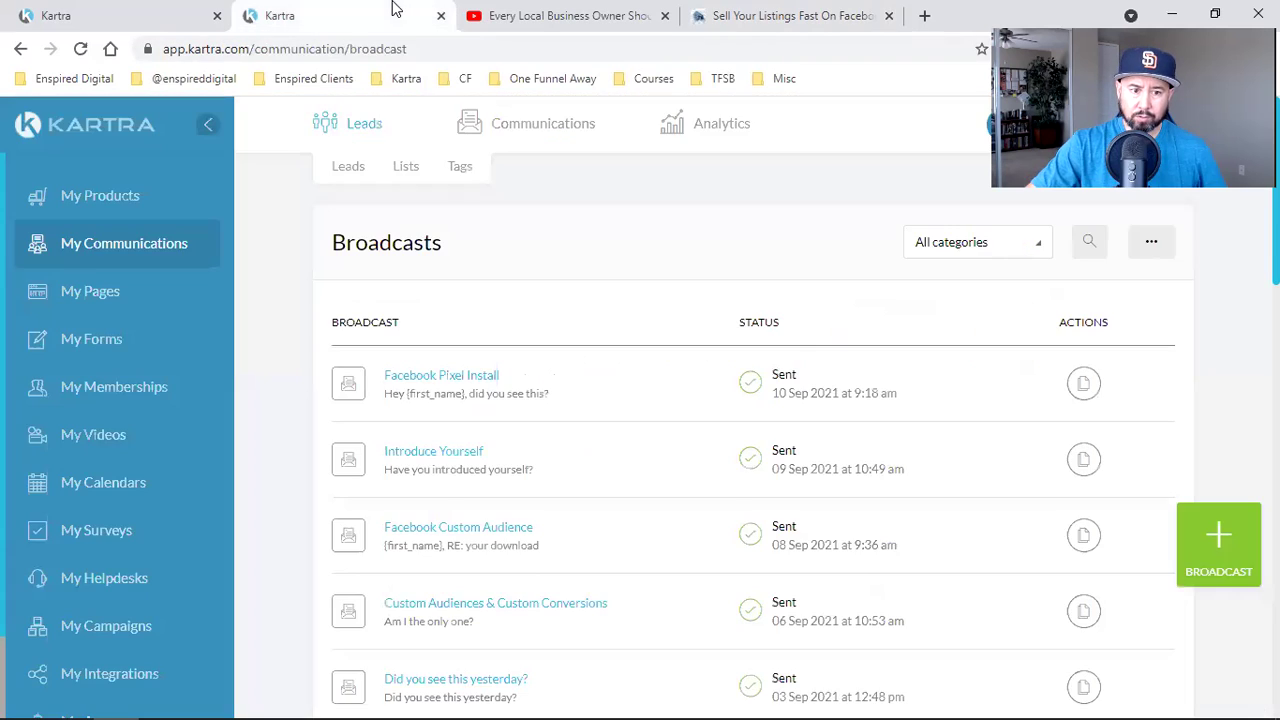
{"action": "left_click", "coordinate": [114, 12]}
Open the configuration of the page's video and clear its YouTube video URL.
{"action": "mouse_move", "coordinate": [588, 383]}
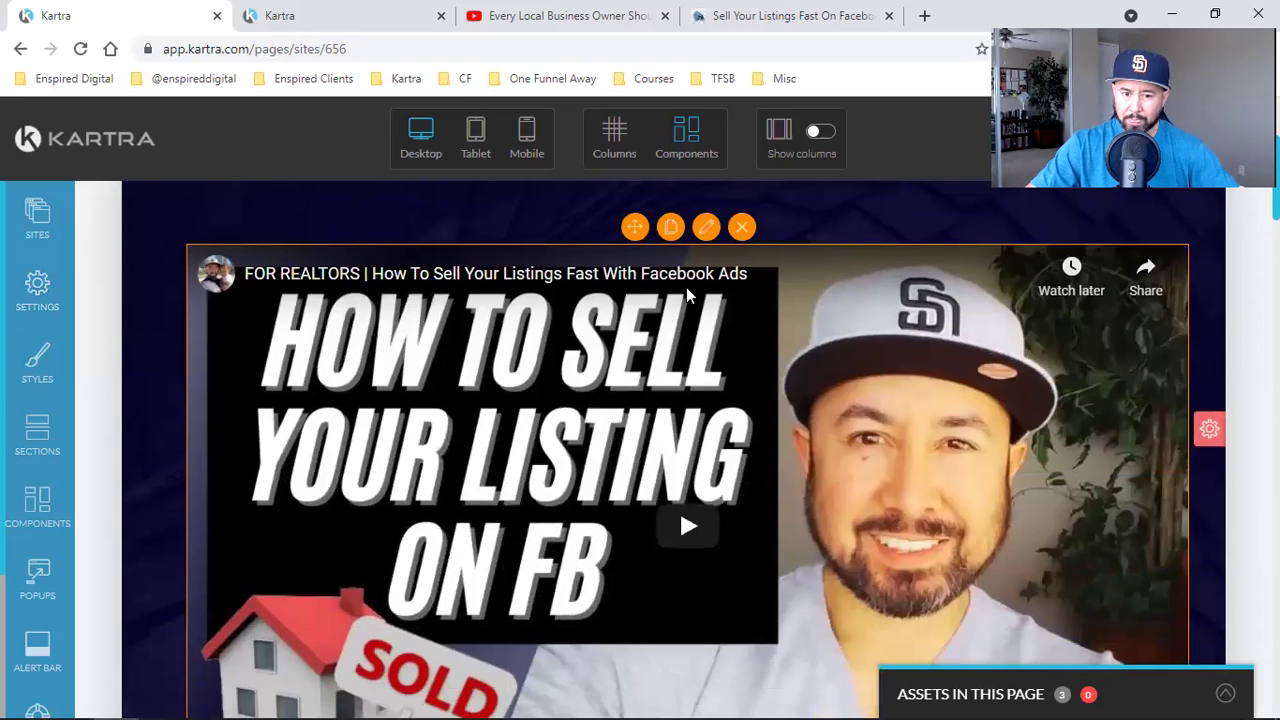
{"action": "left_click", "coordinate": [707, 227]}
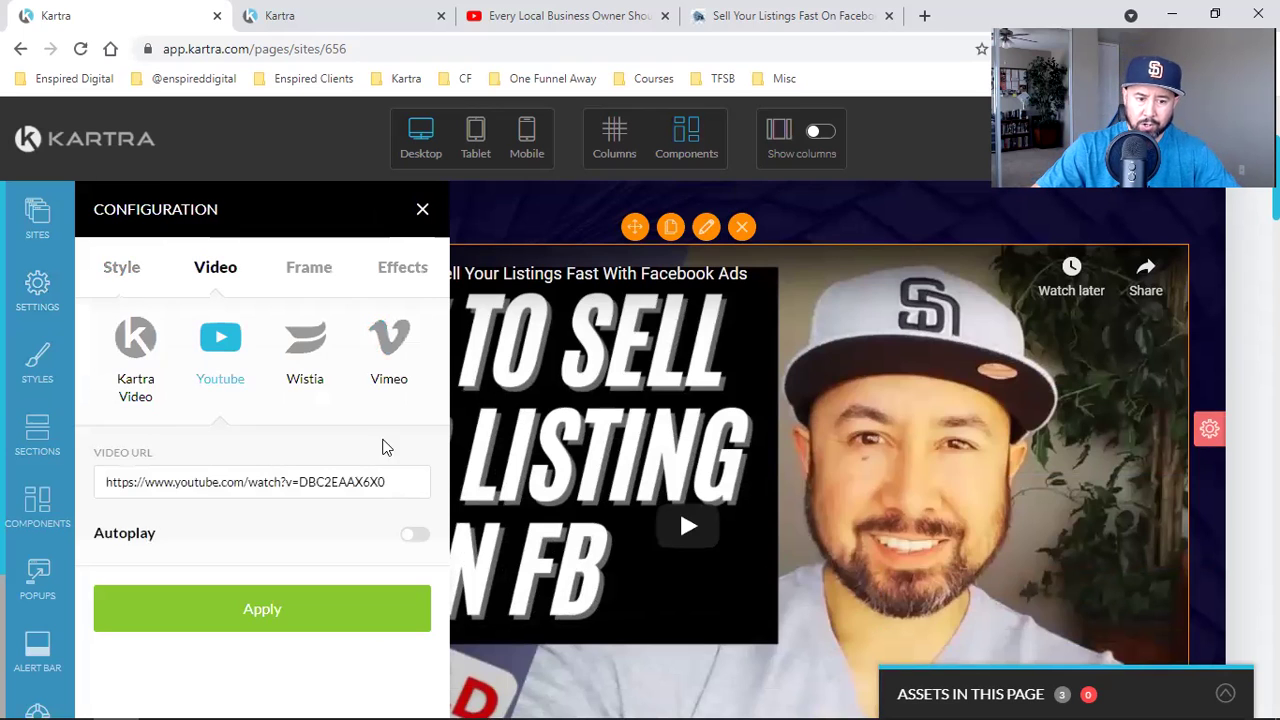
{"action": "triple_click", "coordinate": [302, 482]}
{"action": "key", "text": "BackSpace"}
Copy the share link of the YouTube video "Every Local Business Owner Should Run This Ad" and close its browser page.
{"action": "left_click", "coordinate": [586, 14]}
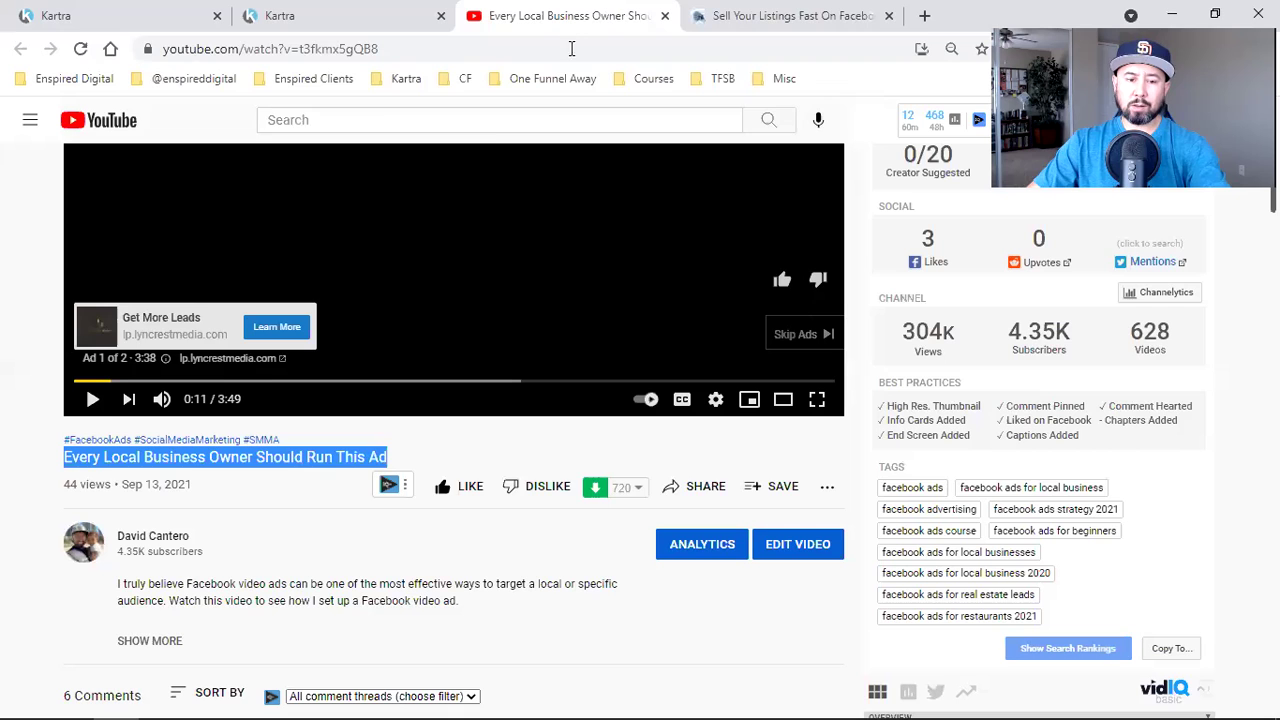
{"action": "left_click", "coordinate": [701, 490]}
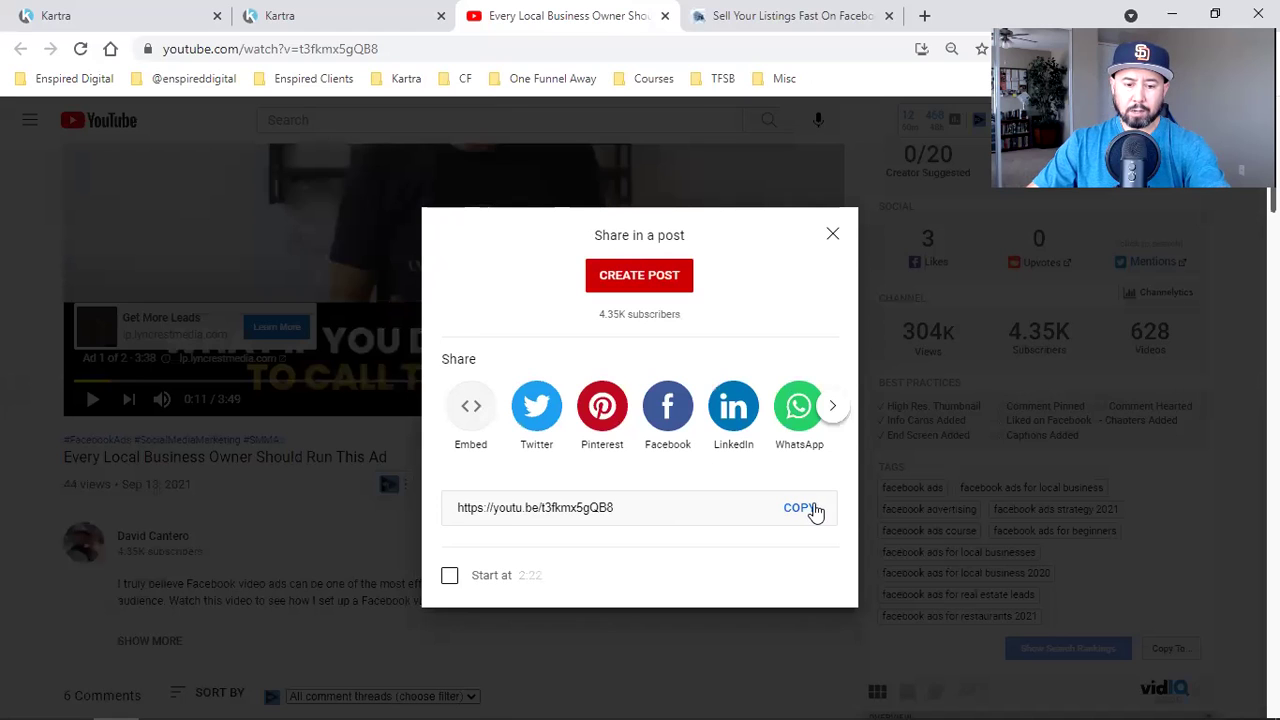
{"action": "left_click", "coordinate": [800, 508]}
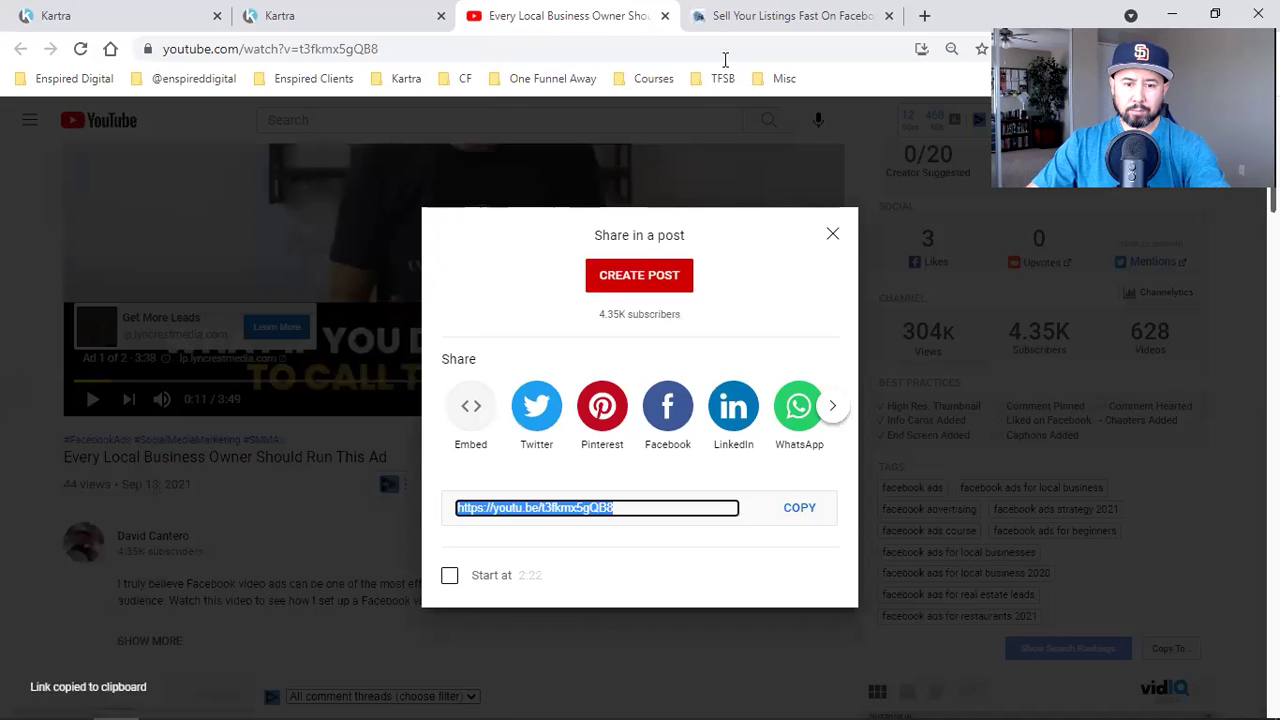
{"action": "middle_click", "coordinate": [548, 10]}
{"action": "left_click", "coordinate": [389, 12]}
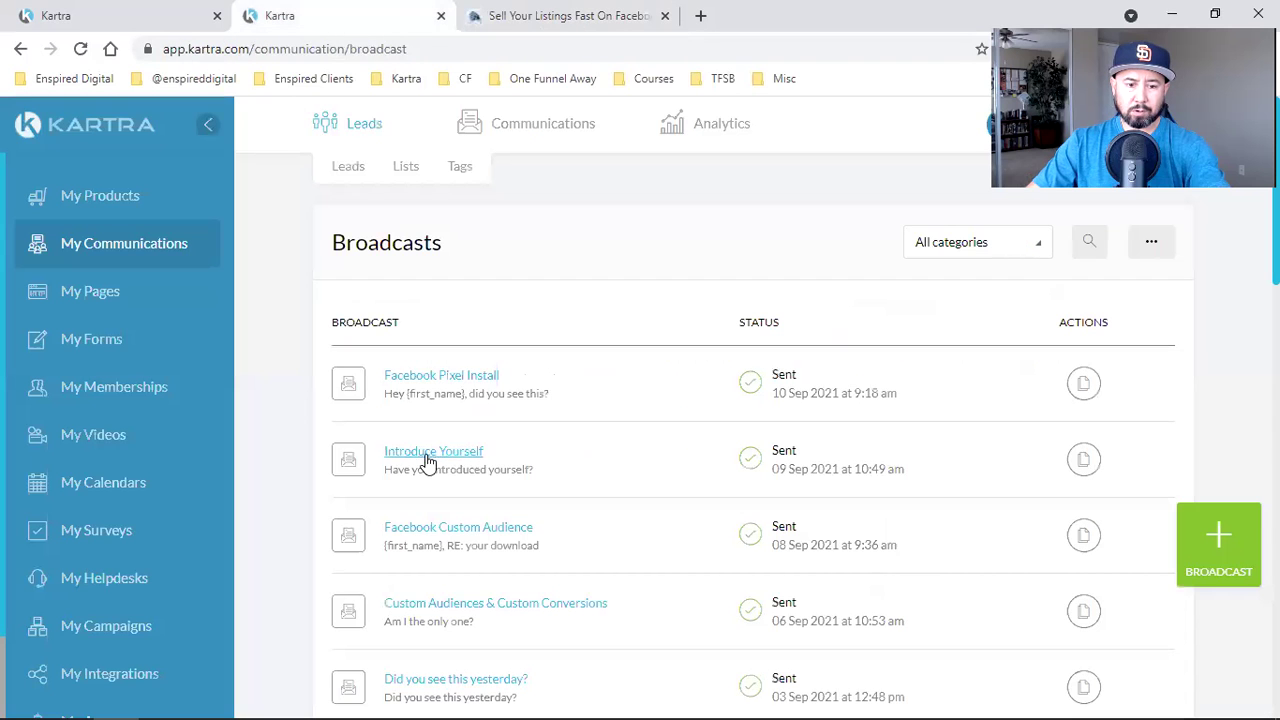
{"action": "key", "text": "ctrl+1"}
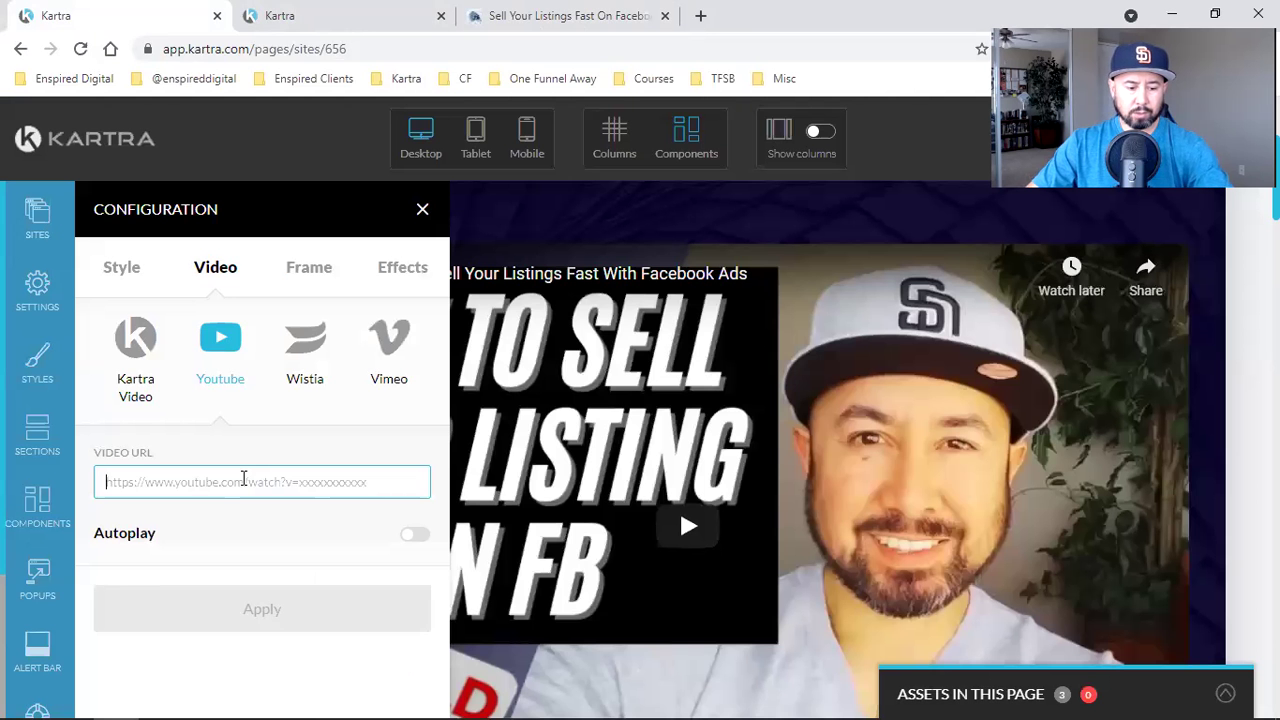
{"action": "left_click", "coordinate": [243, 481]}
{"action": "key", "text": "ctrl+v"}
{"action": "left_click", "coordinate": [257, 612]}
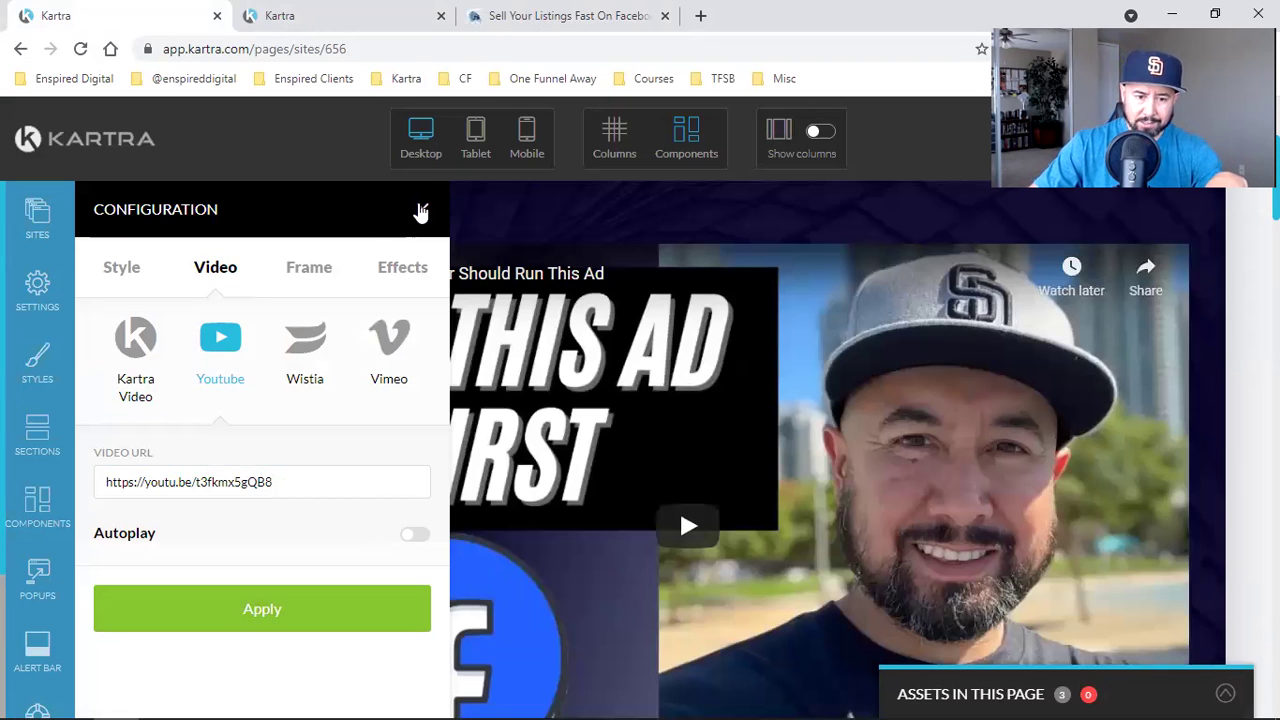
{"action": "left_click", "coordinate": [422, 210]}
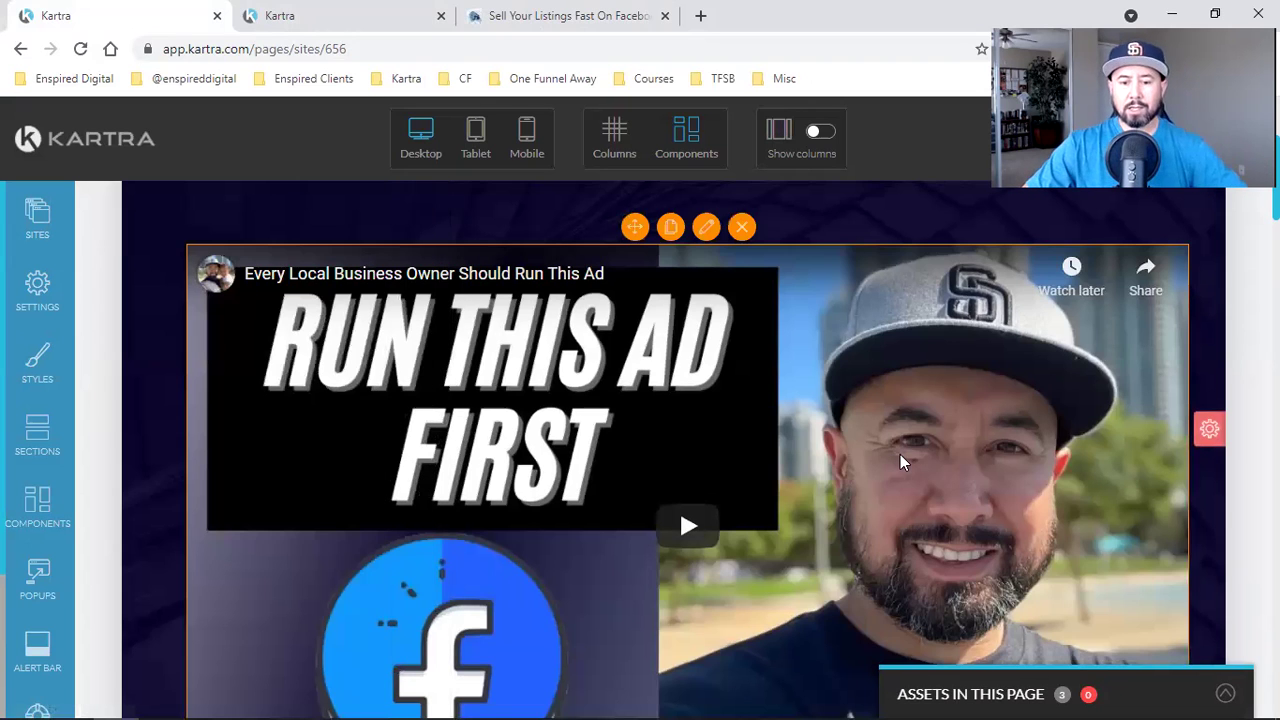
Move the "Click Here To Schedule Free Strategy Call" button above the "I'd love to teach you" text block.
{"action": "scroll", "coordinate": [902, 471], "scroll_direction": "down", "scroll_amount": 5}
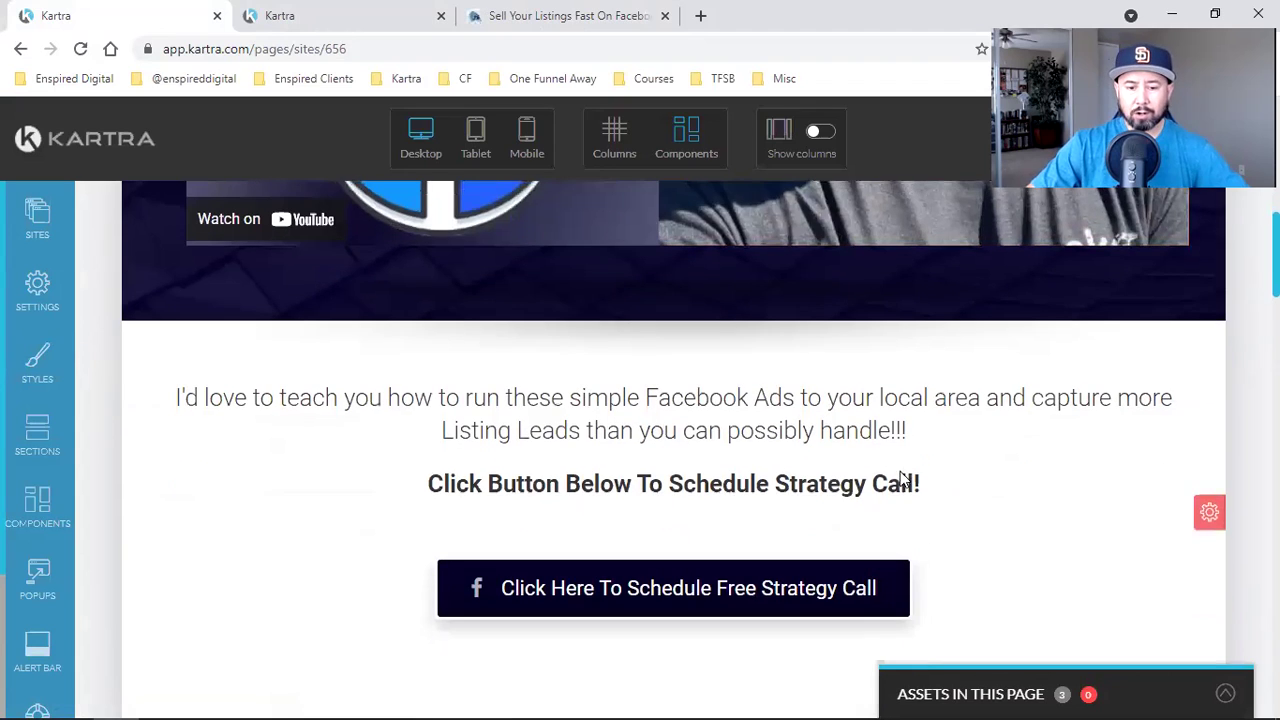
{"action": "mouse_move", "coordinate": [740, 589]}
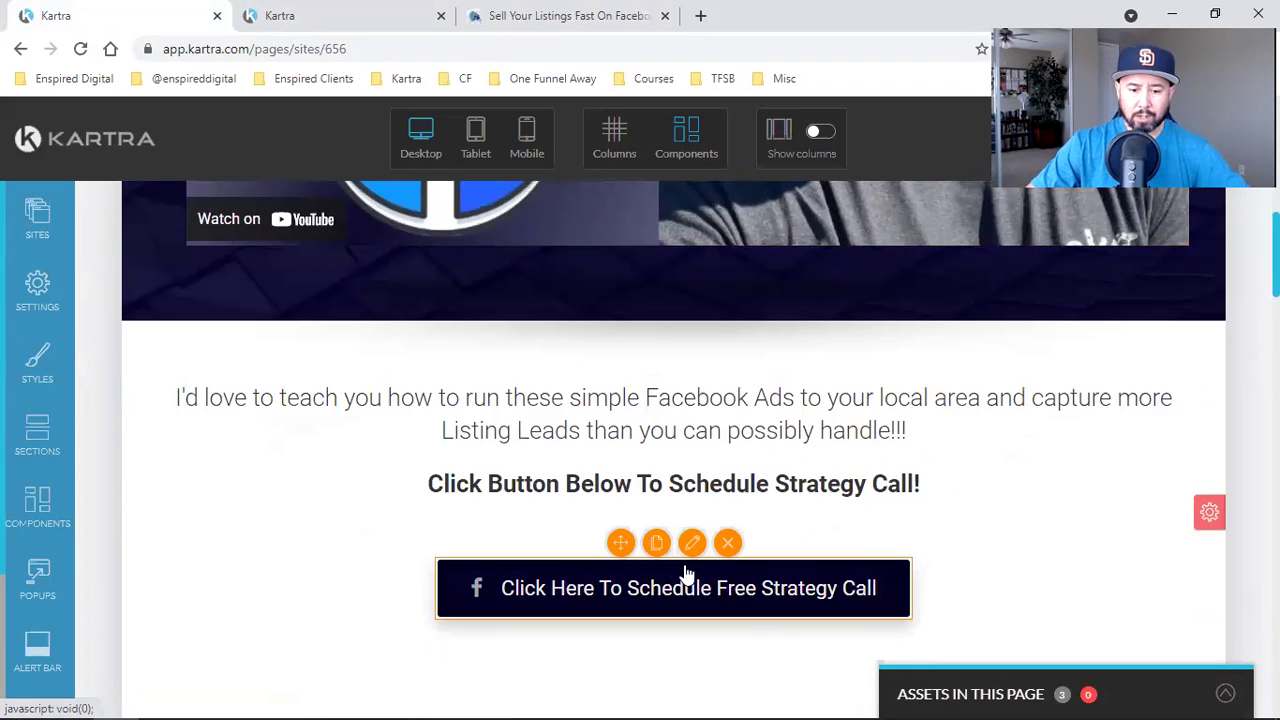
{"action": "left_click_drag", "start_coordinate": [629, 541], "coordinate": [633, 340]}
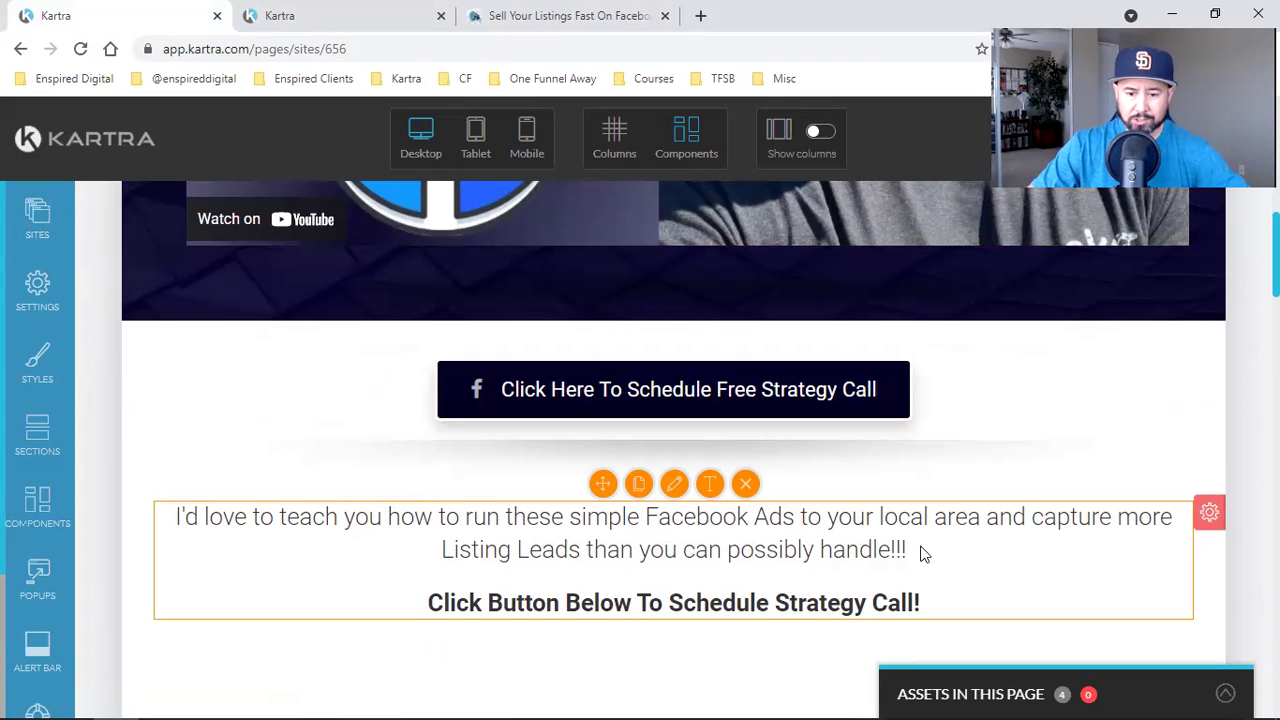
Replace "Listing" with "Buyer & Seller" before "Leads" in the paragraph below the strategy call button.
{"action": "left_click", "coordinate": [516, 547]}
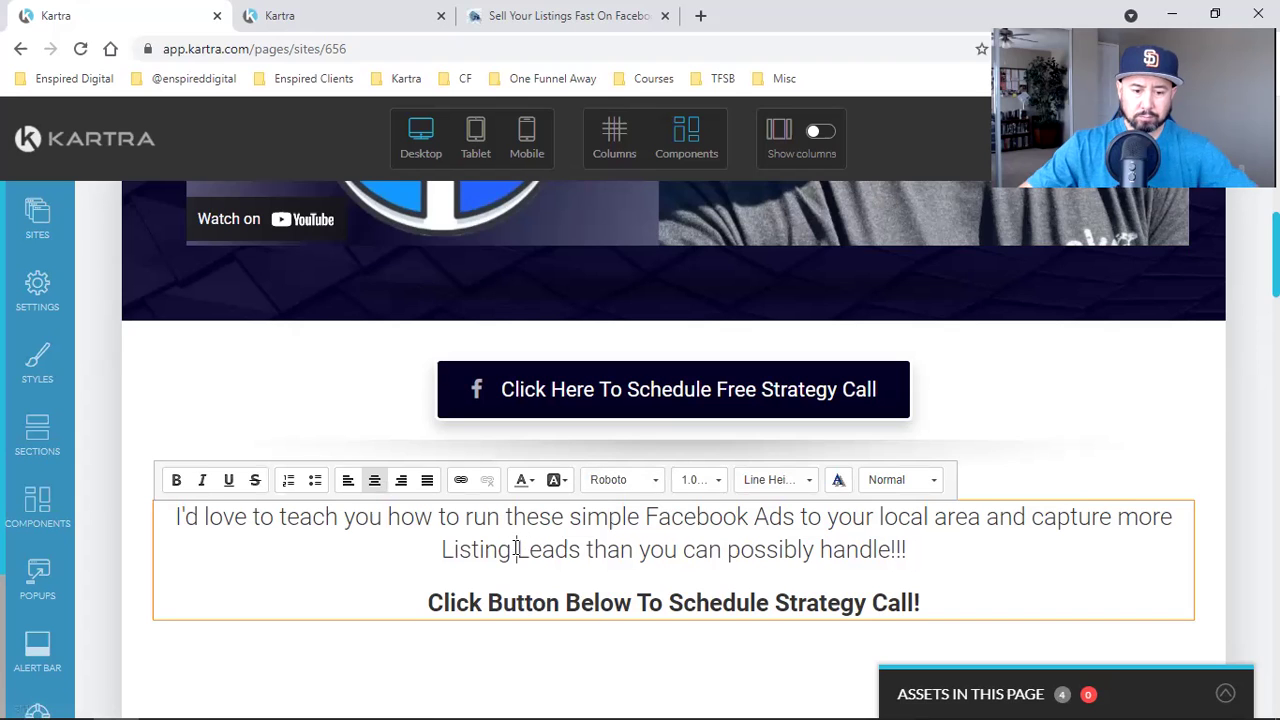
{"action": "key", "text": "BackSpace"}
{"action": "key", "text": "BackSpace"}
{"action": "key", "text": "BackSpace"}
{"action": "key", "text": "BackSpace"}
{"action": "key", "text": "BackSpace"}
{"action": "key", "text": "BackSpace"}
{"action": "key", "text": "BackSpace"}
{"action": "type", "text": "Buyer & Seller"}
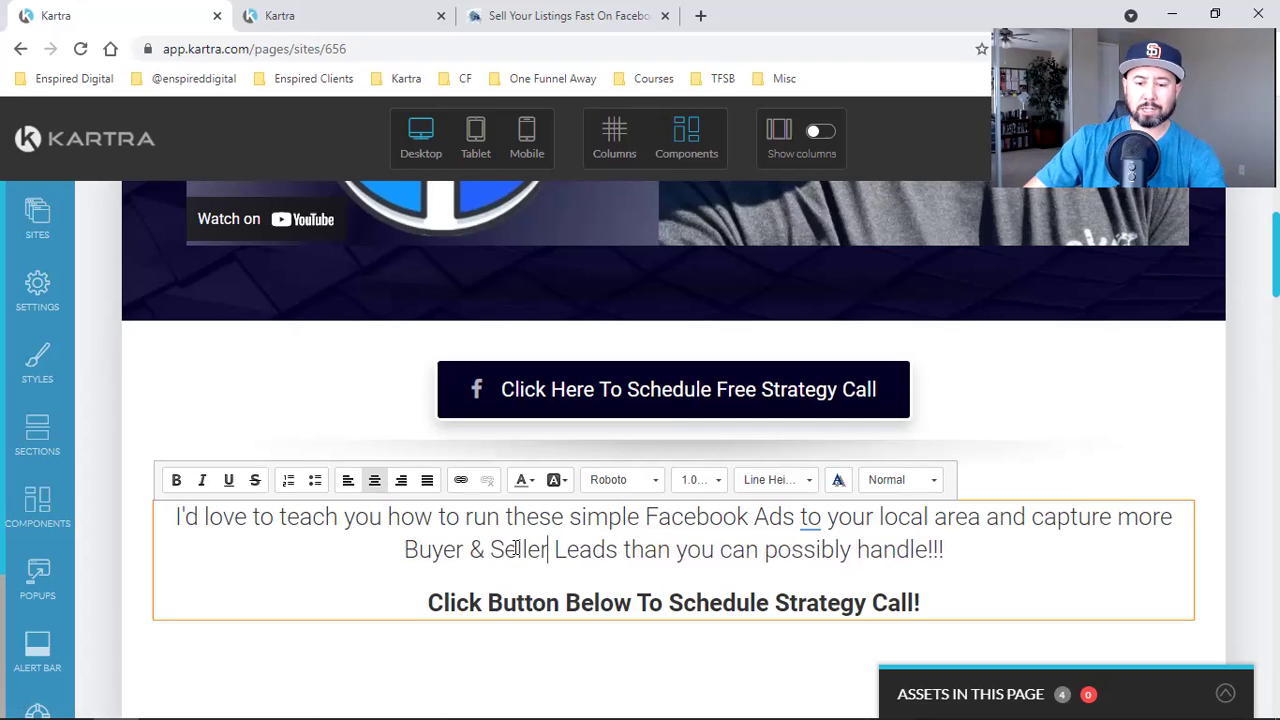
Delete "Click Button Below To" from the bold line, keeping "Schedule Strategy Call!" separated from the paragraph by an empty line.
{"action": "scroll", "coordinate": [550, 595], "scroll_direction": "down", "scroll_amount": 2}
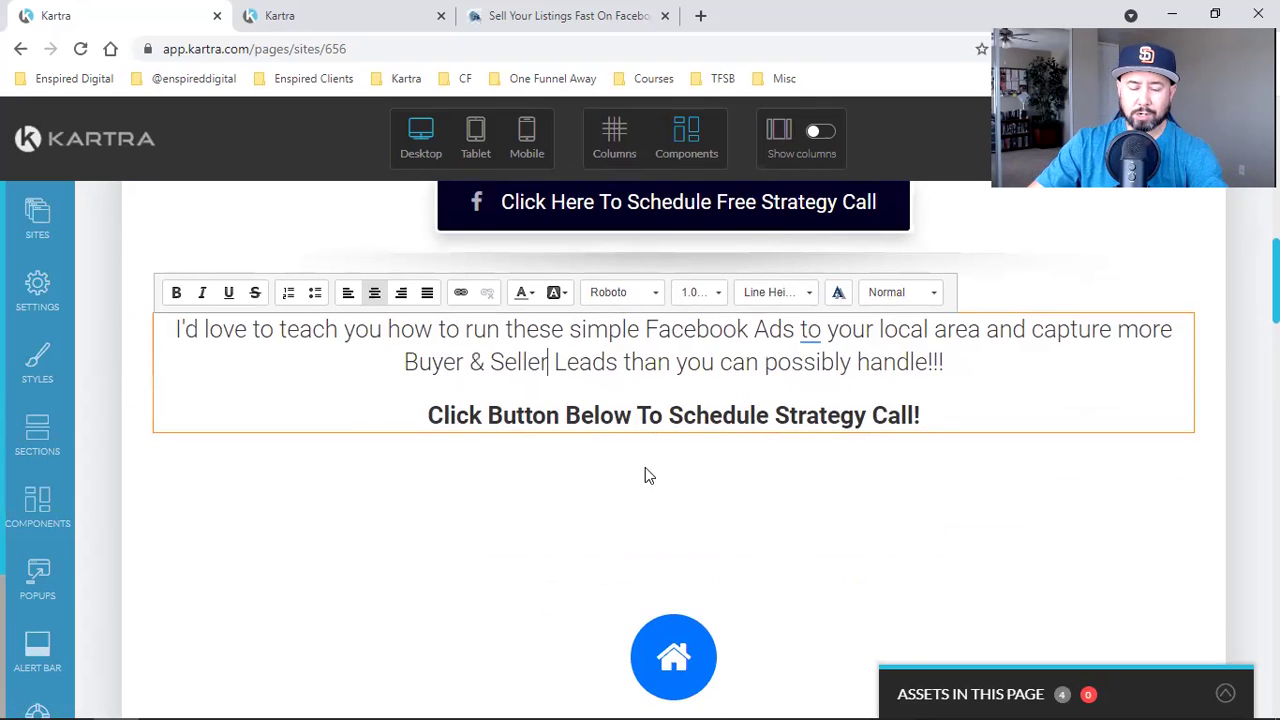
{"action": "left_click", "coordinate": [696, 415]}
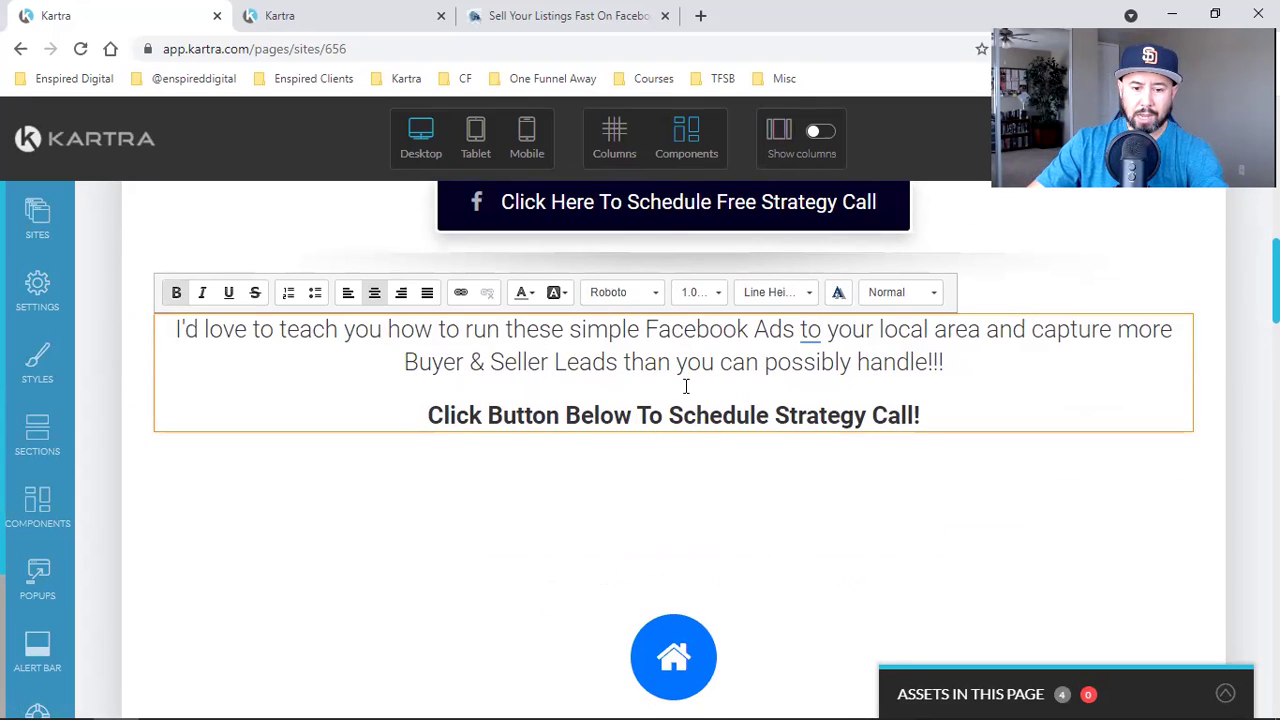
{"action": "key", "text": "BackSpace"}
{"action": "key", "text": "BackSpace"}
{"action": "key", "text": "BackSpace"}
{"action": "key", "text": "BackSpace"}
{"action": "key", "text": "BackSpace"}
{"action": "key", "text": "BackSpace"}
{"action": "key", "text": "BackSpace"}
{"action": "key", "text": "BackSpace"}
{"action": "key", "text": "BackSpace"}
{"action": "key", "text": "BackSpace"}
{"action": "key", "text": "BackSpace"}
{"action": "key", "text": "BackSpace"}
{"action": "key", "text": "BackSpace"}
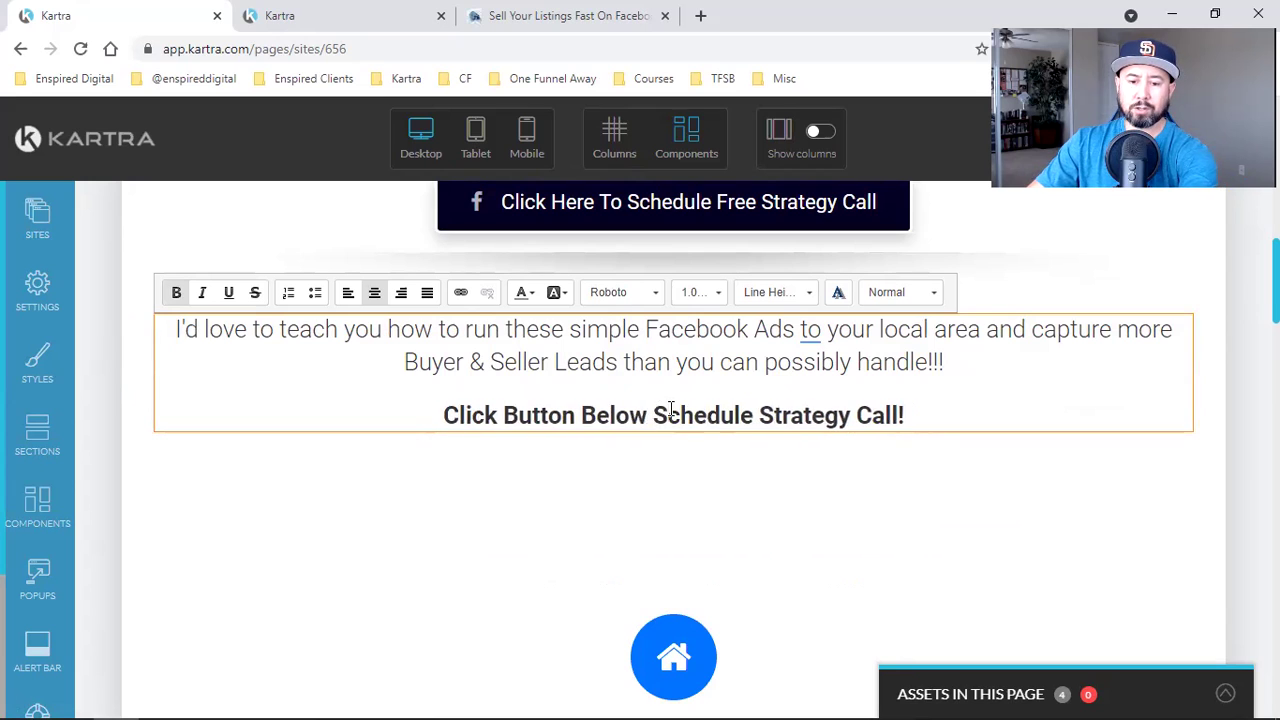
{"action": "key", "text": "BackSpace"}
{"action": "key", "text": "BackSpace"}
{"action": "key", "text": "BackSpace"}
{"action": "key", "text": "BackSpace"}
{"action": "key", "text": "BackSpace"}
{"action": "key", "text": "BackSpace"}
{"action": "key", "text": "BackSpace"}
{"action": "key", "text": "BackSpace"}
{"action": "key", "text": "BackSpace"}
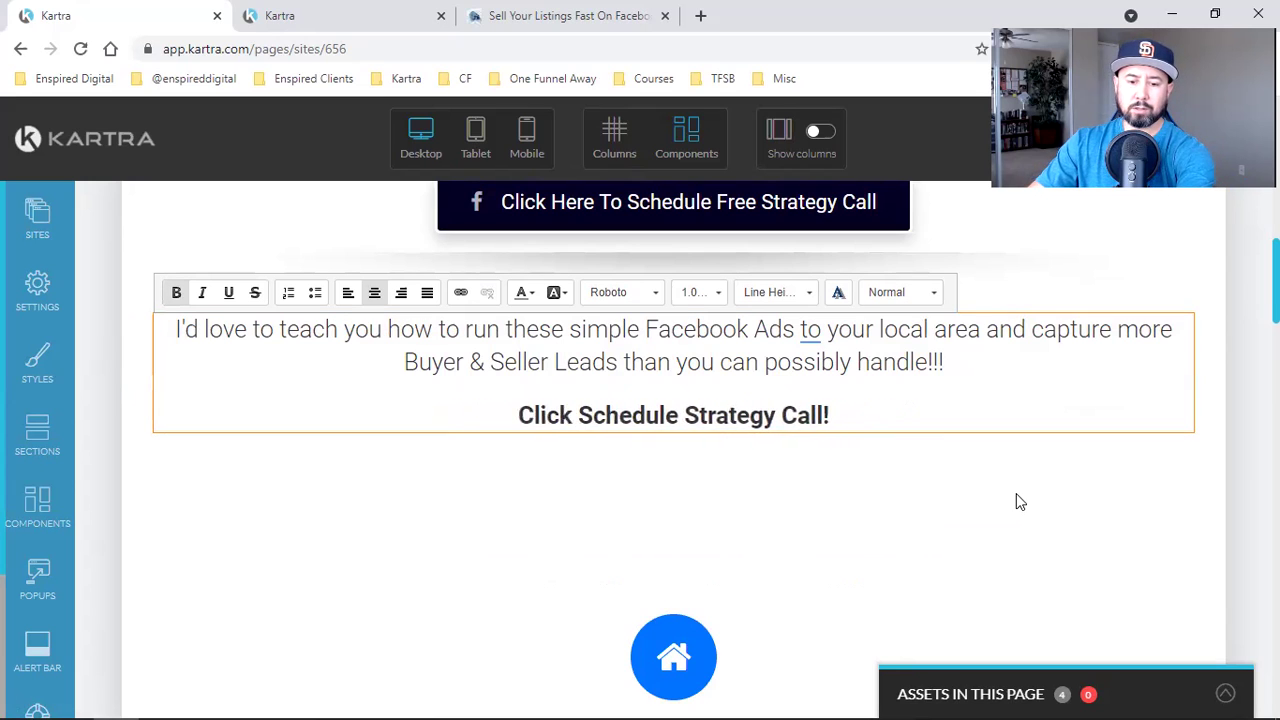
{"action": "key", "text": "BackSpace"}
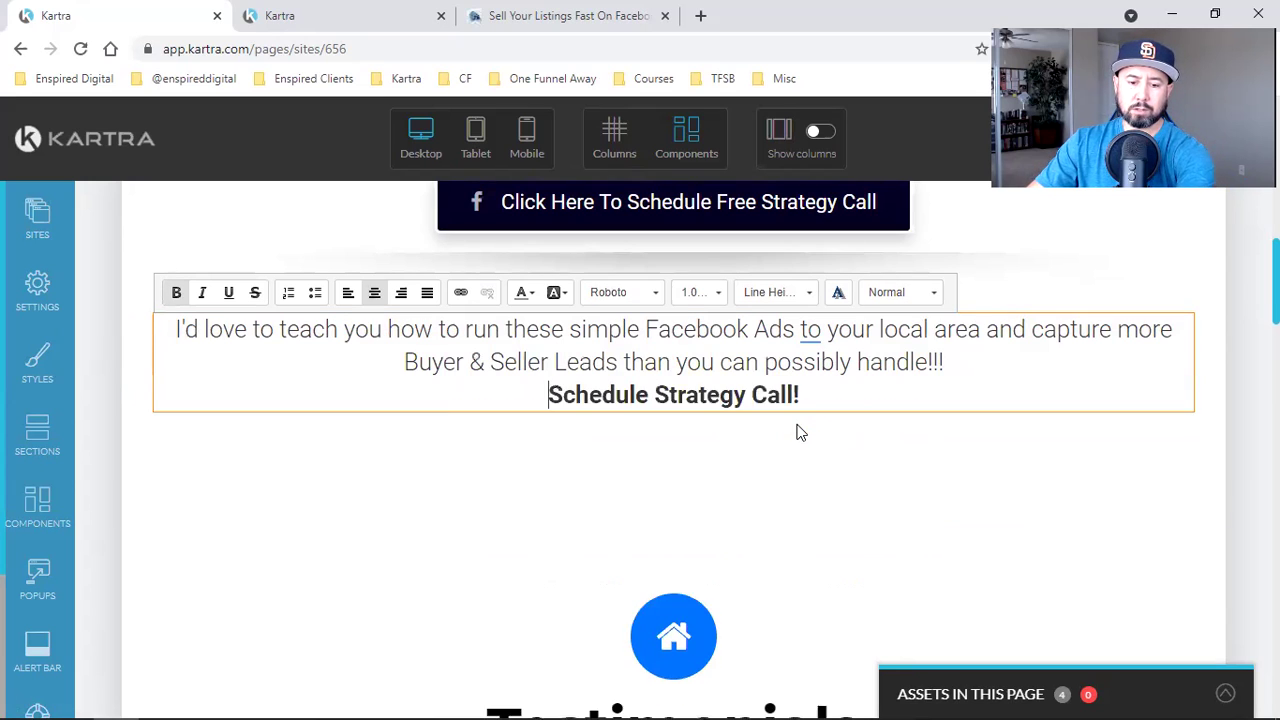
{"action": "key", "text": "Return"}
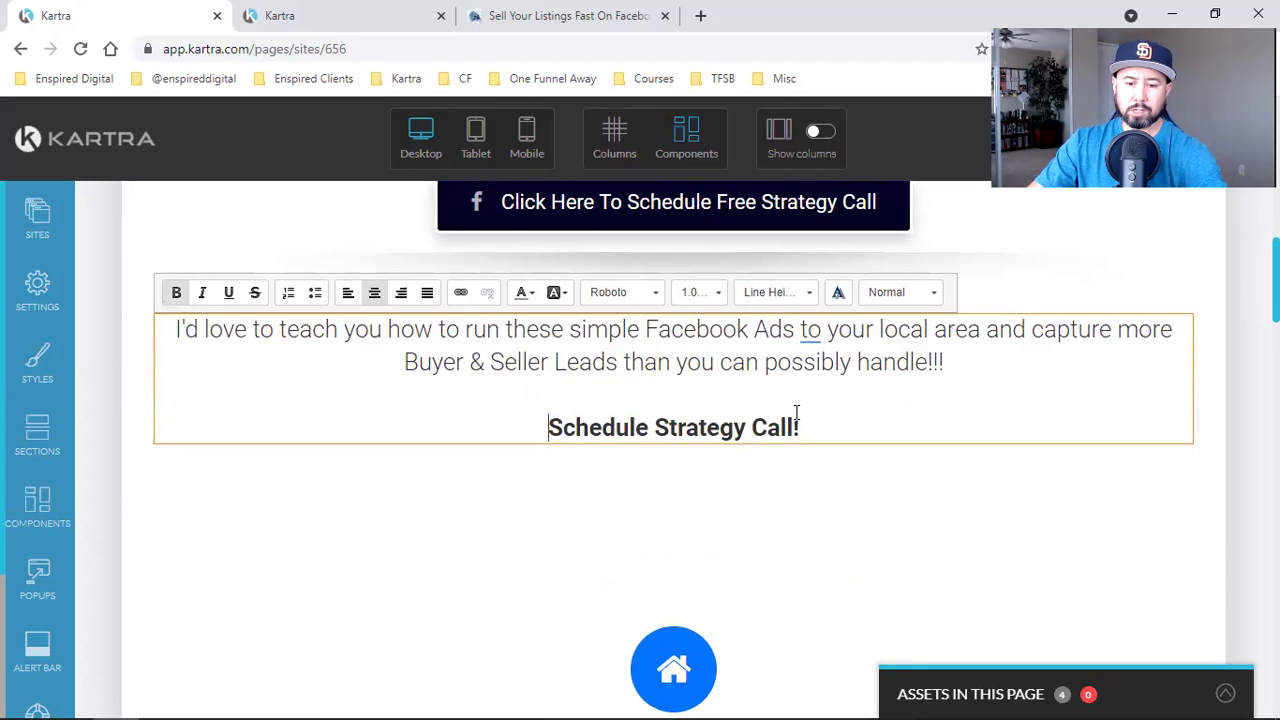
Reword the bold line to "Schedule Your Free Strategy Today!" by replacing "Call" with "Today" and inserting "Your Free".
{"action": "key", "text": "BackSpace"}
{"action": "key", "text": "BackSpace"}
{"action": "key", "text": "BackSpace"}
{"action": "key", "text": "BackSpace"}
{"action": "type", "text": "Today"}
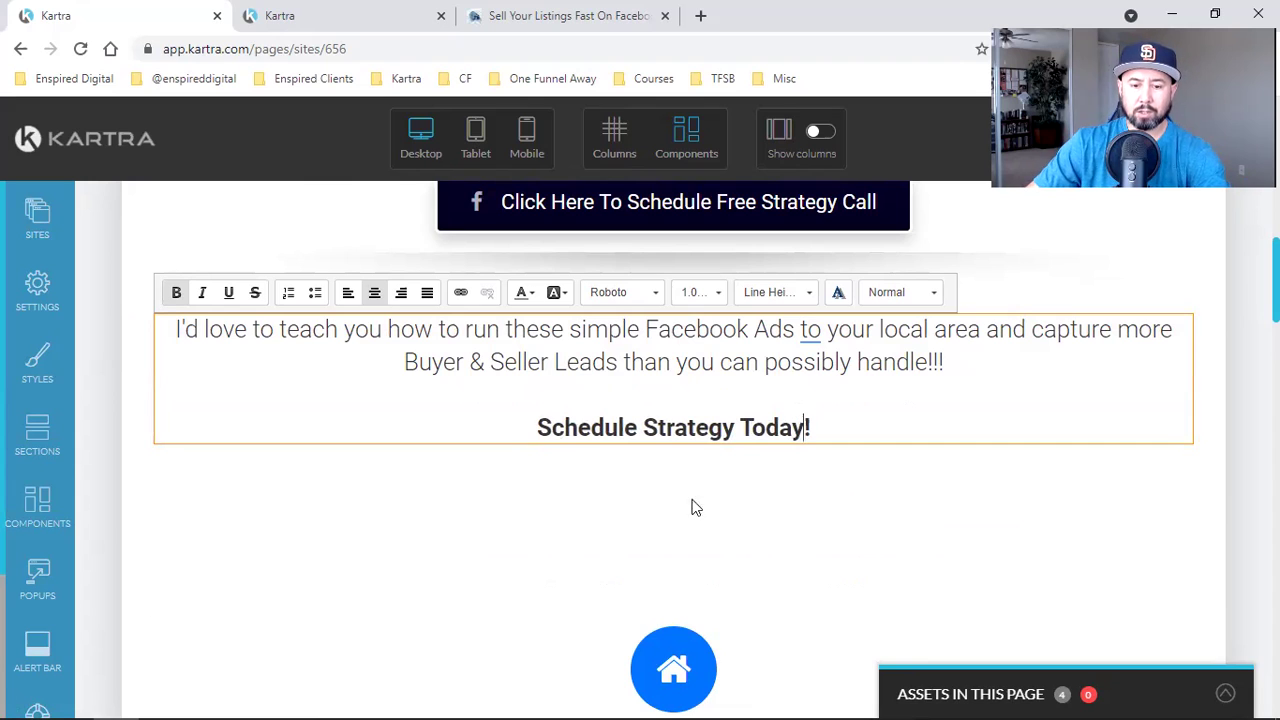
{"action": "left_click", "coordinate": [647, 427]}
{"action": "type", "text": "Your Fr"}
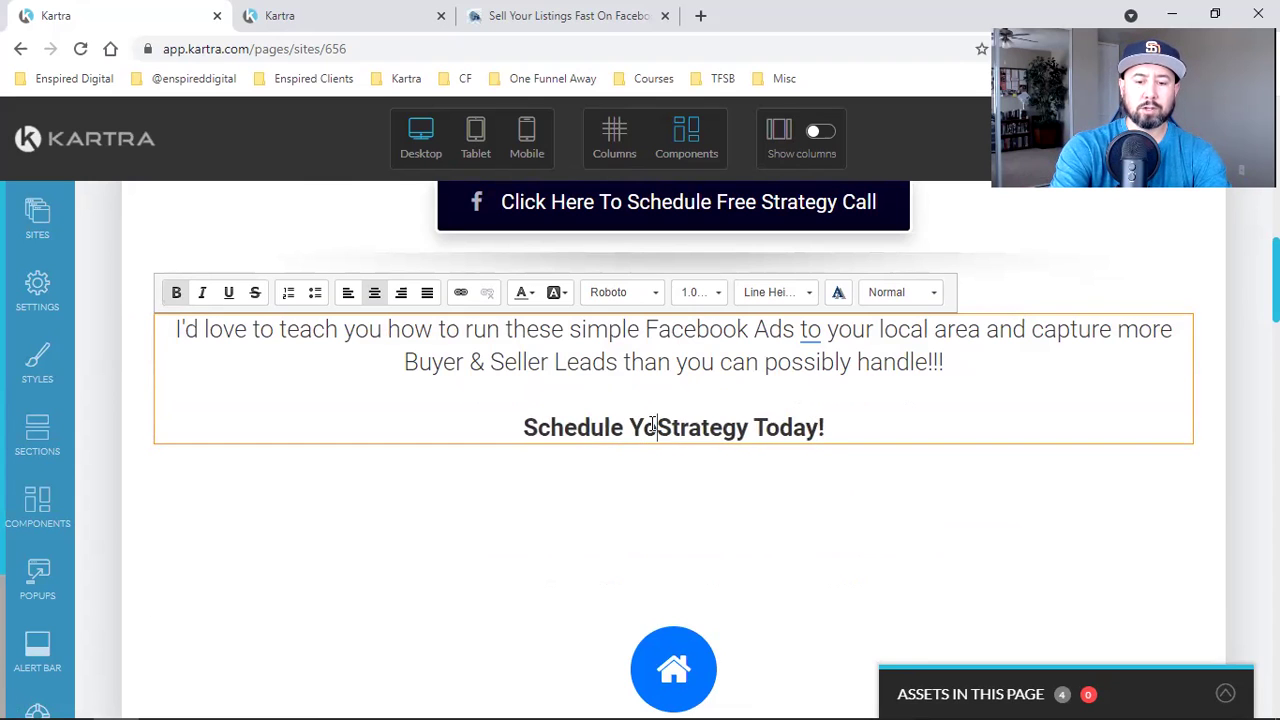
{"action": "type", "text": "ee"}
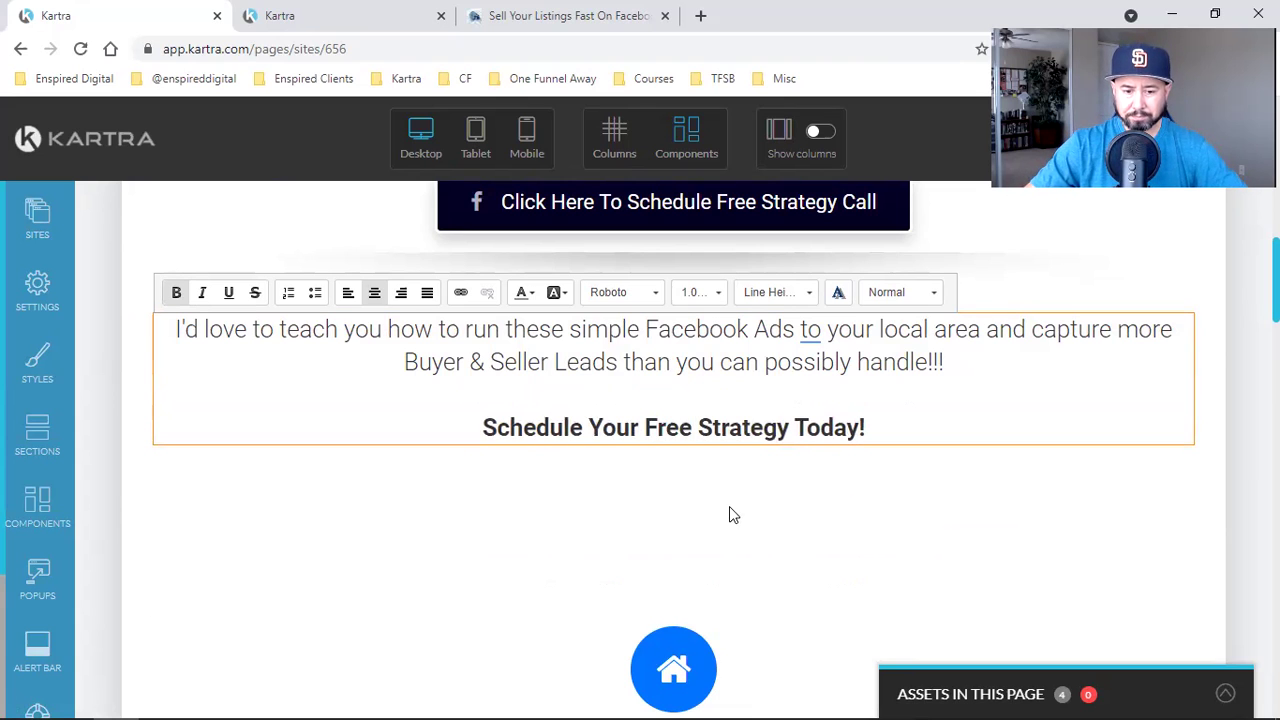
Cut the bold "Schedule Your Free Strategy Today!" line from the text block and remove the empty lines it leaves.
{"action": "scroll", "coordinate": [654, 601], "scroll_direction": "up", "scroll_amount": 2}
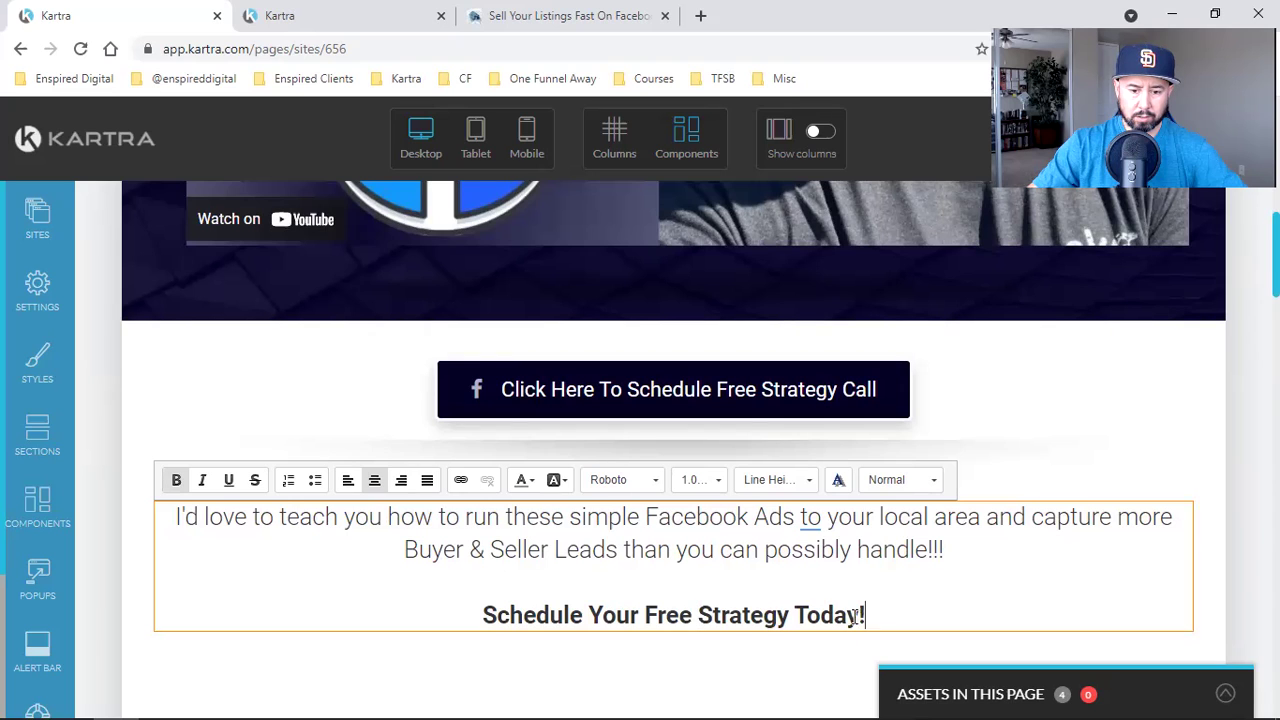
{"action": "left_click_drag", "start_coordinate": [866, 615], "coordinate": [429, 604]}
{"action": "right_click", "coordinate": [518, 611]}
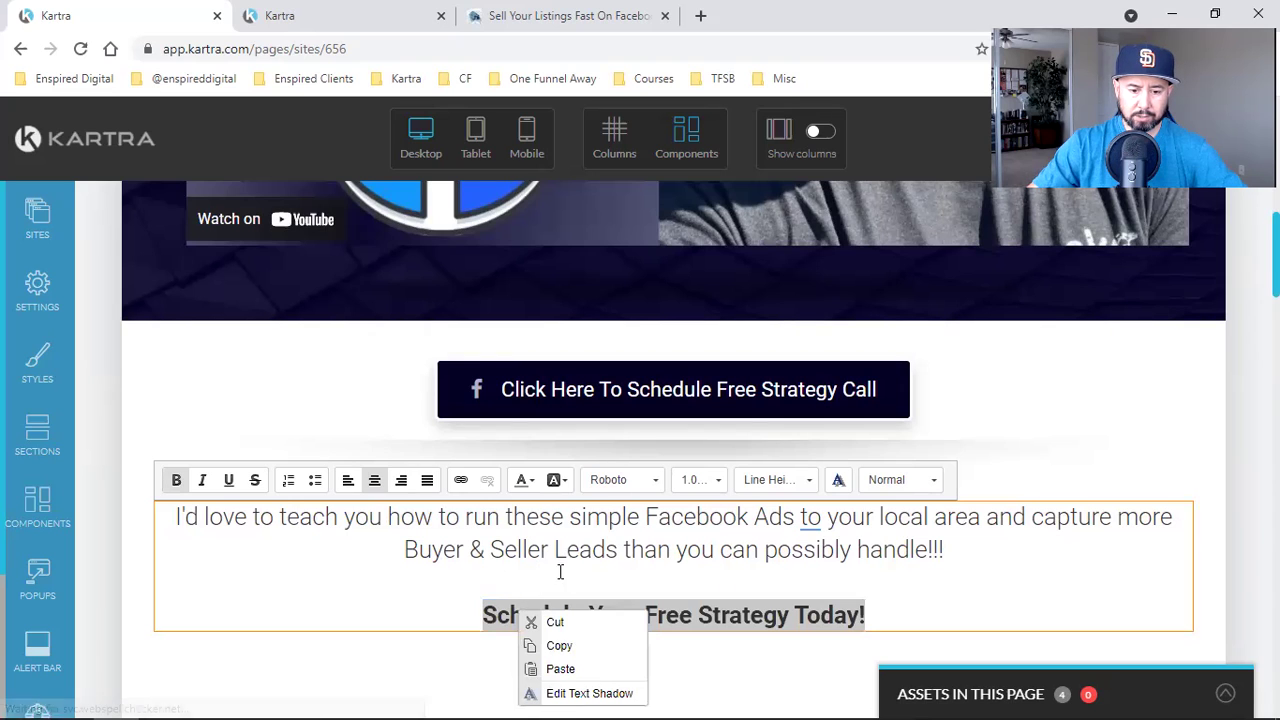
{"action": "left_click", "coordinate": [556, 623]}
{"action": "key", "text": "BackSpace"}
{"action": "key", "text": "BackSpace"}
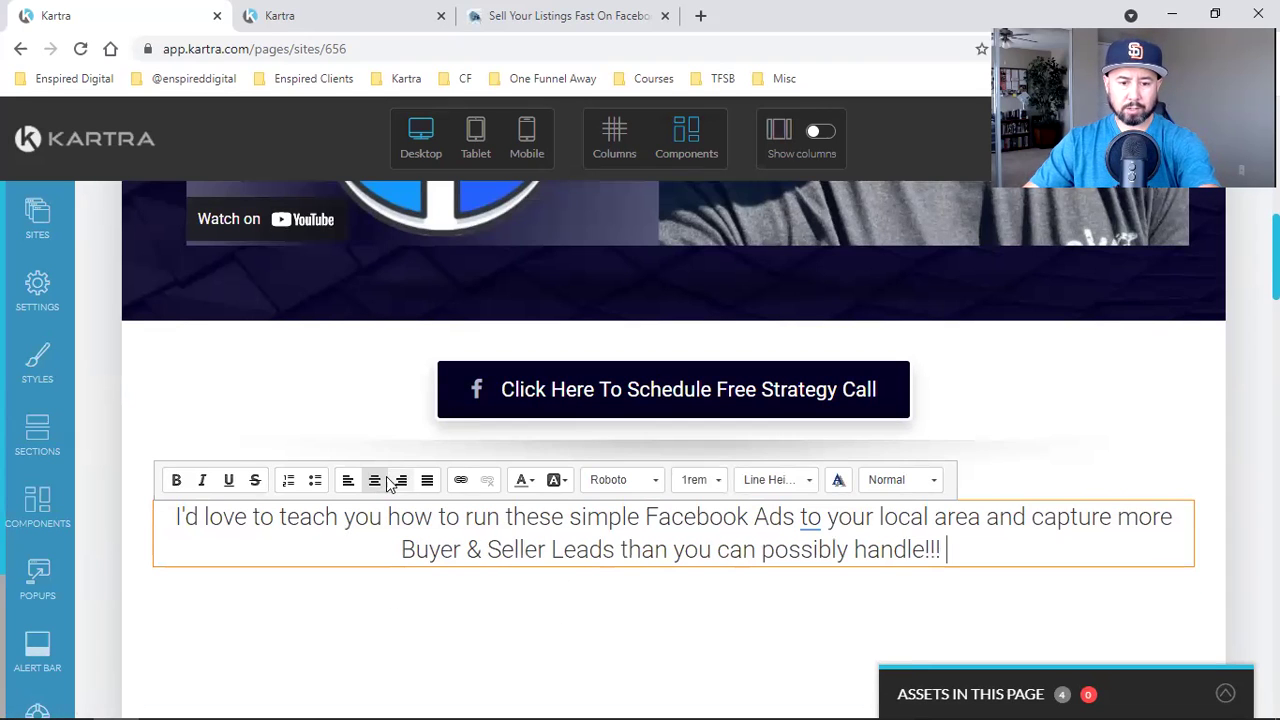
Add a text component directly above the "Click Here To Schedule Free Strategy Call" button.
{"action": "left_click", "coordinate": [46, 457]}
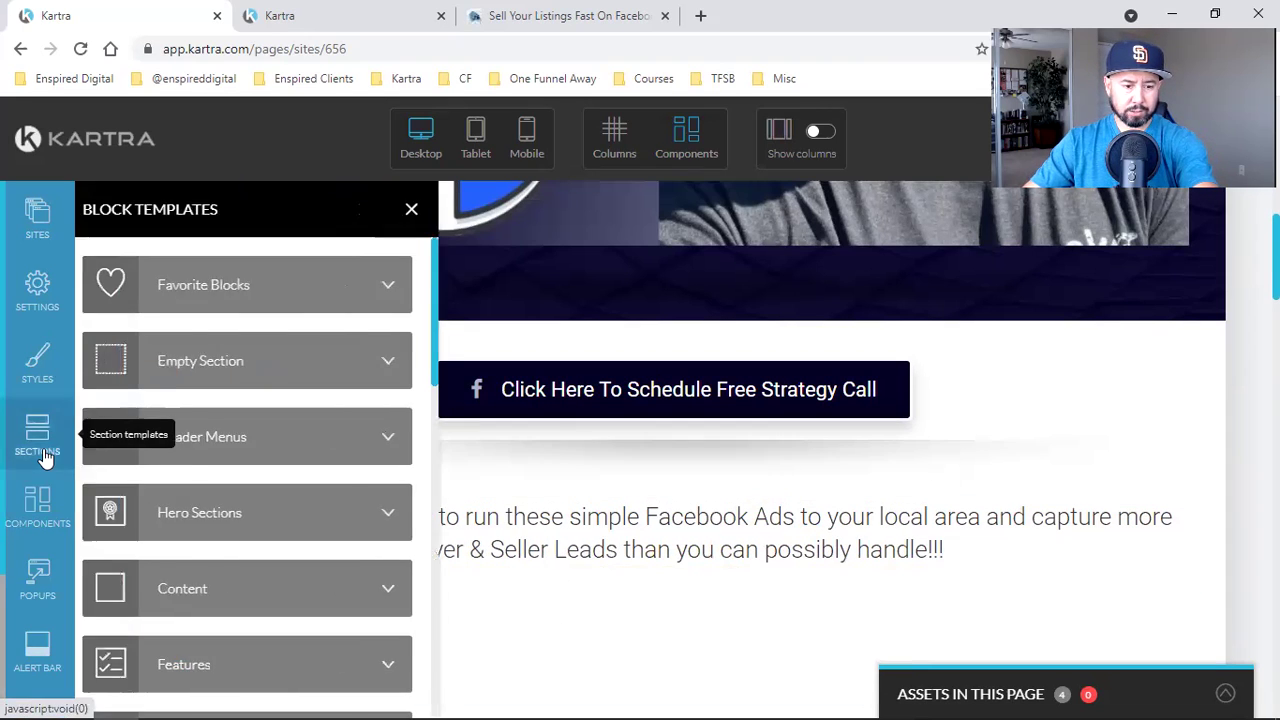
{"action": "scroll", "coordinate": [183, 457], "scroll_direction": "down", "scroll_amount": 3}
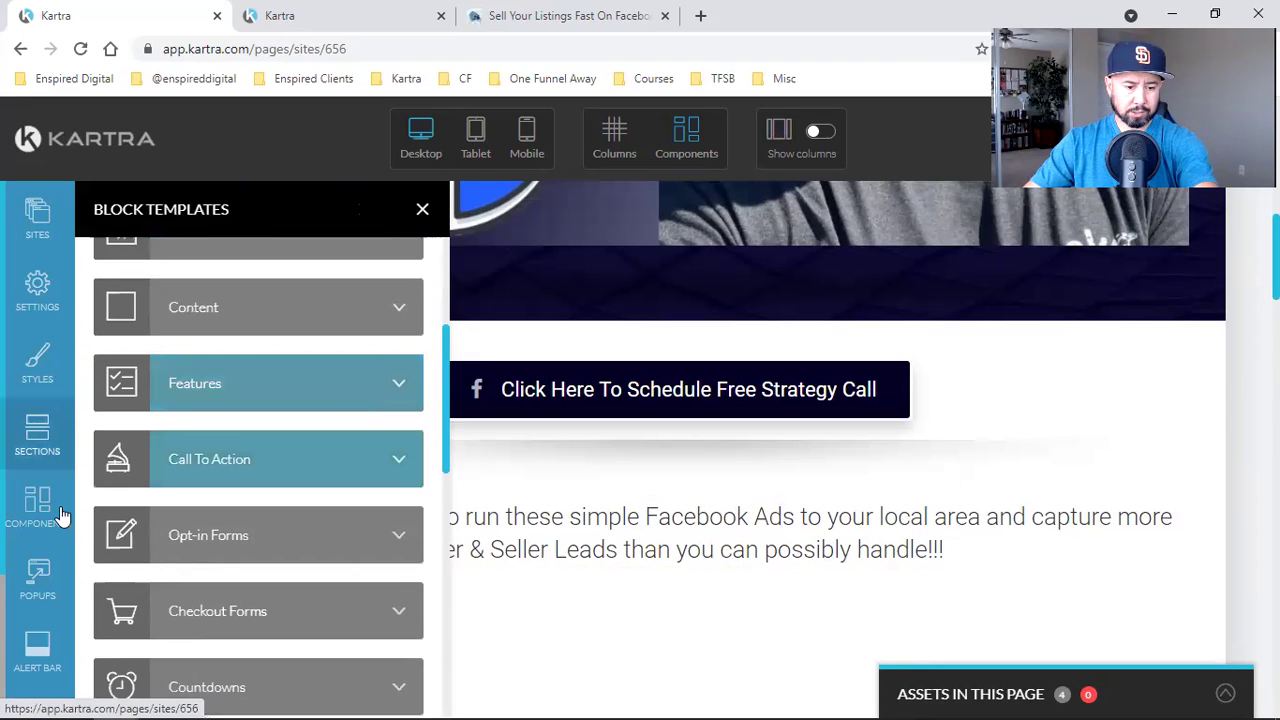
{"action": "left_click", "coordinate": [63, 514]}
{"action": "scroll", "coordinate": [228, 480], "scroll_direction": "up", "scroll_amount": 3}
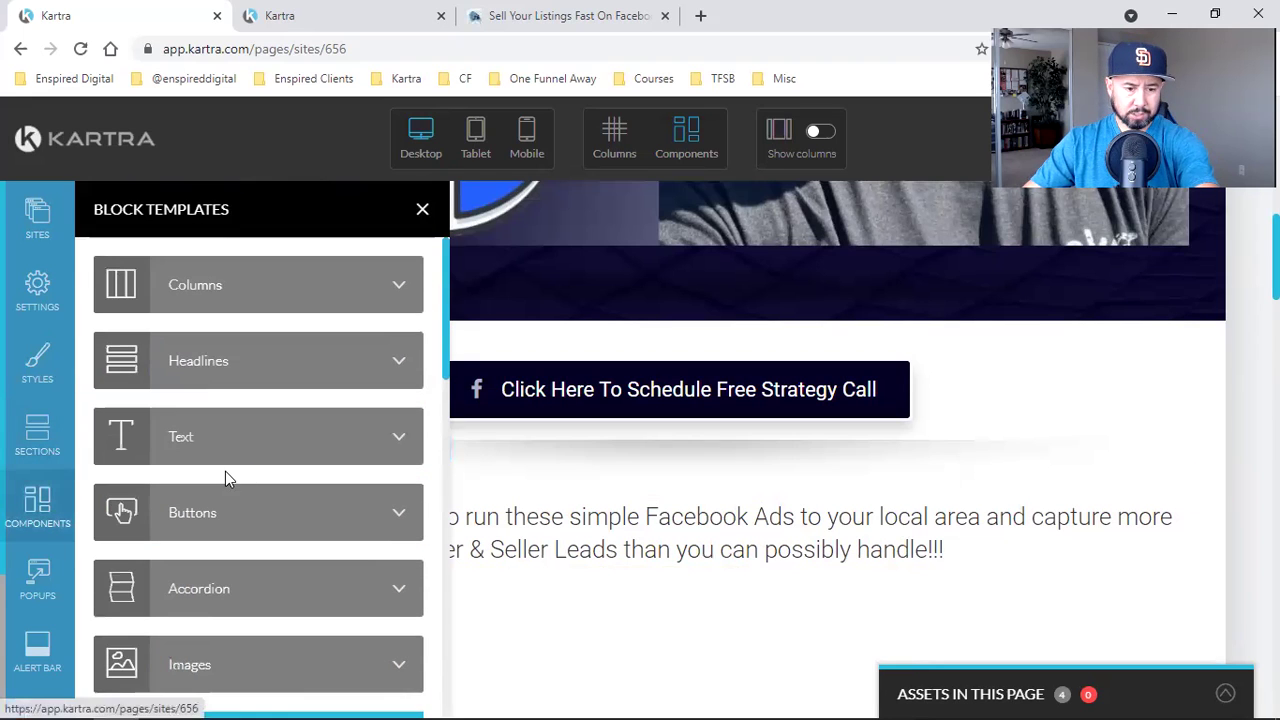
{"action": "left_click", "coordinate": [250, 440]}
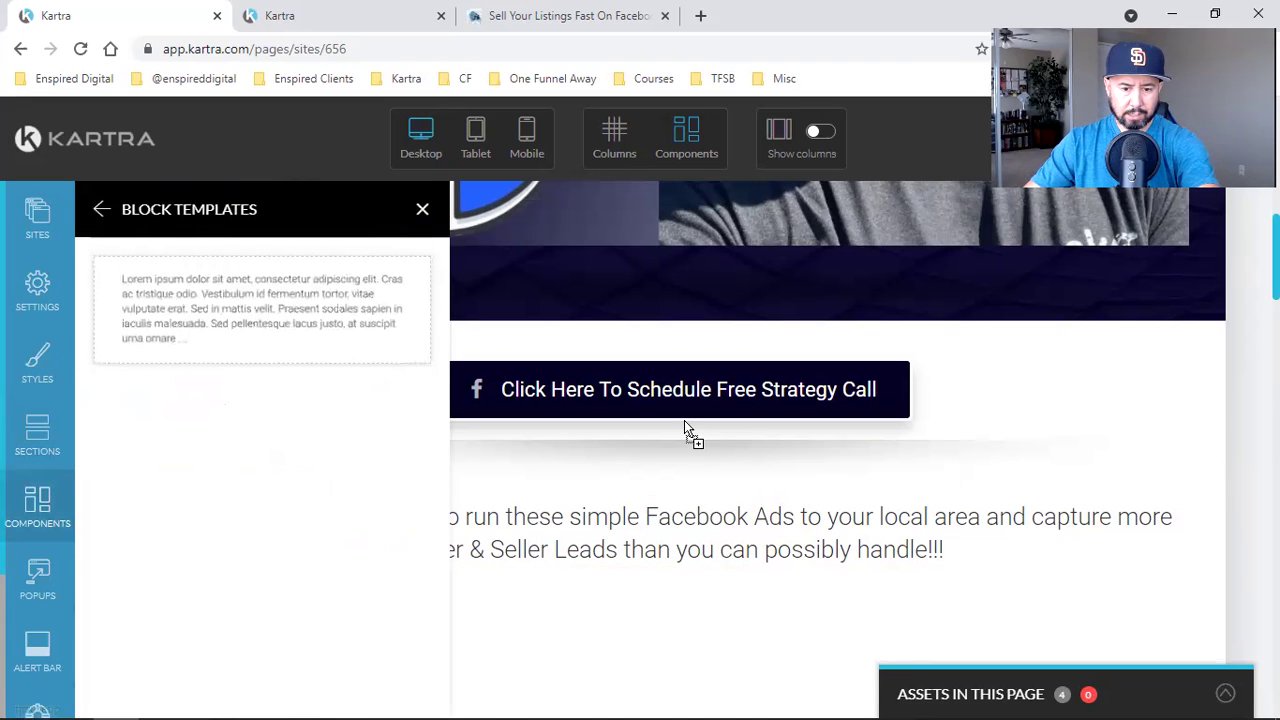
{"action": "left_click_drag", "start_coordinate": [684, 420], "coordinate": [684, 420]}
{"action": "left_click", "coordinate": [422, 209]}
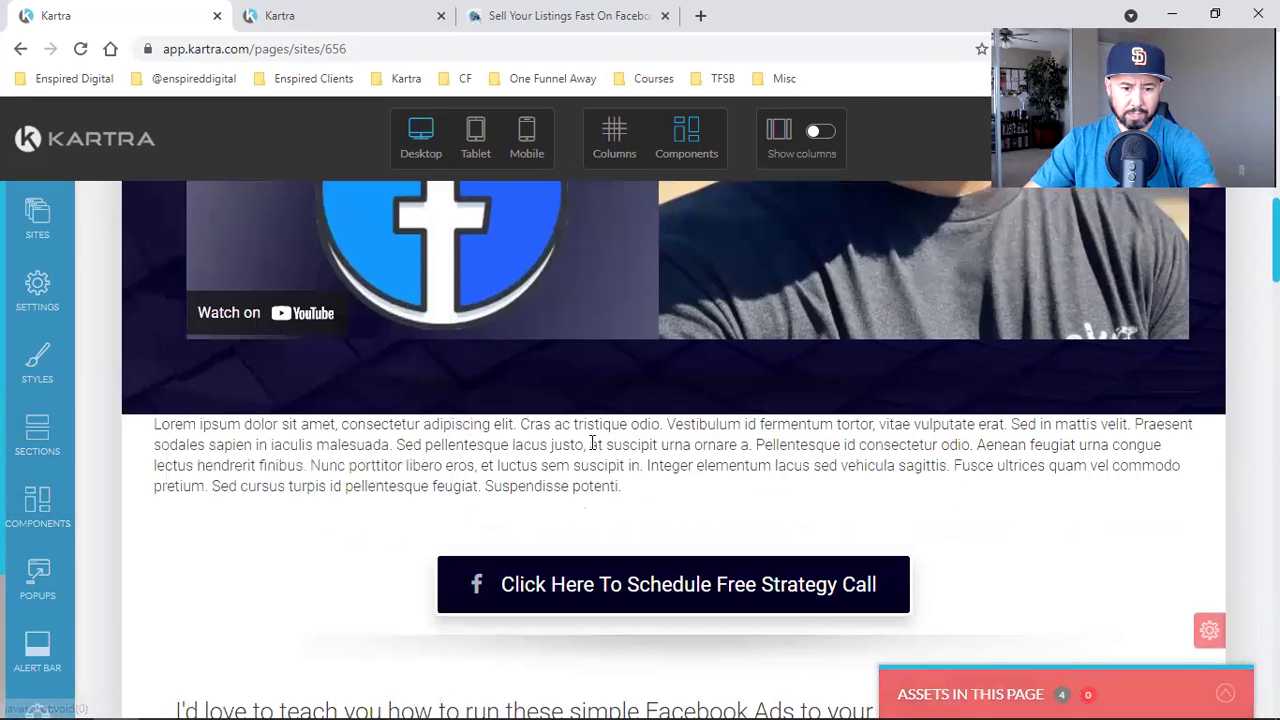
Replace the new text component's placeholder with the cut line "Schedule Your Free Strategy Today!" and center it.
{"action": "left_click", "coordinate": [709, 432]}
{"action": "double_click", "coordinate": [709, 440]}
{"action": "key", "text": "ctrl+a"}
{"action": "key", "text": "ctrl+v"}
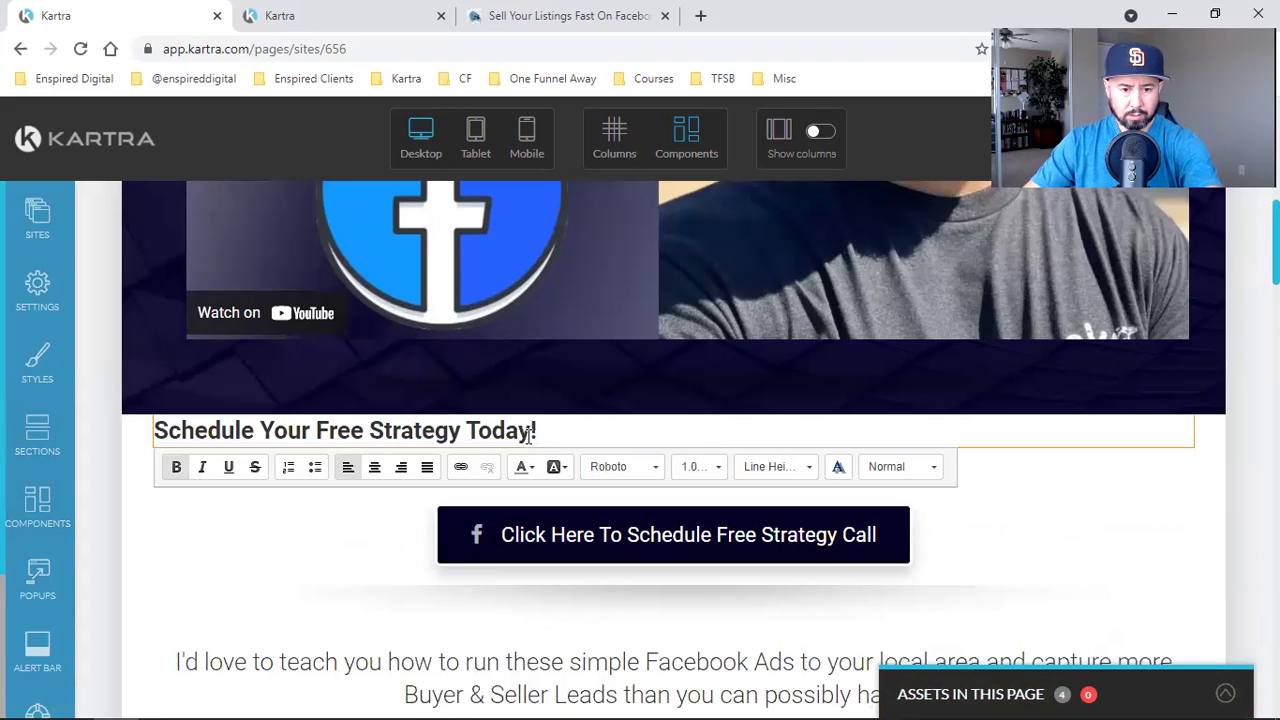
{"action": "key", "text": "ctrl+a"}
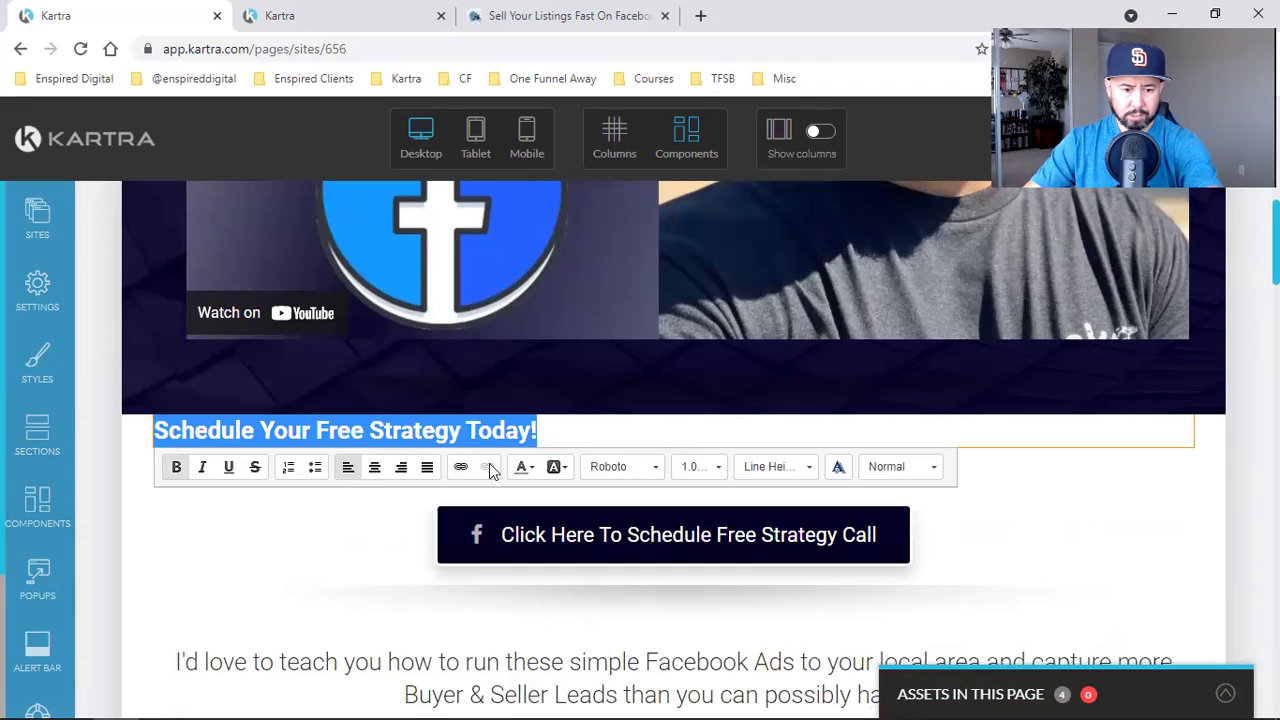
{"action": "left_click", "coordinate": [374, 467]}
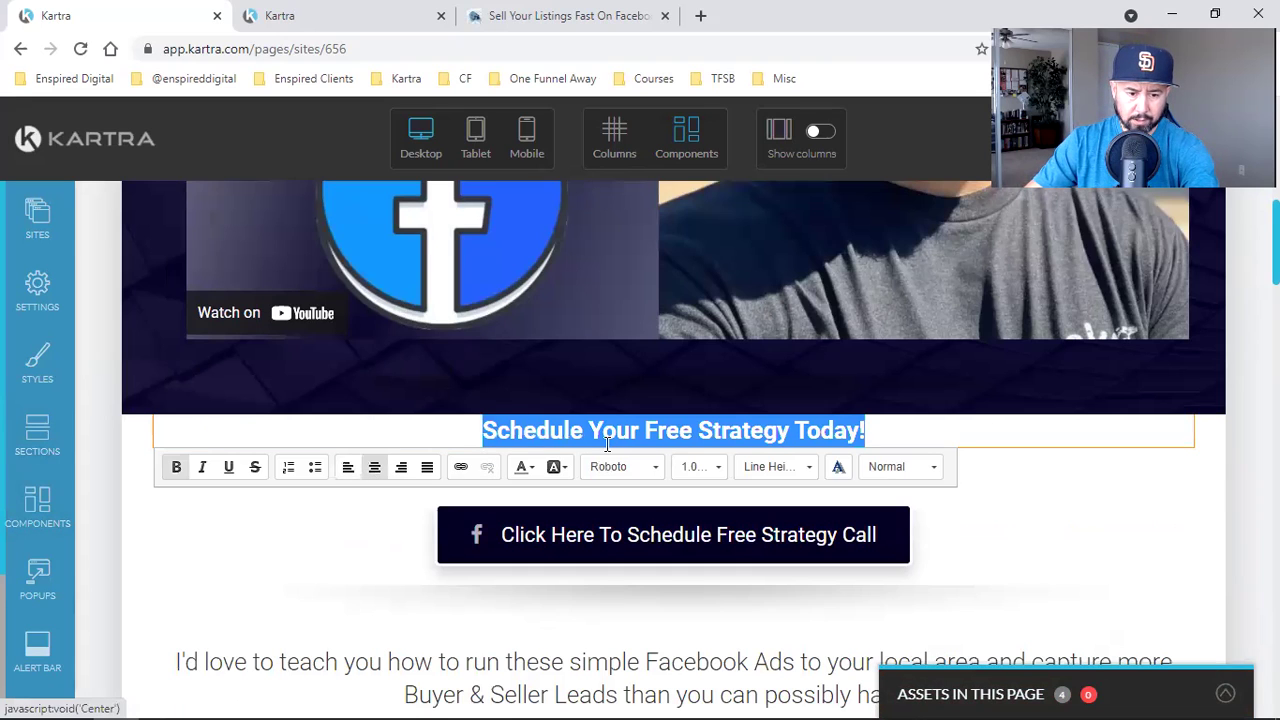
{"action": "left_click", "coordinate": [416, 491]}
Set the top margin of the "Schedule Your Free Strategy Today!" text to 45 px and apply it.
{"action": "mouse_move", "coordinate": [628, 440]}
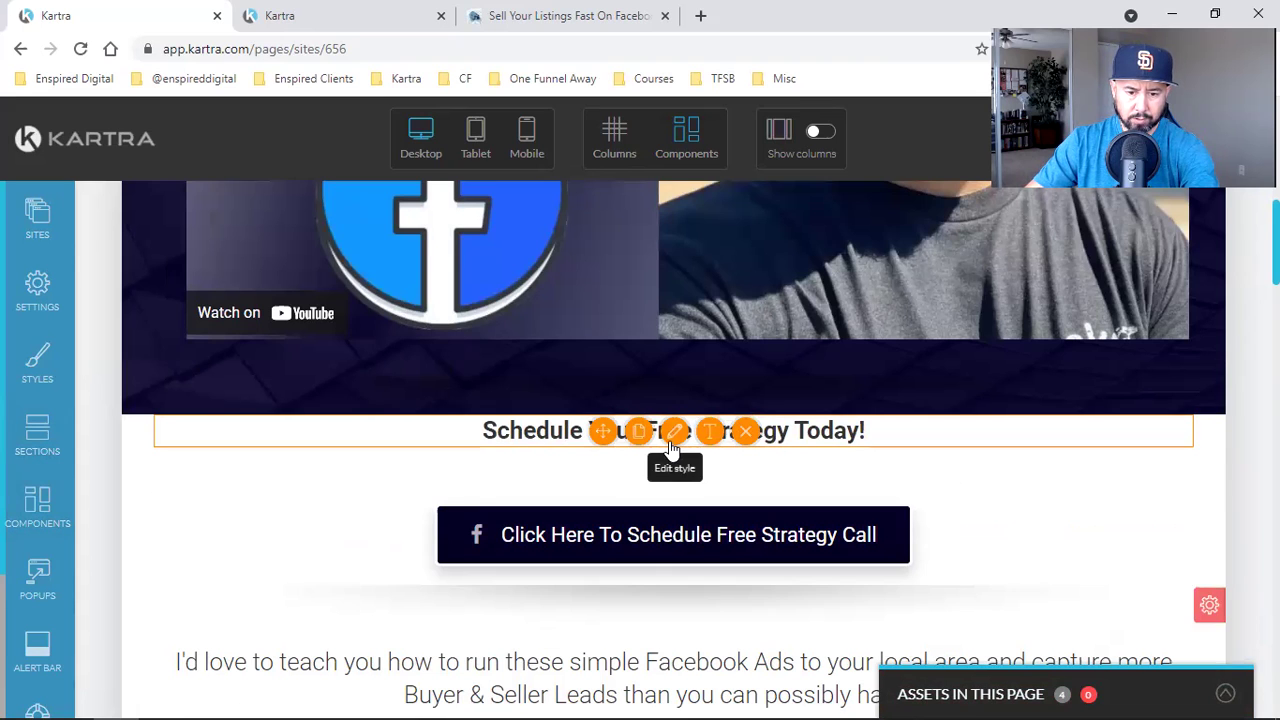
{"action": "left_click", "coordinate": [670, 442]}
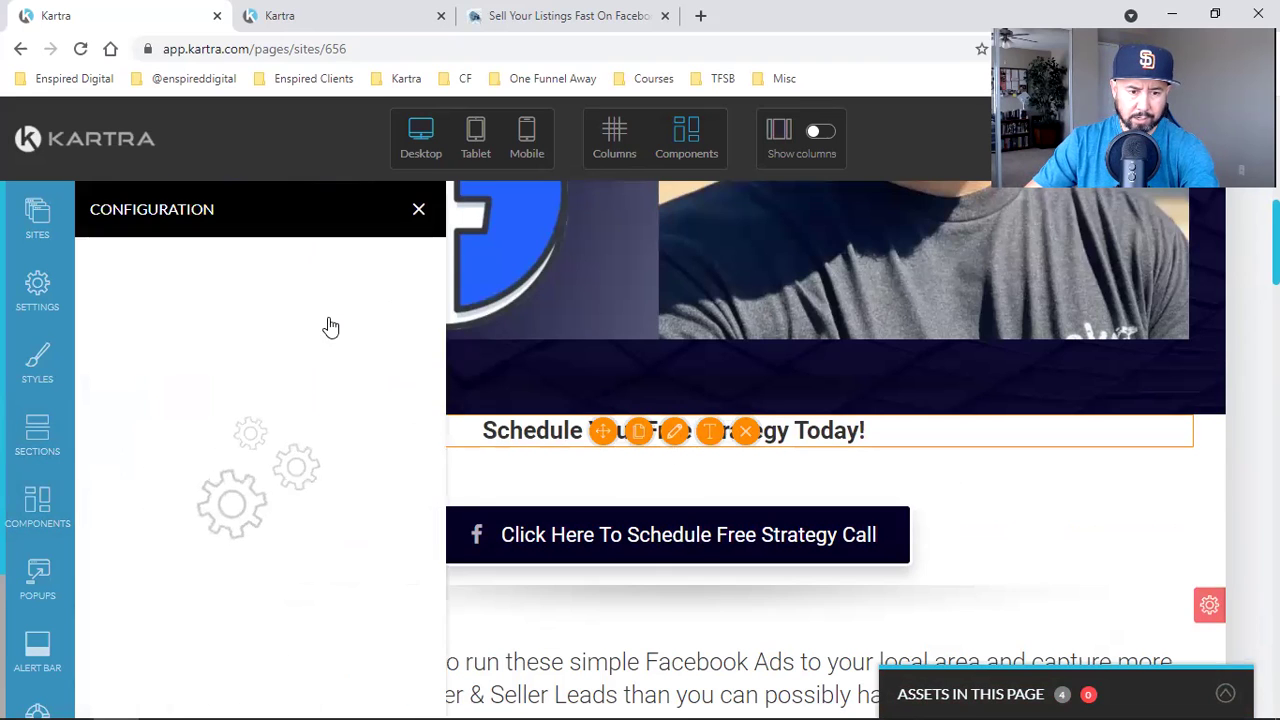
{"action": "left_click_drag", "start_coordinate": [327, 326], "coordinate": [265, 345]}
{"action": "left_click", "coordinate": [266, 471]}
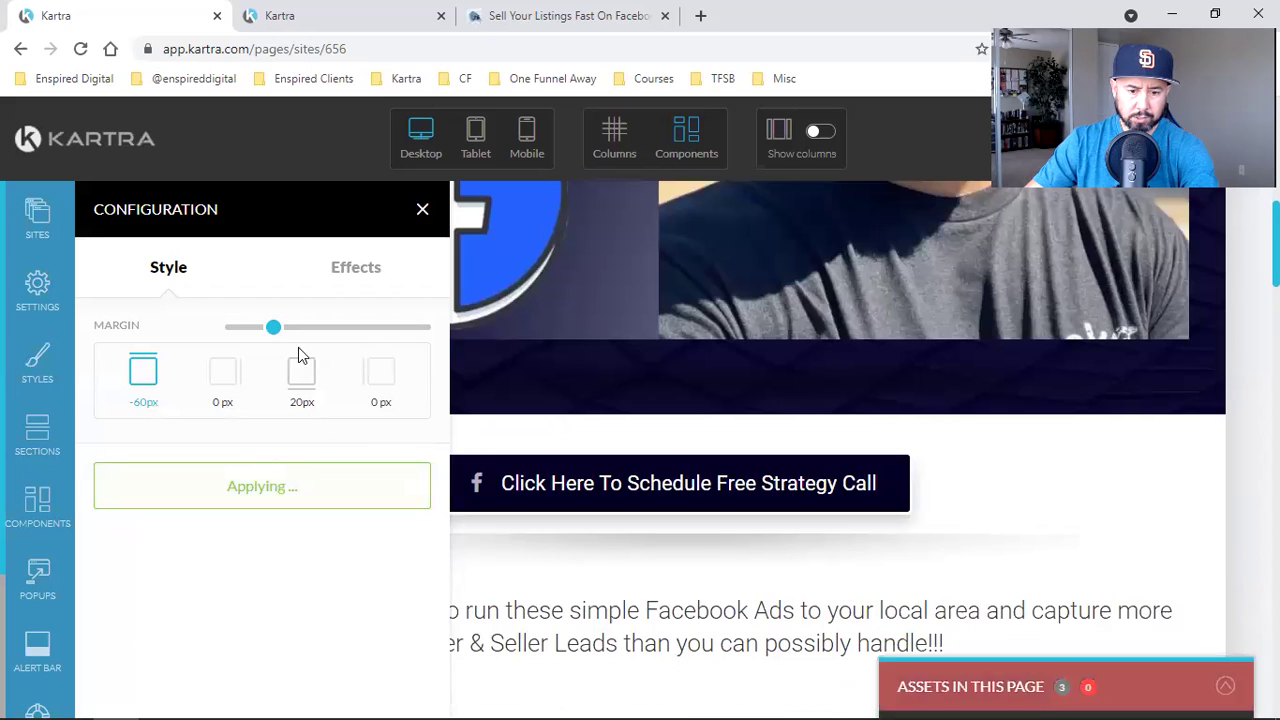
{"action": "left_click_drag", "start_coordinate": [276, 330], "coordinate": [334, 330]}
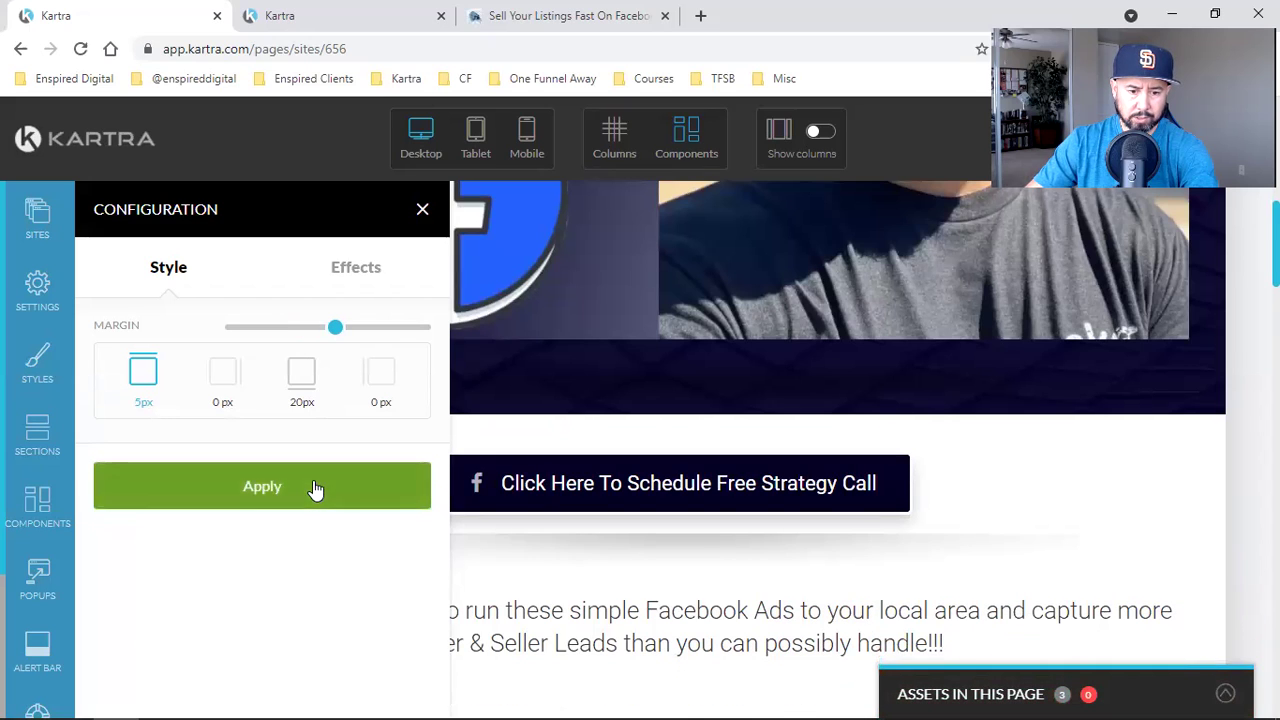
{"action": "left_click", "coordinate": [314, 486]}
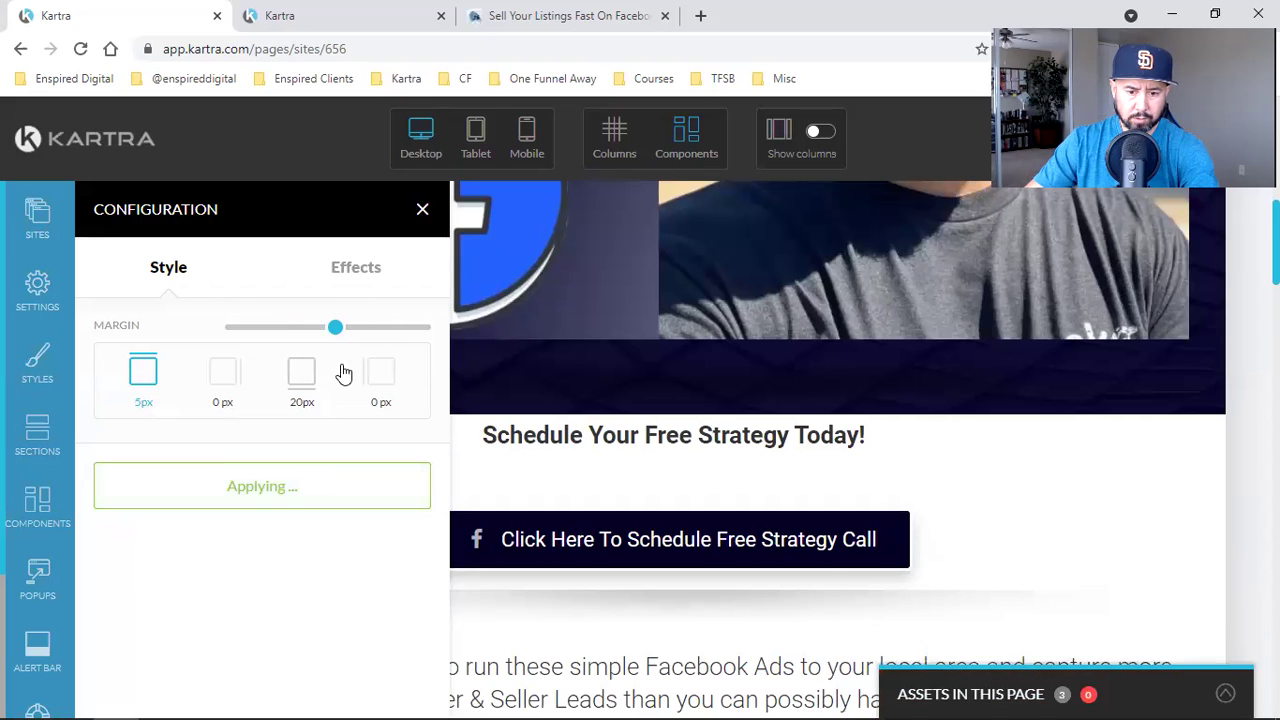
{"action": "left_click_drag", "start_coordinate": [335, 327], "coordinate": [347, 328]}
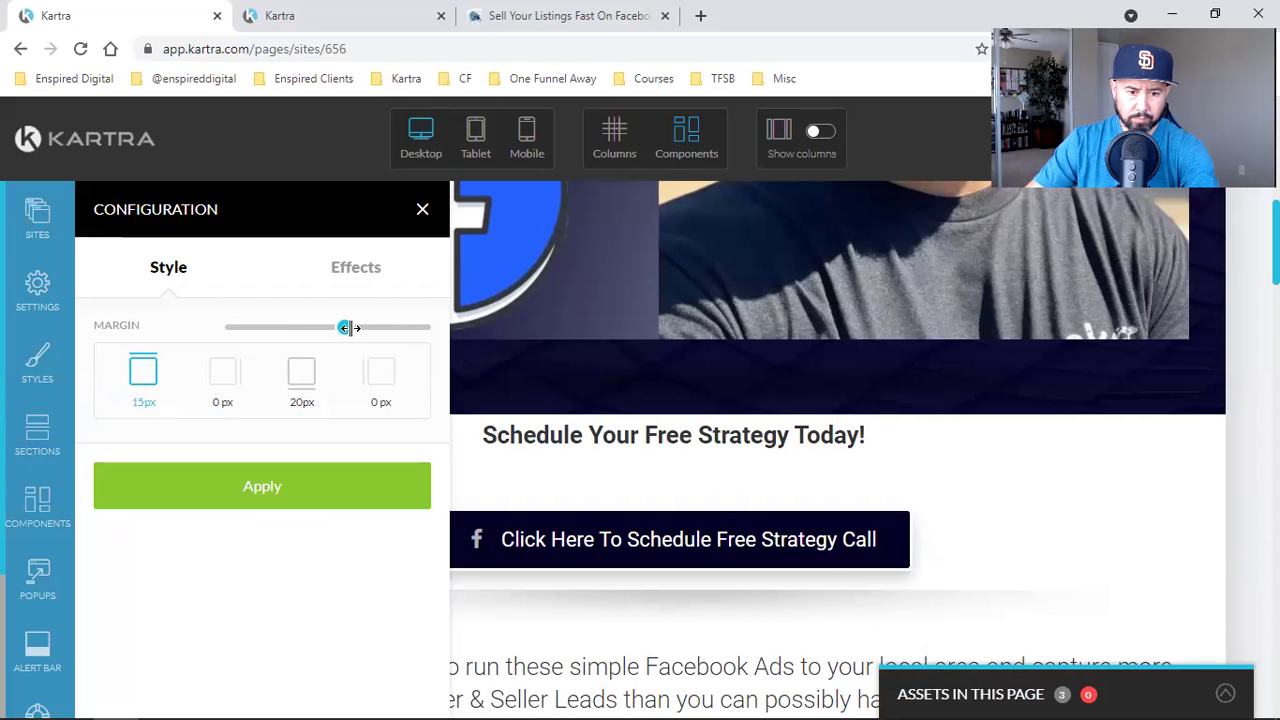
{"action": "left_click", "coordinate": [314, 488]}
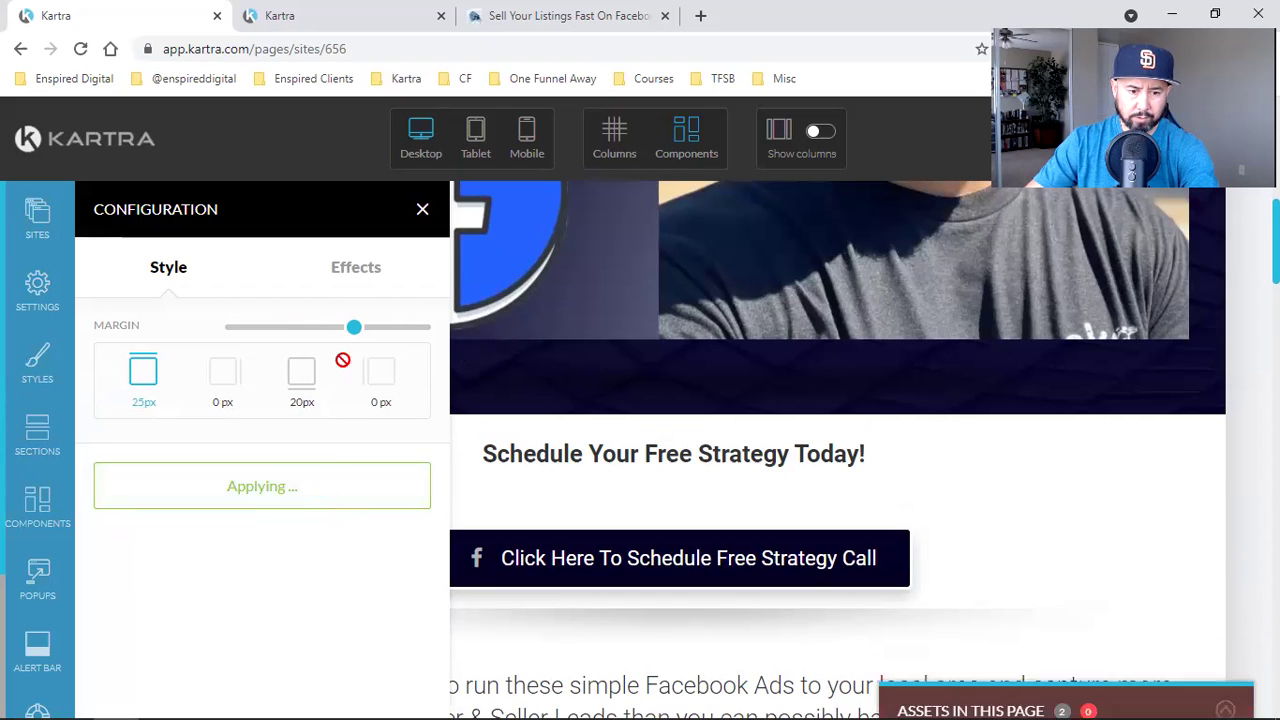
{"action": "left_click_drag", "start_coordinate": [354, 328], "coordinate": [372, 328]}
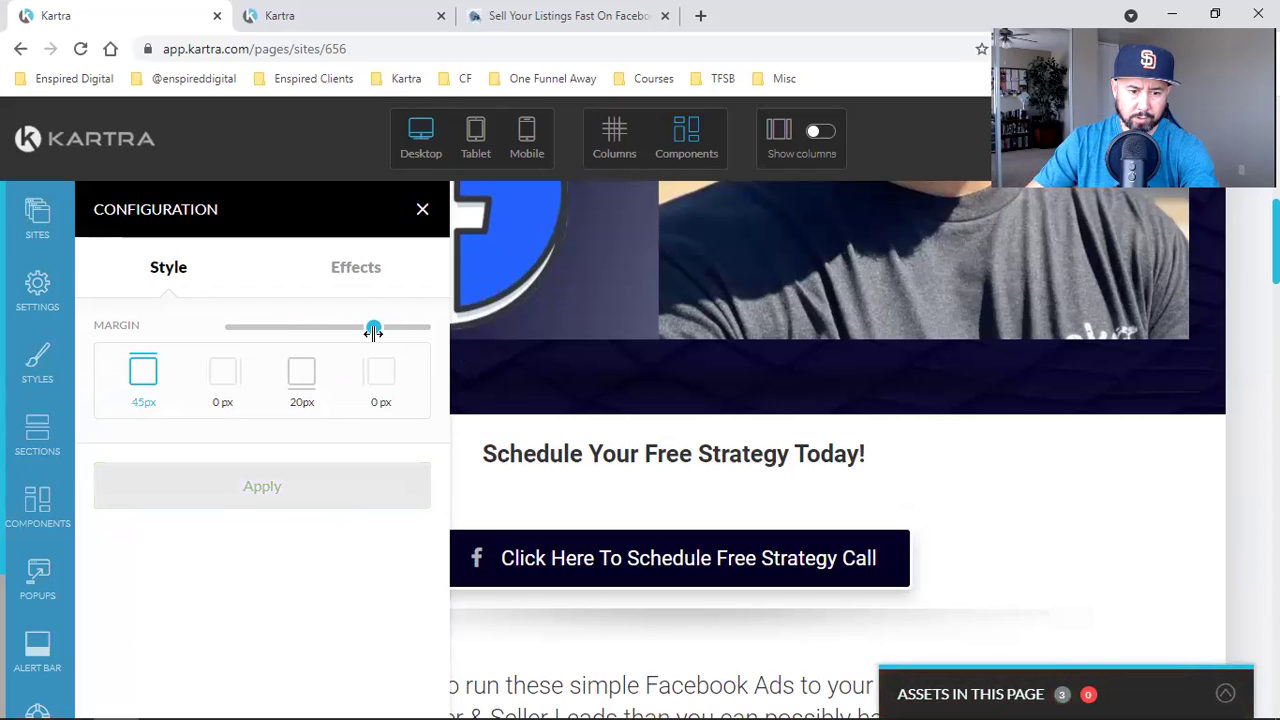
{"action": "left_click", "coordinate": [351, 488]}
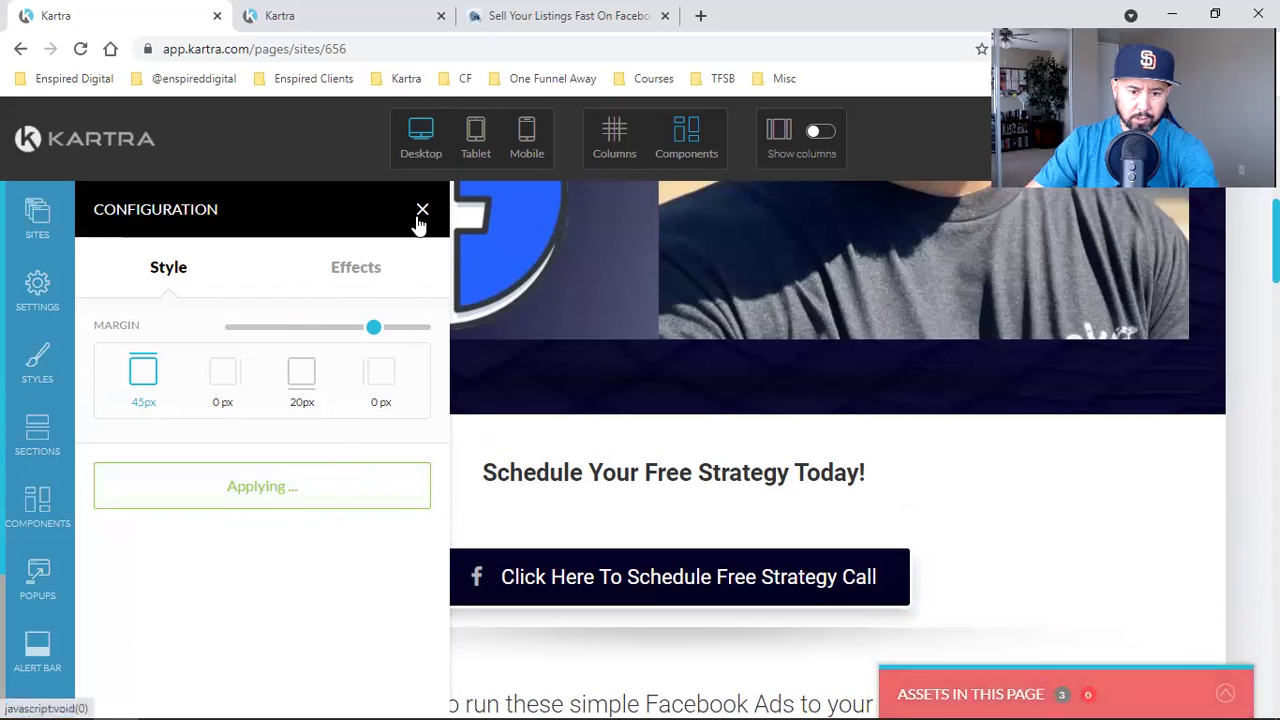
{"action": "left_click", "coordinate": [421, 211]}
Review the whole page, from the strategy call button through the testimonials and footer back to the headline.
{"action": "scroll", "coordinate": [770, 363], "scroll_direction": "down", "scroll_amount": 2}
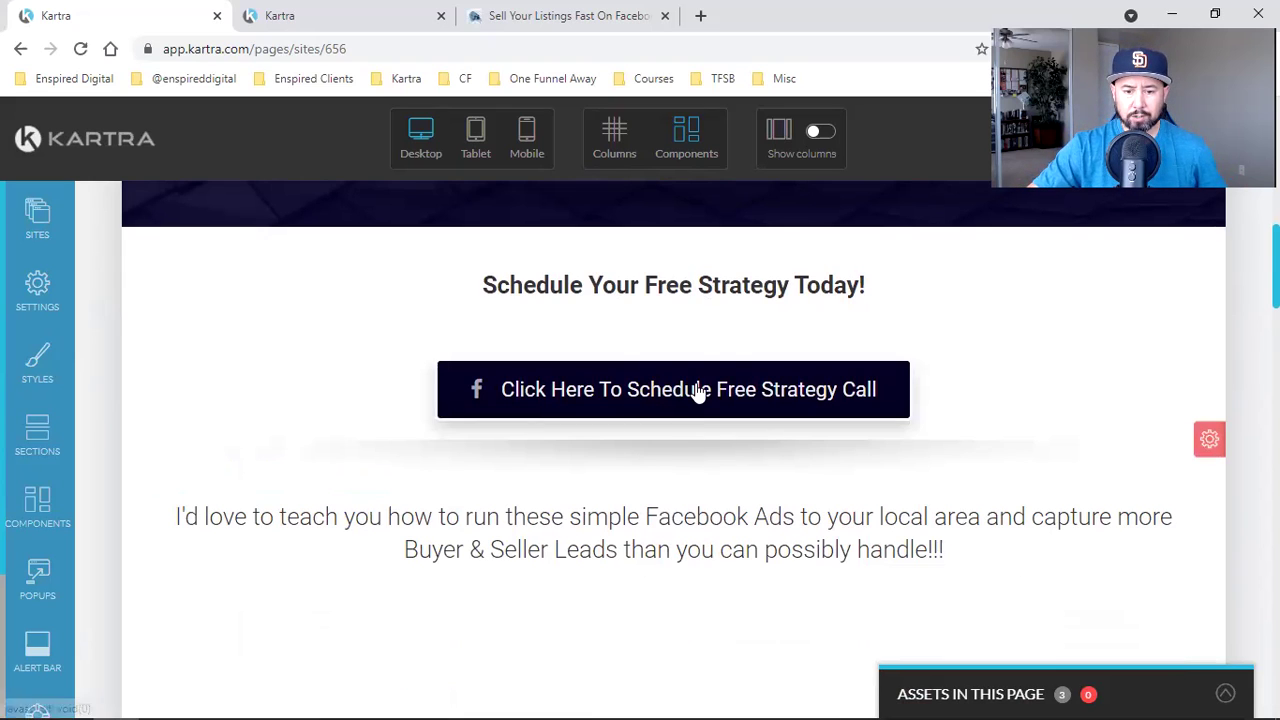
{"action": "mouse_move", "coordinate": [697, 391]}
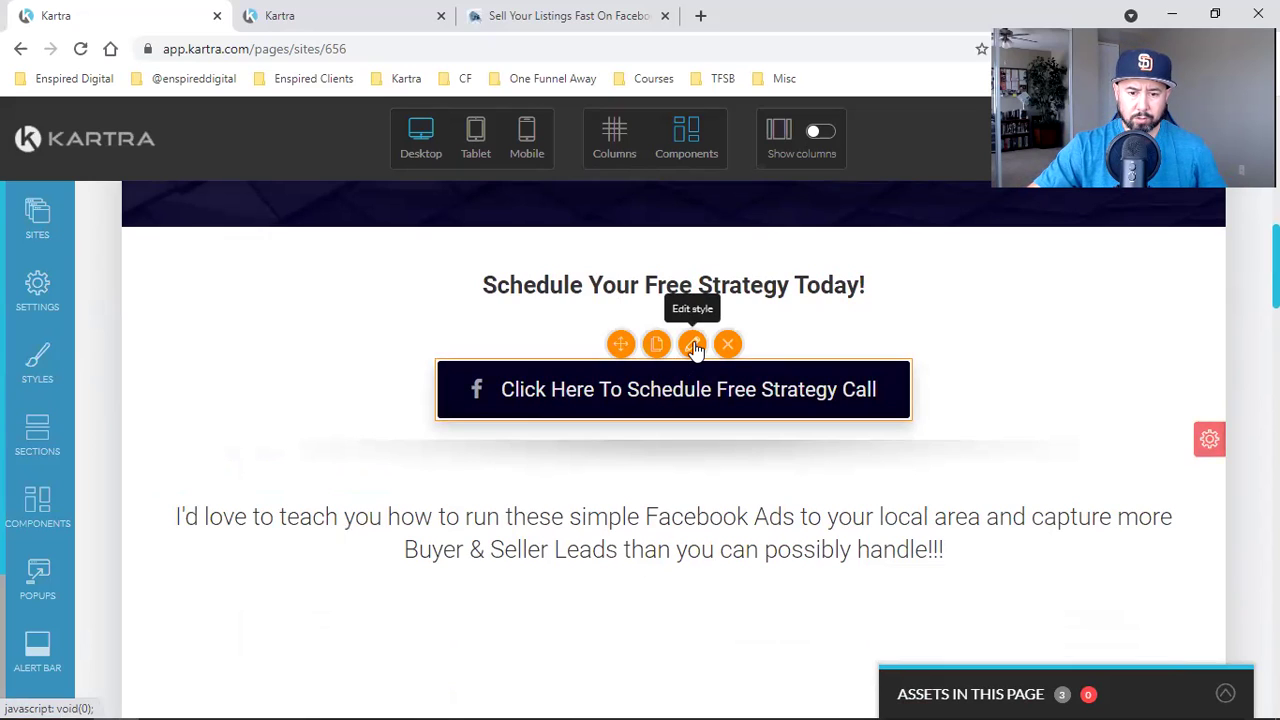
{"action": "scroll", "coordinate": [579, 581], "scroll_direction": "down", "scroll_amount": 2}
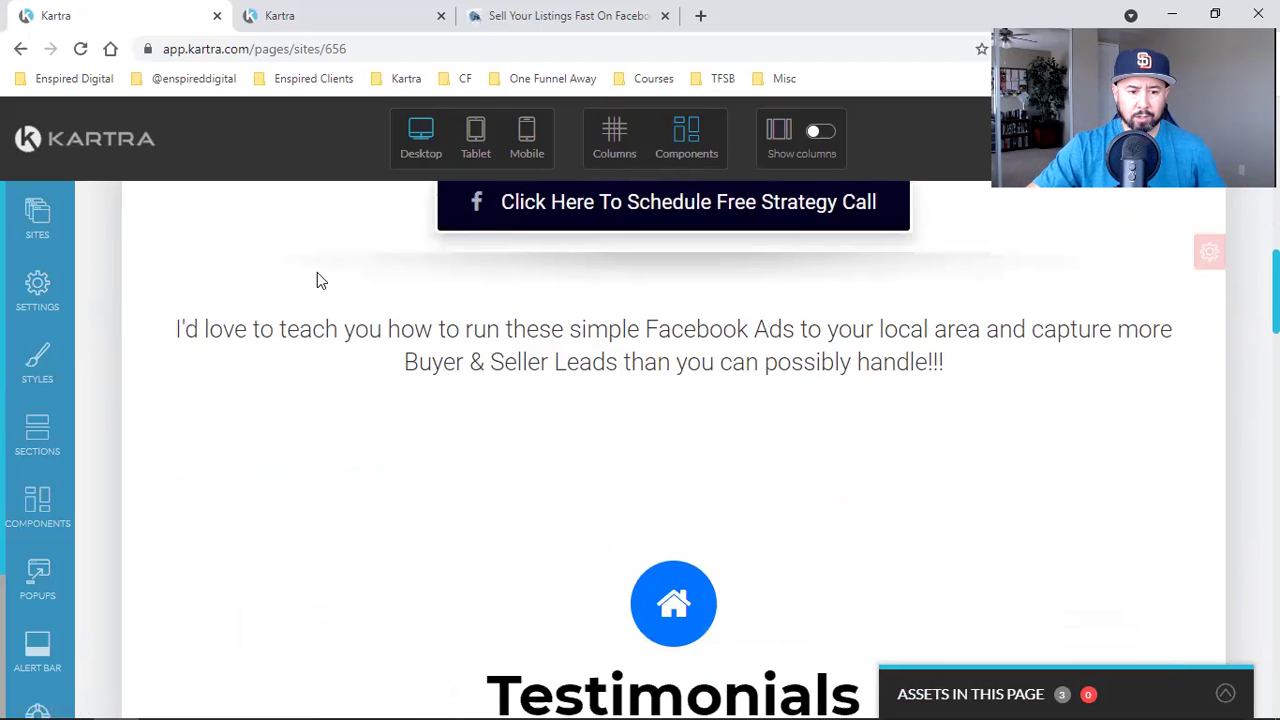
{"action": "scroll", "coordinate": [786, 420], "scroll_direction": "down", "scroll_amount": 15}
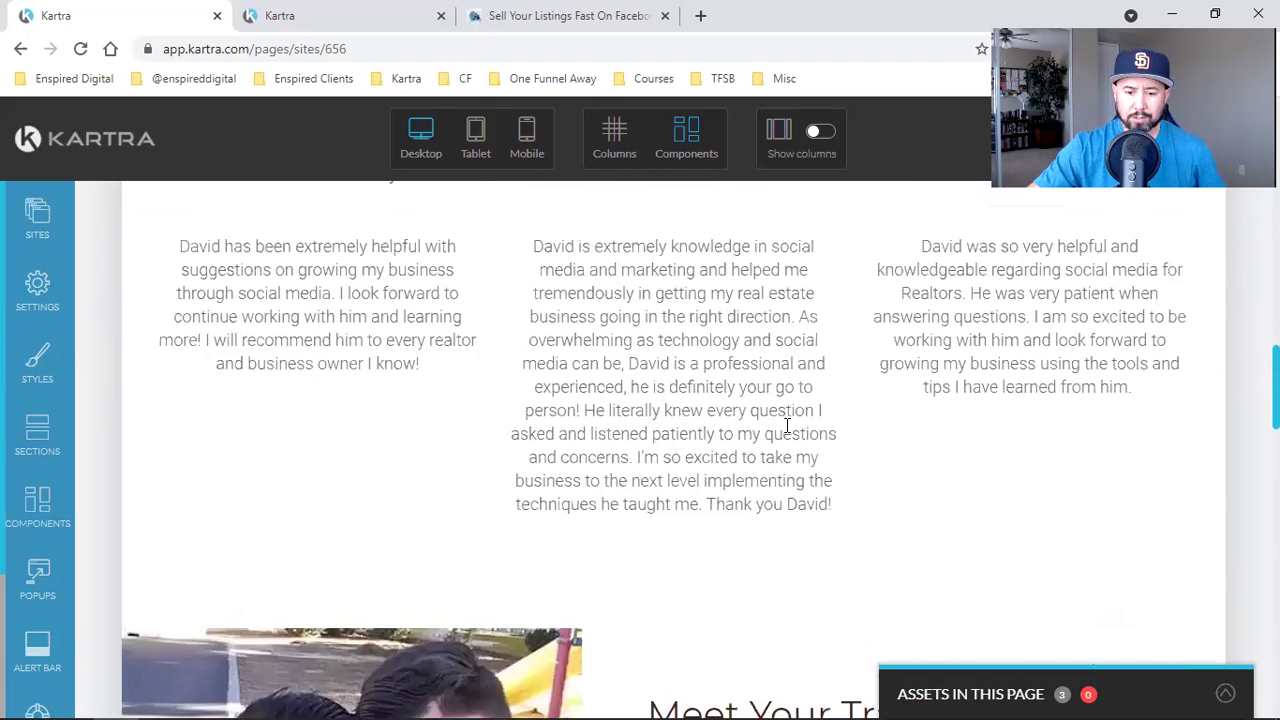
{"action": "scroll", "coordinate": [791, 426], "scroll_direction": "up", "scroll_amount": 10}
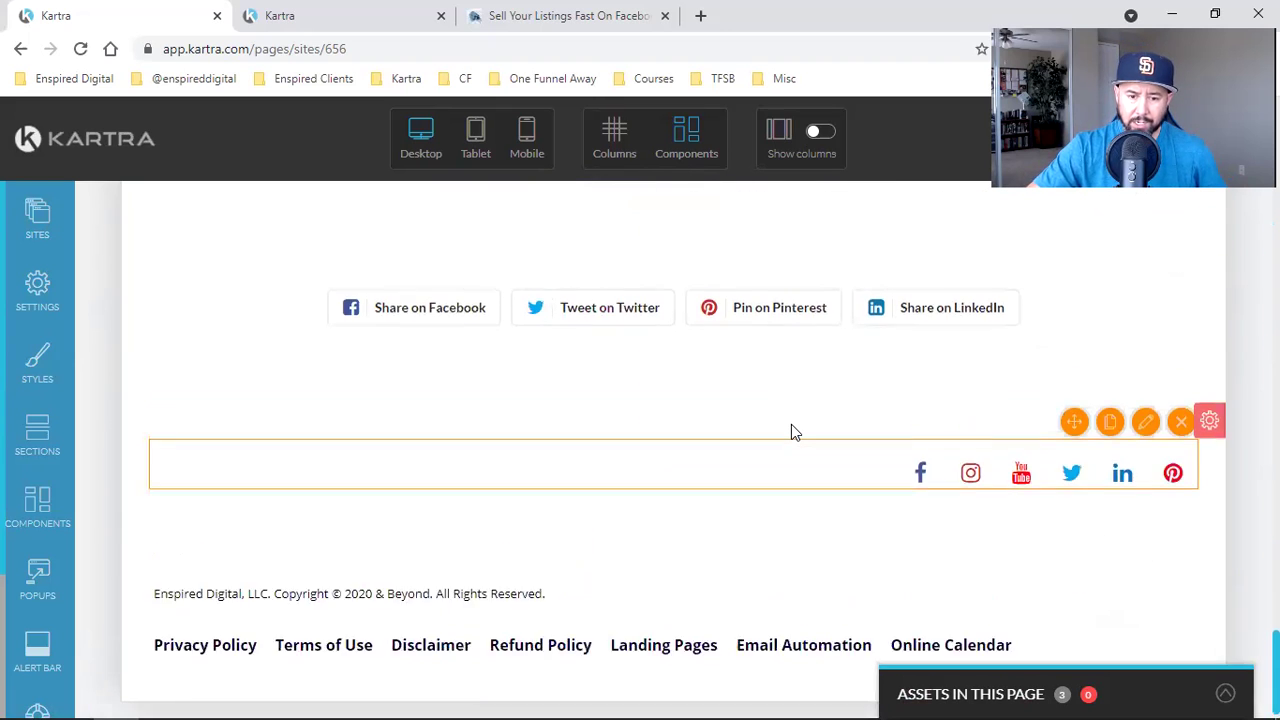
{"action": "scroll", "coordinate": [791, 432], "scroll_direction": "down", "scroll_amount": 8}
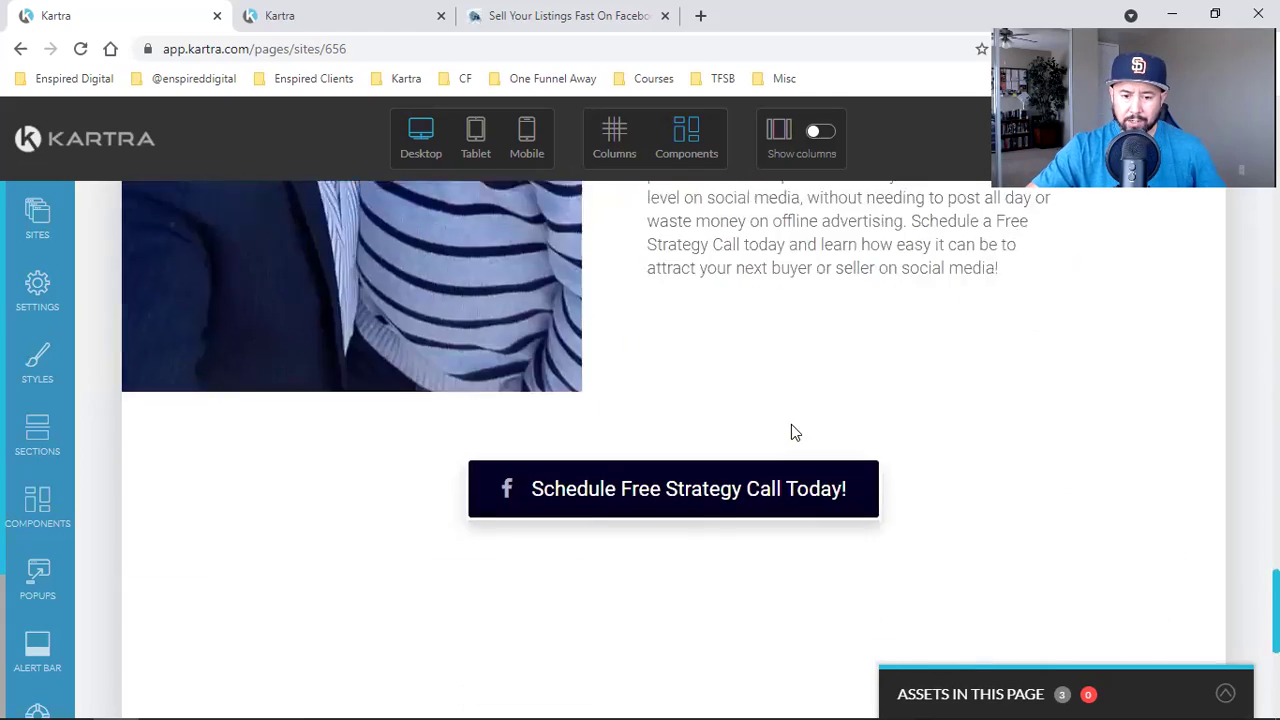
{"action": "scroll", "coordinate": [733, 340], "scroll_direction": "up", "scroll_amount": 15}
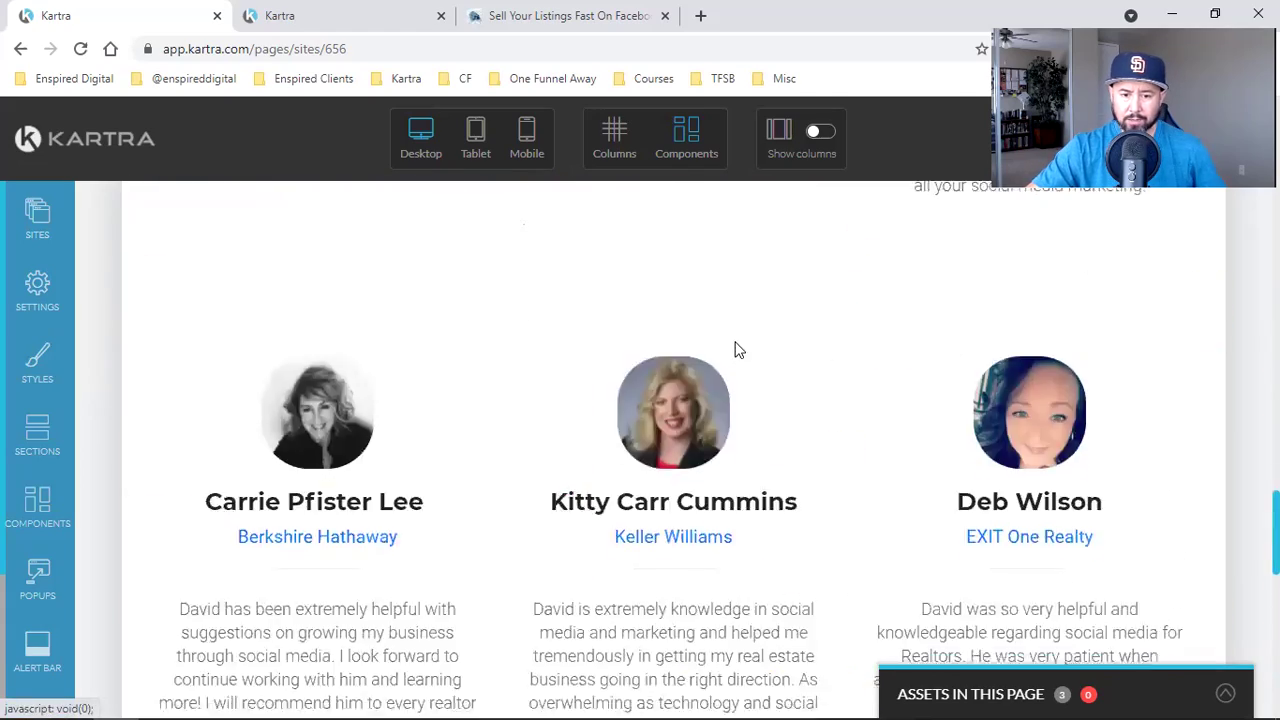
{"action": "scroll", "coordinate": [733, 456], "scroll_direction": "up", "scroll_amount": 4}
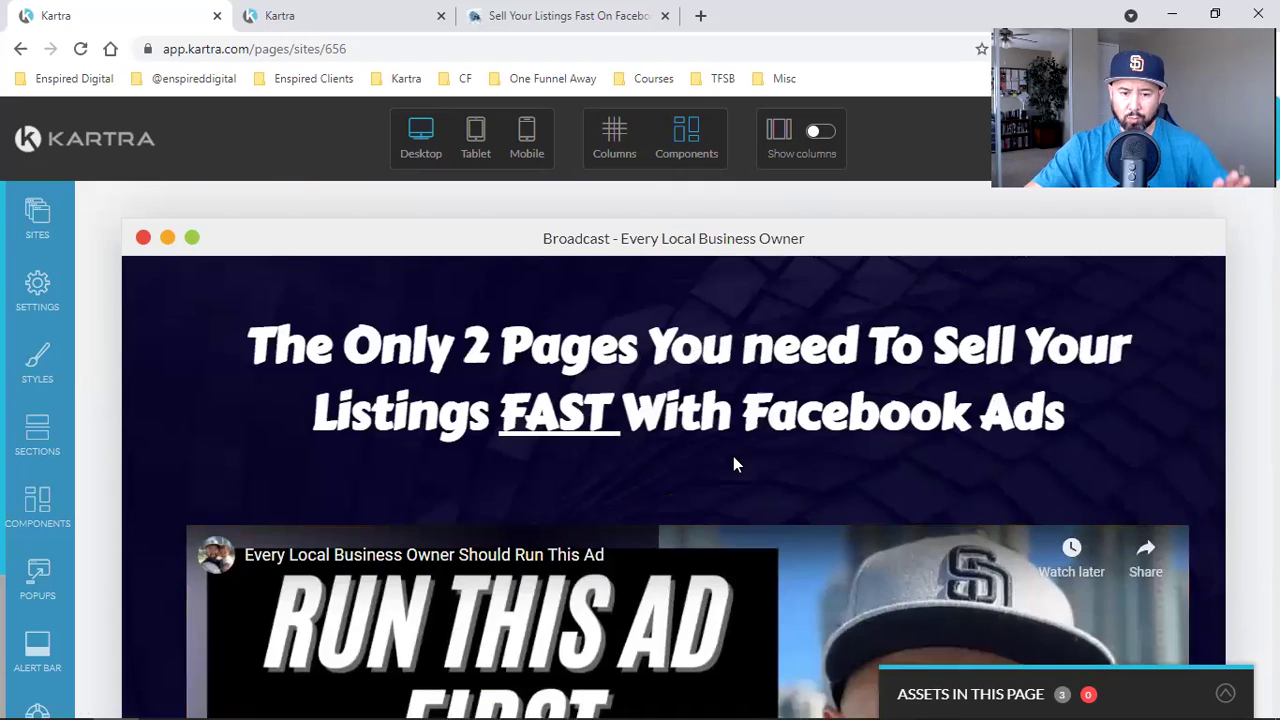
{"action": "scroll", "coordinate": [720, 456], "scroll_direction": "down", "scroll_amount": 7}
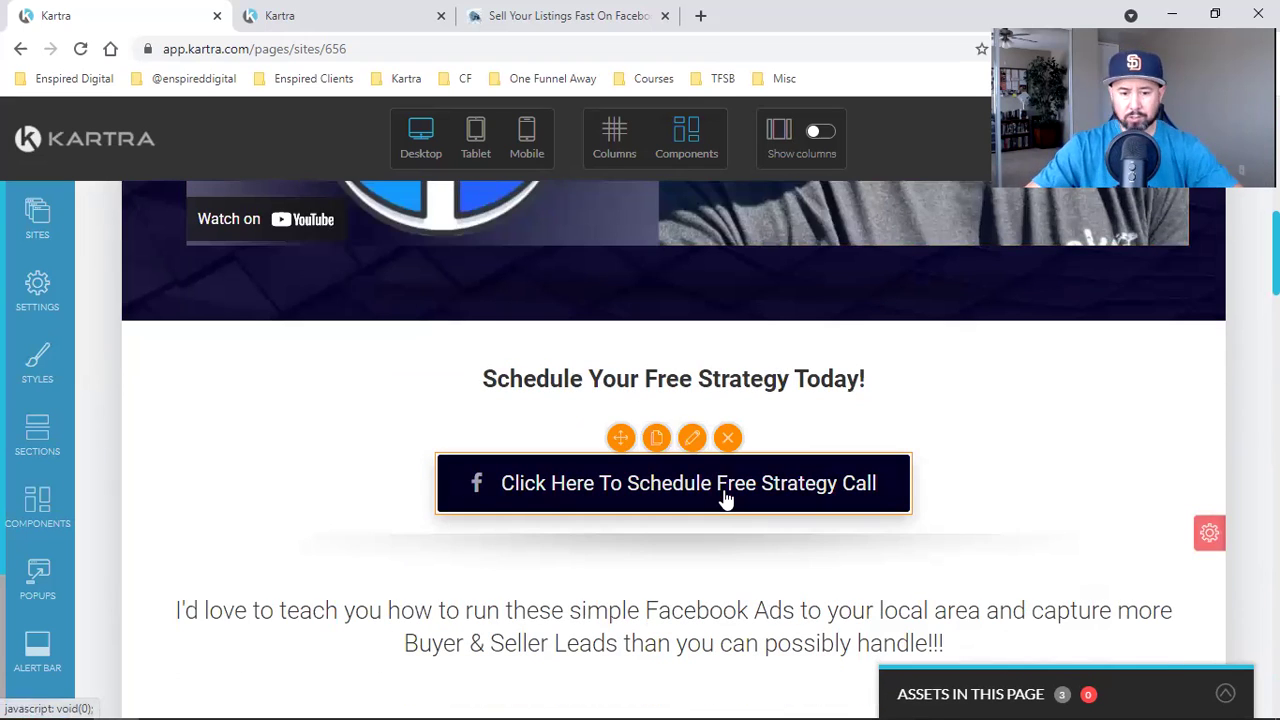
Replace the main headline above the video with "Run This Ad To Your Local Area ASAP!".
{"action": "scroll", "coordinate": [726, 500], "scroll_direction": "up", "scroll_amount": 7}
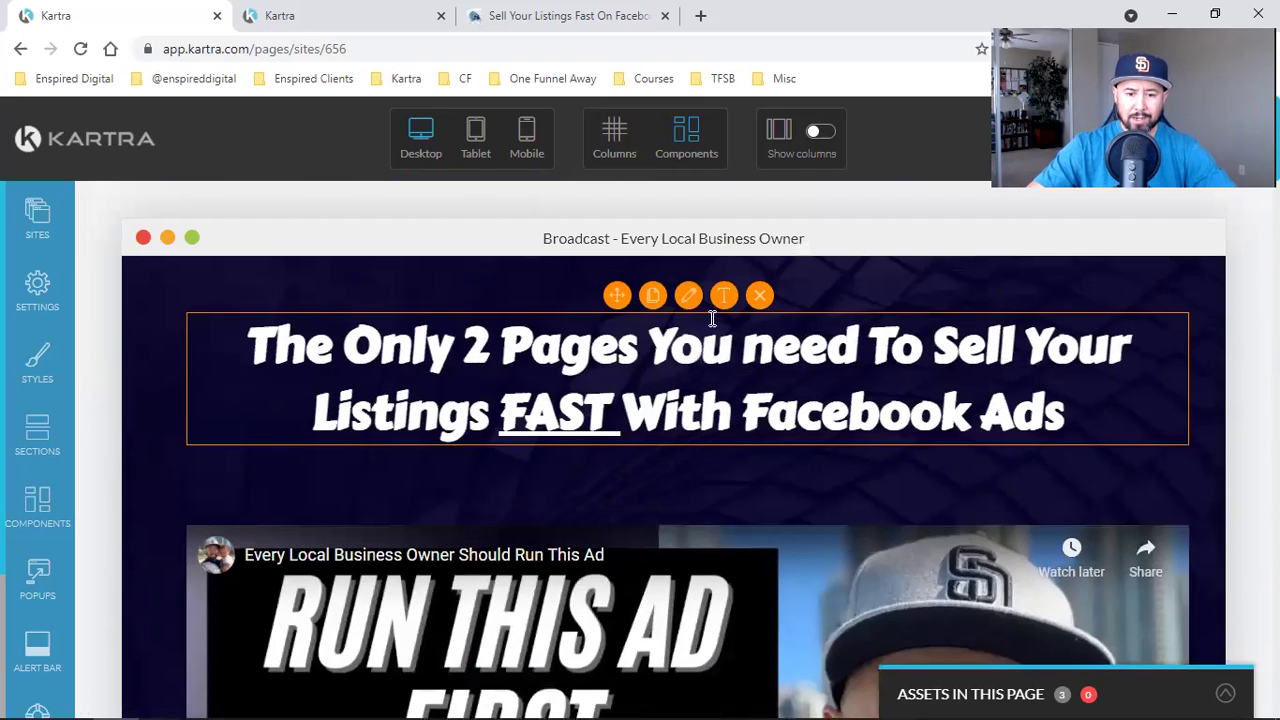
{"action": "left_click", "coordinate": [723, 294]}
{"action": "scroll", "coordinate": [718, 340], "scroll_direction": "down", "scroll_amount": 1}
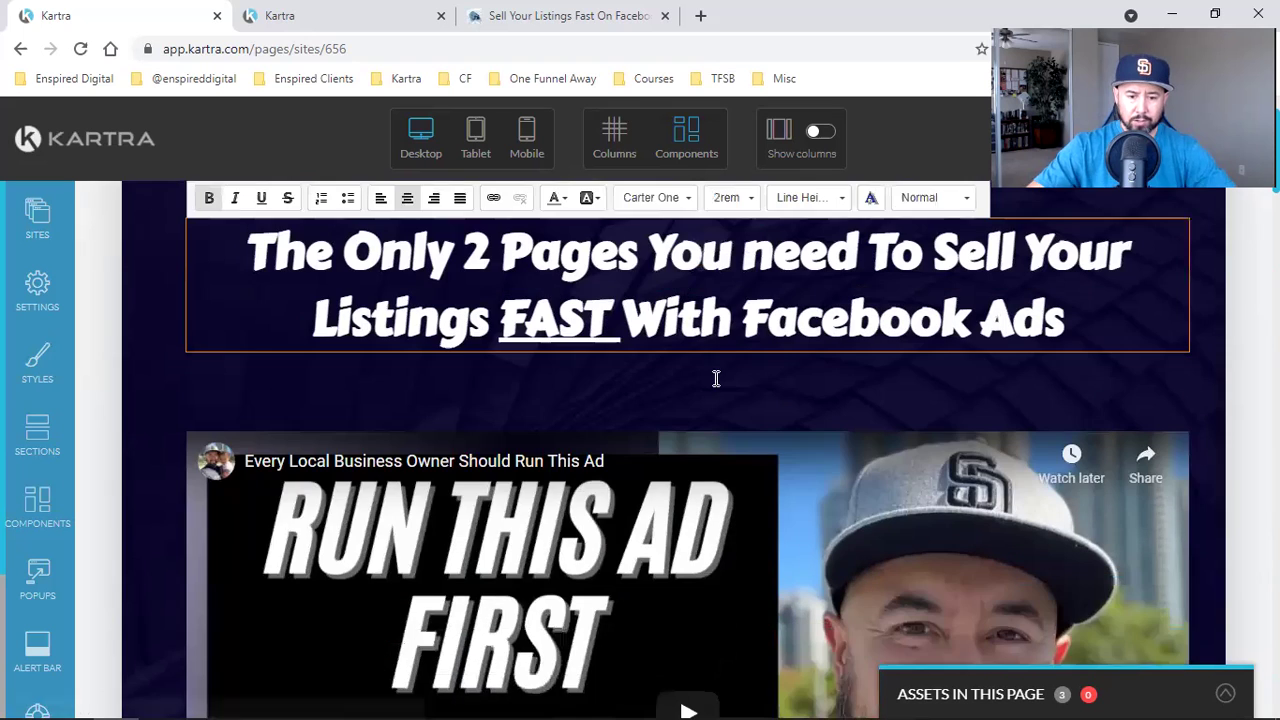
{"action": "triple_click", "coordinate": [703, 316]}
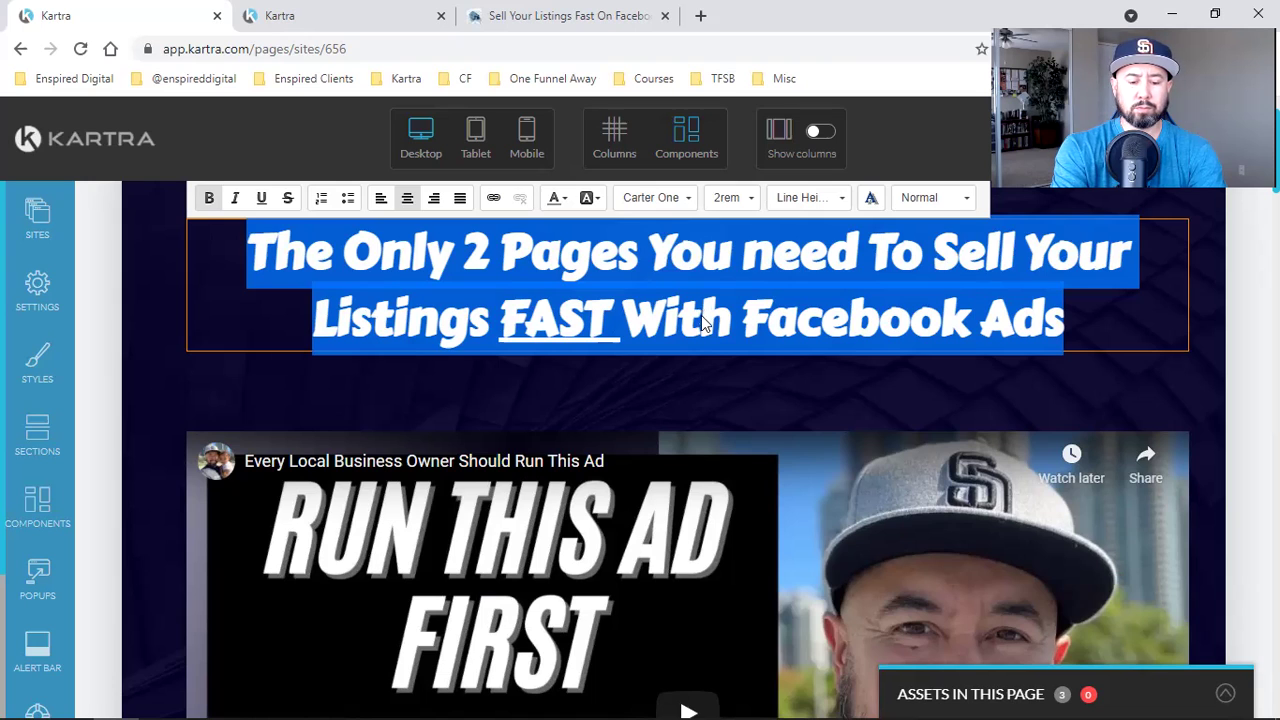
{"action": "type", "text": "Run This Ad To Your Locsc"}
{"action": "key", "text": "BackSpace"}
{"action": "key", "text": "BackSpace"}
{"action": "type", "text": "al Area ASAP!"}
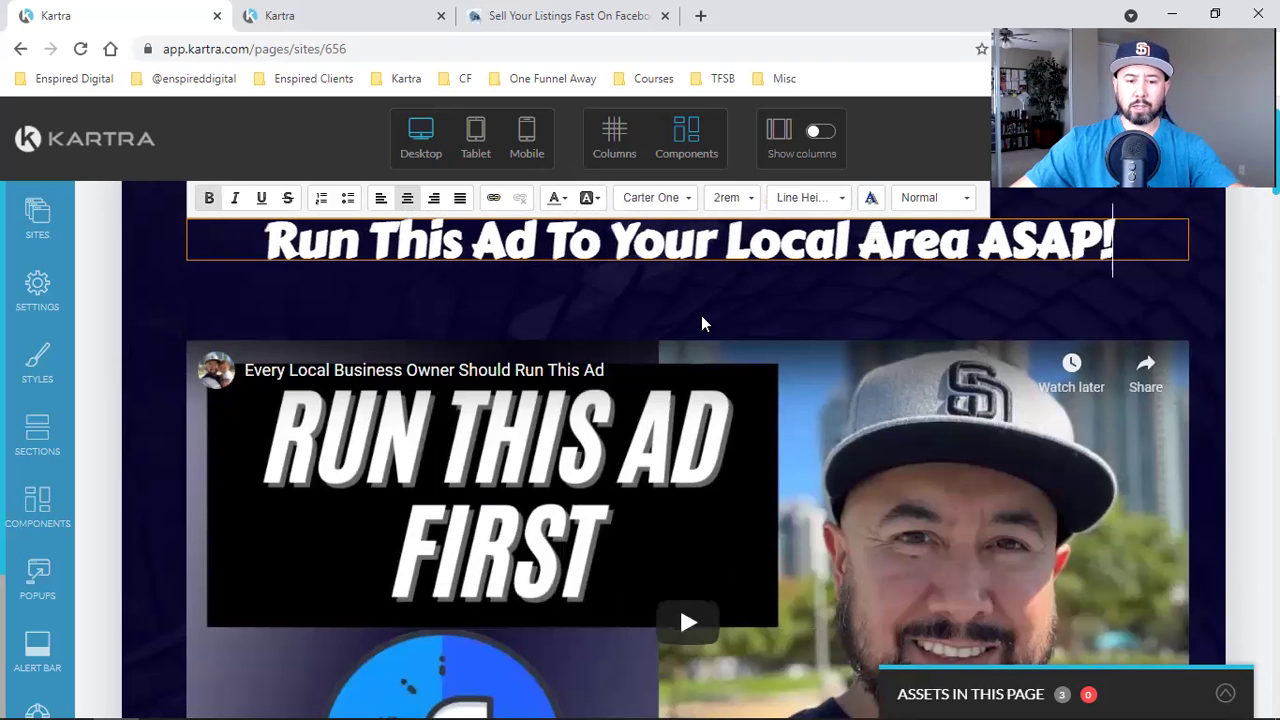
{"action": "scroll", "coordinate": [750, 418], "scroll_direction": "down", "scroll_amount": 7}
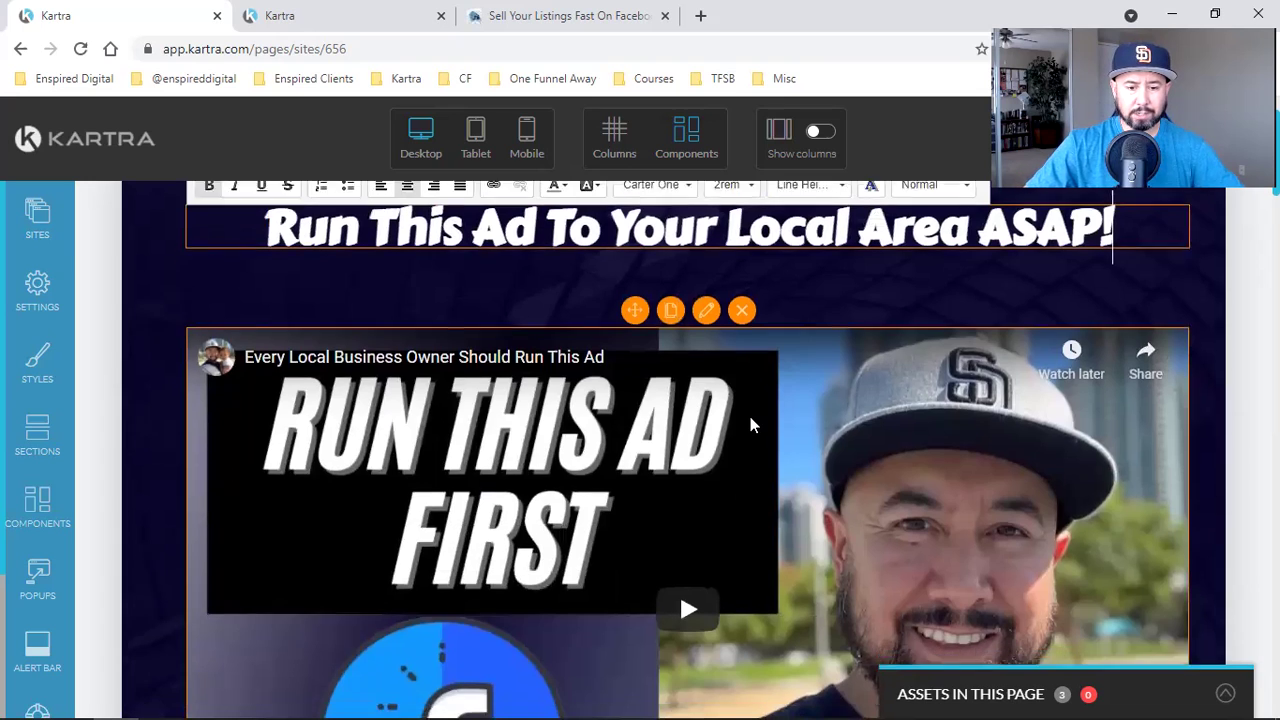
{"action": "scroll", "coordinate": [752, 424], "scroll_direction": "up", "scroll_amount": 15}
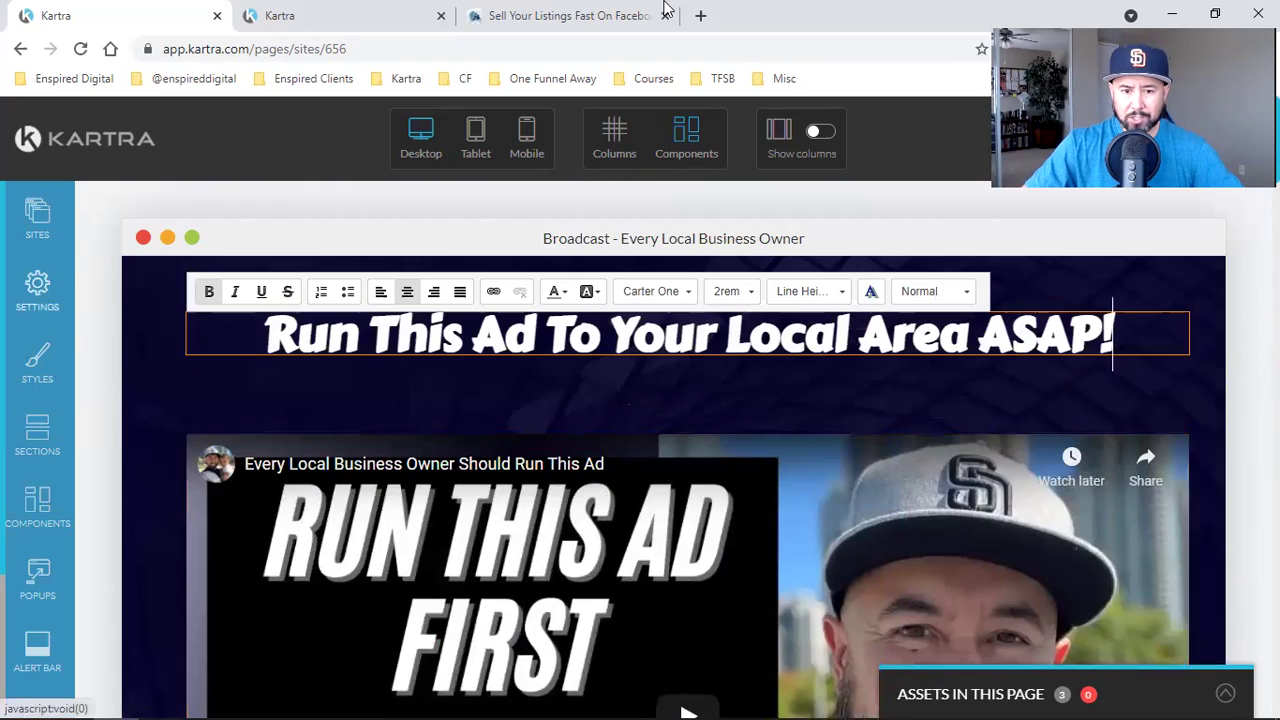
Save the progress of the edited "Broadcast - Every Local Business Owner" page.
{"action": "scroll", "coordinate": [652, 316], "scroll_direction": "down", "scroll_amount": 10}
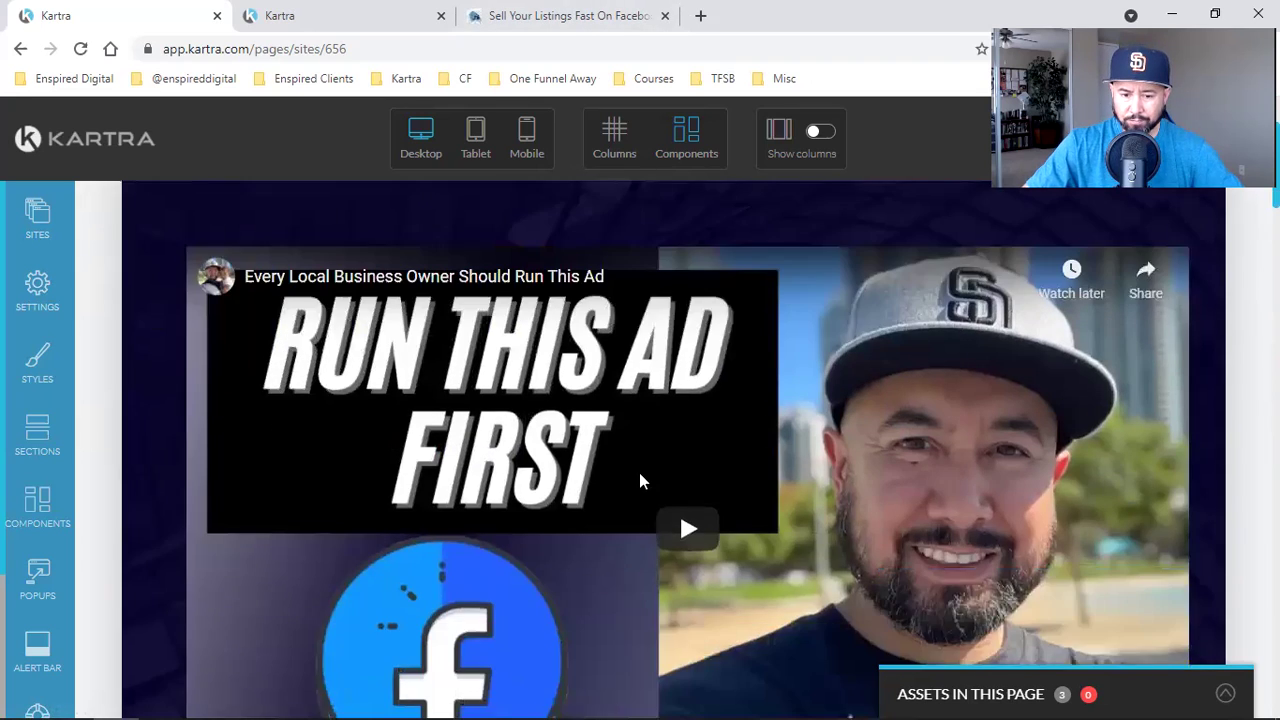
{"action": "scroll", "coordinate": [640, 455], "scroll_direction": "up", "scroll_amount": 3}
{"action": "scroll", "coordinate": [615, 420], "scroll_direction": "down", "scroll_amount": 15}
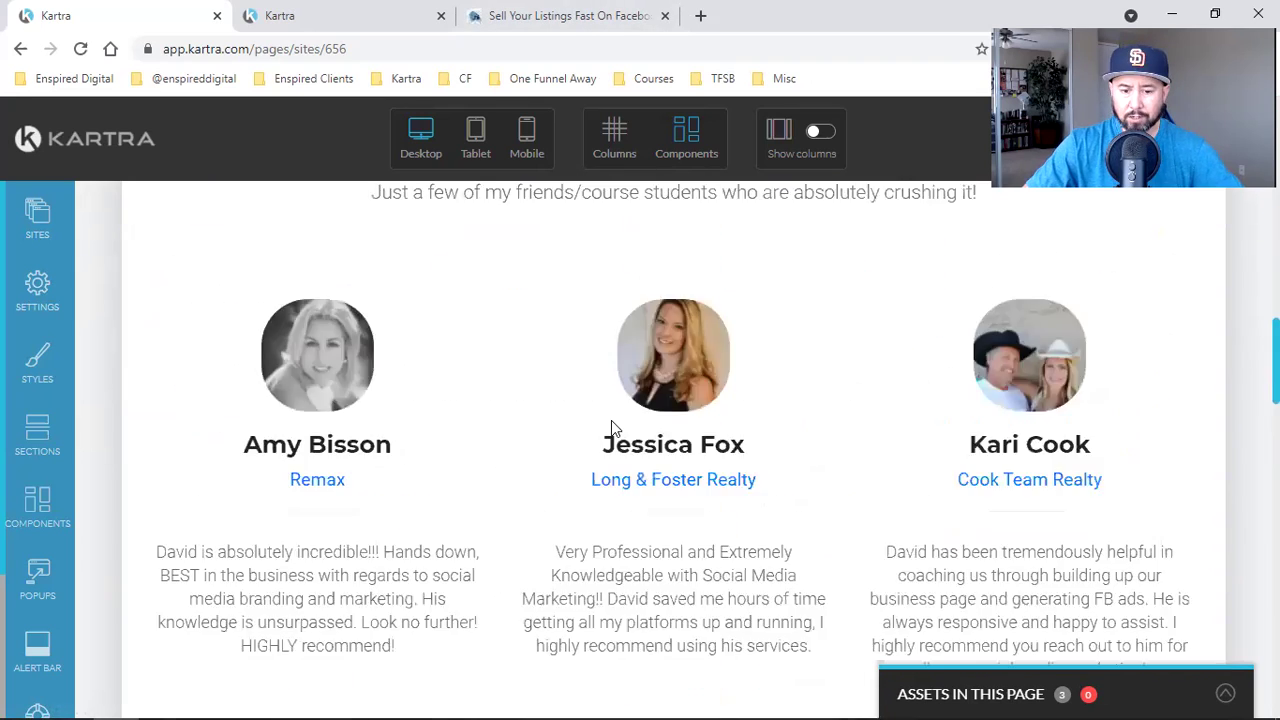
{"action": "scroll", "coordinate": [922, 450], "scroll_direction": "up", "scroll_amount": 20}
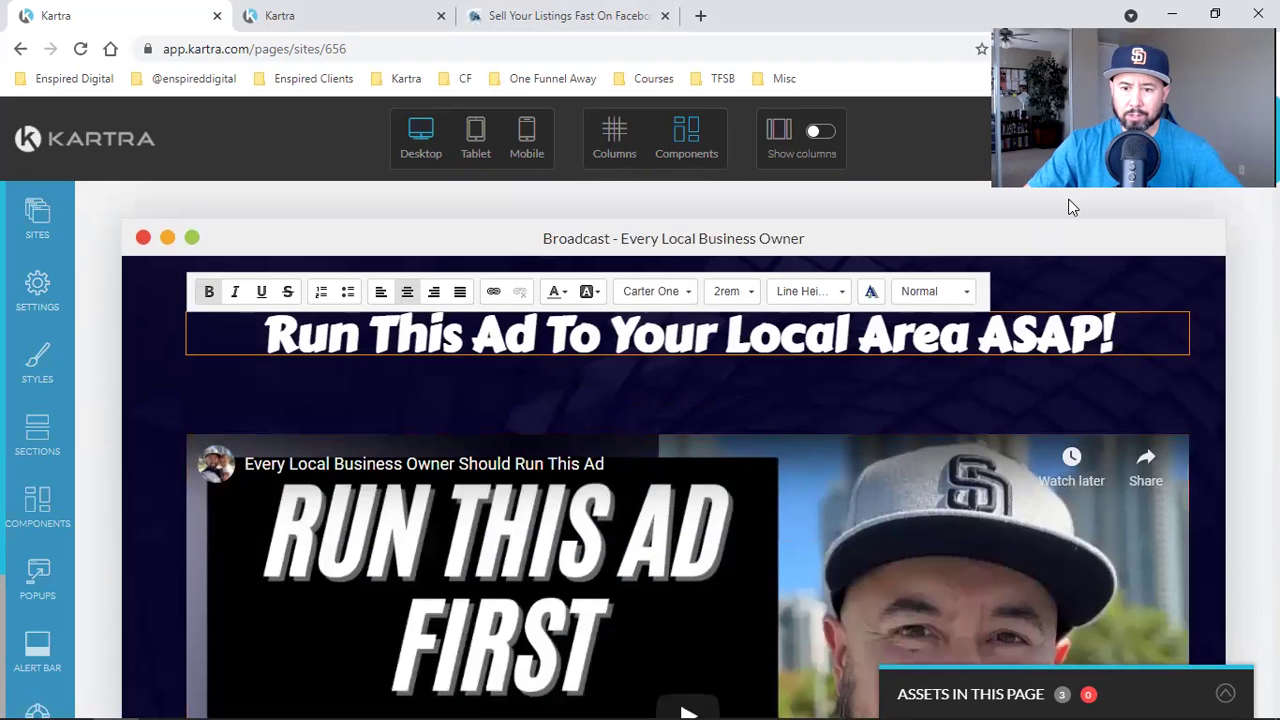
{"action": "left_click", "coordinate": [1198, 145]}
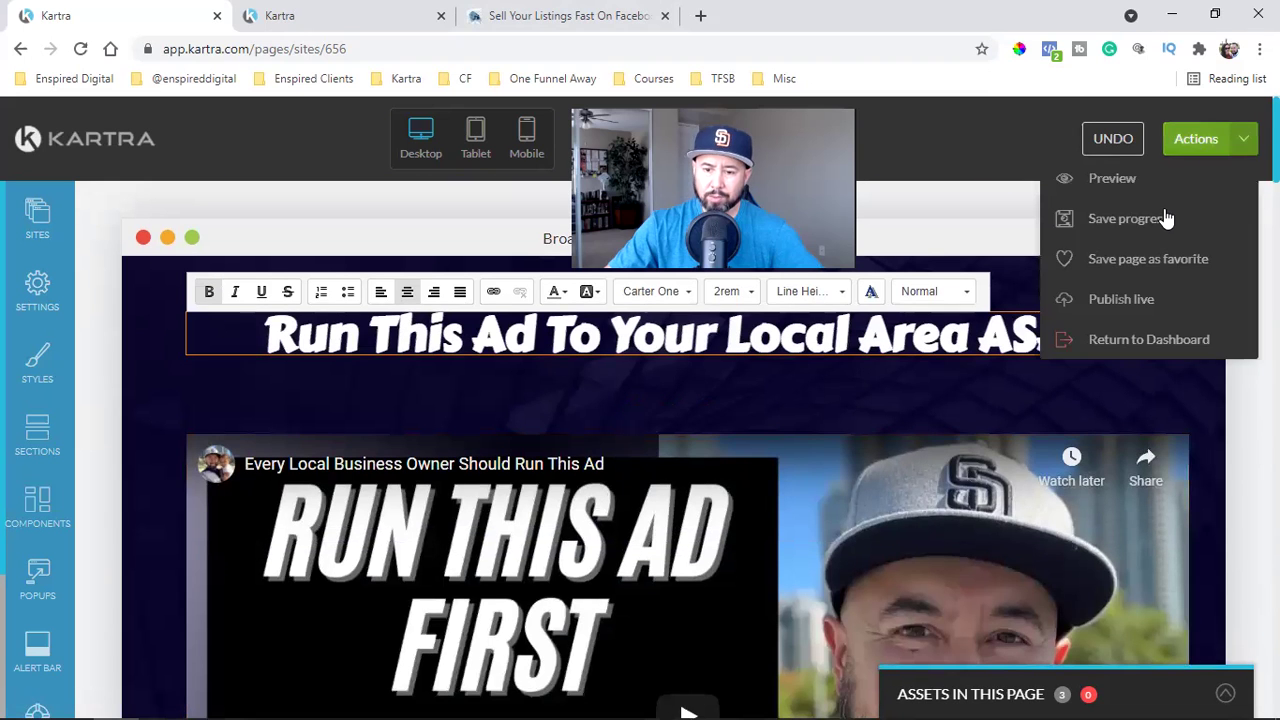
{"action": "left_click", "coordinate": [1163, 214]}
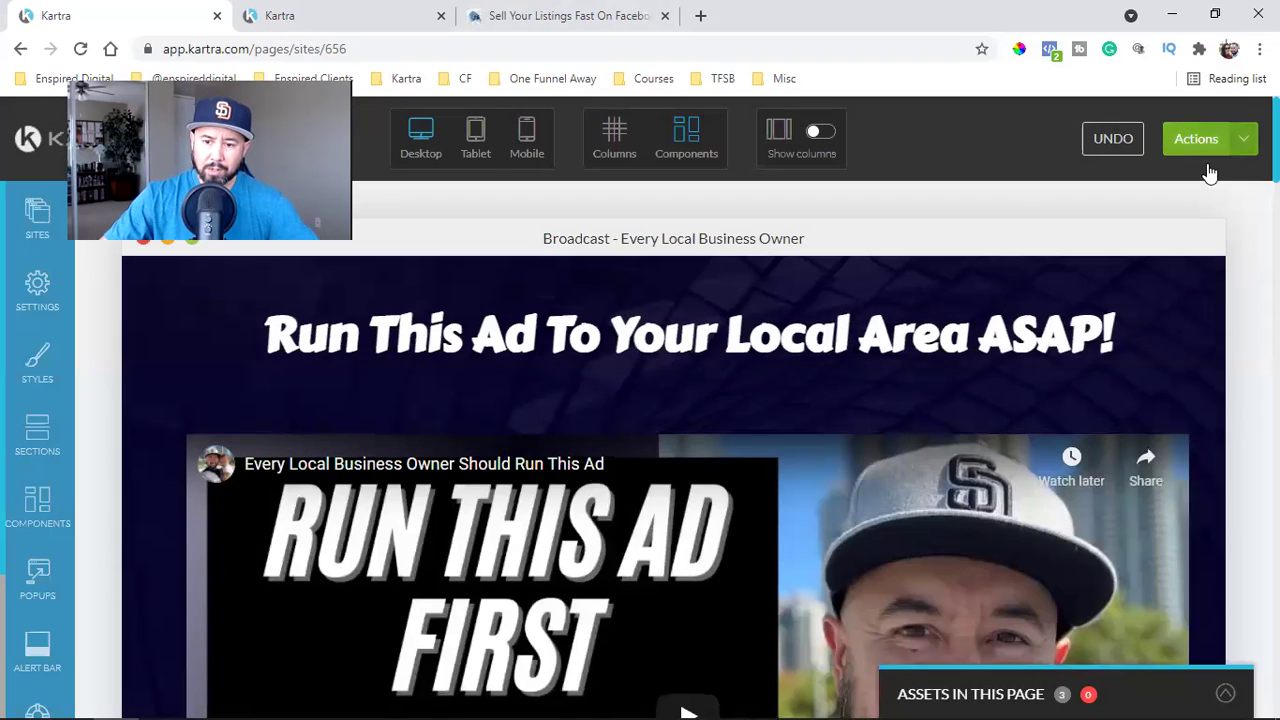
{"action": "left_click", "coordinate": [1207, 150]}
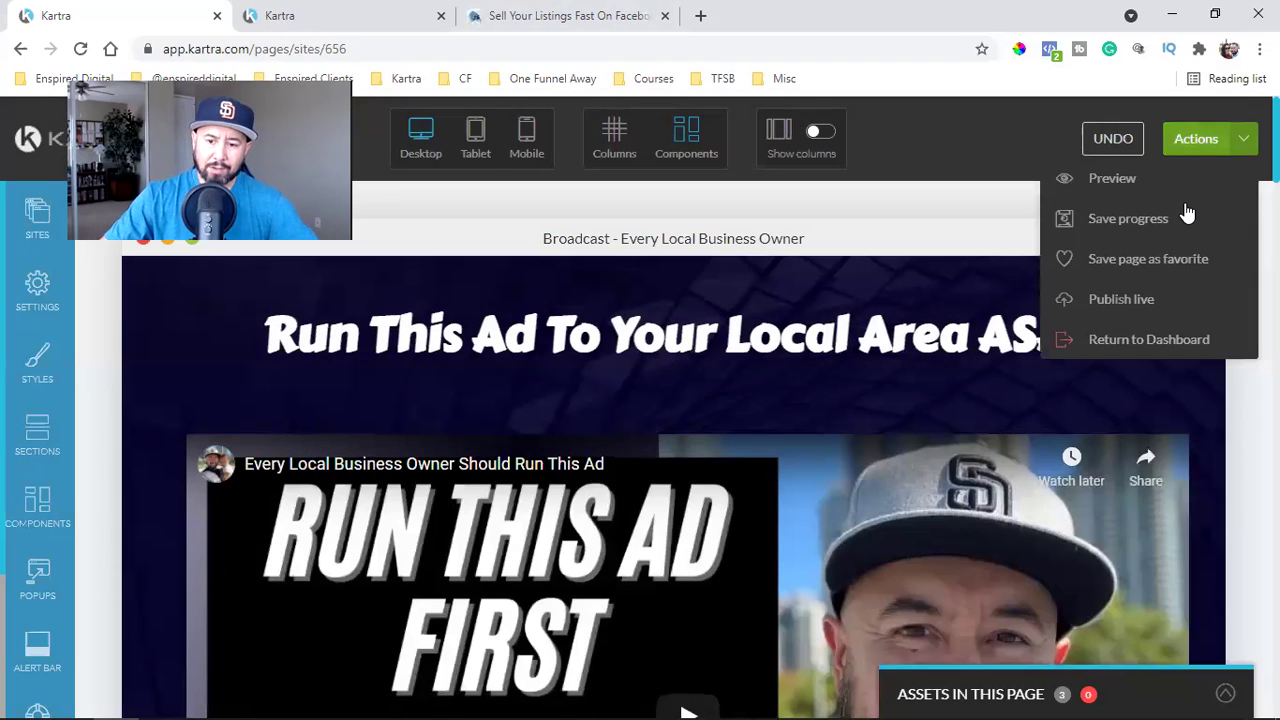
{"action": "left_click", "coordinate": [1118, 302]}
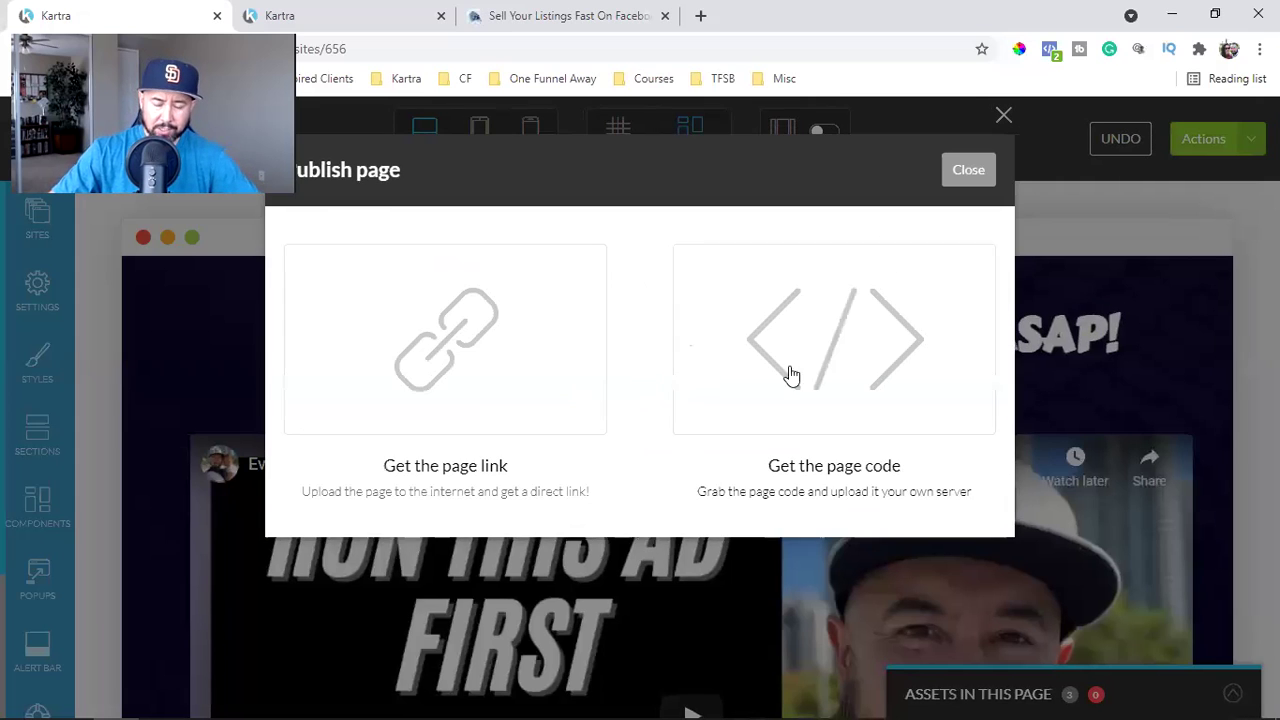
{"action": "left_click", "coordinate": [428, 348]}
{"action": "left_click", "coordinate": [970, 600]}
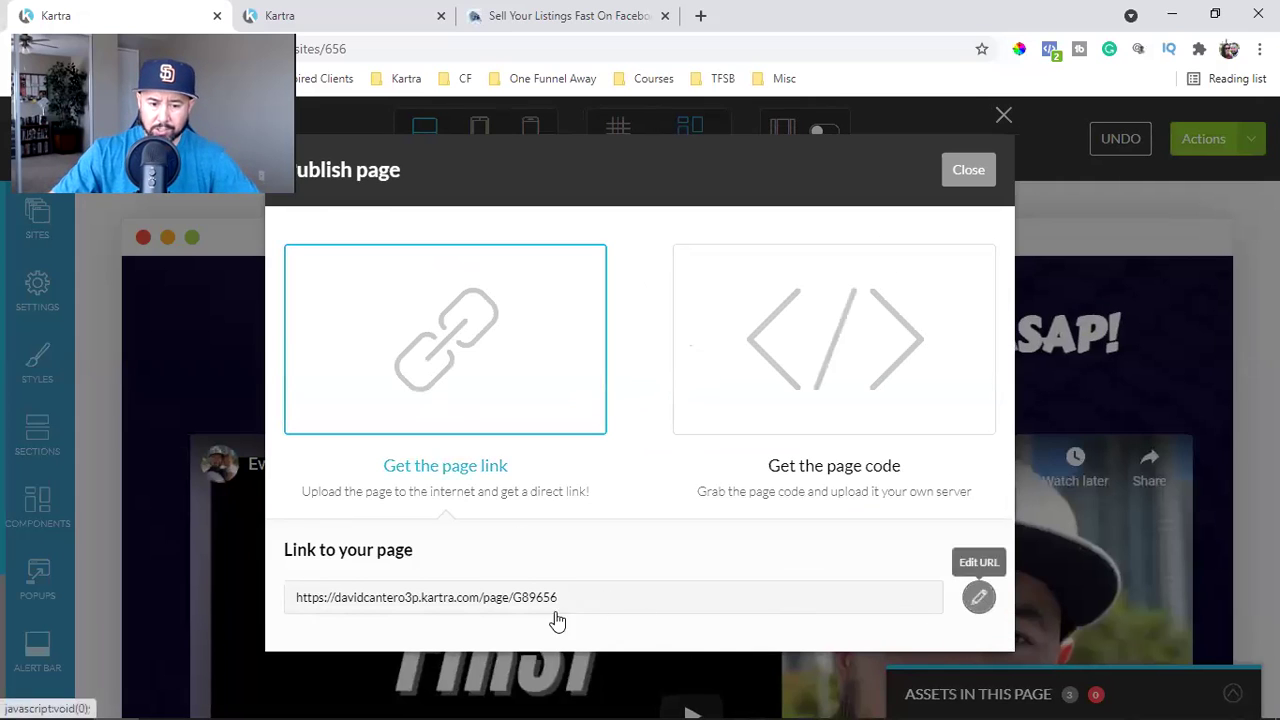
{"action": "left_click", "coordinate": [400, 598]}
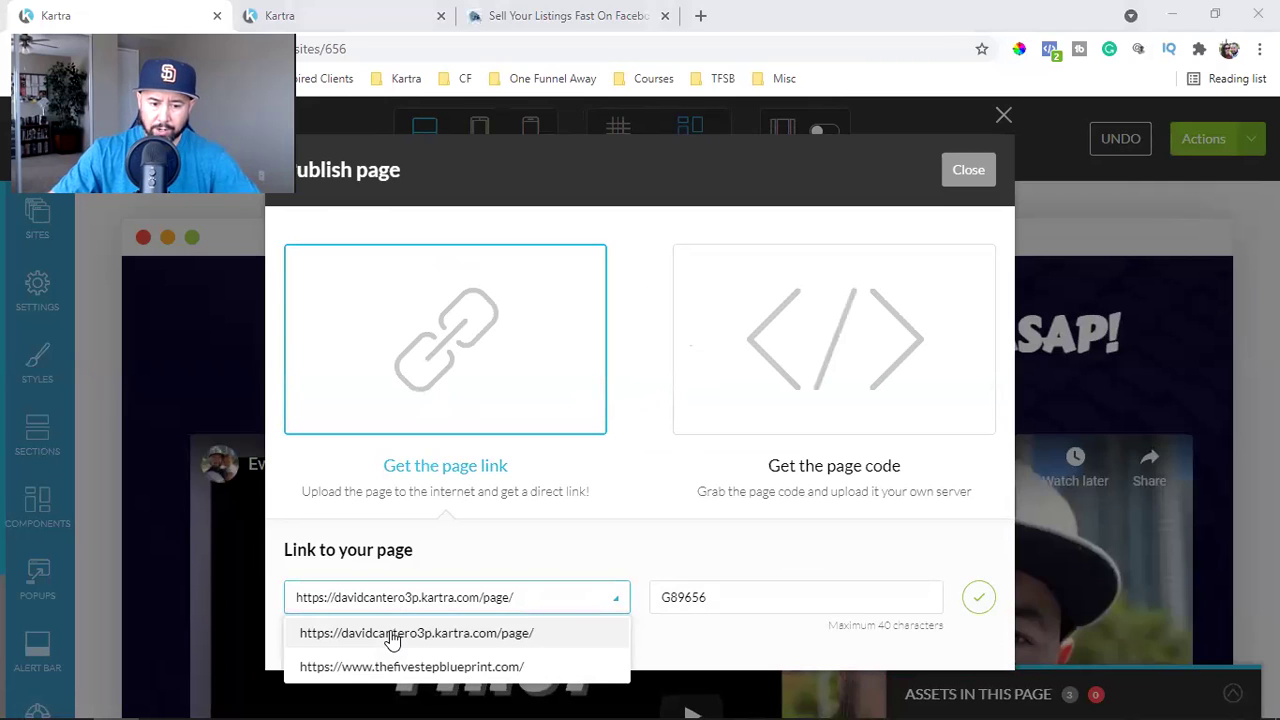
{"action": "key", "text": "Down"}
{"action": "key", "text": "Return"}
{"action": "left_click", "coordinate": [656, 598]}
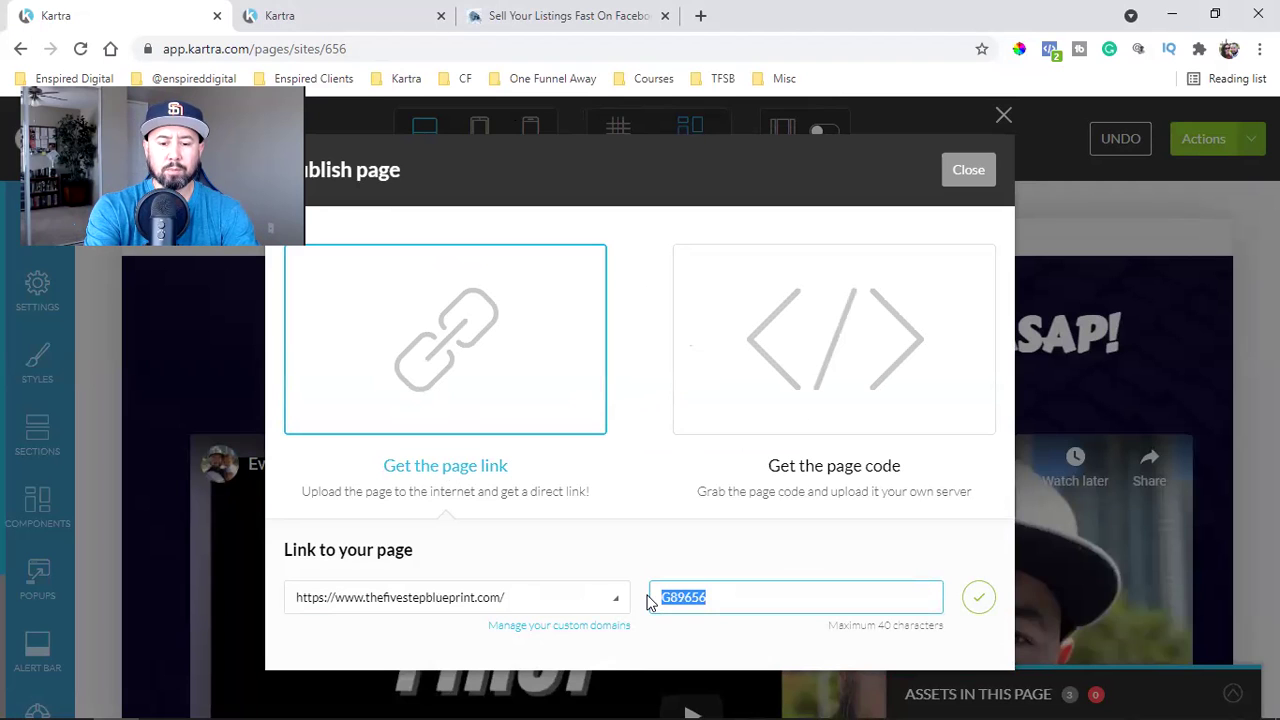
{"action": "left_click", "coordinate": [953, 189]}
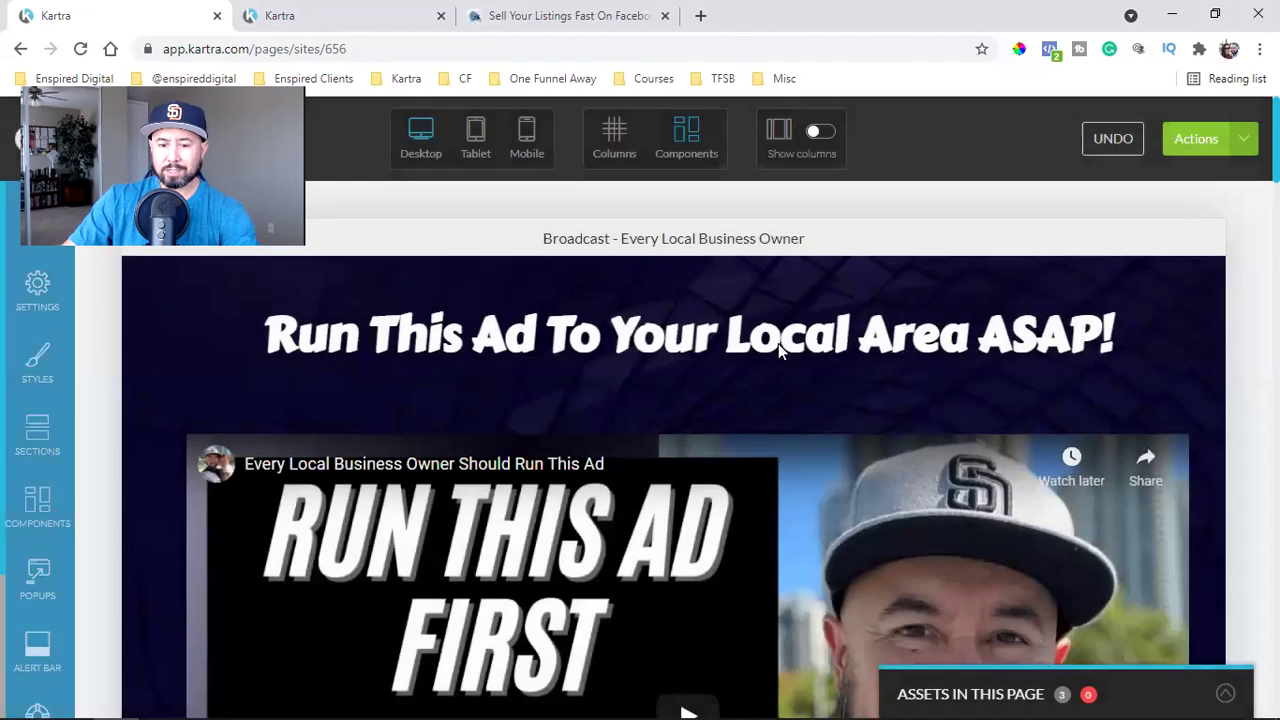
{"action": "mouse_move", "coordinate": [480, 343]}
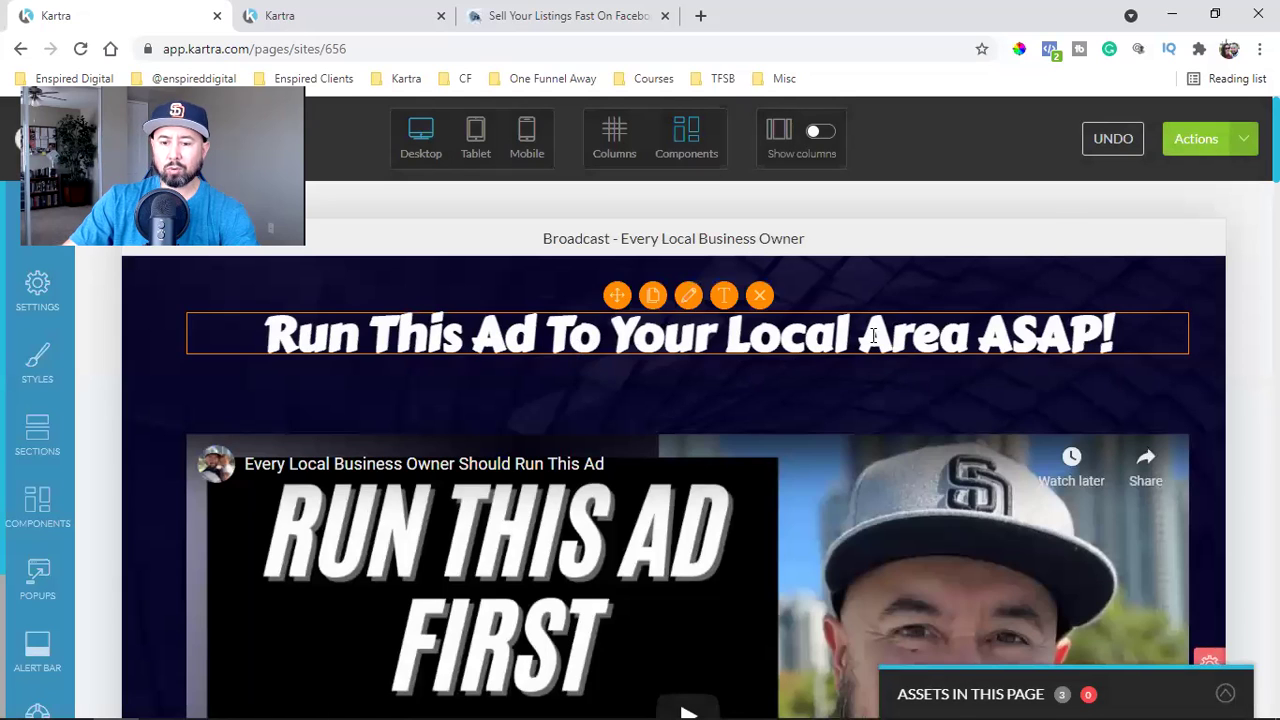
{"action": "left_click", "coordinate": [1232, 138]}
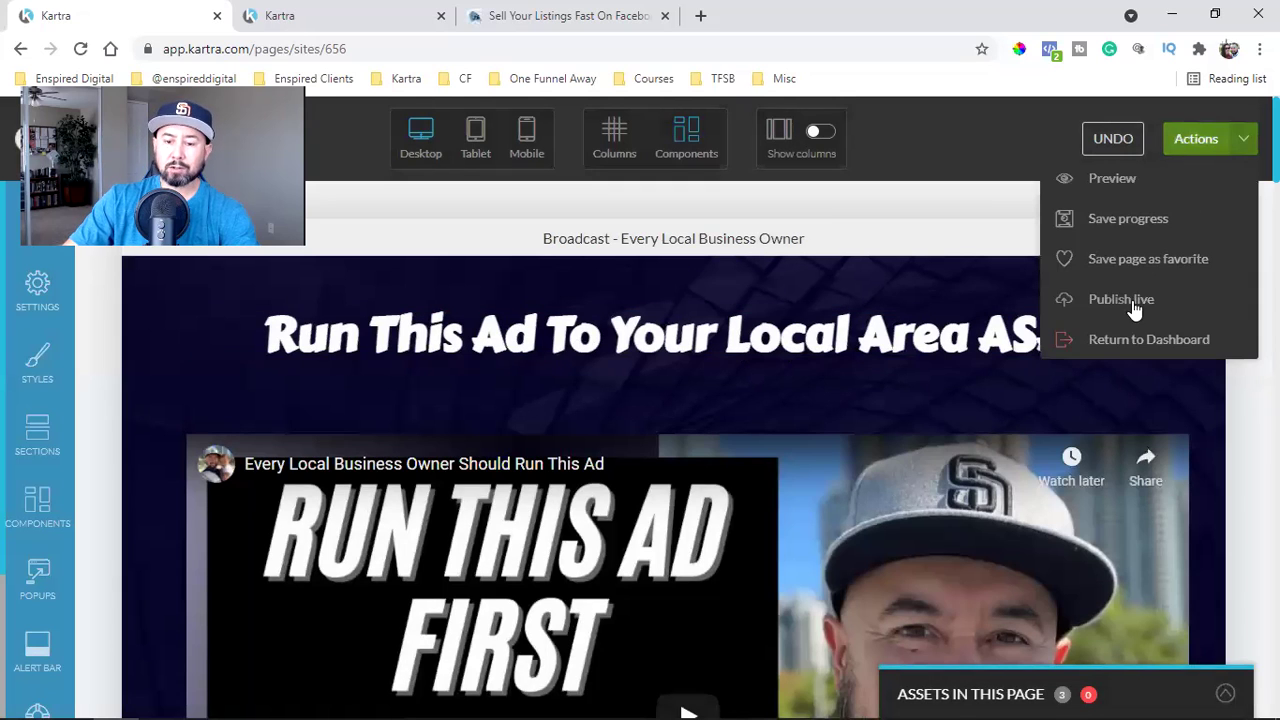
{"action": "left_click", "coordinate": [1132, 302]}
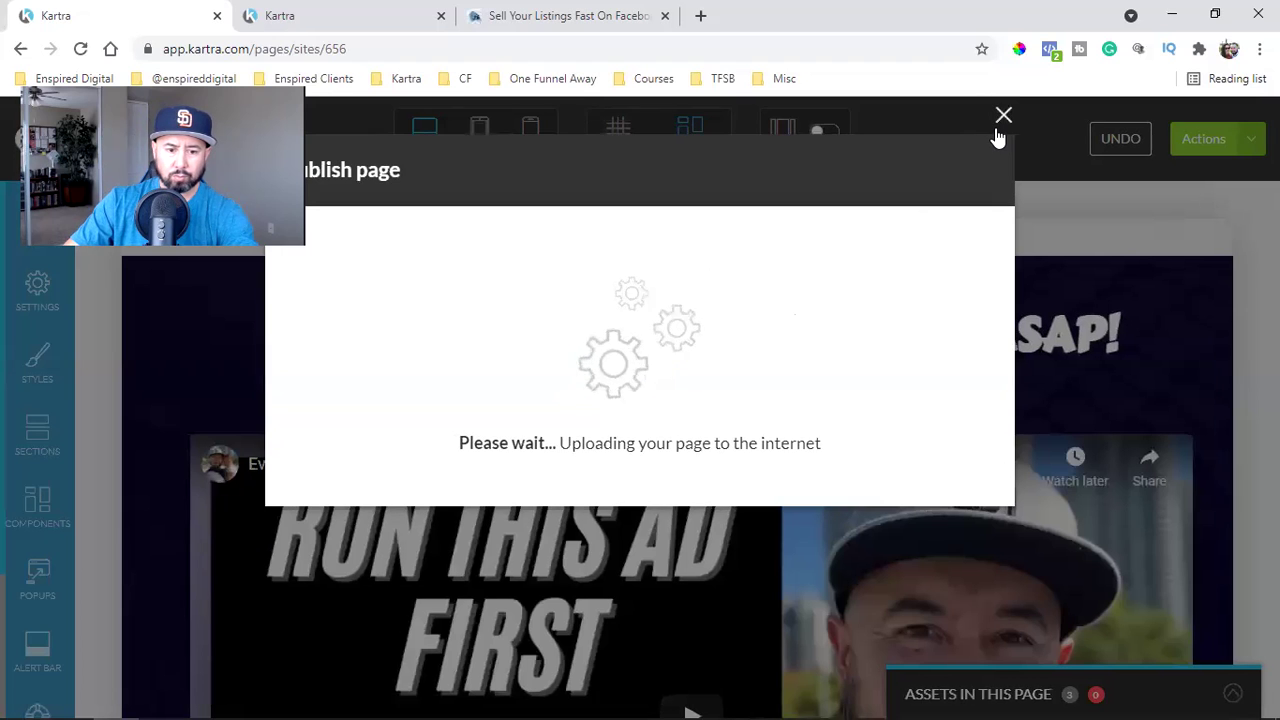
{"action": "left_click", "coordinate": [996, 129]}
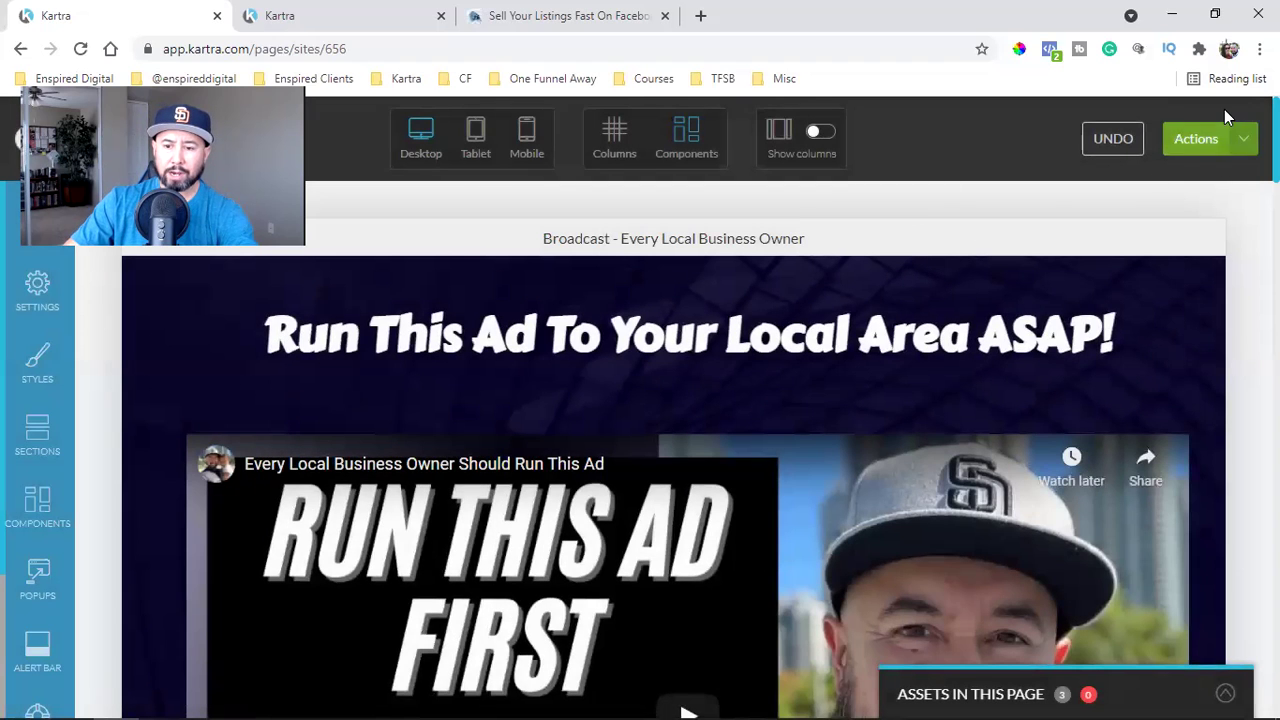
{"action": "left_click", "coordinate": [1200, 139]}
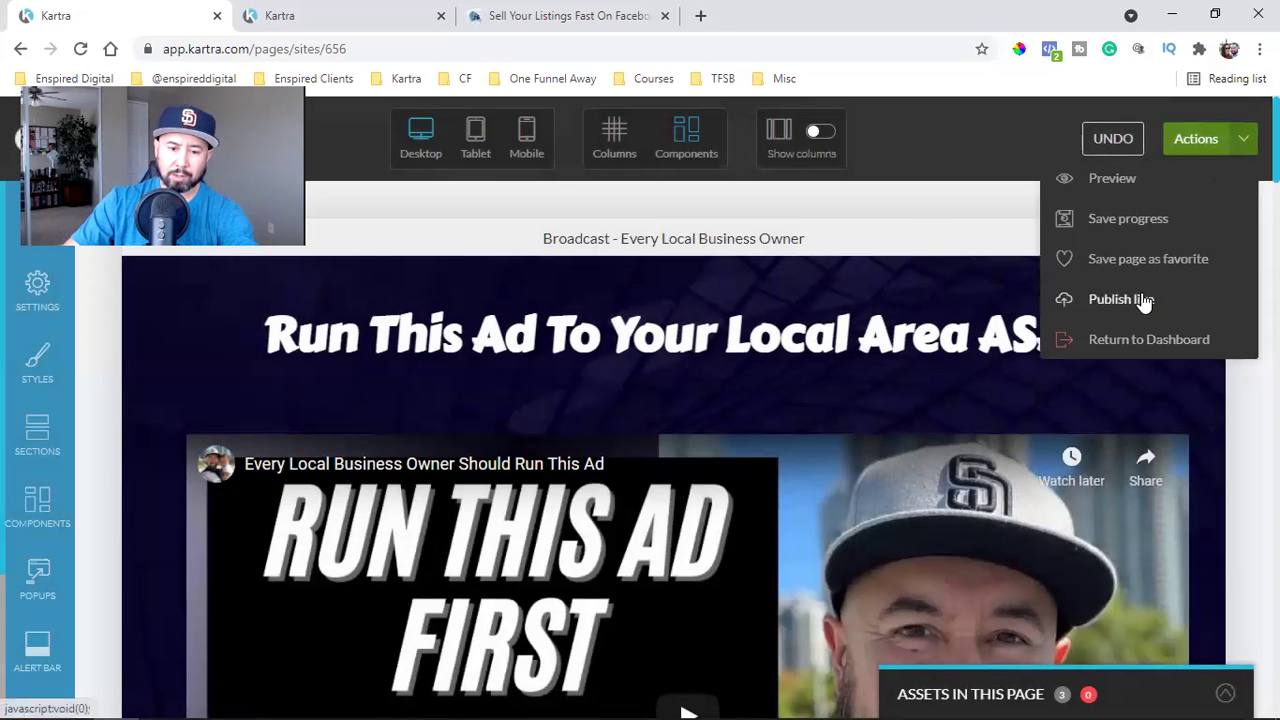
{"action": "left_click", "coordinate": [1143, 301]}
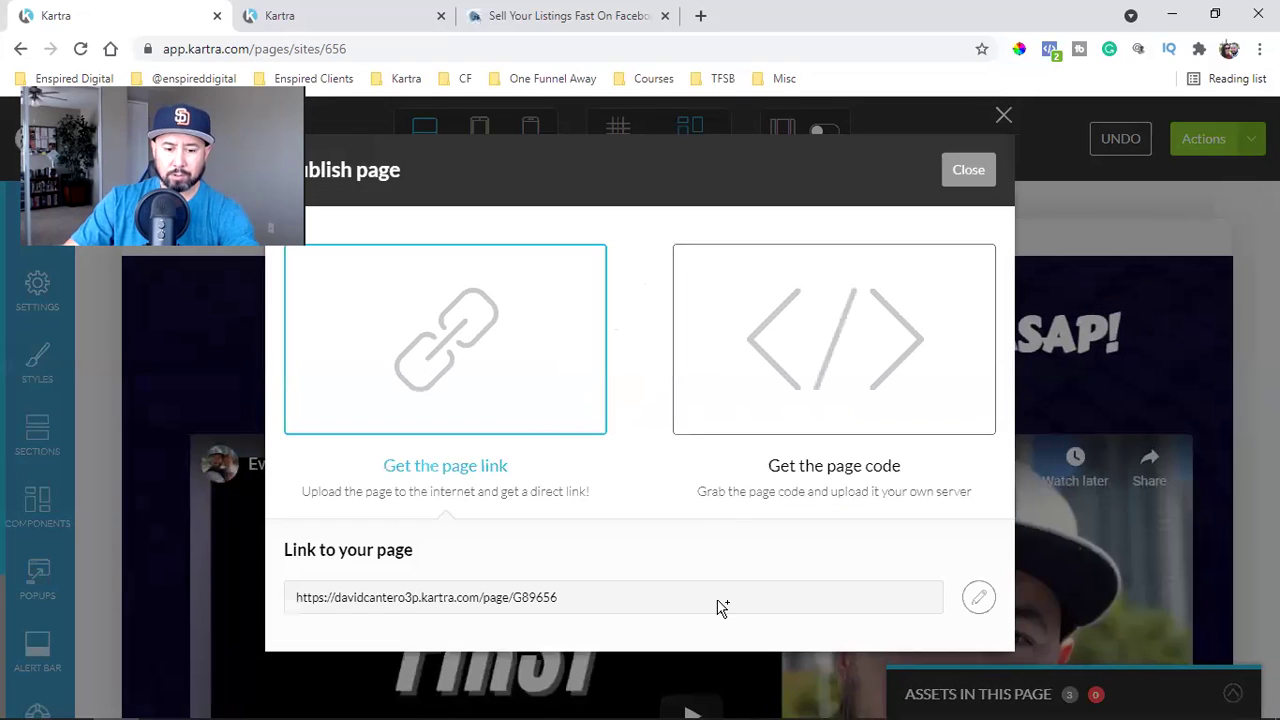
{"action": "left_click", "coordinate": [957, 600]}
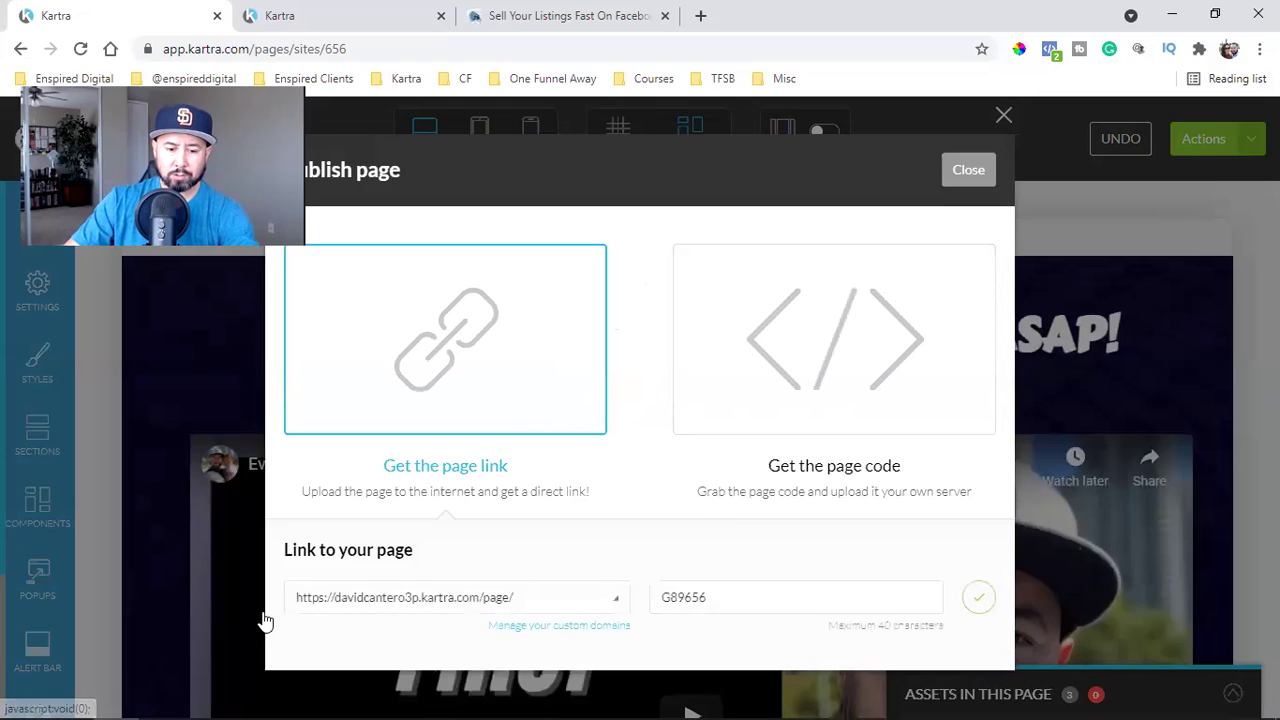
{"action": "left_click", "coordinate": [314, 606]}
{"action": "left_click", "coordinate": [330, 665]}
{"action": "double_click", "coordinate": [694, 592]}
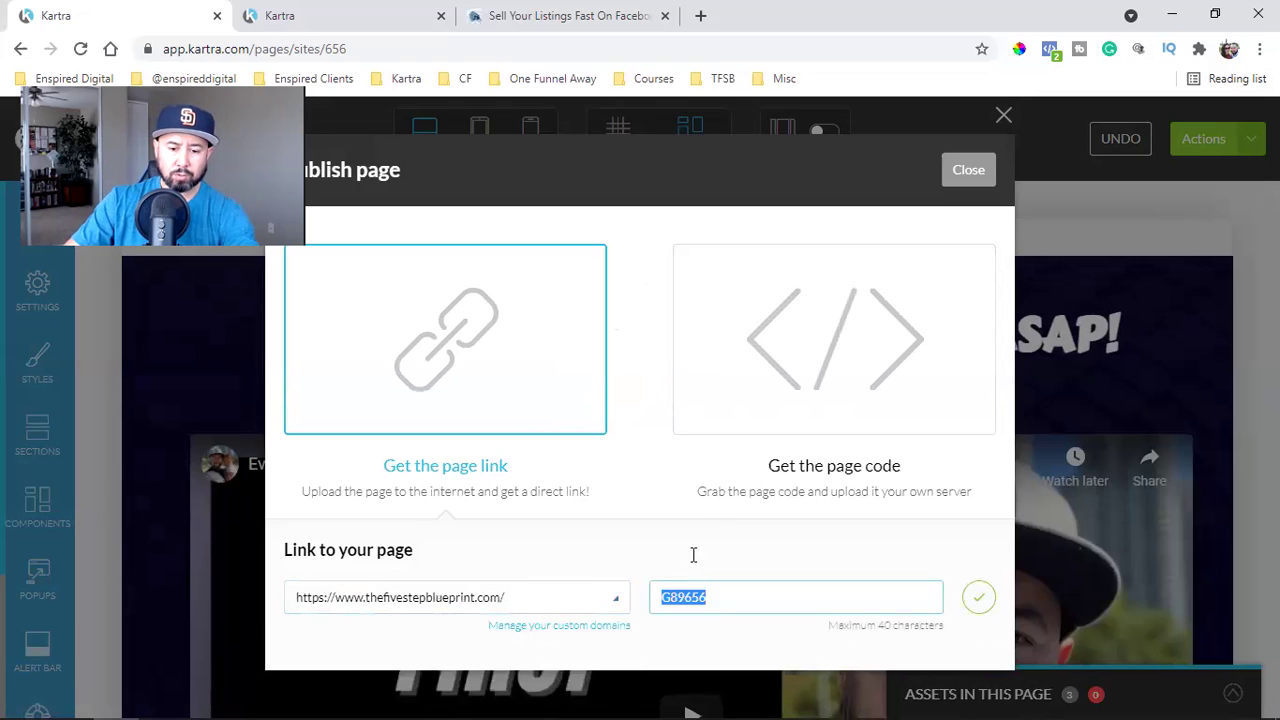
{"action": "type", "text": "runthisadtoyourlocalareaasap"}
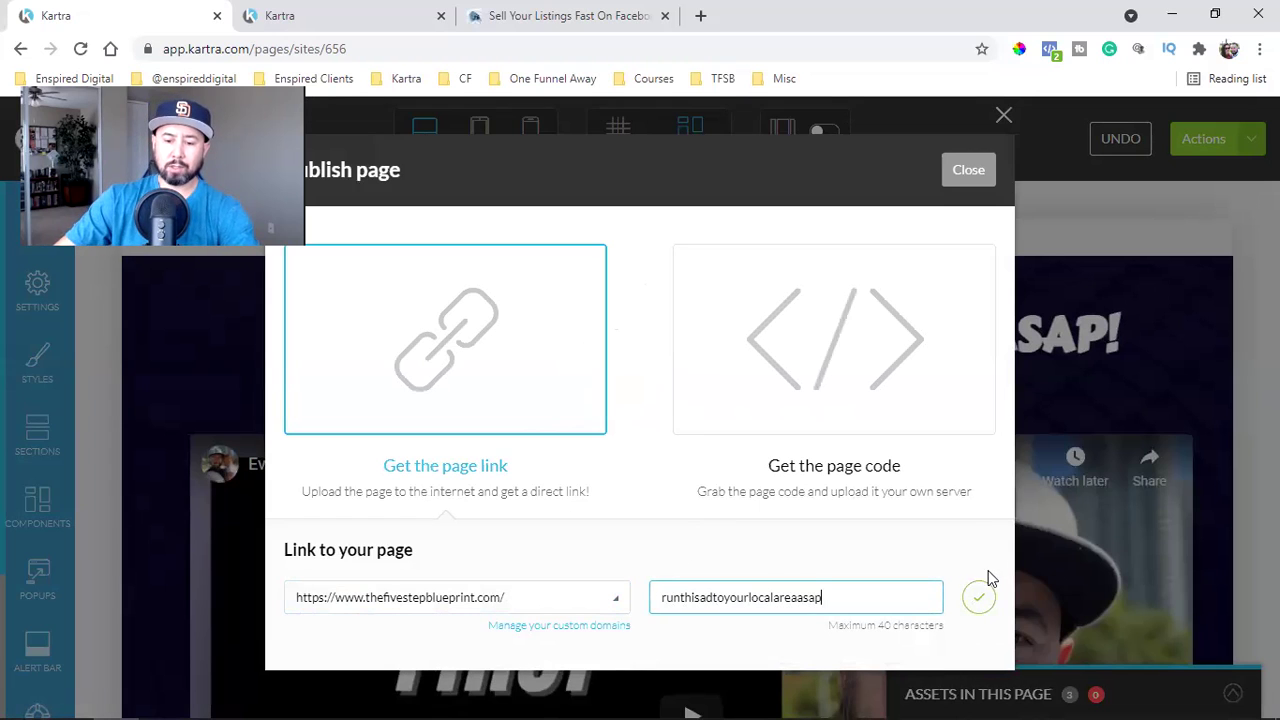
{"action": "left_click", "coordinate": [977, 596]}
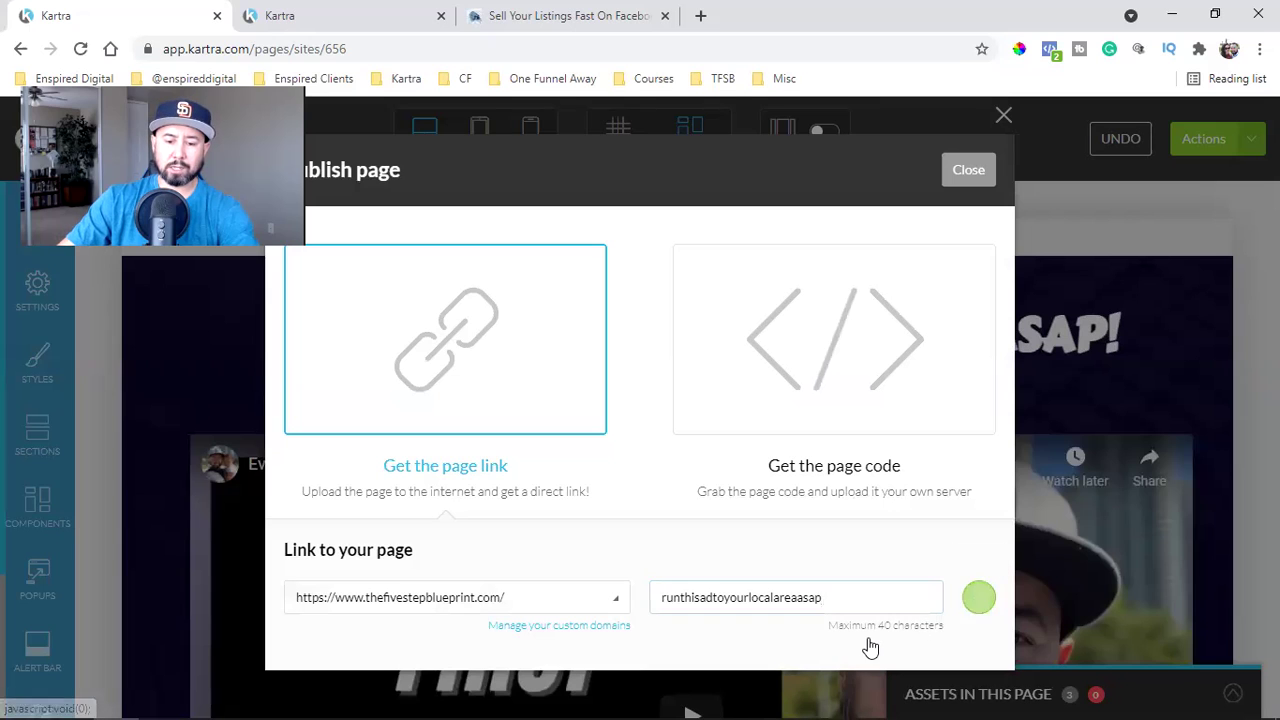
Copy the published page's link and open it in a new browser tab.
{"action": "left_click", "coordinate": [445, 597]}
{"action": "right_click", "coordinate": [445, 595]}
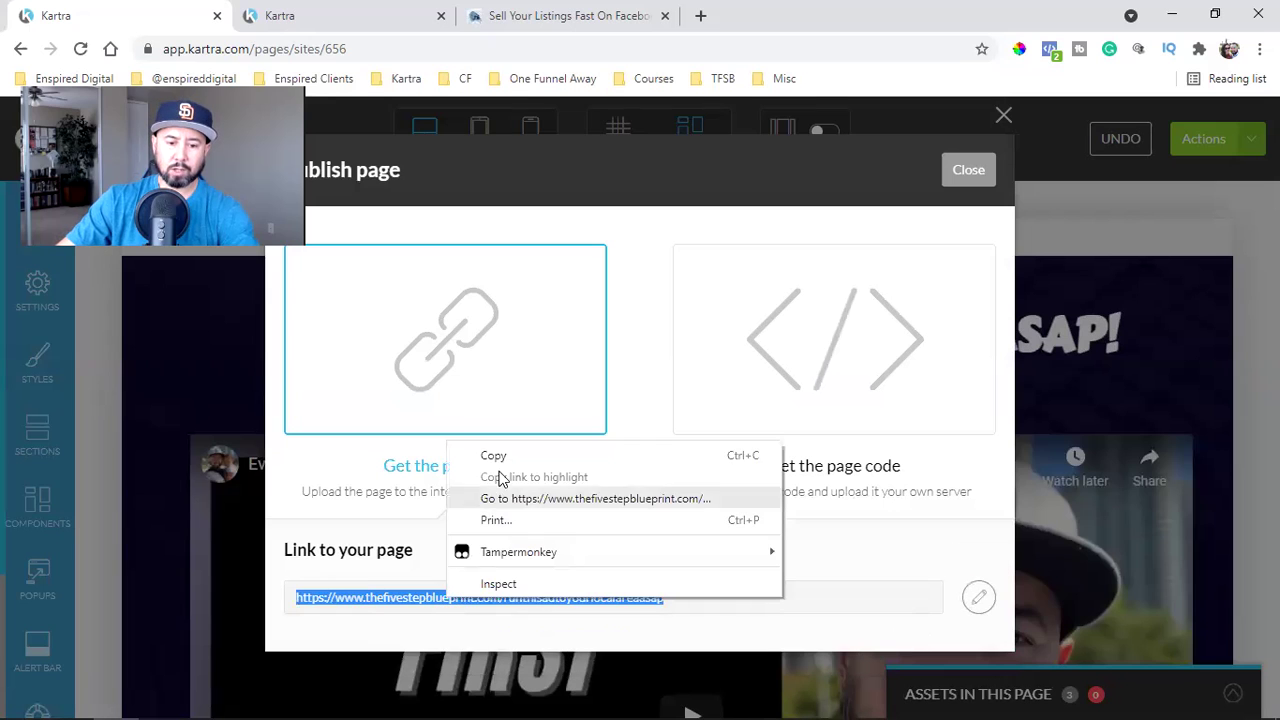
{"action": "left_click", "coordinate": [495, 456]}
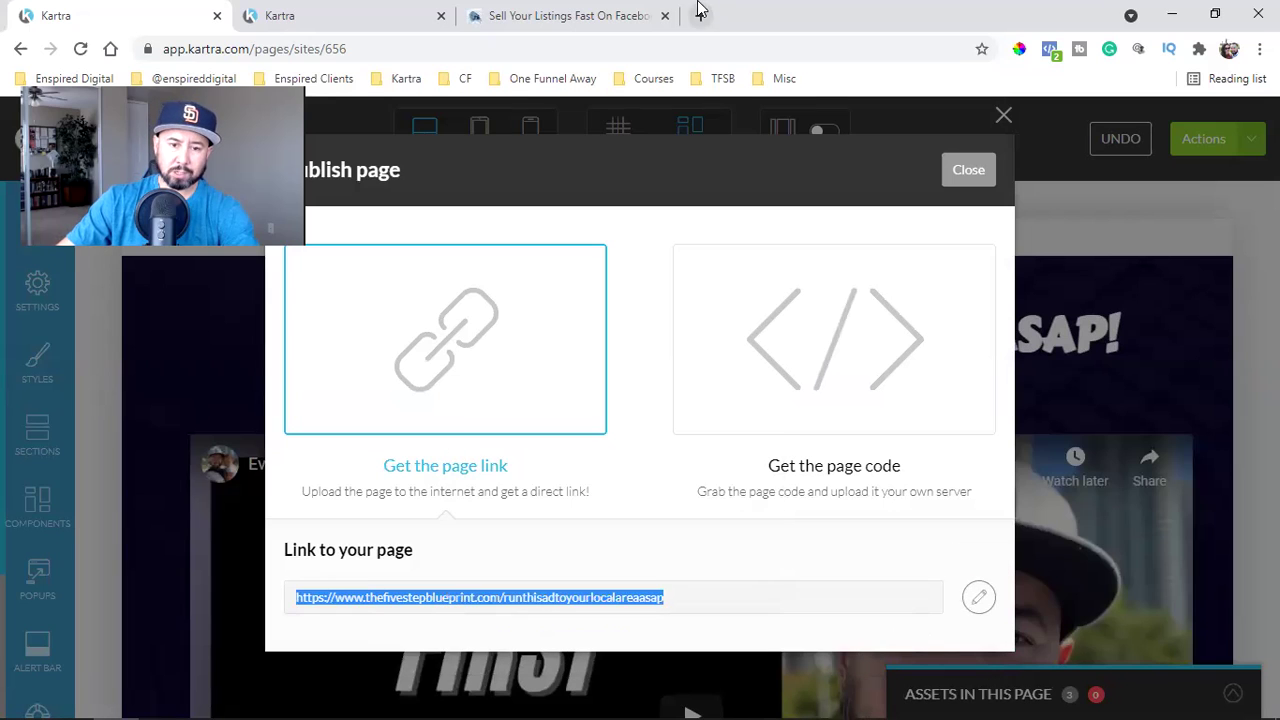
{"action": "left_click", "coordinate": [700, 15]}
{"action": "key", "text": "ctrl+v"}
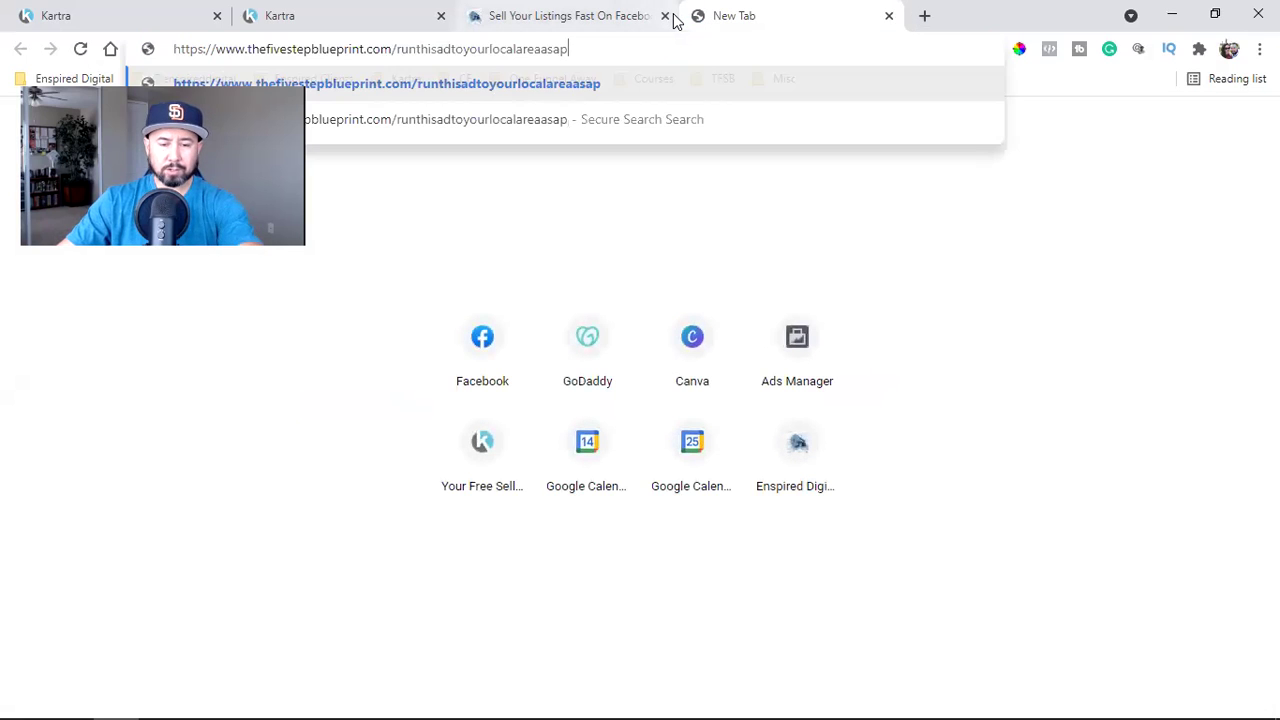
{"action": "key", "text": "Return"}
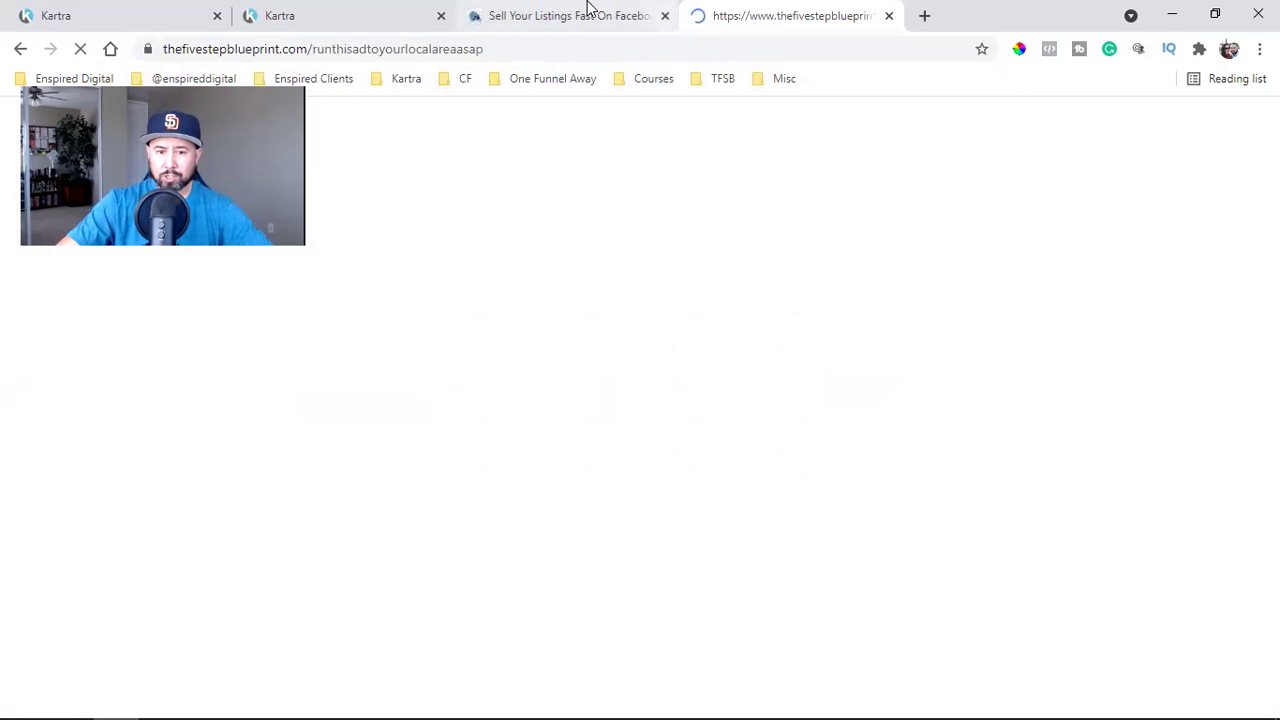
Check the older "Sell Your Listings Fast On Facebook" page for comparison and close its browser tab.
{"action": "left_click", "coordinate": [582, 14]}
{"action": "scroll", "coordinate": [684, 472], "scroll_direction": "up", "scroll_amount": 7}
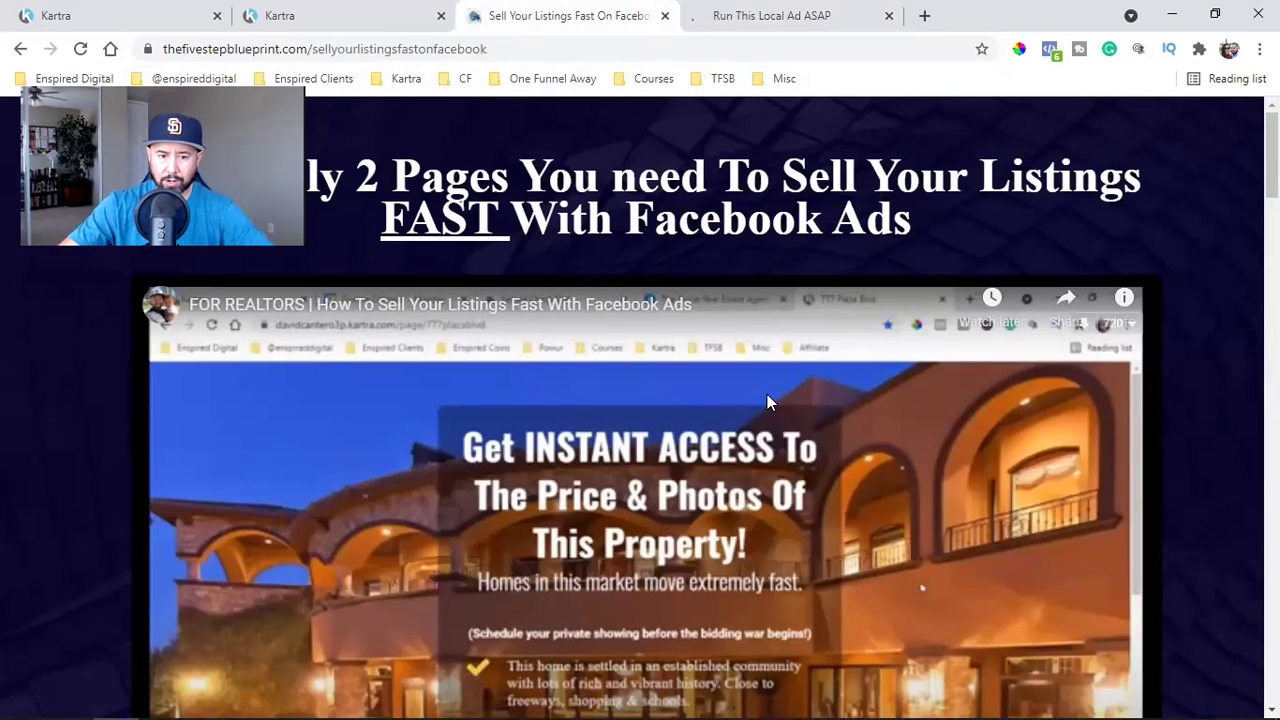
{"action": "left_click", "coordinate": [666, 16]}
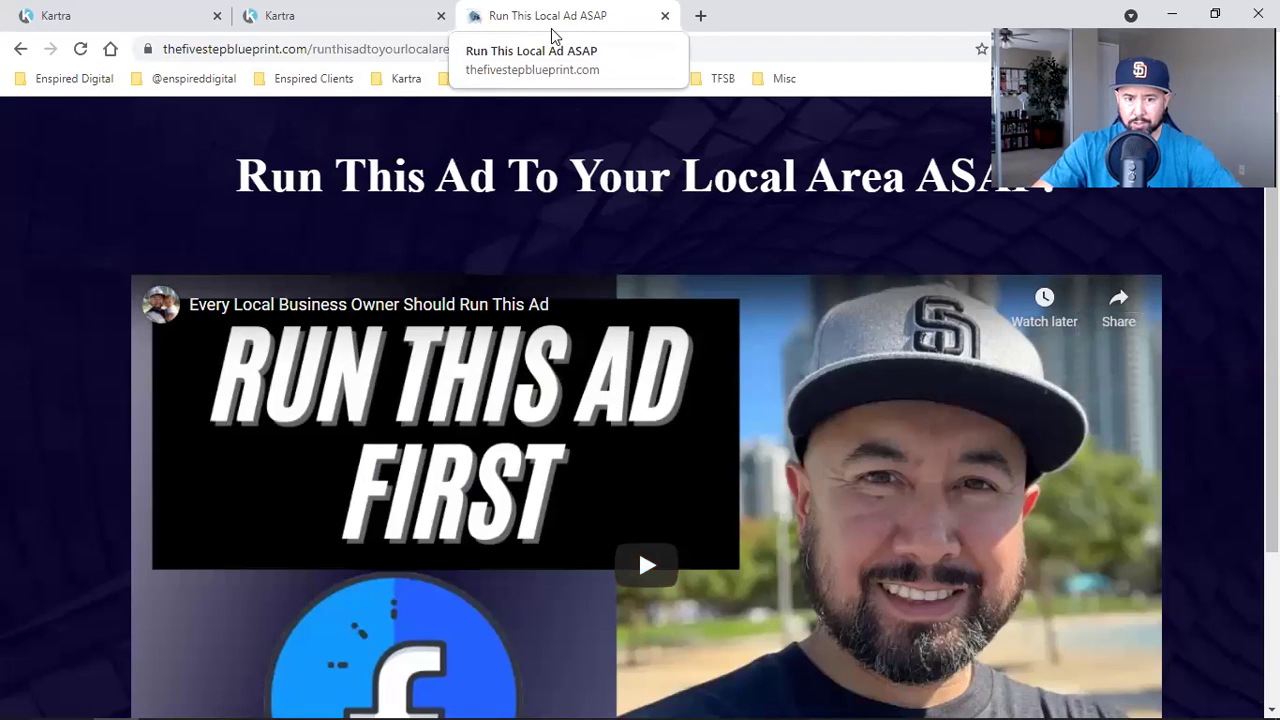
Review the live "Run This Local Ad ASAP" page, examining its headline, video and custom web address.
{"action": "scroll", "coordinate": [375, 491], "scroll_direction": "down", "scroll_amount": 2}
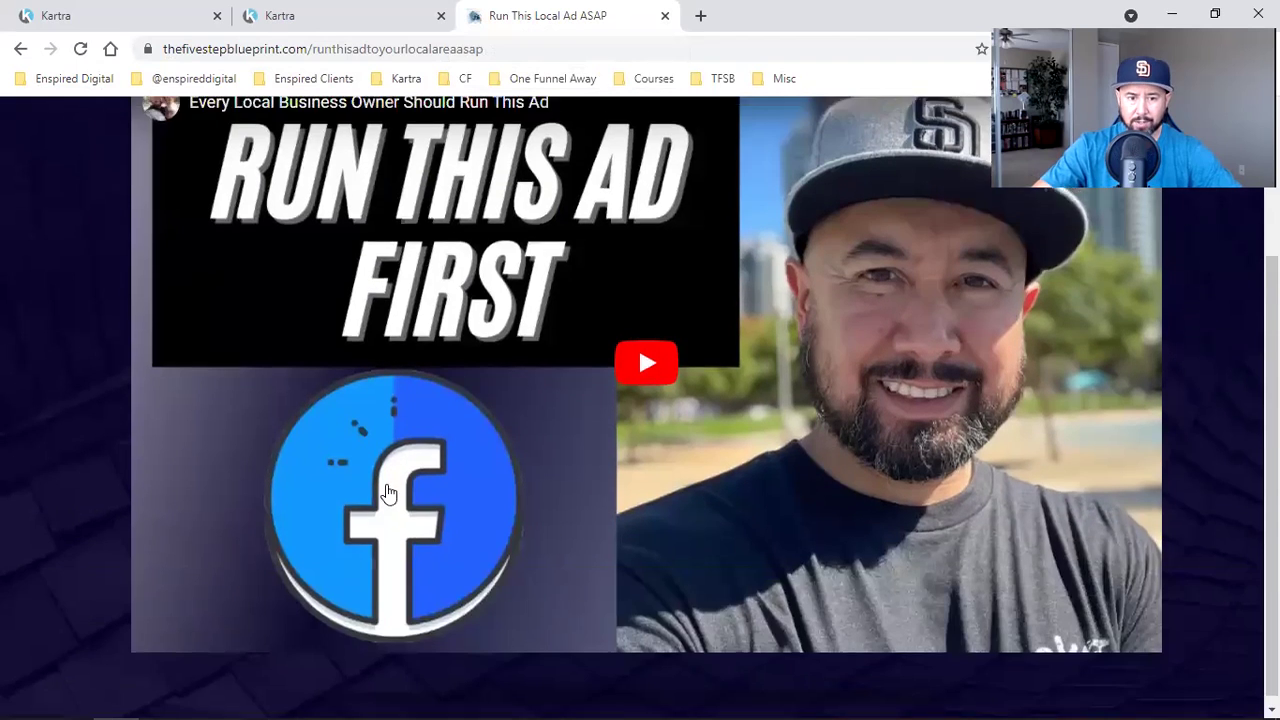
{"action": "double_click", "coordinate": [418, 50]}
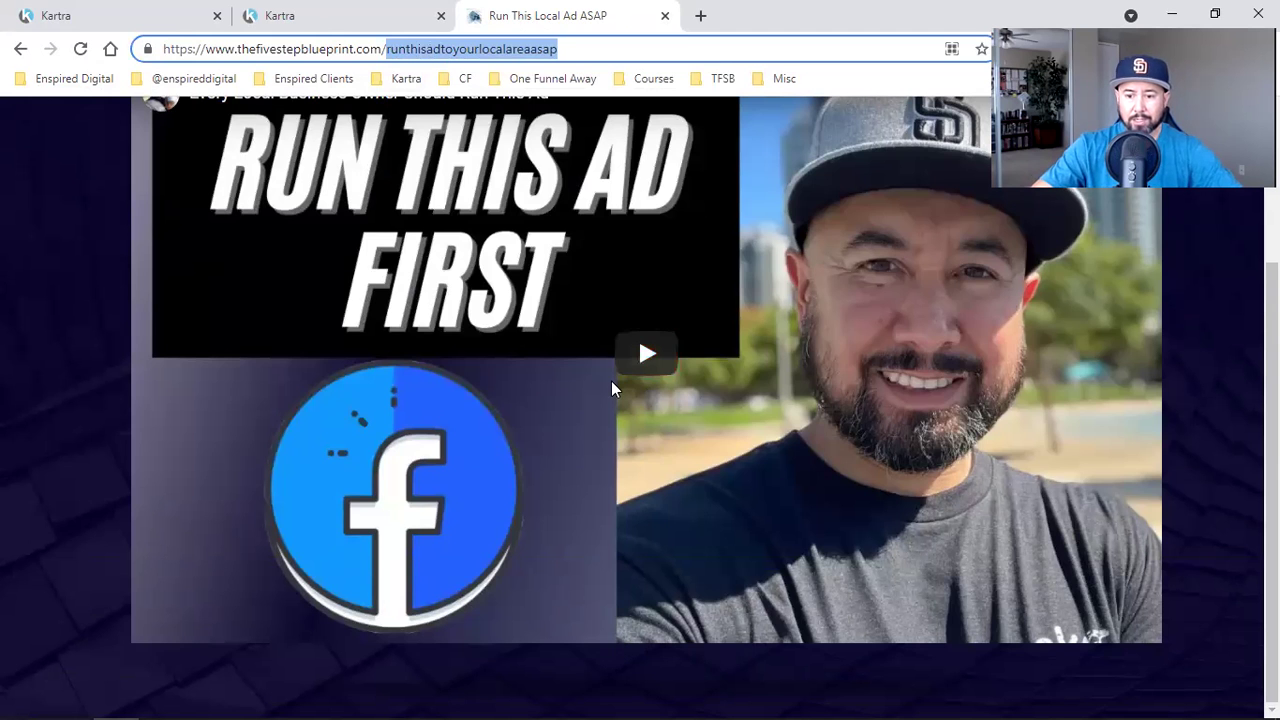
{"action": "scroll", "coordinate": [771, 514], "scroll_direction": "up", "scroll_amount": 2}
{"action": "scroll", "coordinate": [771, 514], "scroll_direction": "down", "scroll_amount": 2}
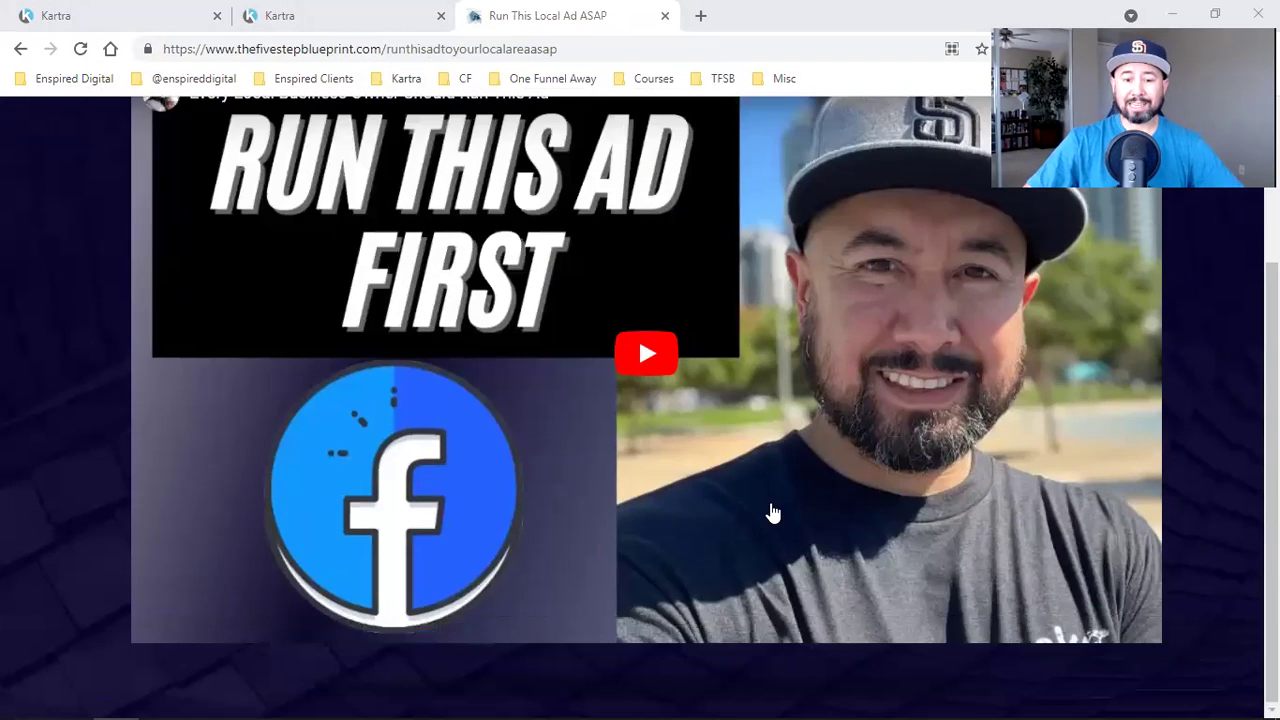
{"action": "scroll", "coordinate": [771, 514], "scroll_direction": "up", "scroll_amount": 2}
{"action": "scroll", "coordinate": [831, 451], "scroll_direction": "down", "scroll_amount": 2}
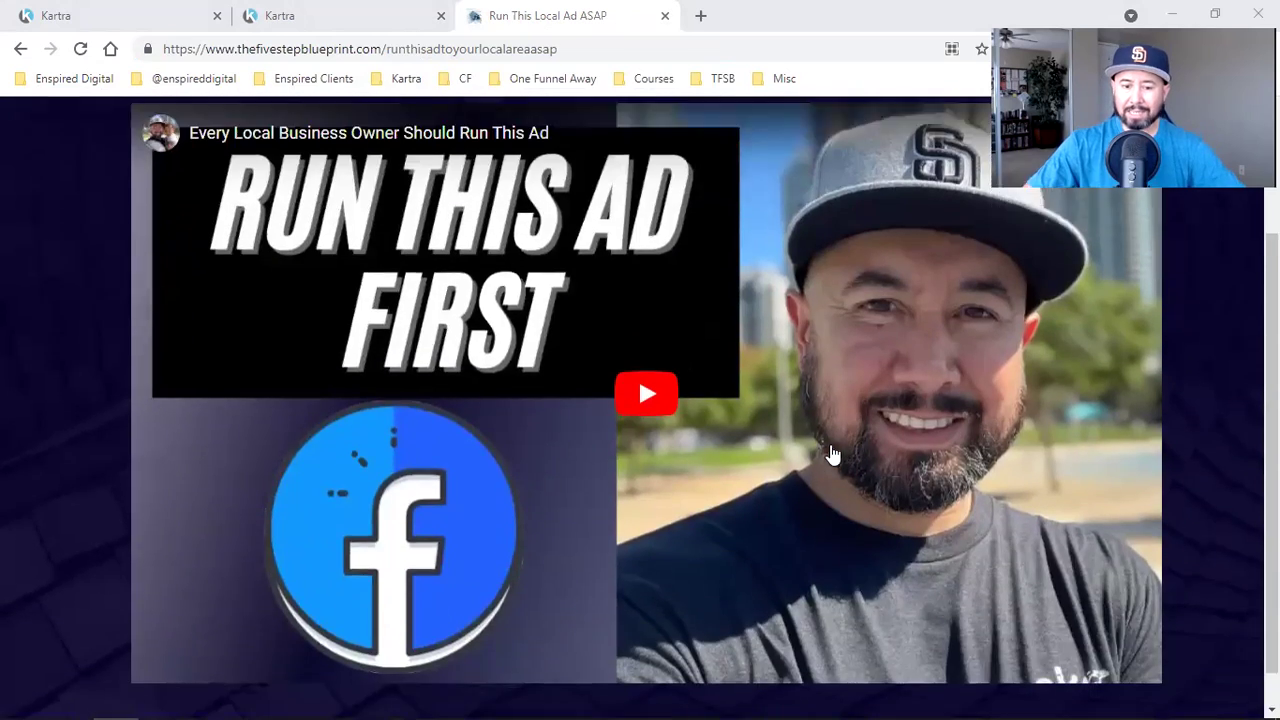
{"action": "scroll", "coordinate": [831, 451], "scroll_direction": "up", "scroll_amount": 2}
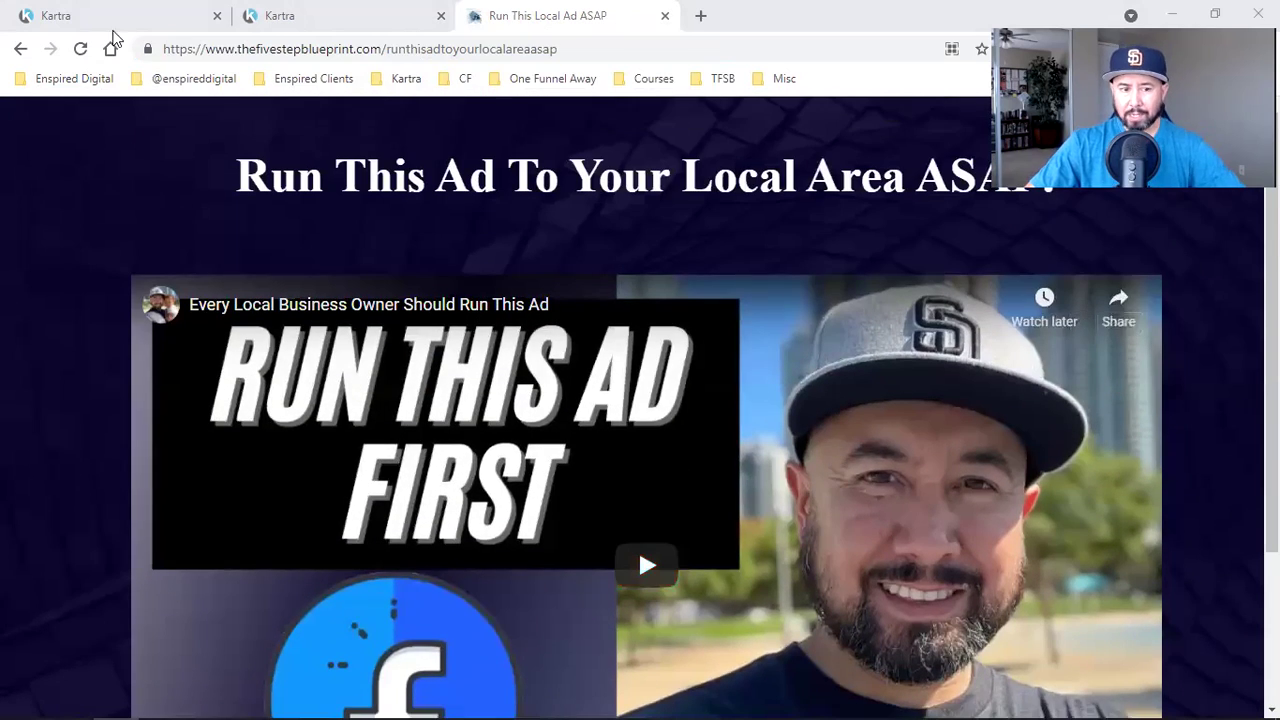
Return to the page editor, close the publishing dialog and check the strategy call section below the video.
{"action": "left_click", "coordinate": [89, 12]}
{"action": "left_click", "coordinate": [968, 172]}
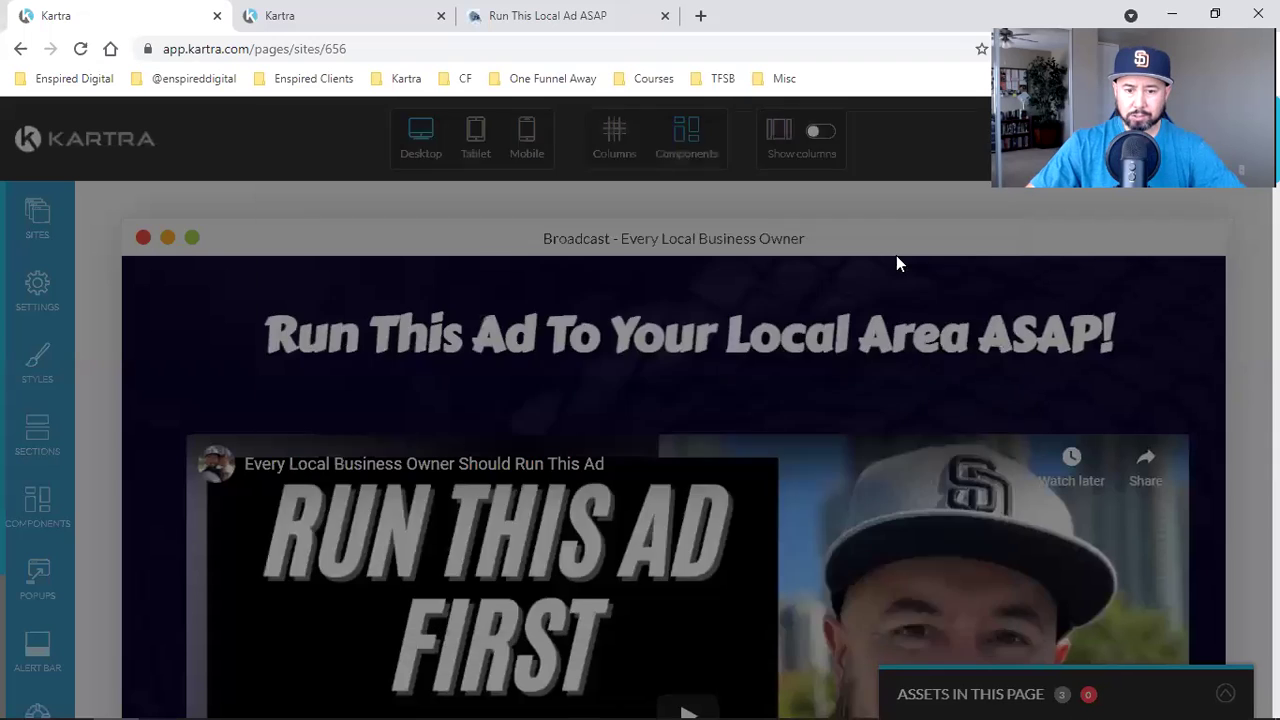
{"action": "scroll", "coordinate": [1076, 465], "scroll_direction": "down", "scroll_amount": 2}
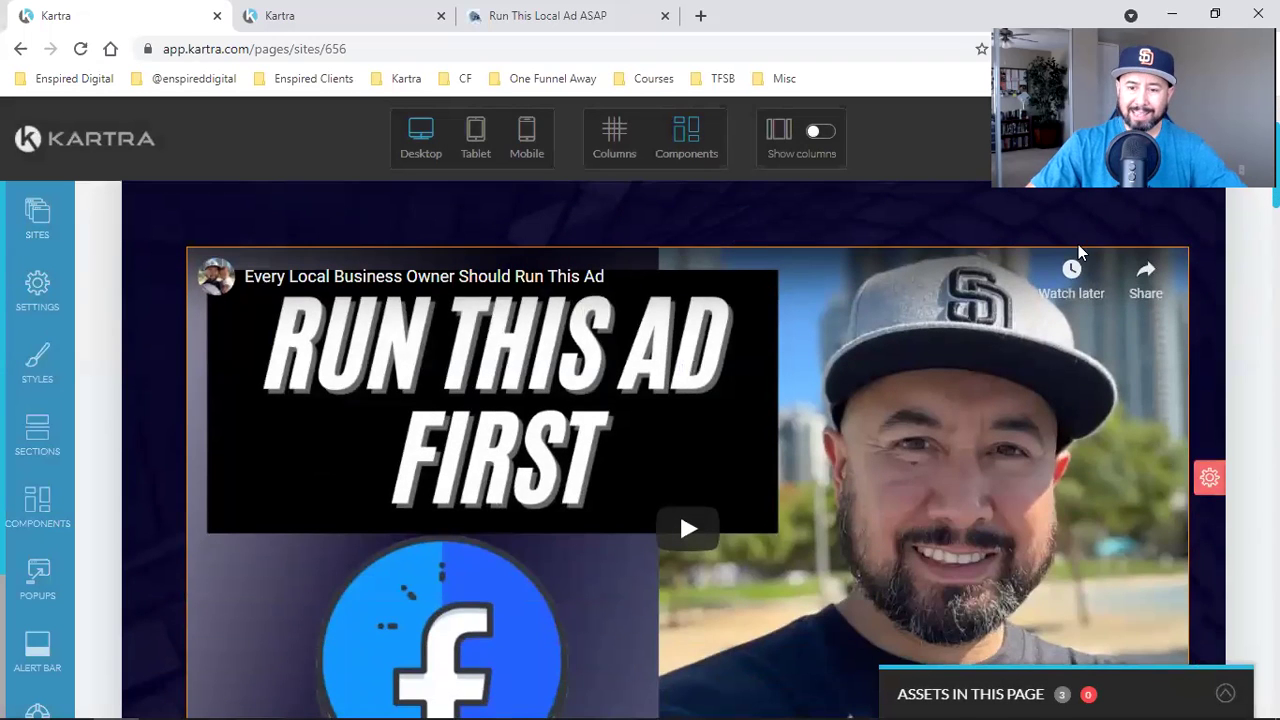
{"action": "scroll", "coordinate": [1068, 431], "scroll_direction": "down", "scroll_amount": 4}
{"action": "scroll", "coordinate": [1117, 437], "scroll_direction": "down", "scroll_amount": 1}
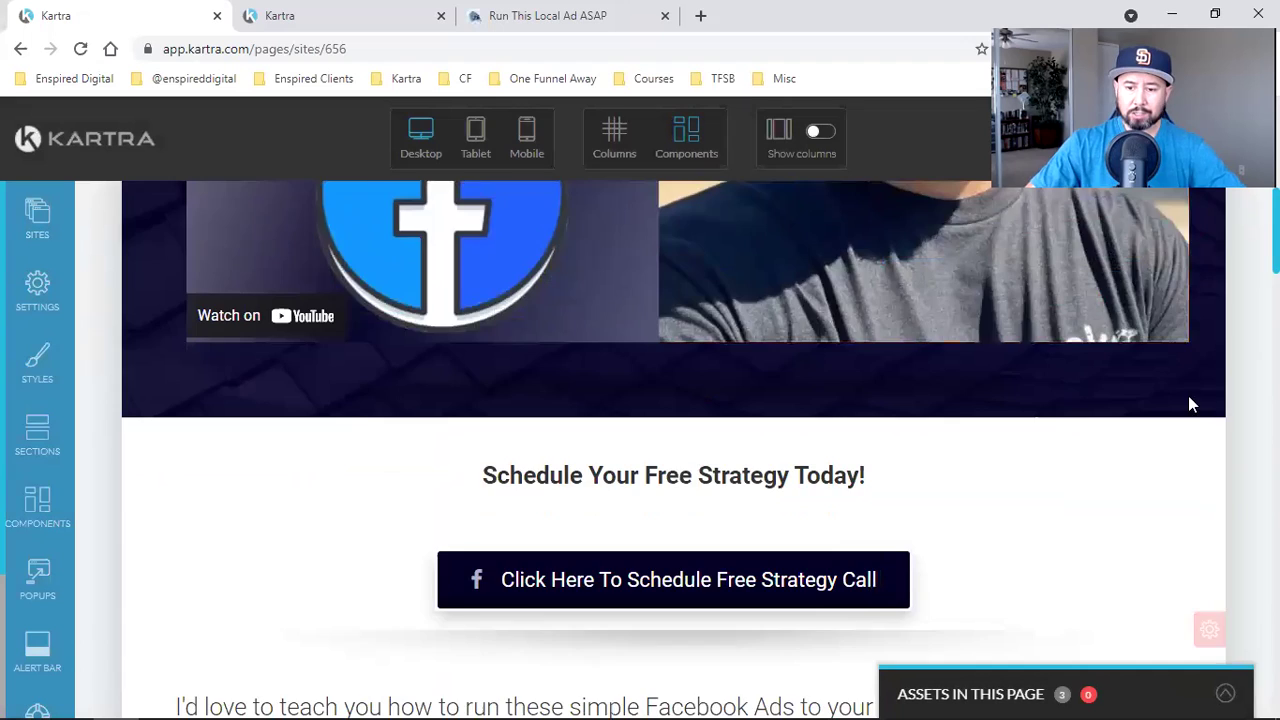
Open the headline and video section's configuration in the editor, check its background image settings and close it.
{"action": "scroll", "coordinate": [1189, 400], "scroll_direction": "up", "scroll_amount": 7}
{"action": "scroll", "coordinate": [1190, 300], "scroll_direction": "down", "scroll_amount": 3}
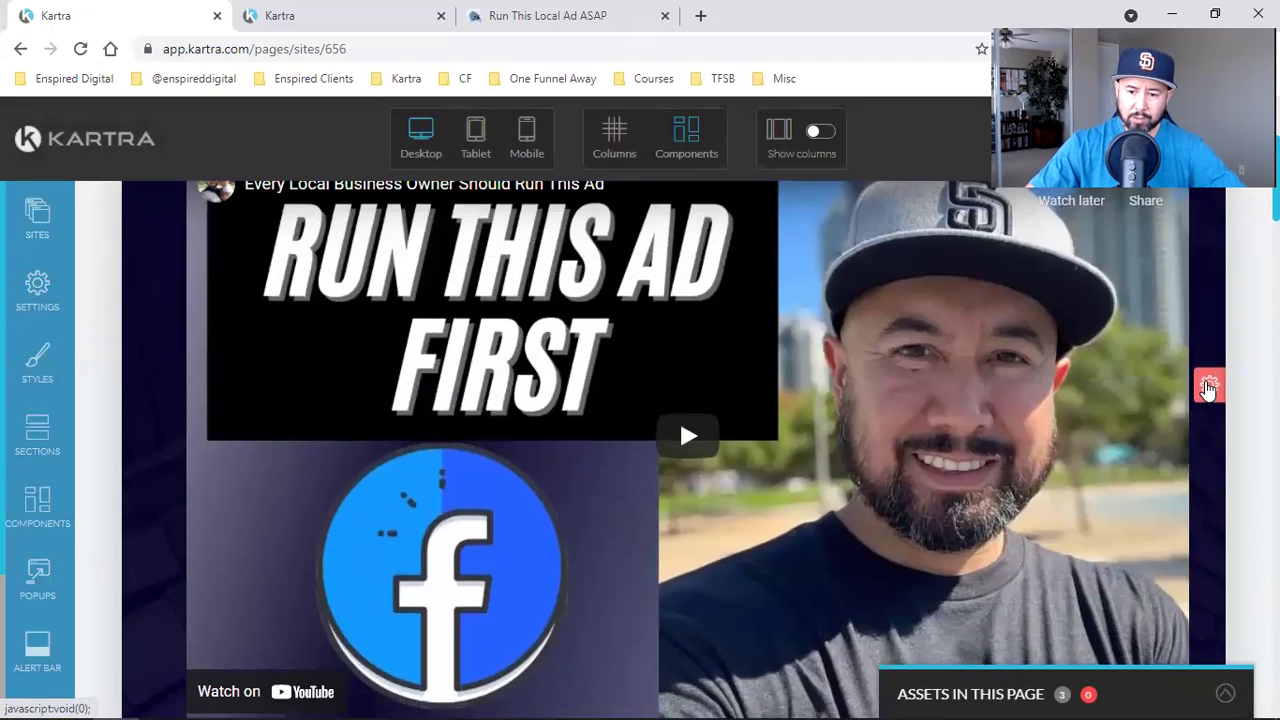
{"action": "scroll", "coordinate": [1200, 390], "scroll_direction": "up", "scroll_amount": 3}
{"action": "scroll", "coordinate": [1063, 450], "scroll_direction": "down", "scroll_amount": 2}
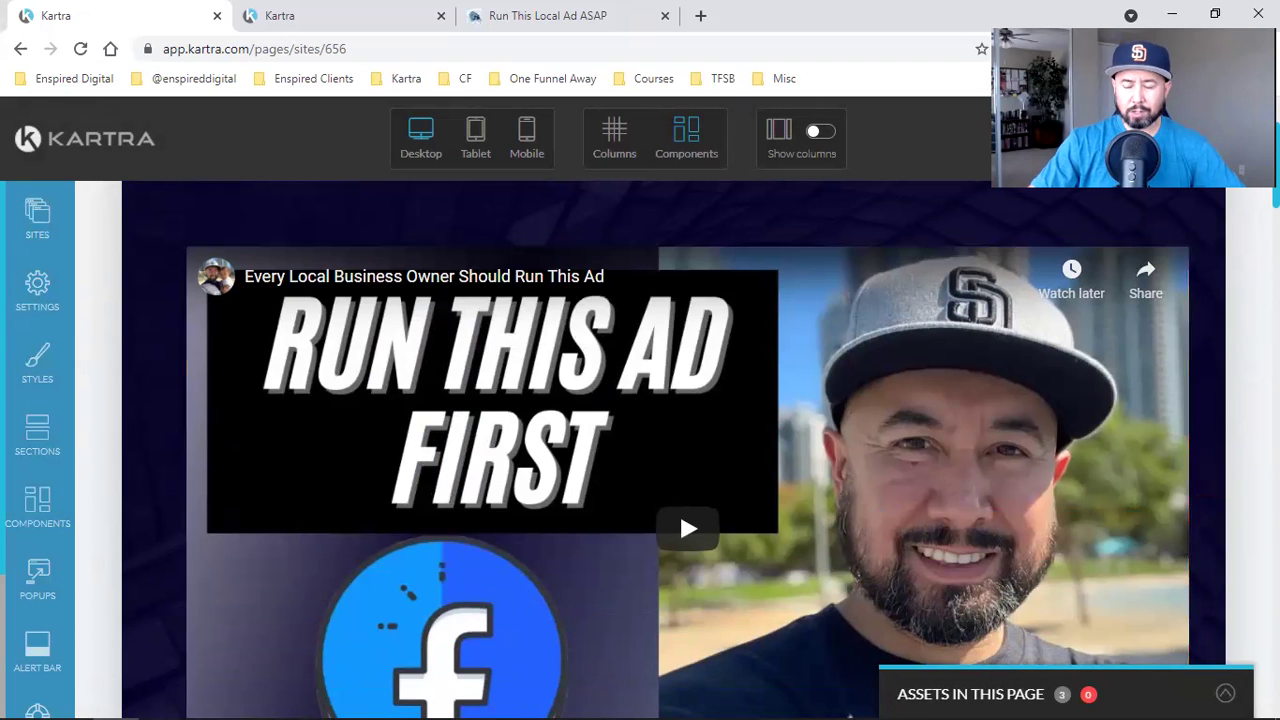
{"action": "scroll", "coordinate": [1203, 248], "scroll_direction": "up", "scroll_amount": 2}
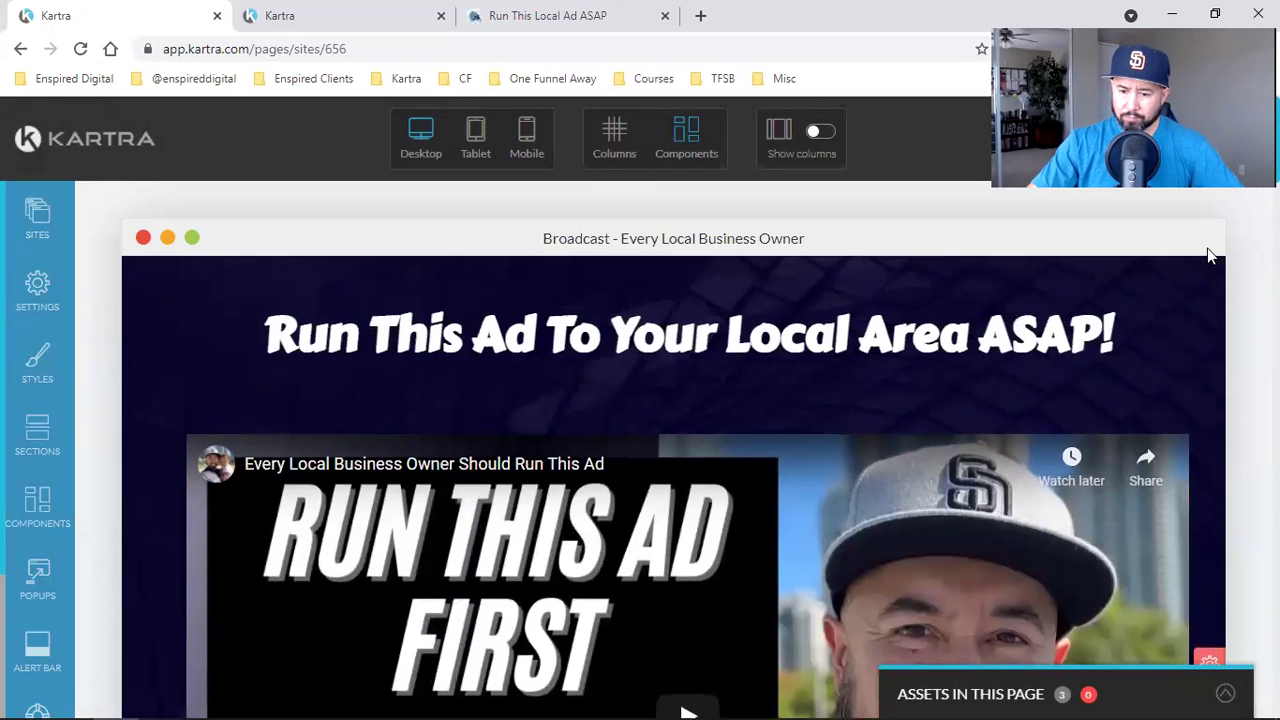
{"action": "scroll", "coordinate": [1207, 252], "scroll_direction": "down", "scroll_amount": 3}
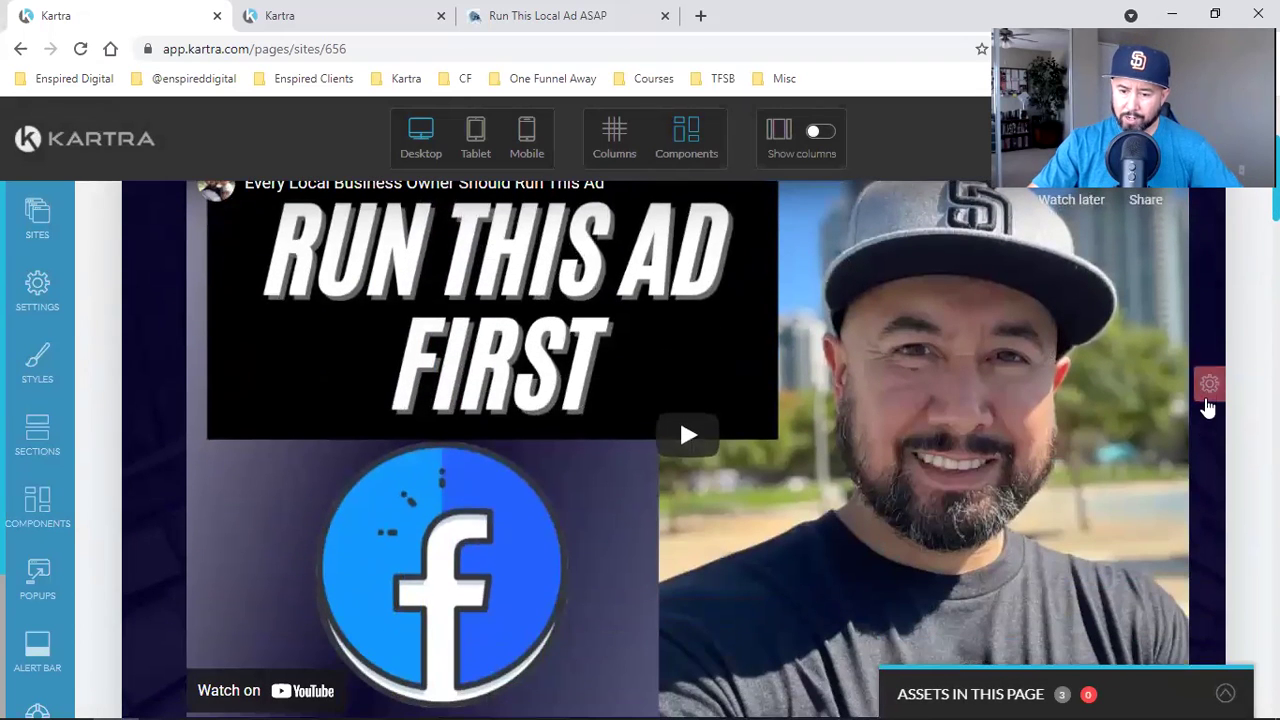
{"action": "left_click", "coordinate": [1207, 400]}
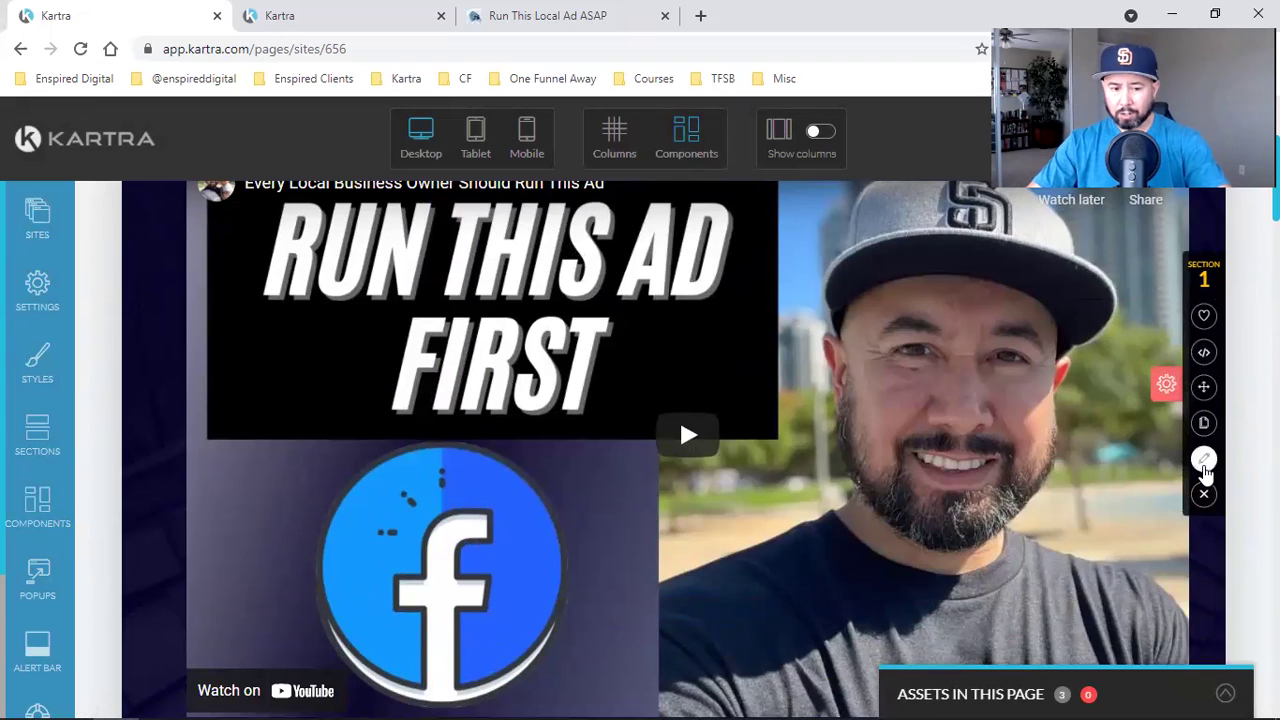
{"action": "scroll", "coordinate": [269, 352], "scroll_direction": "up", "scroll_amount": 3}
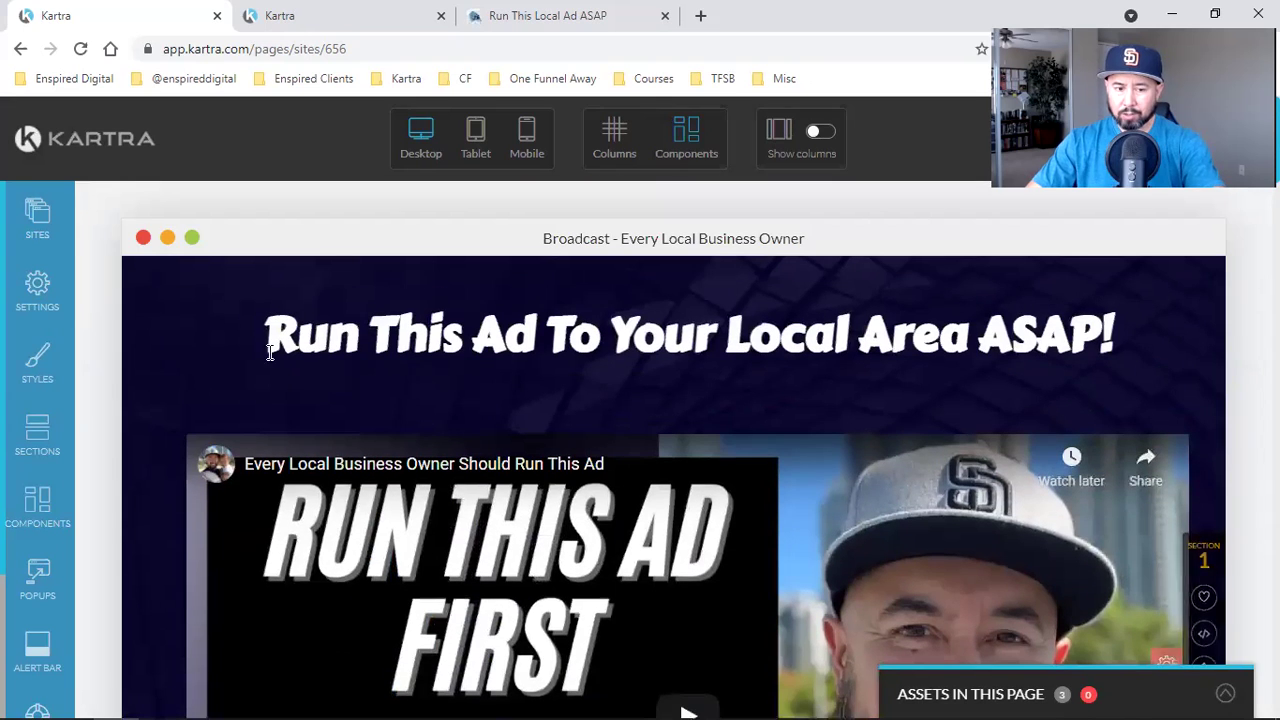
{"action": "scroll", "coordinate": [1188, 354], "scroll_direction": "down", "scroll_amount": 5}
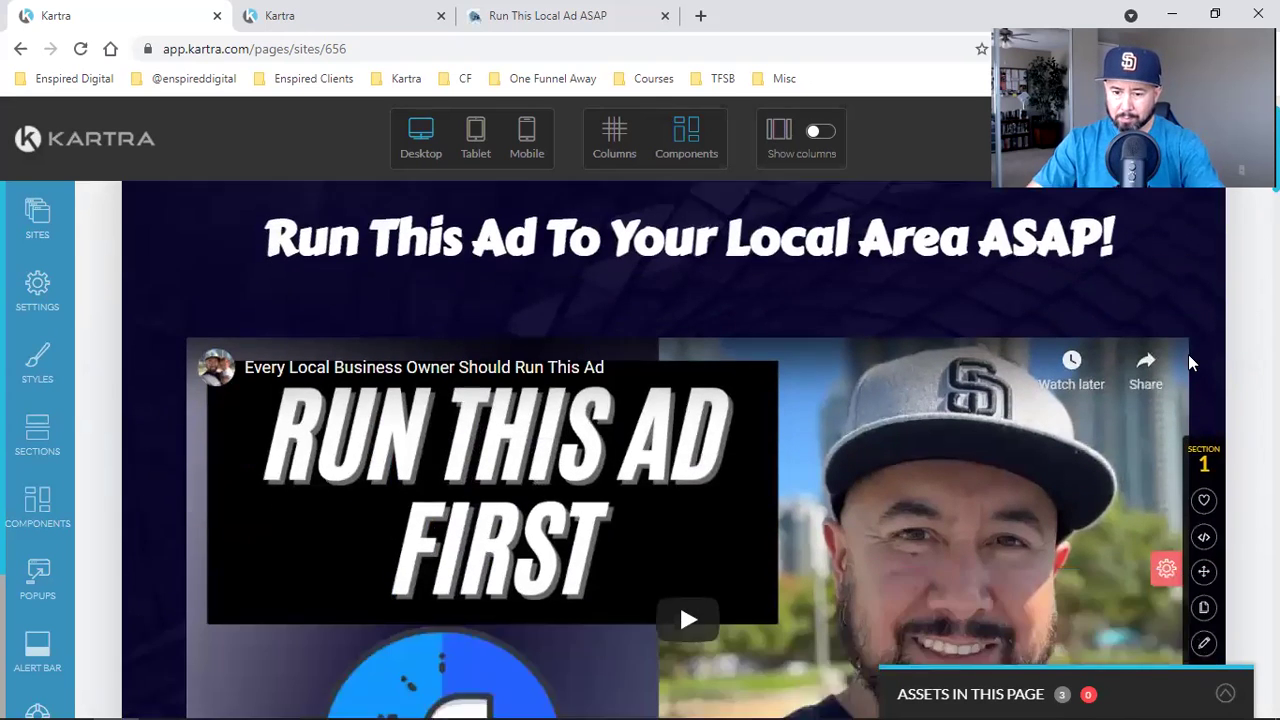
{"action": "scroll", "coordinate": [1177, 566], "scroll_direction": "up", "scroll_amount": 5}
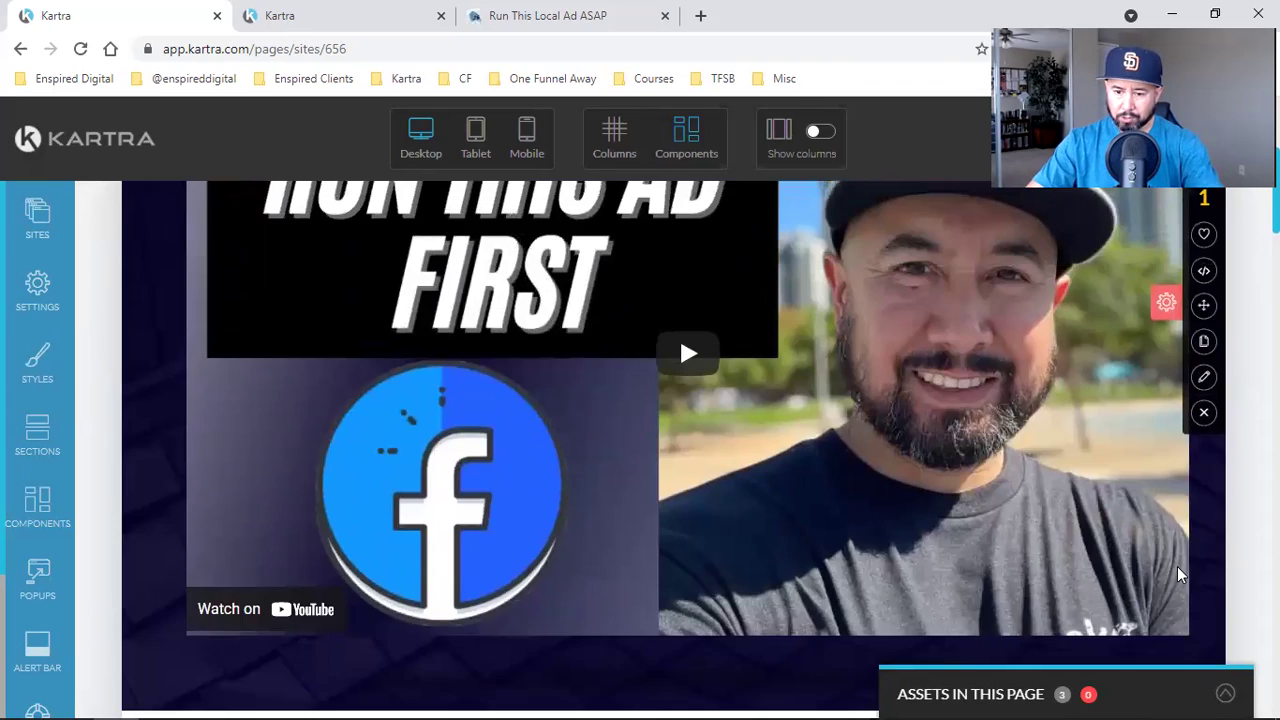
{"action": "scroll", "coordinate": [1180, 564], "scroll_direction": "down", "scroll_amount": 2}
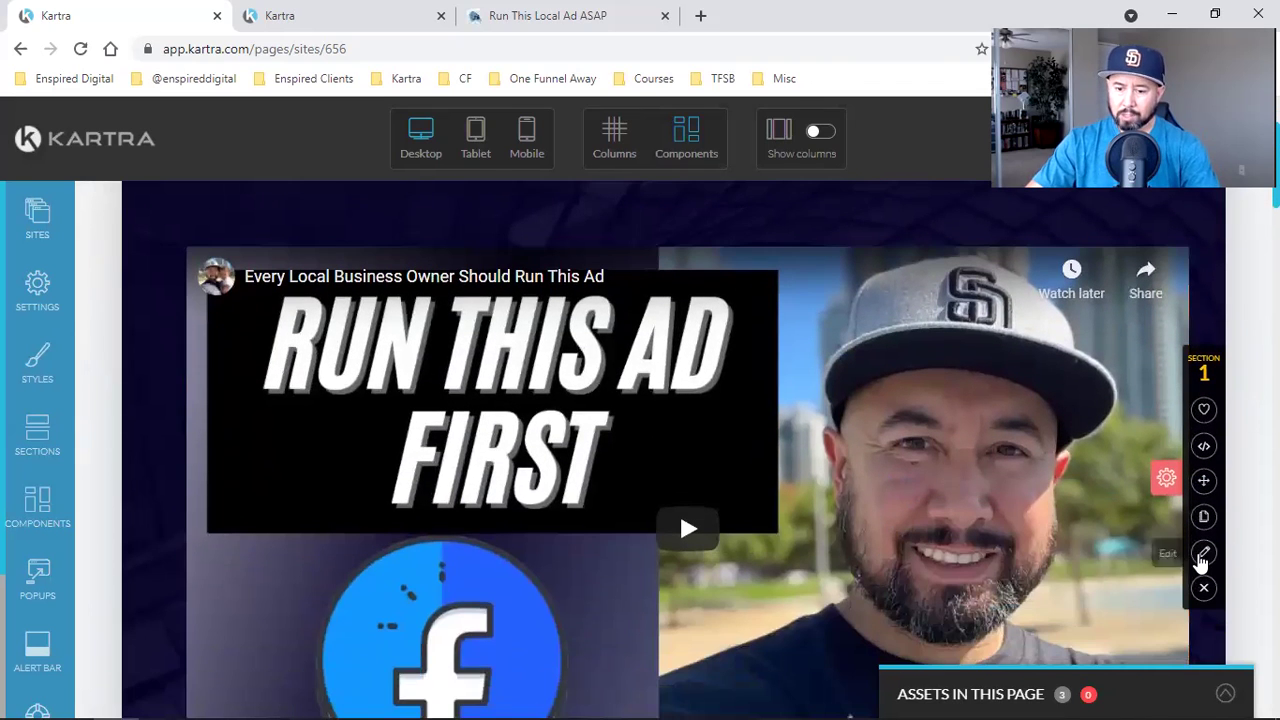
{"action": "left_click", "coordinate": [1203, 555]}
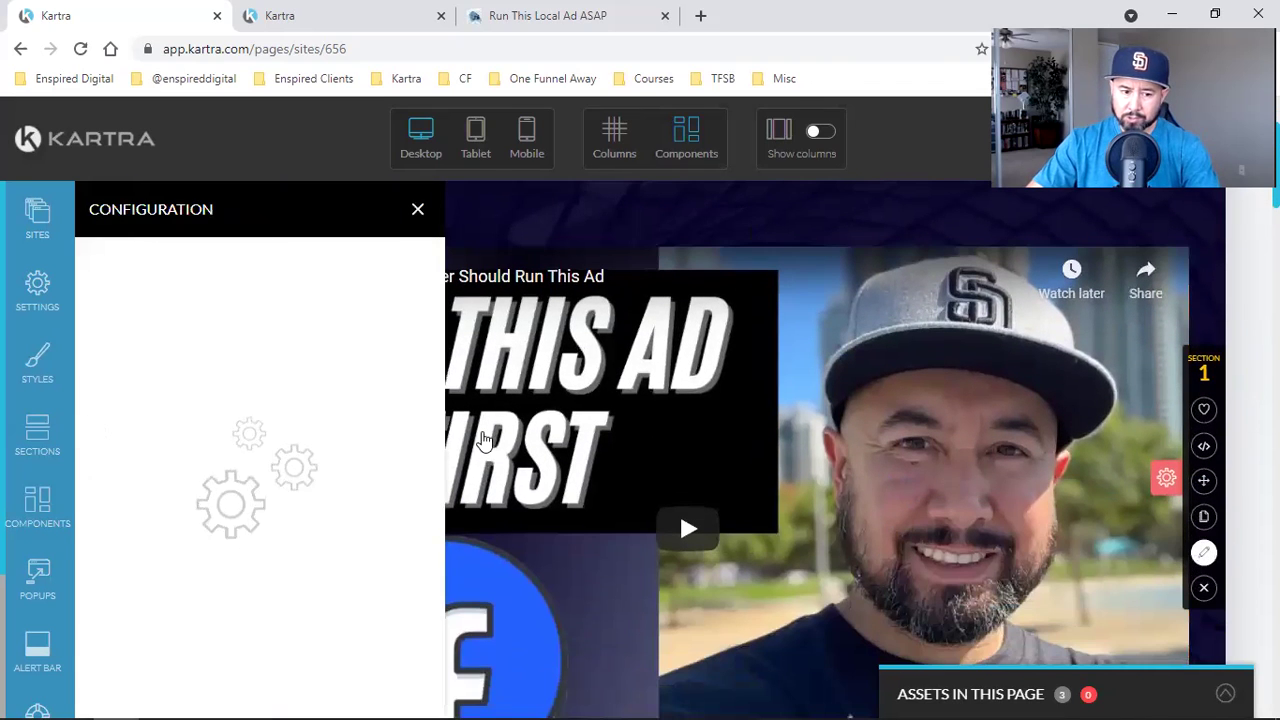
{"action": "left_click", "coordinate": [209, 280]}
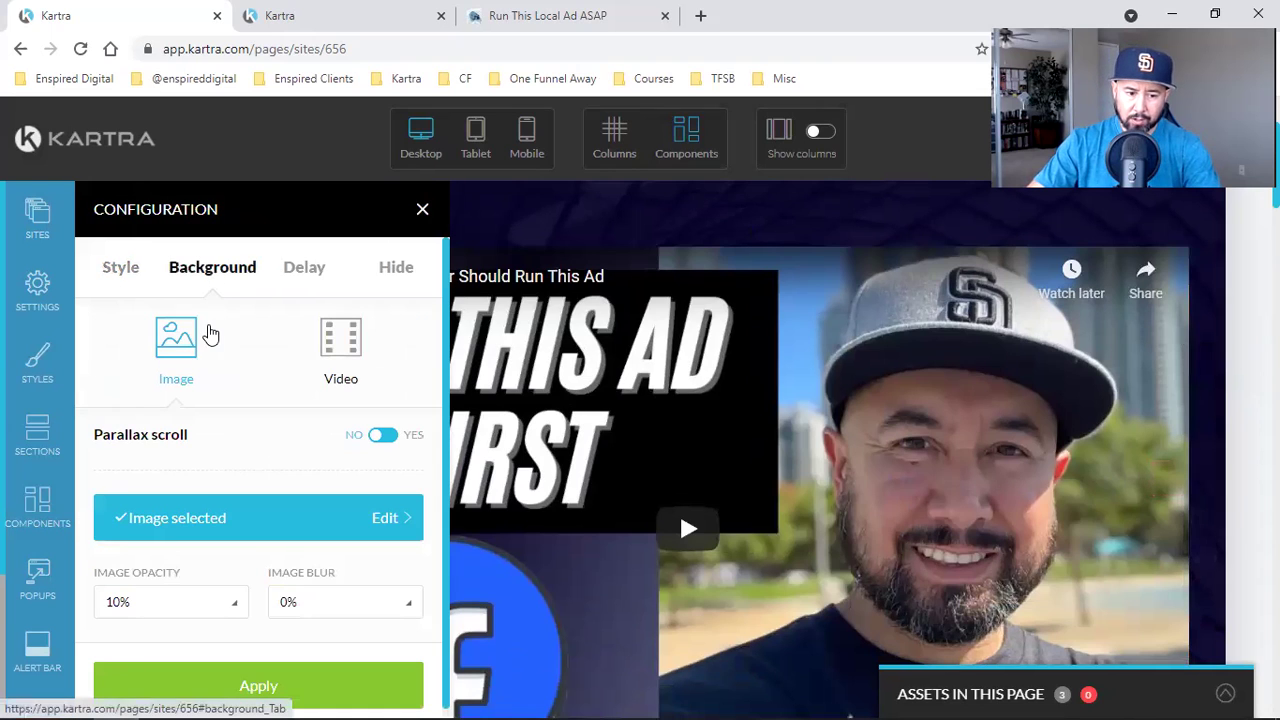
{"action": "left_click", "coordinate": [420, 213]}
{"action": "mouse_move", "coordinate": [1203, 530]}
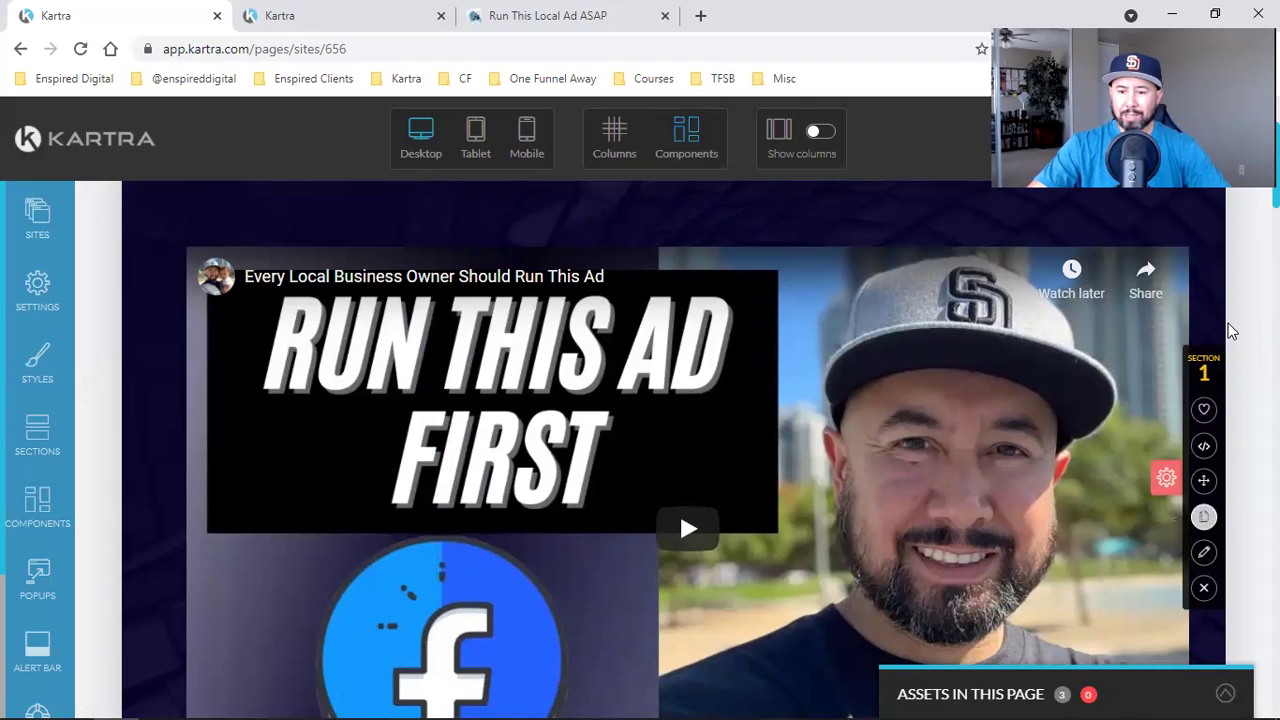
Review the remaining page sections in the editor, from the strategy call and testimonials to the footer links.
{"action": "scroll", "coordinate": [1163, 426], "scroll_direction": "down", "scroll_amount": 4}
{"action": "scroll", "coordinate": [1170, 422], "scroll_direction": "down", "scroll_amount": 1}
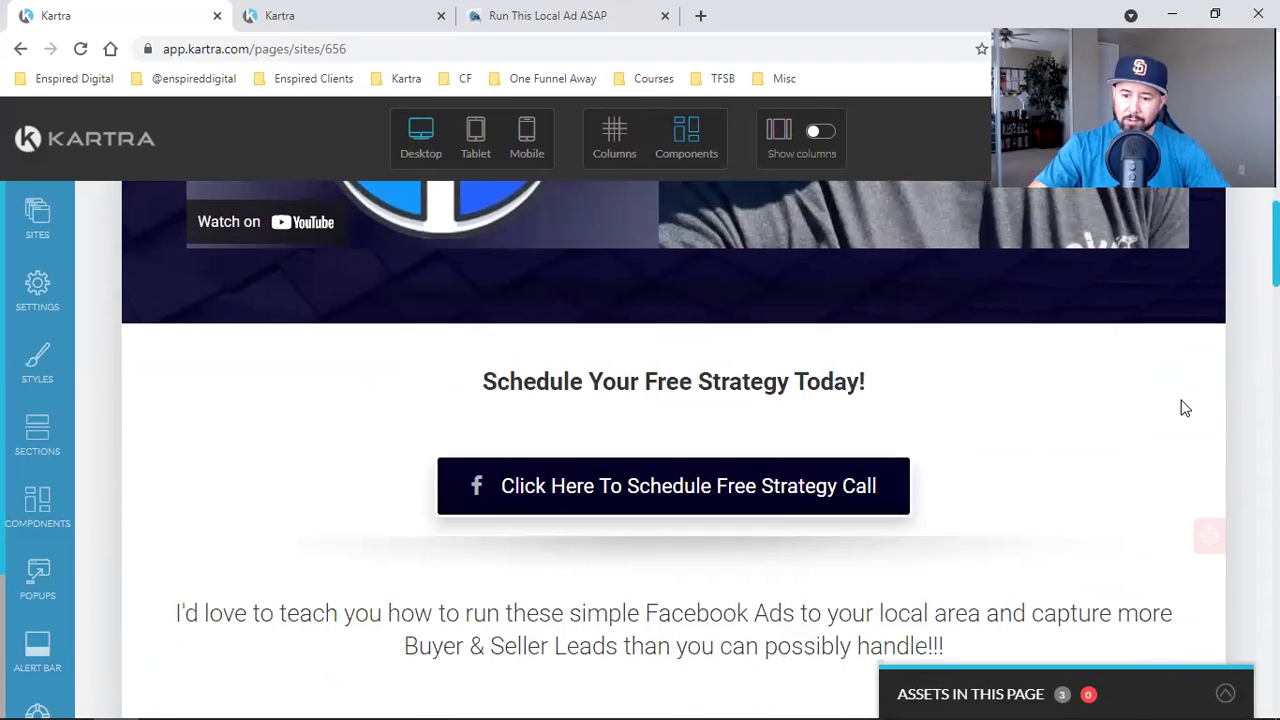
{"action": "scroll", "coordinate": [1187, 405], "scroll_direction": "down", "scroll_amount": 2}
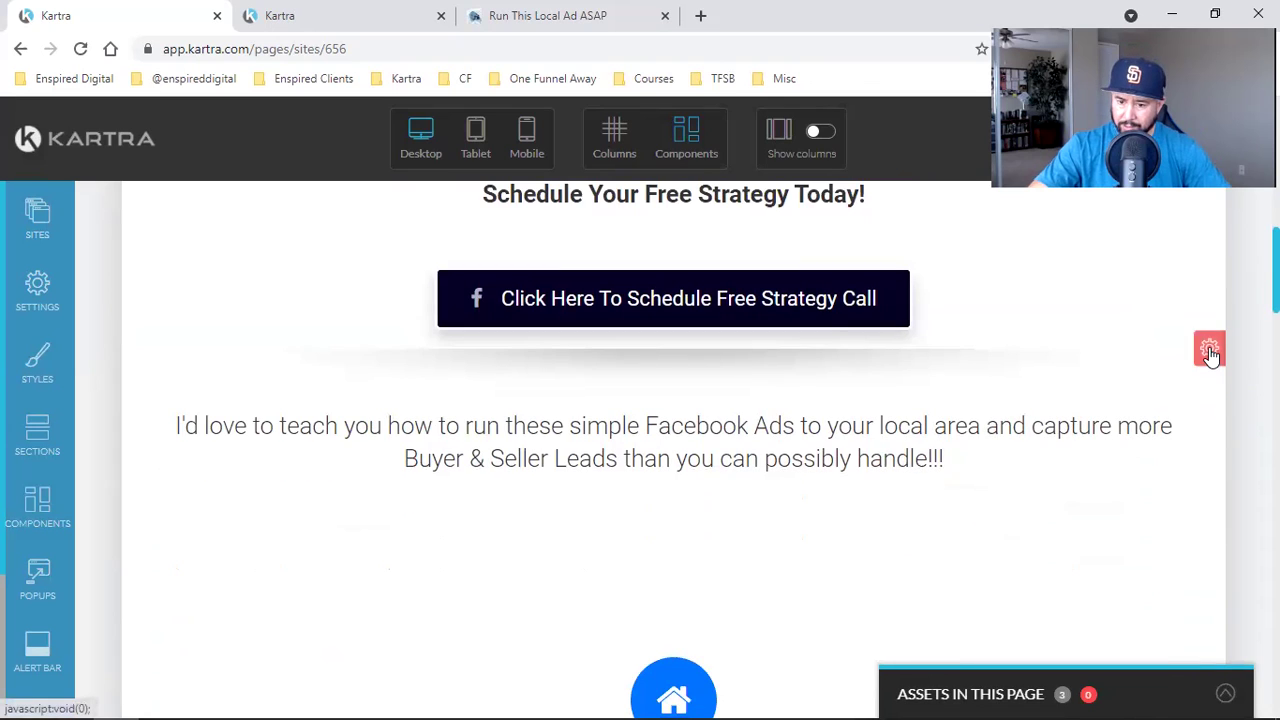
{"action": "scroll", "coordinate": [1208, 356], "scroll_direction": "down", "scroll_amount": 5}
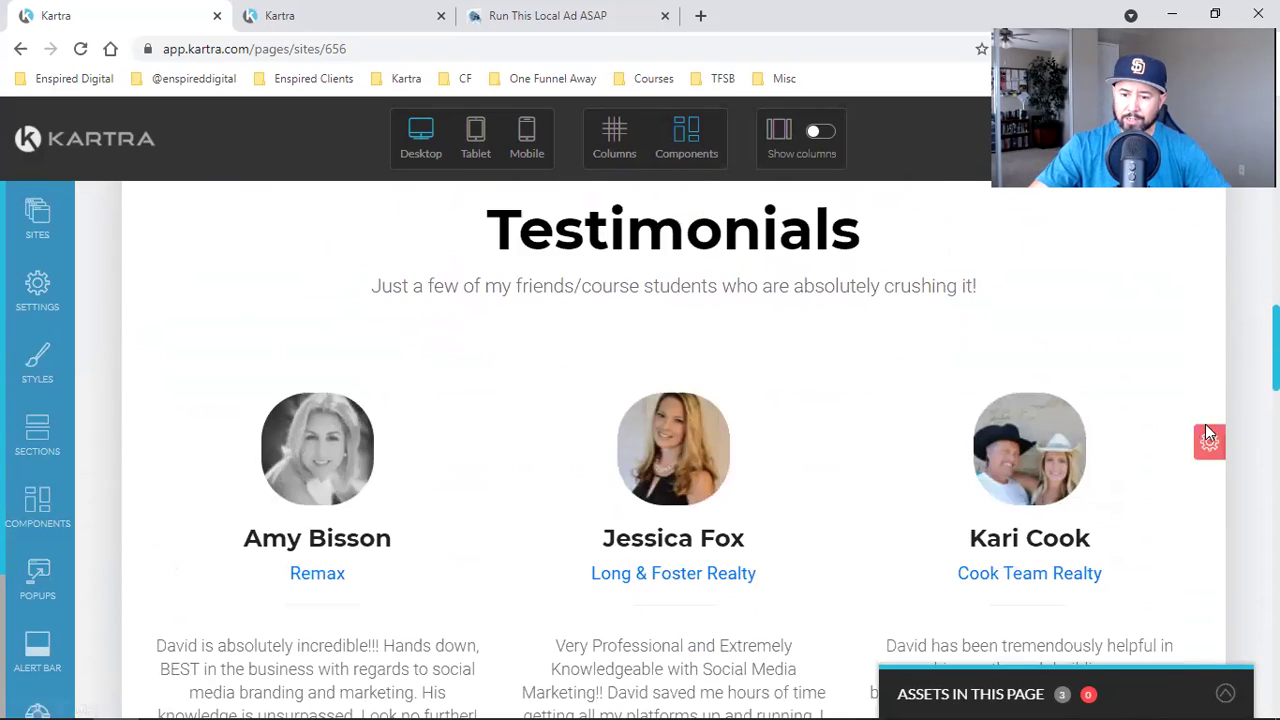
{"action": "scroll", "coordinate": [1208, 400], "scroll_direction": "down", "scroll_amount": 1}
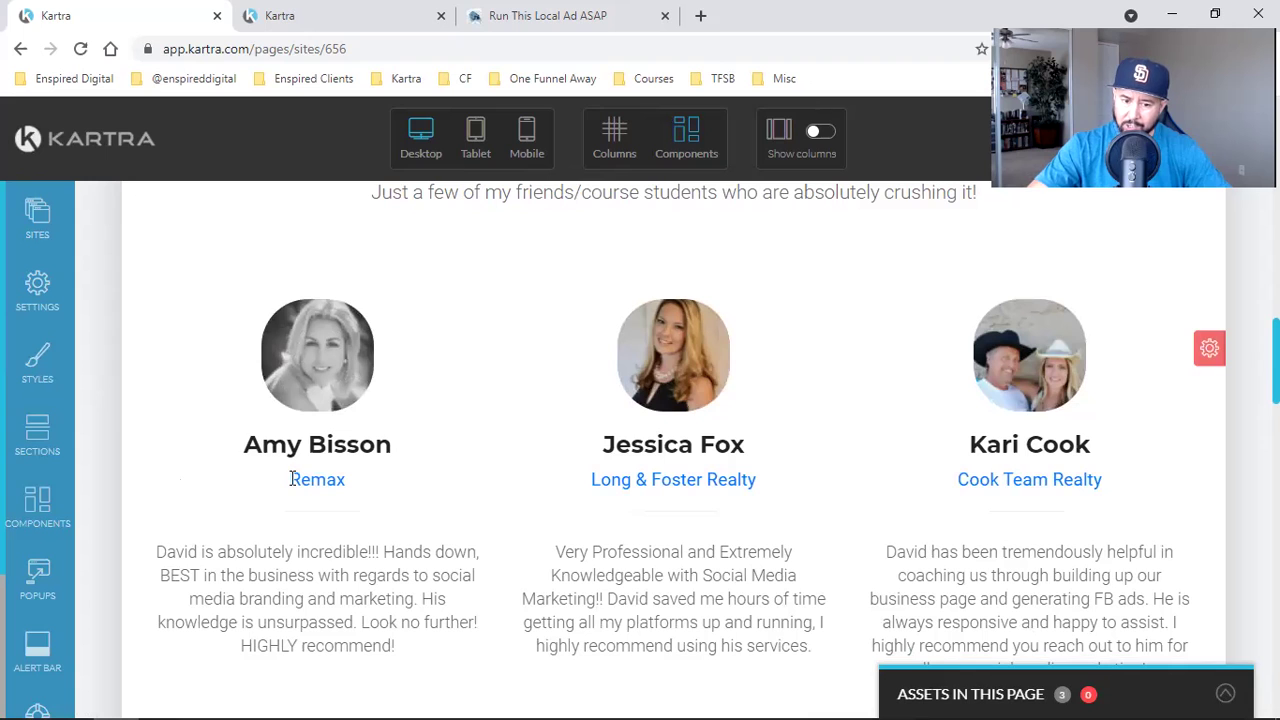
{"action": "scroll", "coordinate": [1166, 457], "scroll_direction": "down", "scroll_amount": 7}
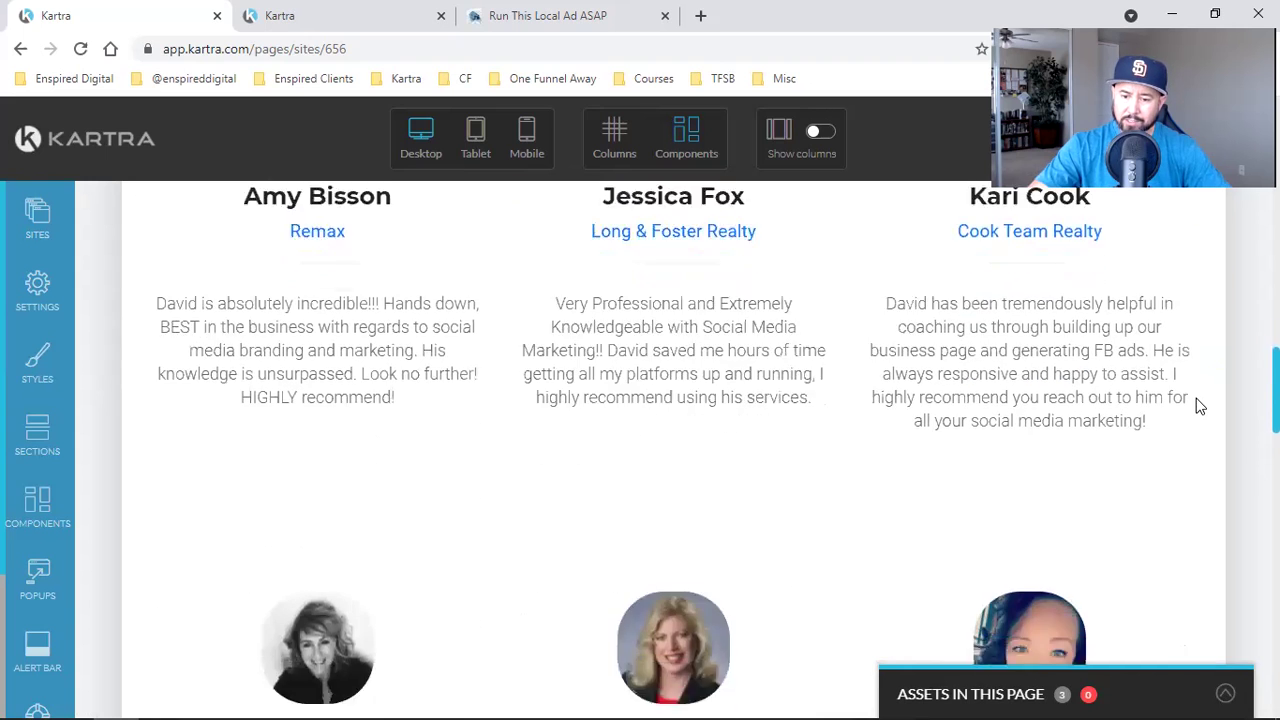
{"action": "scroll", "coordinate": [1203, 362], "scroll_direction": "down", "scroll_amount": 1}
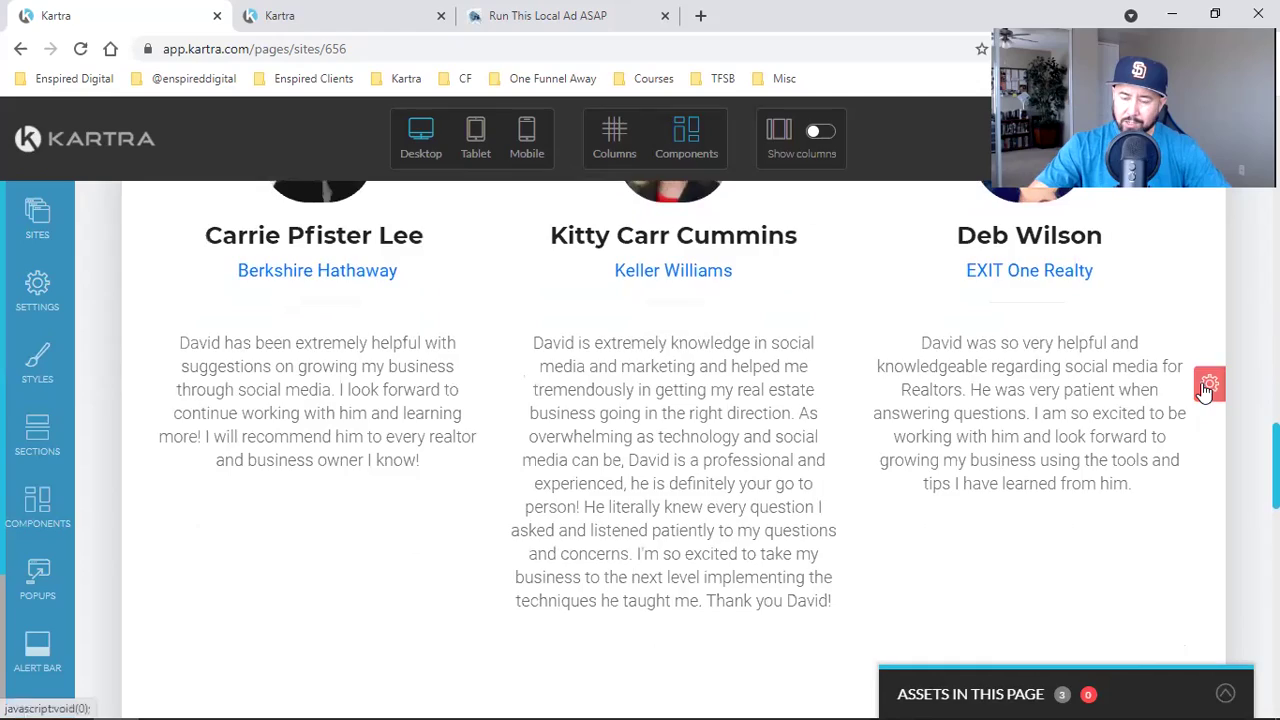
{"action": "scroll", "coordinate": [1208, 390], "scroll_direction": "down", "scroll_amount": 15}
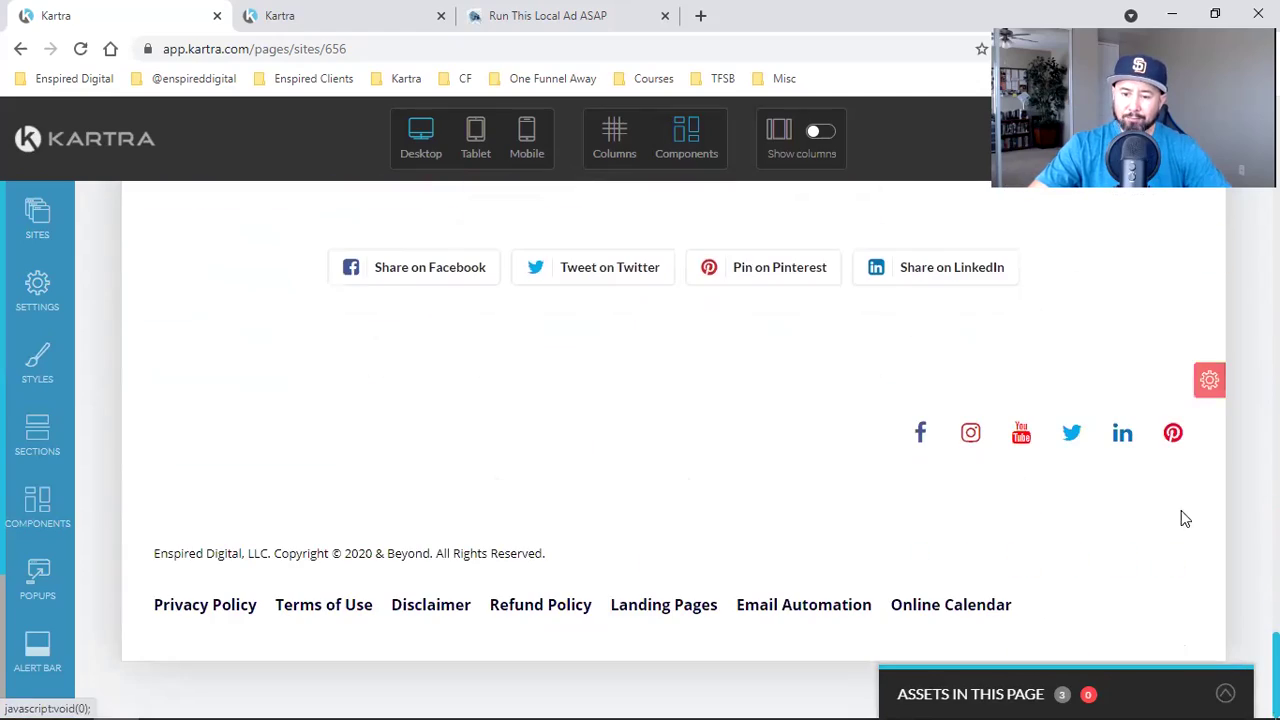
{"action": "scroll", "coordinate": [1224, 452], "scroll_direction": "up", "scroll_amount": 20}
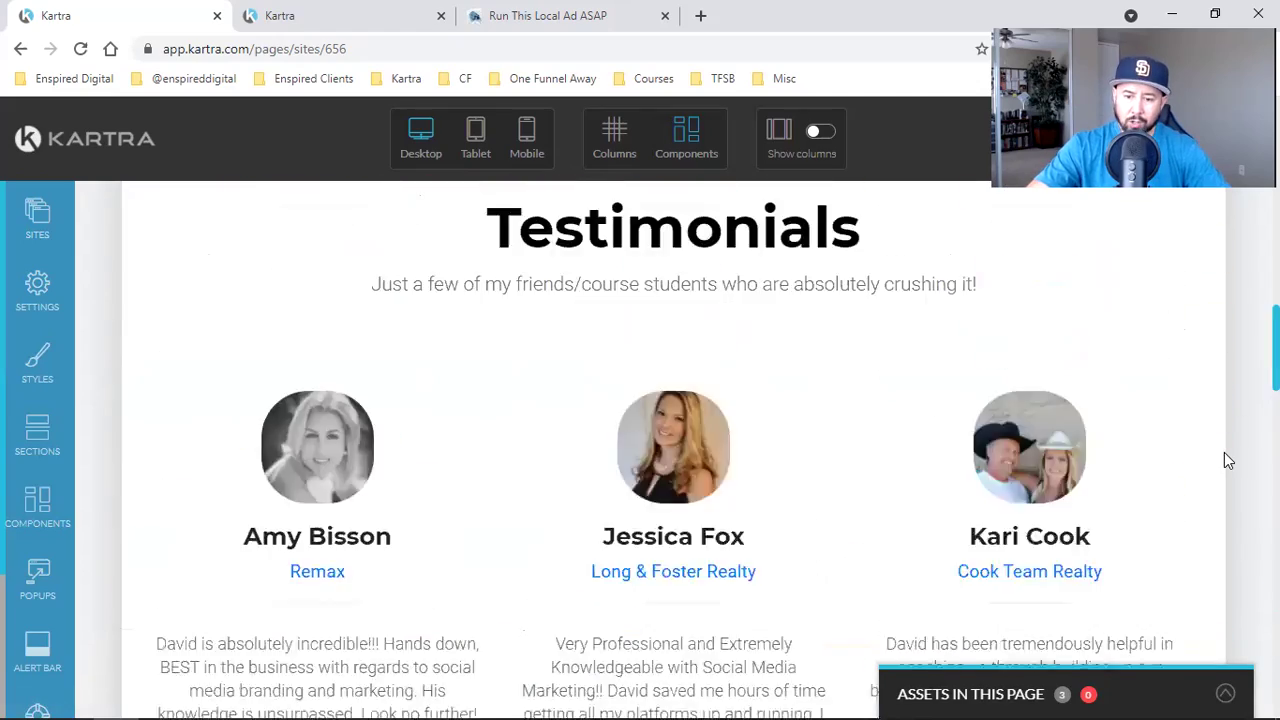
{"action": "scroll", "coordinate": [1228, 460], "scroll_direction": "up", "scroll_amount": 2}
{"action": "scroll", "coordinate": [1129, 449], "scroll_direction": "down", "scroll_amount": 1}
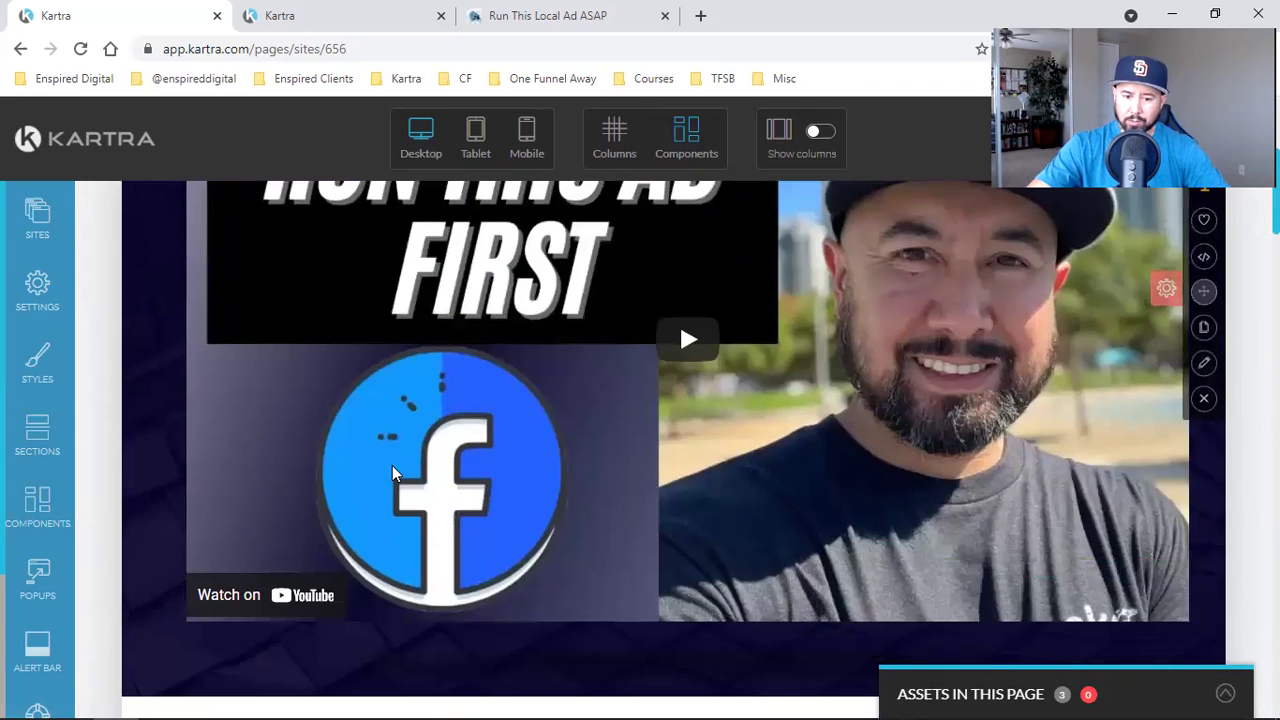
Switch to the live "Run This Local Ad ASAP" page and review it from the headline to the footer.
{"action": "left_click", "coordinate": [610, 15]}
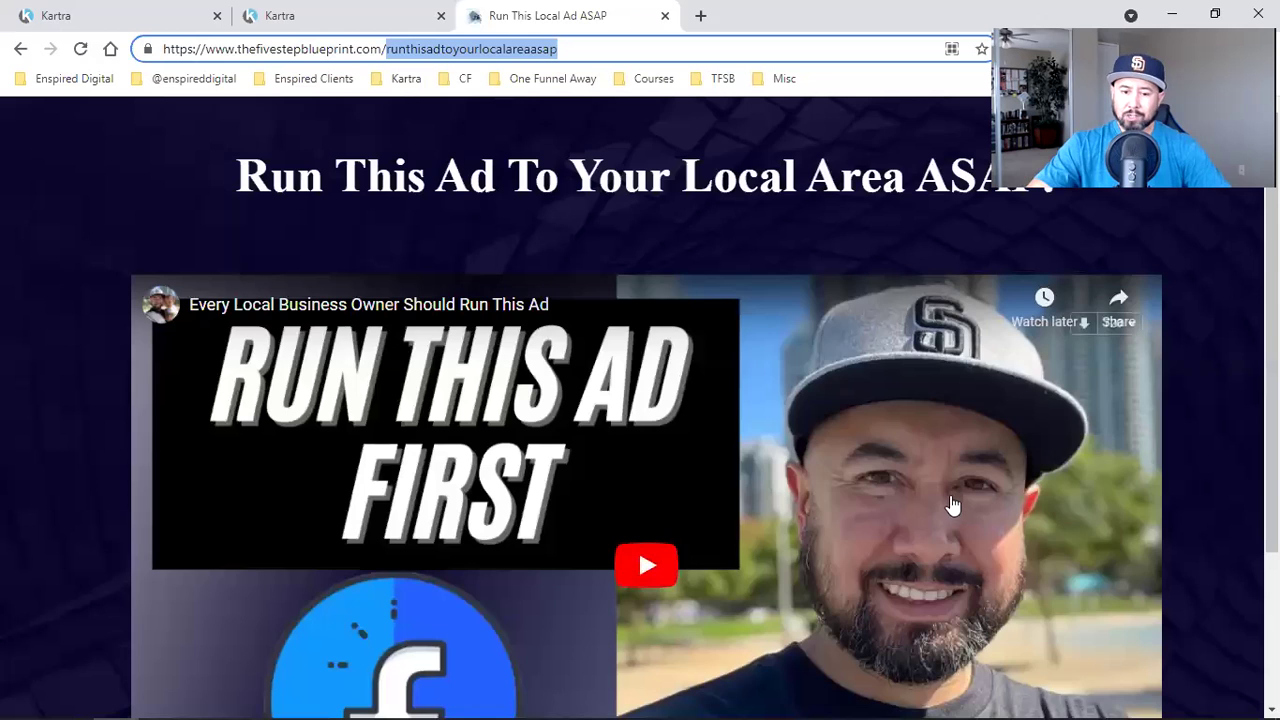
{"action": "scroll", "coordinate": [960, 492], "scroll_direction": "down", "scroll_amount": 6}
{"action": "scroll", "coordinate": [960, 492], "scroll_direction": "up", "scroll_amount": 1}
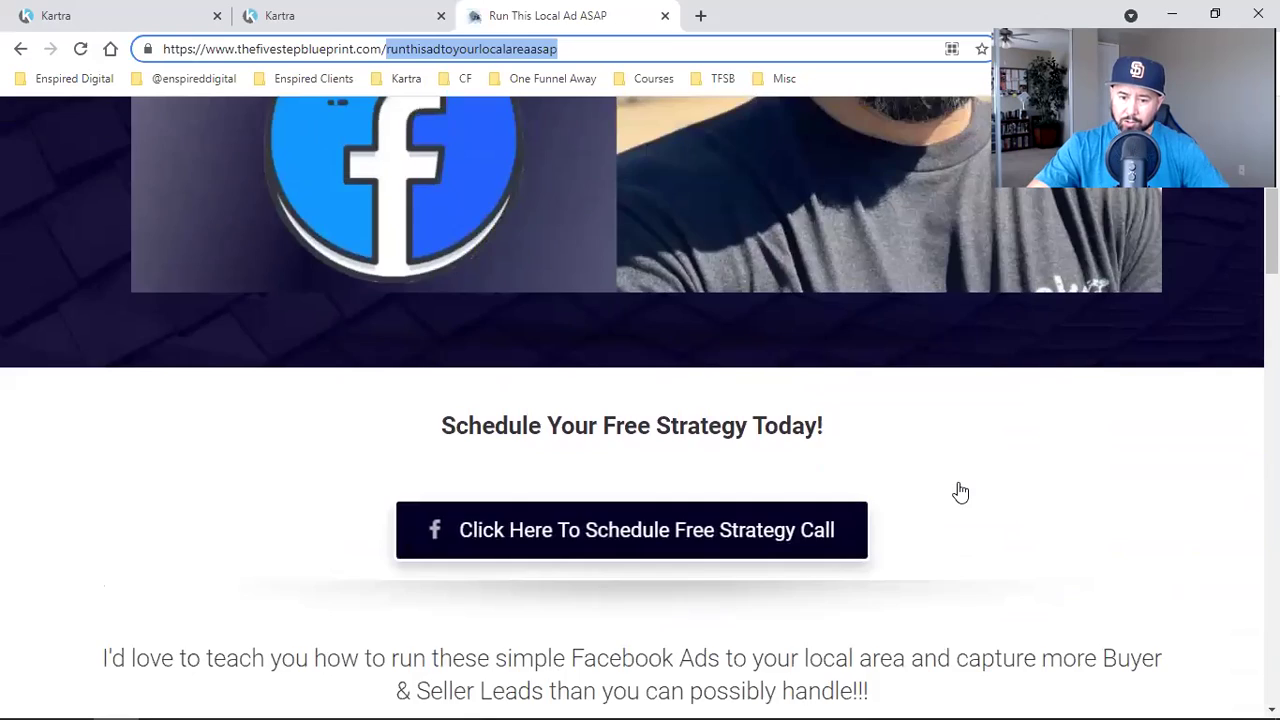
{"action": "scroll", "coordinate": [960, 492], "scroll_direction": "down", "scroll_amount": 2}
{"action": "scroll", "coordinate": [960, 492], "scroll_direction": "down", "scroll_amount": 9}
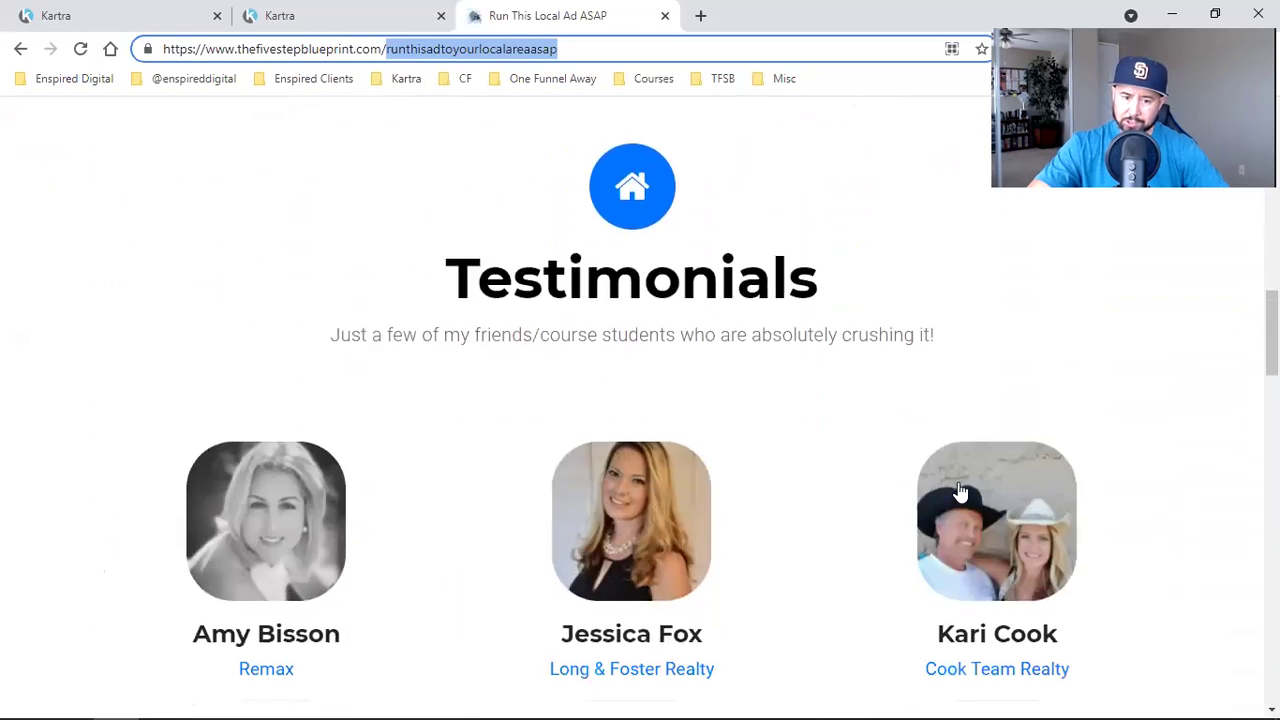
{"action": "scroll", "coordinate": [960, 492], "scroll_direction": "down", "scroll_amount": 12}
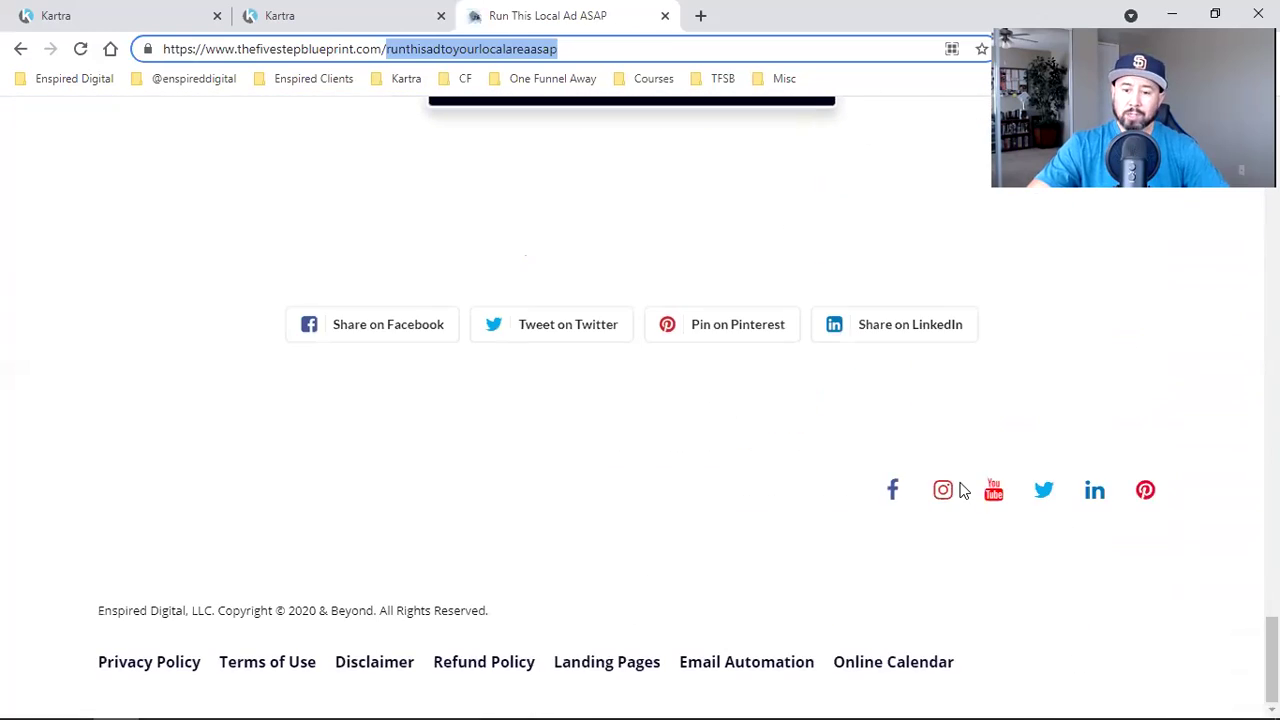
{"action": "scroll", "coordinate": [960, 492], "scroll_direction": "up", "scroll_amount": 20}
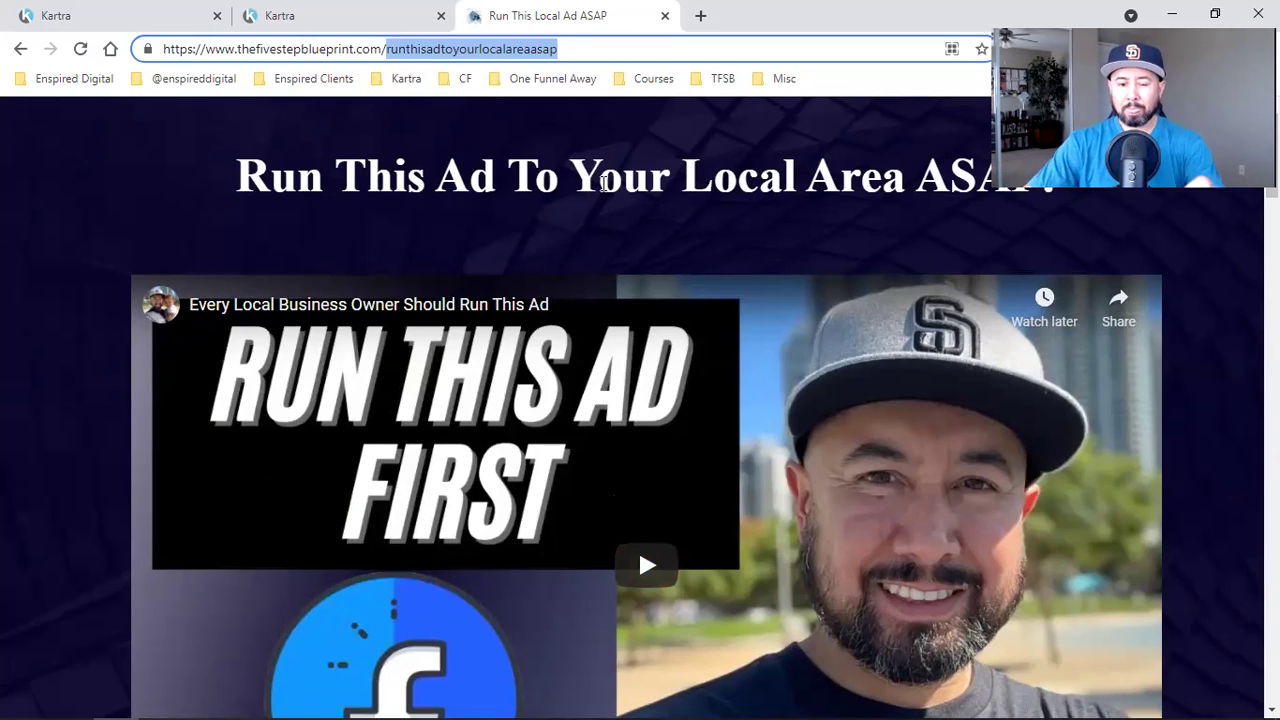
Examine the live page's video and the free strategy call section beneath it.
{"action": "scroll", "coordinate": [611, 226], "scroll_direction": "down", "scroll_amount": 5}
{"action": "scroll", "coordinate": [622, 260], "scroll_direction": "up", "scroll_amount": 4}
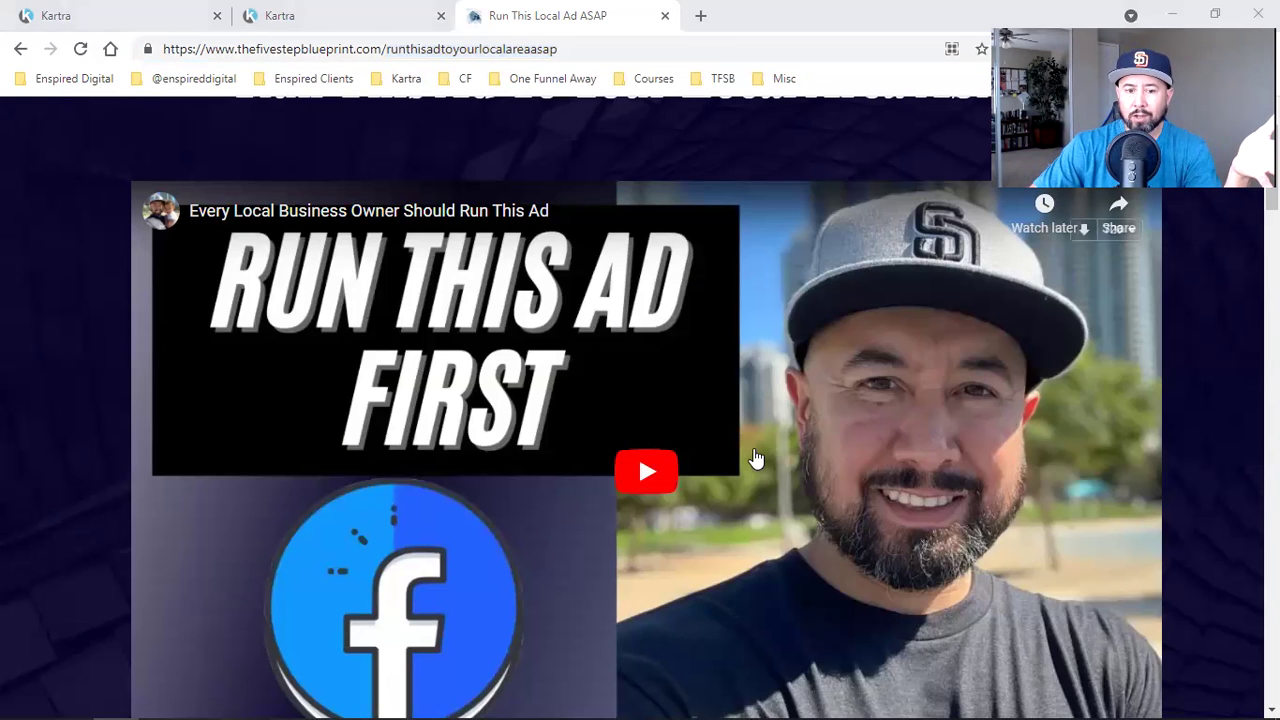
{"action": "scroll", "coordinate": [755, 458], "scroll_direction": "down", "scroll_amount": 4}
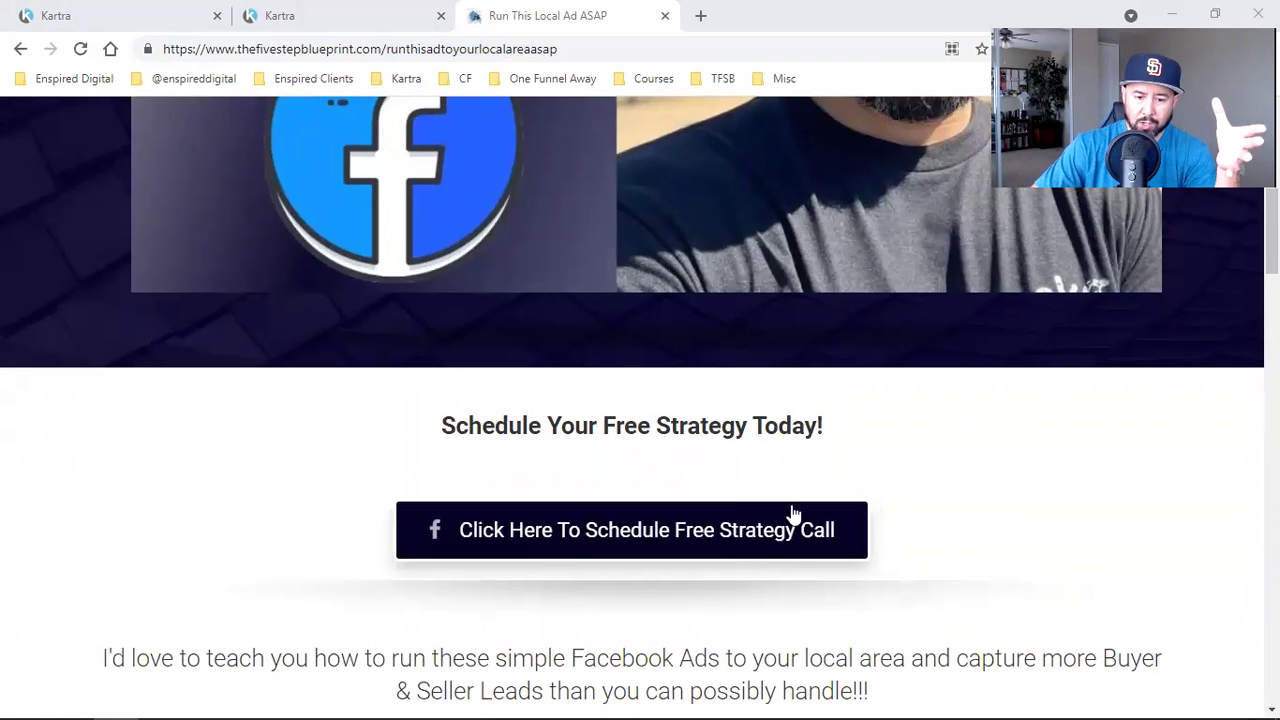
{"action": "scroll", "coordinate": [658, 578], "scroll_direction": "down", "scroll_amount": 3}
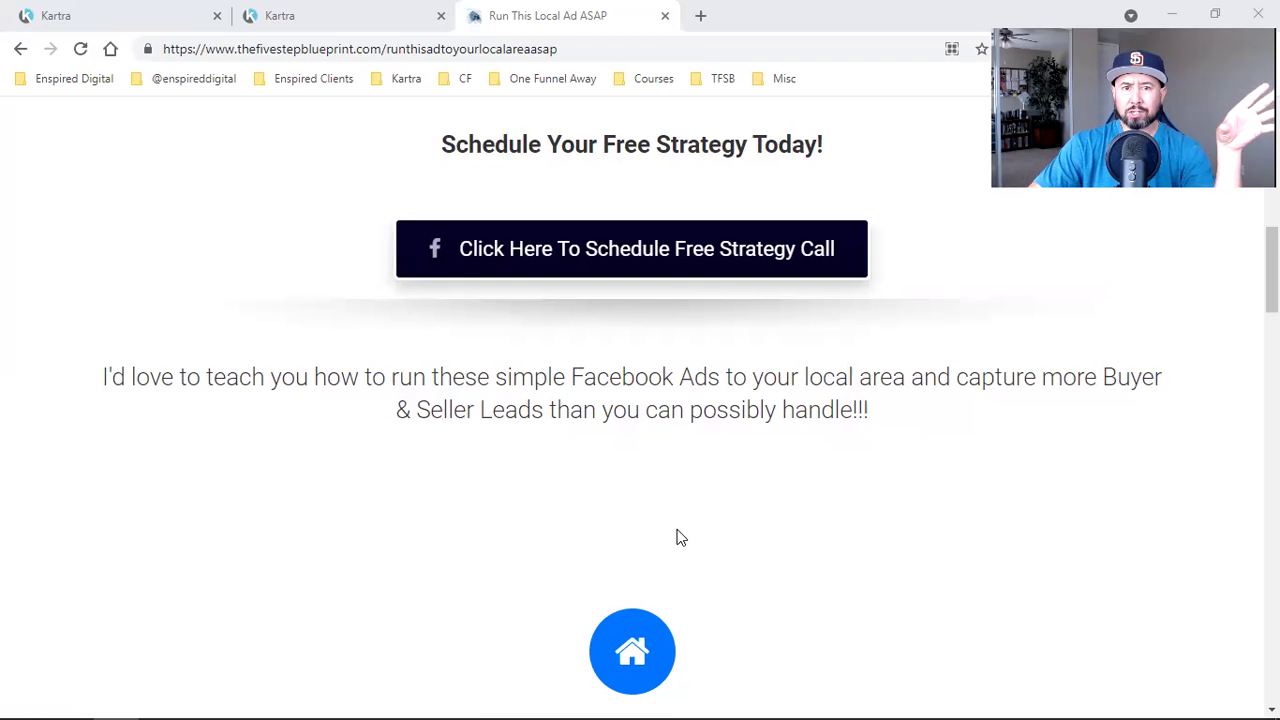
{"action": "scroll", "coordinate": [677, 536], "scroll_direction": "up", "scroll_amount": 6}
{"action": "scroll", "coordinate": [691, 537], "scroll_direction": "down", "scroll_amount": 3}
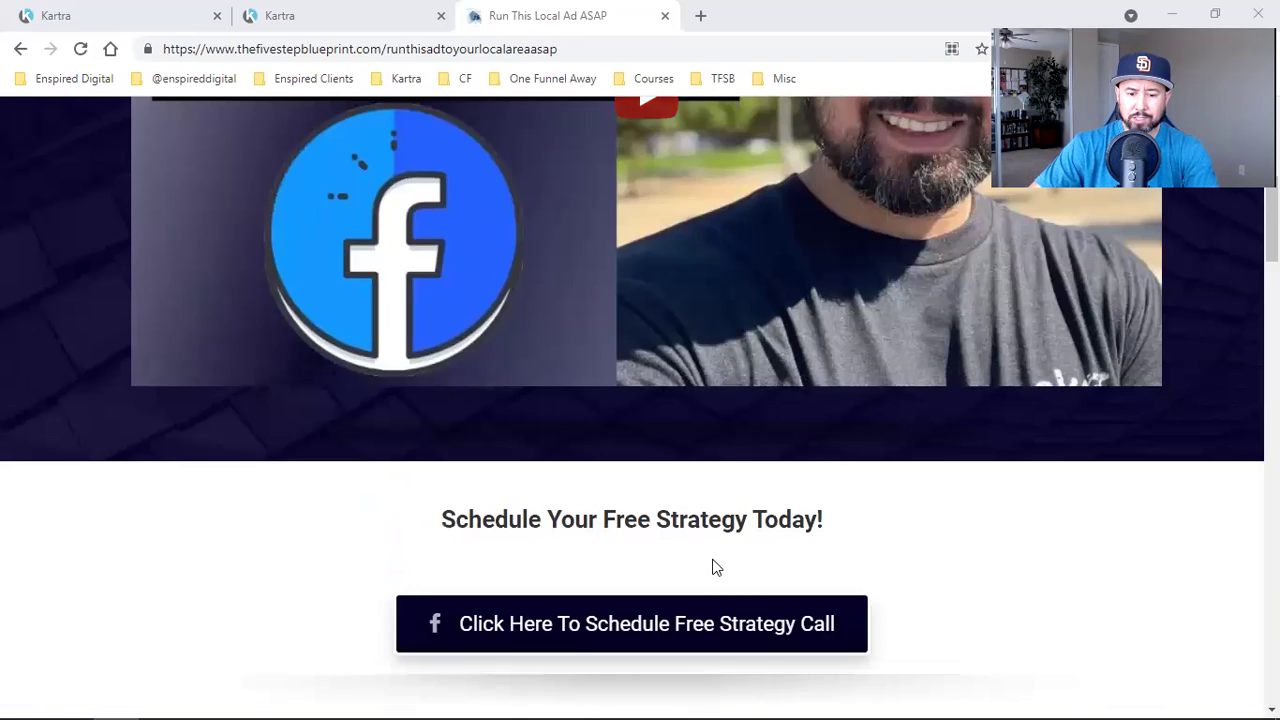
Test the Instagram link in the live page's footer and return to the landing page.
{"action": "scroll", "coordinate": [760, 608], "scroll_direction": "down", "scroll_amount": 15}
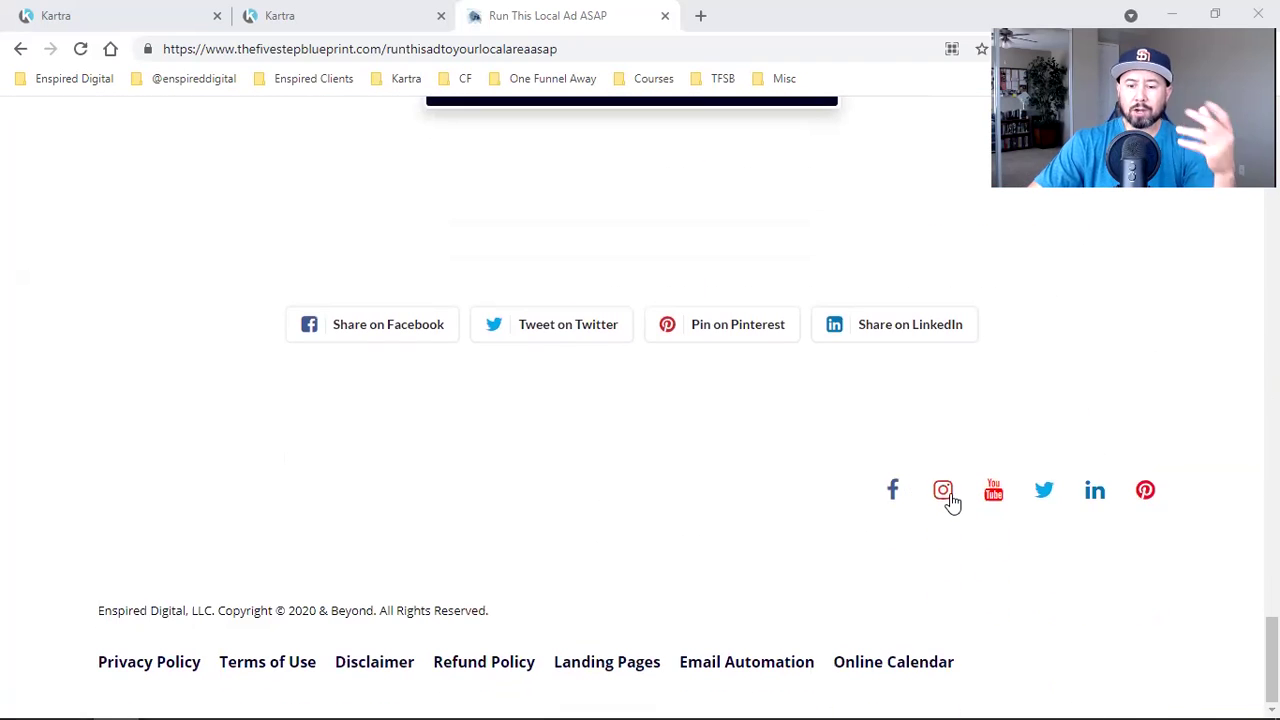
{"action": "left_click", "coordinate": [950, 496]}
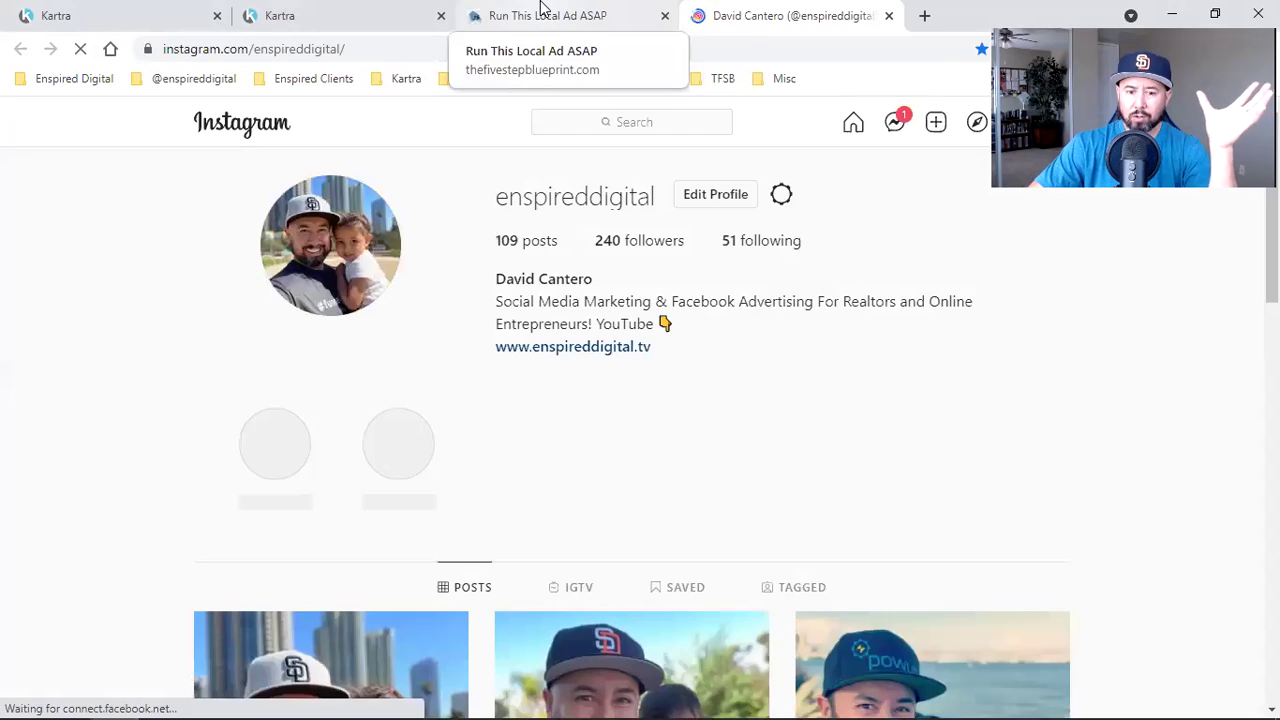
{"action": "left_click", "coordinate": [541, 8]}
Check the lower strategy call button and the social share buttons, and return to the video.
{"action": "scroll", "coordinate": [994, 577], "scroll_direction": "up", "scroll_amount": 10}
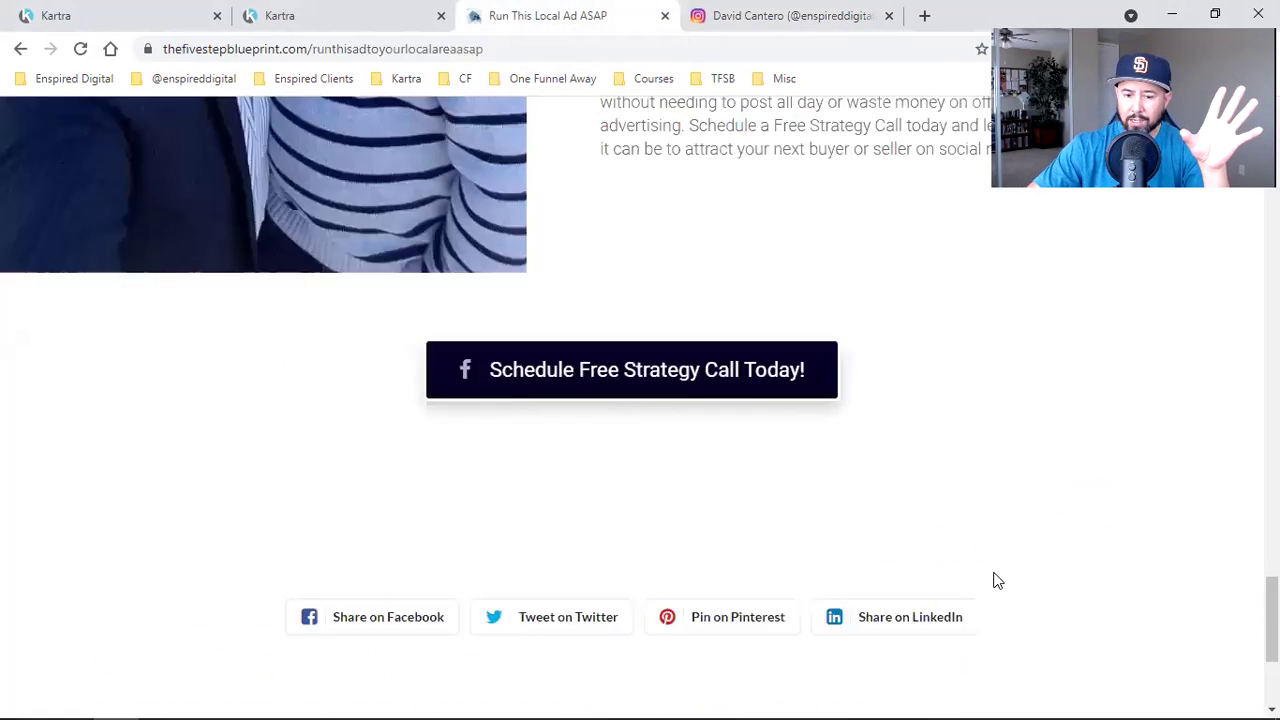
{"action": "scroll", "coordinate": [996, 580], "scroll_direction": "down", "scroll_amount": 4}
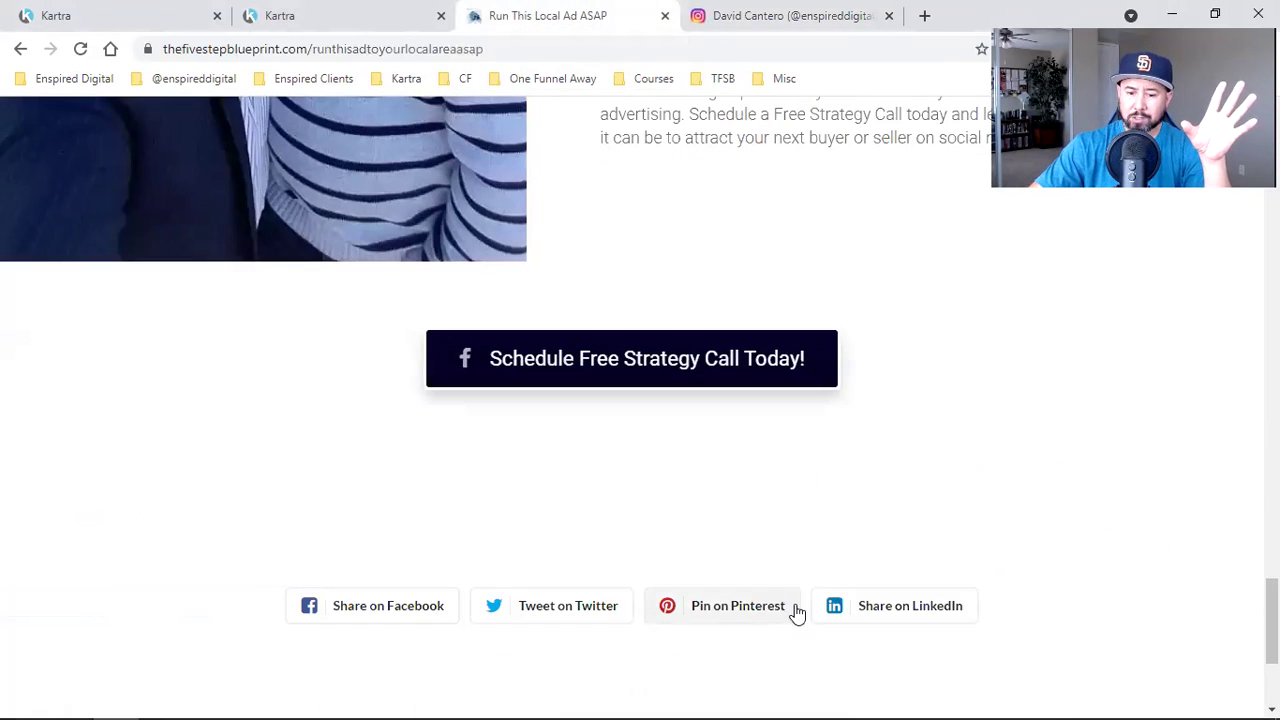
{"action": "scroll", "coordinate": [892, 551], "scroll_direction": "up", "scroll_amount": 9}
{"action": "scroll", "coordinate": [892, 551], "scroll_direction": "up", "scroll_amount": 10}
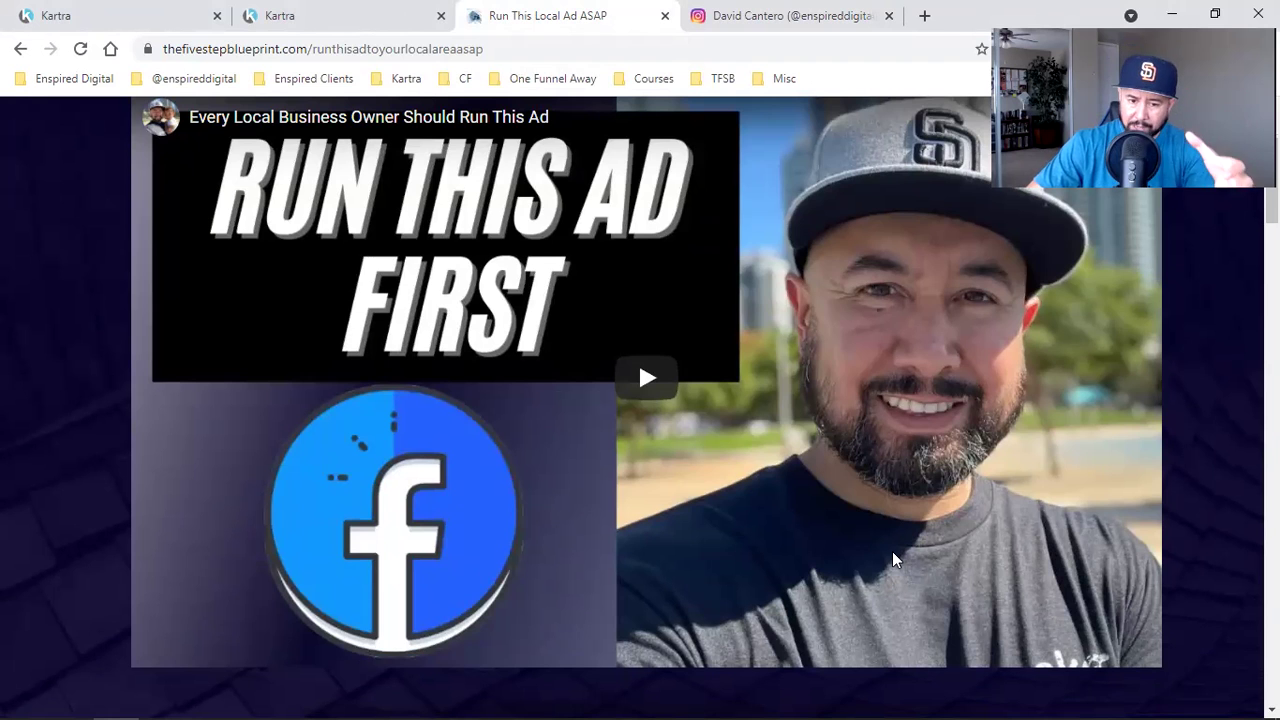
Close the Instagram profile and review the free strategy call section below the live page's video.
{"action": "left_click", "coordinate": [890, 16]}
{"action": "scroll", "coordinate": [823, 423], "scroll_direction": "down", "scroll_amount": 4}
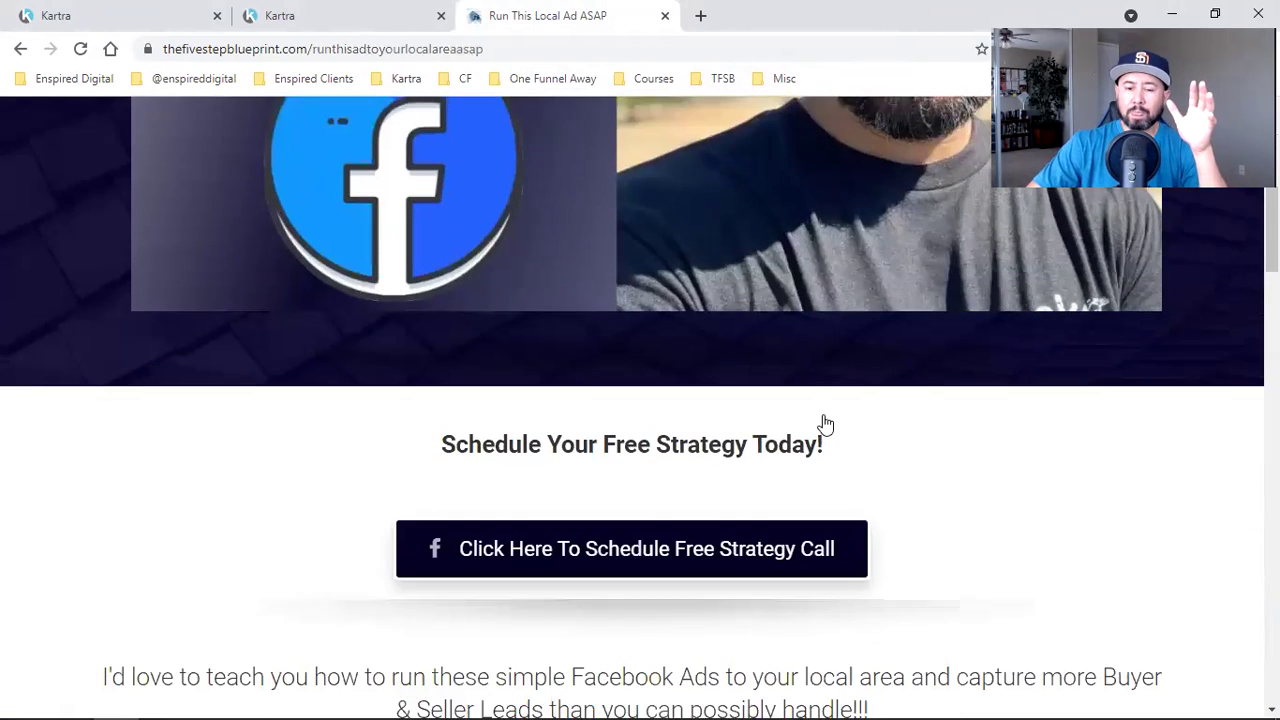
{"action": "scroll", "coordinate": [823, 423], "scroll_direction": "down", "scroll_amount": 1}
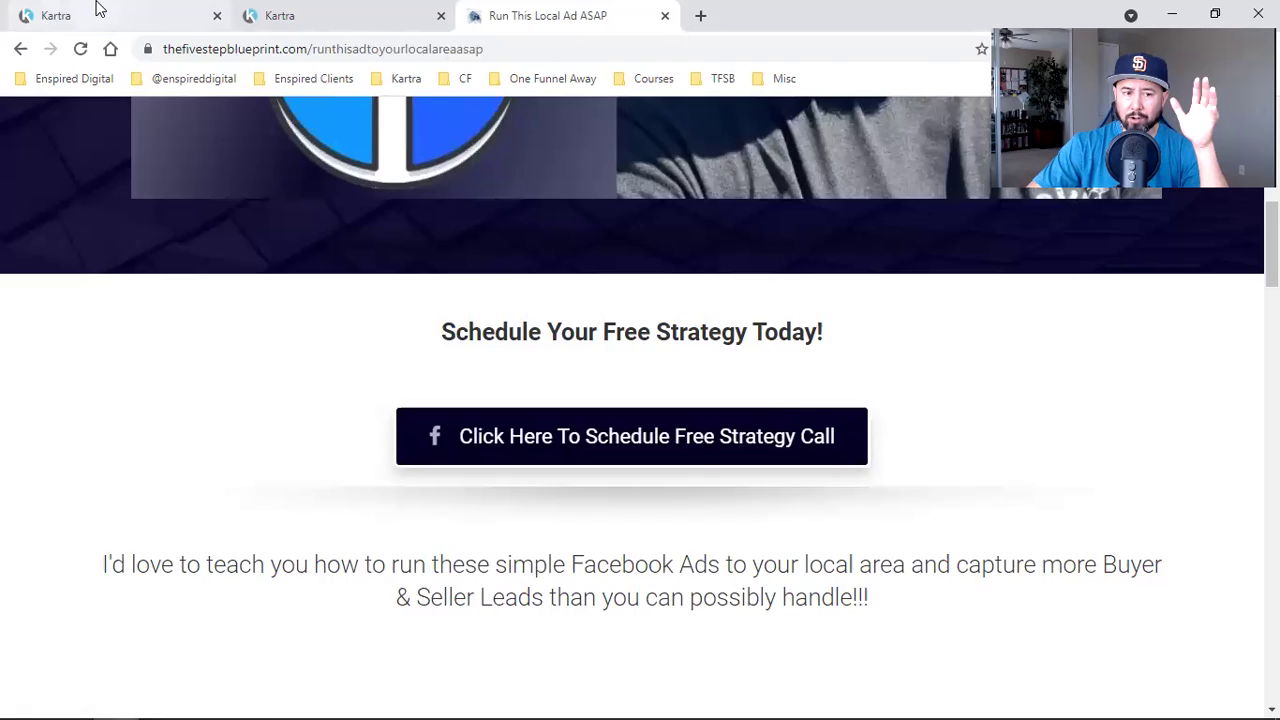
Switch to the page editor, open the delay settings of the strategy call section and examine the display recurrence options.
{"action": "left_click", "coordinate": [98, 8]}
{"action": "scroll", "coordinate": [1237, 429], "scroll_direction": "down", "scroll_amount": 3}
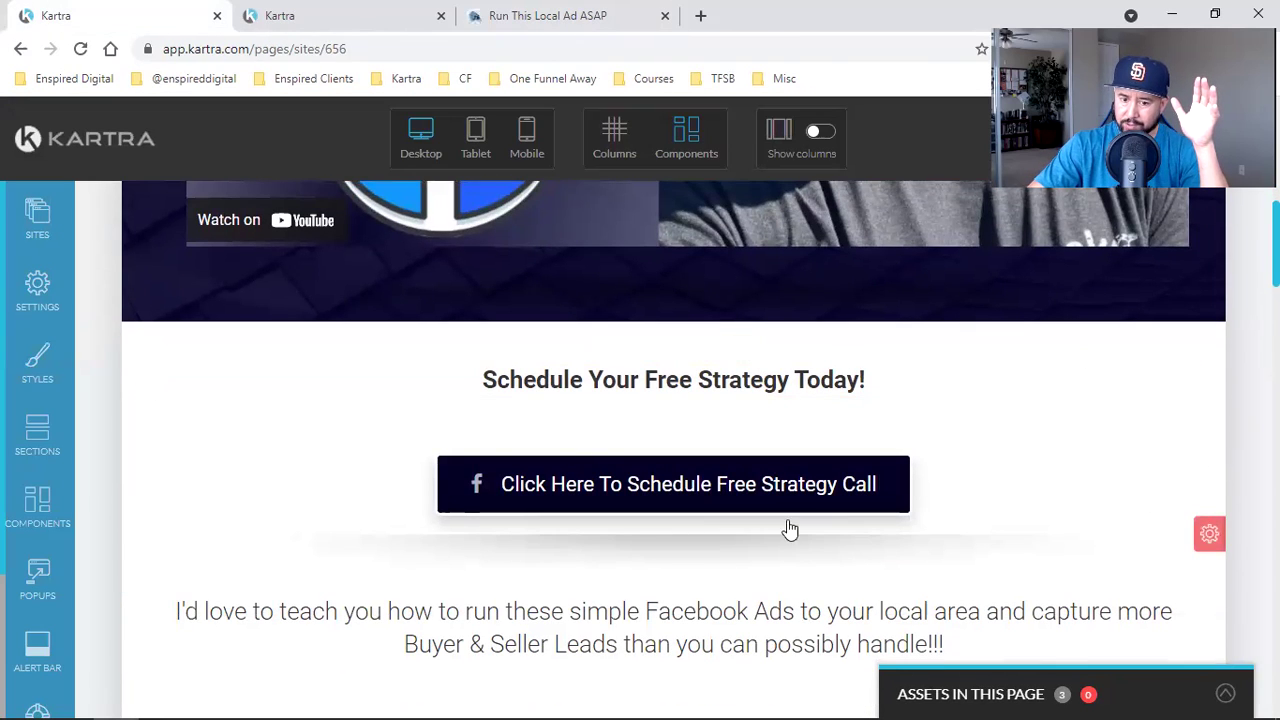
{"action": "mouse_move", "coordinate": [1206, 536]}
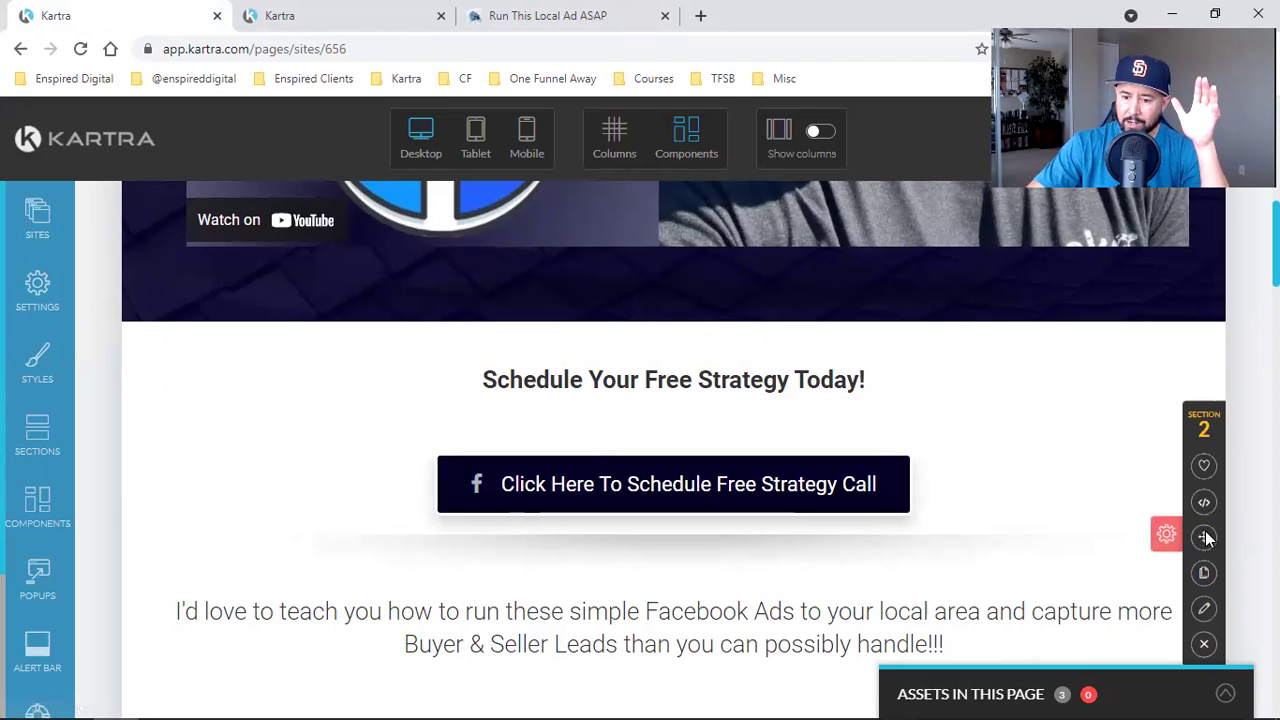
{"action": "left_click", "coordinate": [1204, 608]}
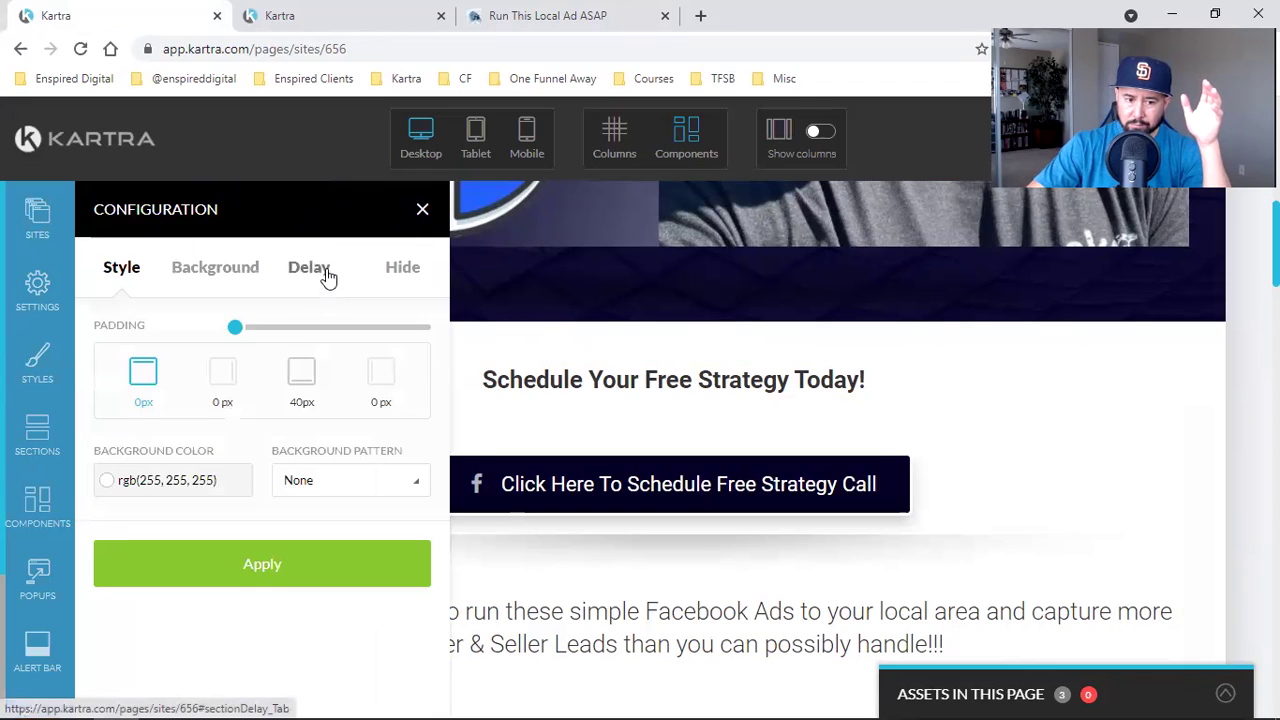
{"action": "left_click", "coordinate": [327, 276]}
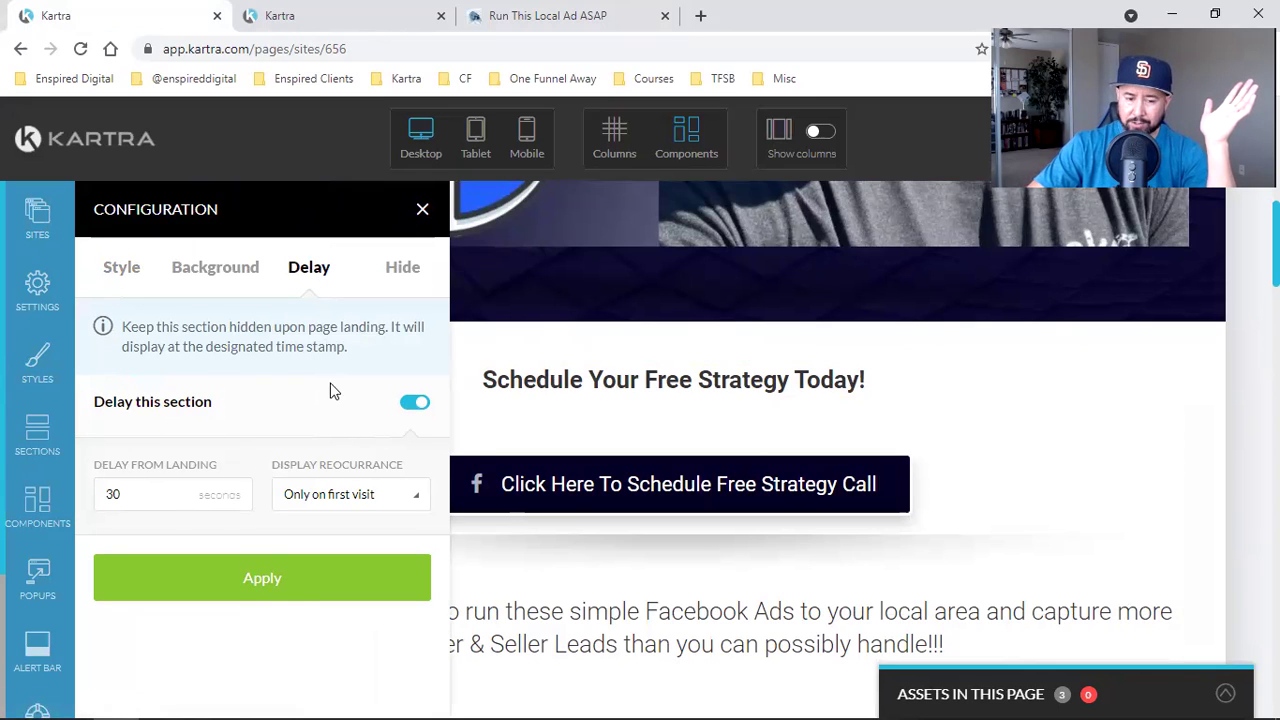
{"action": "left_click", "coordinate": [348, 505]}
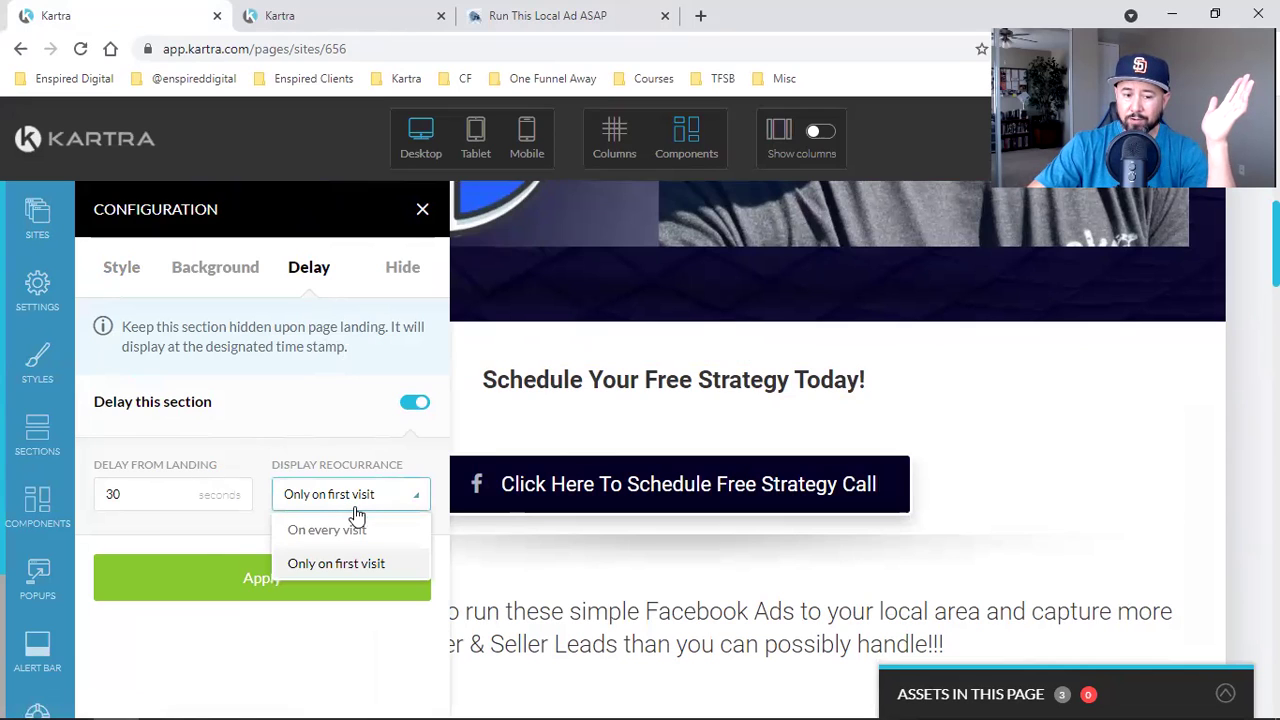
Toggle the strategy call section's delay off and back on, and apply the 30-second delay for the first visit only.
{"action": "left_click", "coordinate": [418, 403]}
{"action": "left_click", "coordinate": [418, 403]}
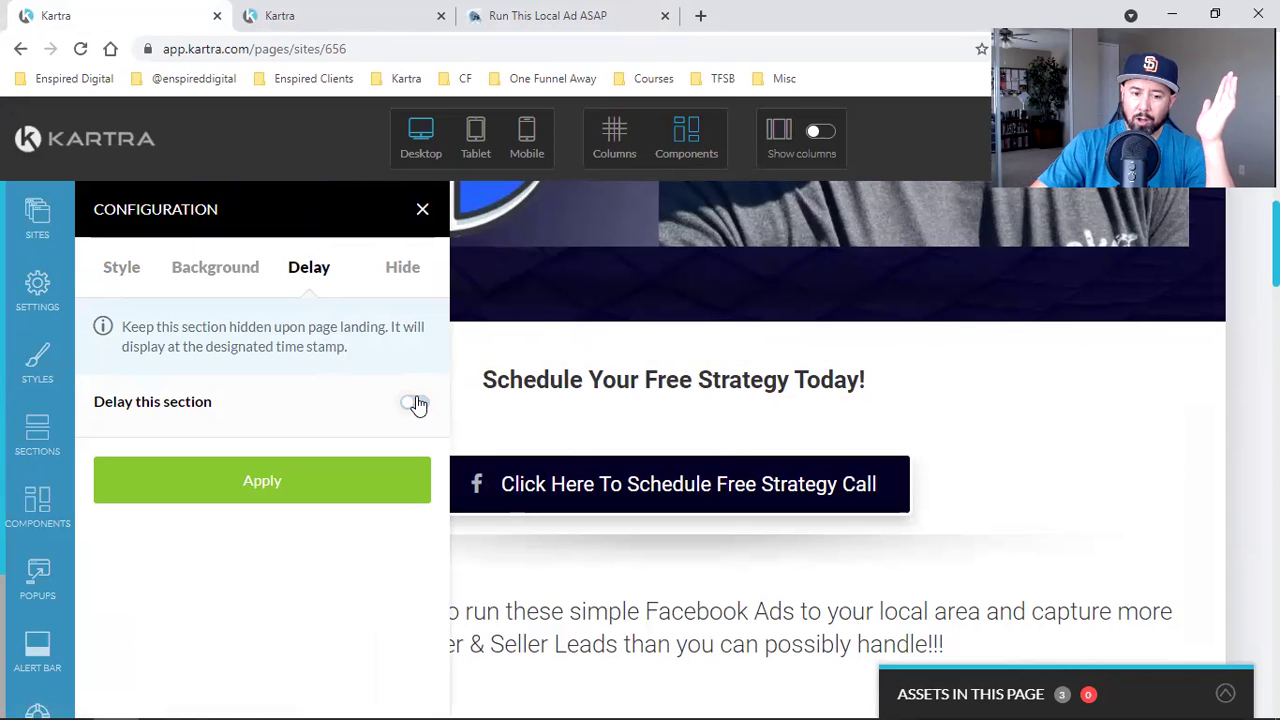
{"action": "left_click", "coordinate": [418, 403]}
{"action": "left_click", "coordinate": [222, 582]}
Publish the "Broadcast - Every Local Business Owner" page live again and close the page link dialog.
{"action": "scroll", "coordinate": [1086, 446], "scroll_direction": "down", "scroll_amount": 5}
{"action": "scroll", "coordinate": [1145, 410], "scroll_direction": "down", "scroll_amount": 4}
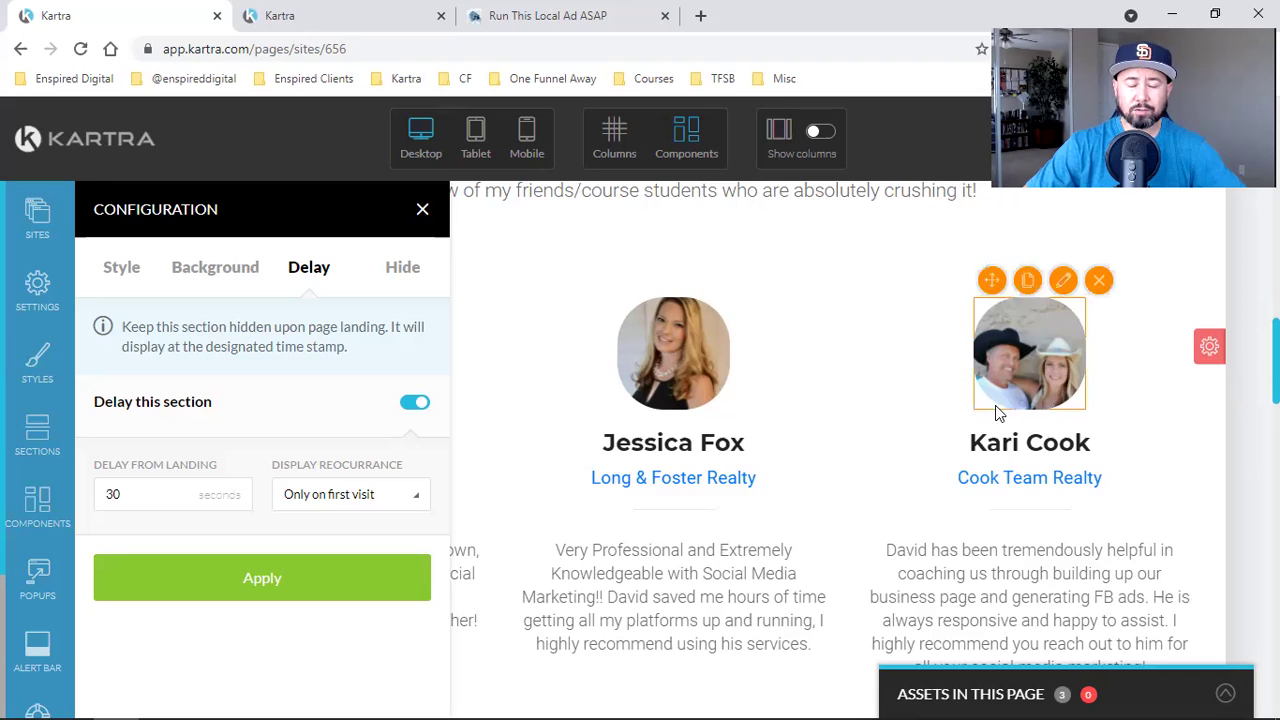
{"action": "scroll", "coordinate": [1196, 381], "scroll_direction": "down", "scroll_amount": 8}
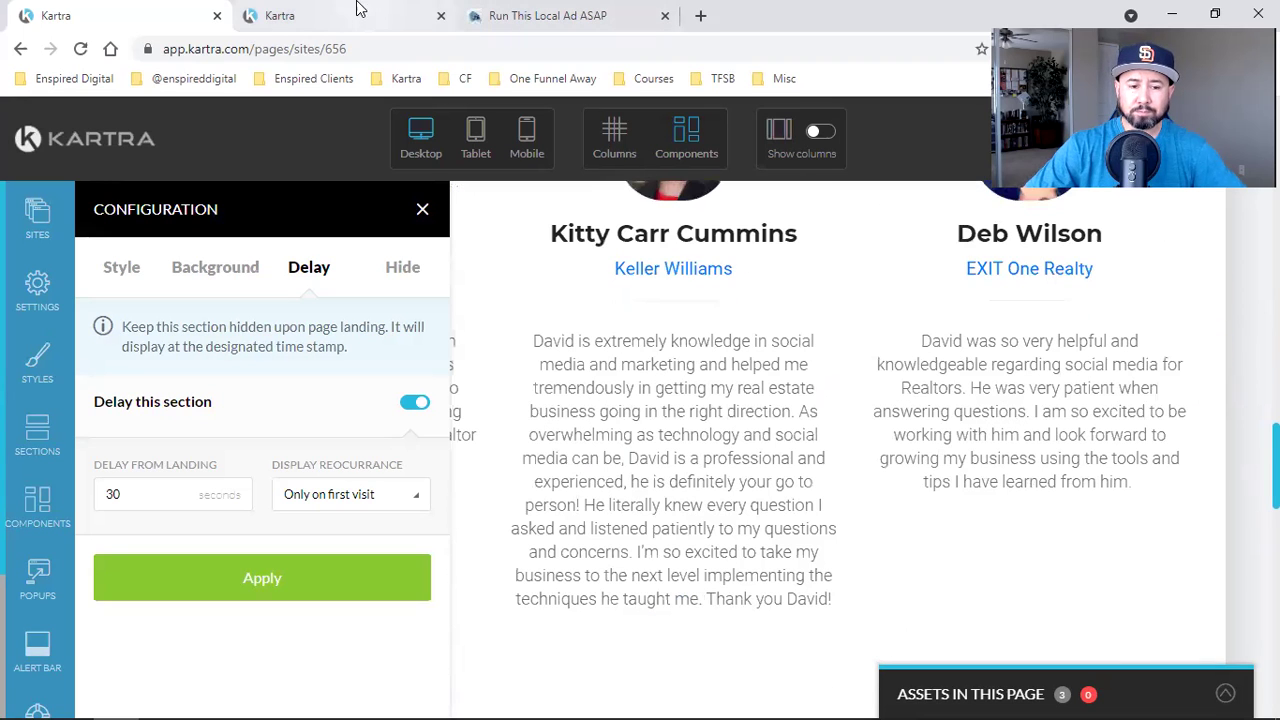
{"action": "scroll", "coordinate": [900, 400], "scroll_direction": "down", "scroll_amount": 5}
{"action": "scroll", "coordinate": [940, 388], "scroll_direction": "up", "scroll_amount": 10}
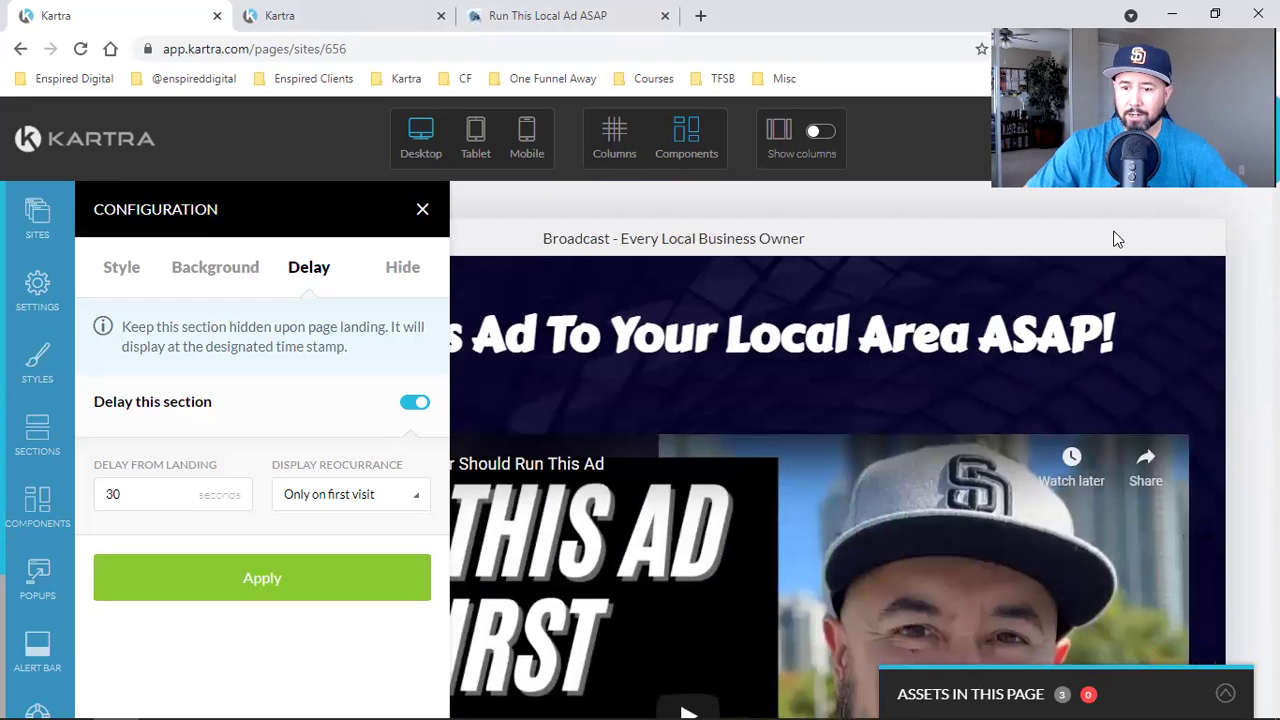
{"action": "left_click", "coordinate": [1196, 138]}
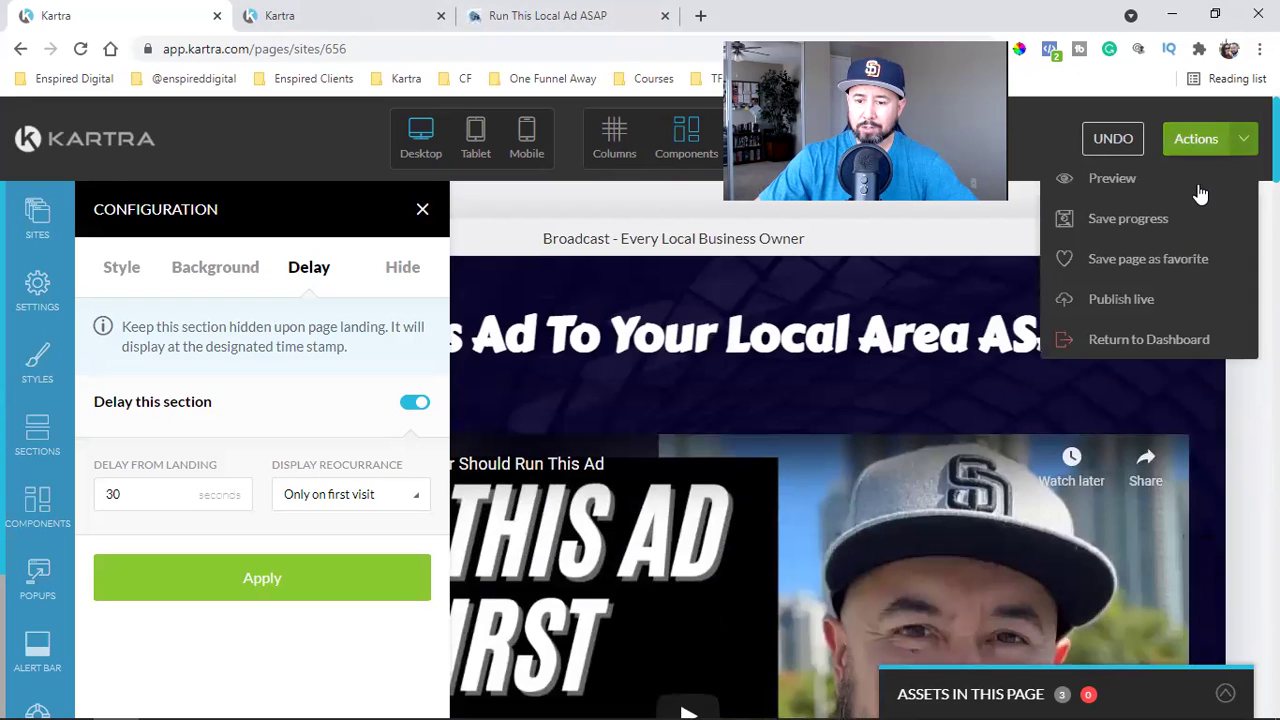
{"action": "left_click", "coordinate": [1145, 302]}
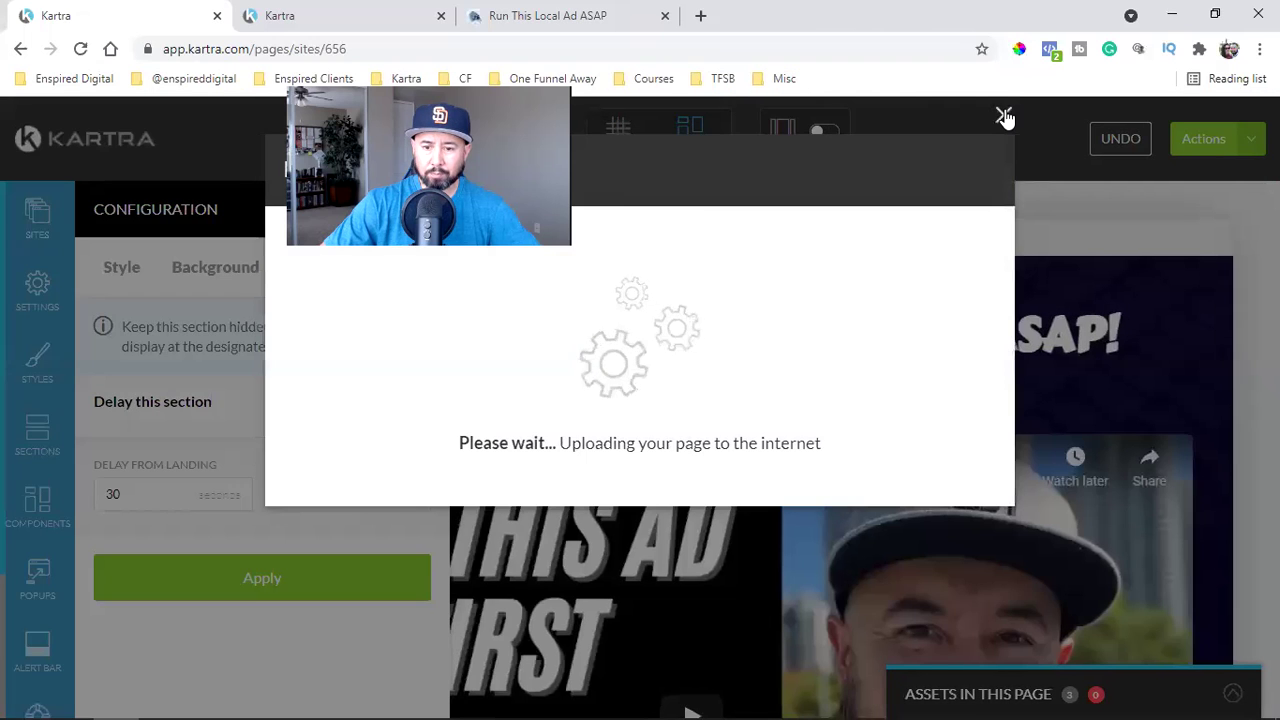
{"action": "left_click", "coordinate": [1005, 117]}
{"action": "left_click", "coordinate": [1225, 139]}
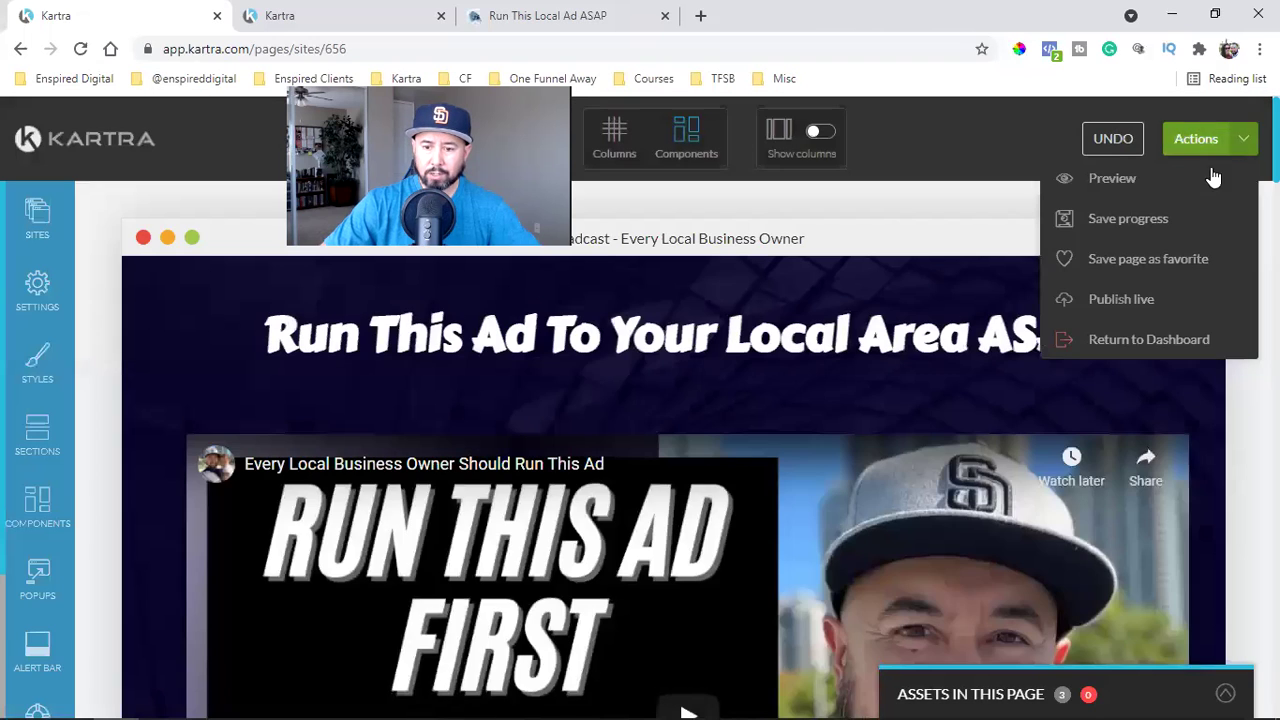
{"action": "left_click", "coordinate": [1143, 292]}
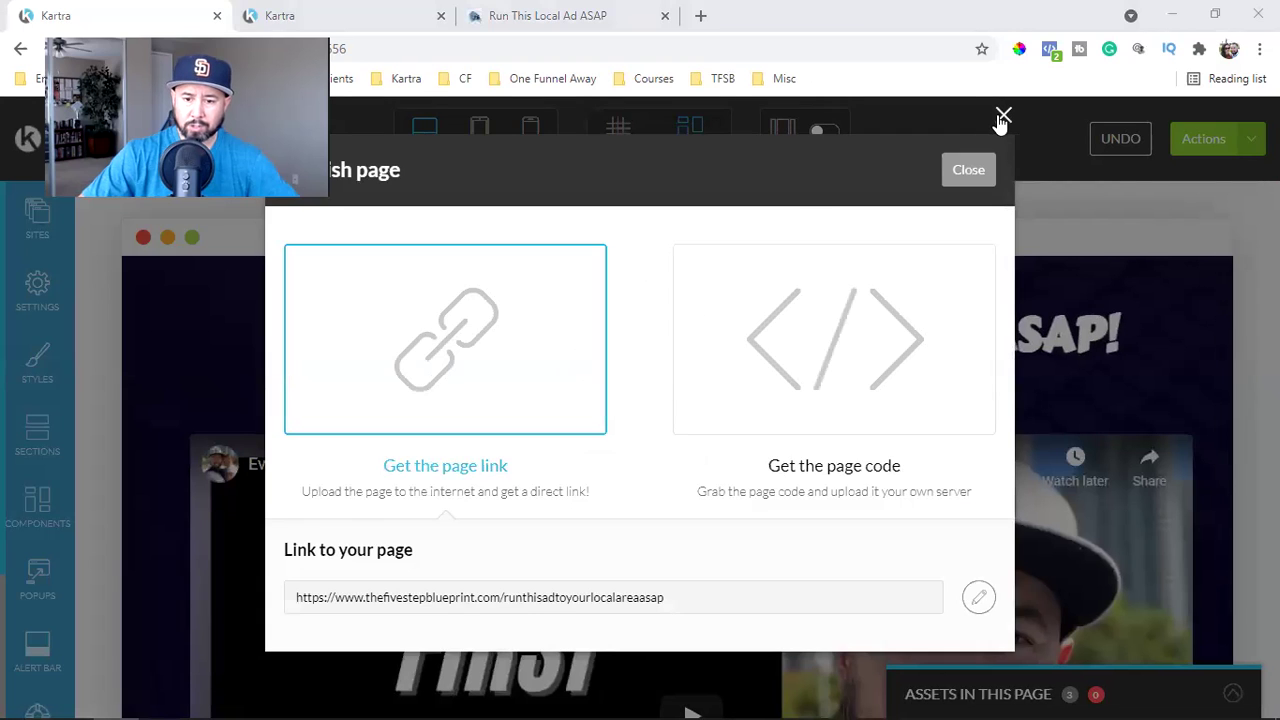
{"action": "left_click", "coordinate": [1002, 117]}
Return to the pages dashboard and check the "Every Local Business Owner" page within the Broadcast category.
{"action": "left_click", "coordinate": [1224, 140]}
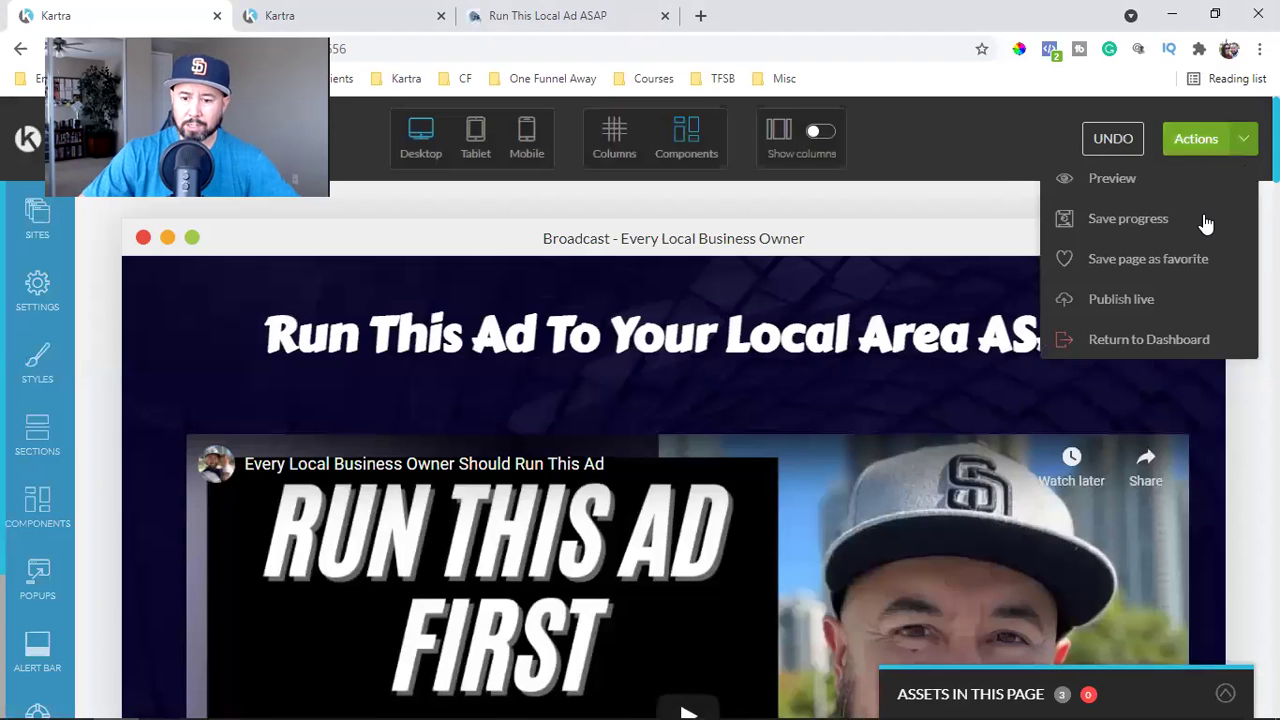
{"action": "left_click", "coordinate": [1130, 340]}
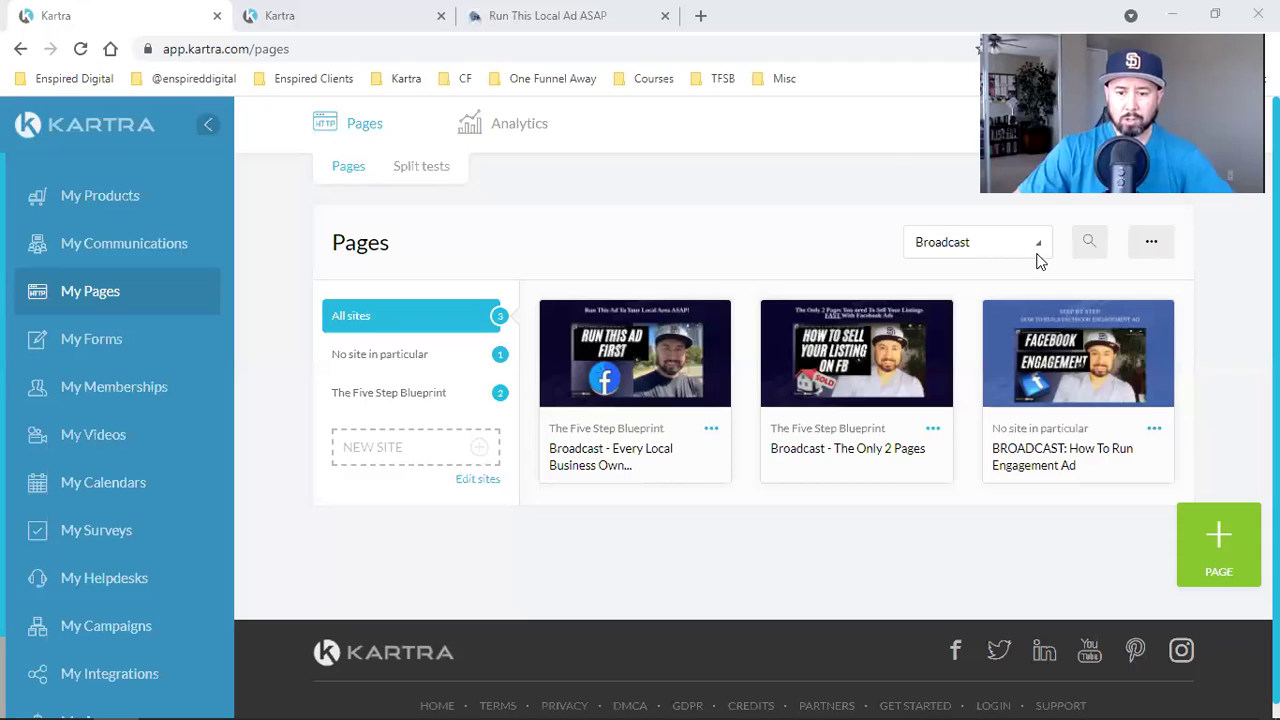
{"action": "mouse_move", "coordinate": [623, 408]}
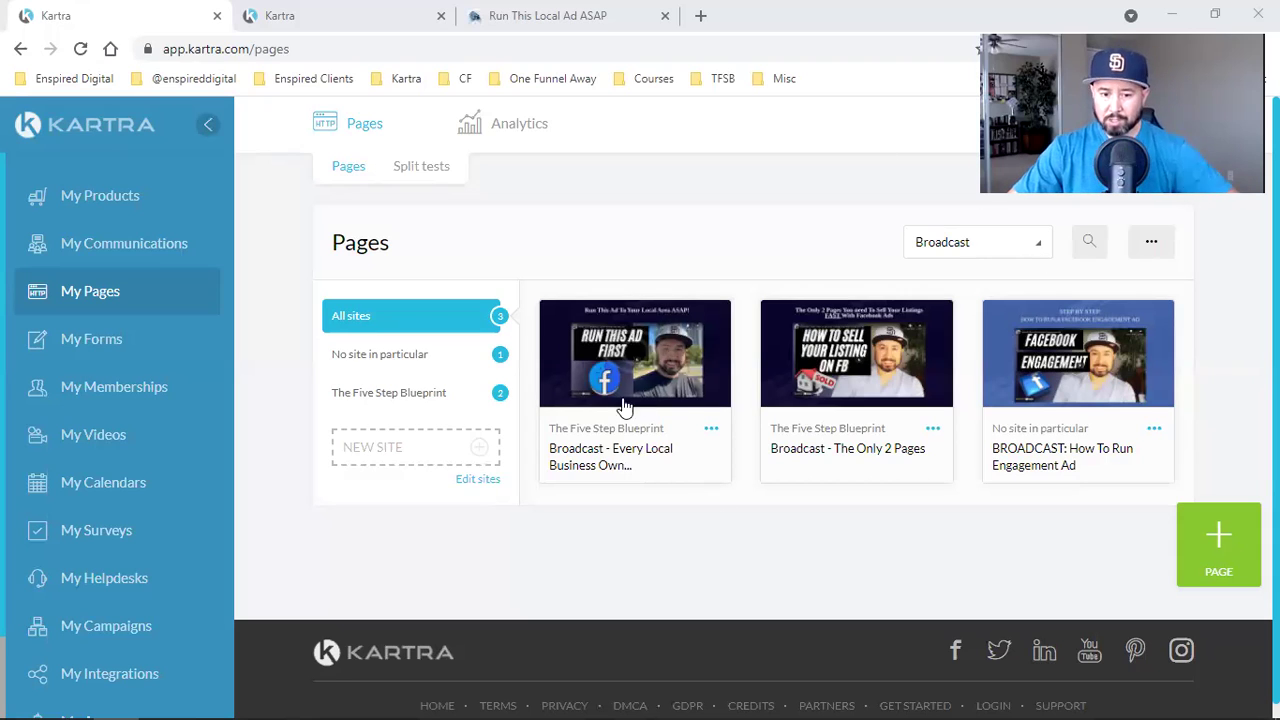
{"action": "triple_click", "coordinate": [603, 465]}
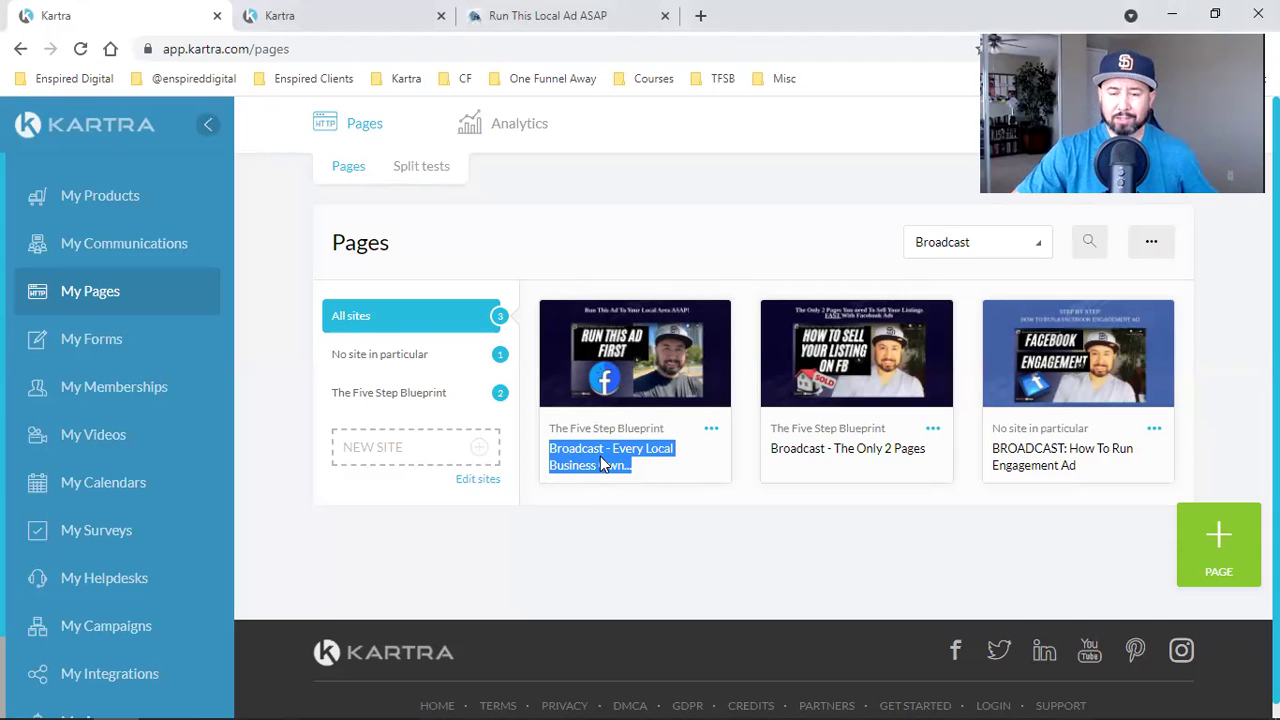
{"action": "left_click", "coordinate": [1000, 243]}
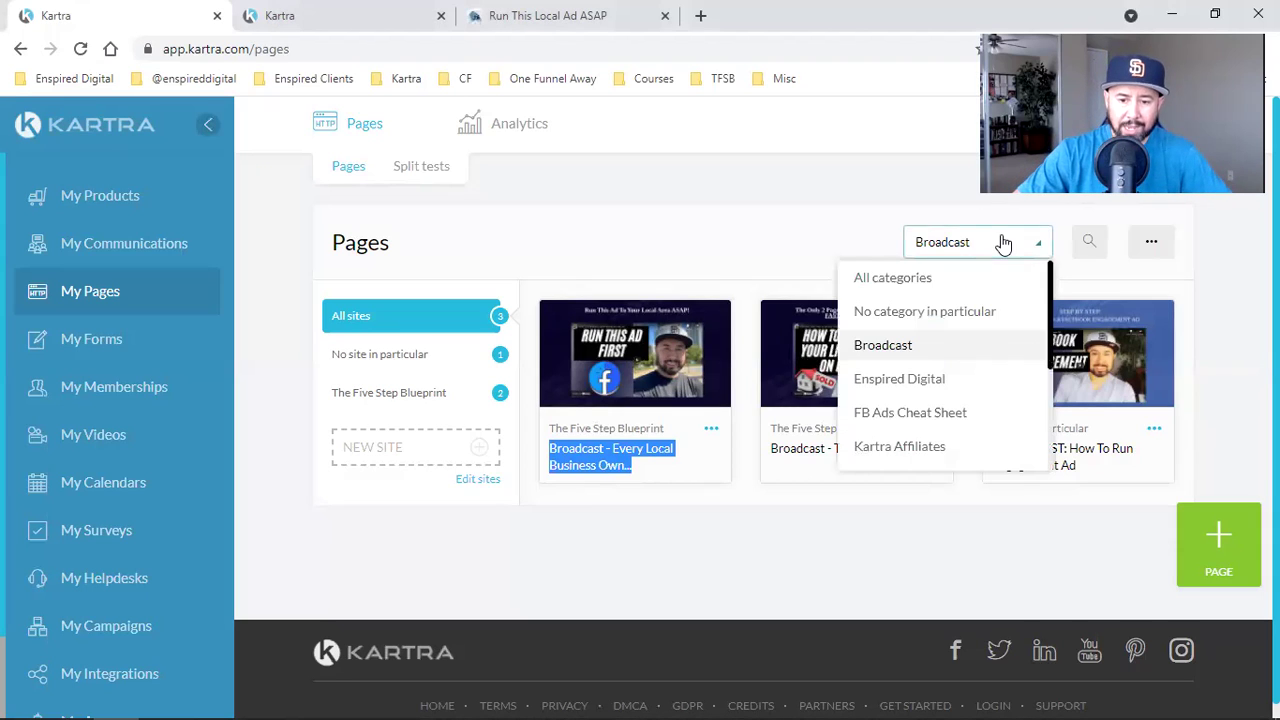
{"action": "left_click", "coordinate": [921, 349]}
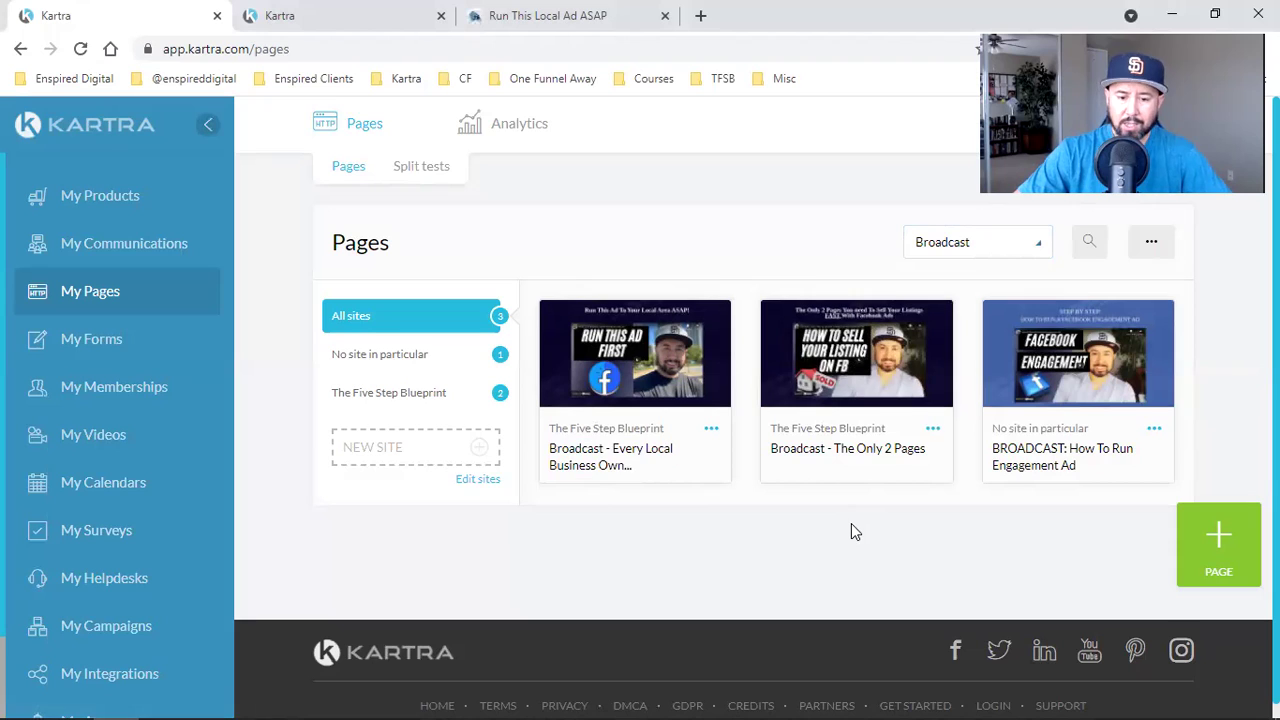
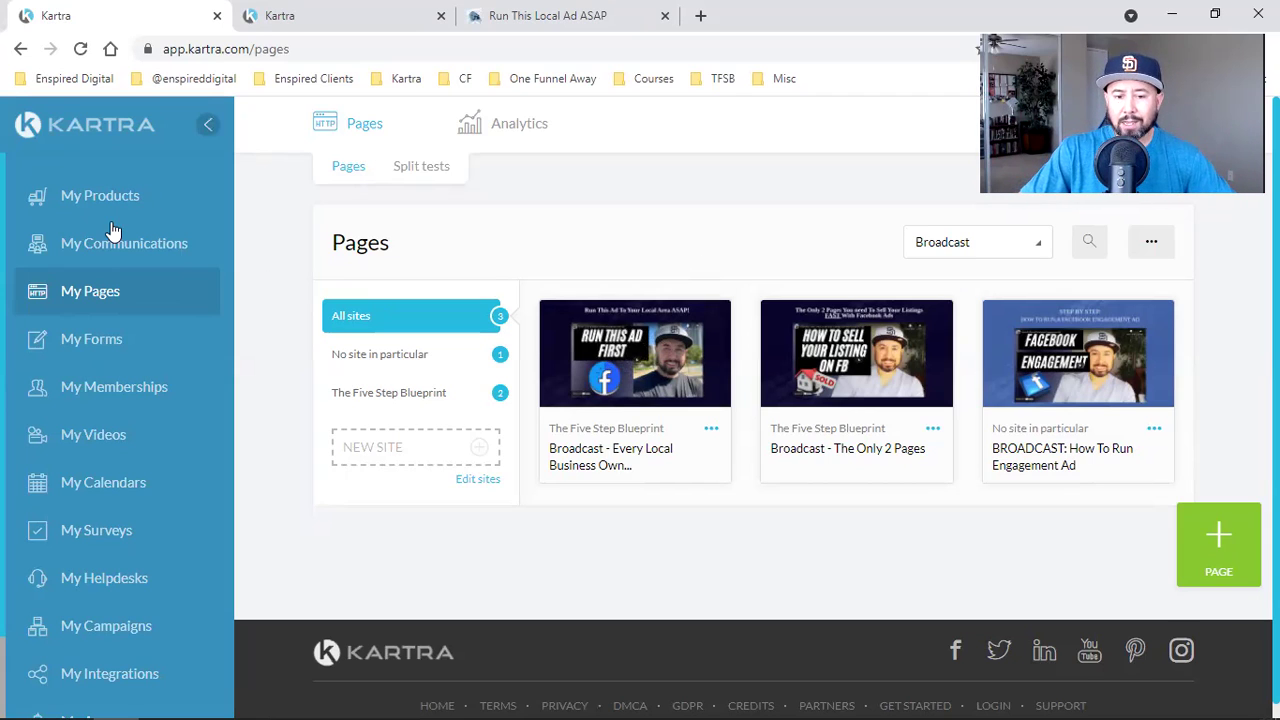
Open the Broadcasts list under Communications and start a new broadcast.
{"action": "left_click", "coordinate": [410, 12]}
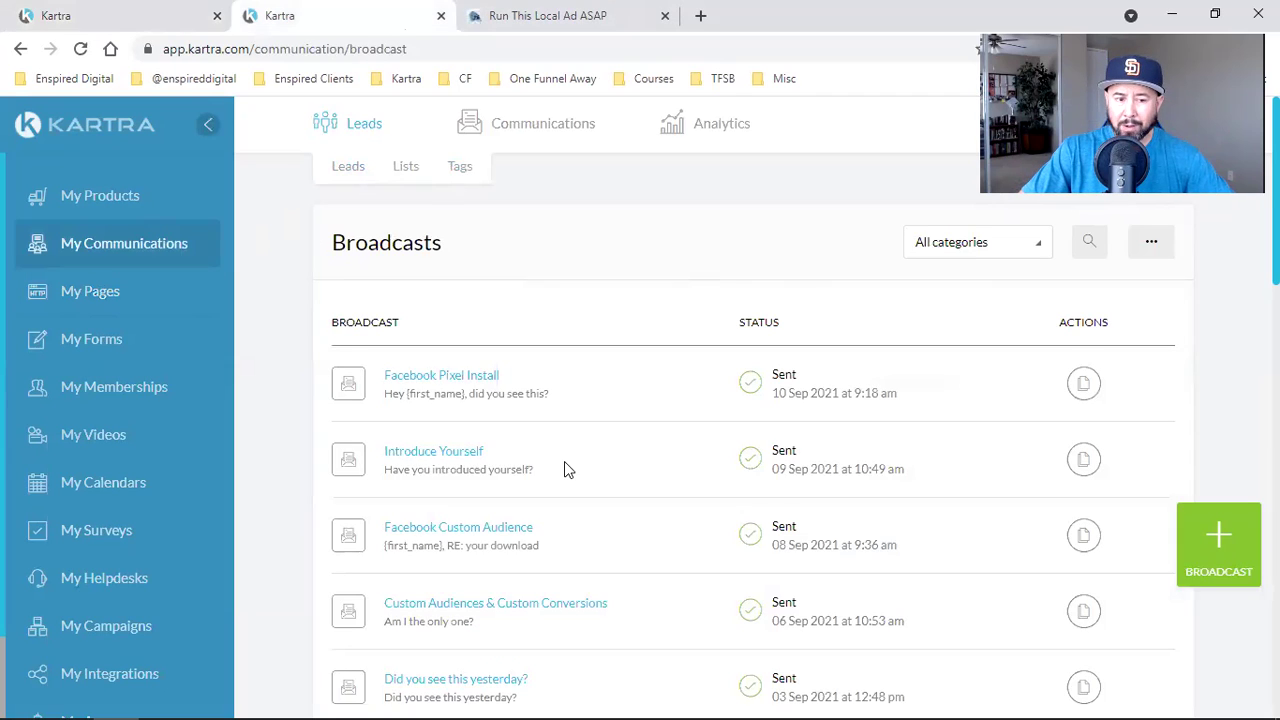
{"action": "mouse_move", "coordinate": [531, 137]}
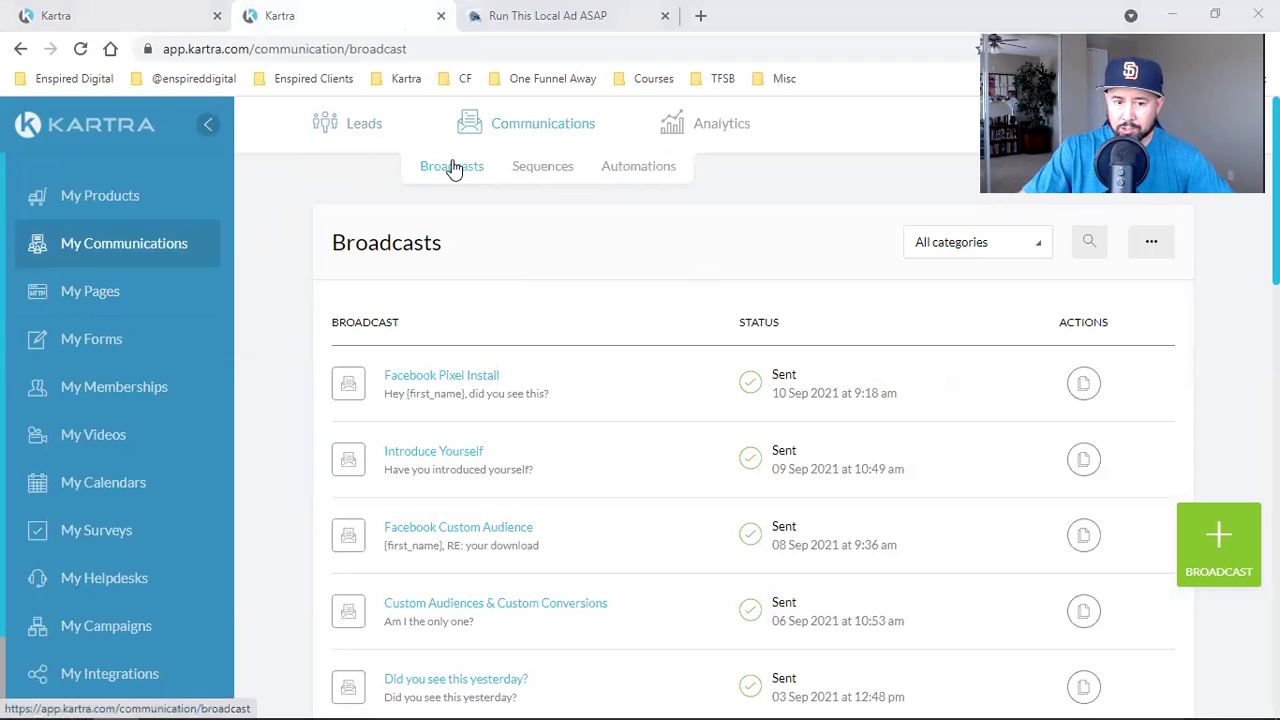
{"action": "left_click", "coordinate": [452, 167]}
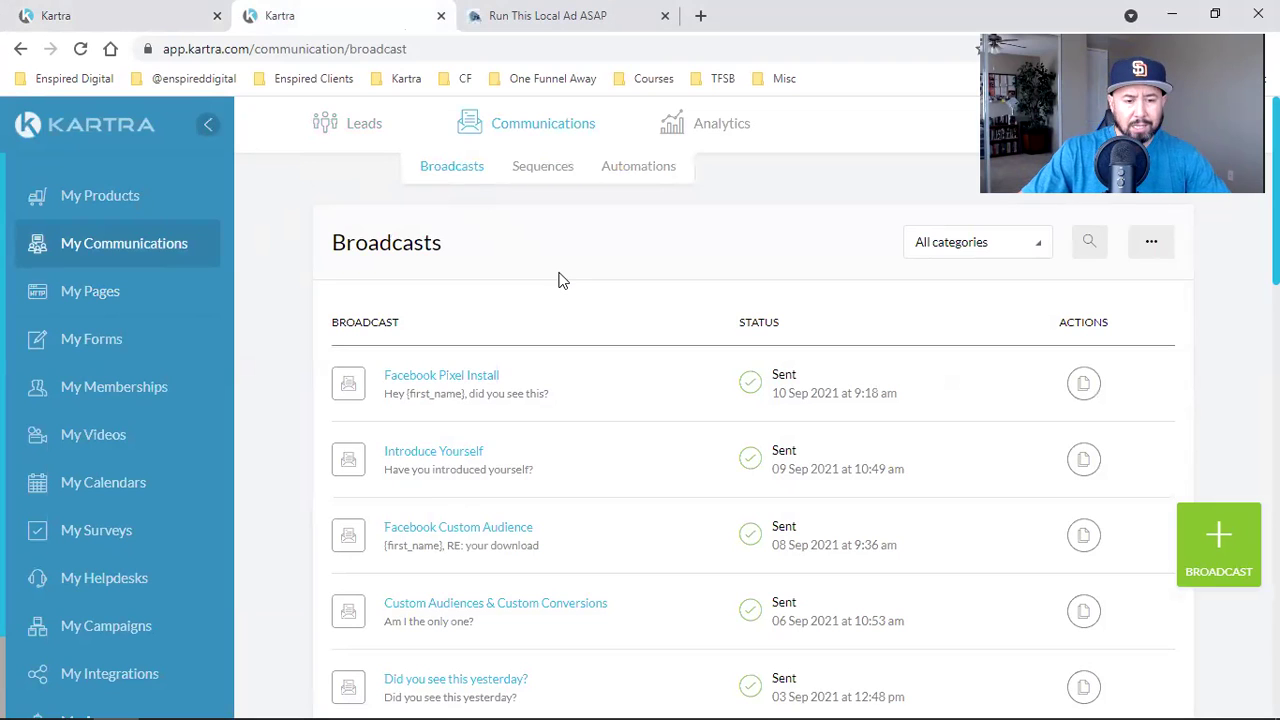
{"action": "left_click", "coordinate": [1211, 548]}
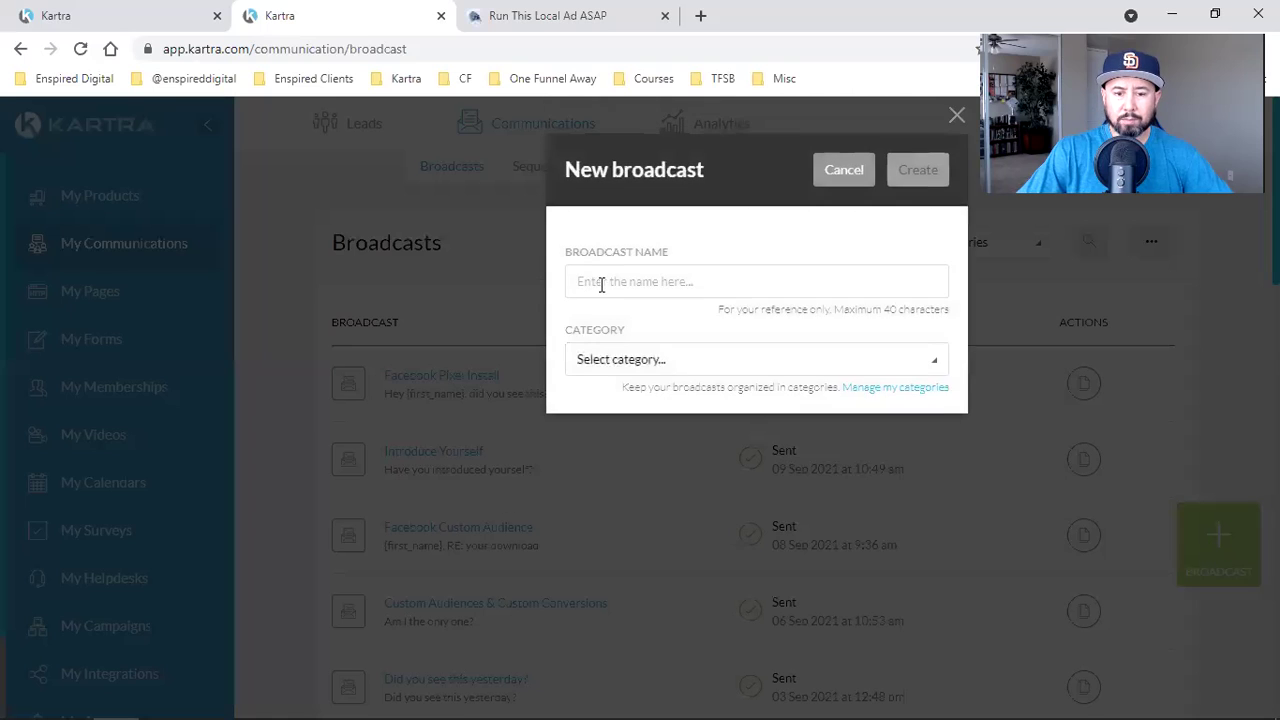
{"action": "left_click", "coordinate": [597, 283]}
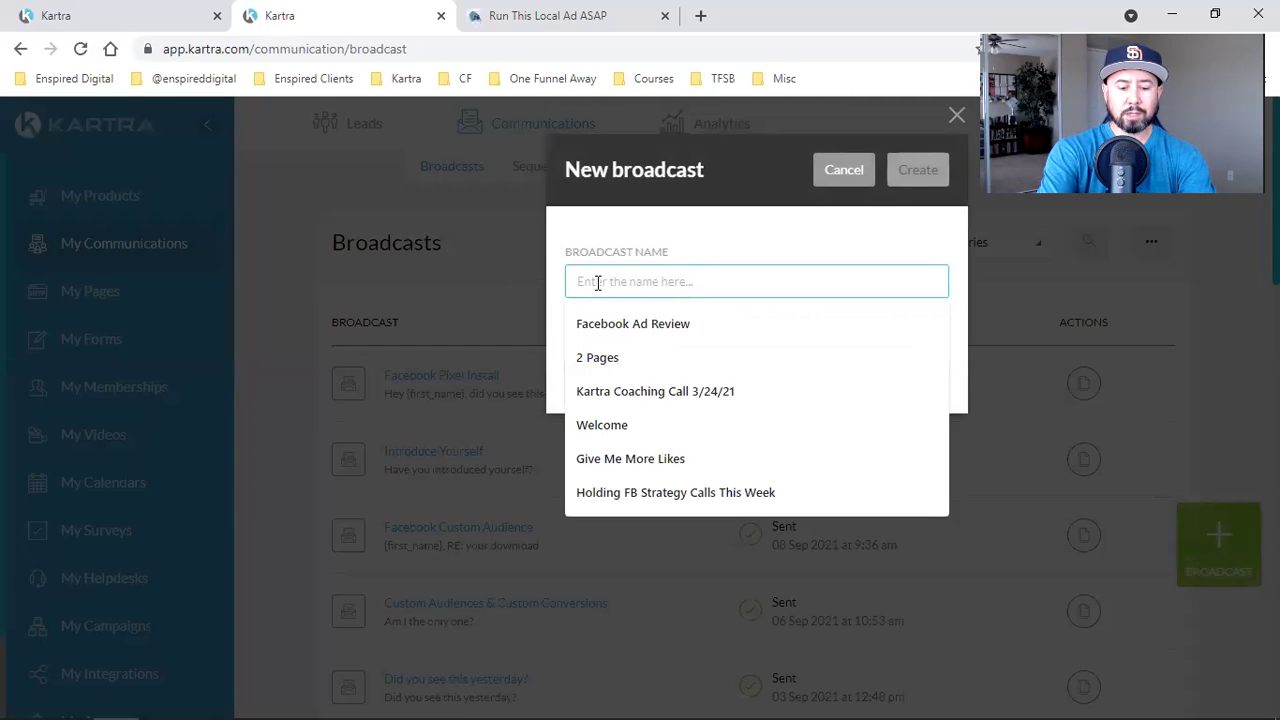
{"action": "type", "text": "Every Business Own"}
{"action": "key", "text": "BackSpace"}
{"action": "key", "text": "BackSpace"}
{"action": "type", "text": "s Owner should run t"}
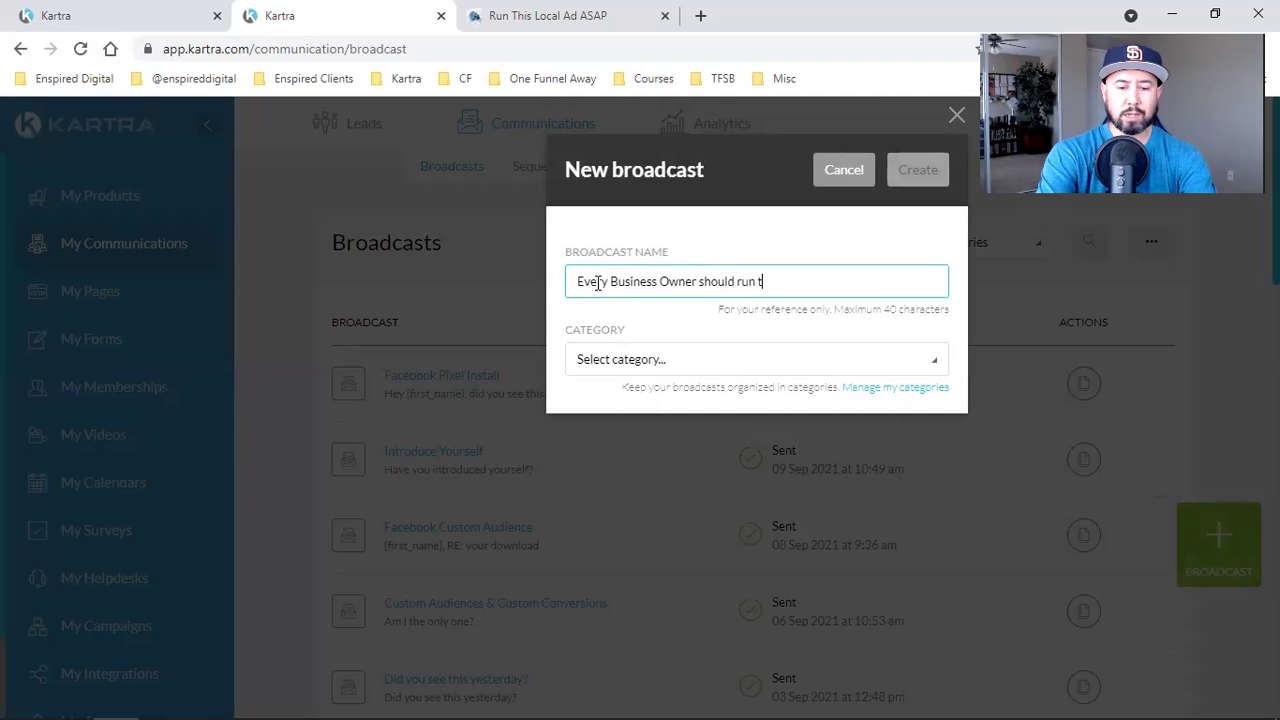
{"action": "key", "text": "BackSpace"}
{"action": "key", "text": "BackSpace"}
{"action": "key", "text": "BackSpace"}
{"action": "key", "text": "BackSpace"}
{"action": "key", "text": "BackSpace"}
{"action": "key", "text": "BackSpace"}
{"action": "key", "text": "BackSpace"}
{"action": "key", "text": "BackSpace"}
{"action": "key", "text": "BackSpace"}
{"action": "key", "text": "BackSpace"}
{"action": "key", "text": "BackSpace"}
{"action": "key", "text": "BackSpace"}
{"action": "key", "text": "BackSpace"}
{"action": "key", "text": "BackSpace"}
{"action": "key", "text": "BackSpace"}
{"action": "key", "text": "BackSpace"}
{"action": "key", "text": "BackSpace"}
{"action": "key", "text": "BackSpace"}
{"action": "key", "text": "BackSpace"}
{"action": "key", "text": "BackSpace"}
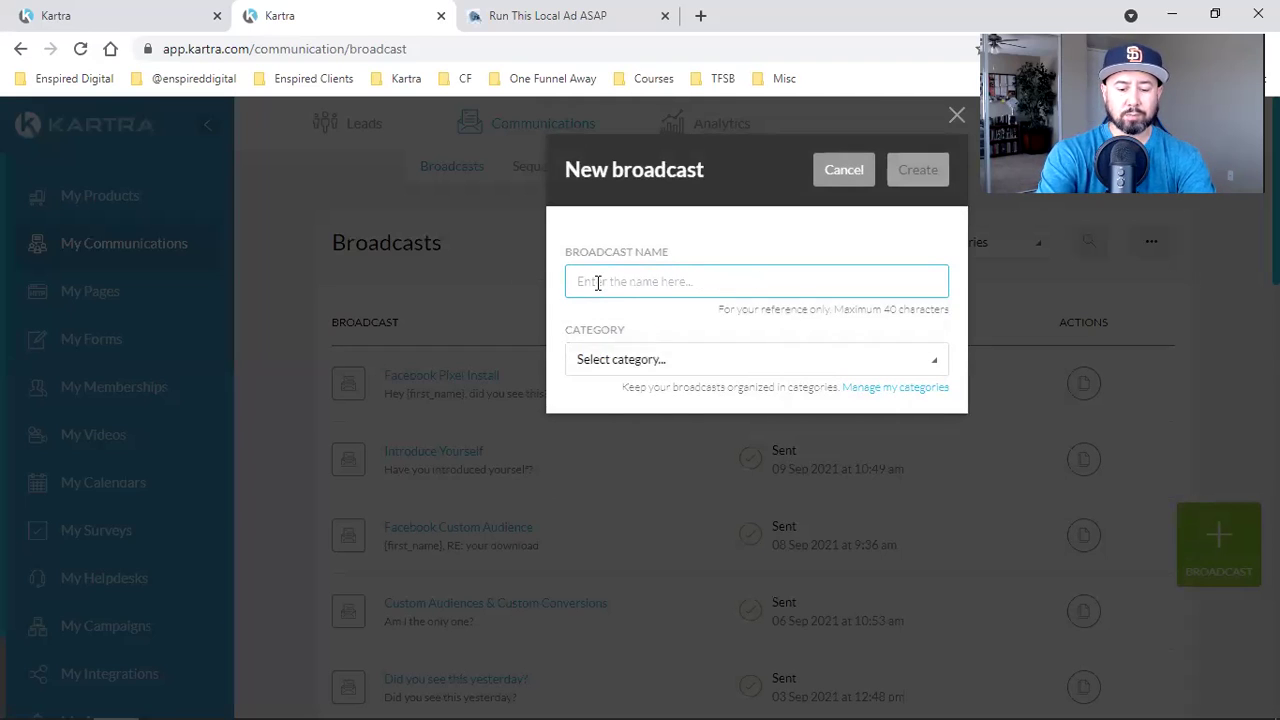
Name the new broadcast "Run This Local Ad ASAP", assign it to the TFSB Clients category and create it.
{"action": "type", "text": "Run Th"}
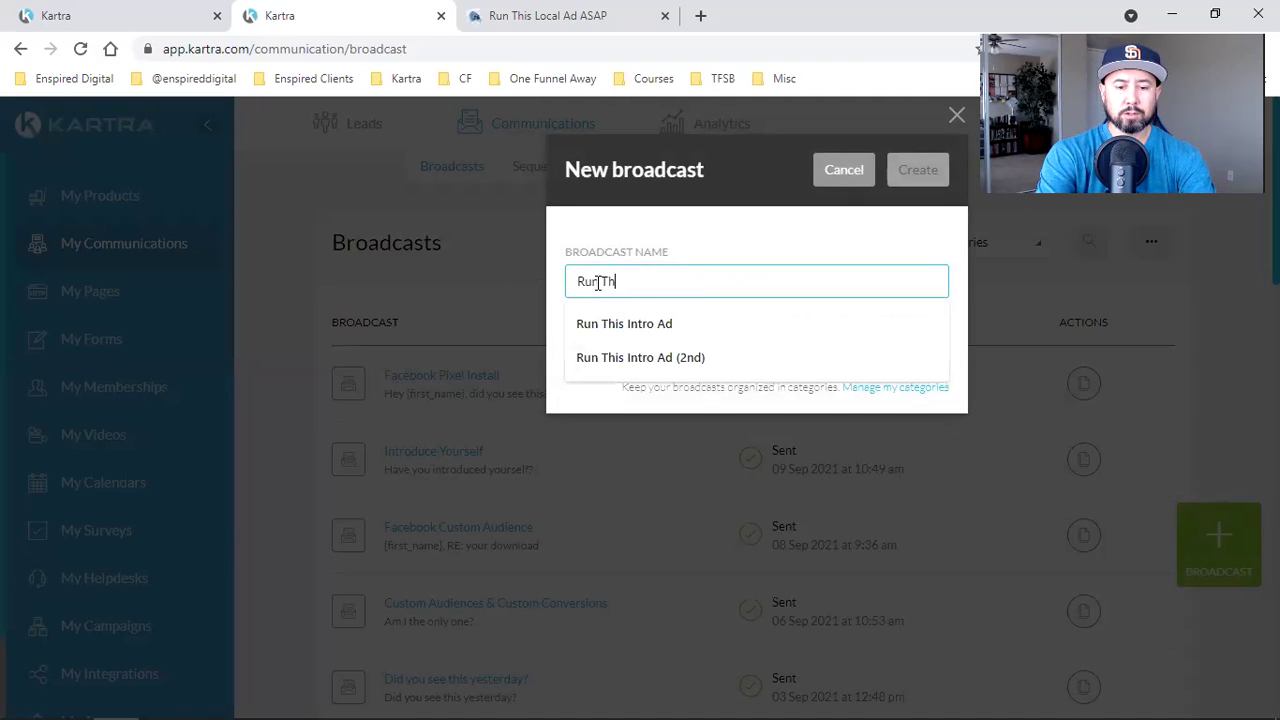
{"action": "type", "text": "is Local Ad ASAP"}
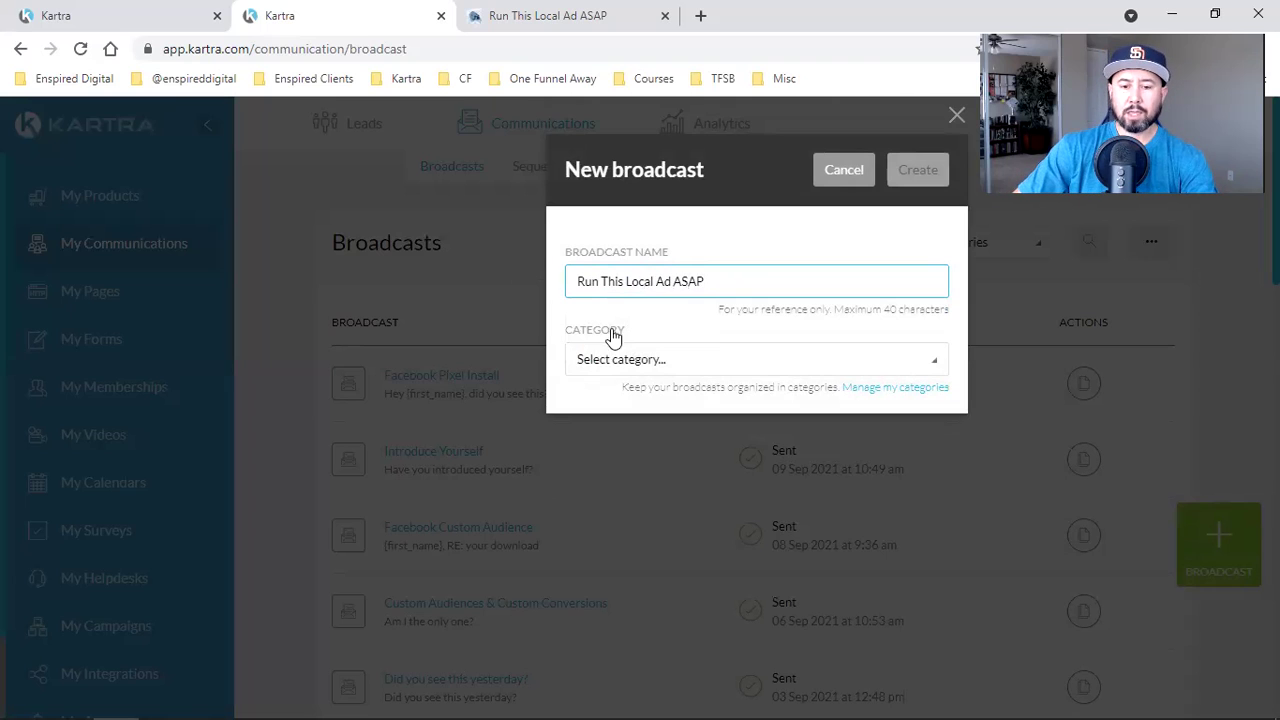
{"action": "left_click", "coordinate": [661, 367]}
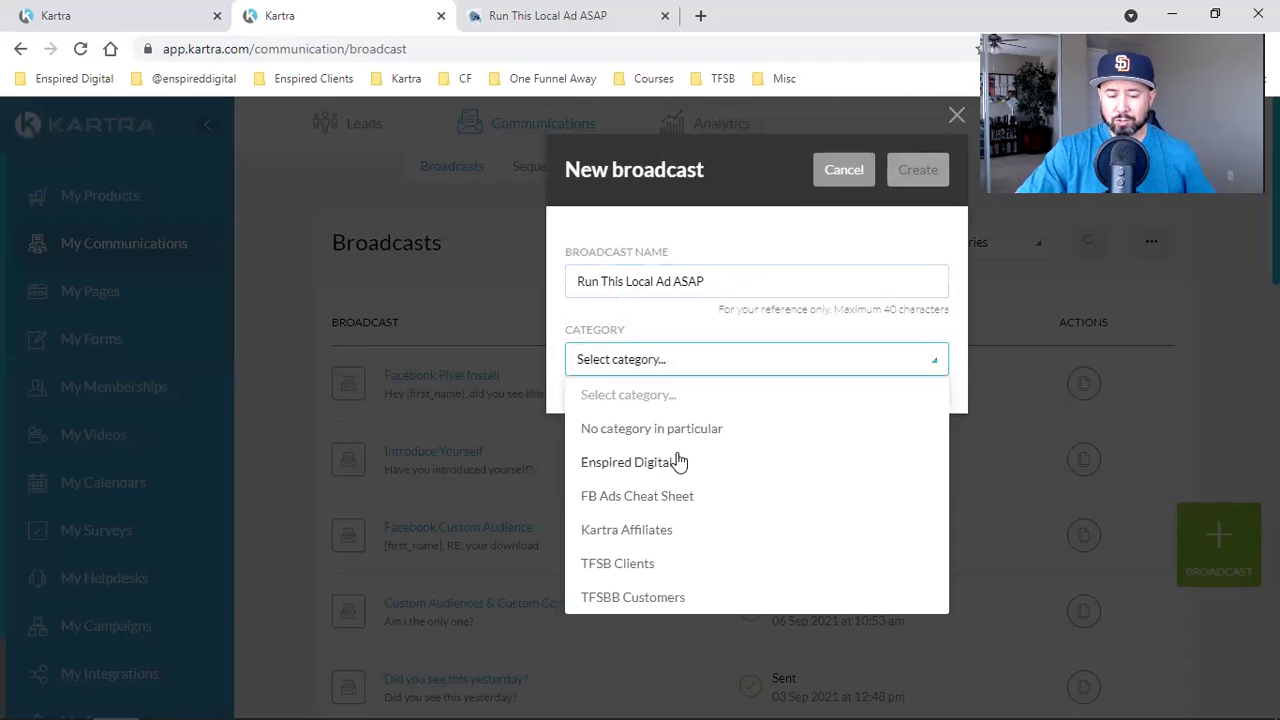
{"action": "left_click", "coordinate": [626, 565]}
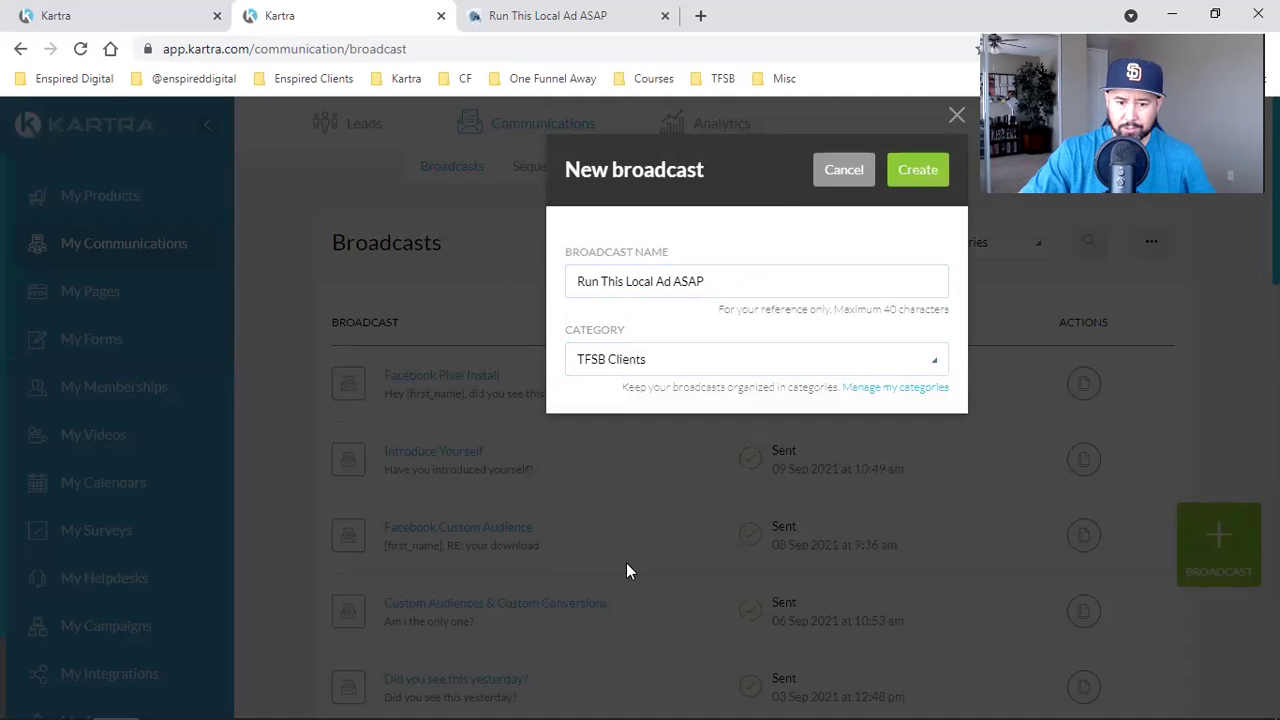
{"action": "left_click", "coordinate": [918, 172]}
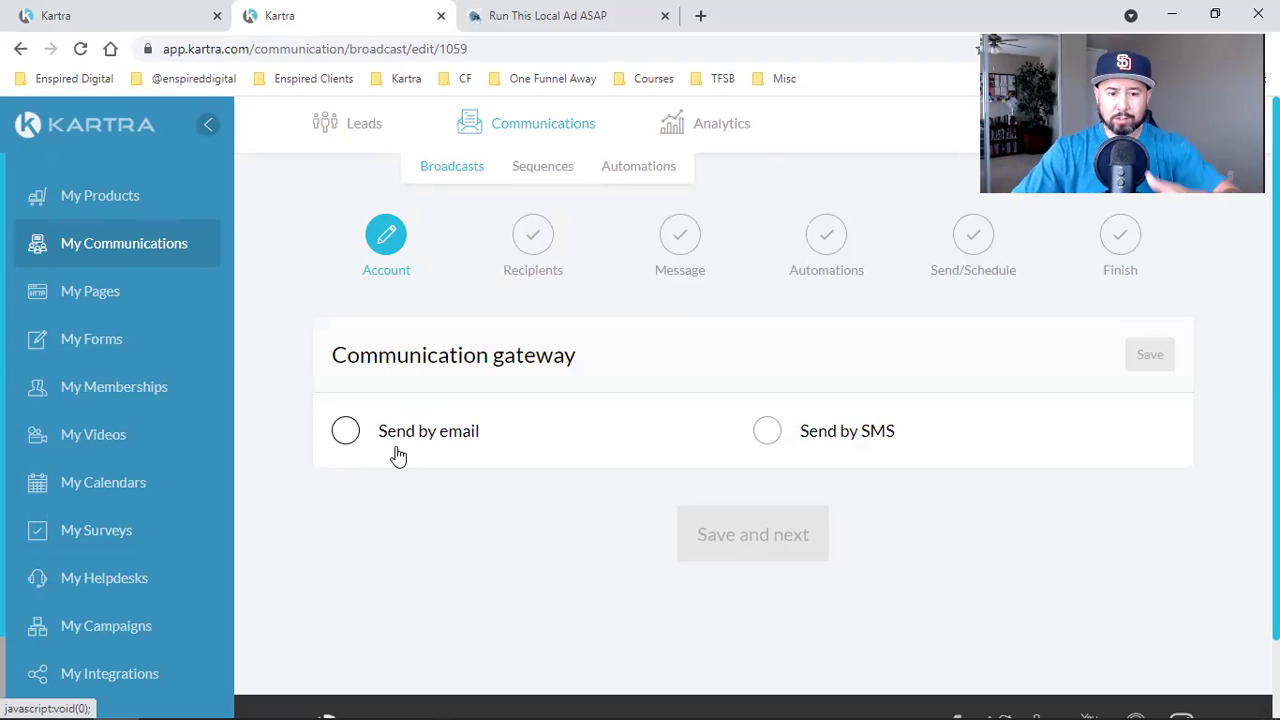
Choose email as the broadcast's communication gateway and check its sender name, send-from email and reply-to email.
{"action": "left_click", "coordinate": [398, 456]}
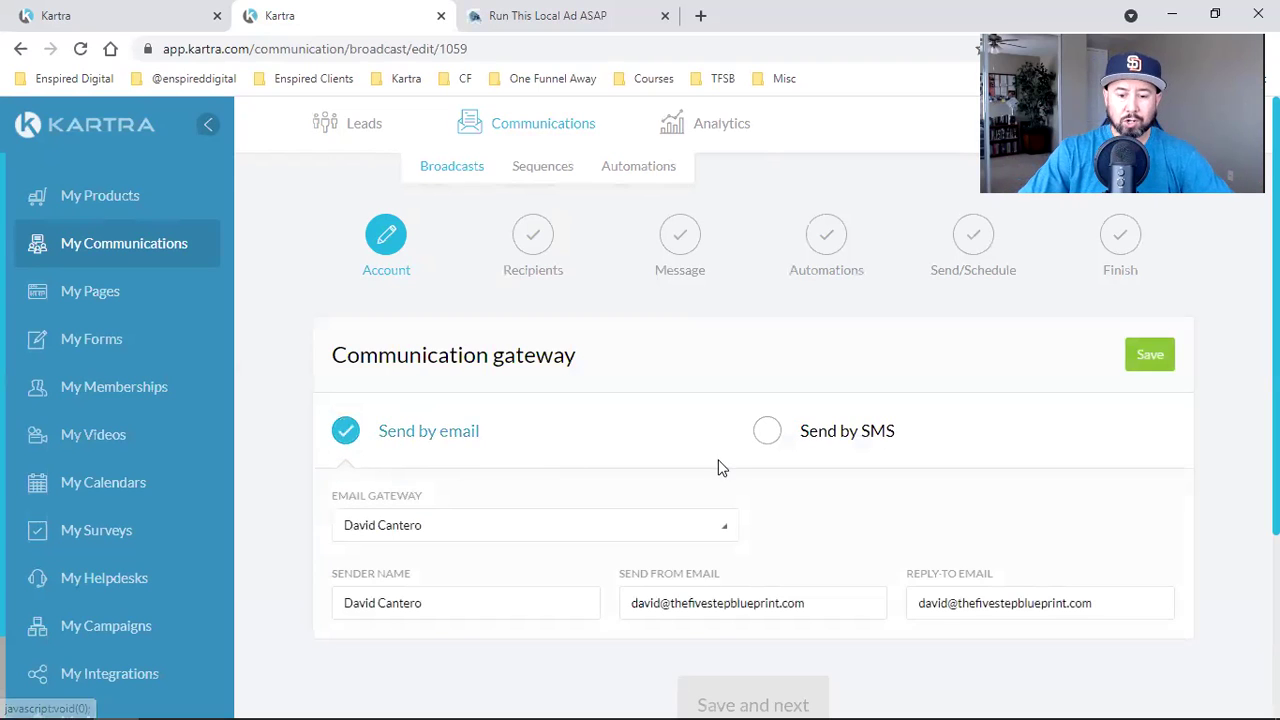
{"action": "scroll", "coordinate": [726, 470], "scroll_direction": "down", "scroll_amount": 1}
{"action": "left_click", "coordinate": [713, 510]}
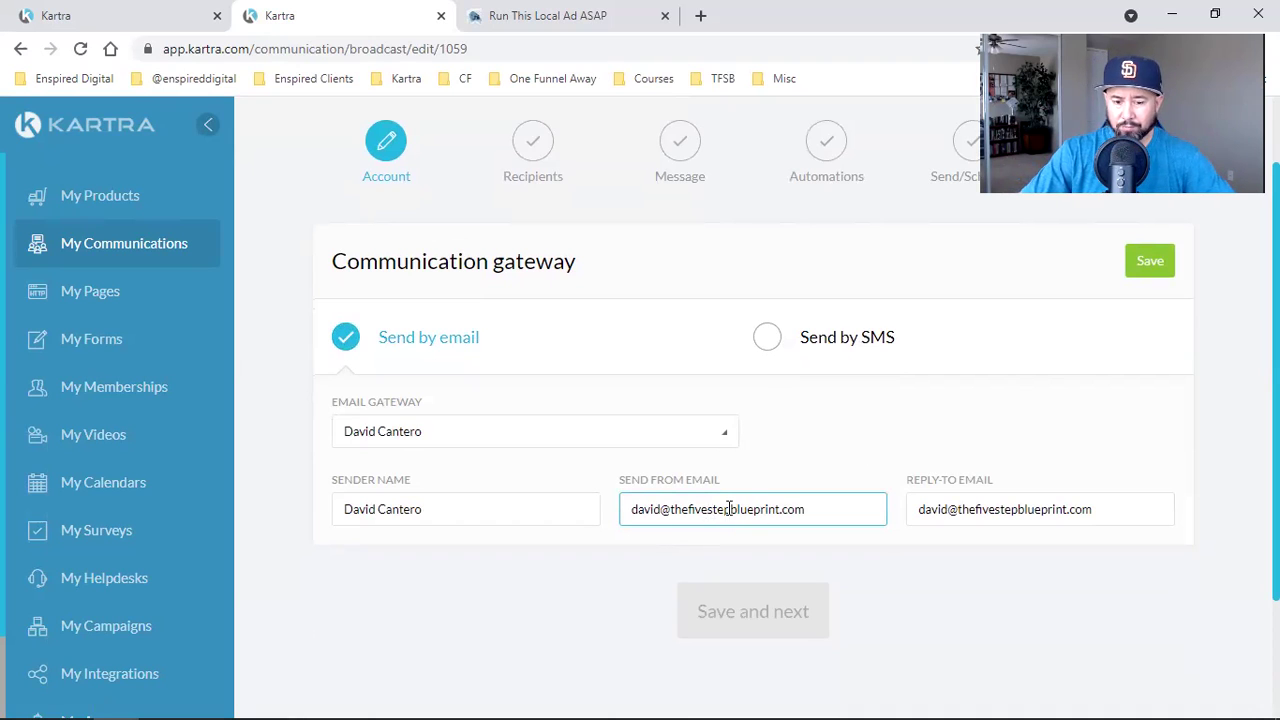
{"action": "double_click", "coordinate": [381, 512]}
{"action": "left_click", "coordinate": [900, 443]}
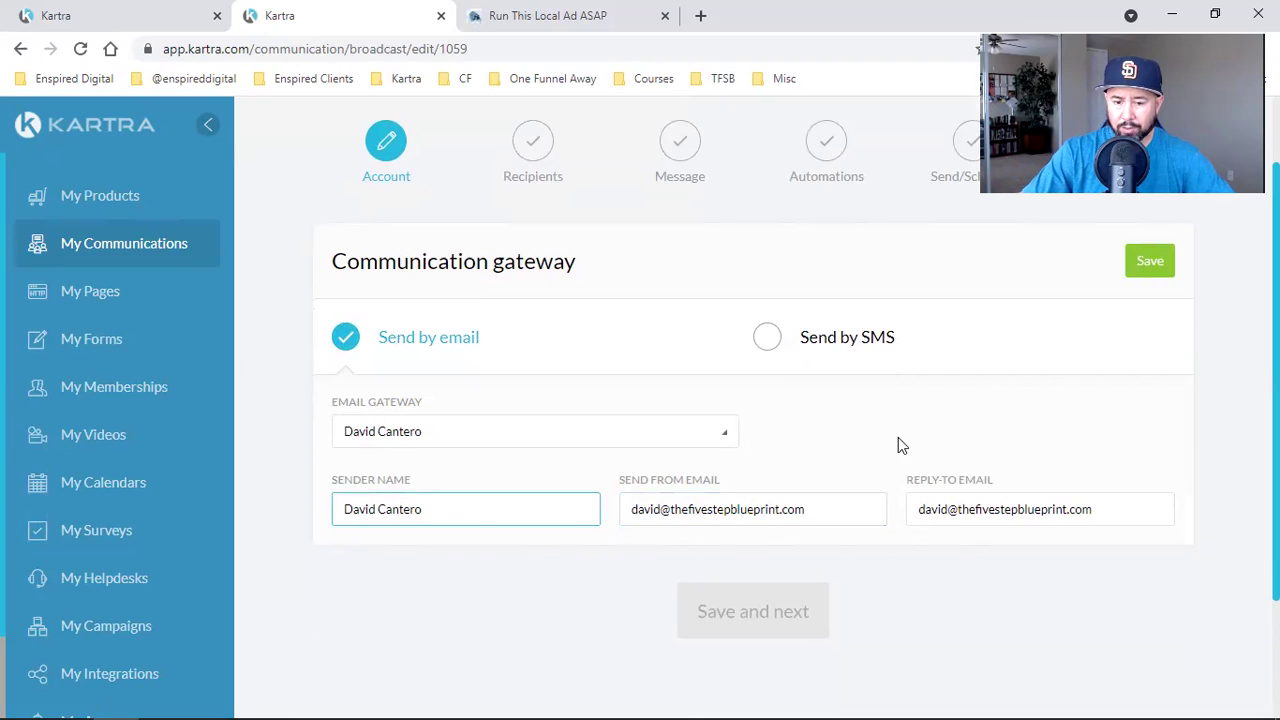
{"action": "double_click", "coordinate": [730, 514]}
{"action": "double_click", "coordinate": [1020, 510]}
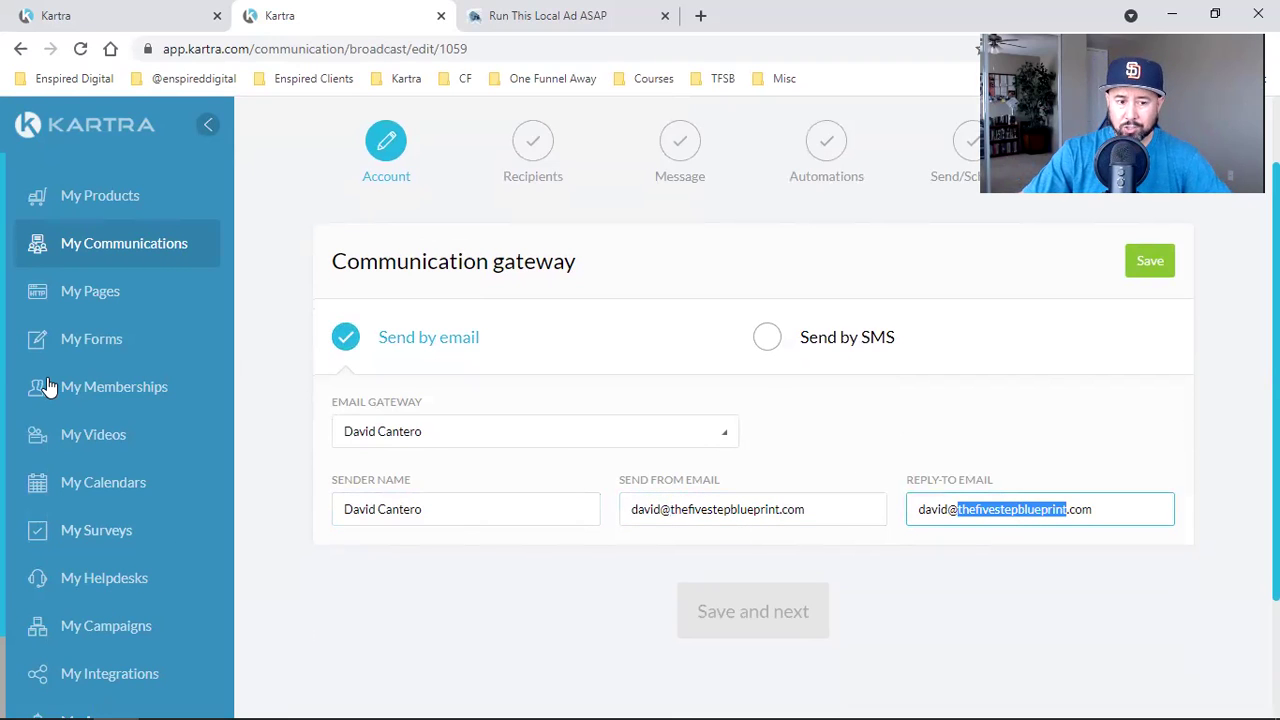
Open My Integrations in a separate tab, review the KartraMail gateway's edit settings and close that tab.
{"action": "scroll", "coordinate": [90, 606], "scroll_direction": "down", "scroll_amount": 1}
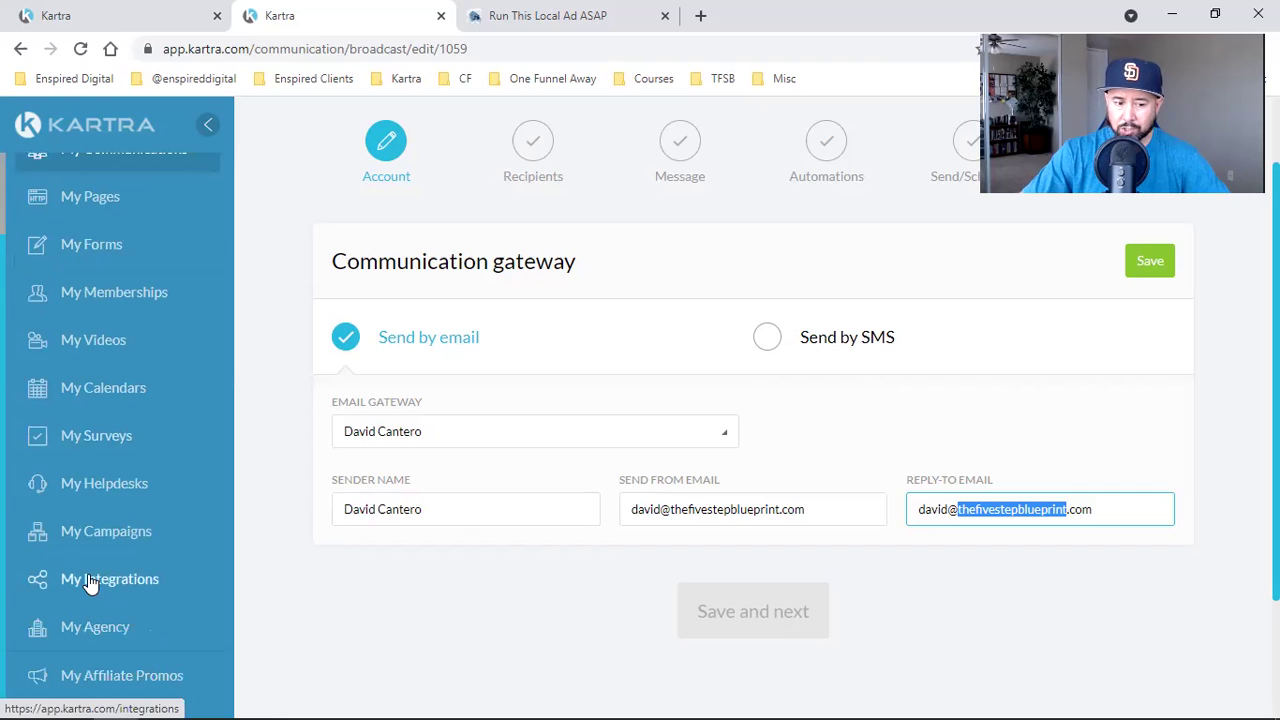
{"action": "right_click", "coordinate": [88, 580]}
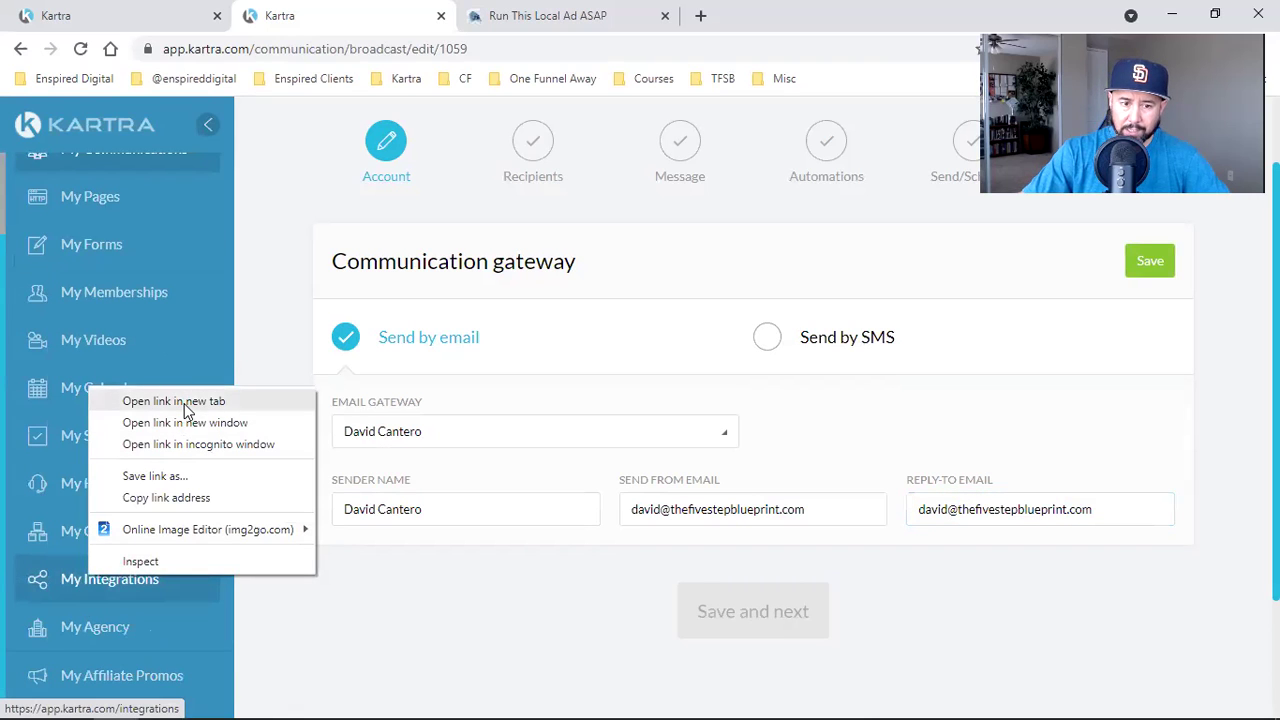
{"action": "key", "text": "Return"}
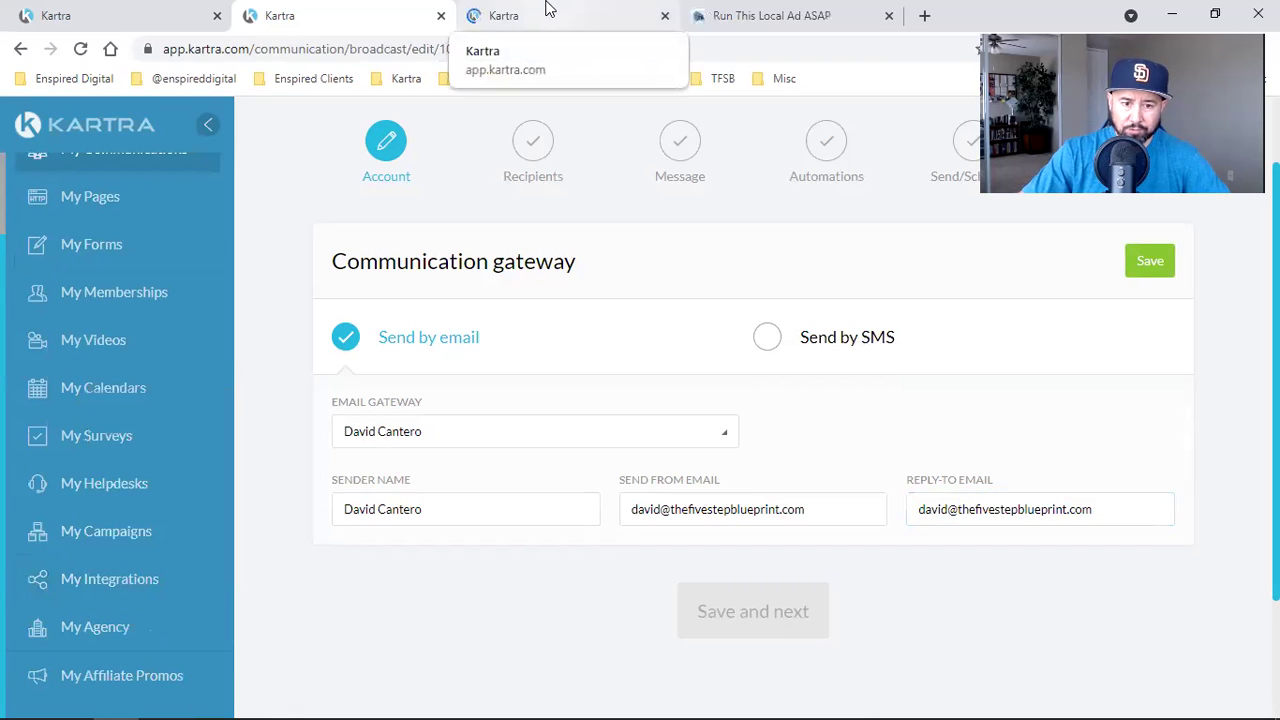
{"action": "left_click", "coordinate": [546, 12]}
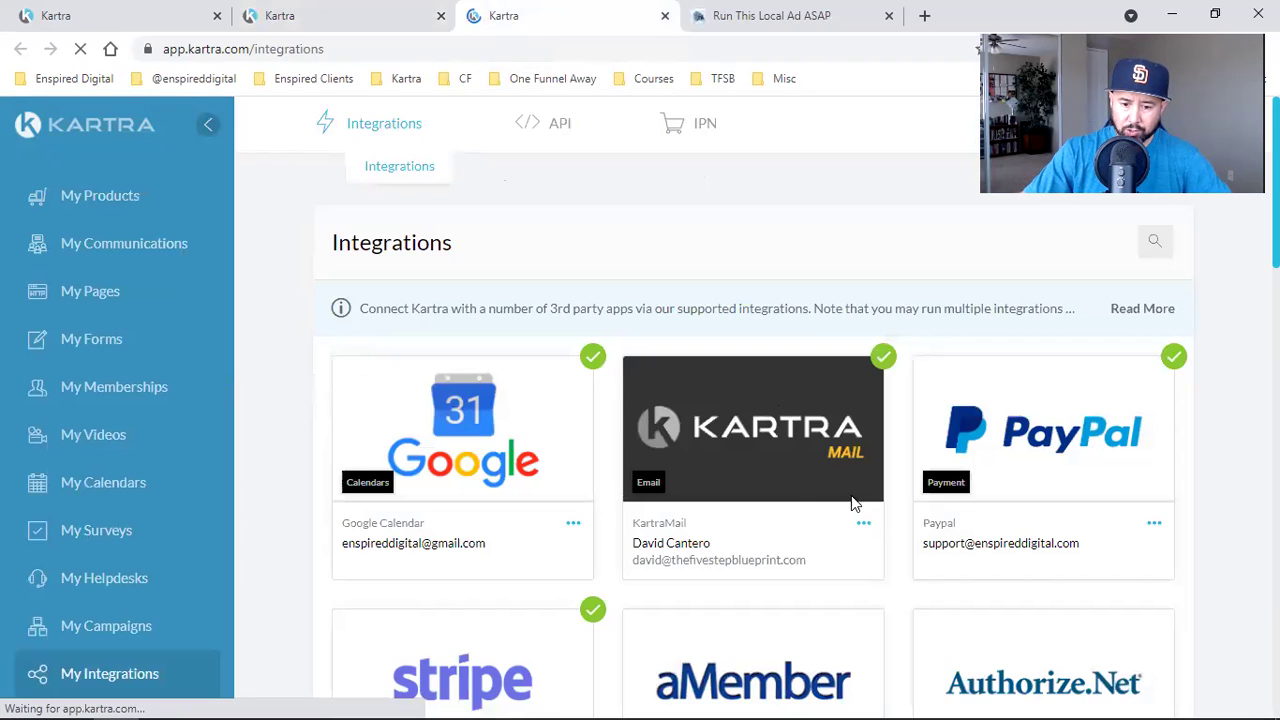
{"action": "left_click", "coordinate": [864, 525]}
{"action": "left_click", "coordinate": [998, 524]}
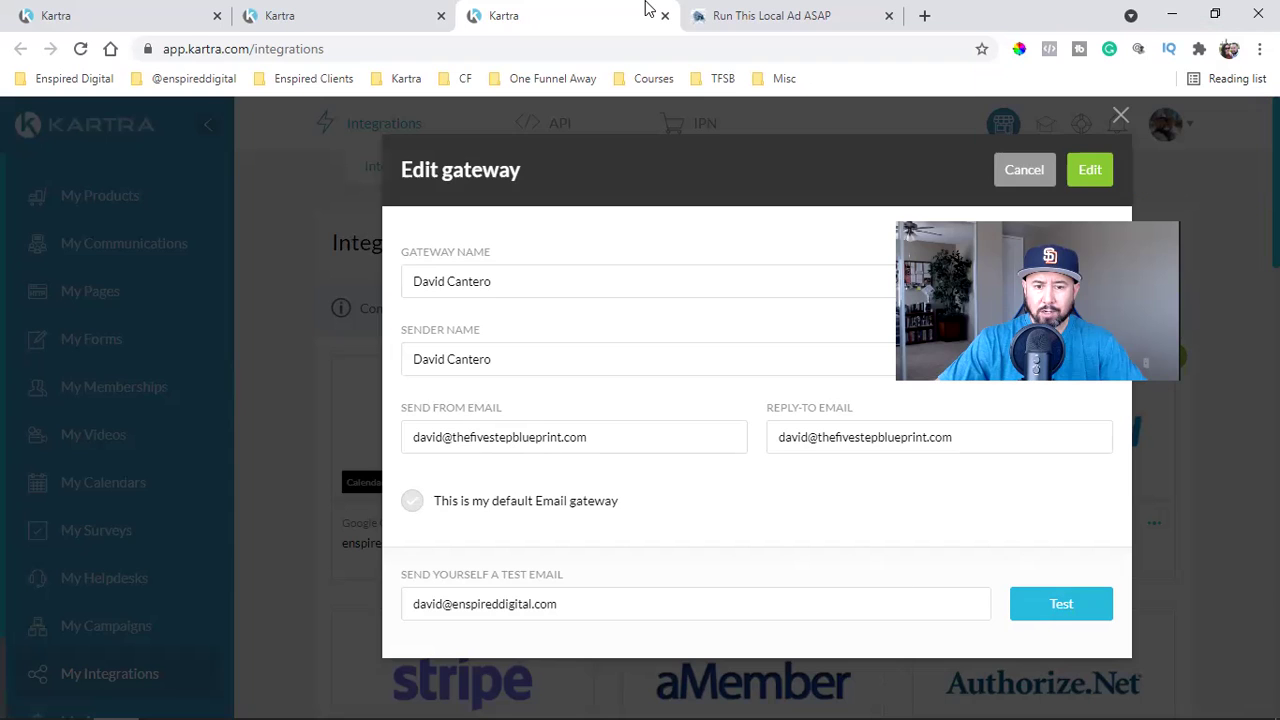
{"action": "left_click", "coordinate": [664, 15]}
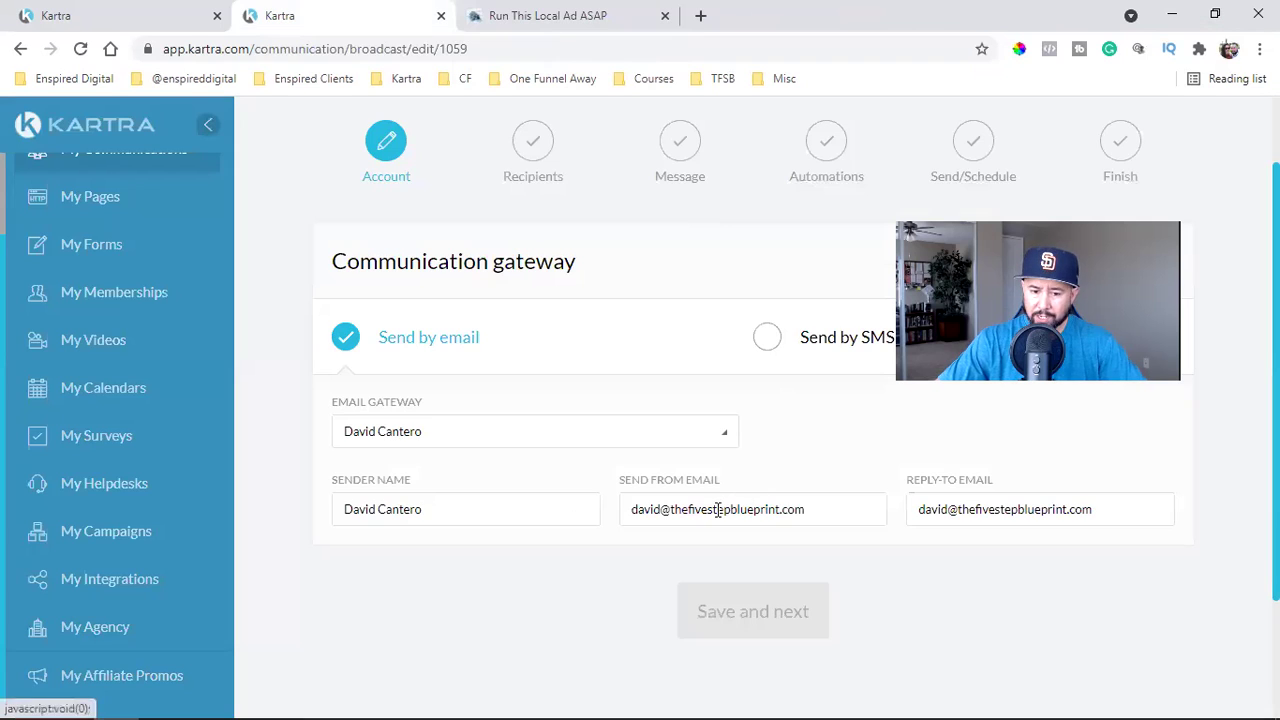
Recheck the send-from and reply-to addresses, save the email gateway and continue to the Recipients stage.
{"action": "double_click", "coordinate": [717, 510]}
{"action": "double_click", "coordinate": [1003, 509]}
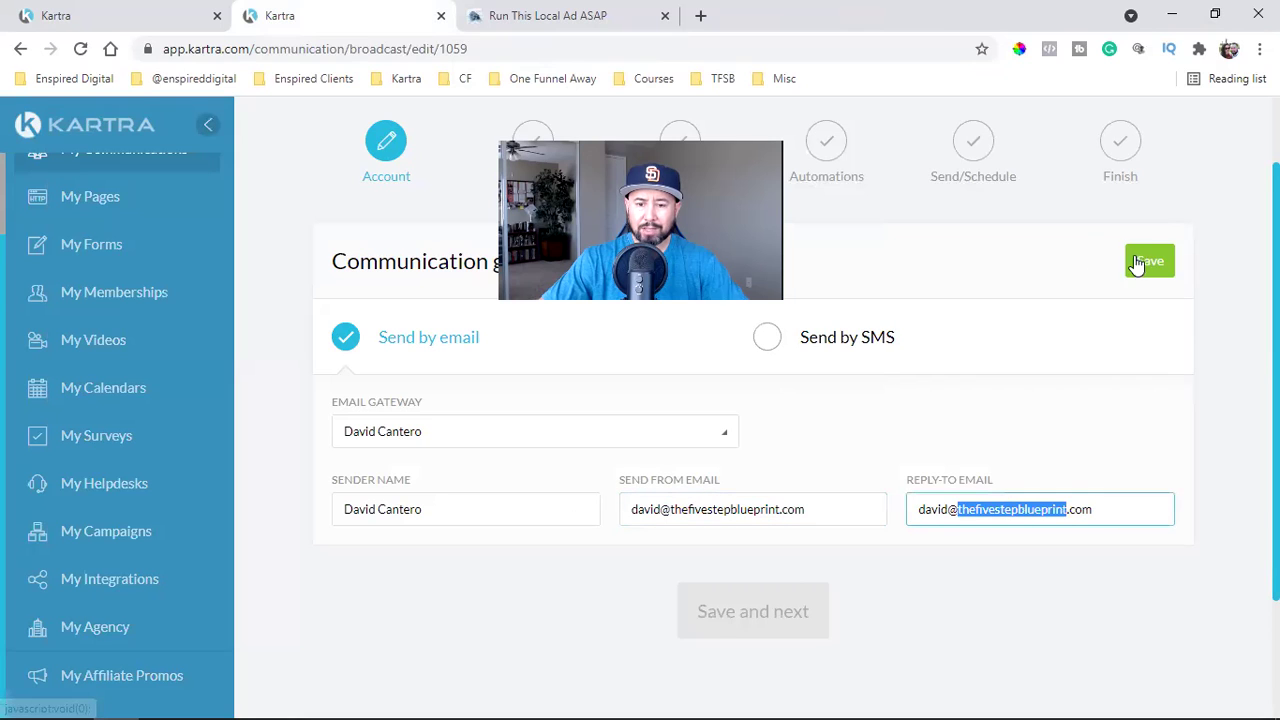
{"action": "left_click", "coordinate": [1148, 261]}
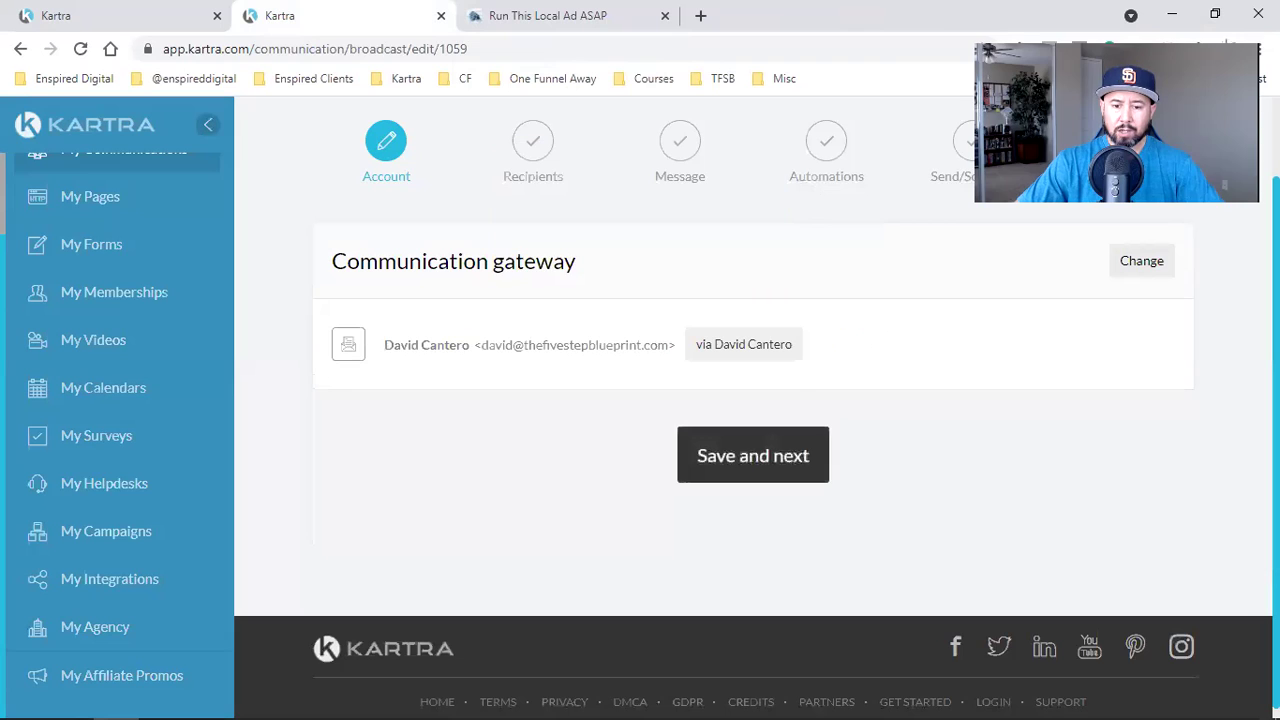
{"action": "left_click", "coordinate": [735, 468]}
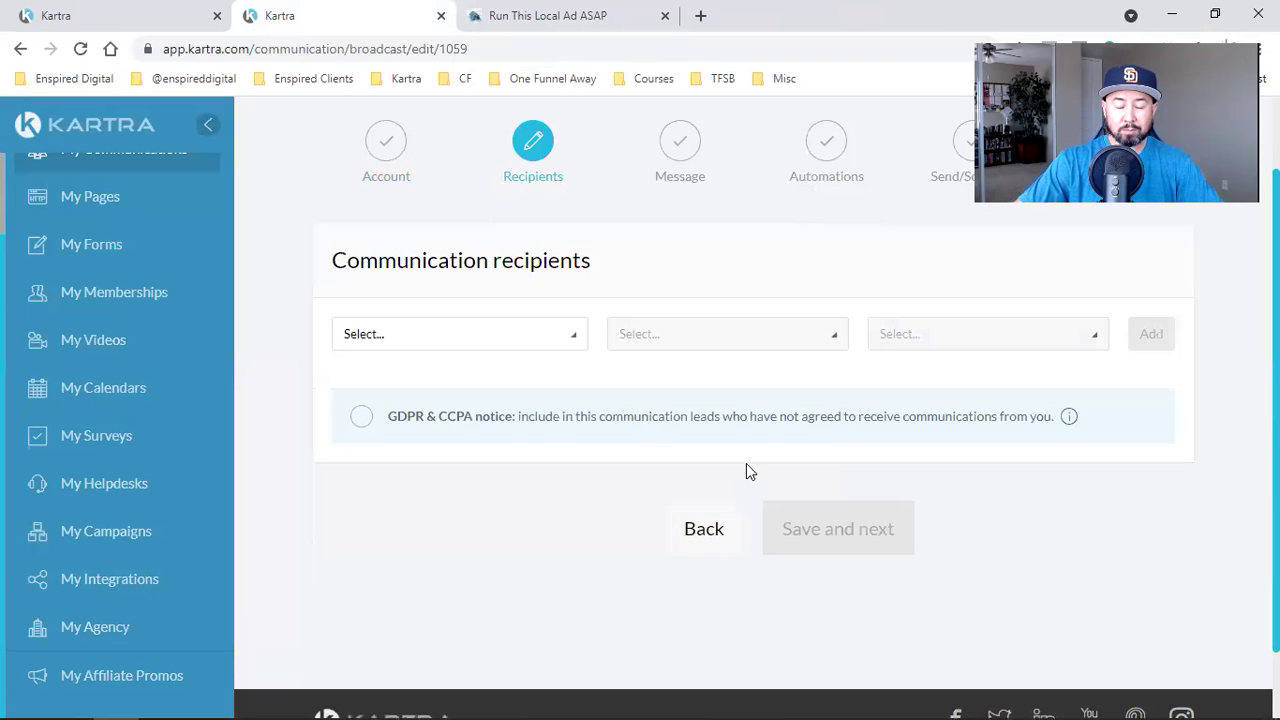
Set the recipient condition to "Subscribed to list..." after reviewing the other available conditions.
{"action": "left_click", "coordinate": [461, 348]}
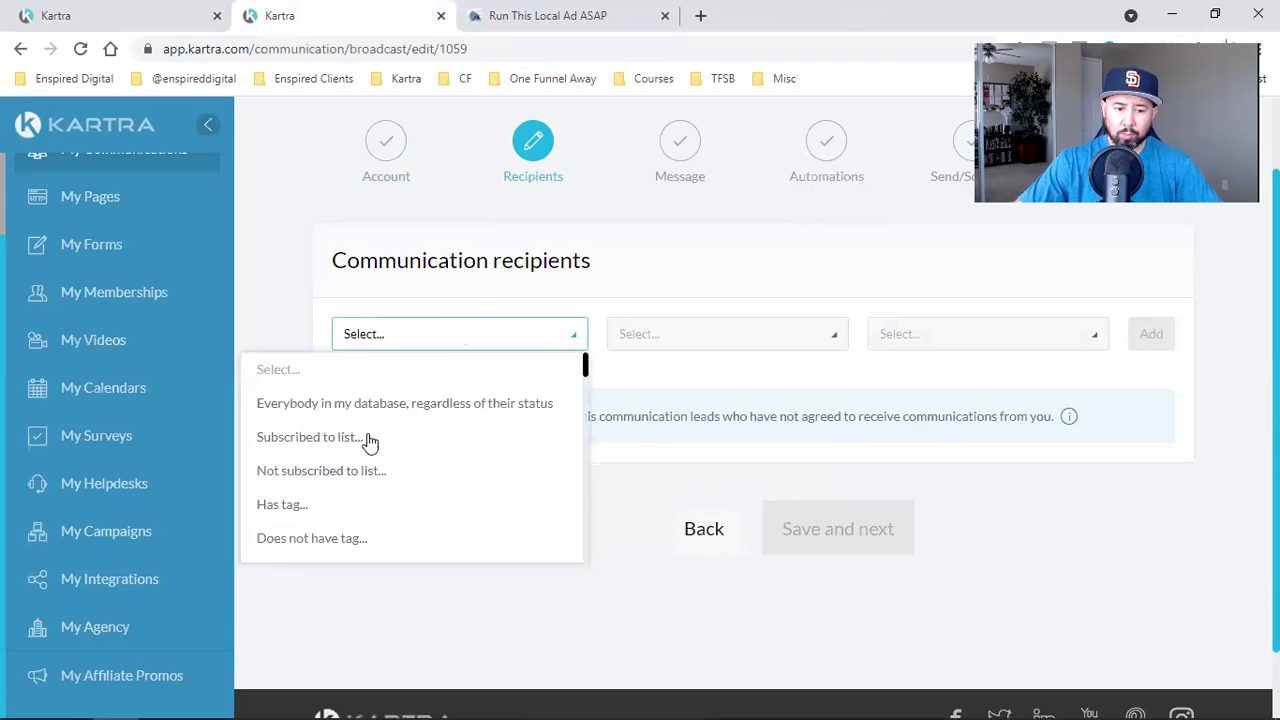
{"action": "left_click", "coordinate": [343, 444]}
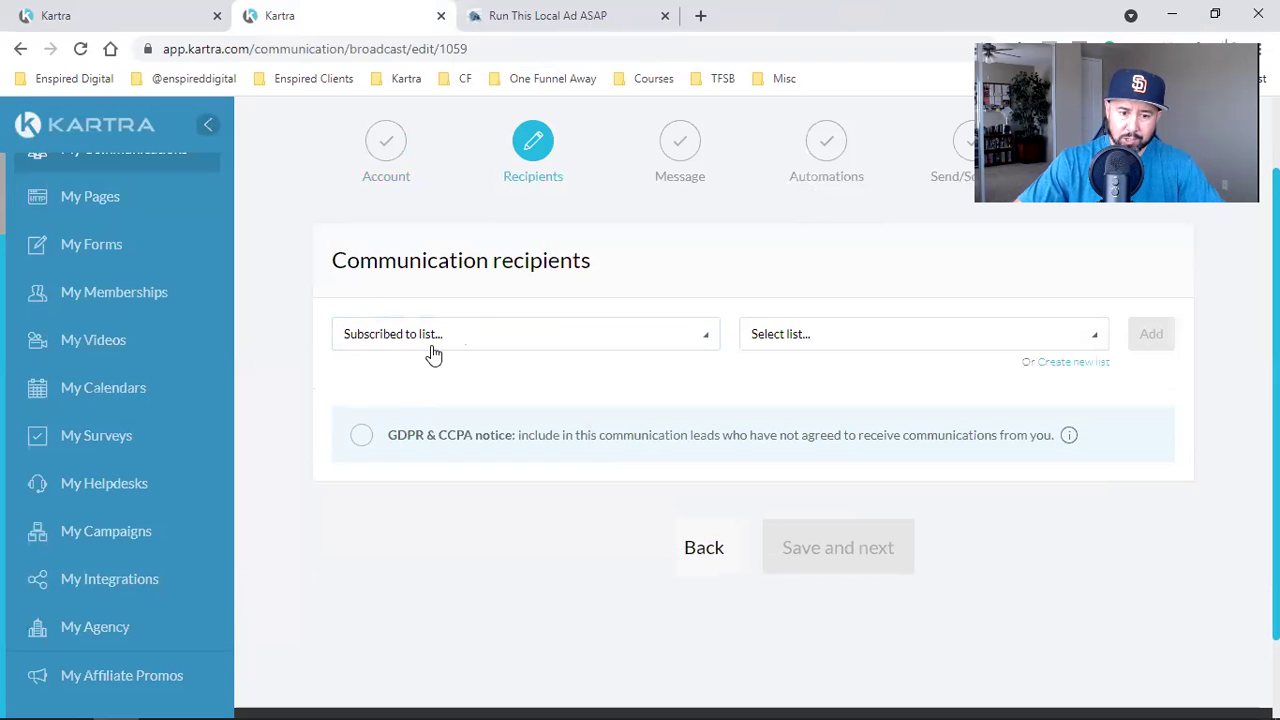
{"action": "left_click", "coordinate": [445, 340]}
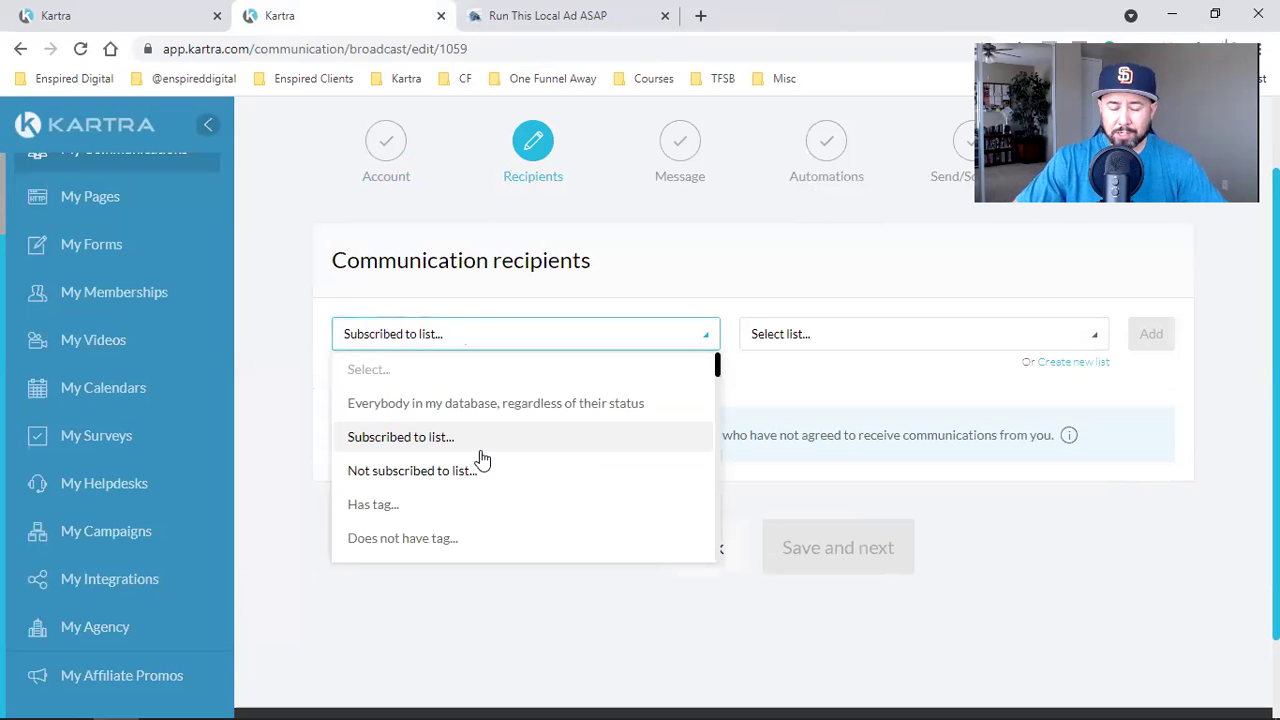
{"action": "scroll", "coordinate": [488, 455], "scroll_direction": "down", "scroll_amount": 2}
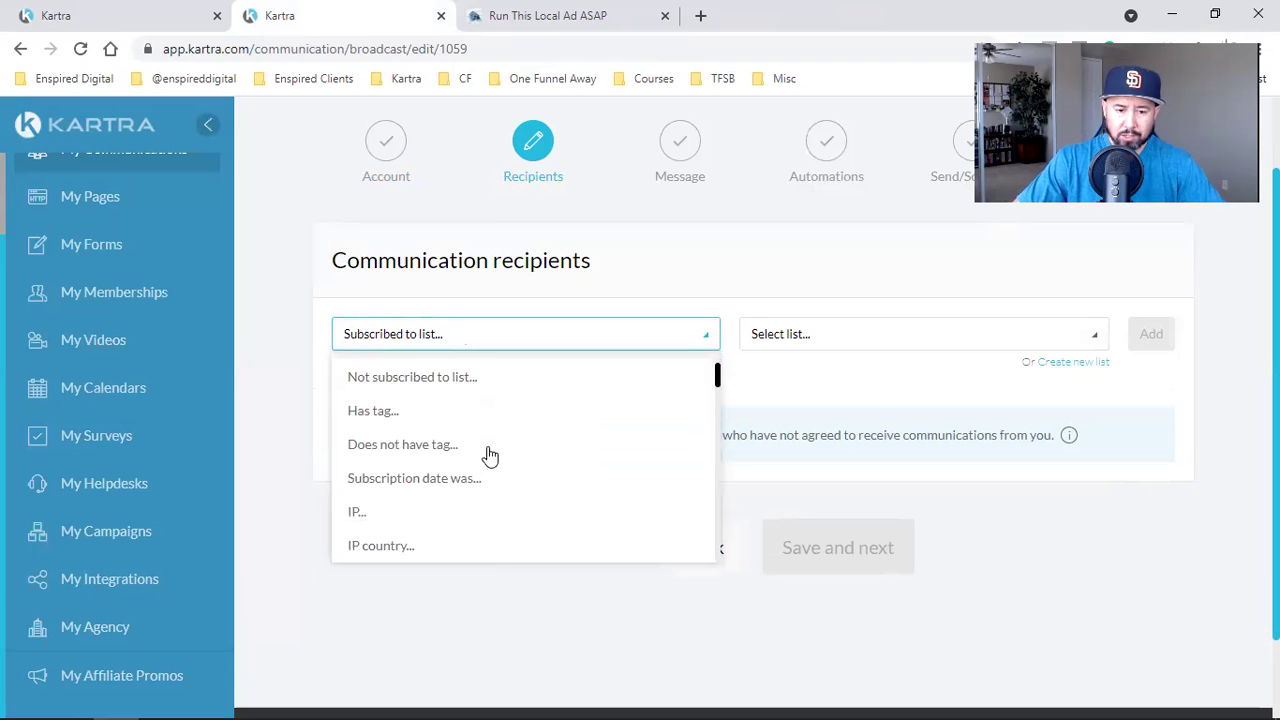
{"action": "scroll", "coordinate": [489, 456], "scroll_direction": "down", "scroll_amount": 2}
{"action": "scroll", "coordinate": [489, 451], "scroll_direction": "up", "scroll_amount": 5}
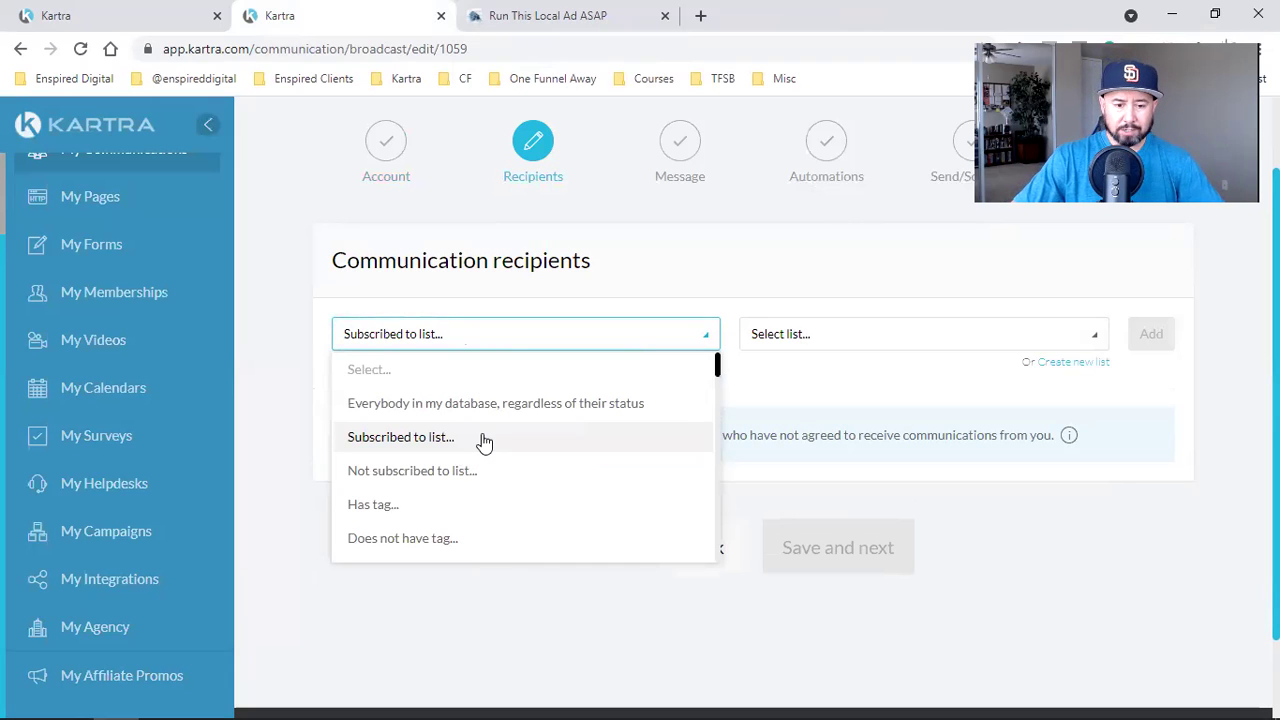
{"action": "left_click", "coordinate": [483, 438]}
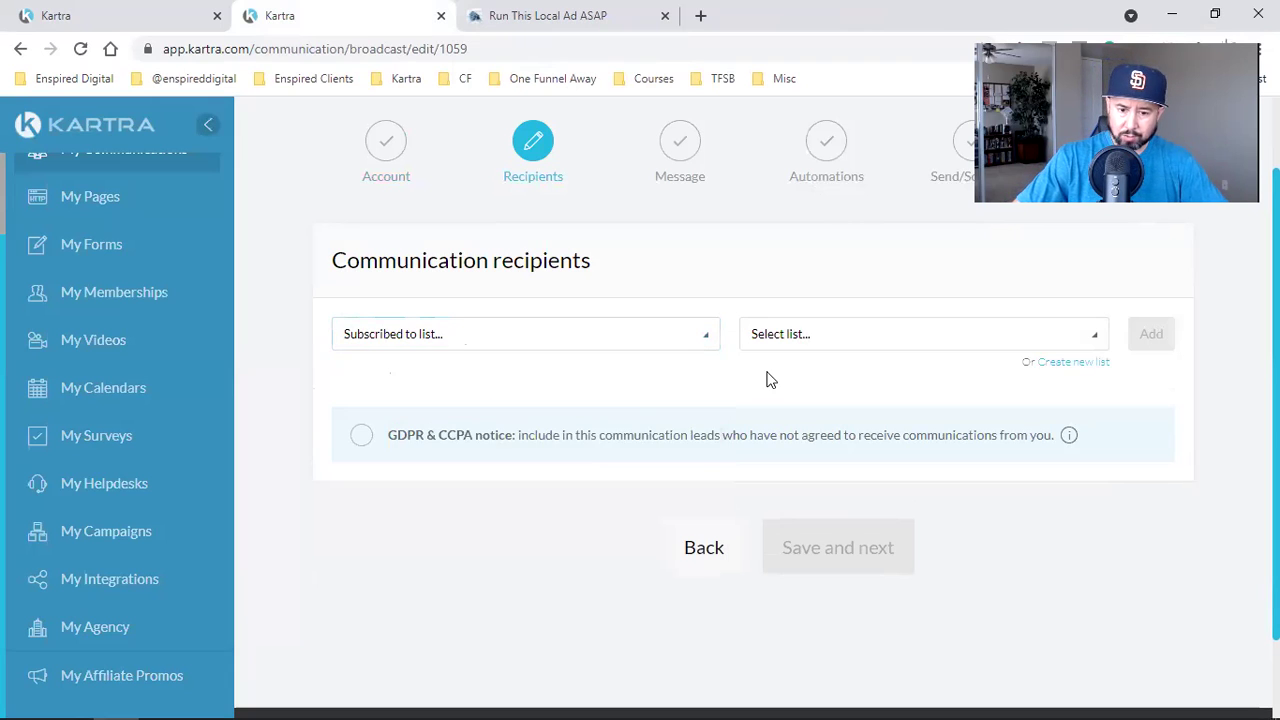
Open the list choices for the subscription condition and find the TFSB lists.
{"action": "left_click", "coordinate": [872, 336]}
{"action": "scroll", "coordinate": [872, 450], "scroll_direction": "down", "scroll_amount": 8}
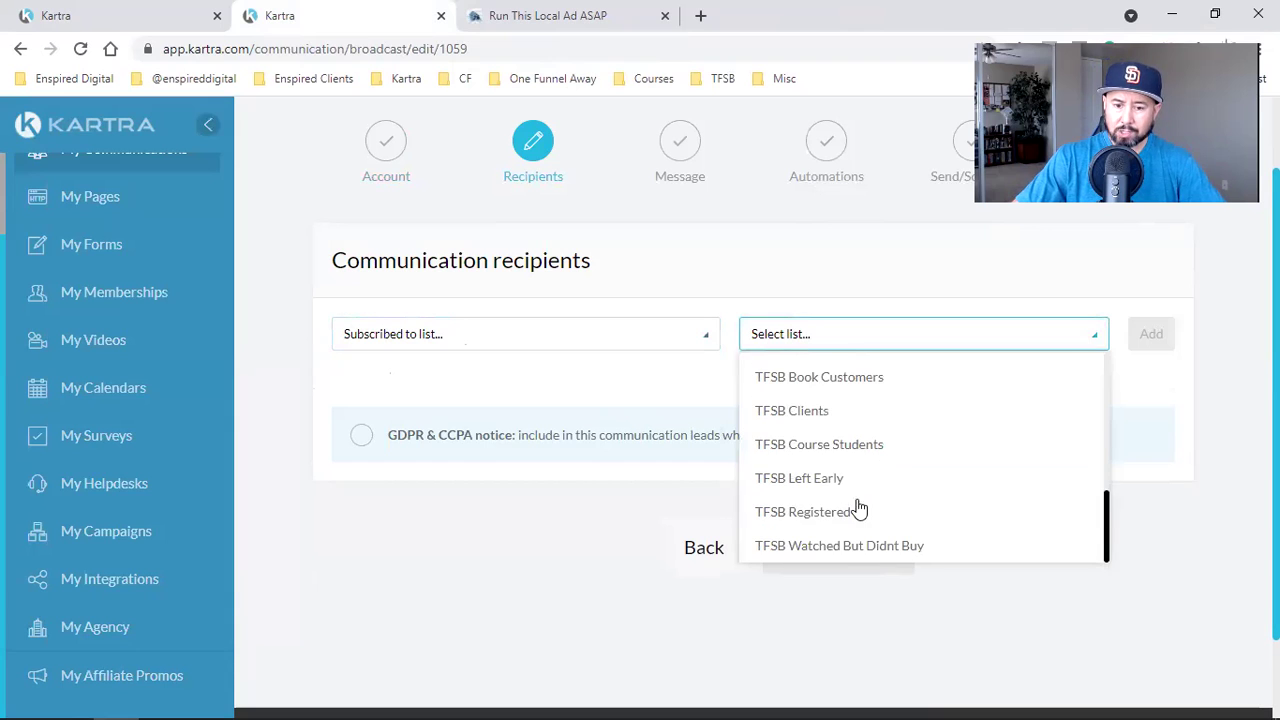
Add leads subscribed to the TFSB Clients list as recipients of the broadcast.
{"action": "left_click", "coordinate": [808, 412]}
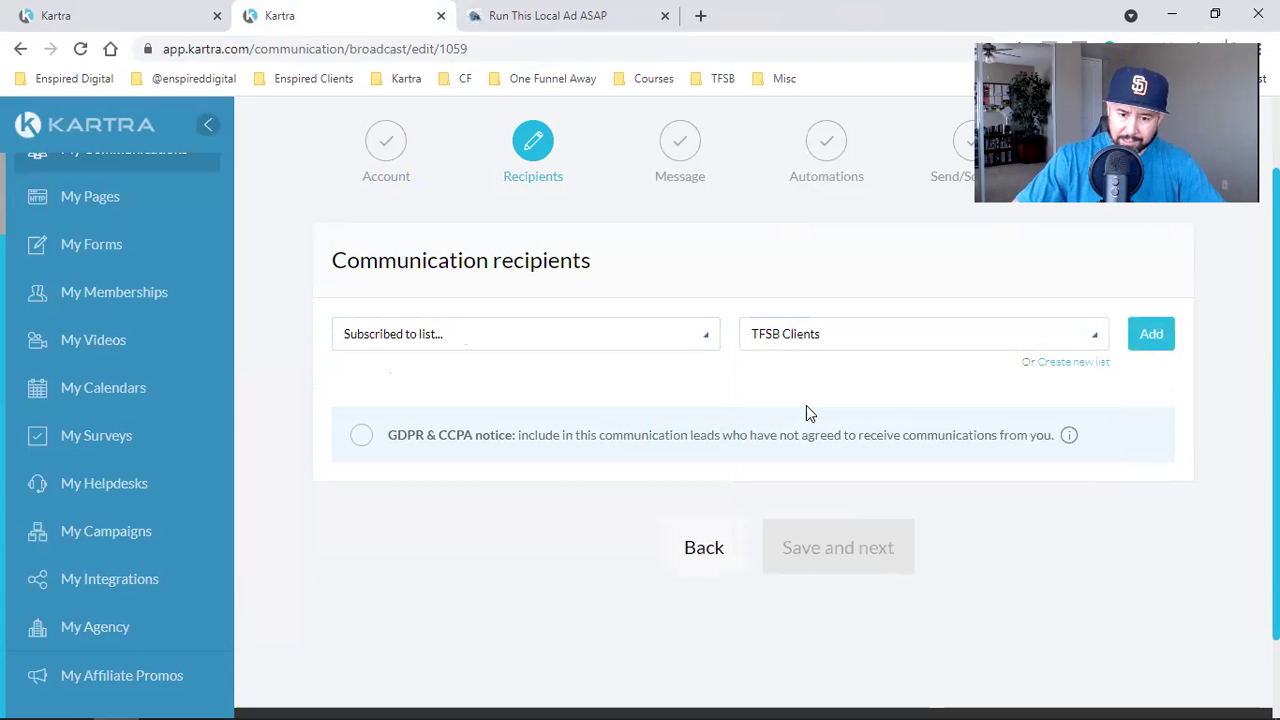
{"action": "left_click", "coordinate": [1158, 347]}
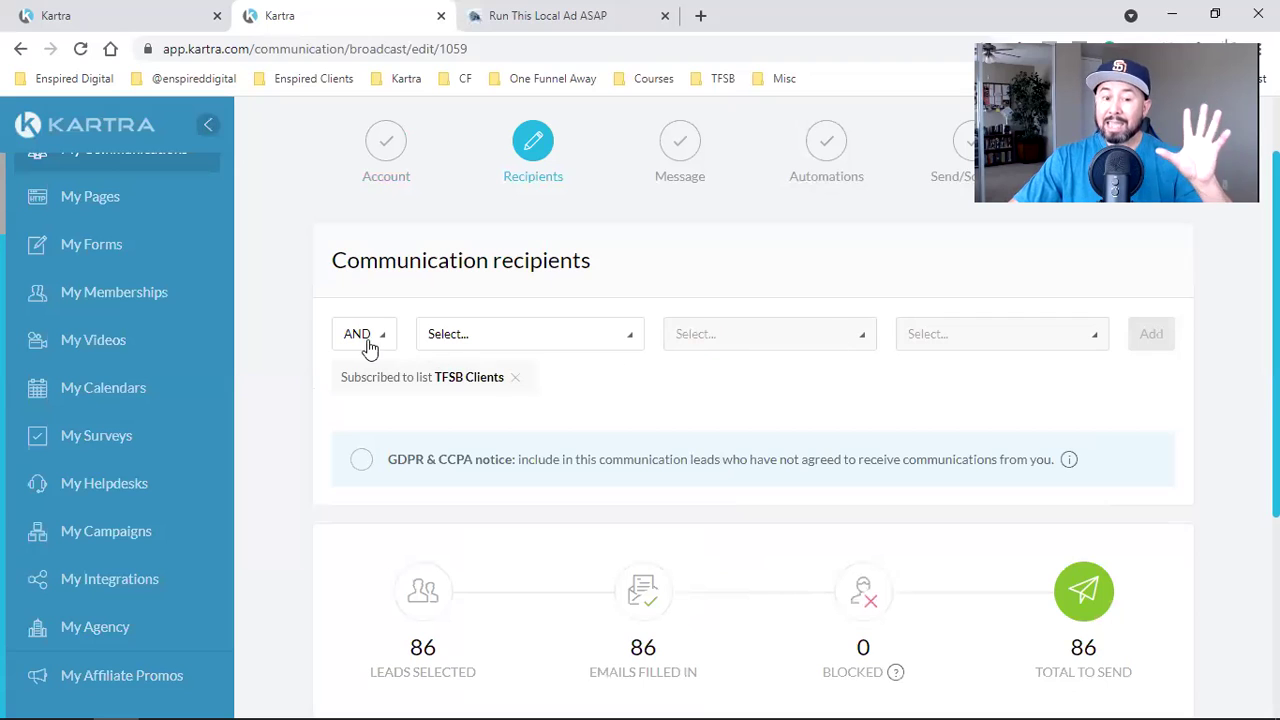
{"action": "left_click", "coordinate": [368, 344]}
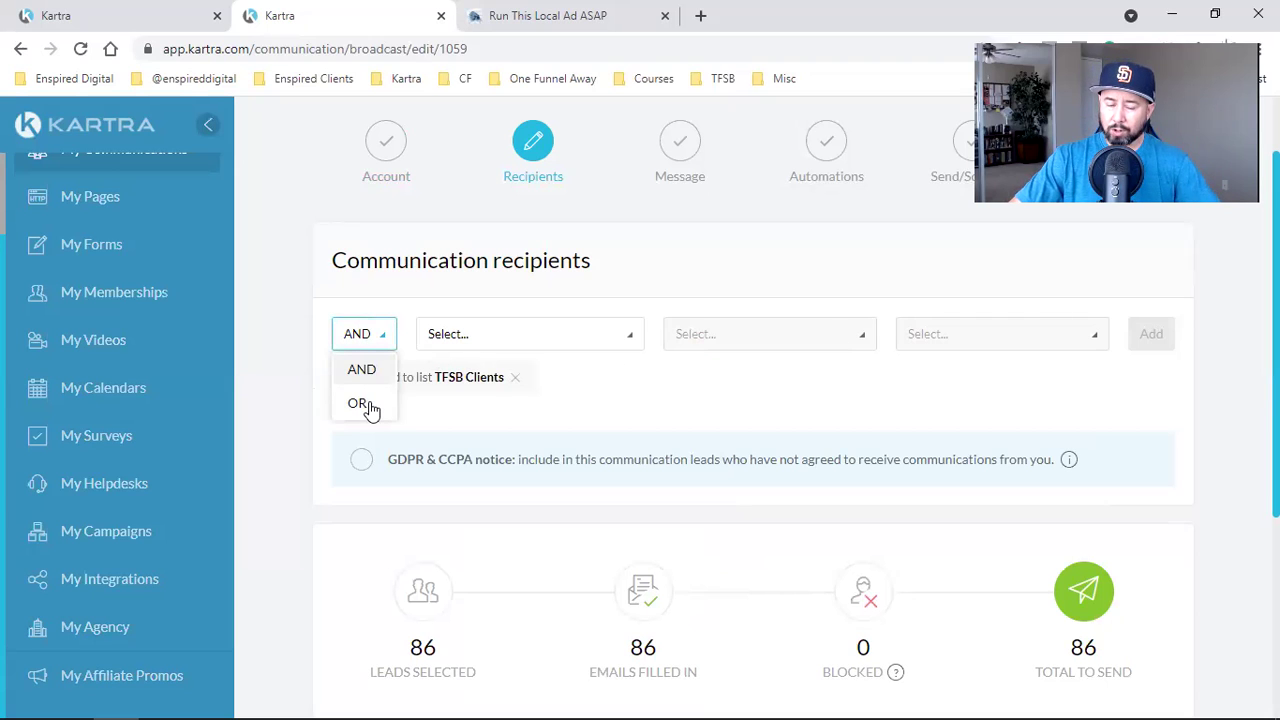
{"action": "left_click", "coordinate": [579, 408]}
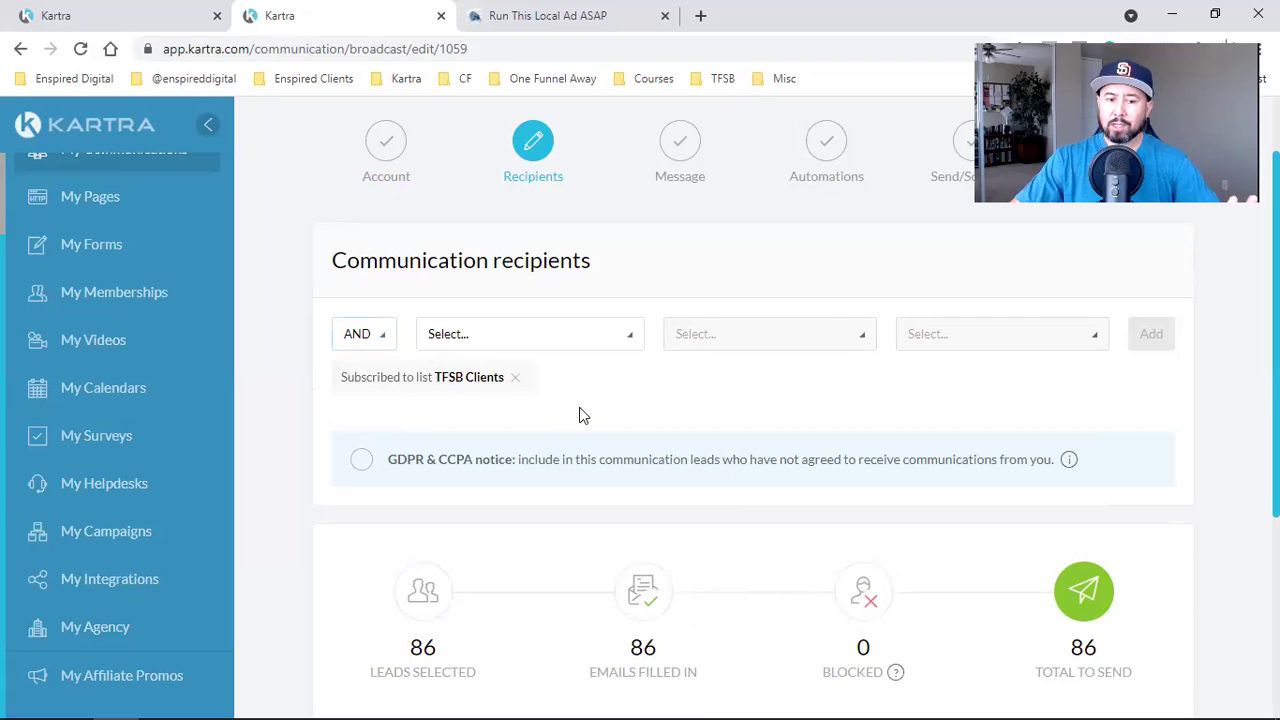
{"action": "left_click", "coordinate": [374, 337]}
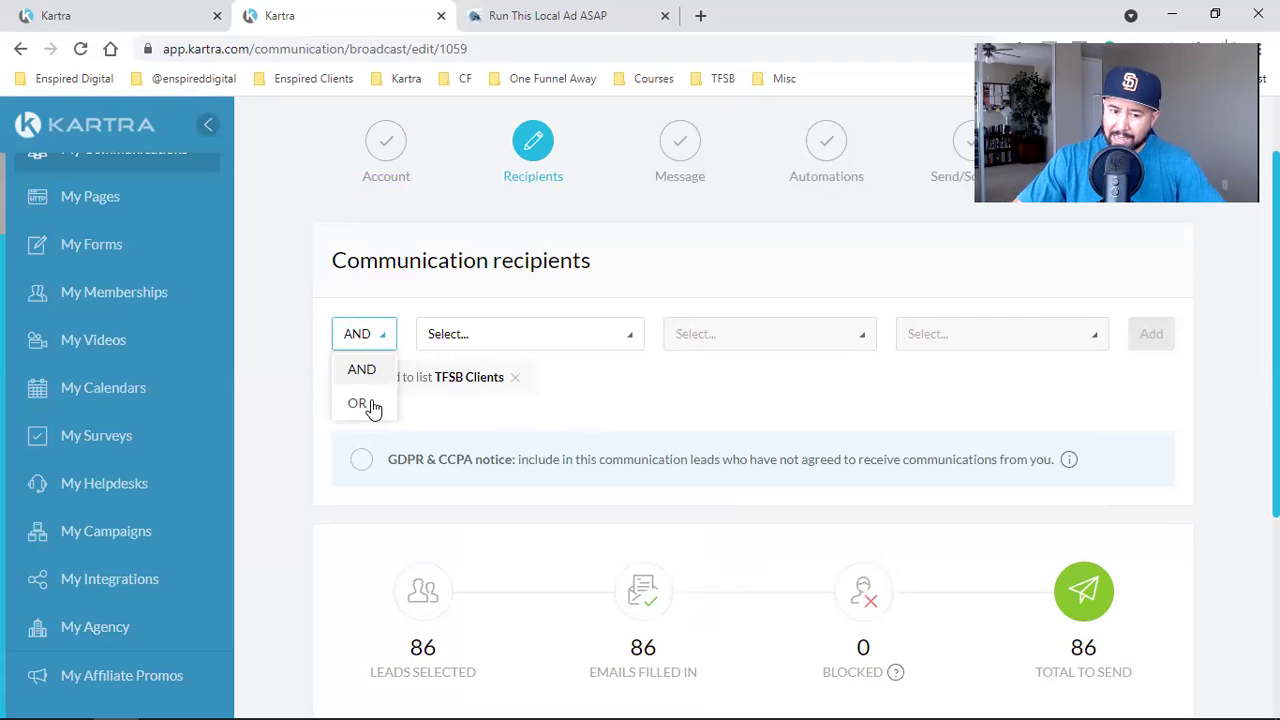
{"action": "left_click", "coordinate": [657, 395]}
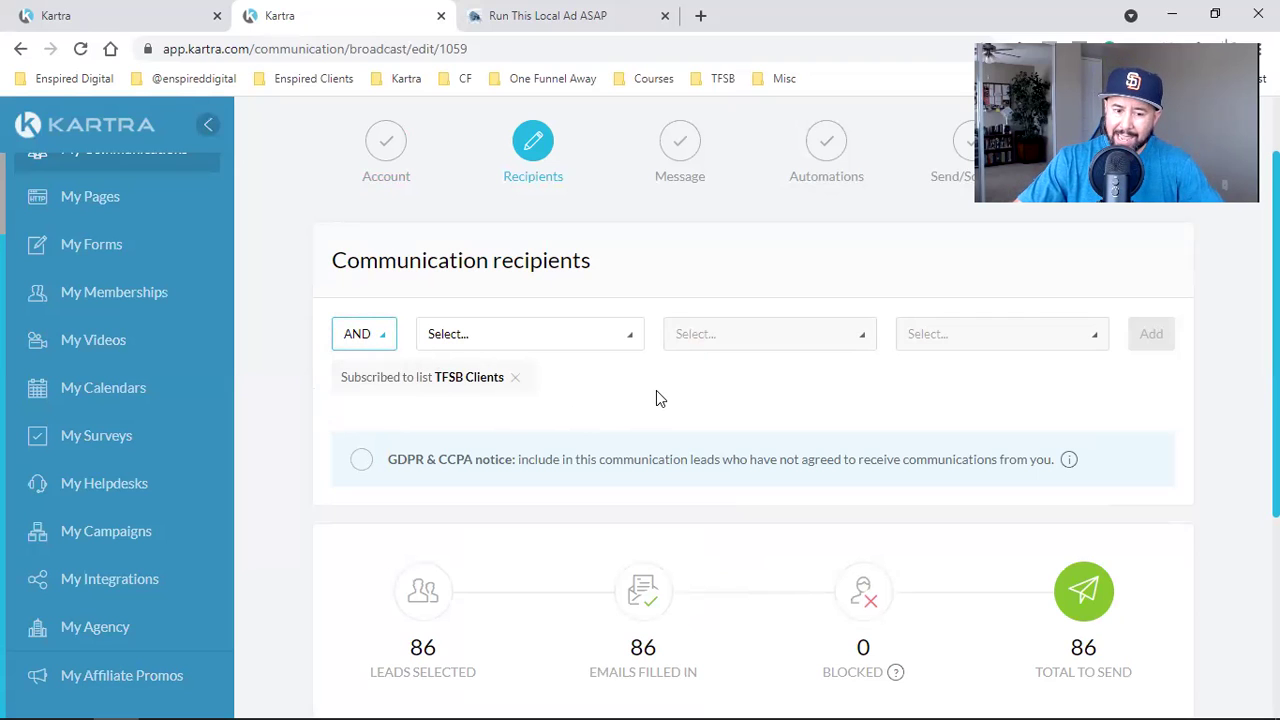
Add an AND condition for leads that do not have the FB Ads Coaching Clients tag from the FB Ads Cheat Sheet category.
{"action": "left_click", "coordinate": [574, 349]}
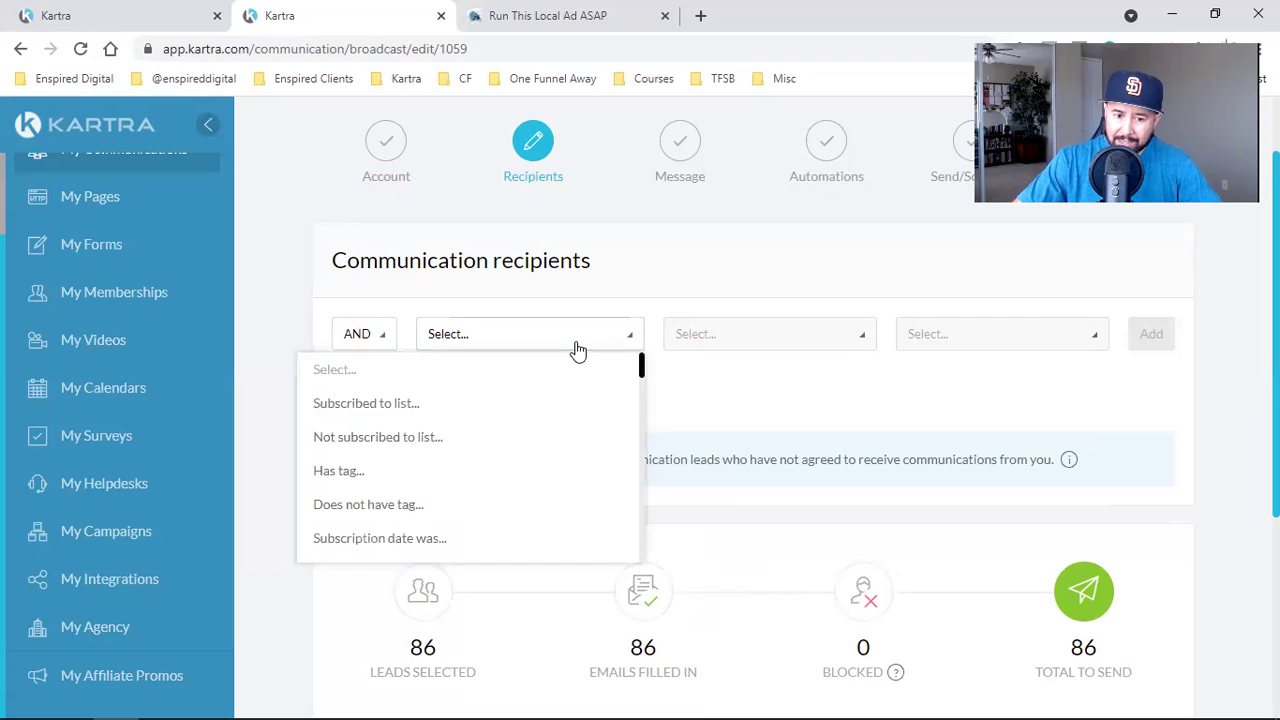
{"action": "left_click", "coordinate": [371, 508]}
{"action": "left_click", "coordinate": [766, 340]}
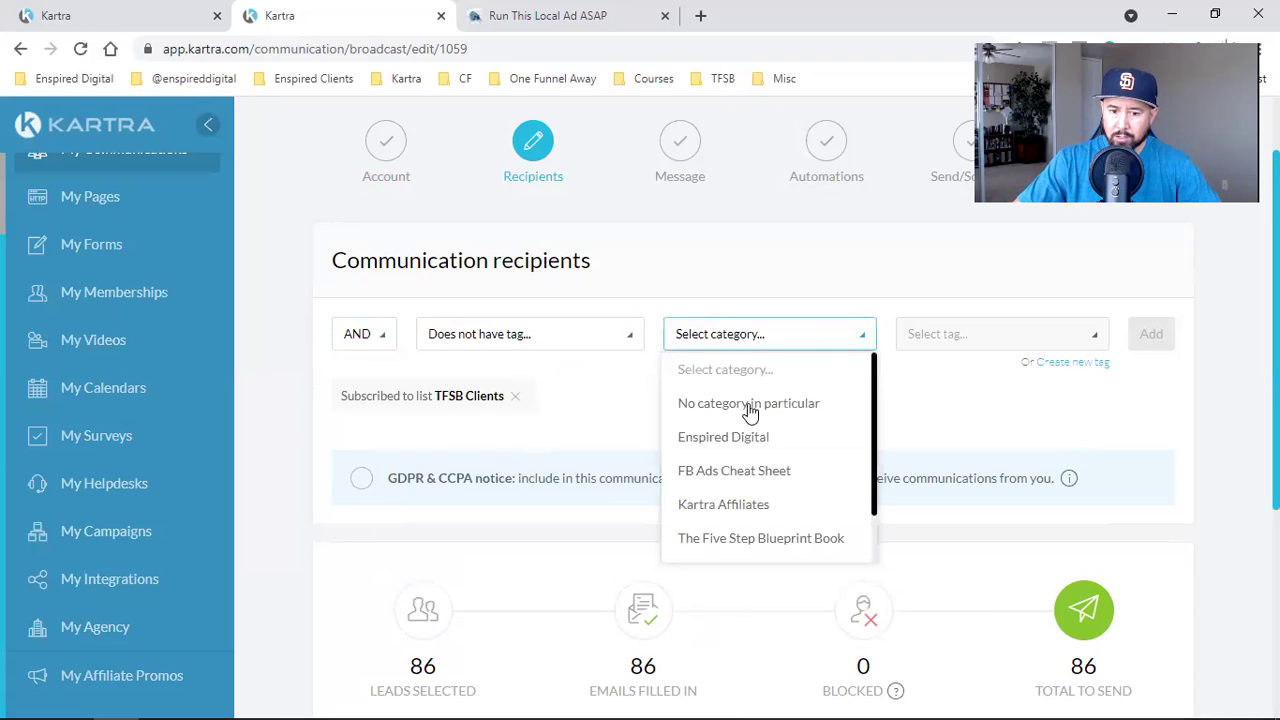
{"action": "left_click", "coordinate": [983, 347]}
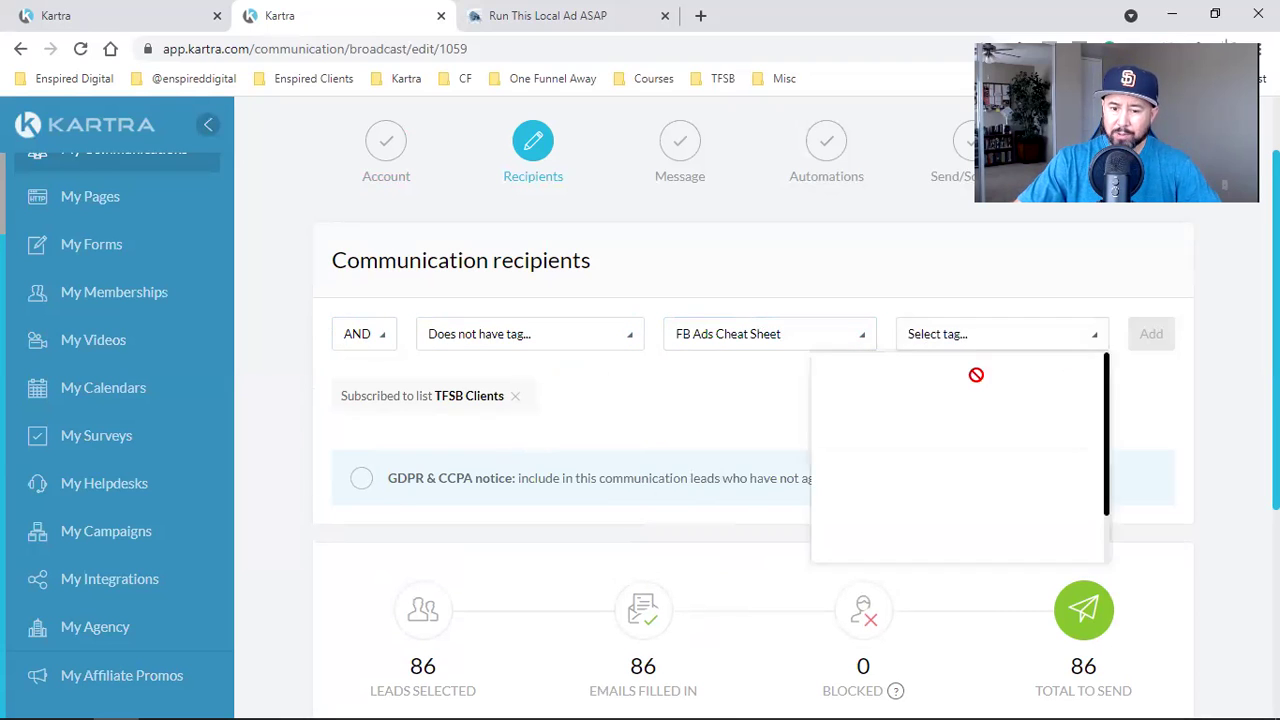
{"action": "left_click", "coordinate": [945, 470]}
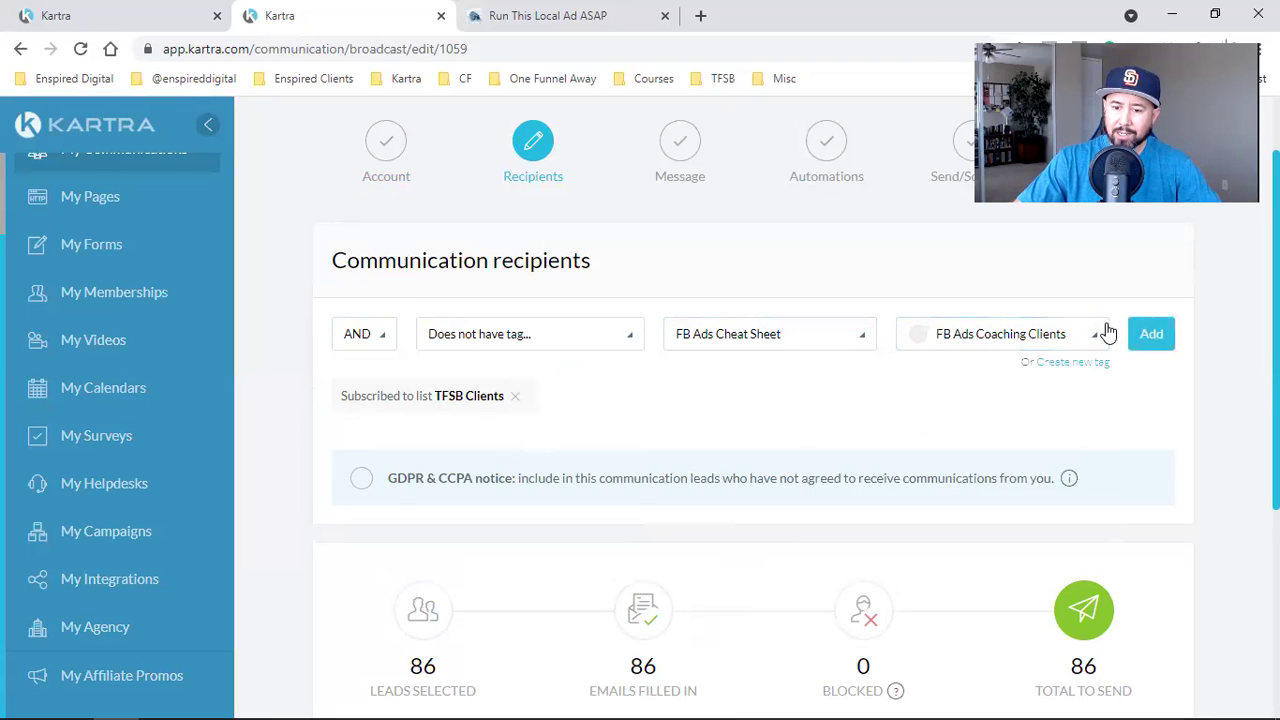
{"action": "left_click", "coordinate": [1151, 333]}
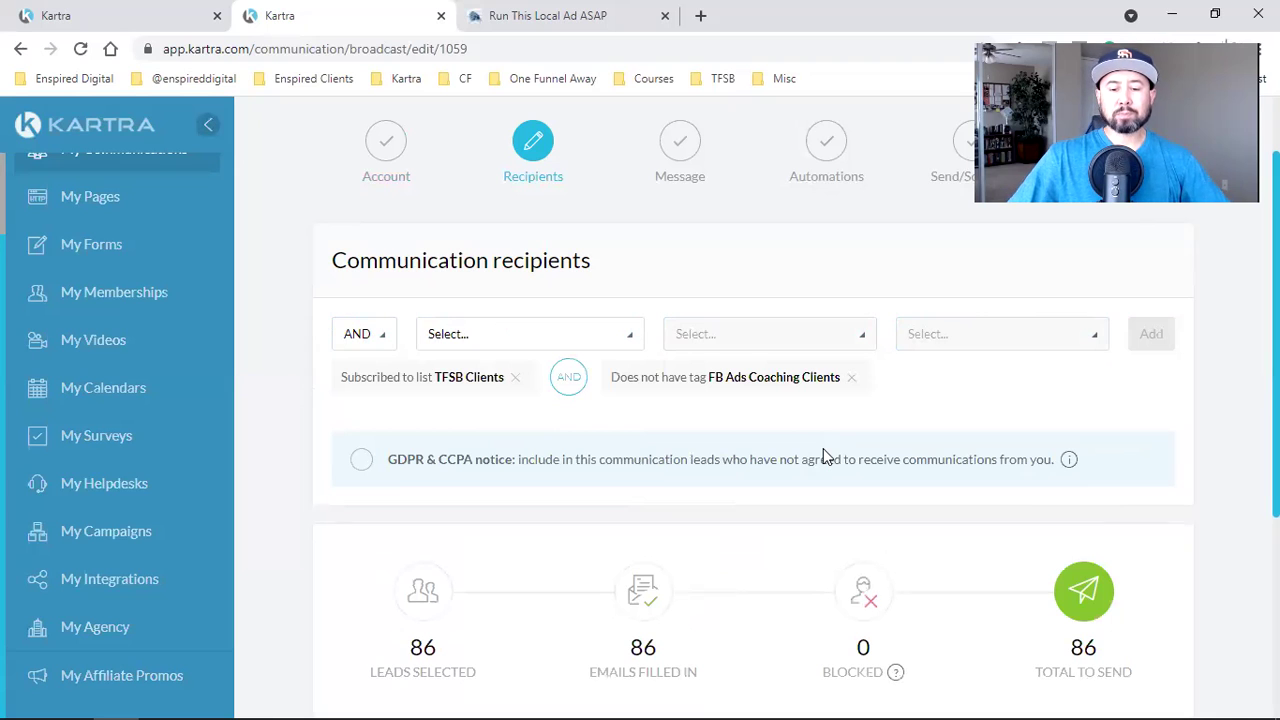
{"action": "scroll", "coordinate": [724, 497], "scroll_direction": "down", "scroll_amount": 1}
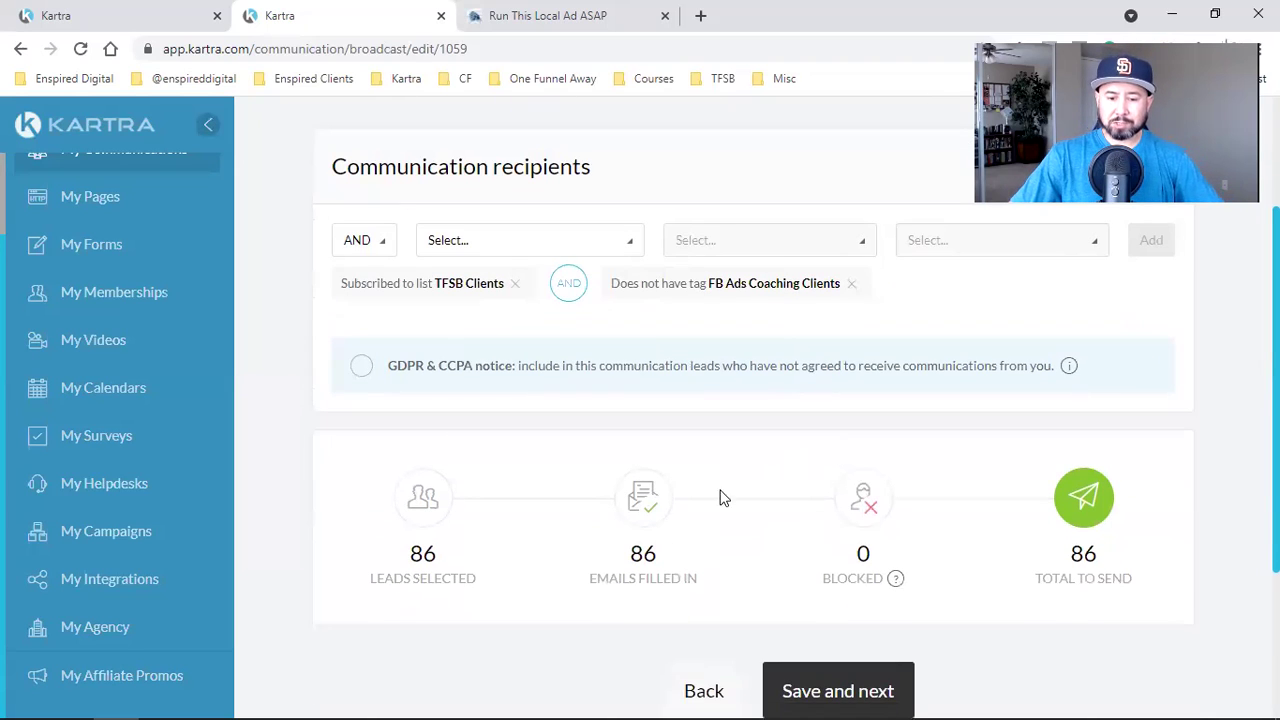
{"action": "triple_click", "coordinate": [799, 288]}
{"action": "left_click", "coordinate": [1035, 328]}
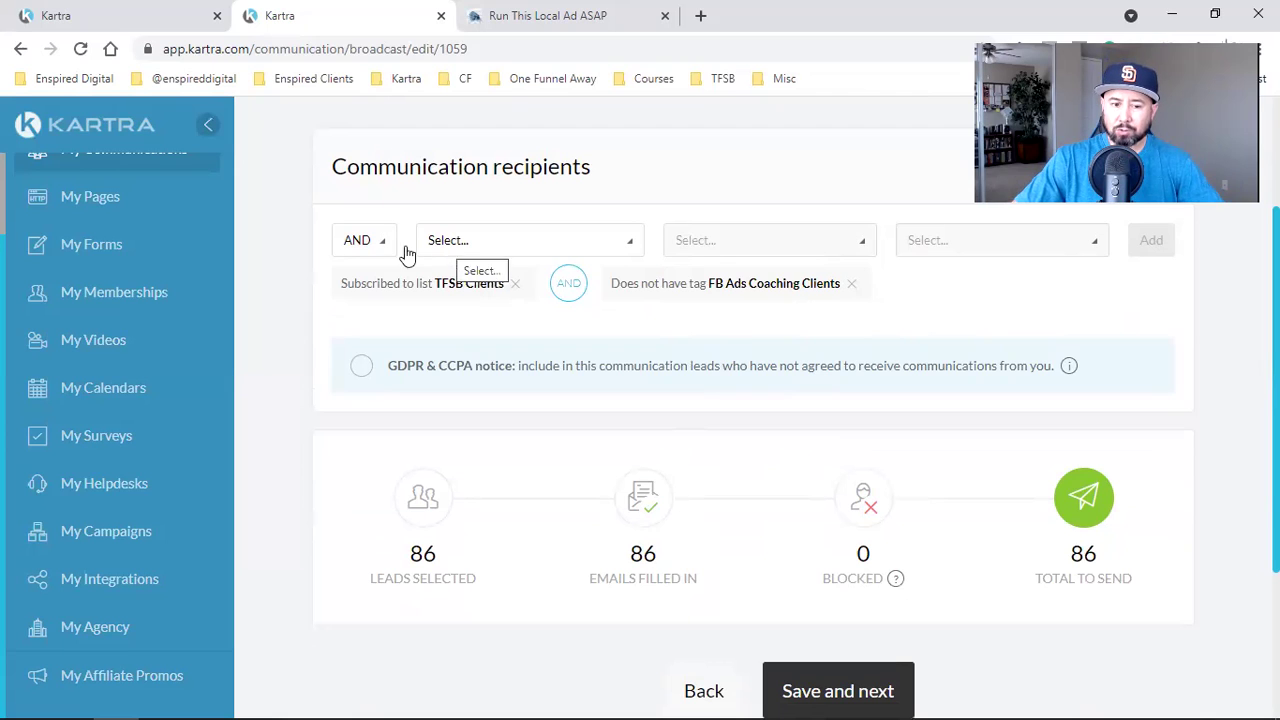
Add an OR condition for leads subscribed to the TFSB Book Completed 5 Steps list.
{"action": "left_click", "coordinate": [370, 250]}
{"action": "left_click", "coordinate": [358, 308]}
{"action": "left_click", "coordinate": [491, 248]}
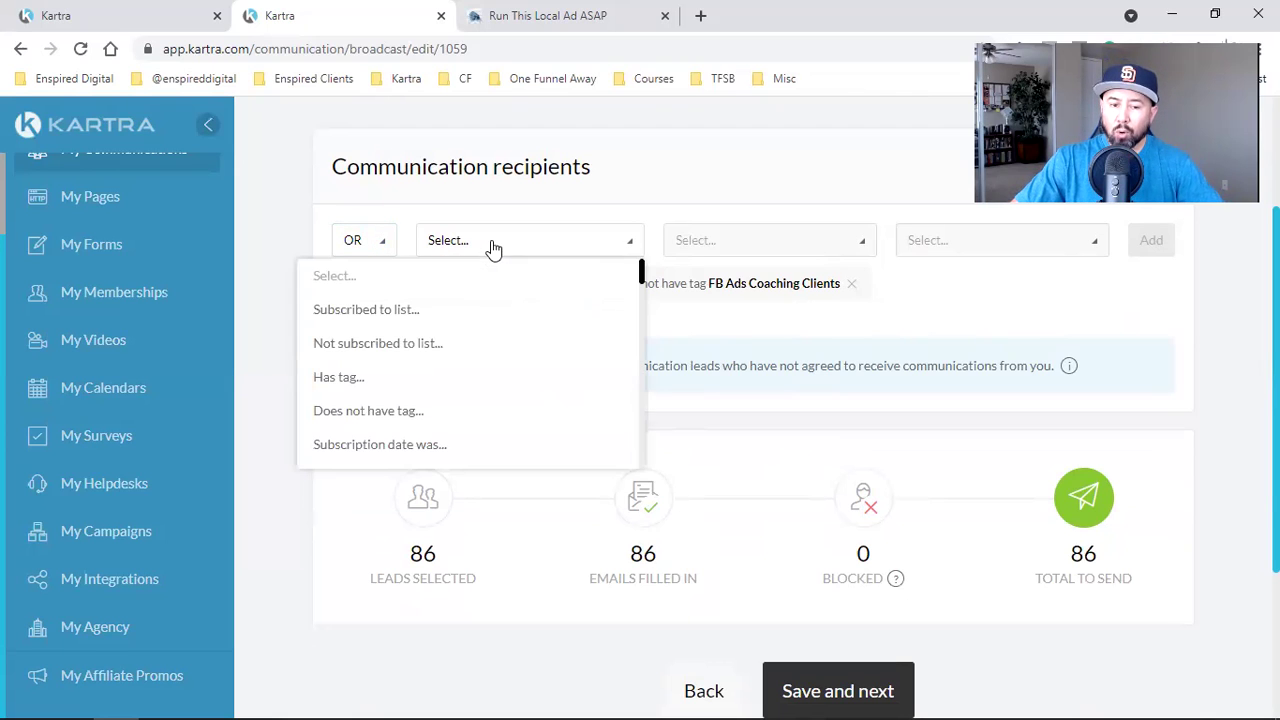
{"action": "left_click", "coordinate": [410, 314]}
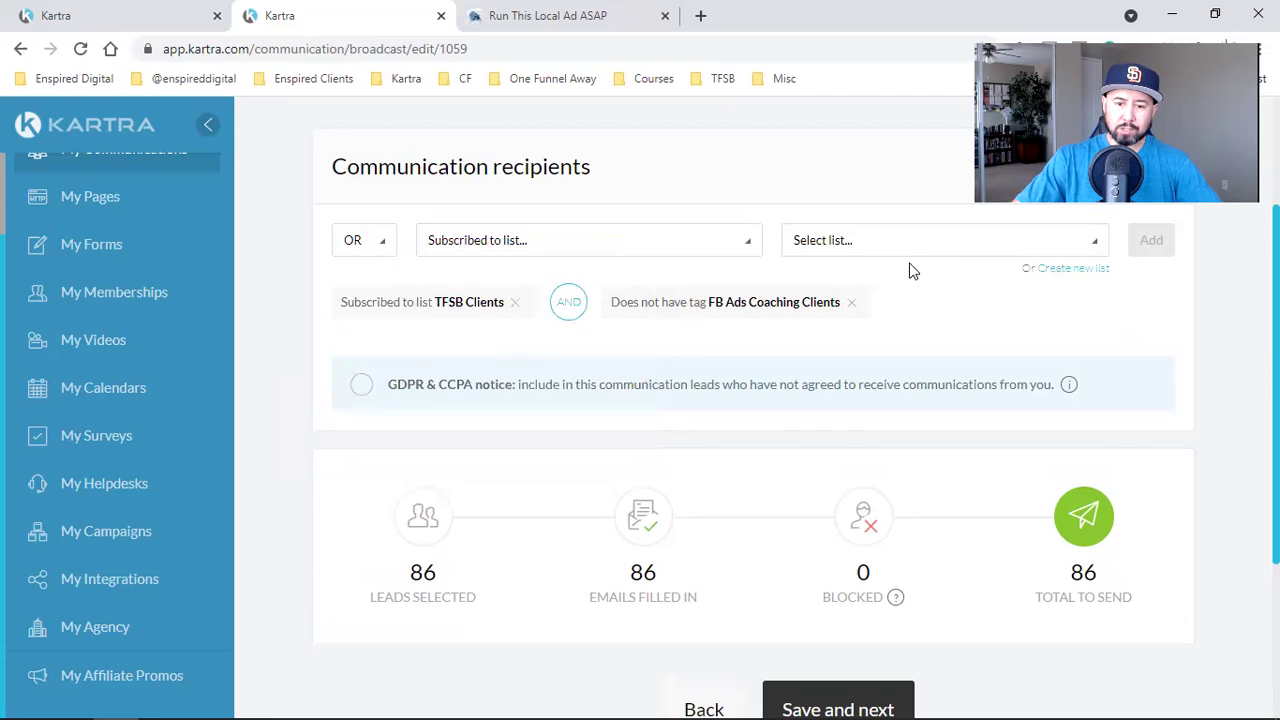
{"action": "left_click", "coordinate": [932, 253]}
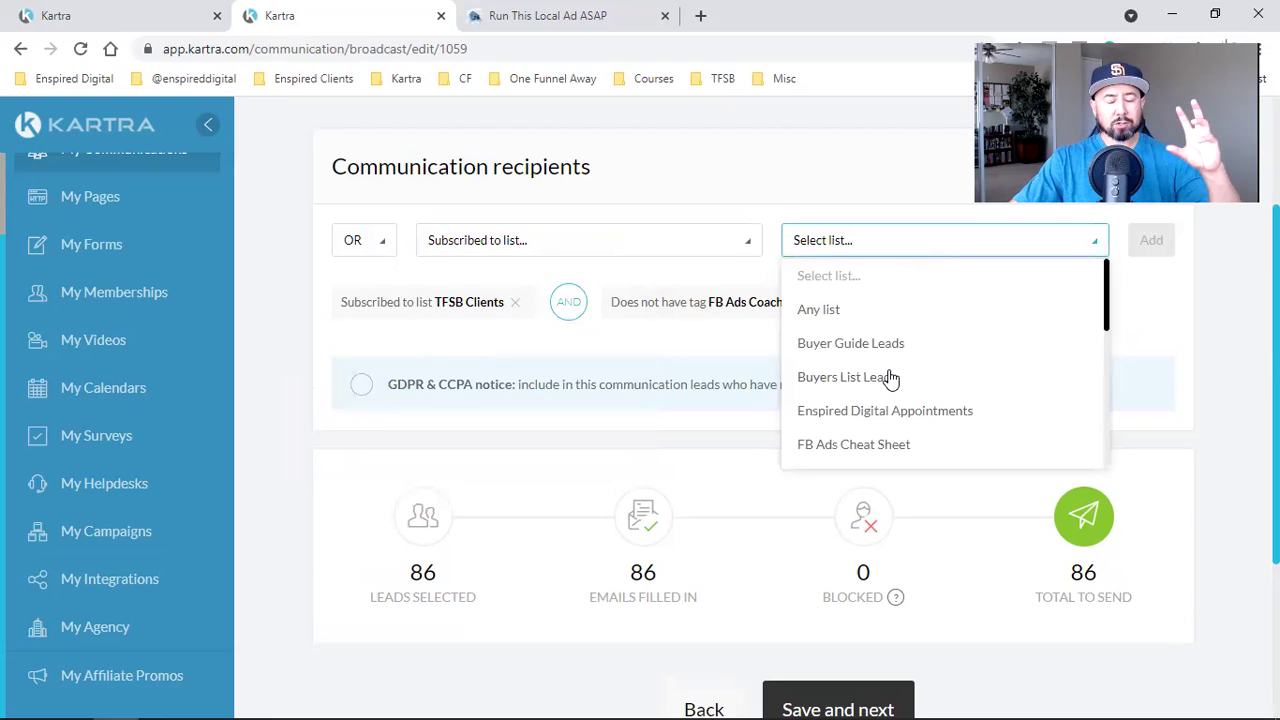
{"action": "scroll", "coordinate": [912, 377], "scroll_direction": "down", "scroll_amount": 2}
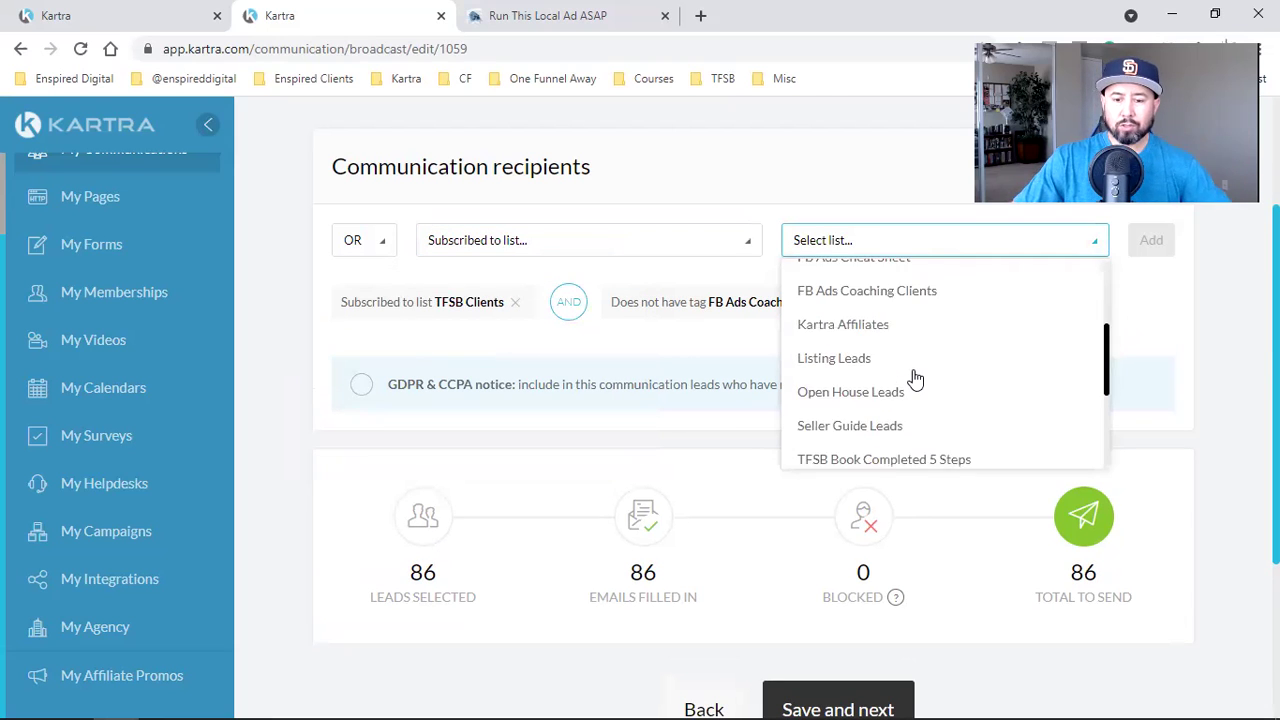
{"action": "left_click", "coordinate": [899, 462]}
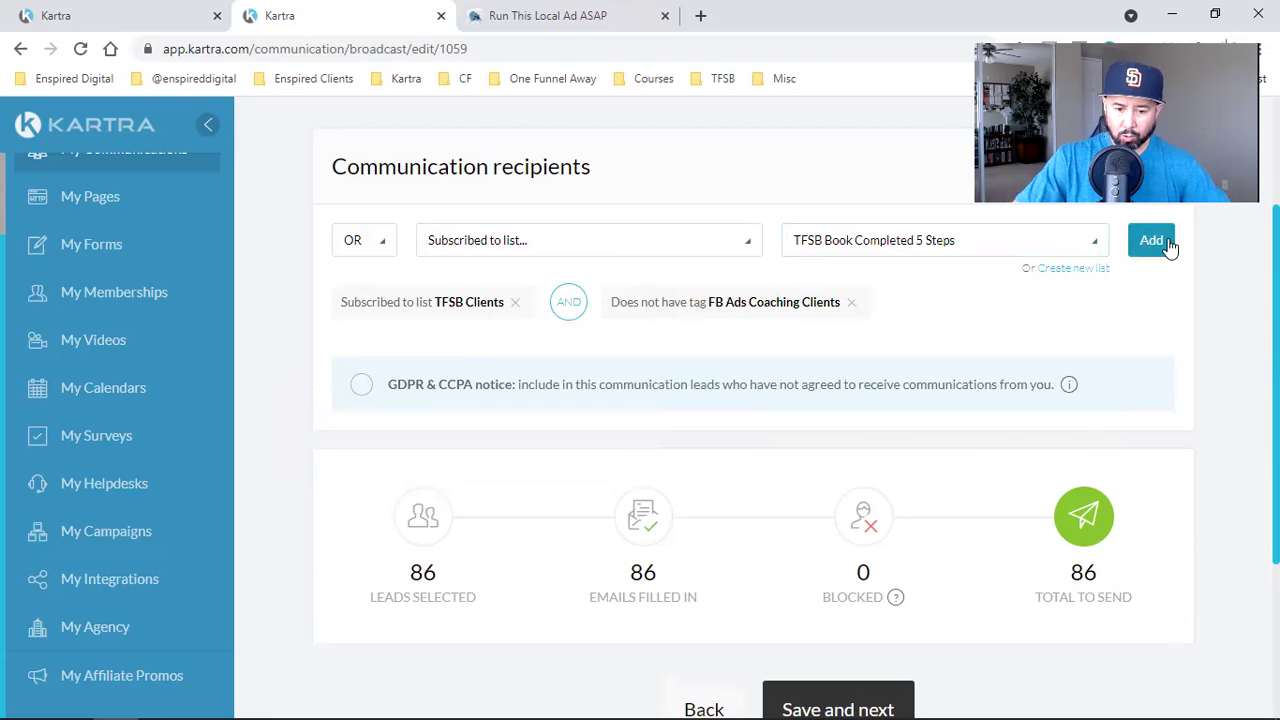
{"action": "left_click", "coordinate": [1152, 241]}
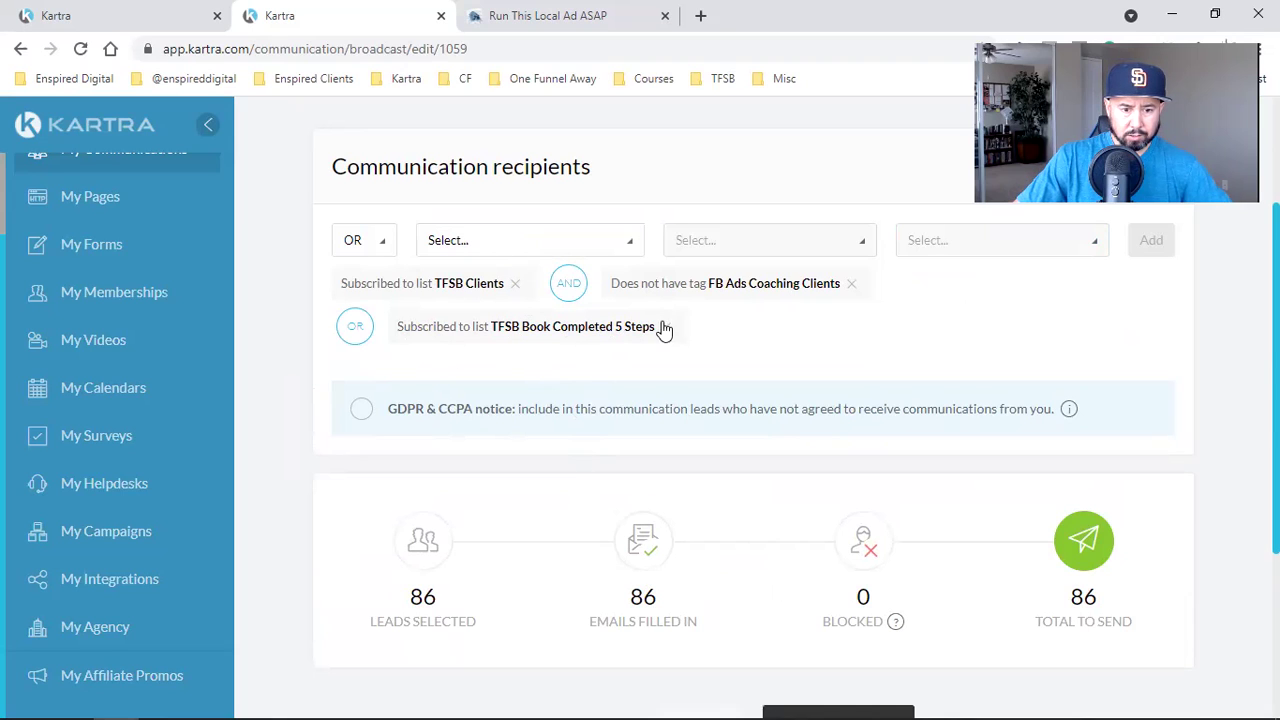
Remove the TFSB Book Completed 5 Steps condition and add the same OR list subscription again.
{"action": "left_click", "coordinate": [508, 330]}
{"action": "left_click", "coordinate": [540, 240]}
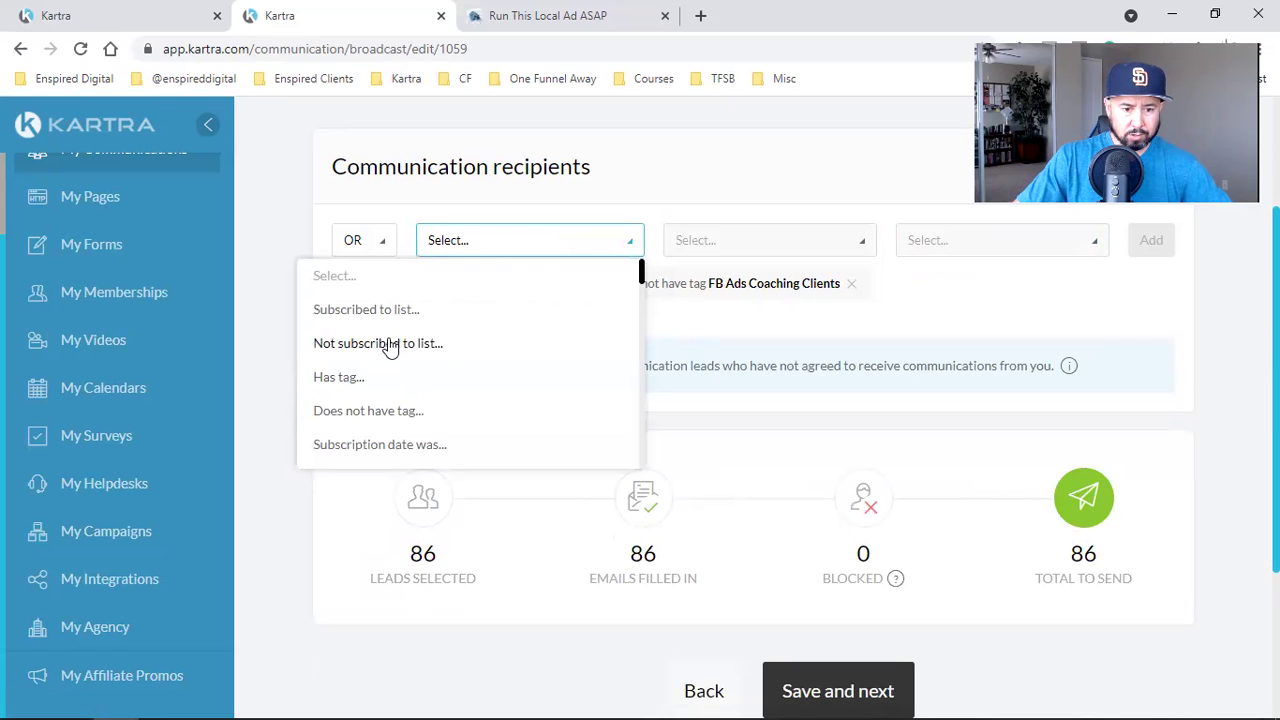
{"action": "left_click", "coordinate": [445, 310]}
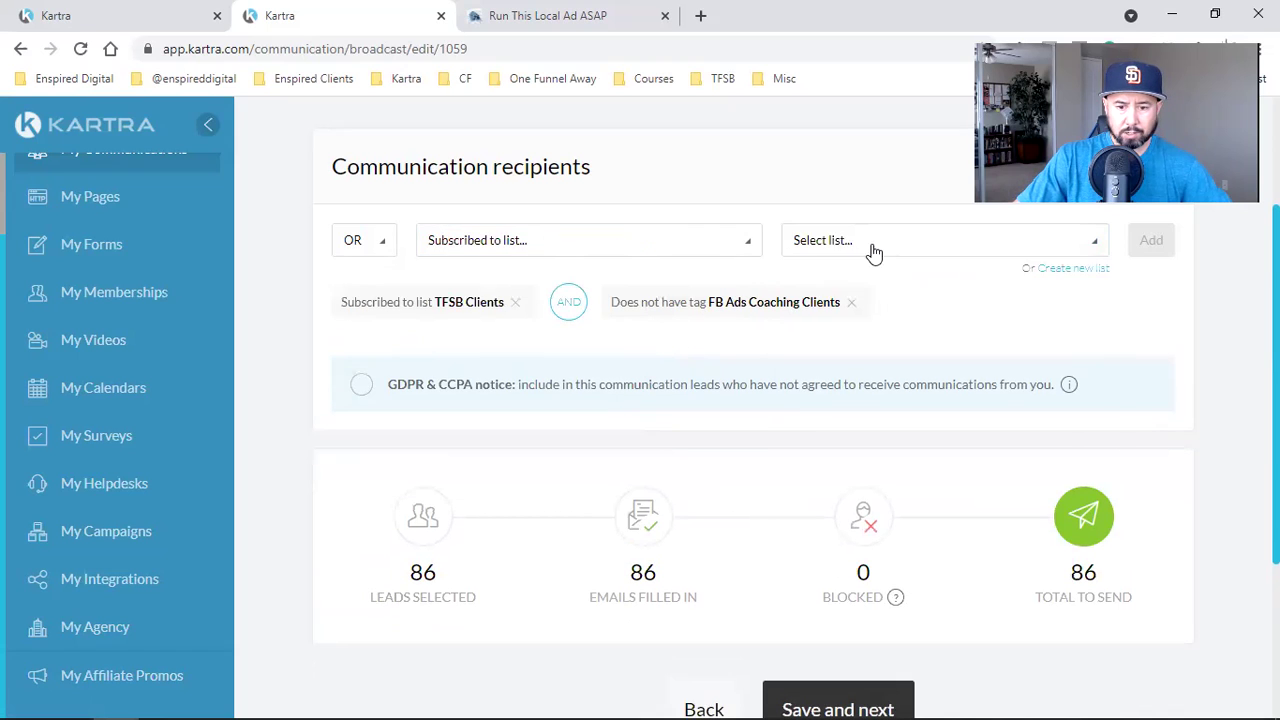
{"action": "left_click", "coordinate": [871, 245]}
{"action": "scroll", "coordinate": [880, 378], "scroll_direction": "down", "scroll_amount": 5}
{"action": "scroll", "coordinate": [900, 380], "scroll_direction": "up", "scroll_amount": 1}
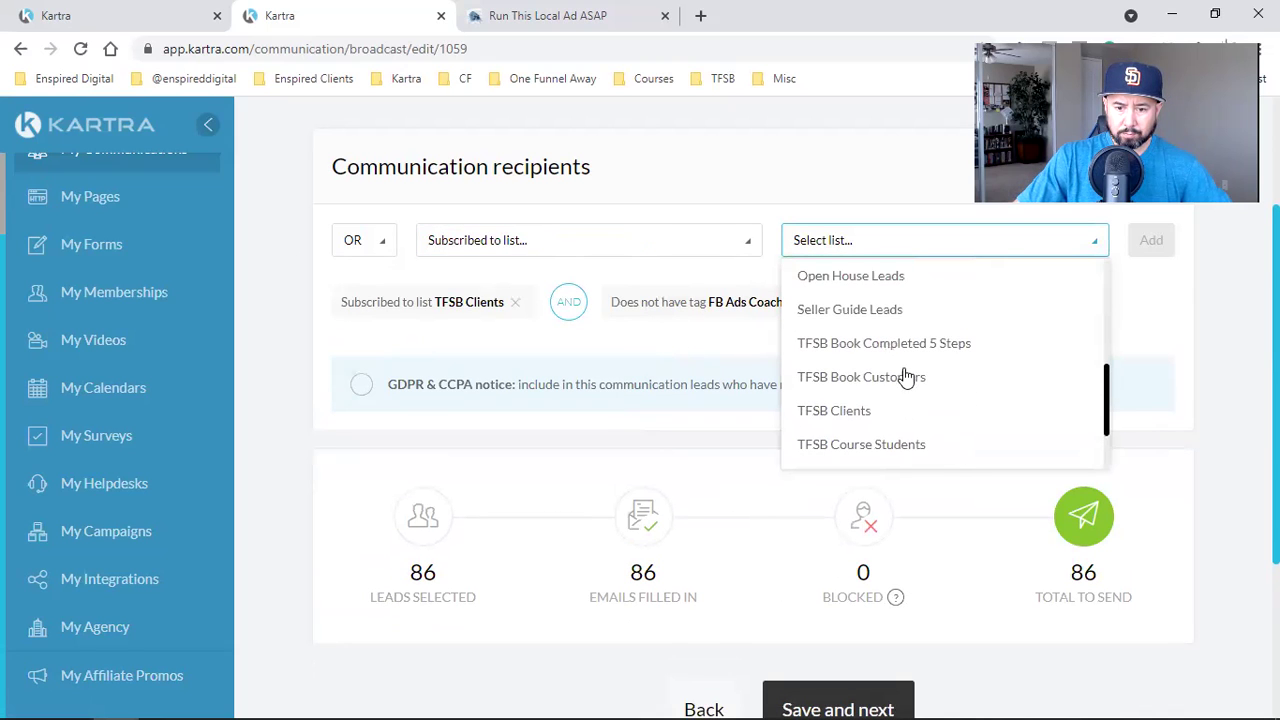
{"action": "left_click", "coordinate": [940, 343]}
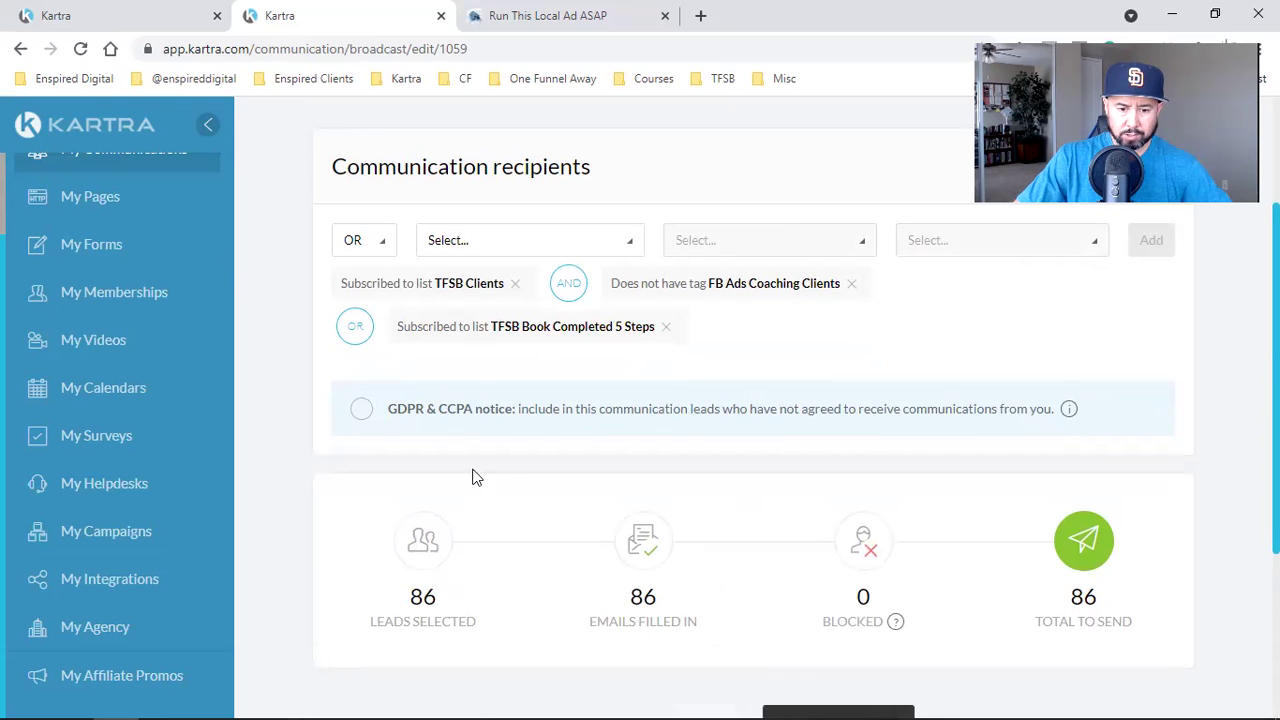
Add another OR condition for leads subscribed to the TFSB Book Customers list.
{"action": "left_click", "coordinate": [490, 252]}
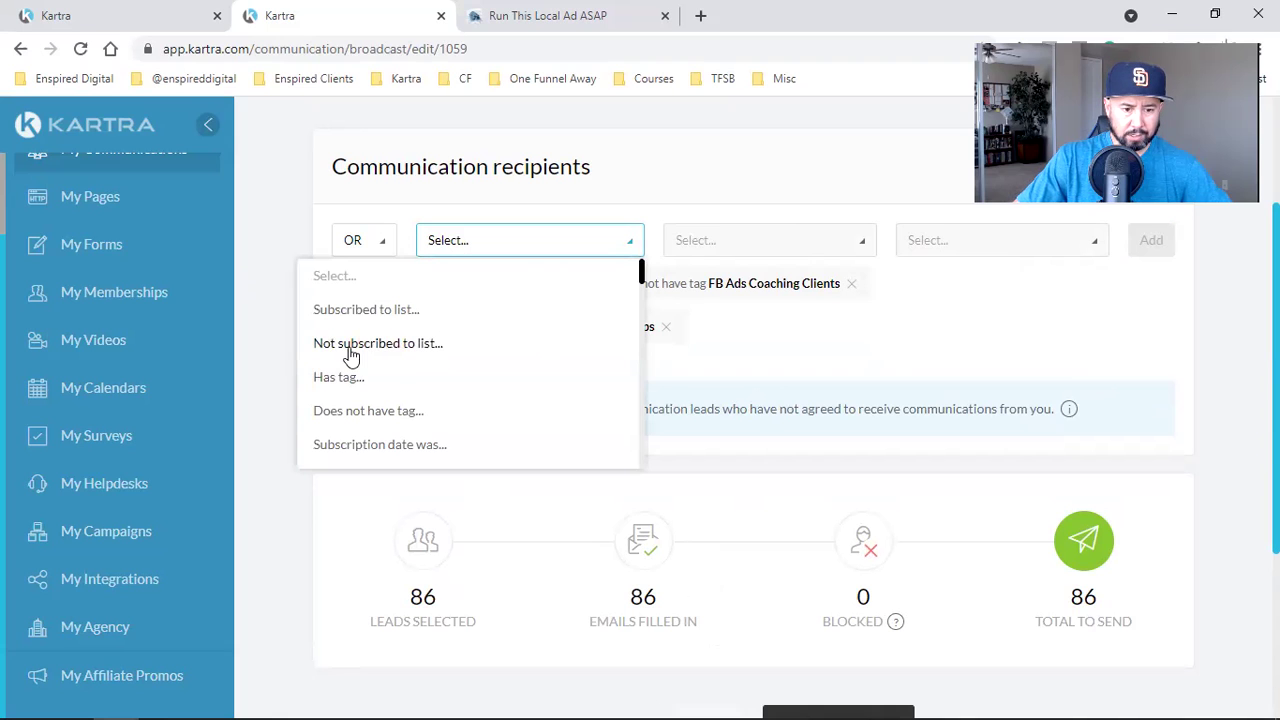
{"action": "left_click", "coordinate": [366, 309]}
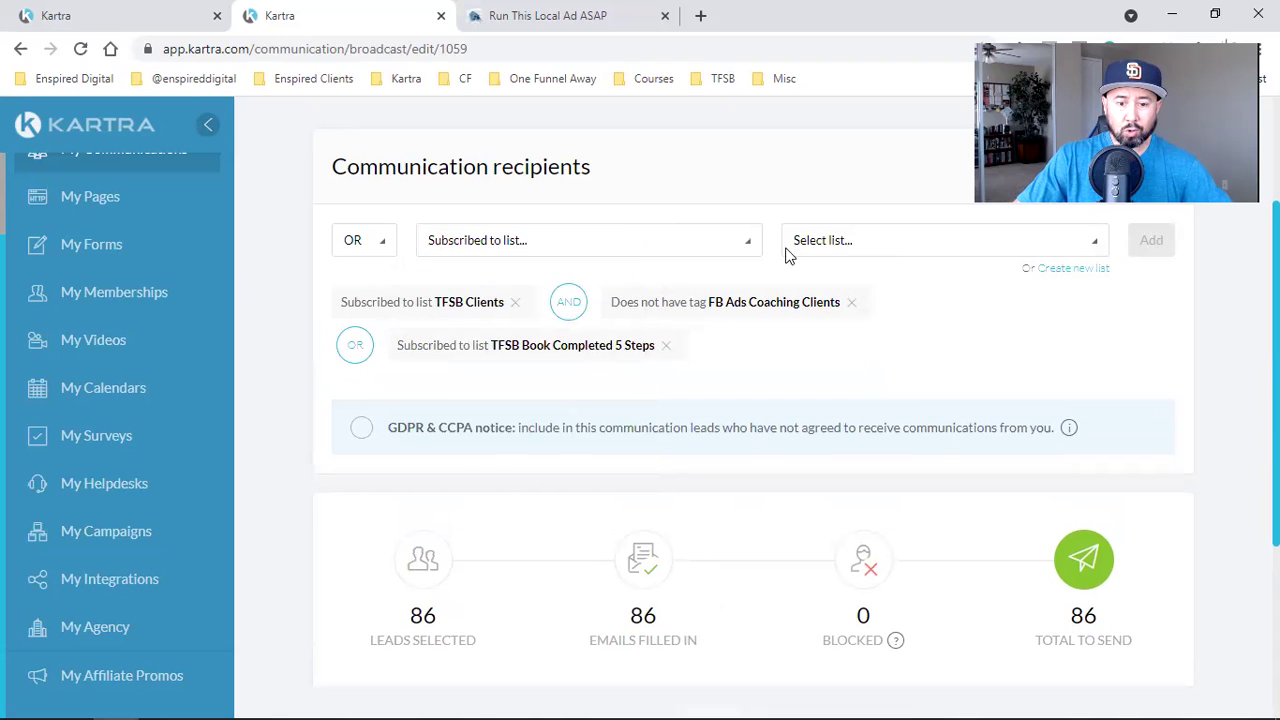
{"action": "left_click", "coordinate": [911, 249]}
{"action": "scroll", "coordinate": [893, 390], "scroll_direction": "down", "scroll_amount": 1}
{"action": "scroll", "coordinate": [893, 397], "scroll_direction": "down", "scroll_amount": 3}
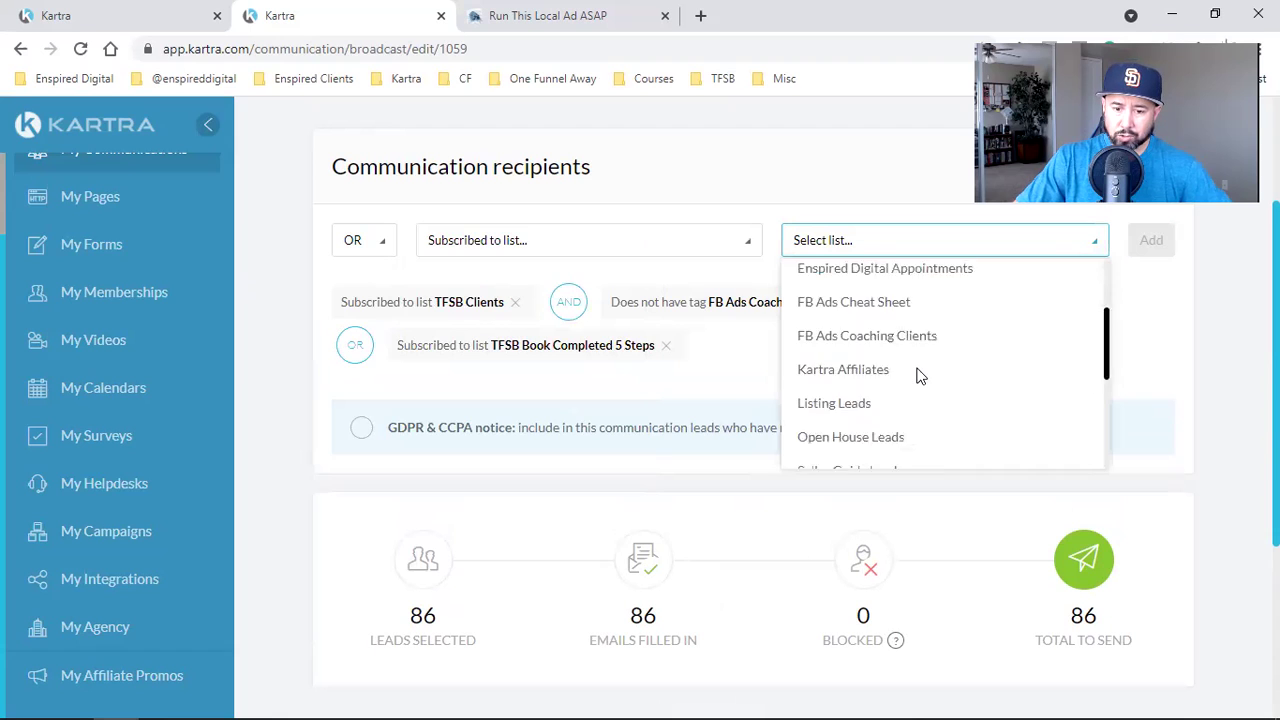
{"action": "scroll", "coordinate": [920, 376], "scroll_direction": "down", "scroll_amount": 2}
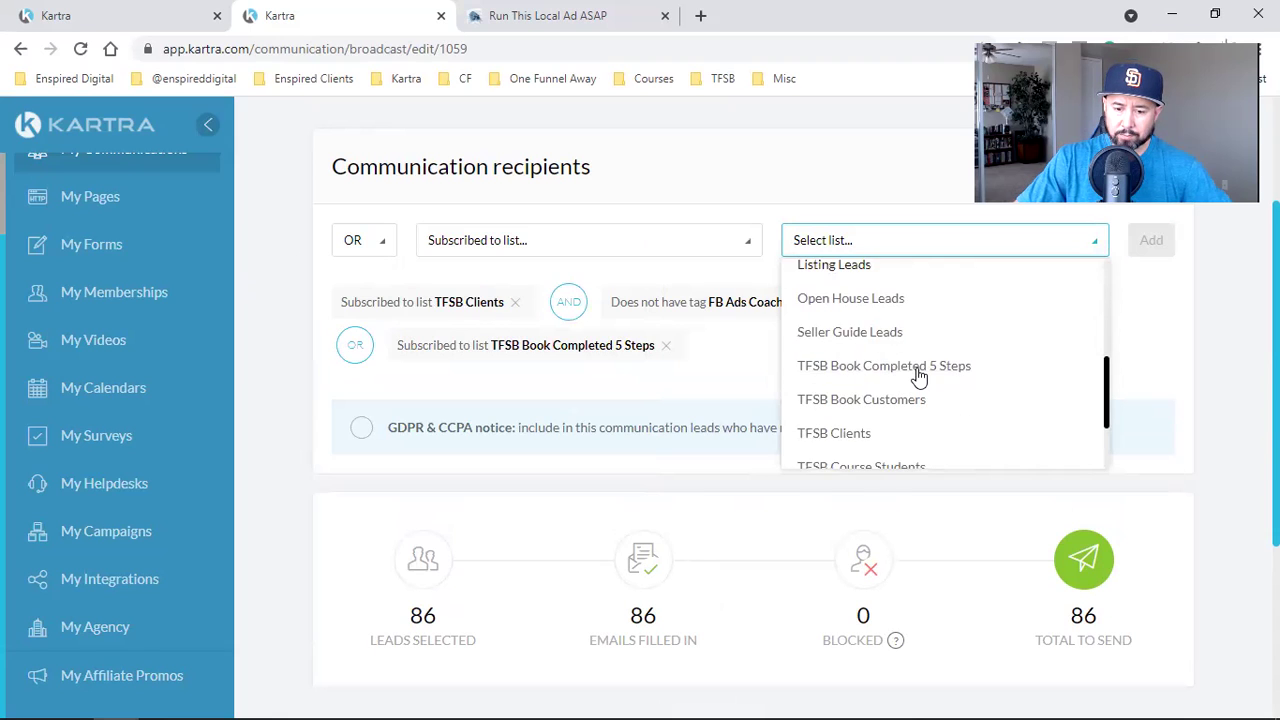
{"action": "scroll", "coordinate": [918, 376], "scroll_direction": "down", "scroll_amount": 2}
{"action": "scroll", "coordinate": [931, 374], "scroll_direction": "down", "scroll_amount": 1}
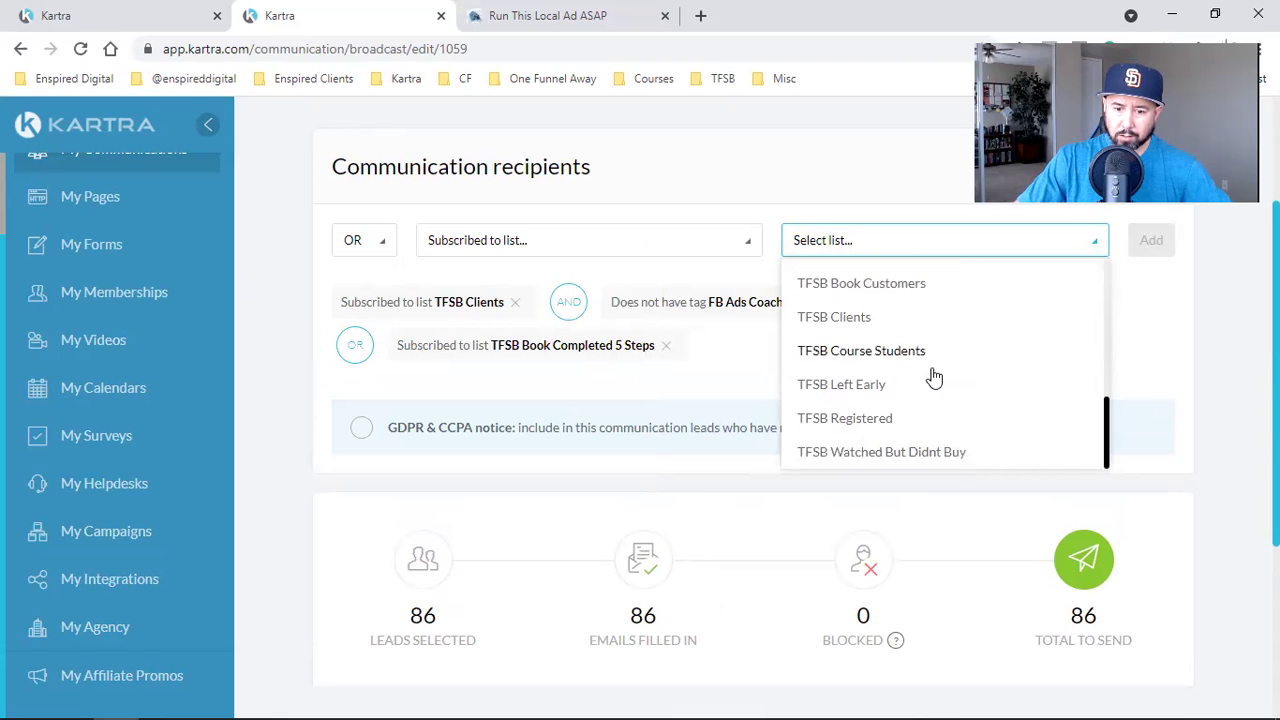
{"action": "scroll", "coordinate": [912, 370], "scroll_direction": "up", "scroll_amount": 2}
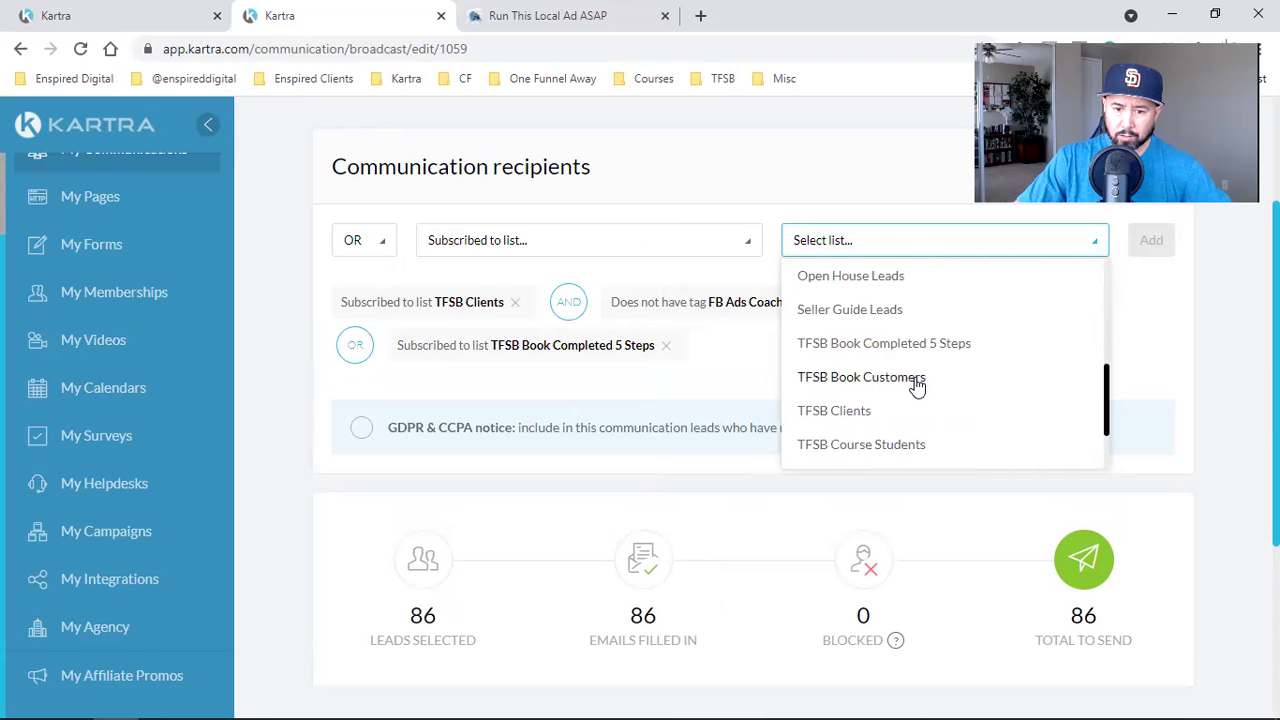
{"action": "left_click", "coordinate": [915, 380]}
{"action": "left_click", "coordinate": [1155, 241]}
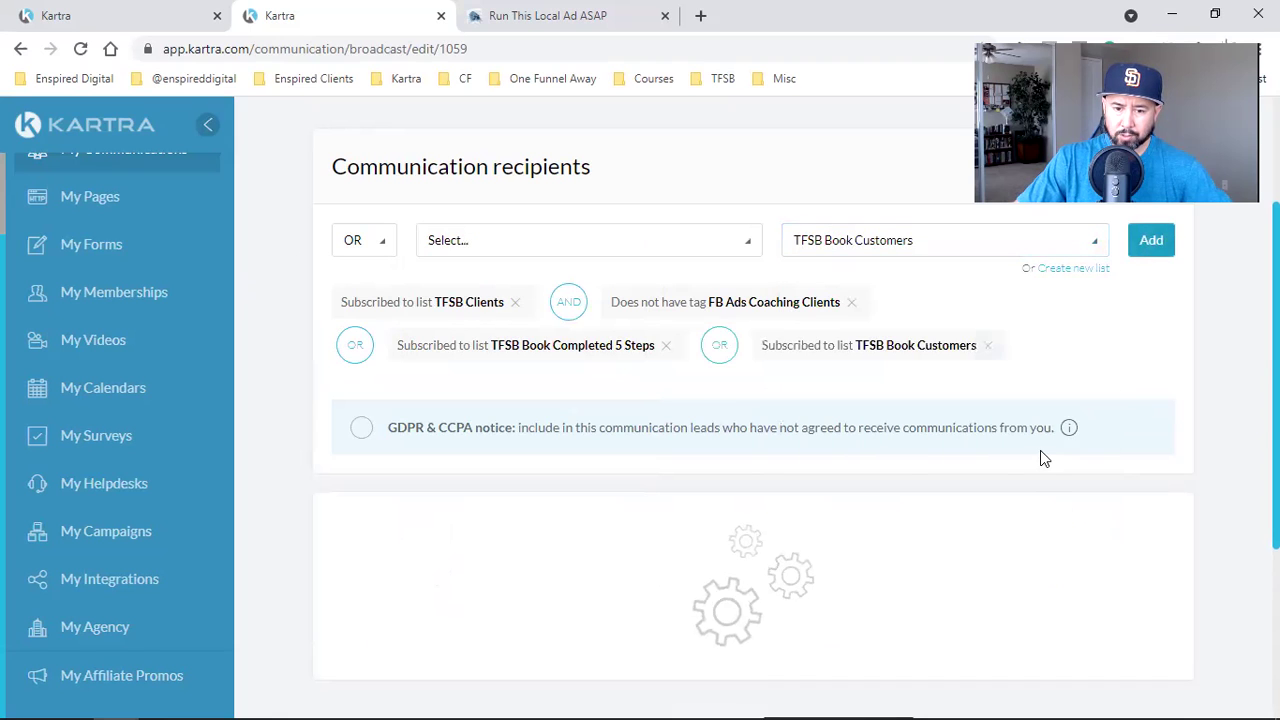
{"action": "double_click", "coordinate": [638, 598]}
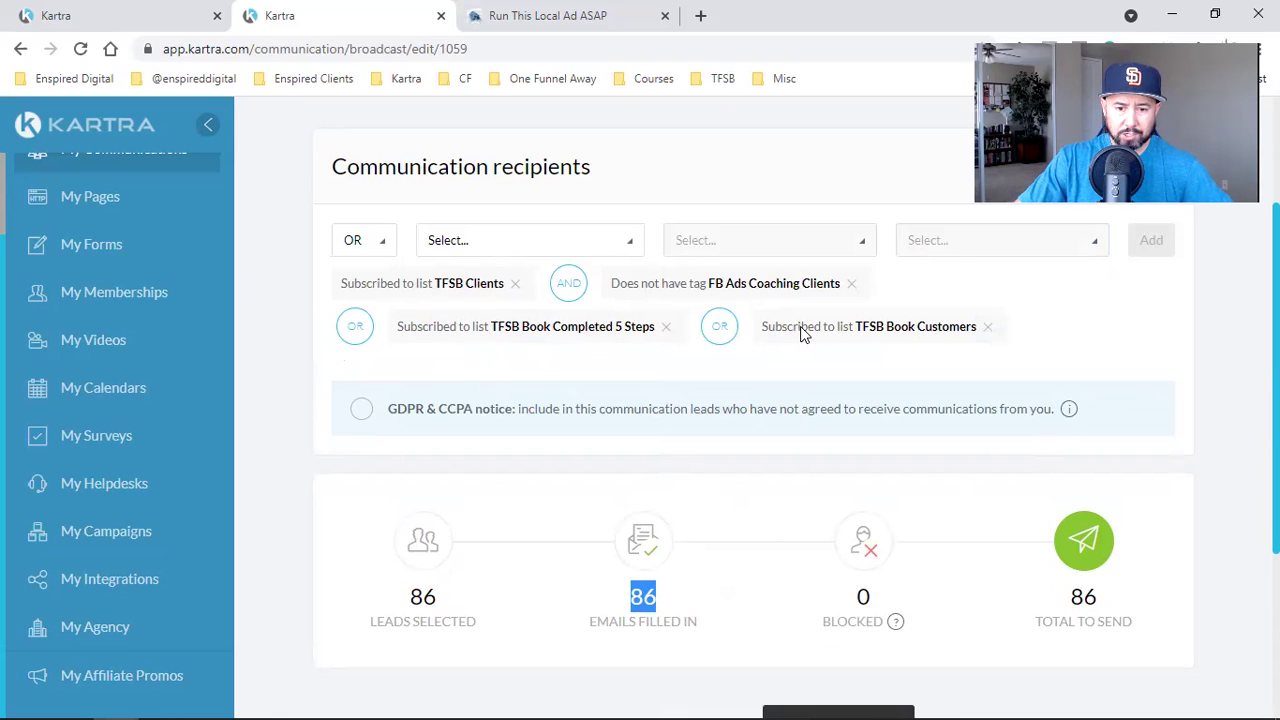
{"action": "triple_click", "coordinate": [886, 330]}
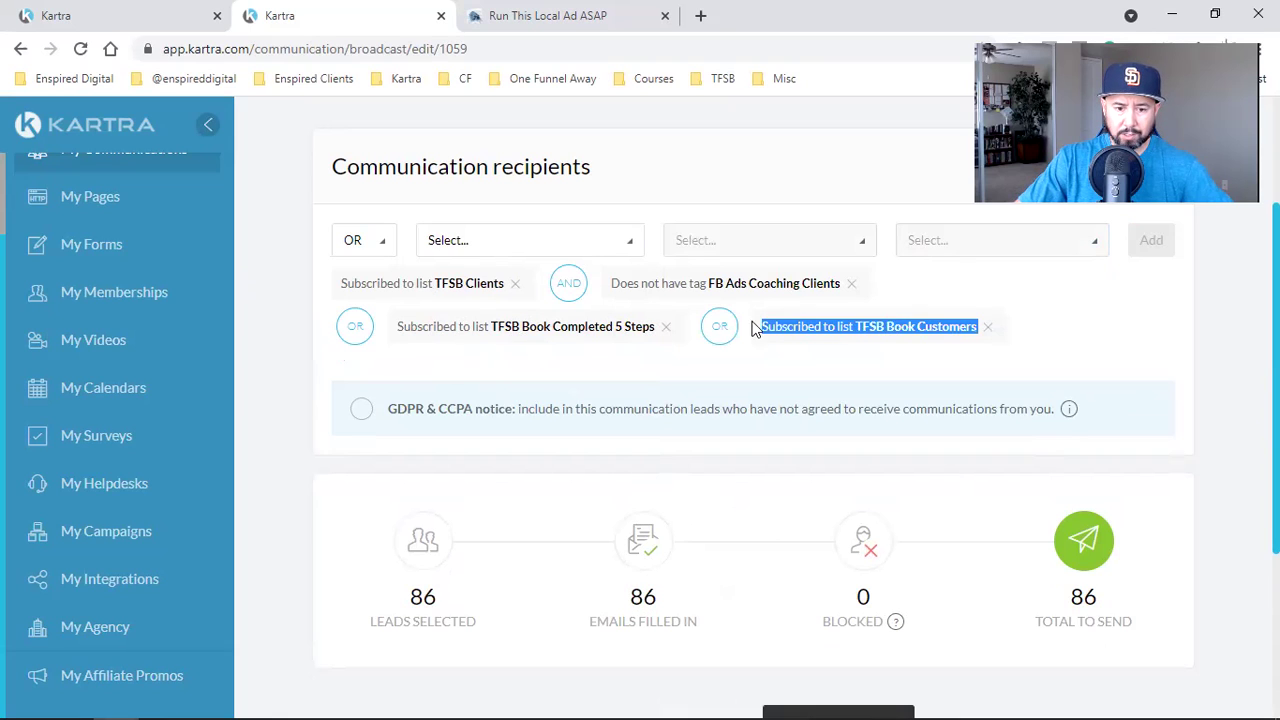
{"action": "triple_click", "coordinate": [597, 326]}
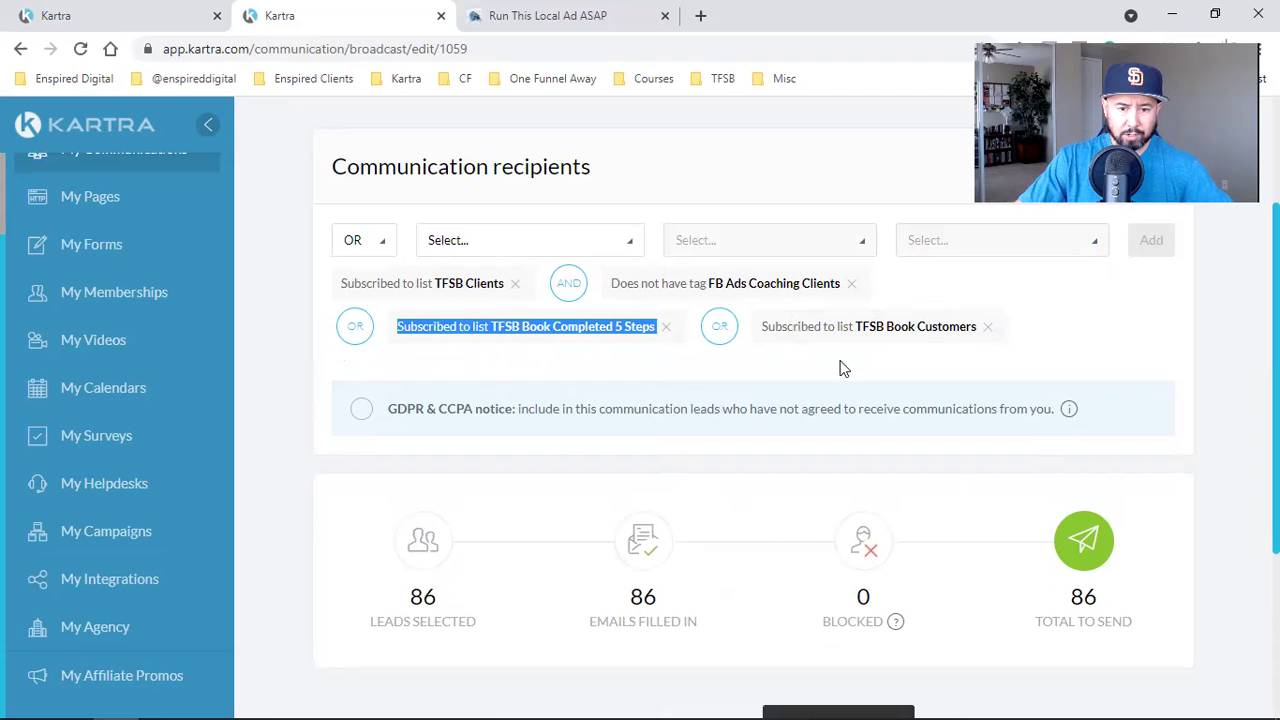
Save the broadcast's recipient conditions and proceed to the Message stage.
{"action": "scroll", "coordinate": [1113, 555], "scroll_direction": "down", "scroll_amount": 3}
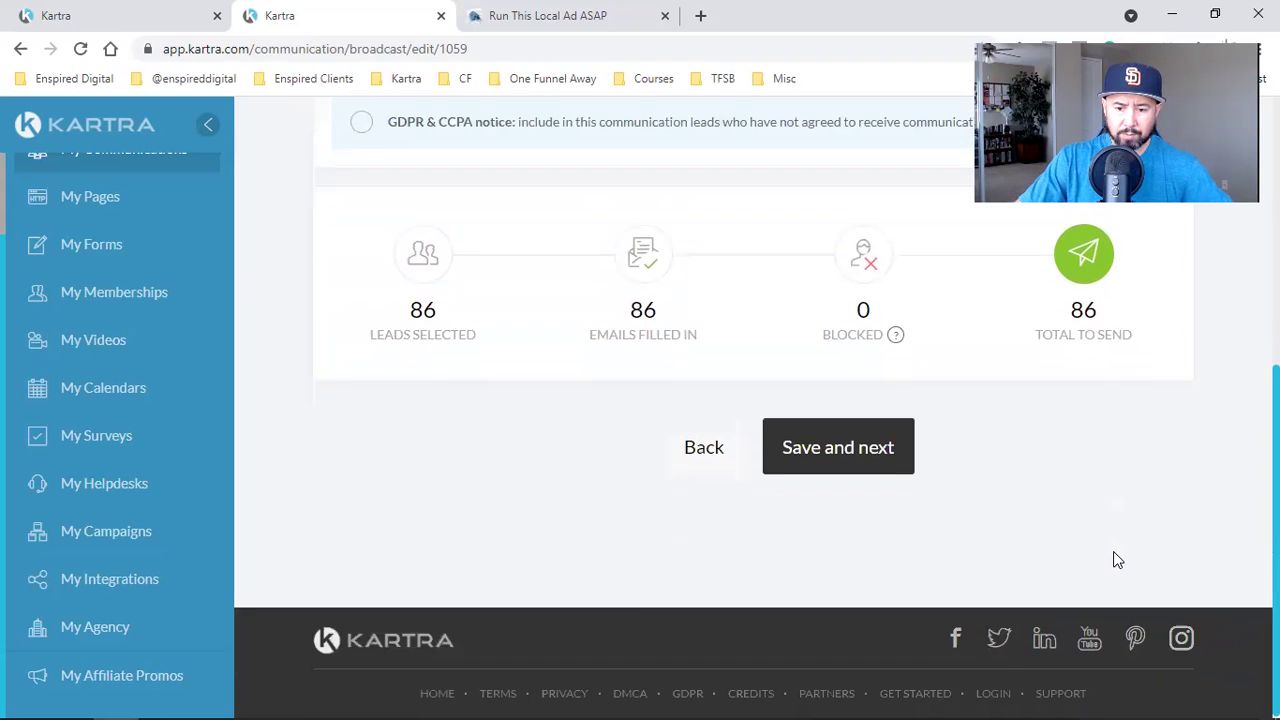
{"action": "left_click", "coordinate": [835, 430]}
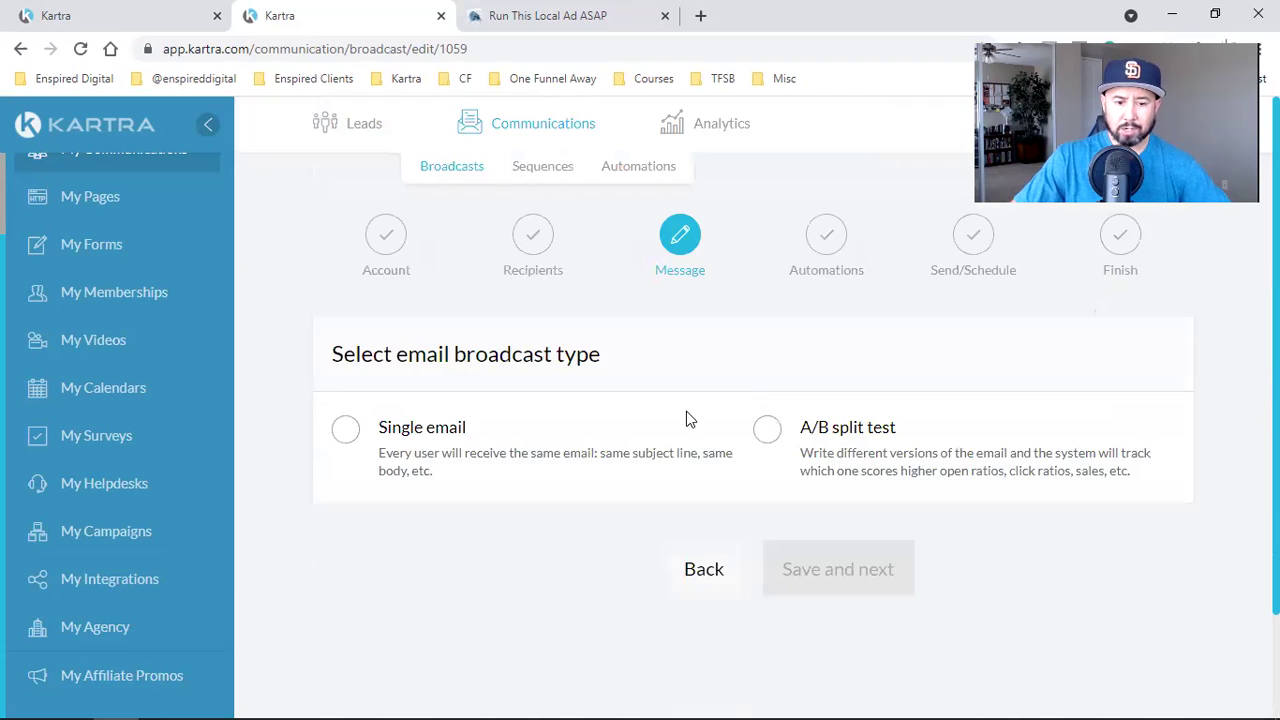
Choose the single email broadcast type and switch its message editor to Advanced.
{"action": "left_click", "coordinate": [463, 445]}
{"action": "scroll", "coordinate": [466, 446], "scroll_direction": "down", "scroll_amount": 2}
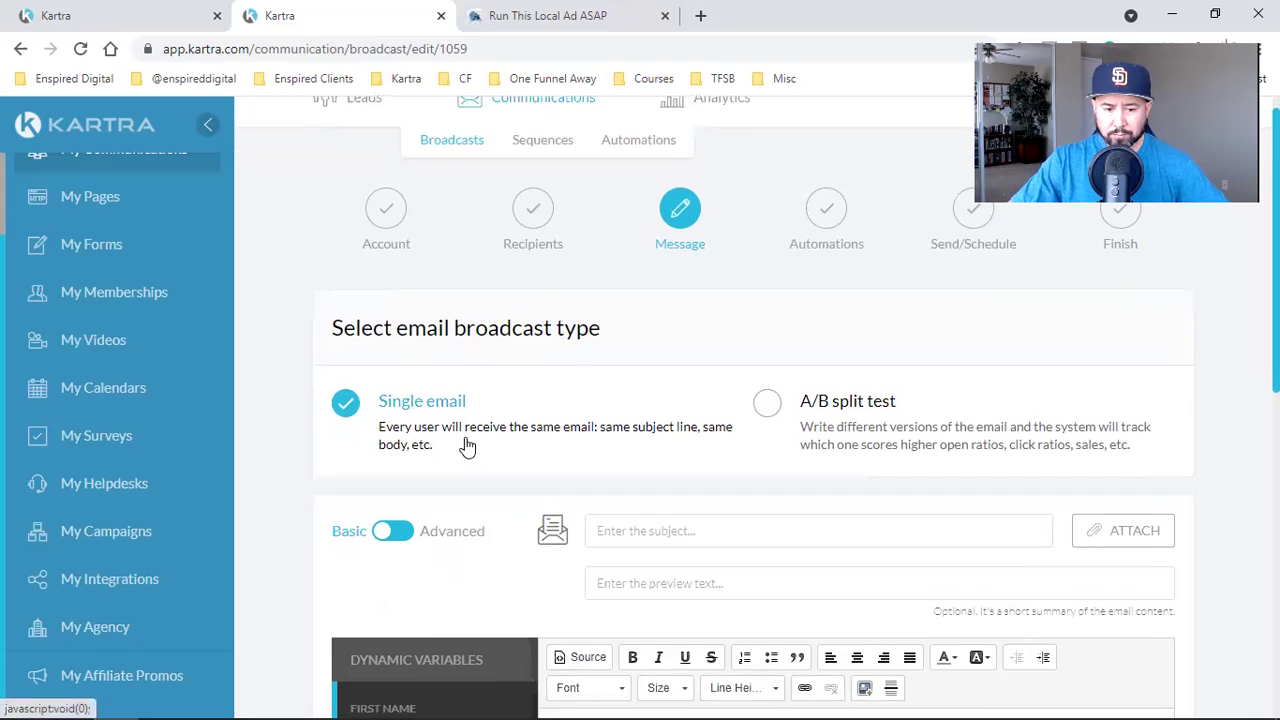
{"action": "left_click", "coordinate": [395, 372]}
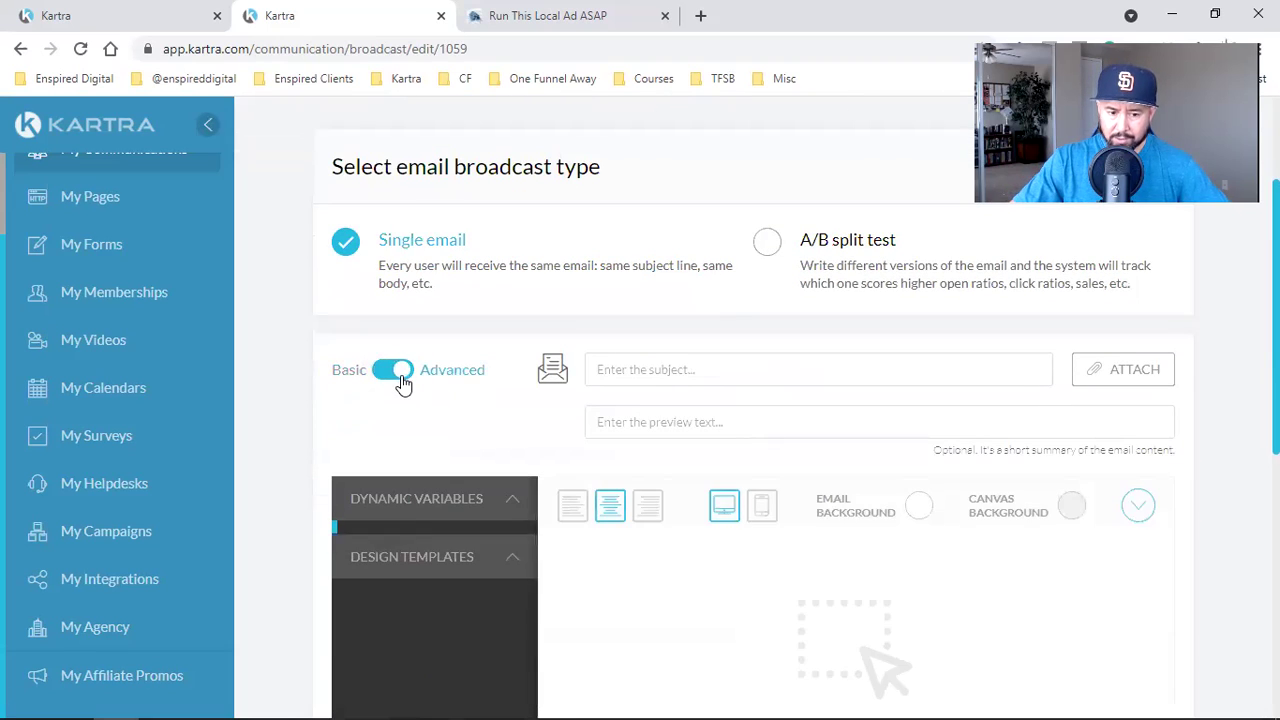
Browse the full design templates, then place the saved "Call Confirmed" template from My templates on the email canvas.
{"action": "scroll", "coordinate": [450, 390], "scroll_direction": "down", "scroll_amount": 2}
{"action": "left_click", "coordinate": [512, 360]}
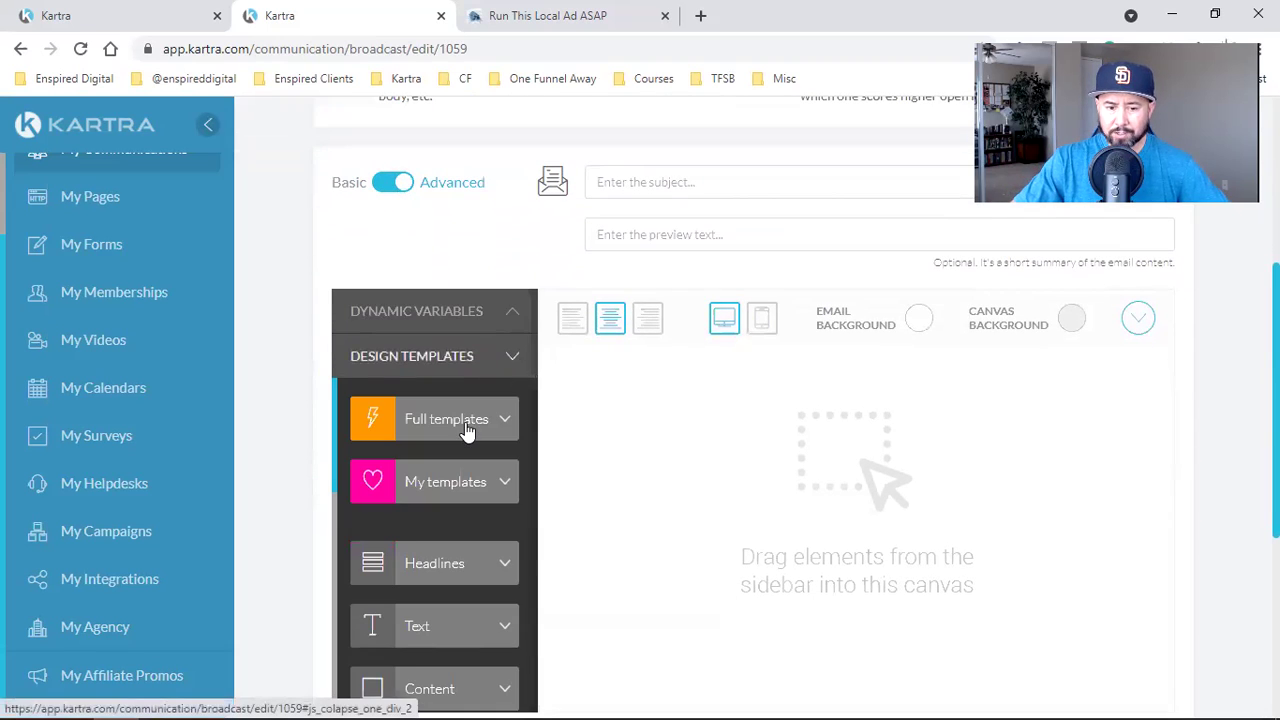
{"action": "left_click", "coordinate": [466, 423]}
{"action": "scroll", "coordinate": [458, 490], "scroll_direction": "down", "scroll_amount": 10}
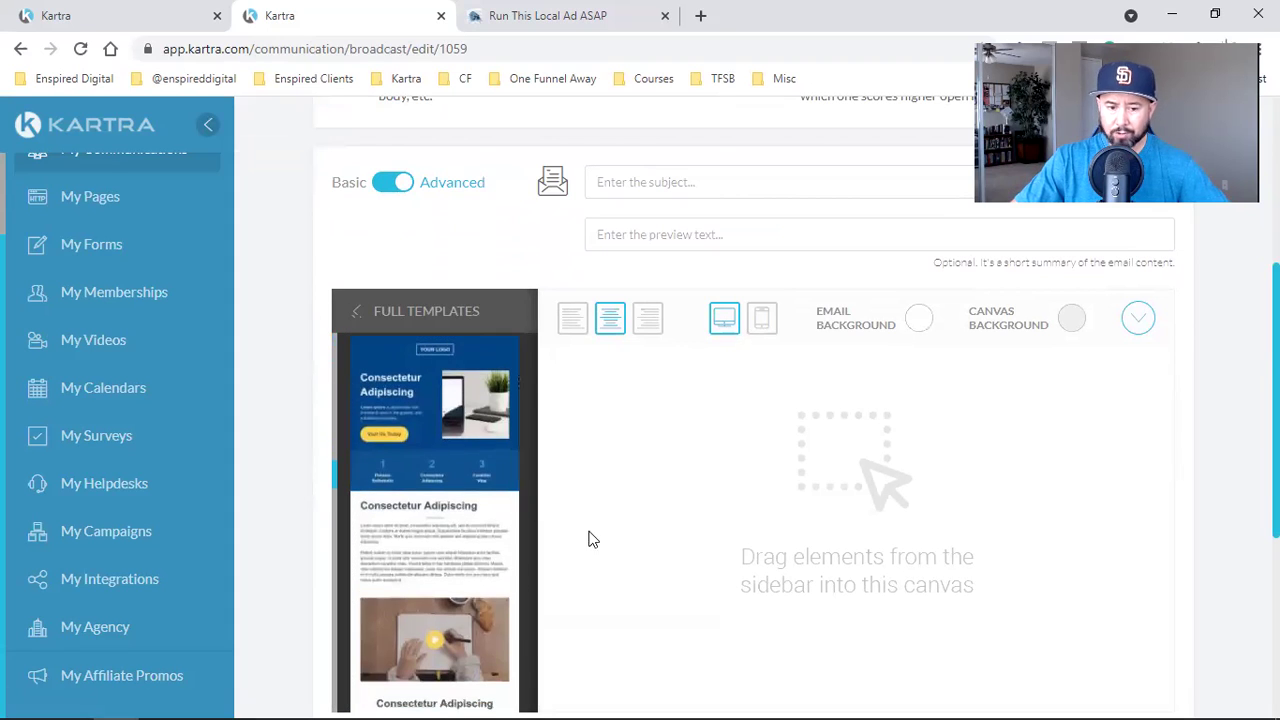
{"action": "left_click", "coordinate": [357, 312]}
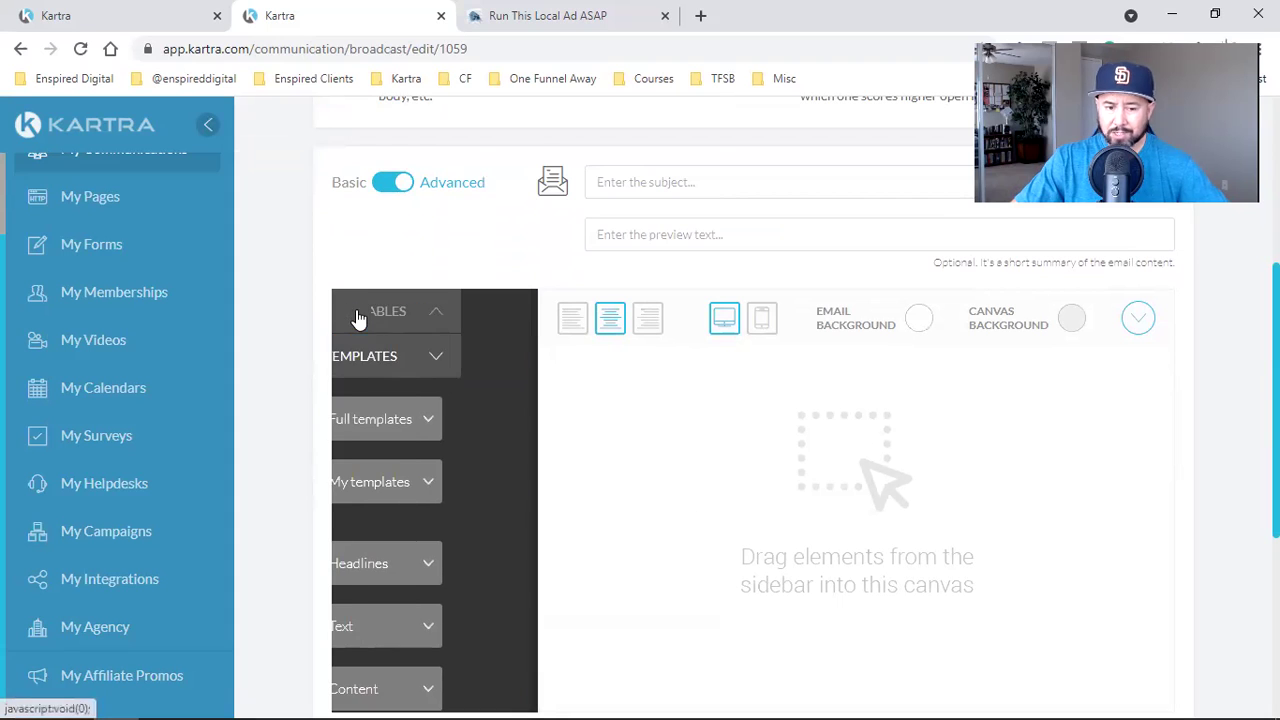
{"action": "left_click", "coordinate": [446, 490]}
{"action": "left_click_drag", "start_coordinate": [782, 402], "coordinate": [824, 386]}
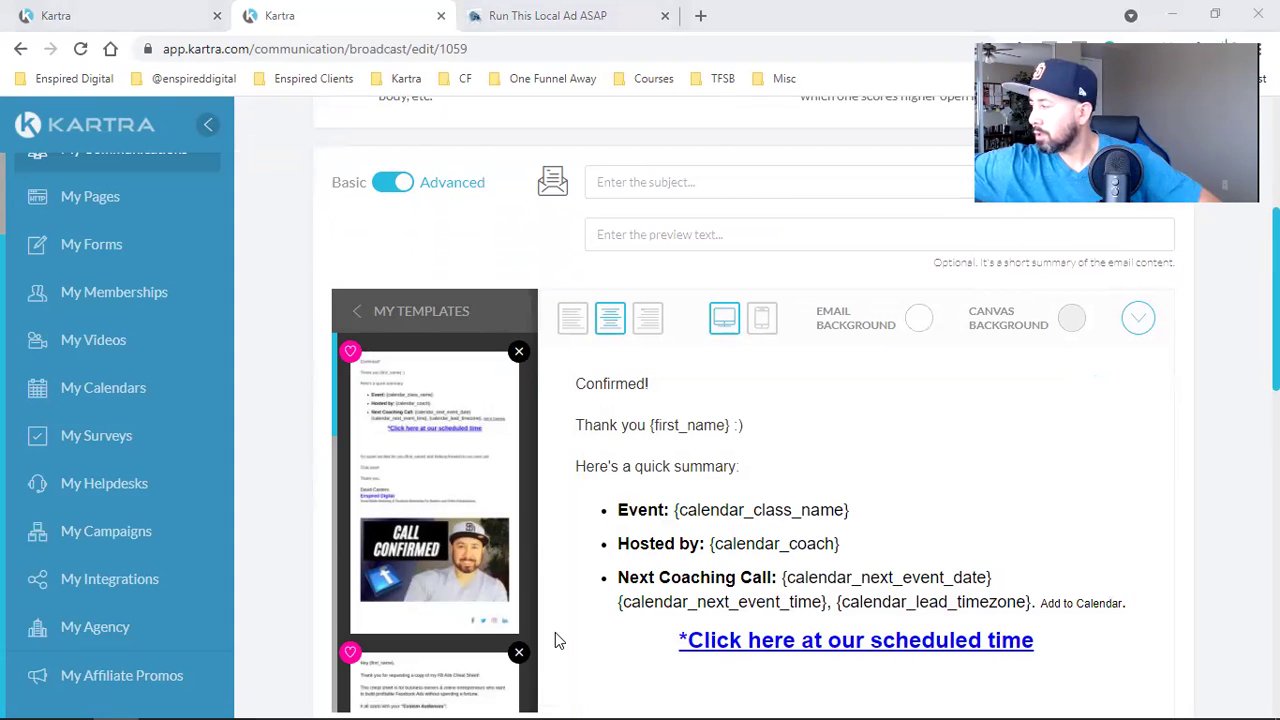
Delete all the confirmation text above "Chat soon!" in the template's text block.
{"action": "mouse_move", "coordinate": [628, 380]}
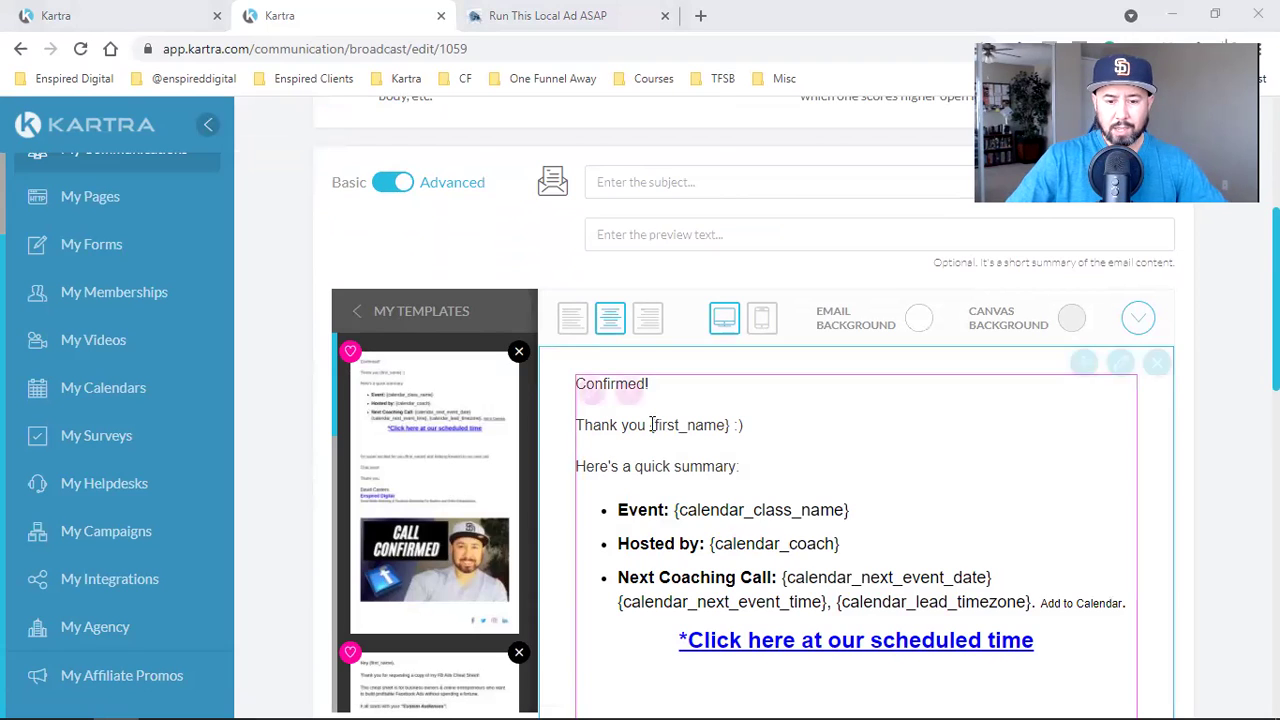
{"action": "left_click", "coordinate": [578, 387]}
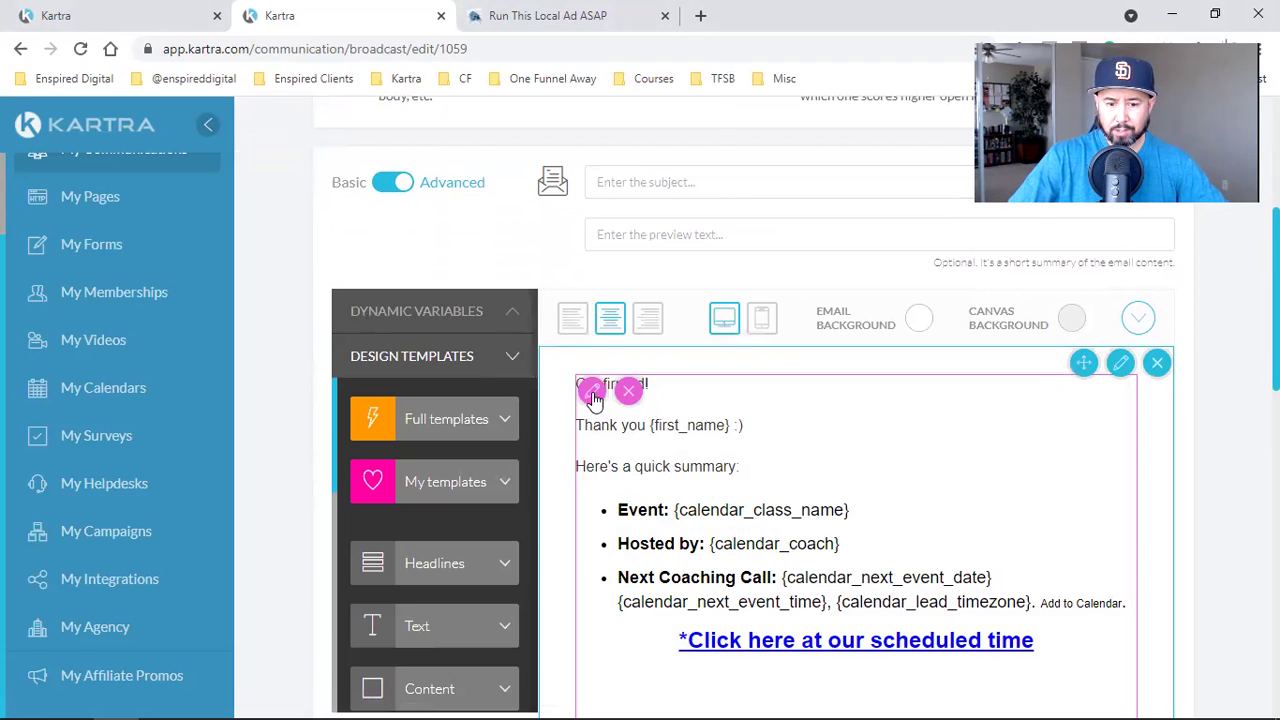
{"action": "left_click", "coordinate": [590, 390]}
{"action": "left_click_drag", "start_coordinate": [586, 389], "coordinate": [1065, 457]}
{"action": "key", "text": "BackSpace"}
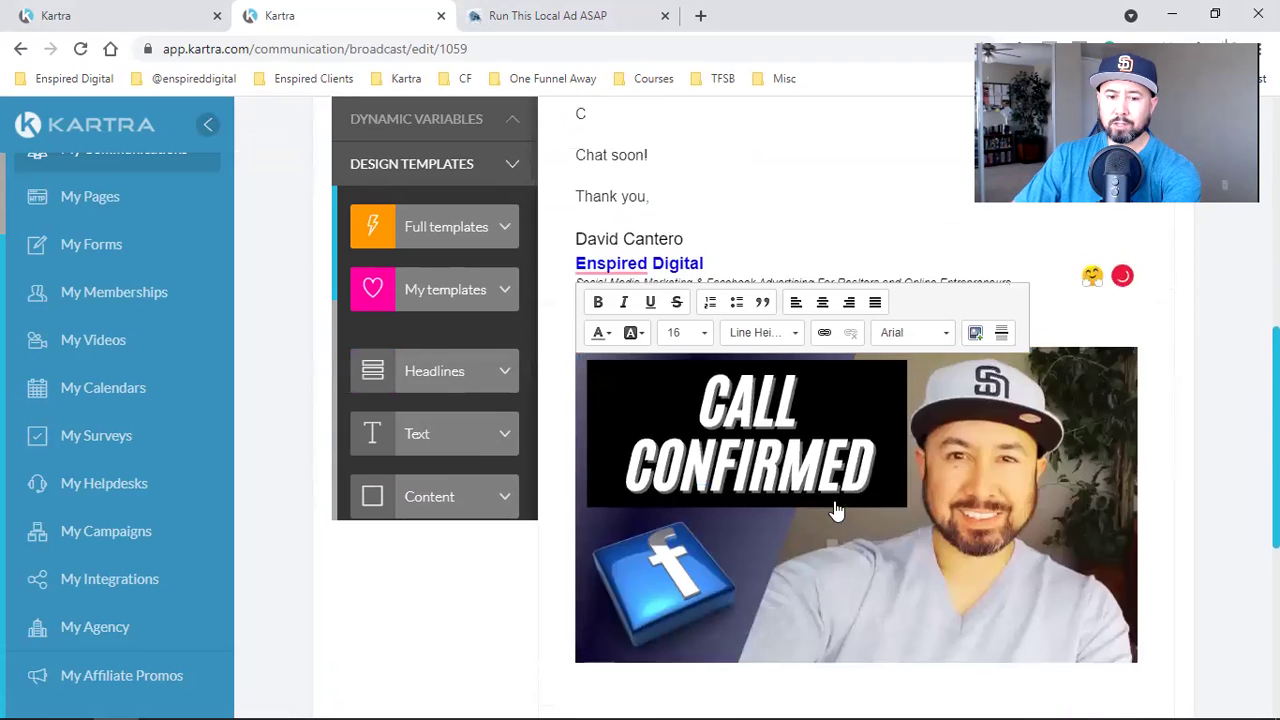
{"action": "scroll", "coordinate": [706, 423], "scroll_direction": "up", "scroll_amount": 3}
{"action": "double_click", "coordinate": [579, 385]}
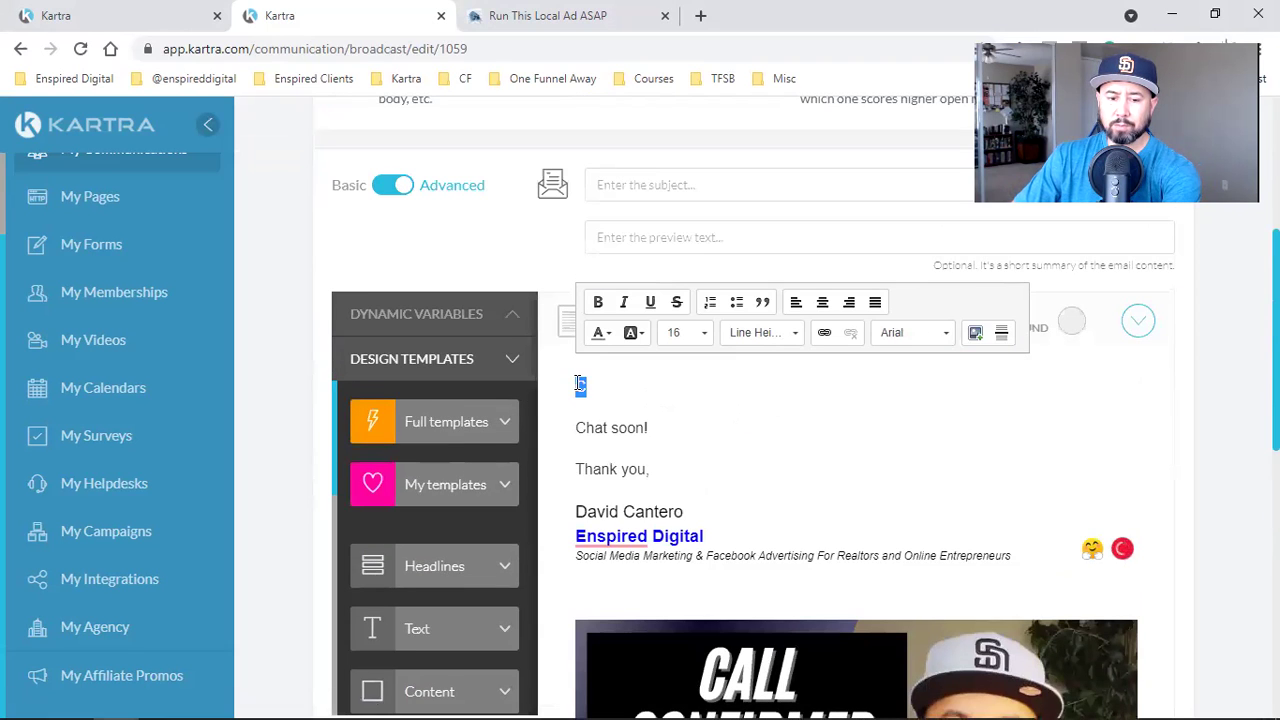
{"action": "key", "text": "BackSpace"}
Replace the "Call Confirmed" picture below the signature by uploading the "Run This Ad First" image.
{"action": "scroll", "coordinate": [491, 583], "scroll_direction": "down", "scroll_amount": 2}
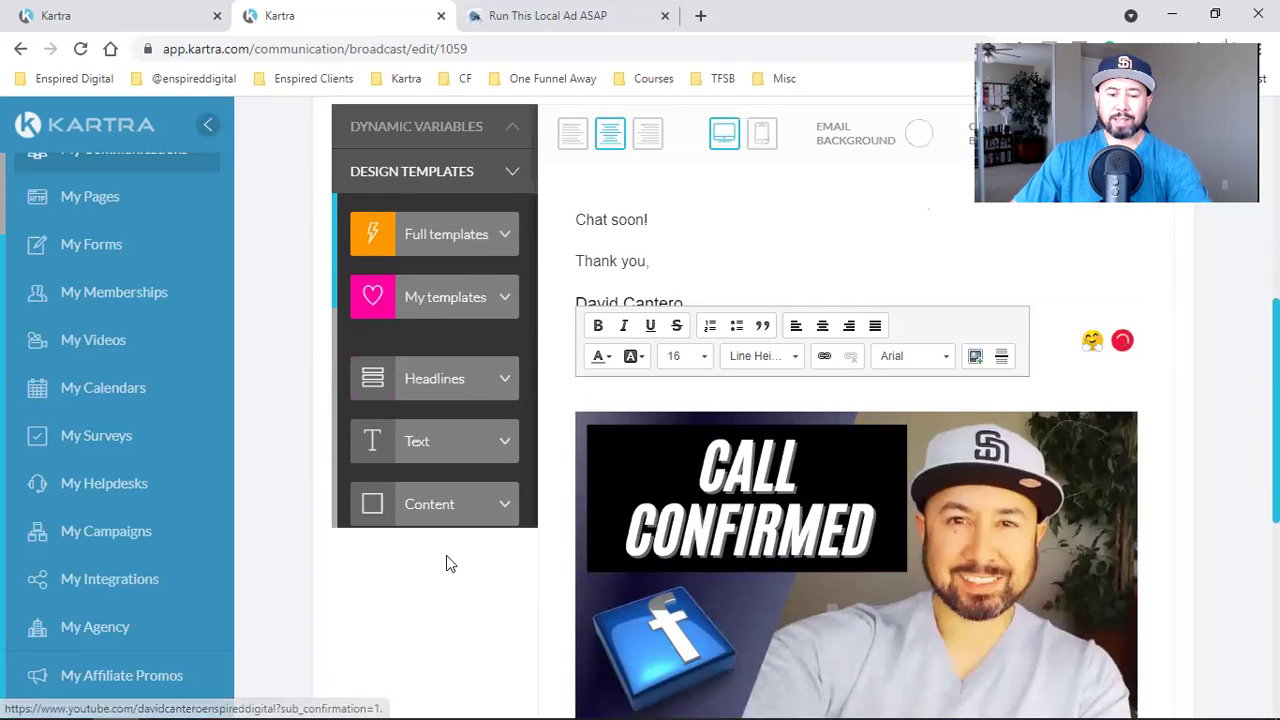
{"action": "left_click", "coordinate": [591, 430]}
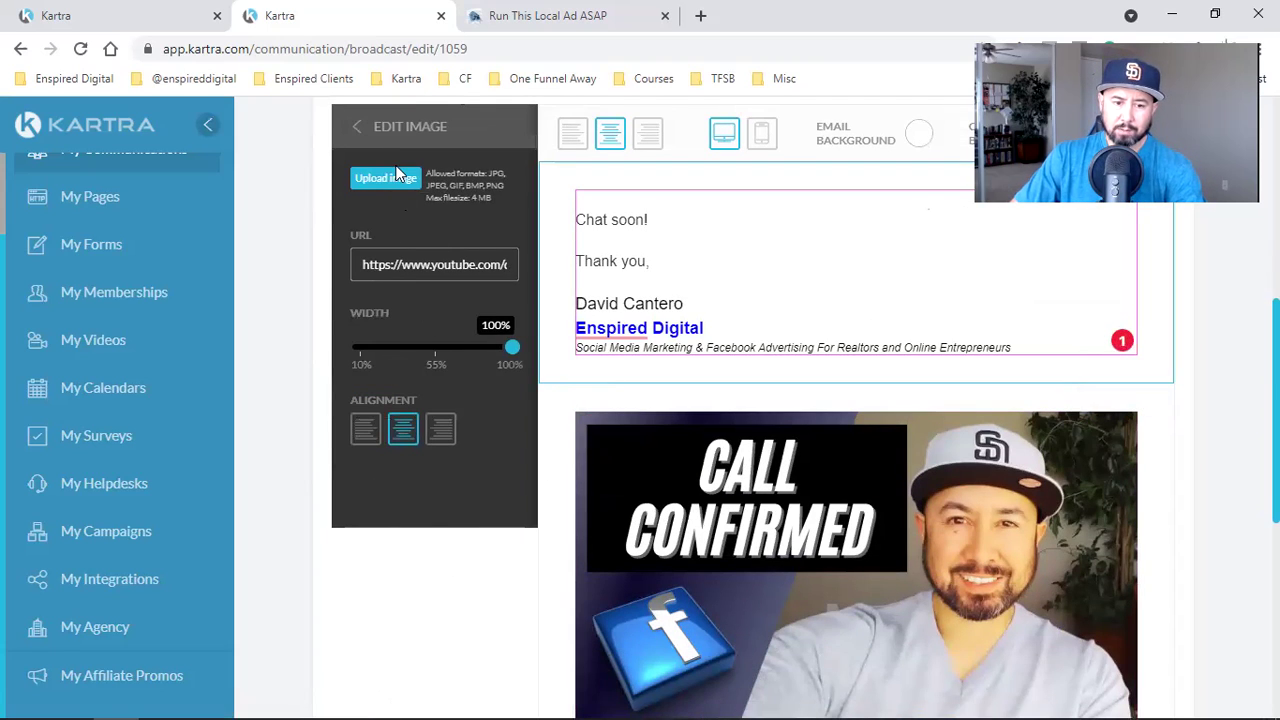
{"action": "left_click", "coordinate": [393, 179]}
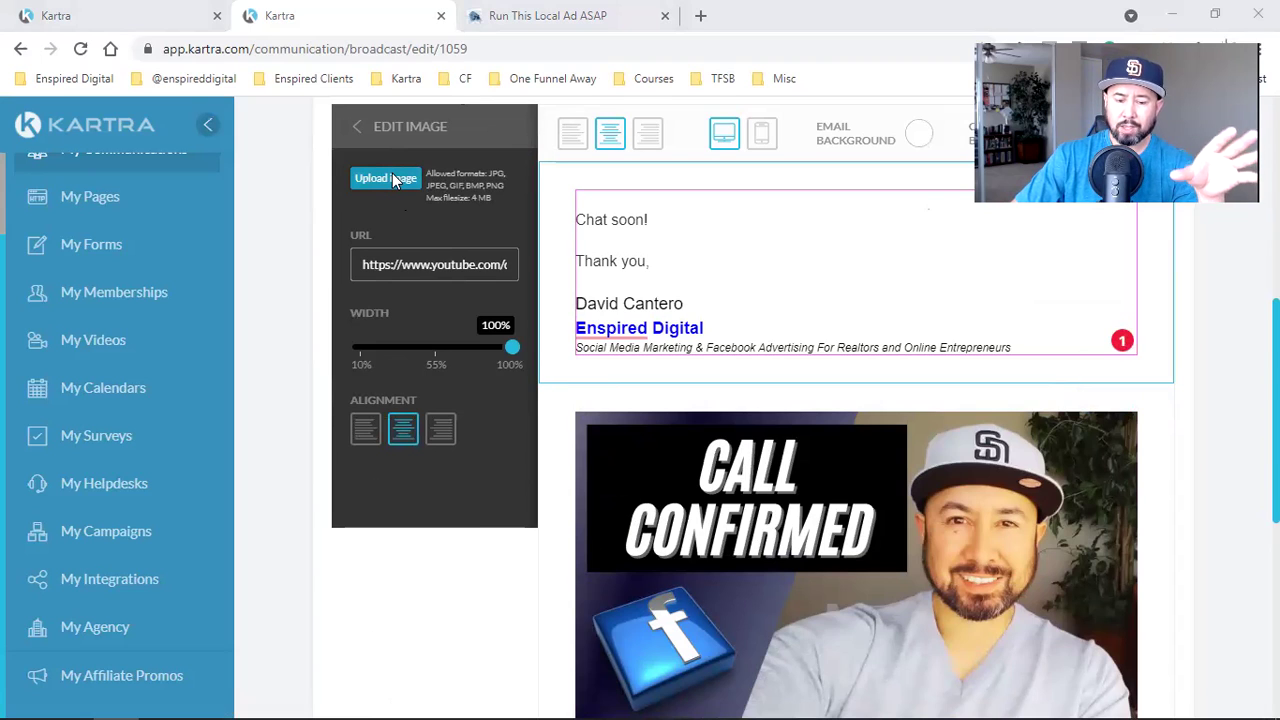
{"action": "key", "text": "Return"}
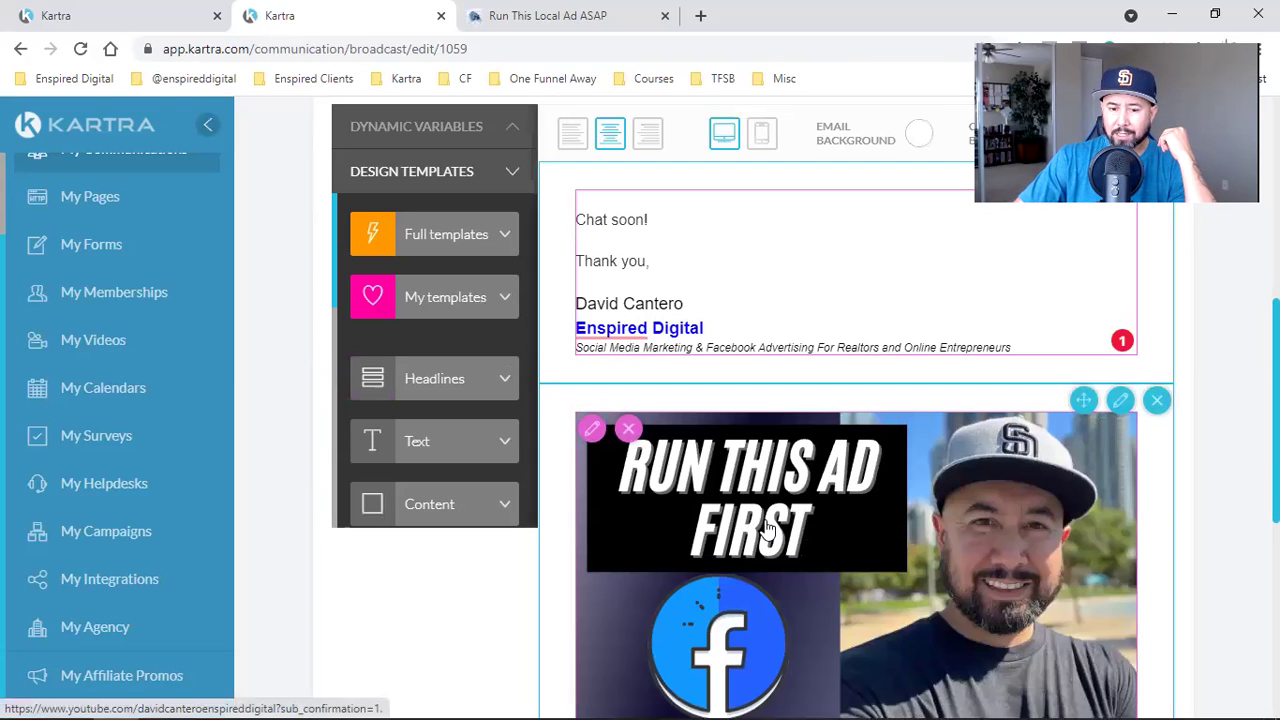
Copy the web address of the open Run This Local Ad ASAP page.
{"action": "left_click", "coordinate": [643, 12]}
{"action": "left_click", "coordinate": [296, 49]}
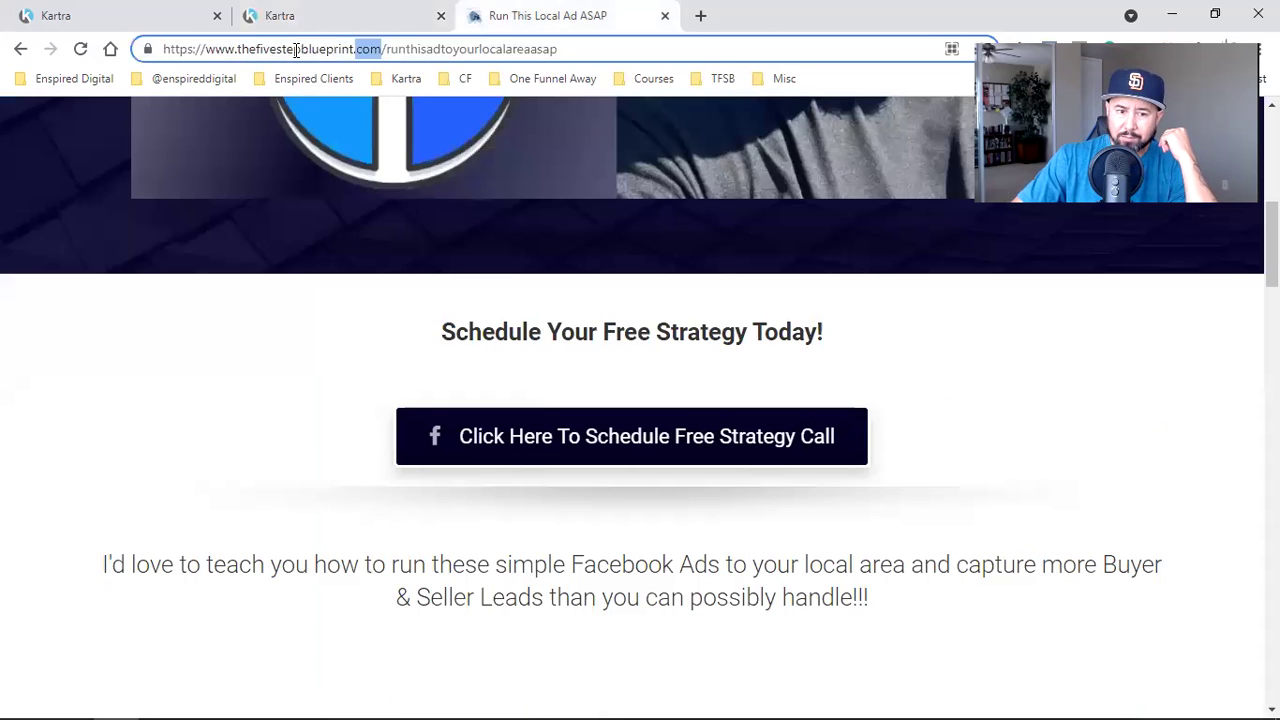
{"action": "right_click", "coordinate": [296, 50]}
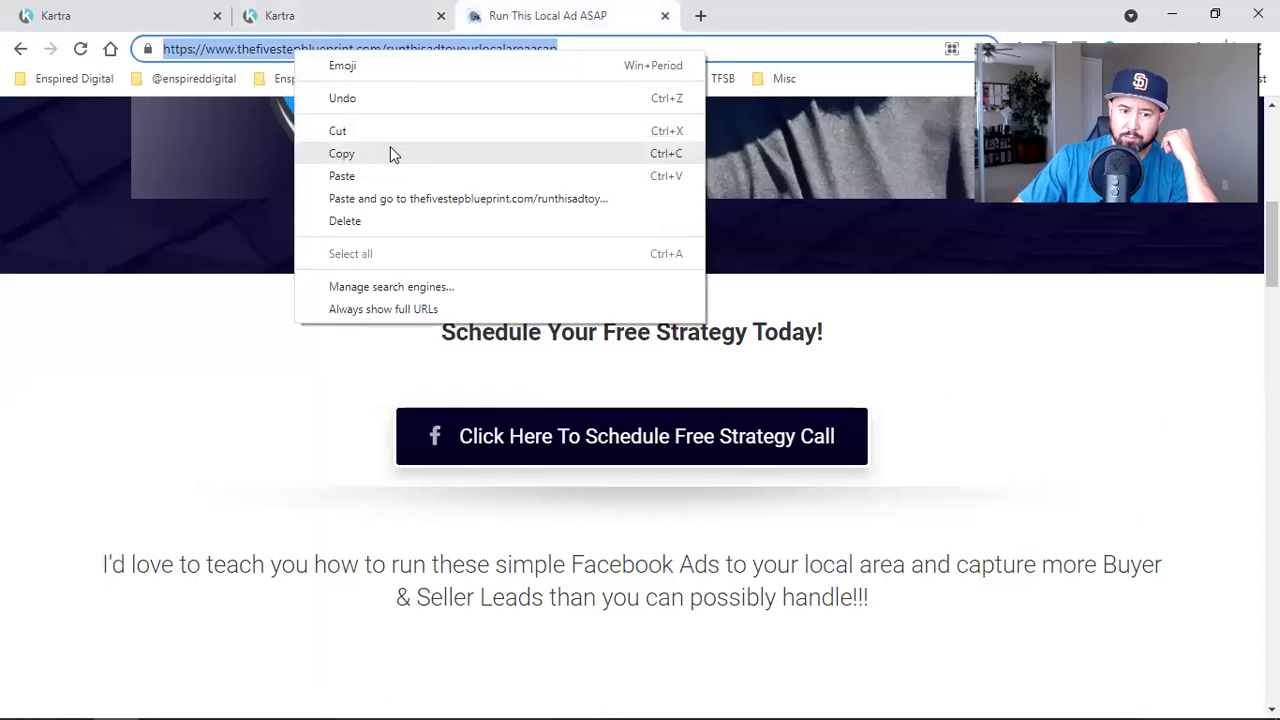
{"action": "left_click", "coordinate": [390, 153]}
{"action": "scroll", "coordinate": [403, 237], "scroll_direction": "up", "scroll_amount": 10}
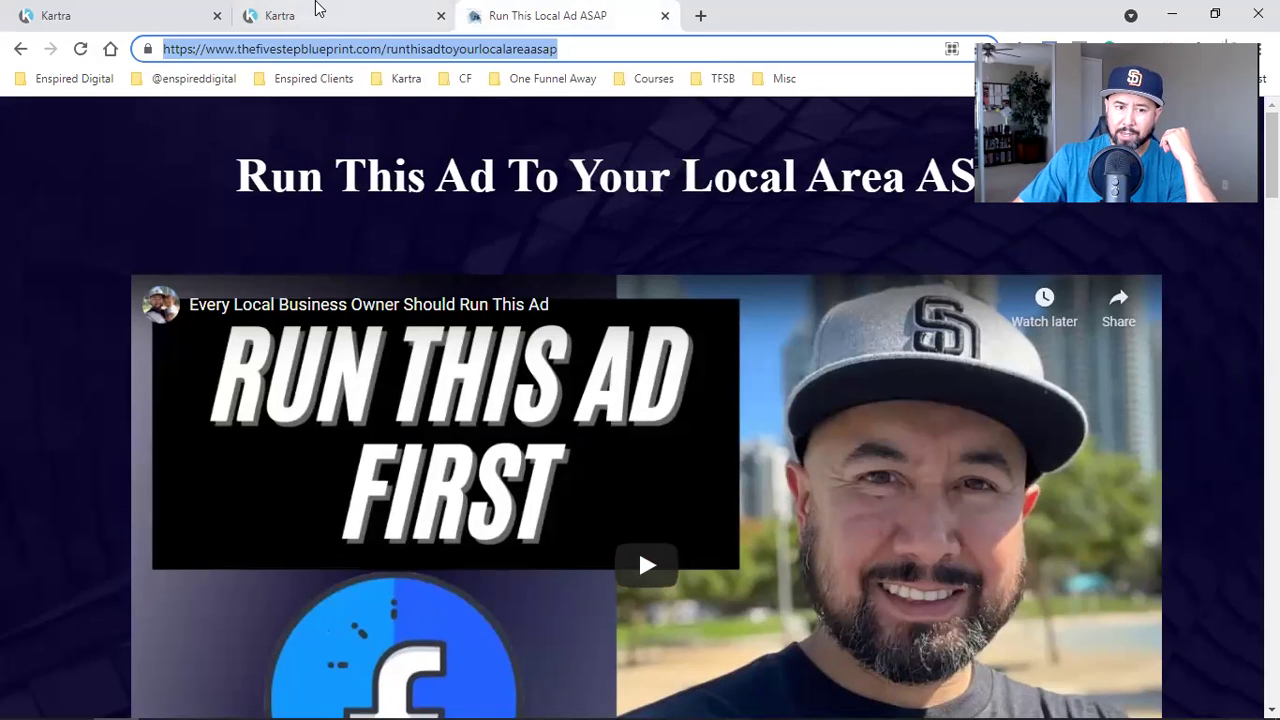
{"action": "left_click", "coordinate": [266, 8]}
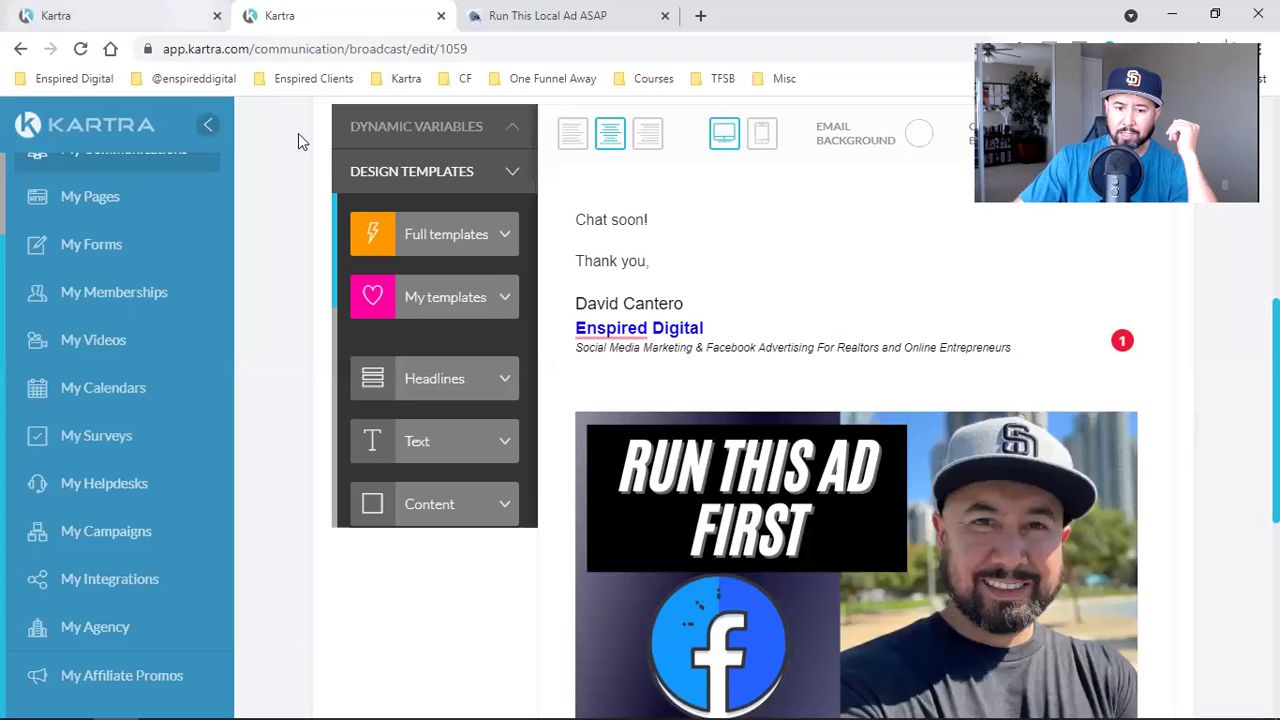
{"action": "left_click", "coordinate": [592, 431]}
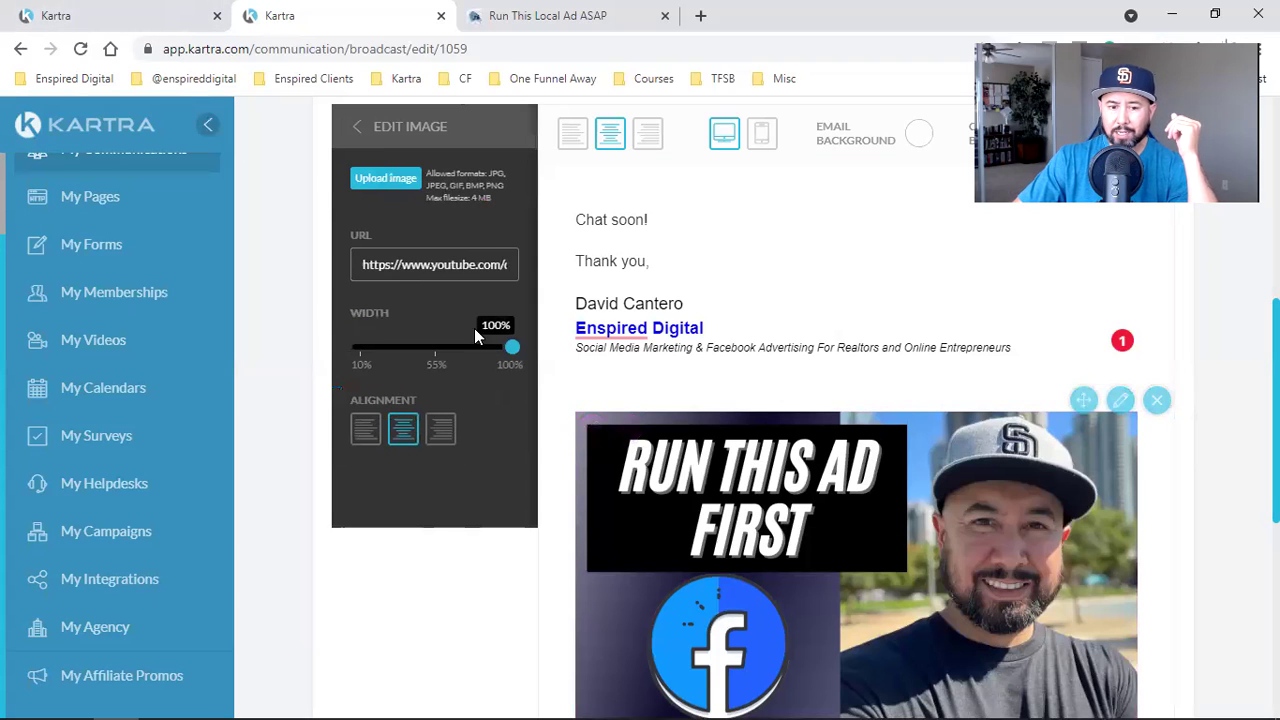
{"action": "triple_click", "coordinate": [494, 255]}
{"action": "key", "text": "BackSpace"}
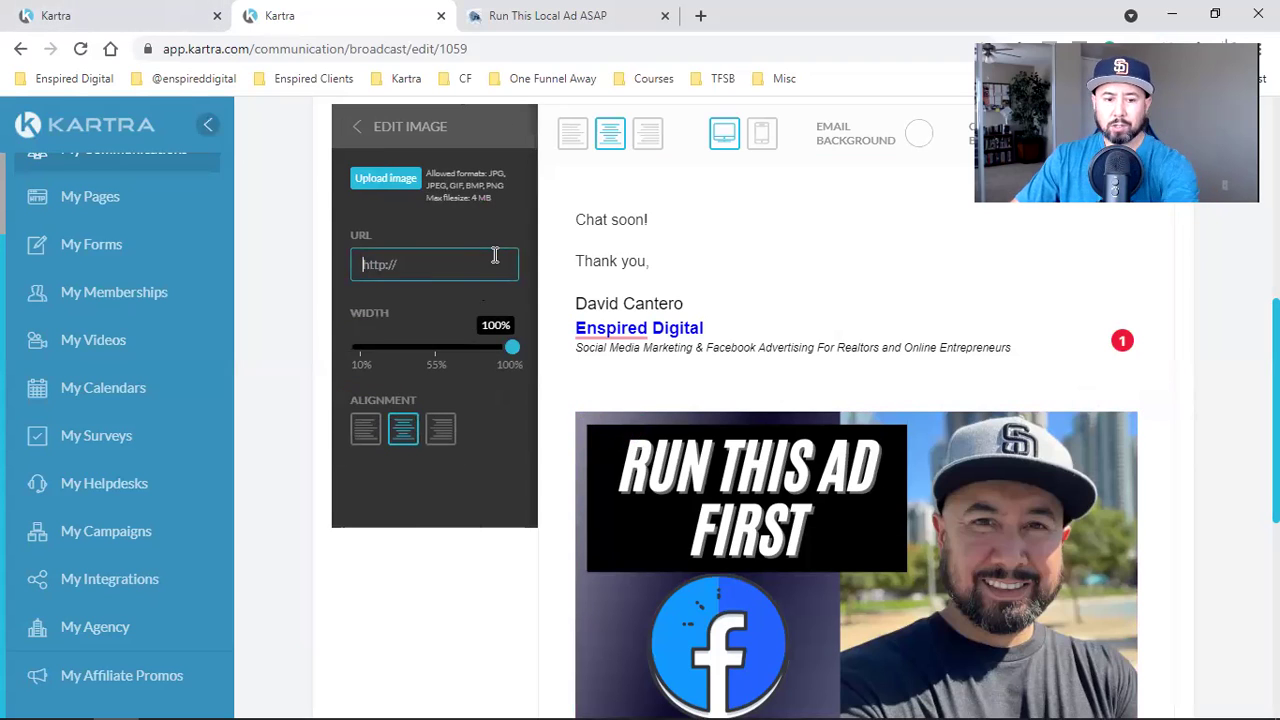
{"action": "key", "text": "ctrl+v"}
{"action": "left_click", "coordinate": [403, 600]}
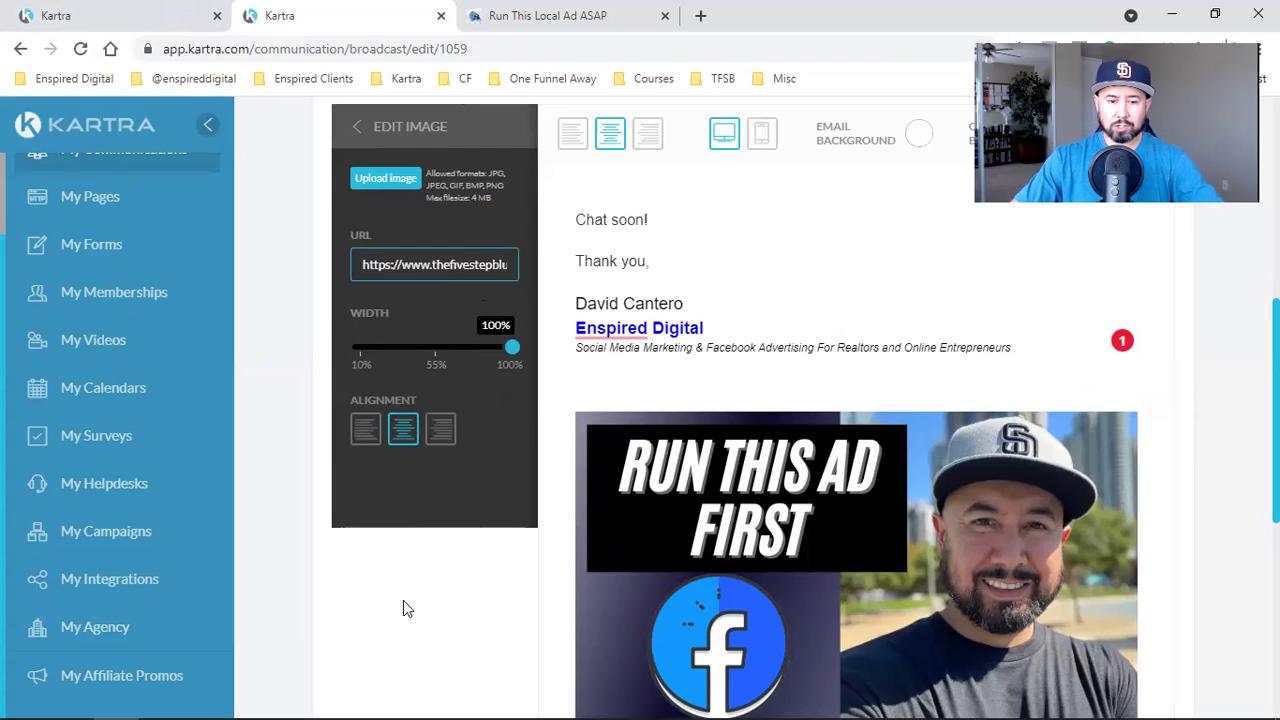
Start the email text with "Hey" and paste the {first_name} dynamic variable after it, above "Chat soon!".
{"action": "scroll", "coordinate": [551, 514], "scroll_direction": "up", "scroll_amount": 3}
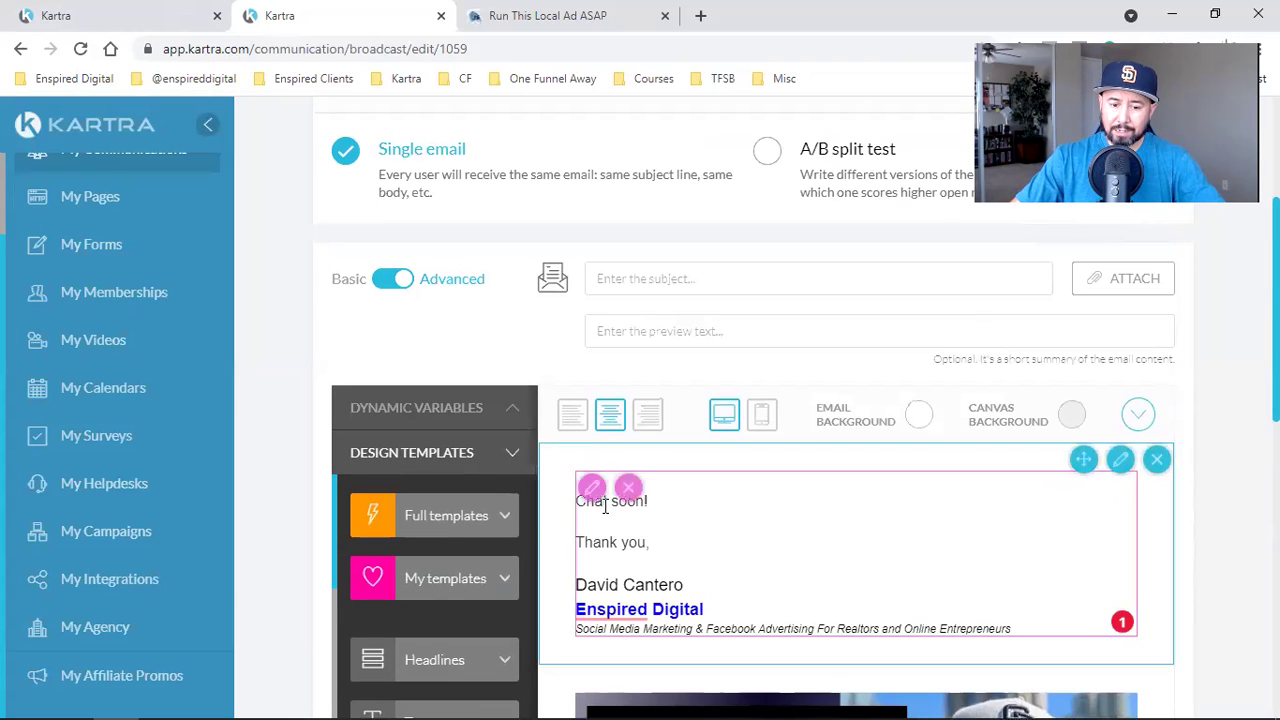
{"action": "left_click", "coordinate": [587, 489]}
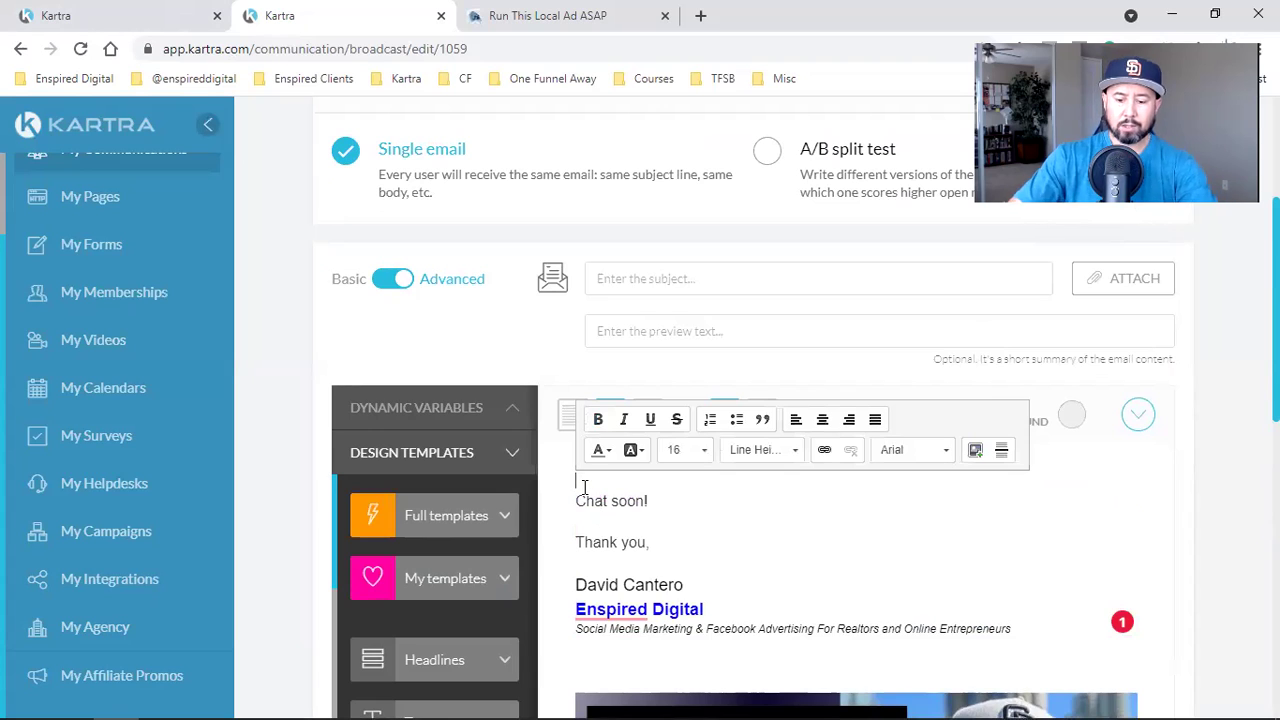
{"action": "left_click", "coordinate": [406, 420]}
{"action": "triple_click", "coordinate": [385, 472]}
{"action": "right_click", "coordinate": [387, 475]}
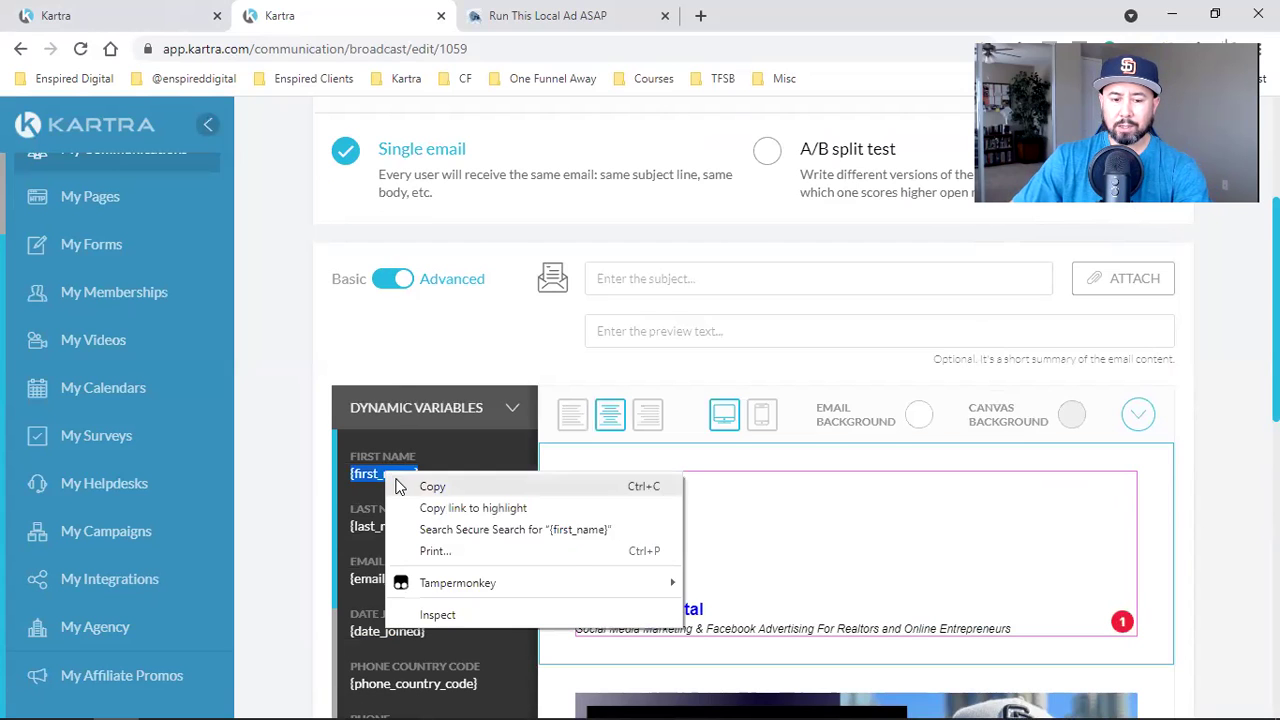
{"action": "left_click", "coordinate": [405, 486]}
{"action": "left_click", "coordinate": [607, 483]}
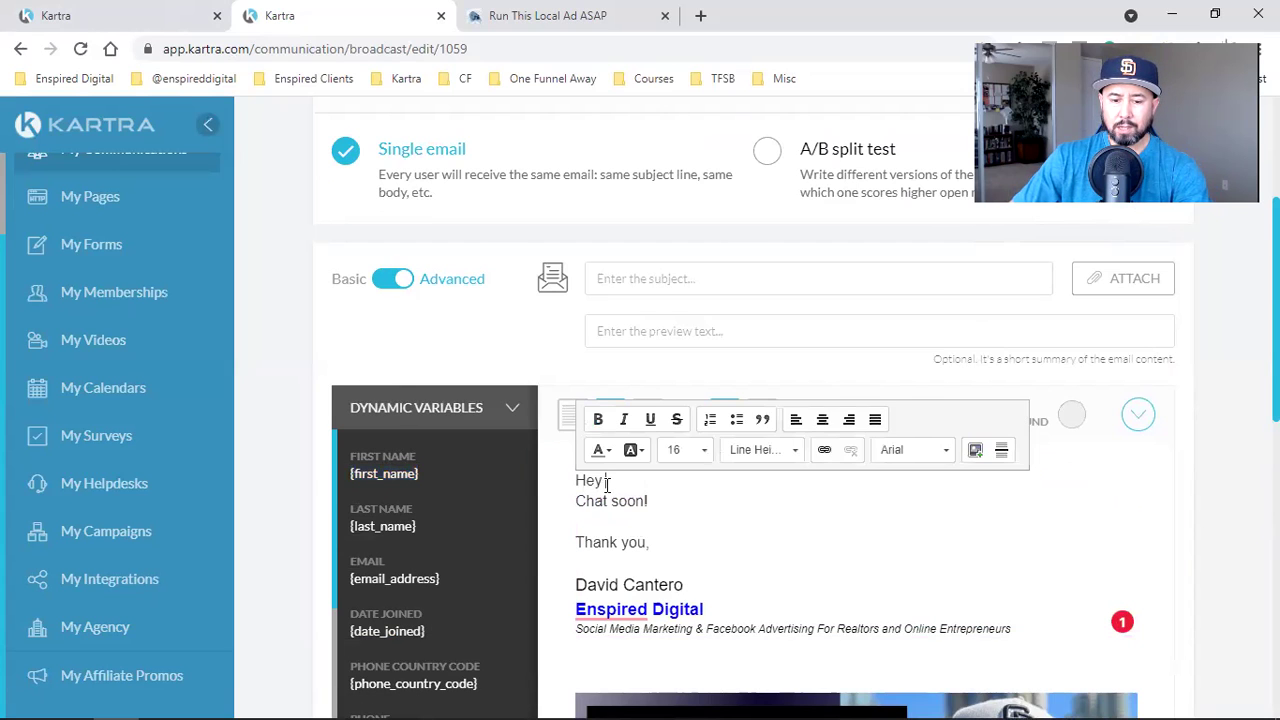
{"action": "key", "text": "ctrl+v"}
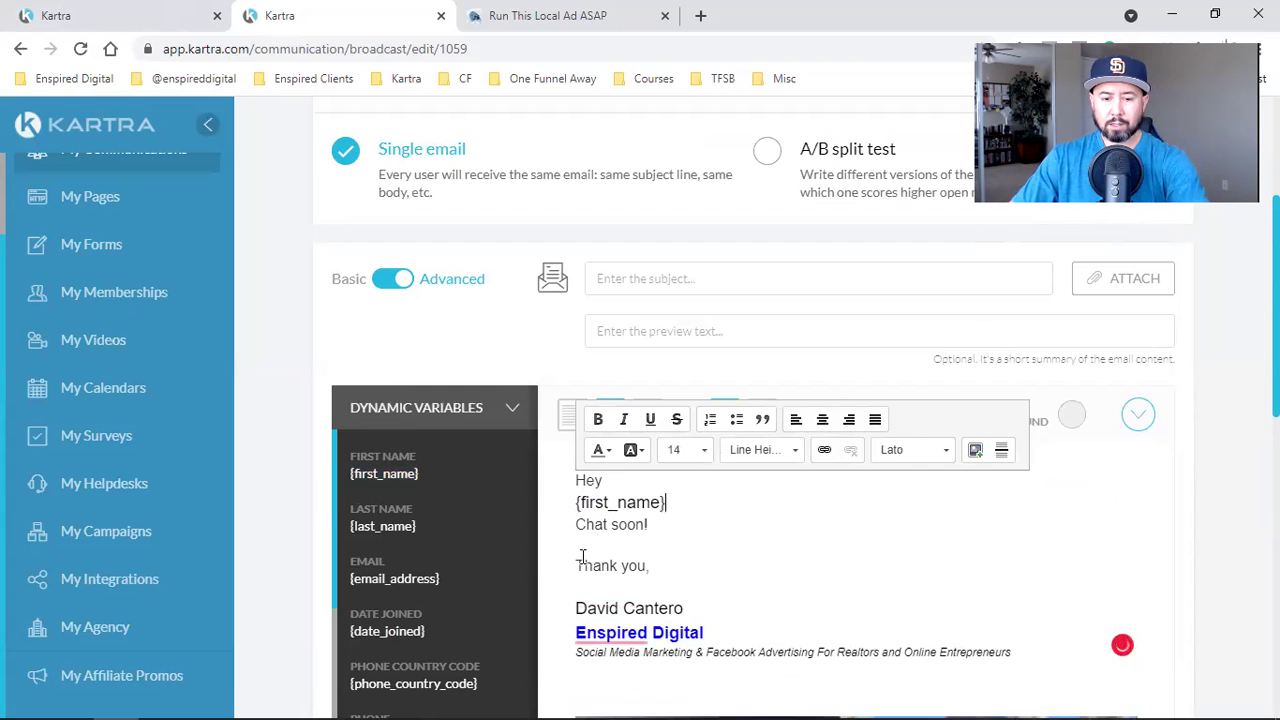
Remove the pasted first-name variable and the "Chat soon!" line beneath the greeting.
{"action": "left_click", "coordinate": [590, 531]}
{"action": "key", "text": "BackSpace"}
{"action": "key", "text": "BackSpace"}
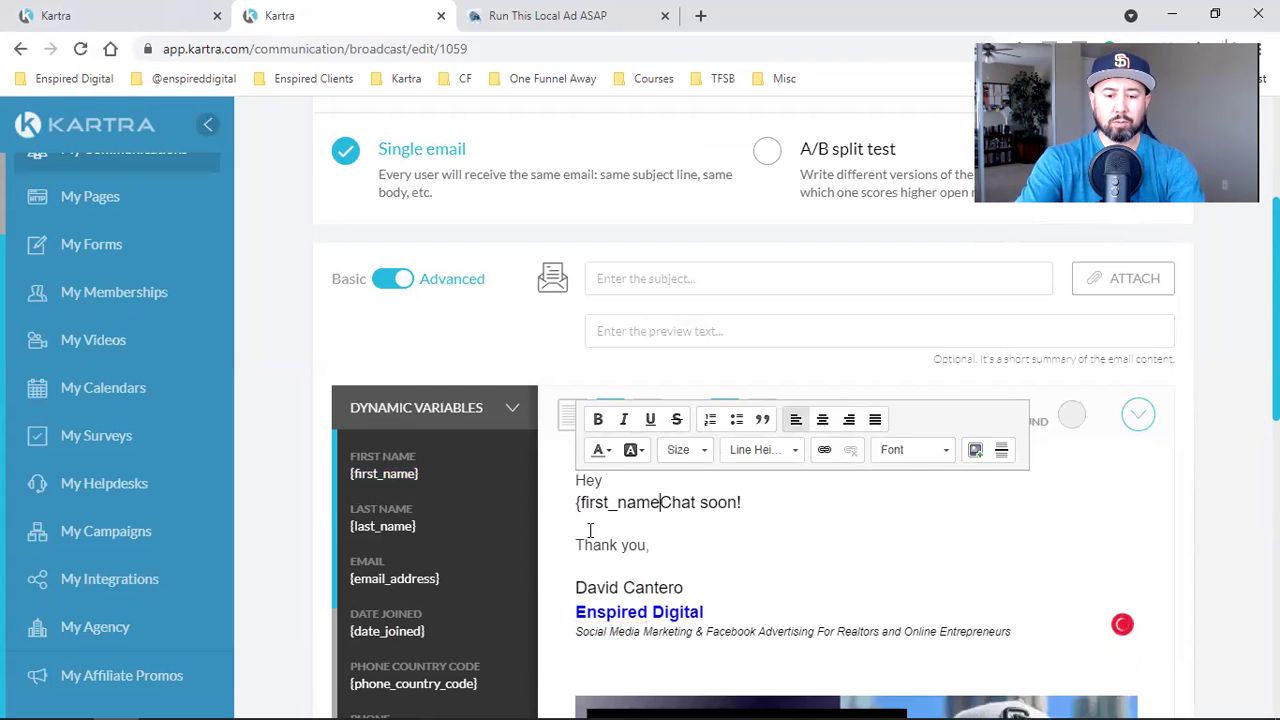
{"action": "left_click", "coordinate": [653, 502]}
{"action": "triple_click", "coordinate": [653, 502]}
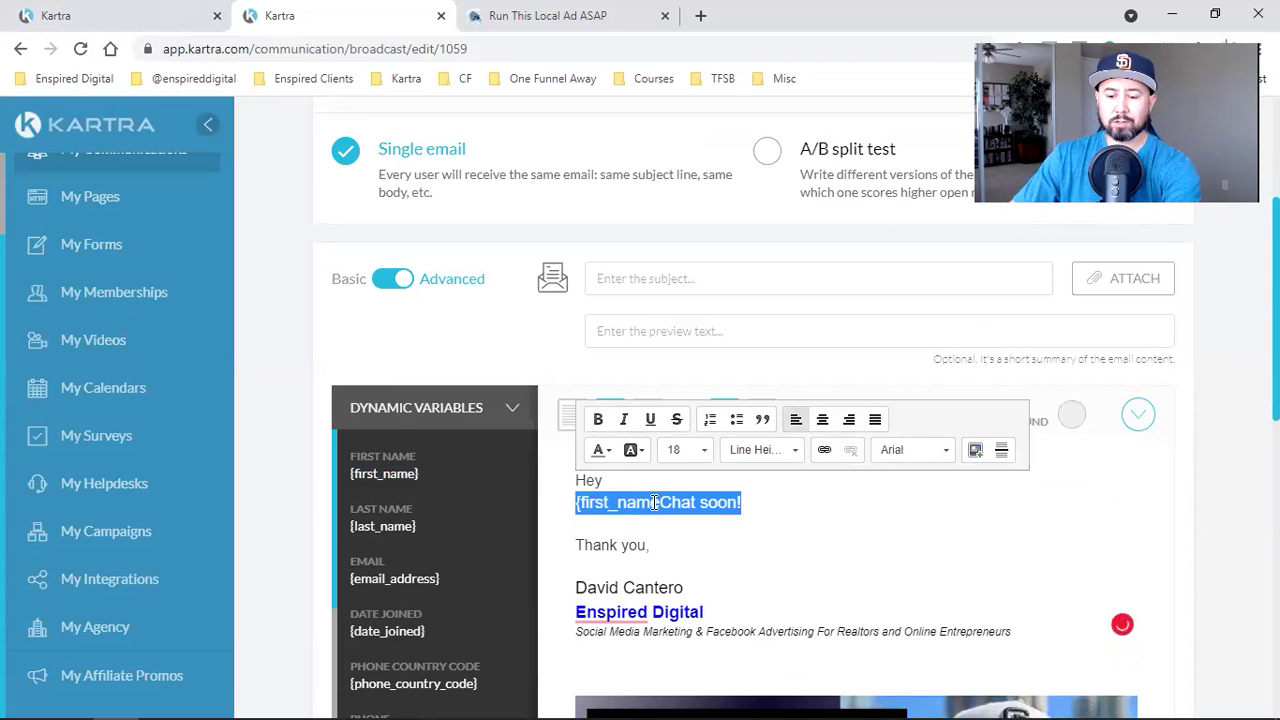
{"action": "key", "text": "BackSpace"}
Insert the first-name variable again and make the greeting read "Hey {first_name}!" on one line.
{"action": "left_click", "coordinate": [665, 483]}
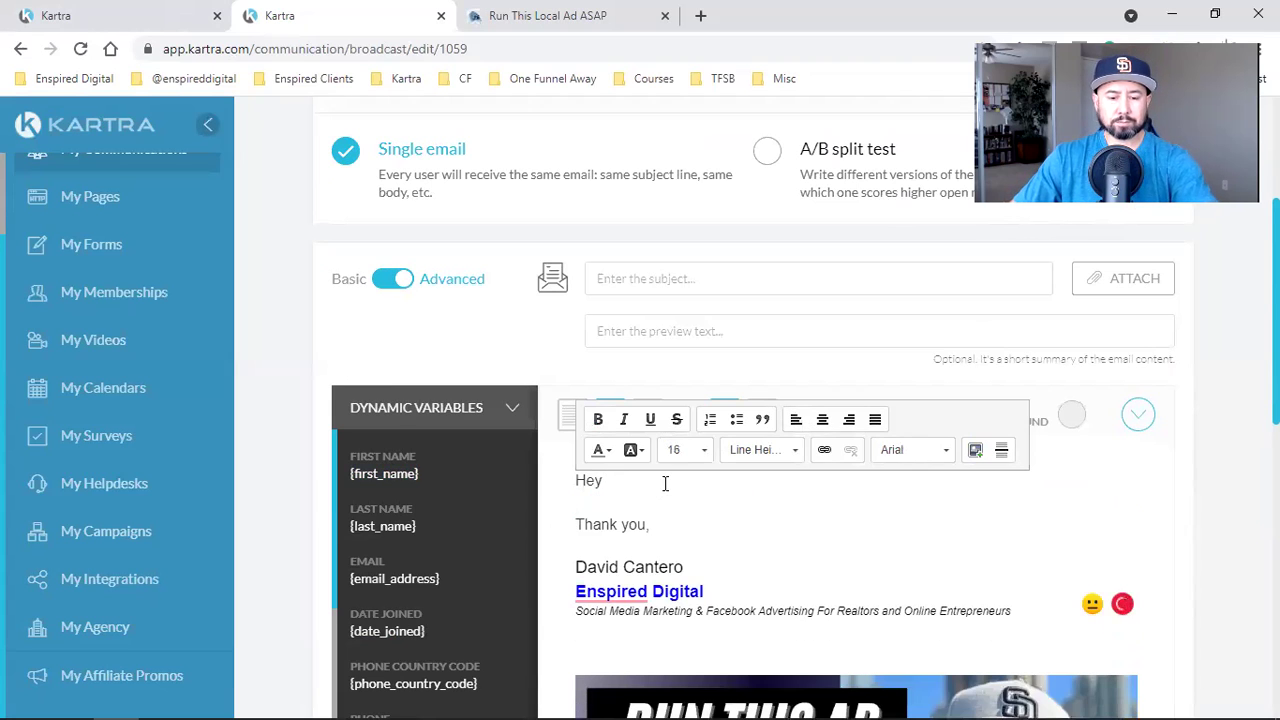
{"action": "key", "text": "Return"}
{"action": "key", "text": "ctrl+v"}
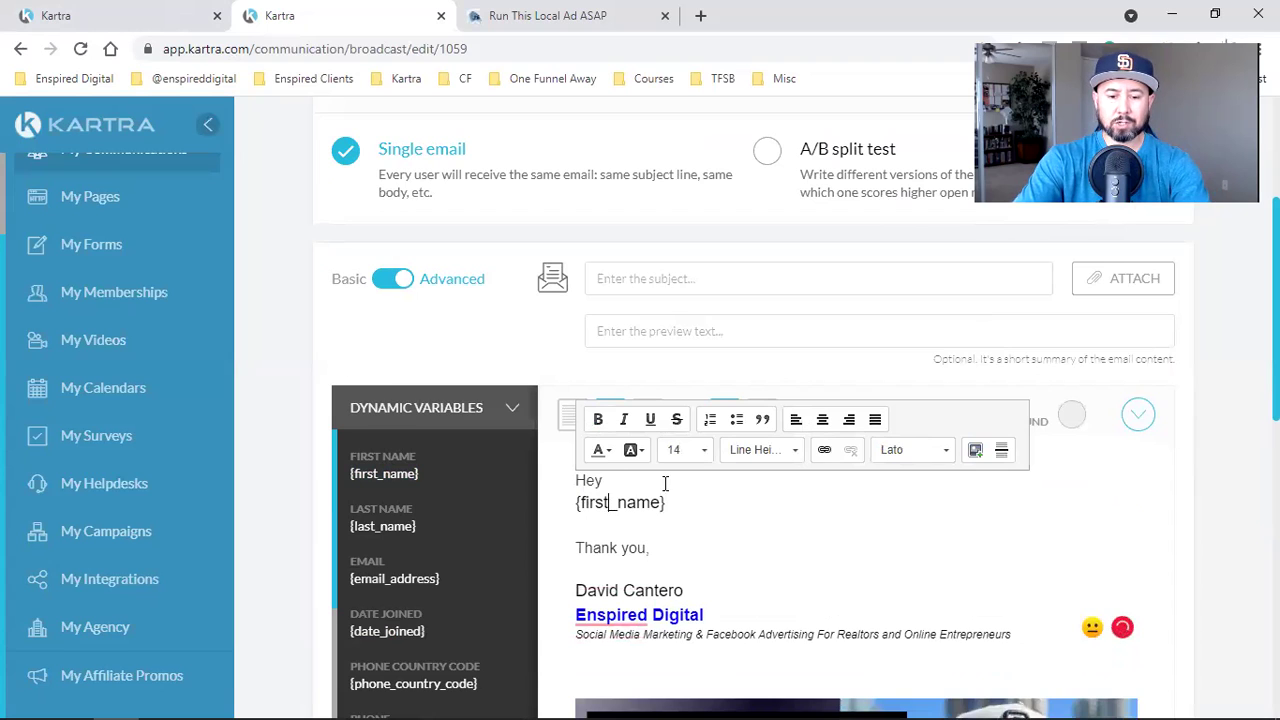
{"action": "left_click", "coordinate": [665, 483]}
{"action": "key", "text": "Delete"}
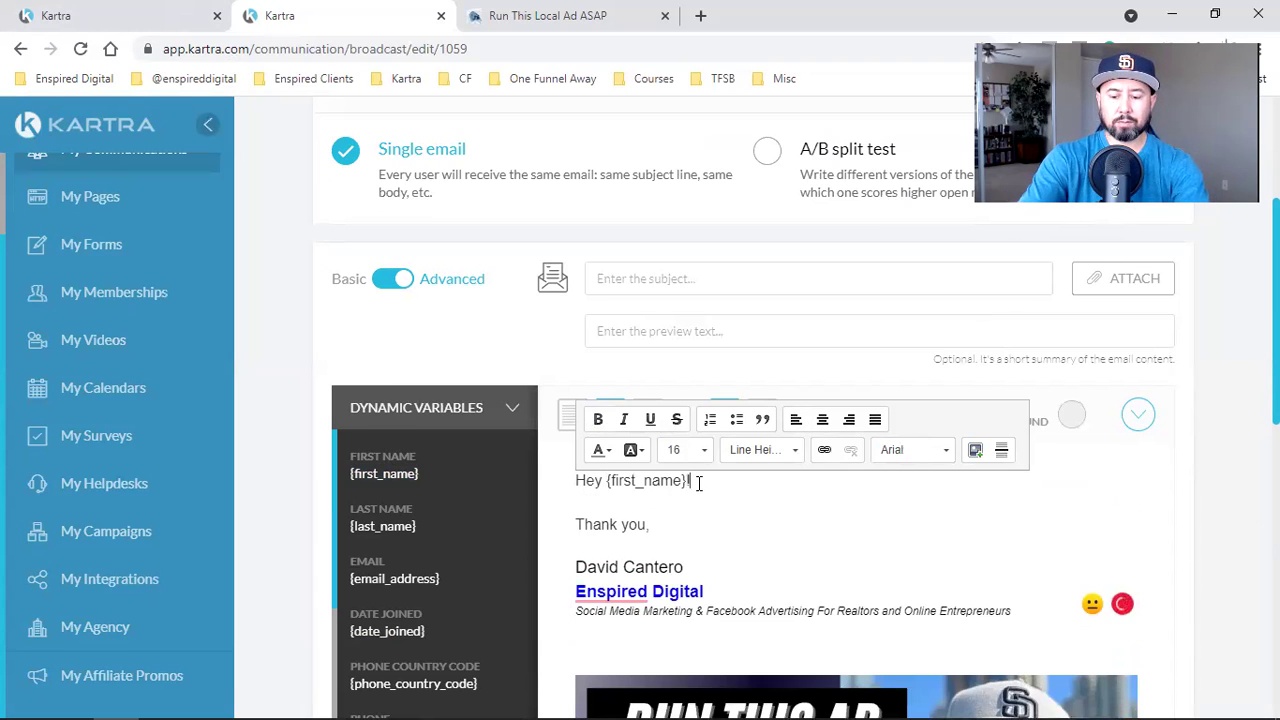
Write the email body, opening with "Hope all is well and you're closing deals!", introducing the "Intro Video" and ending with "Watch here!".
{"action": "key", "text": "Return"}
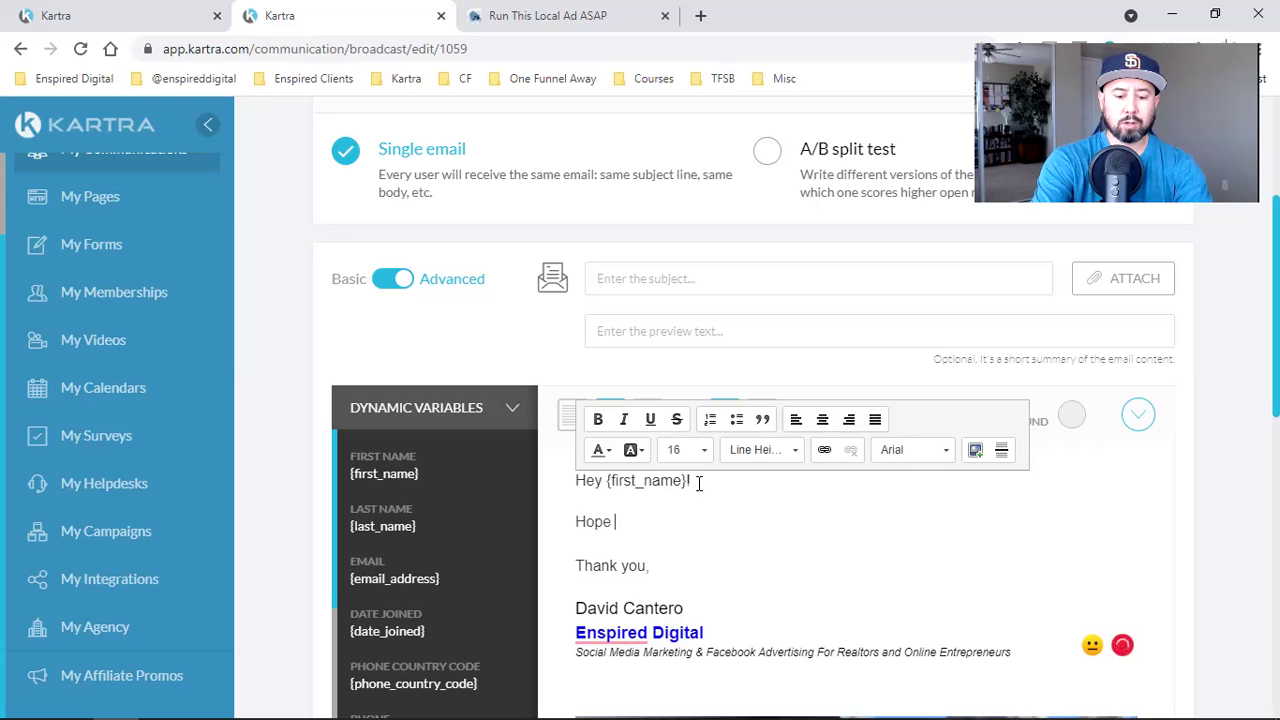
{"action": "type", "text": "Hope all is well"}
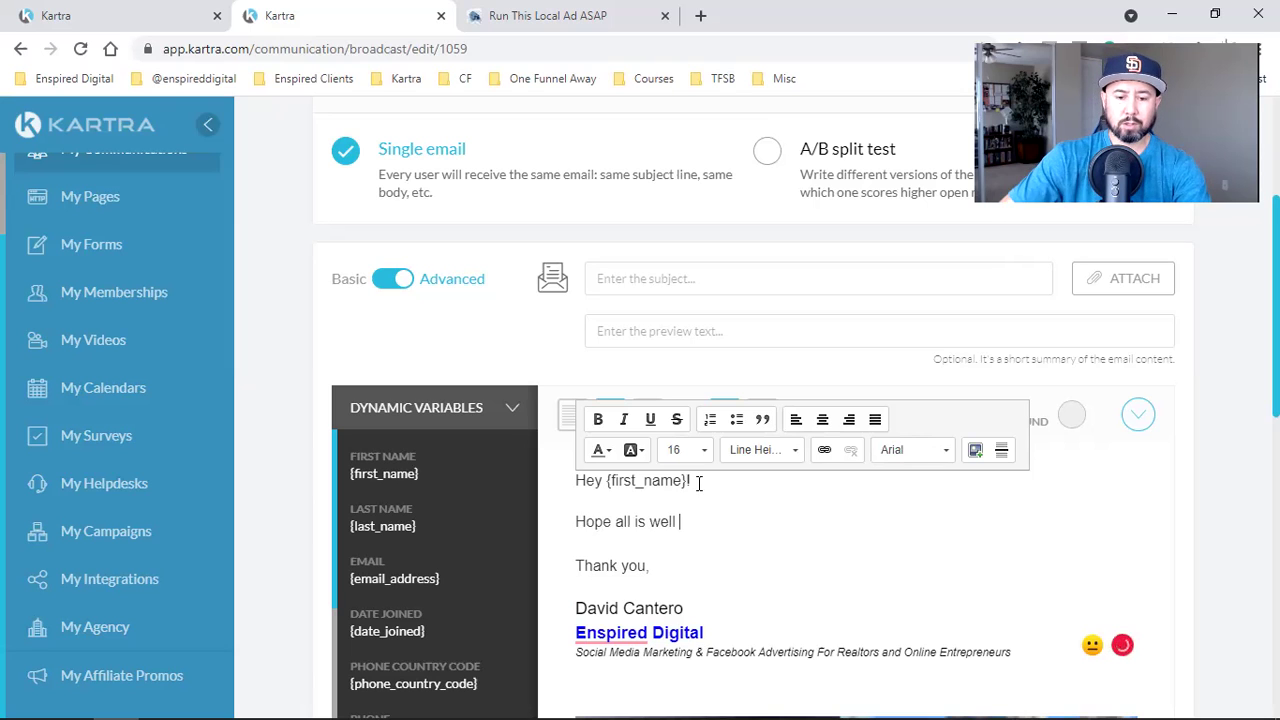
{"action": "type", "text": "!"}
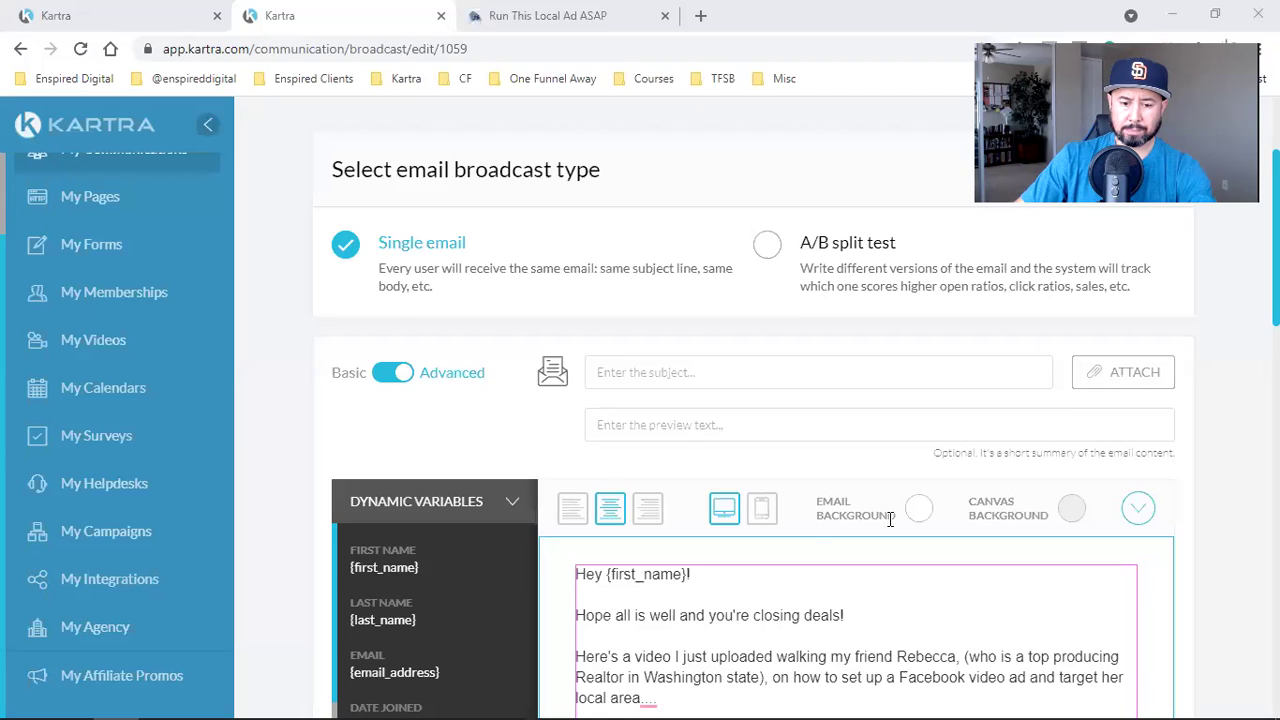
{"action": "scroll", "coordinate": [890, 519], "scroll_direction": "down", "scroll_amount": 4}
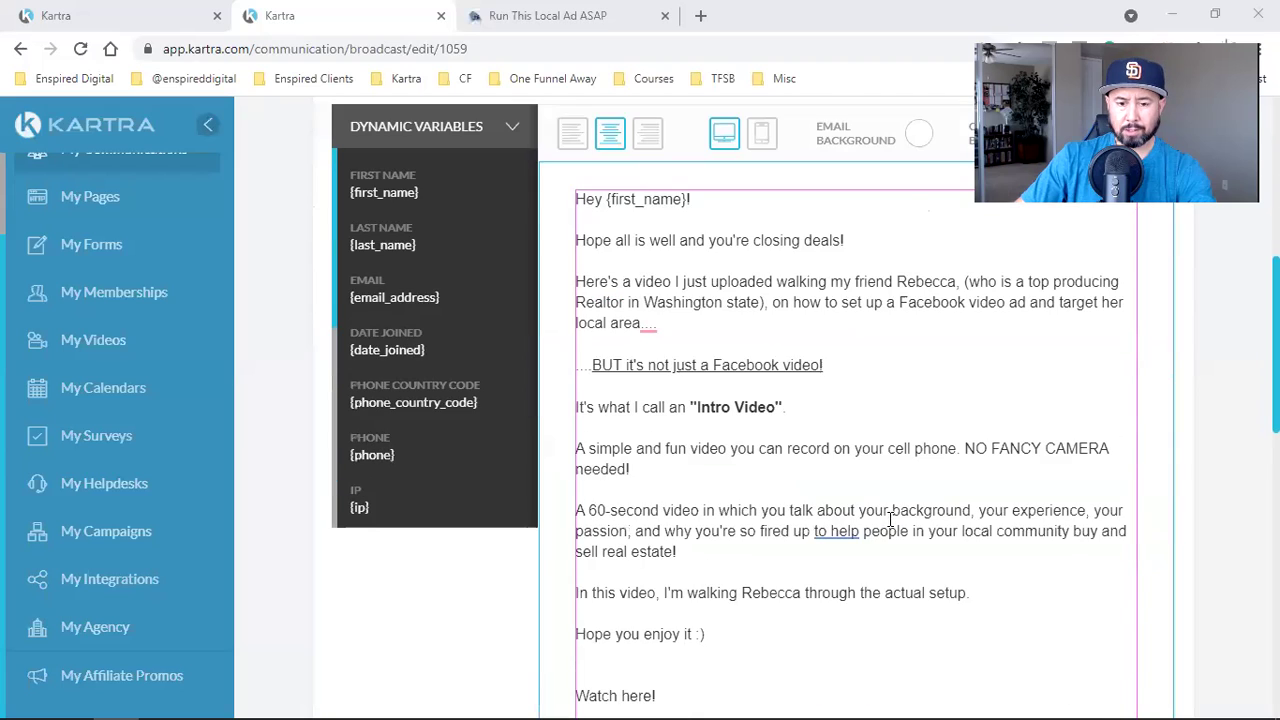
Review the email body and the linked thumbnail image beneath the signature.
{"action": "scroll", "coordinate": [1031, 434], "scroll_direction": "down", "scroll_amount": 3}
{"action": "scroll", "coordinate": [993, 474], "scroll_direction": "up", "scroll_amount": 2}
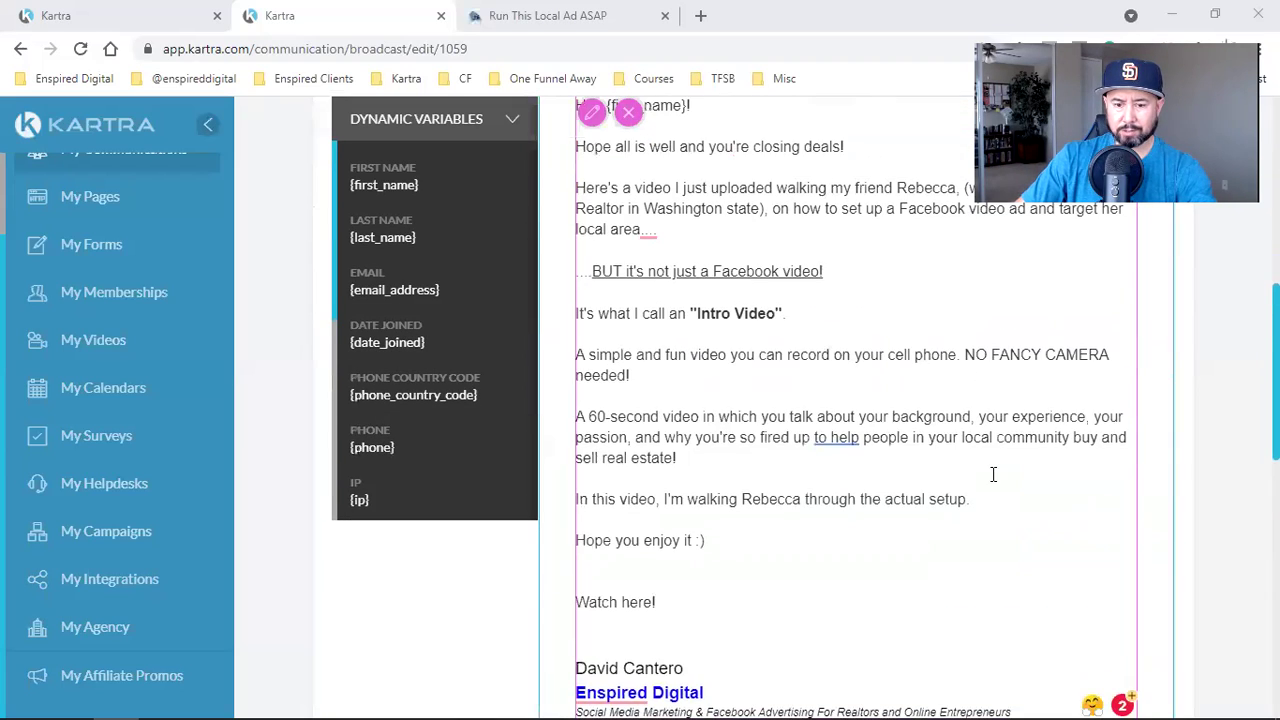
{"action": "scroll", "coordinate": [985, 478], "scroll_direction": "up", "scroll_amount": 3}
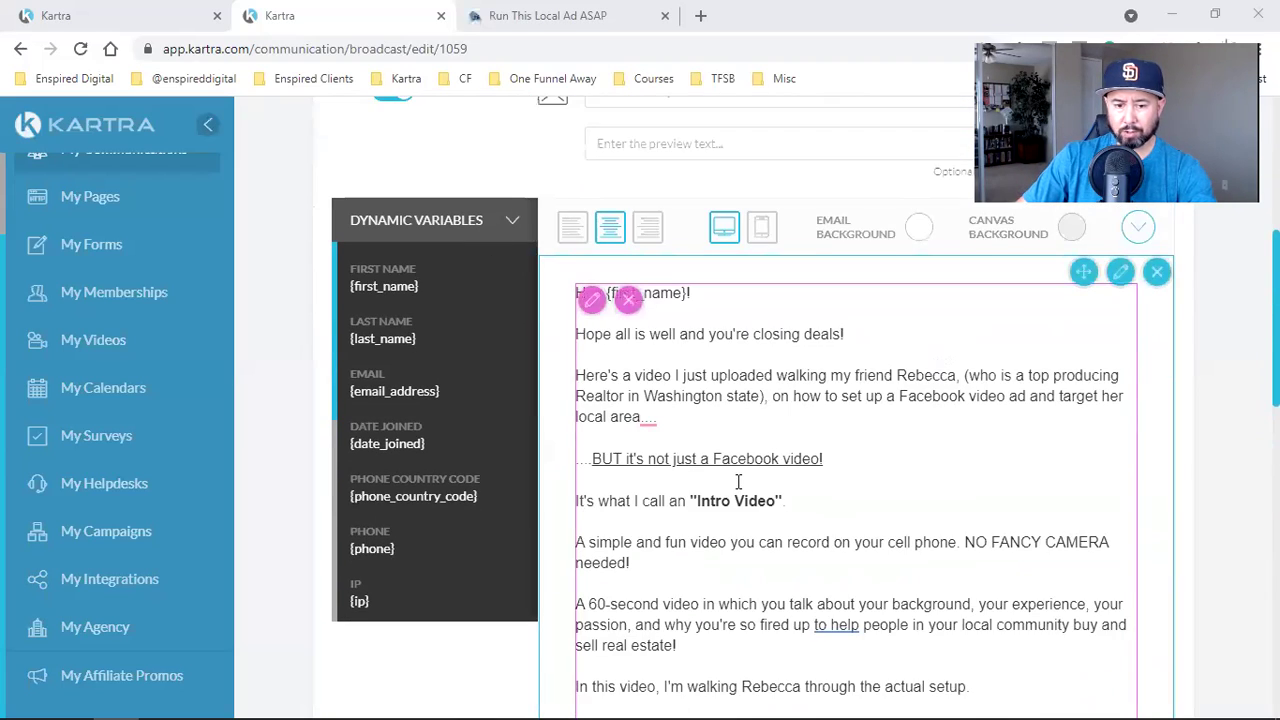
{"action": "scroll", "coordinate": [580, 480], "scroll_direction": "up", "scroll_amount": 1}
{"action": "scroll", "coordinate": [710, 498], "scroll_direction": "down", "scroll_amount": 7}
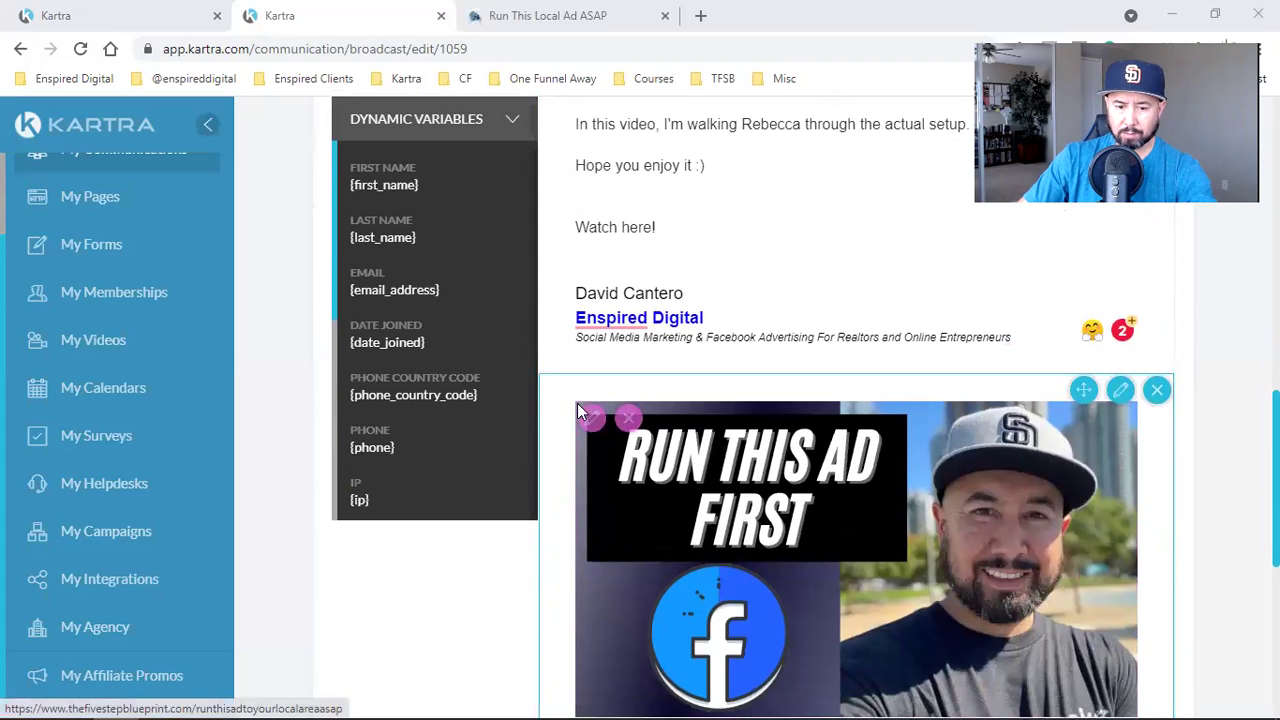
{"action": "left_click", "coordinate": [546, 410]}
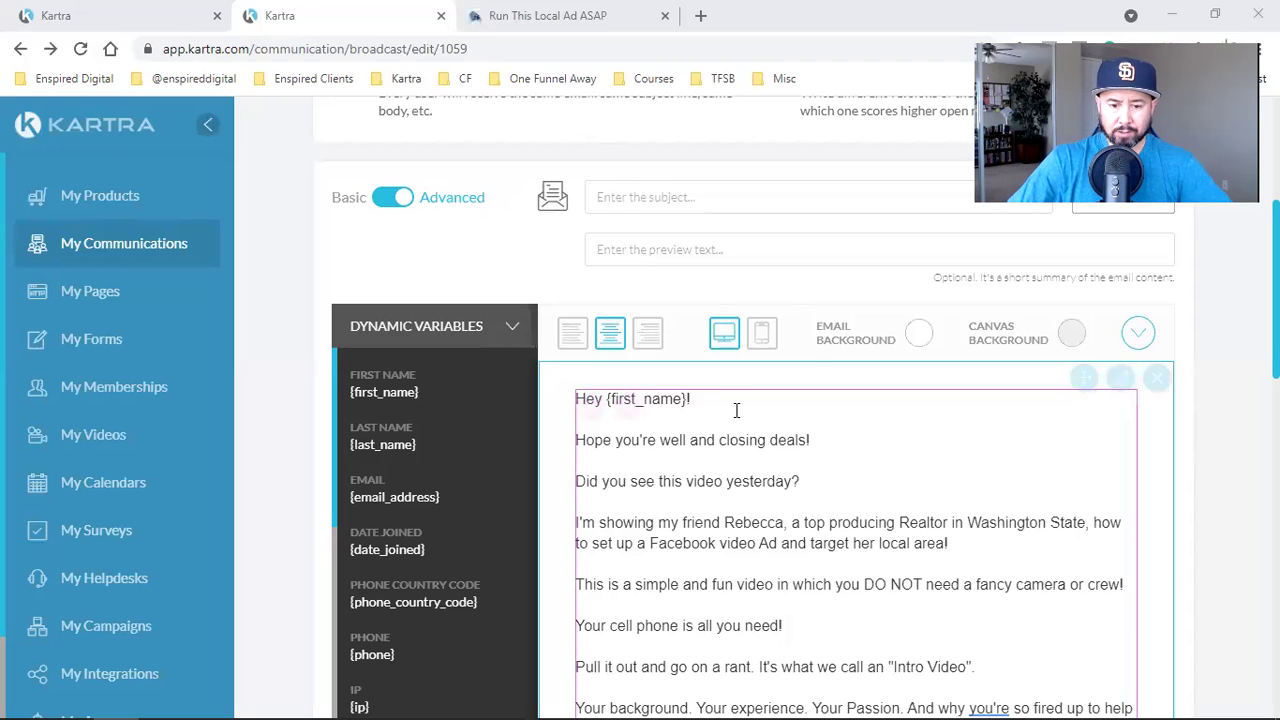
{"action": "scroll", "coordinate": [742, 432], "scroll_direction": "down", "scroll_amount": 1}
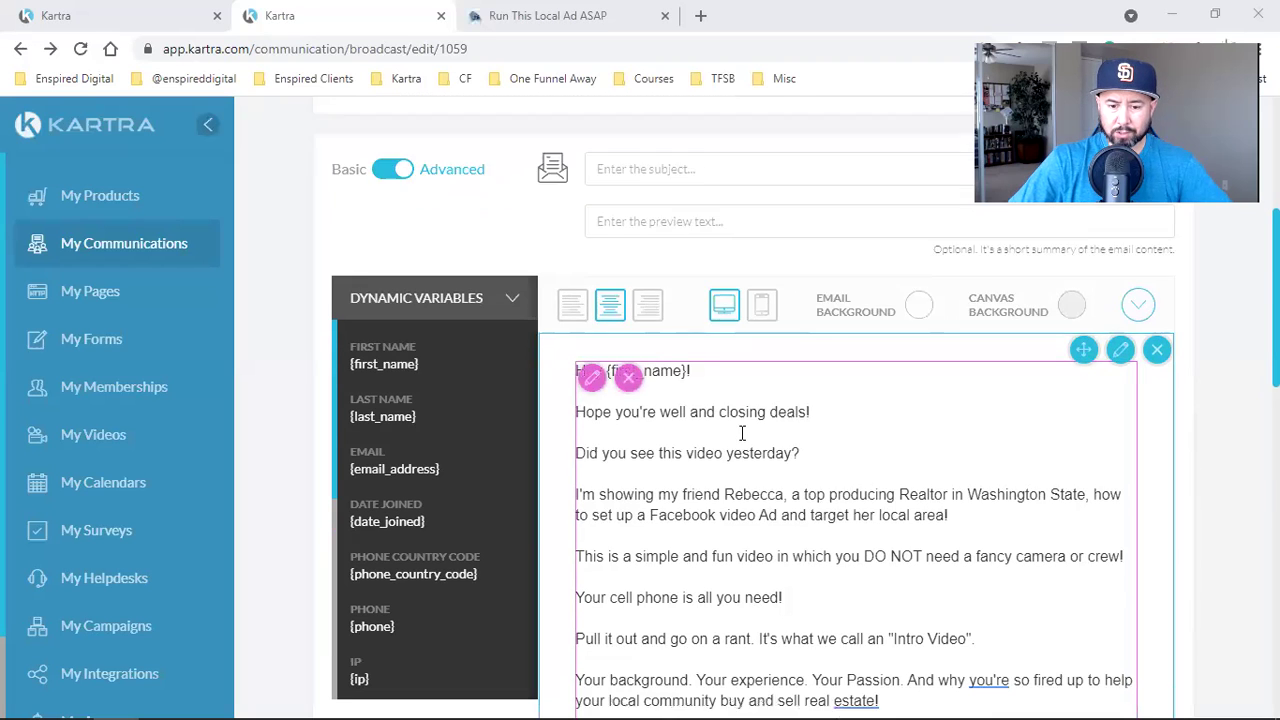
{"action": "scroll", "coordinate": [742, 432], "scroll_direction": "down", "scroll_amount": 3}
{"action": "scroll", "coordinate": [742, 432], "scroll_direction": "up", "scroll_amount": 6}
Copy the web address of the Run This Local Ad ASAP page and return to the email broadcast.
{"action": "left_click", "coordinate": [547, 15]}
{"action": "left_click", "coordinate": [405, 49]}
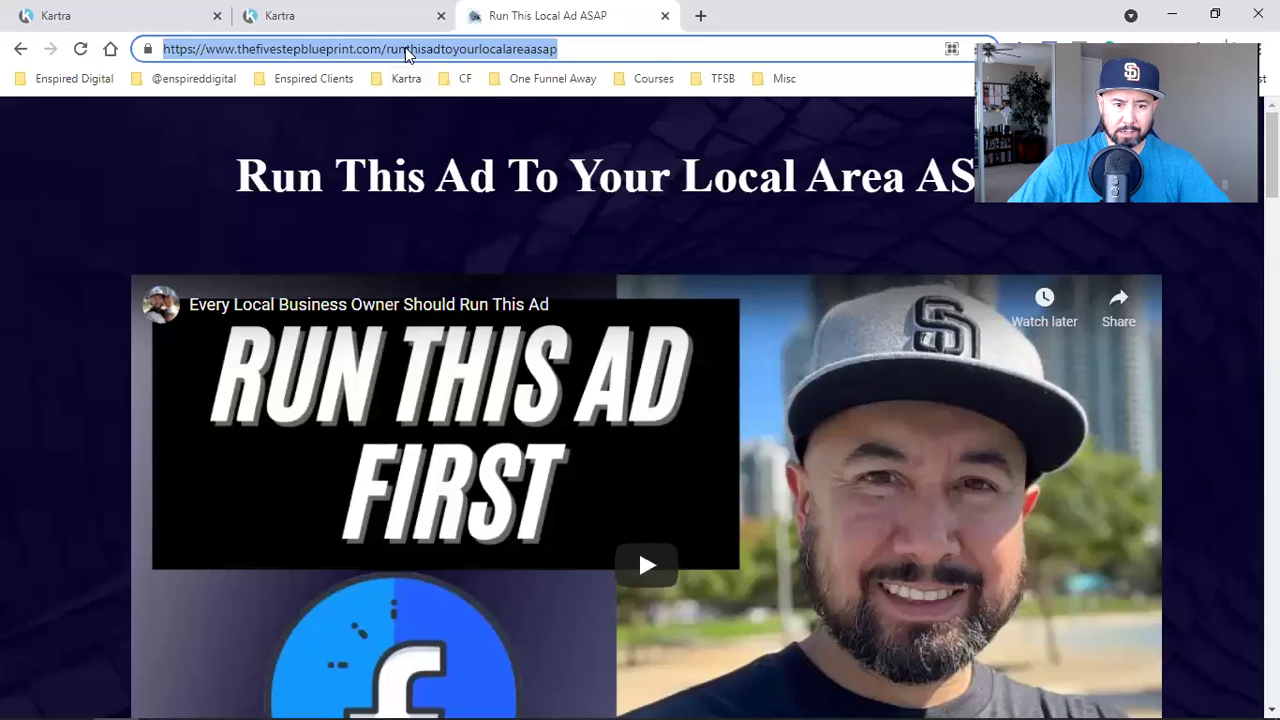
{"action": "right_click", "coordinate": [405, 53]}
{"action": "left_click", "coordinate": [513, 153]}
{"action": "key", "text": "ctrl+shift+Tab"}
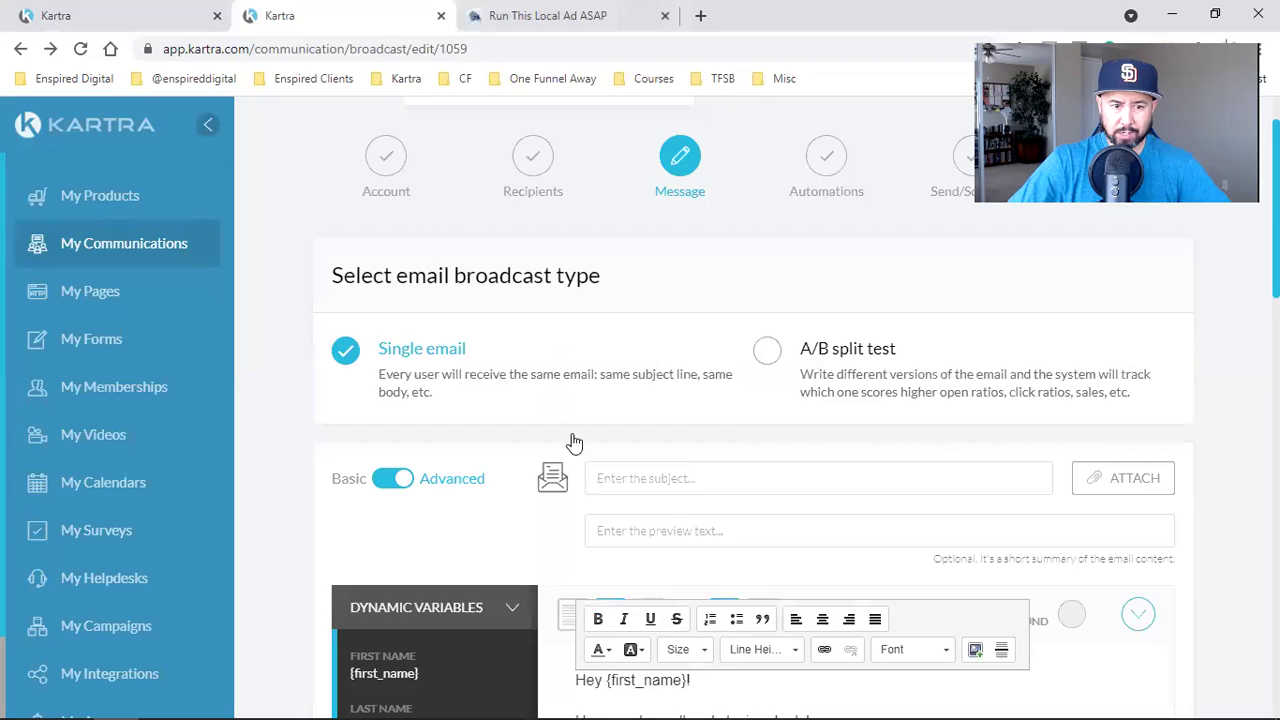
Enter "Did you see this video yesterday?" as the email subject.
{"action": "scroll", "coordinate": [733, 413], "scroll_direction": "down", "scroll_amount": 5}
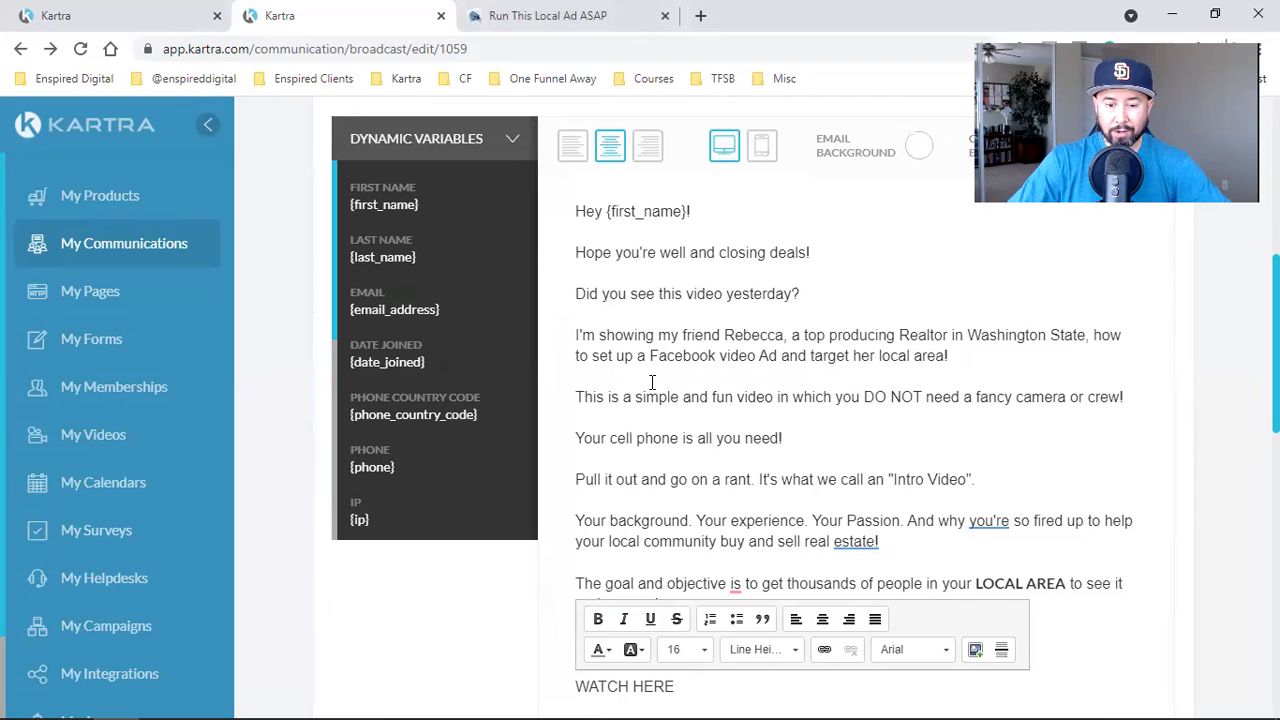
{"action": "scroll", "coordinate": [790, 300], "scroll_direction": "up", "scroll_amount": 1}
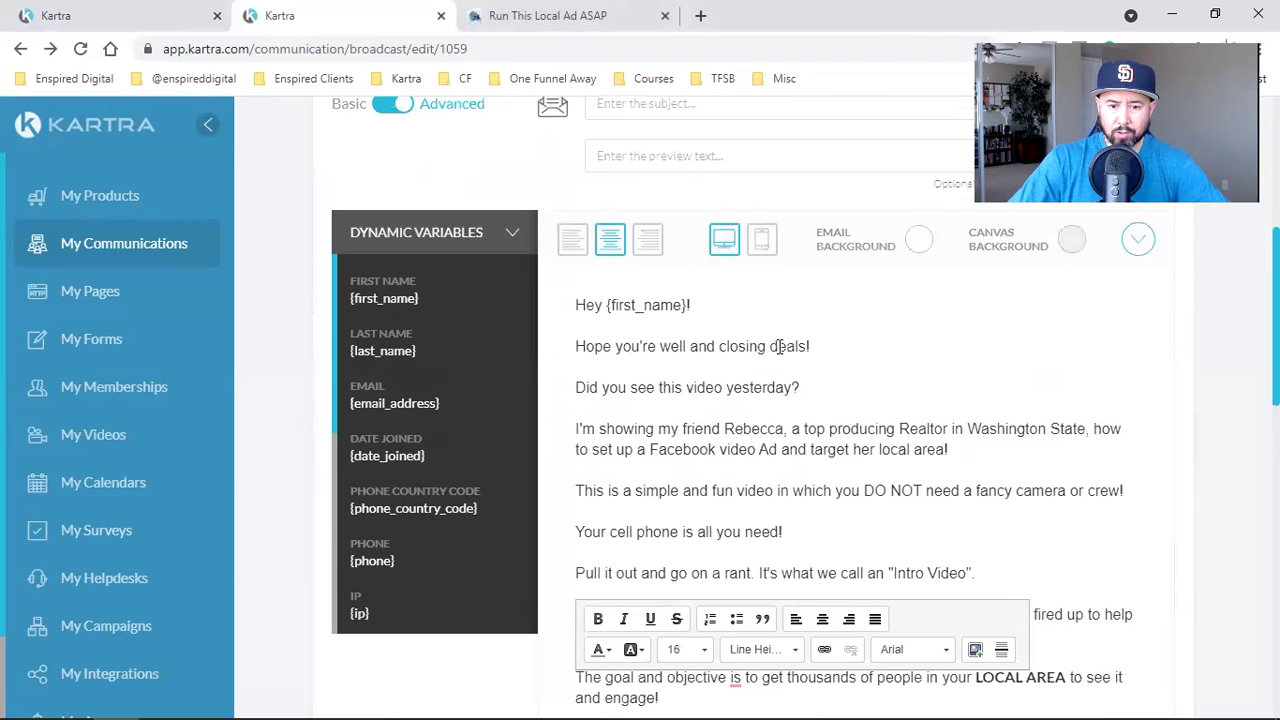
{"action": "scroll", "coordinate": [683, 310], "scroll_direction": "up", "scroll_amount": 1}
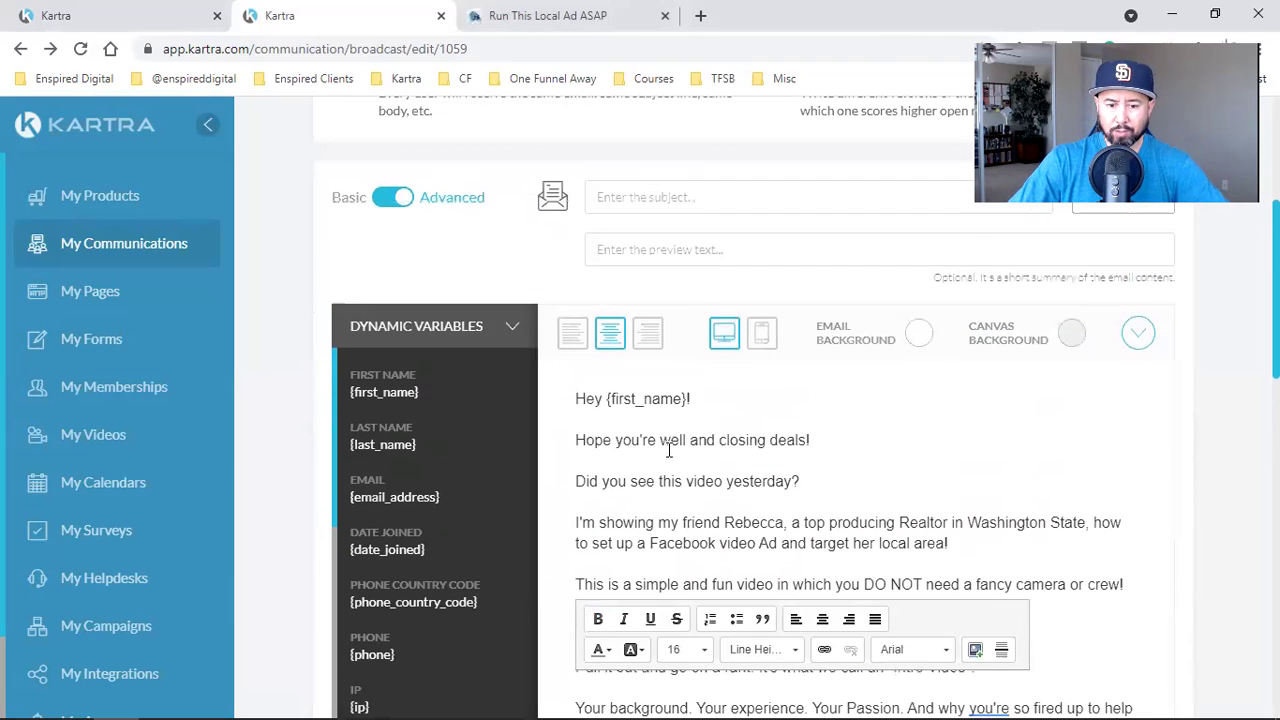
{"action": "left_click", "coordinate": [691, 195]}
{"action": "type", "text": "asdf"}
{"action": "key", "text": "BackSpace"}
{"action": "key", "text": "BackSpace"}
{"action": "key", "text": "BackSpace"}
{"action": "key", "text": "BackSpace"}
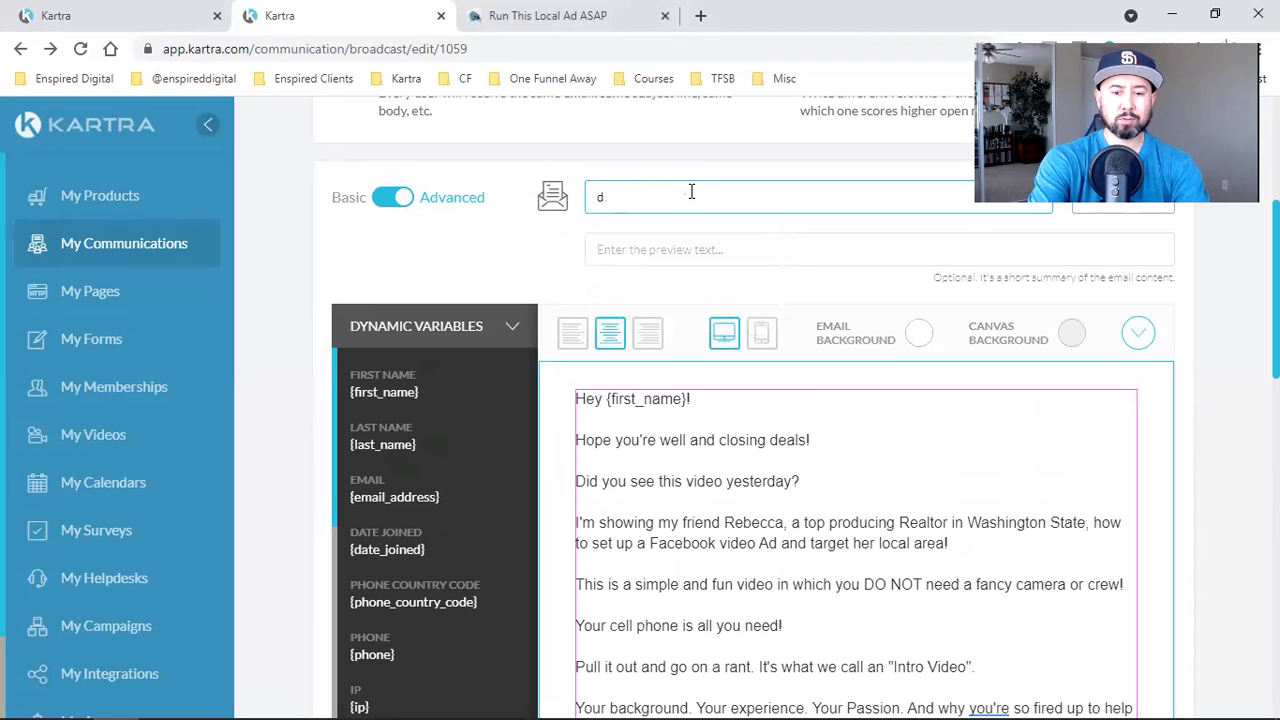
{"action": "type", "text": "Did"}
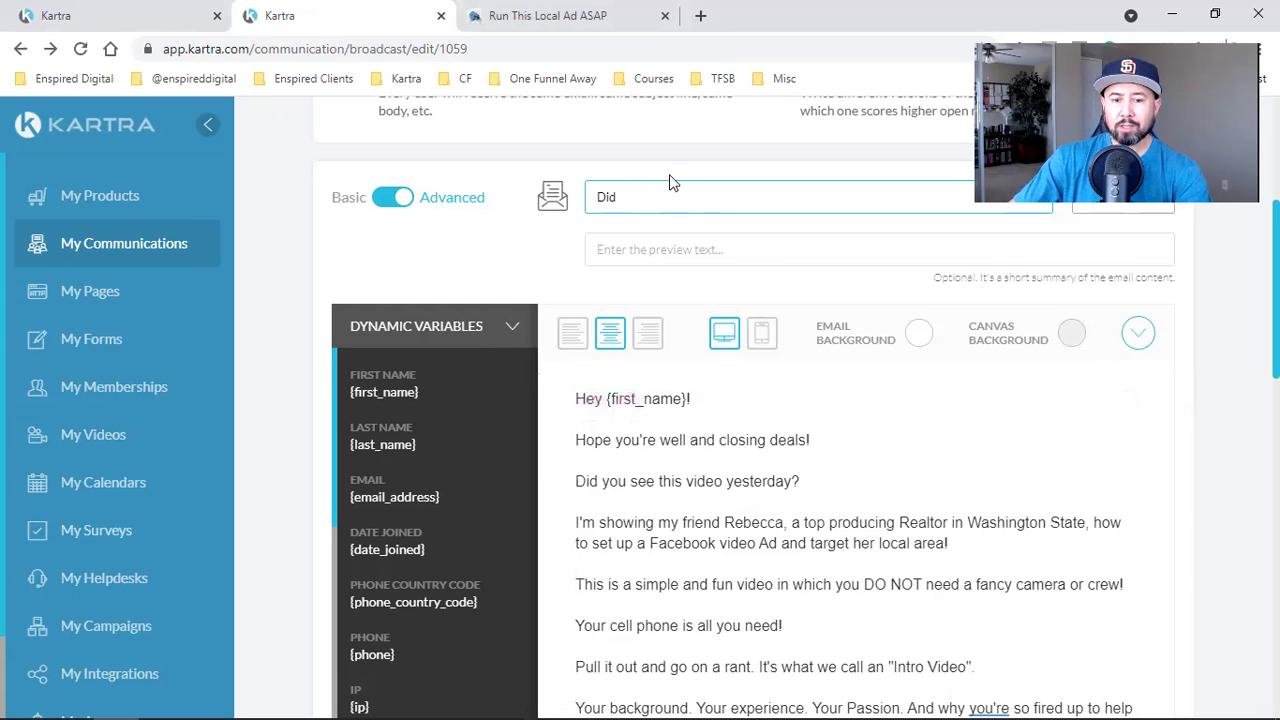
{"action": "type", "text": "you see this video yesterday?"}
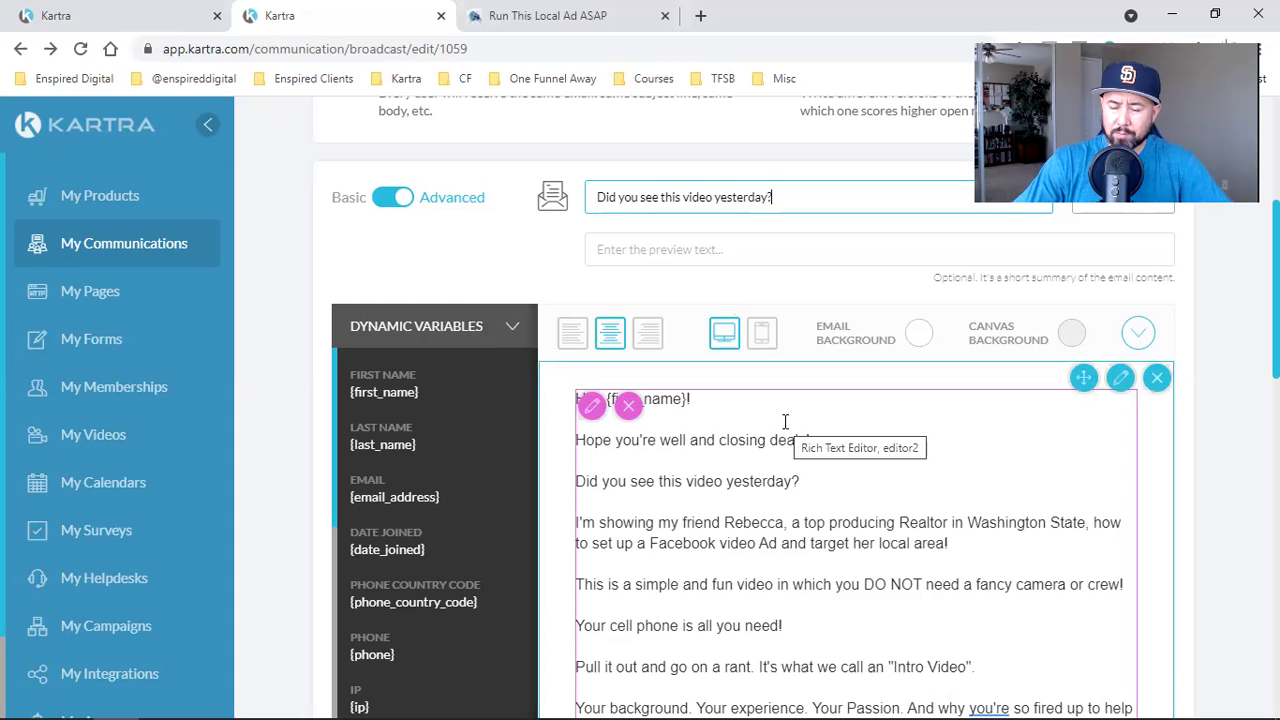
Make the line "Did you see this video yesterday?" in the email body bold and blue.
{"action": "scroll", "coordinate": [948, 428], "scroll_direction": "up", "scroll_amount": 1}
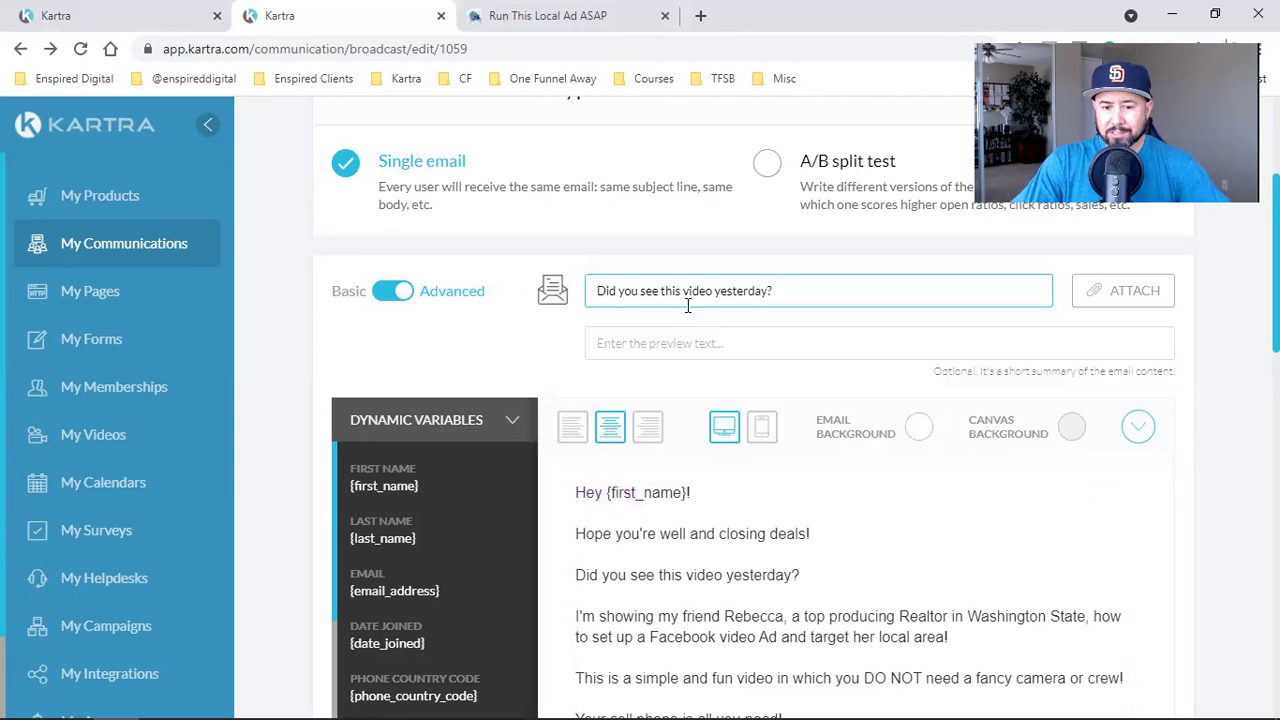
{"action": "scroll", "coordinate": [638, 459], "scroll_direction": "down", "scroll_amount": 1}
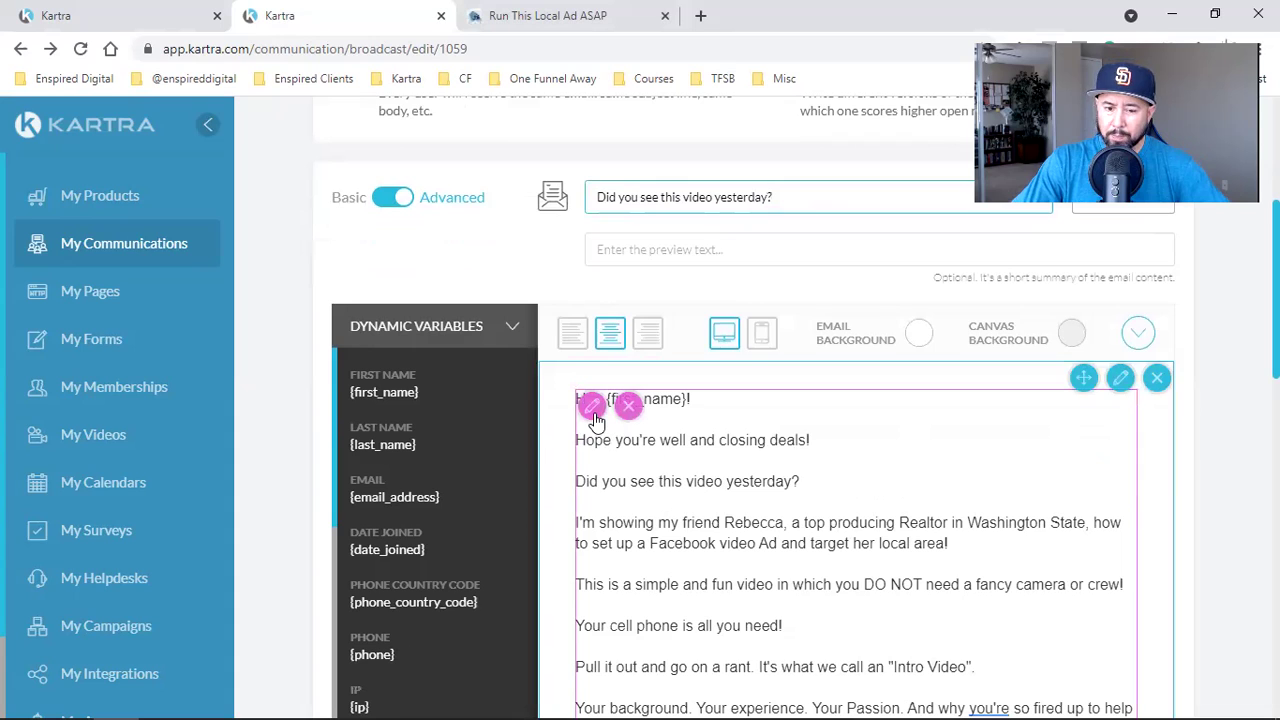
{"action": "left_click", "coordinate": [665, 483]}
{"action": "triple_click", "coordinate": [680, 482]}
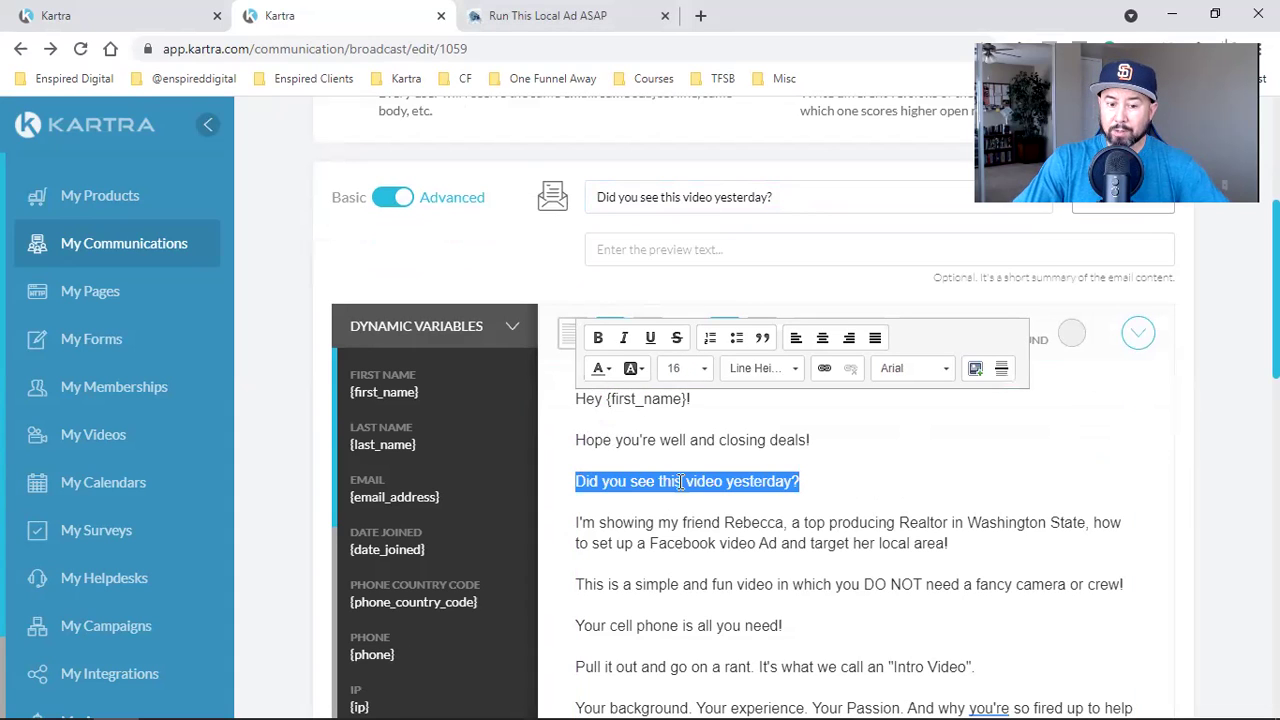
{"action": "left_click", "coordinate": [598, 338]}
{"action": "left_click", "coordinate": [822, 483]}
{"action": "left_click_drag", "start_coordinate": [822, 483], "coordinate": [571, 487]}
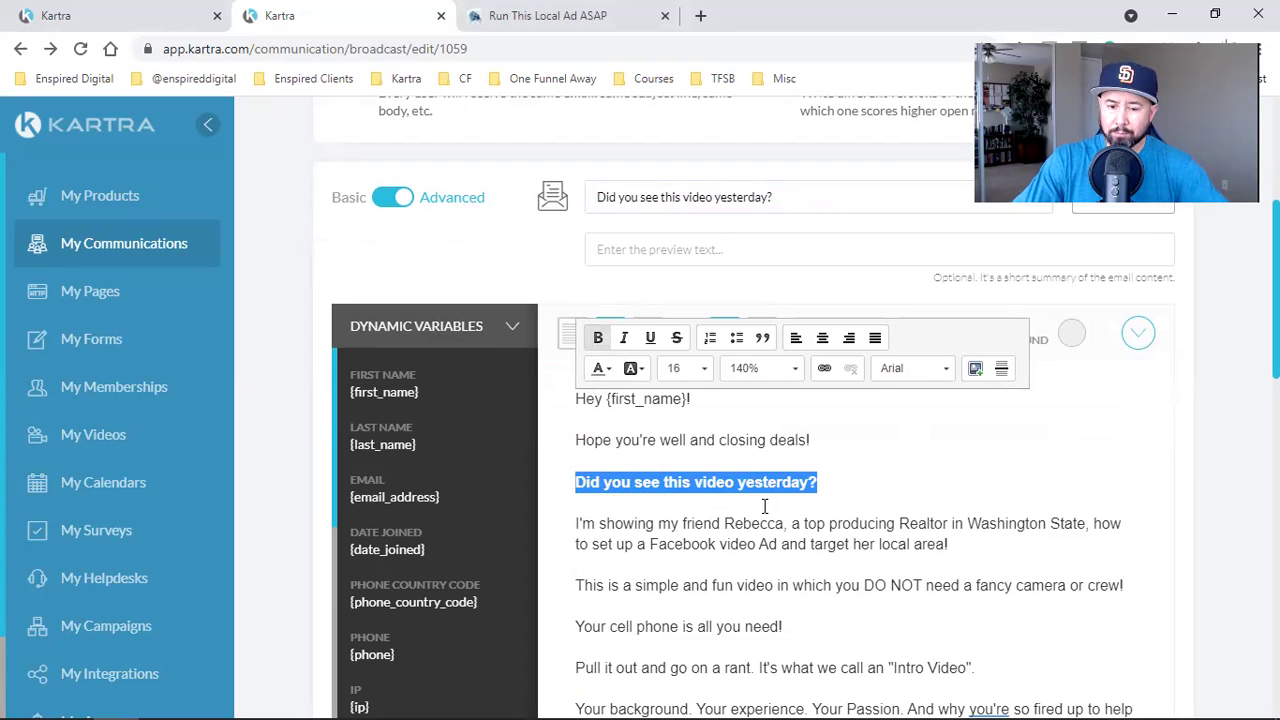
{"action": "left_click", "coordinate": [601, 369]}
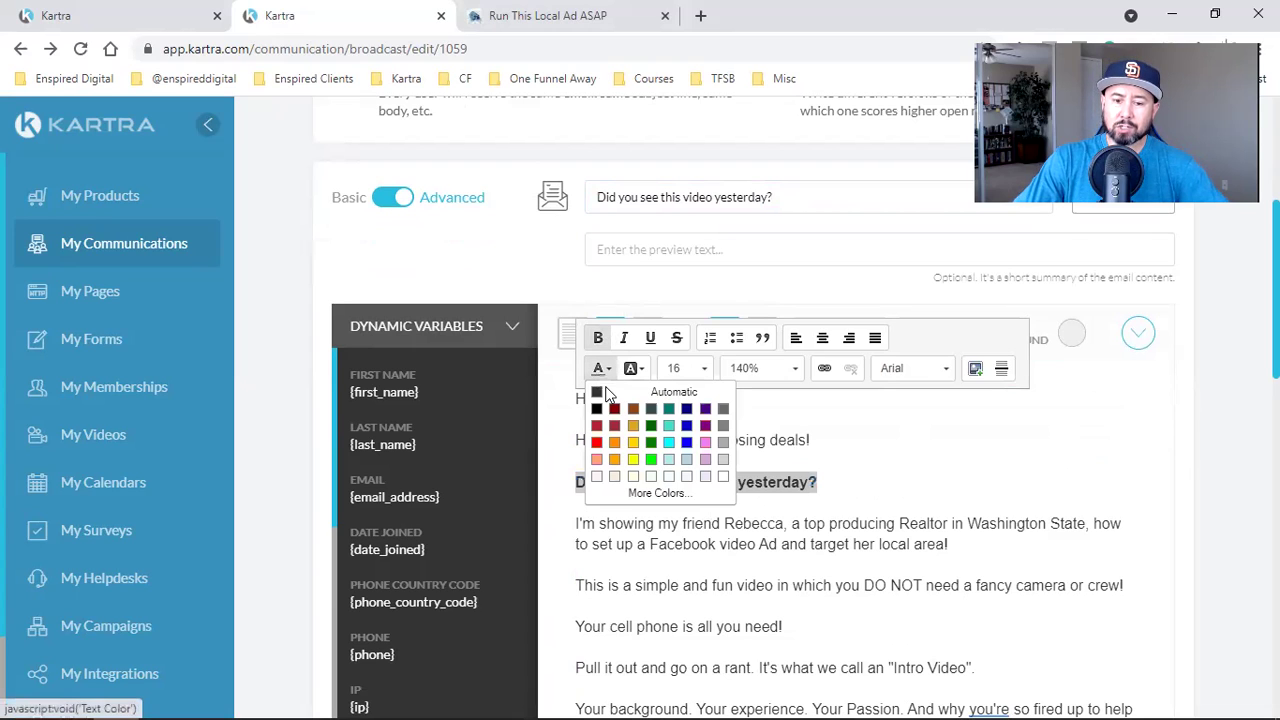
{"action": "left_click", "coordinate": [687, 443]}
{"action": "left_click", "coordinate": [794, 494]}
{"action": "left_click_drag", "start_coordinate": [818, 481], "coordinate": [575, 483]}
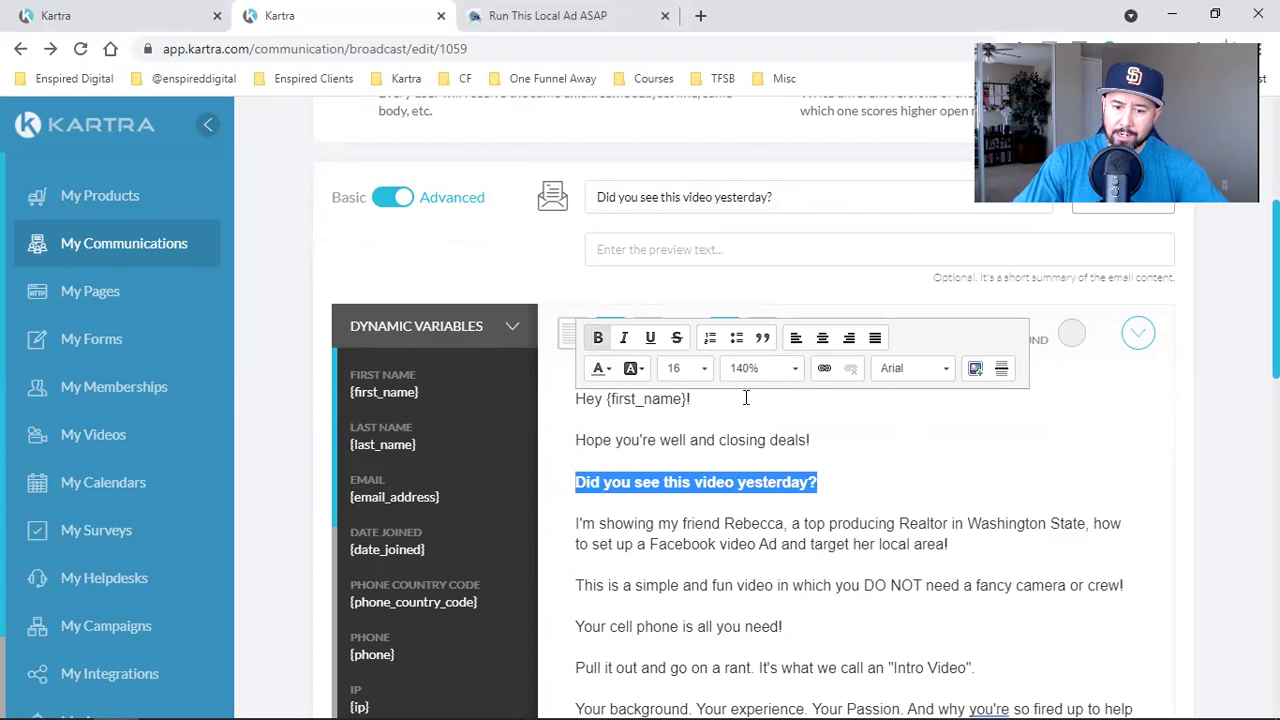
{"action": "left_click", "coordinate": [823, 369]}
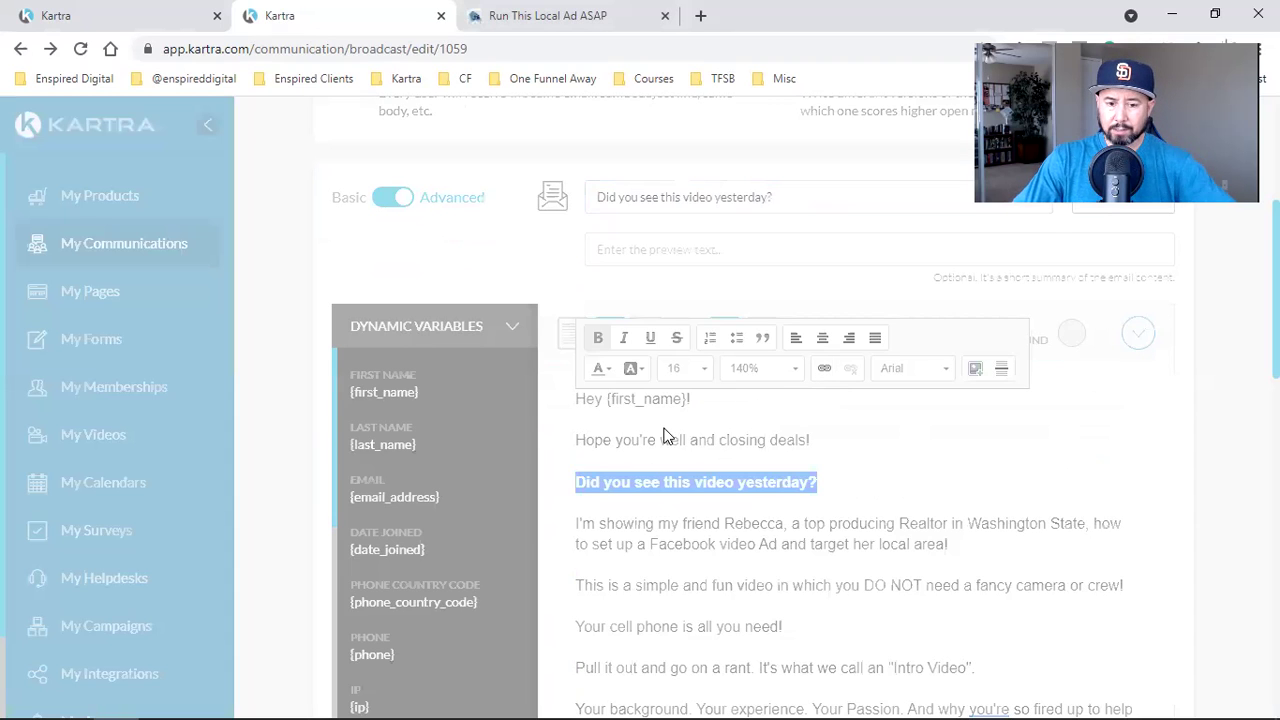
{"action": "key", "text": "ctrl+v"}
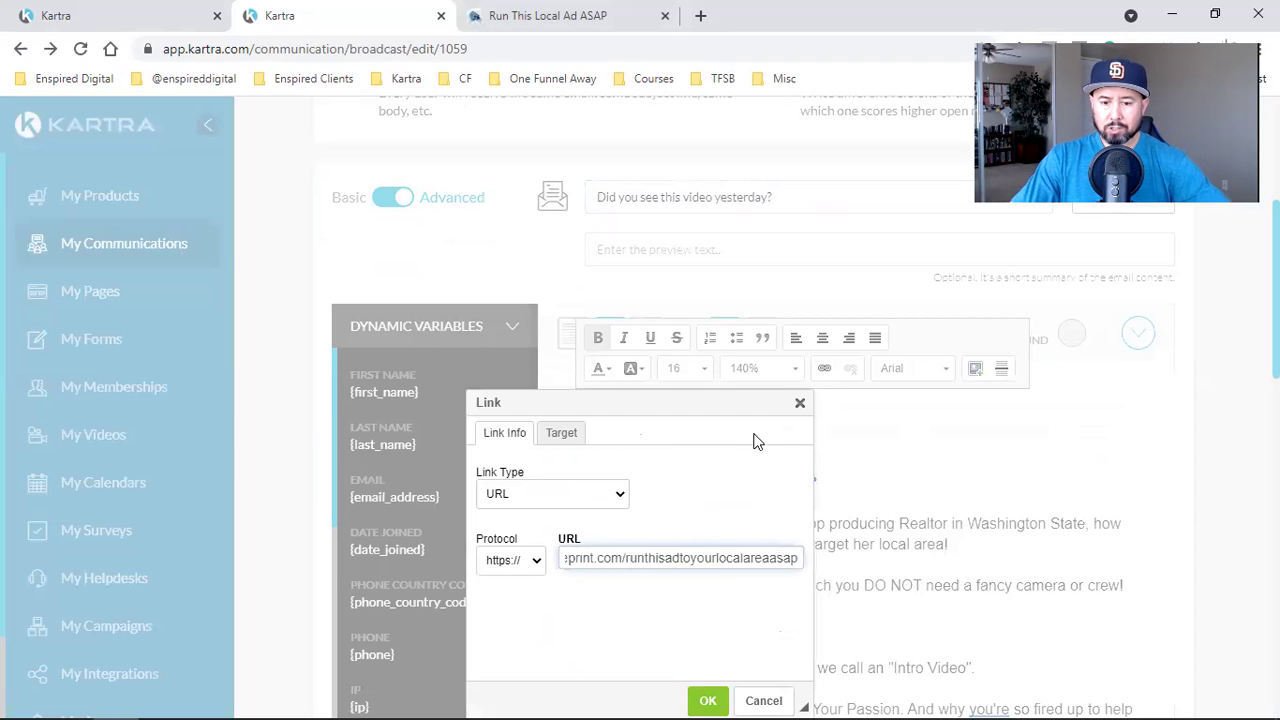
{"action": "left_click", "coordinate": [800, 405]}
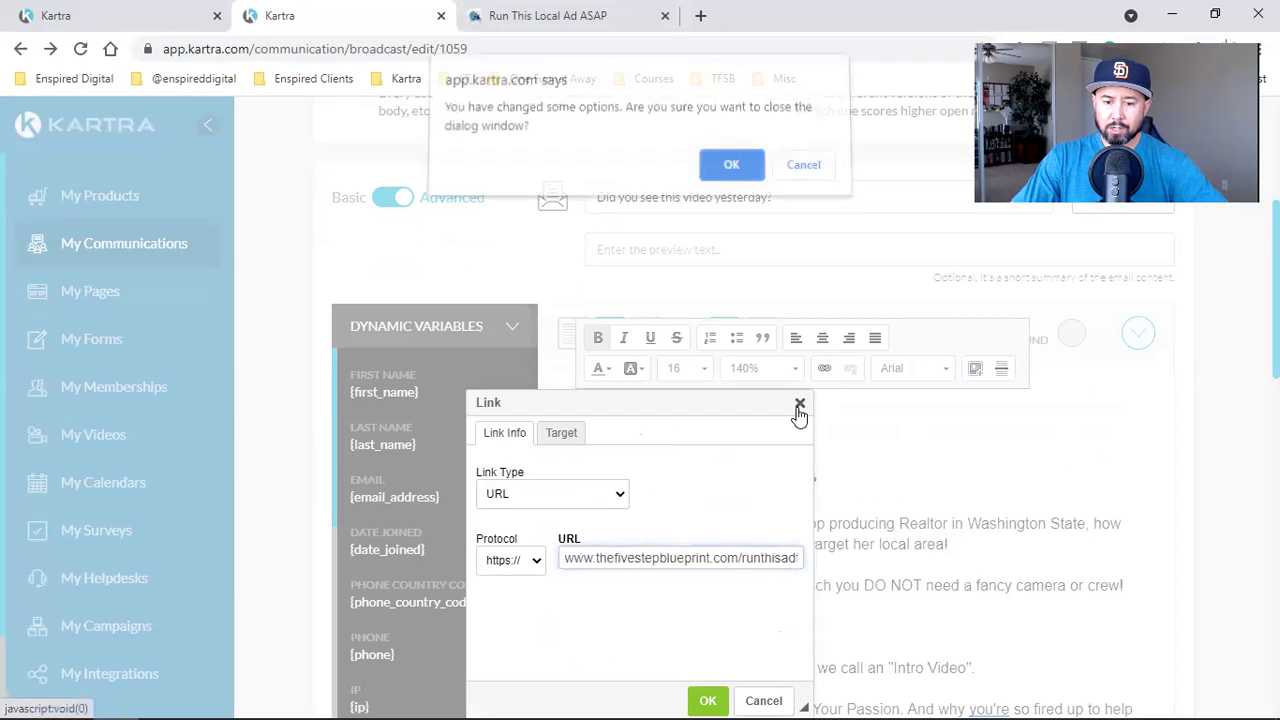
{"action": "left_click", "coordinate": [800, 172]}
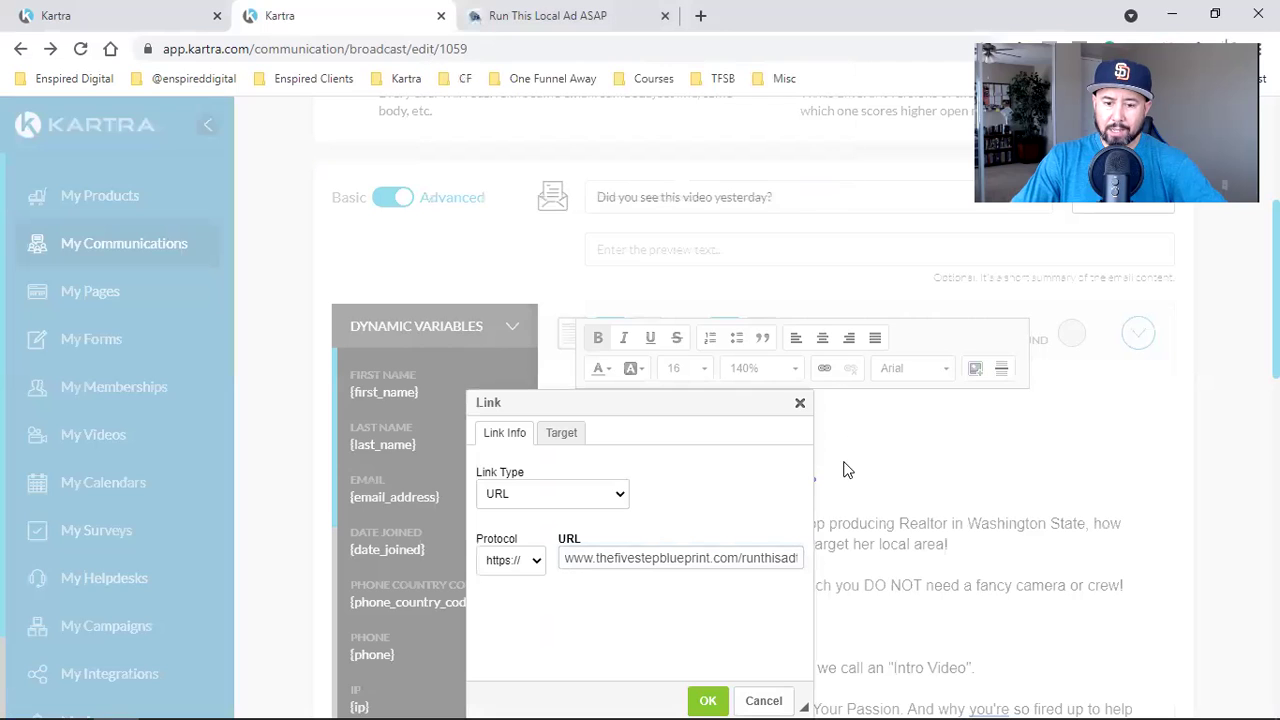
{"action": "left_click", "coordinate": [800, 404]}
{"action": "left_click", "coordinate": [738, 185]}
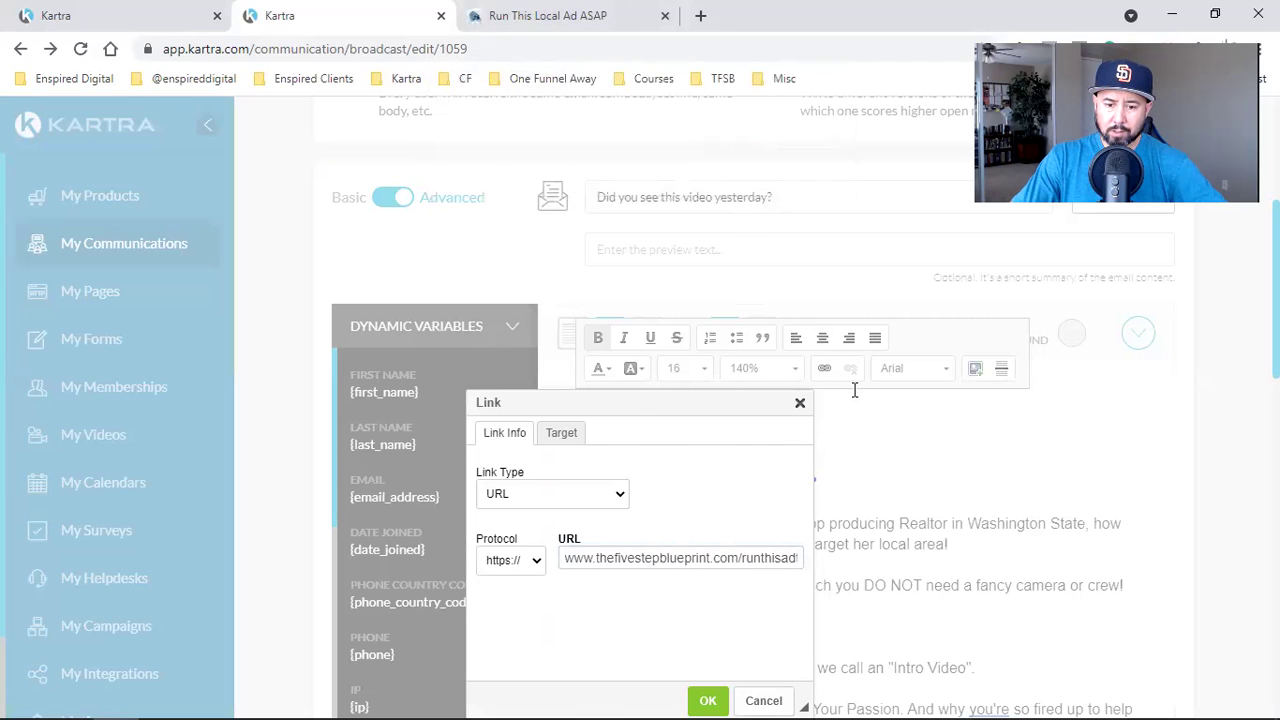
{"action": "scroll", "coordinate": [866, 411], "scroll_direction": "down", "scroll_amount": 3}
{"action": "left_click_drag", "start_coordinate": [822, 200], "coordinate": [568, 207]}
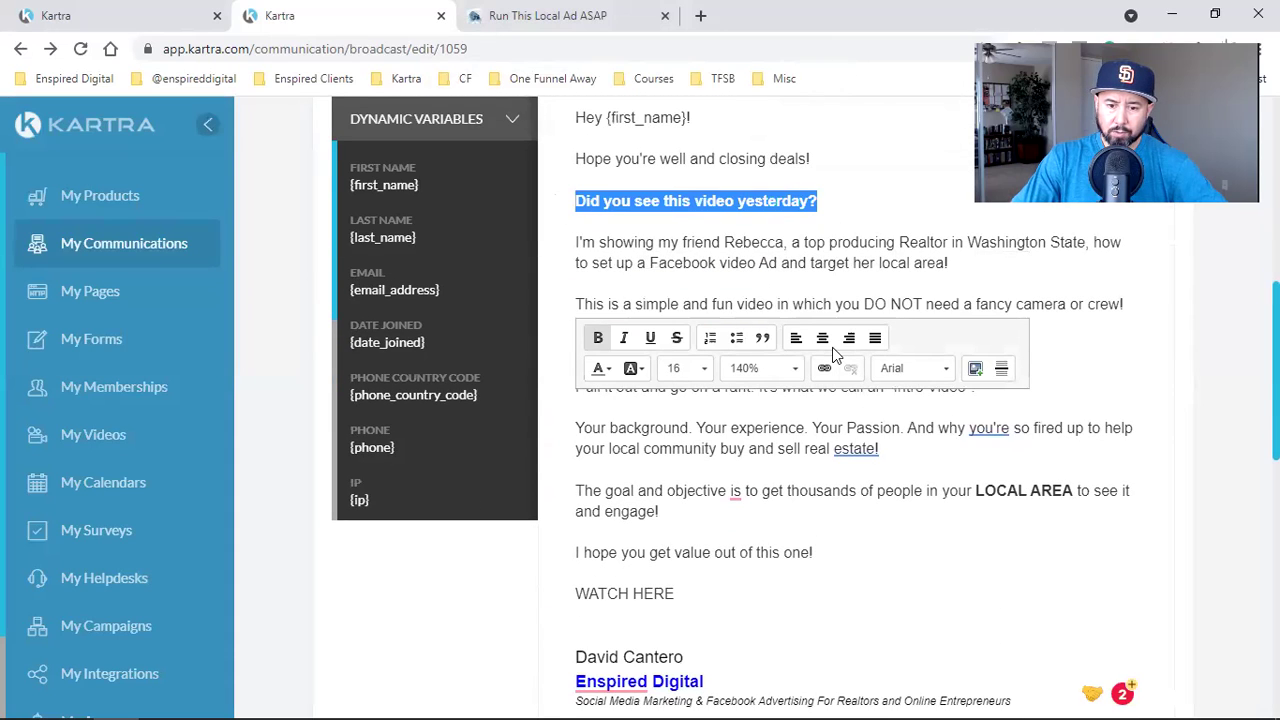
{"action": "left_click", "coordinate": [822, 372]}
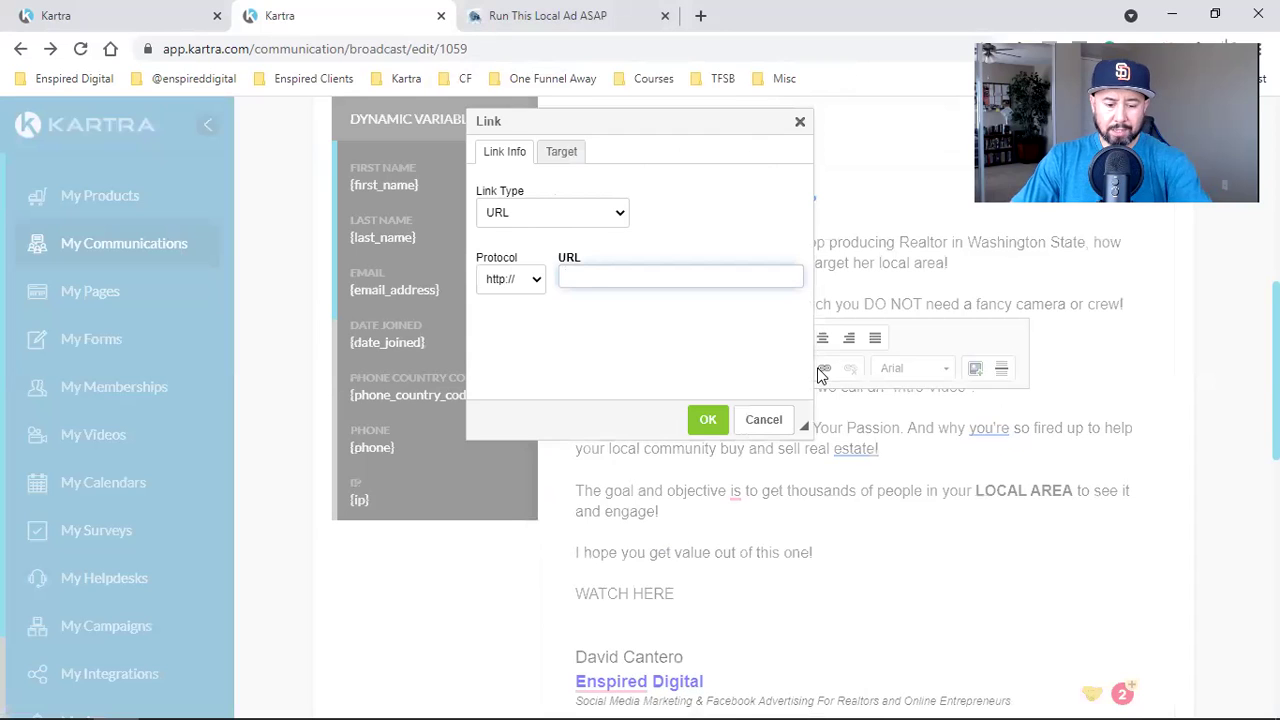
{"action": "key", "text": "ctrl+v"}
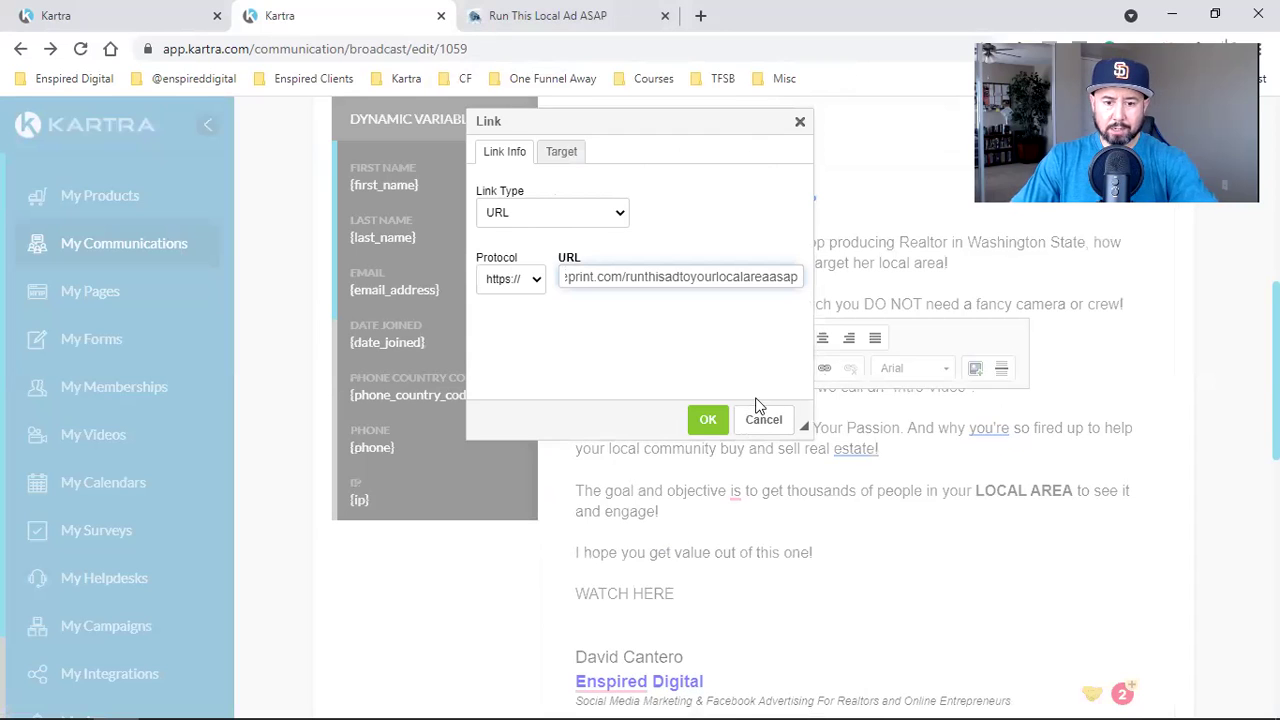
{"action": "left_click", "coordinate": [708, 419]}
{"action": "left_click", "coordinate": [548, 15]}
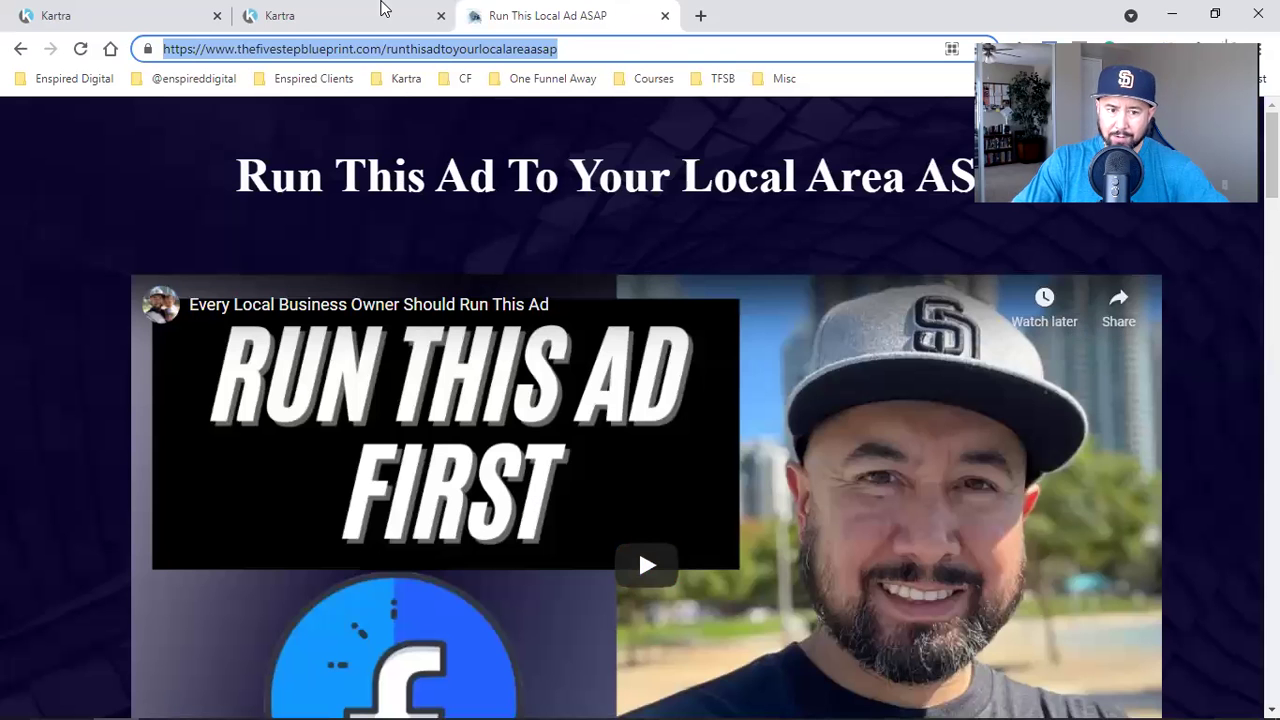
{"action": "left_click", "coordinate": [375, 8]}
{"action": "left_click", "coordinate": [800, 324]}
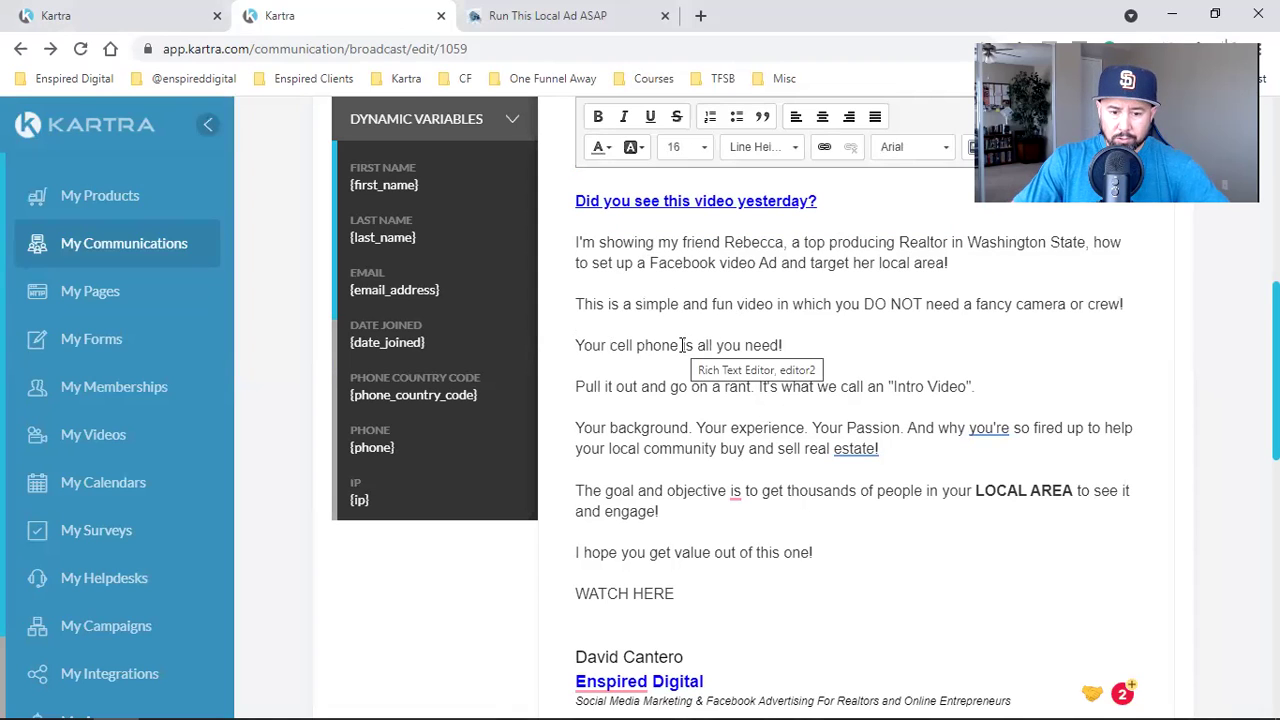
Make the "WATCH HERE" text above the signature bold and blue.
{"action": "left_click_drag", "start_coordinate": [676, 594], "coordinate": [582, 598]}
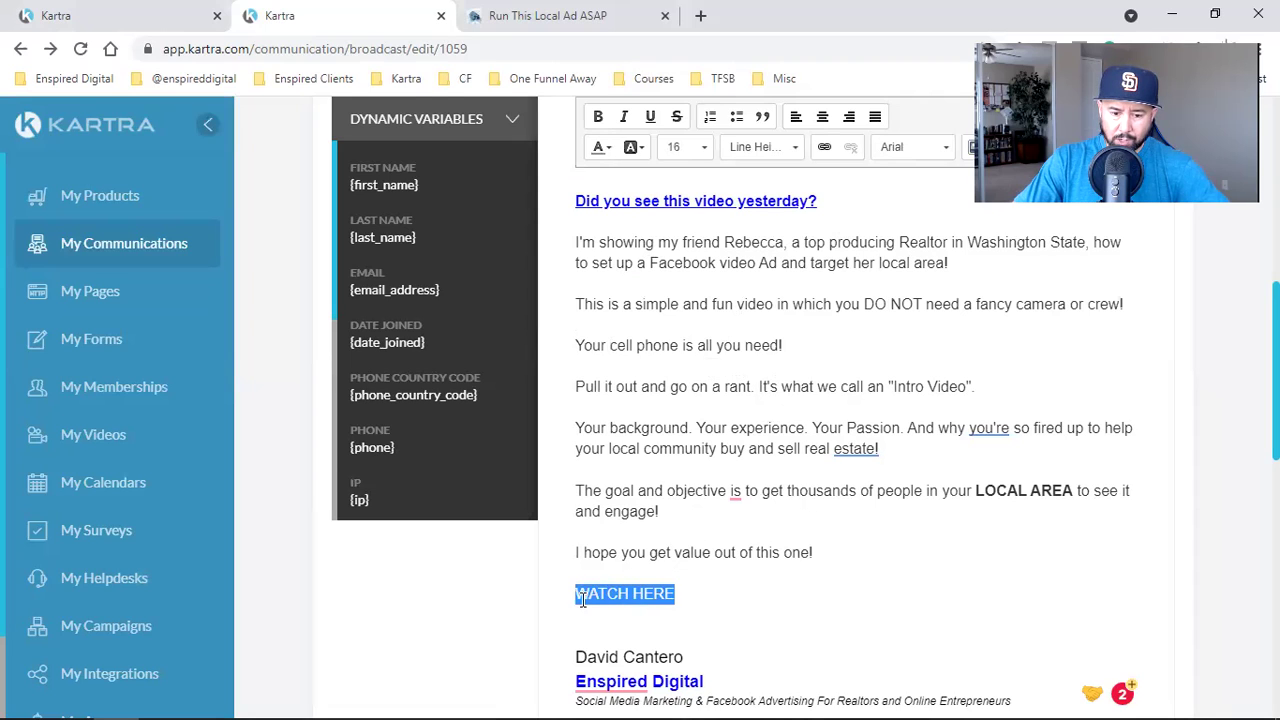
{"action": "left_click", "coordinate": [598, 118]}
{"action": "left_click", "coordinate": [620, 457]}
{"action": "scroll", "coordinate": [663, 316], "scroll_direction": "down", "scroll_amount": 3}
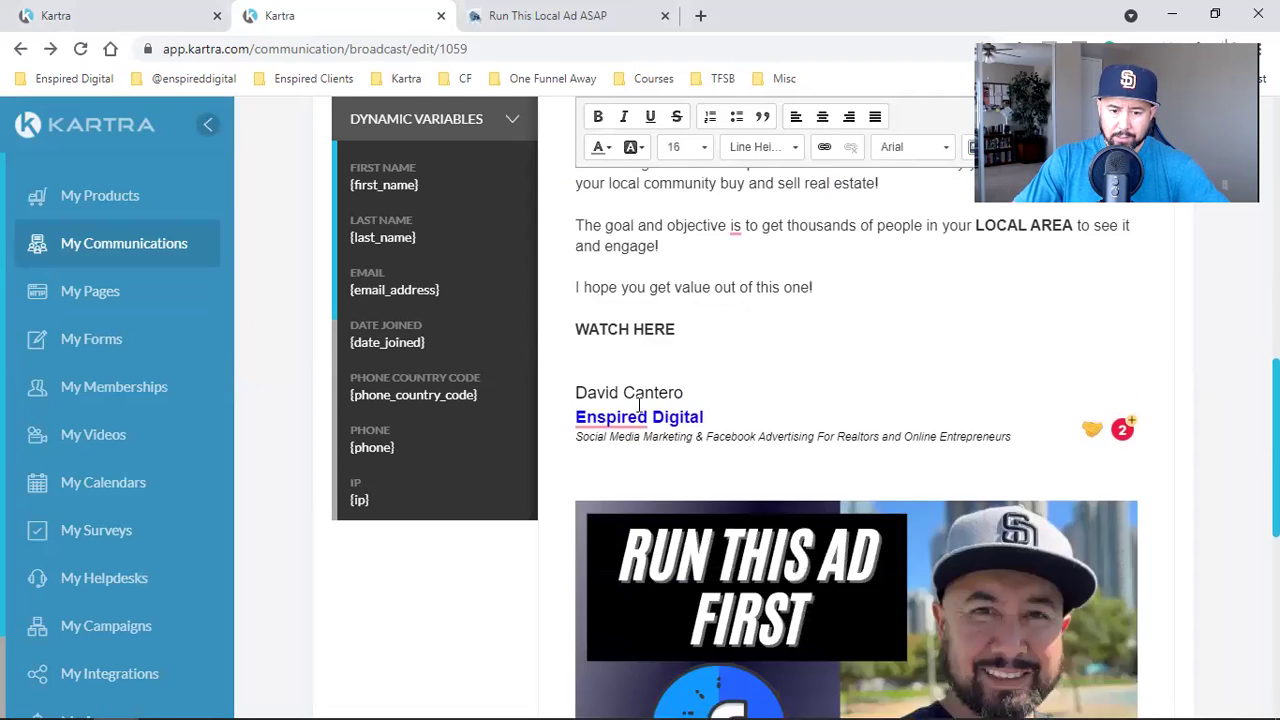
{"action": "scroll", "coordinate": [663, 316], "scroll_direction": "down", "scroll_amount": 1}
{"action": "left_click_drag", "start_coordinate": [674, 206], "coordinate": [574, 219]}
{"action": "left_click", "coordinate": [597, 148]}
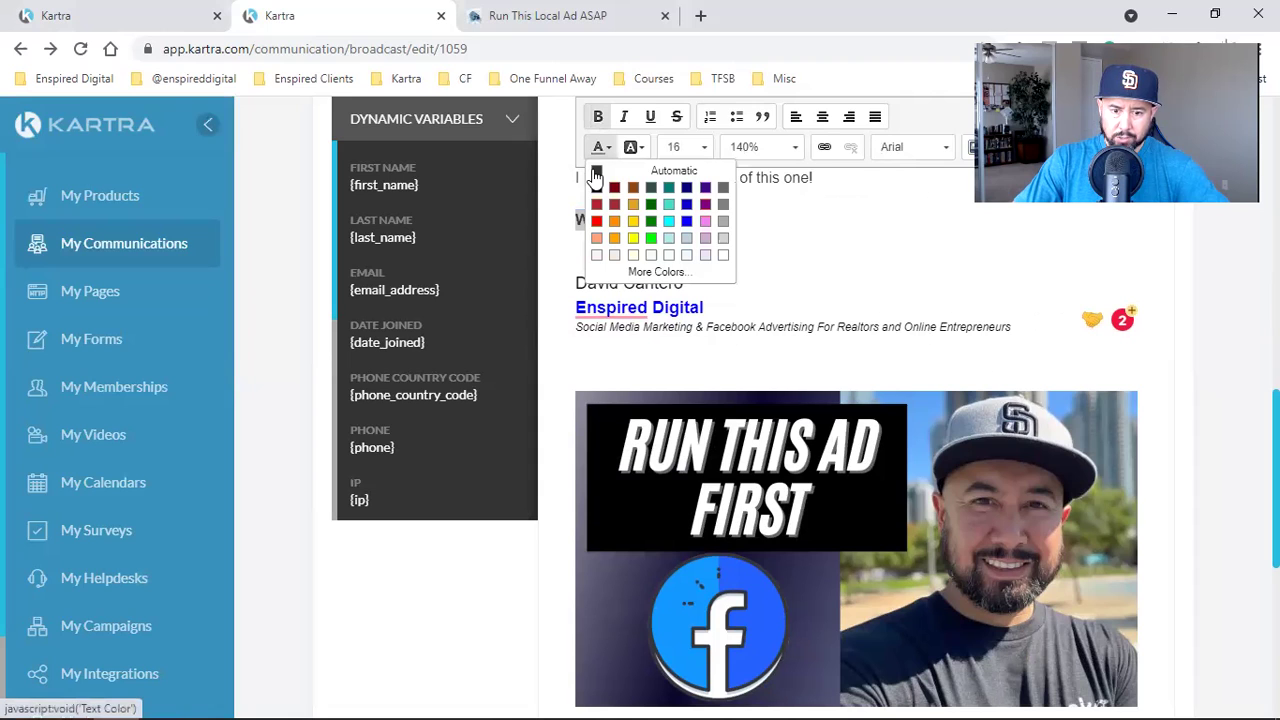
{"action": "left_click", "coordinate": [686, 222]}
{"action": "left_click_drag", "start_coordinate": [673, 210], "coordinate": [575, 216]}
{"action": "left_click", "coordinate": [824, 385]}
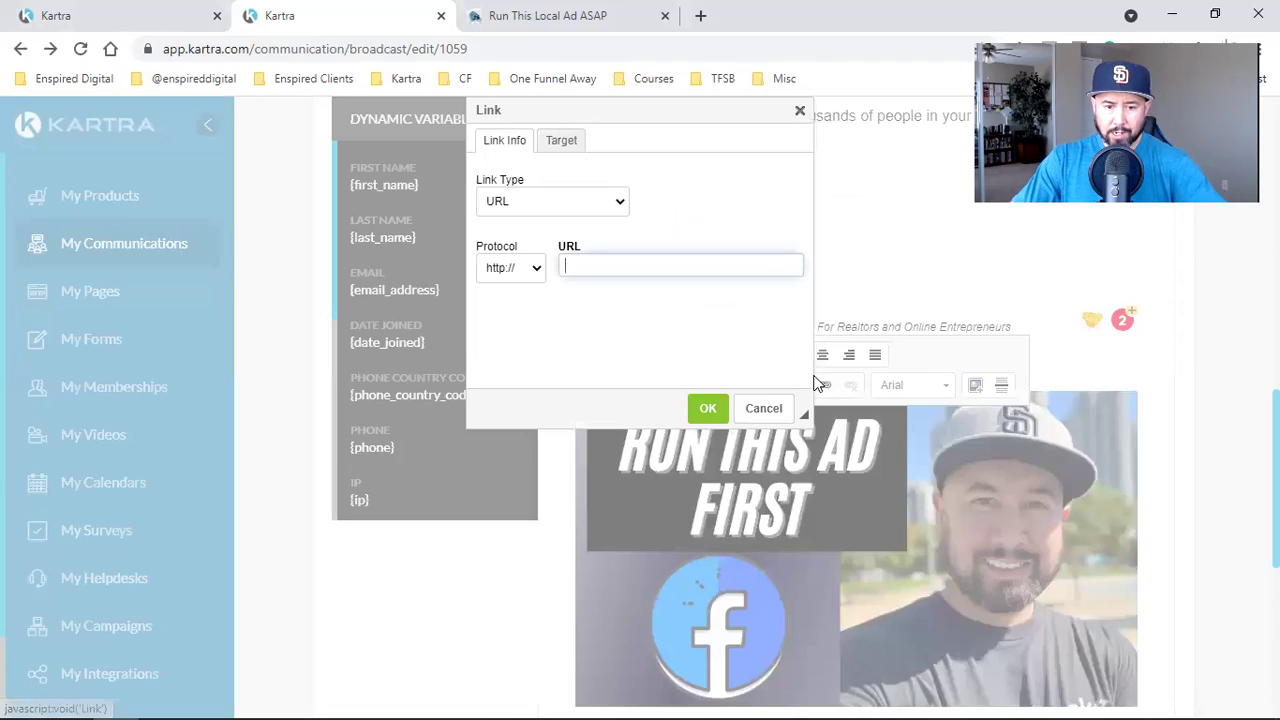
{"action": "key", "text": "ctrl+v"}
{"action": "left_click", "coordinate": [707, 424]}
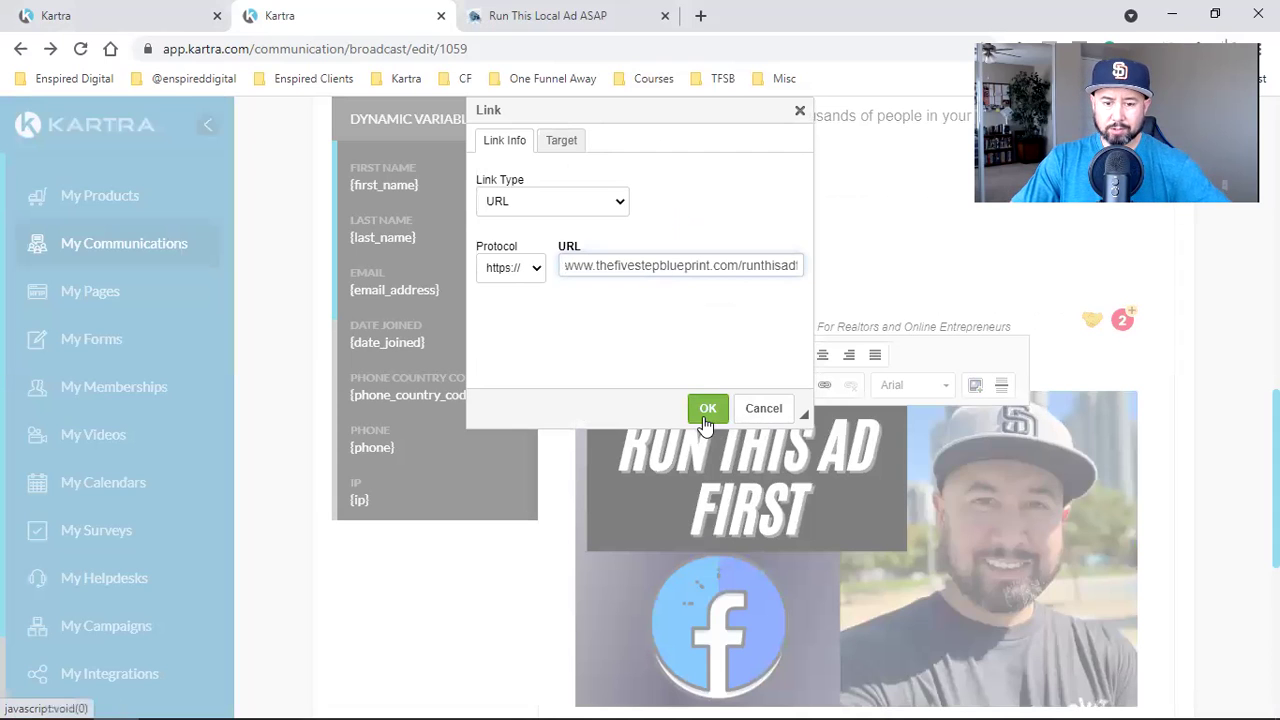
{"action": "left_click", "coordinate": [707, 412]}
{"action": "left_click", "coordinate": [737, 173]}
{"action": "scroll", "coordinate": [836, 436], "scroll_direction": "up", "scroll_amount": 4}
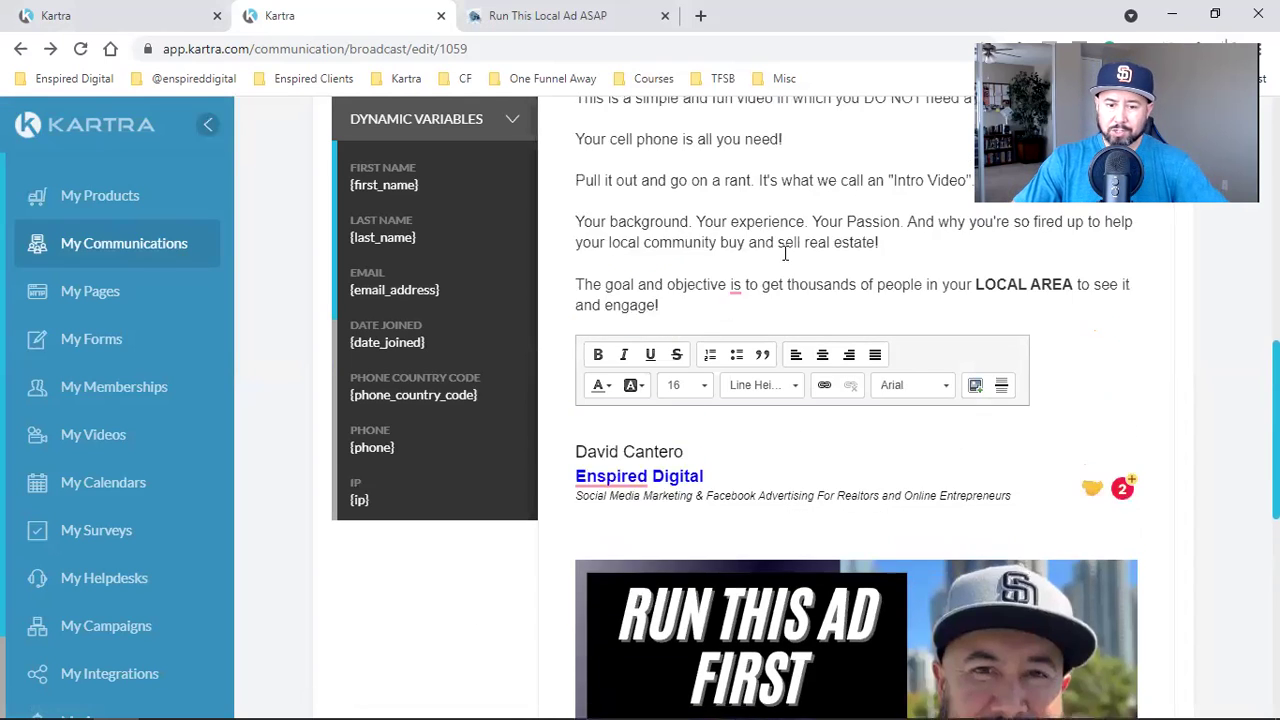
Make the words "DO NOT" in the email body's fancy camera line bold and underlined.
{"action": "scroll", "coordinate": [836, 436], "scroll_direction": "up", "scroll_amount": 3}
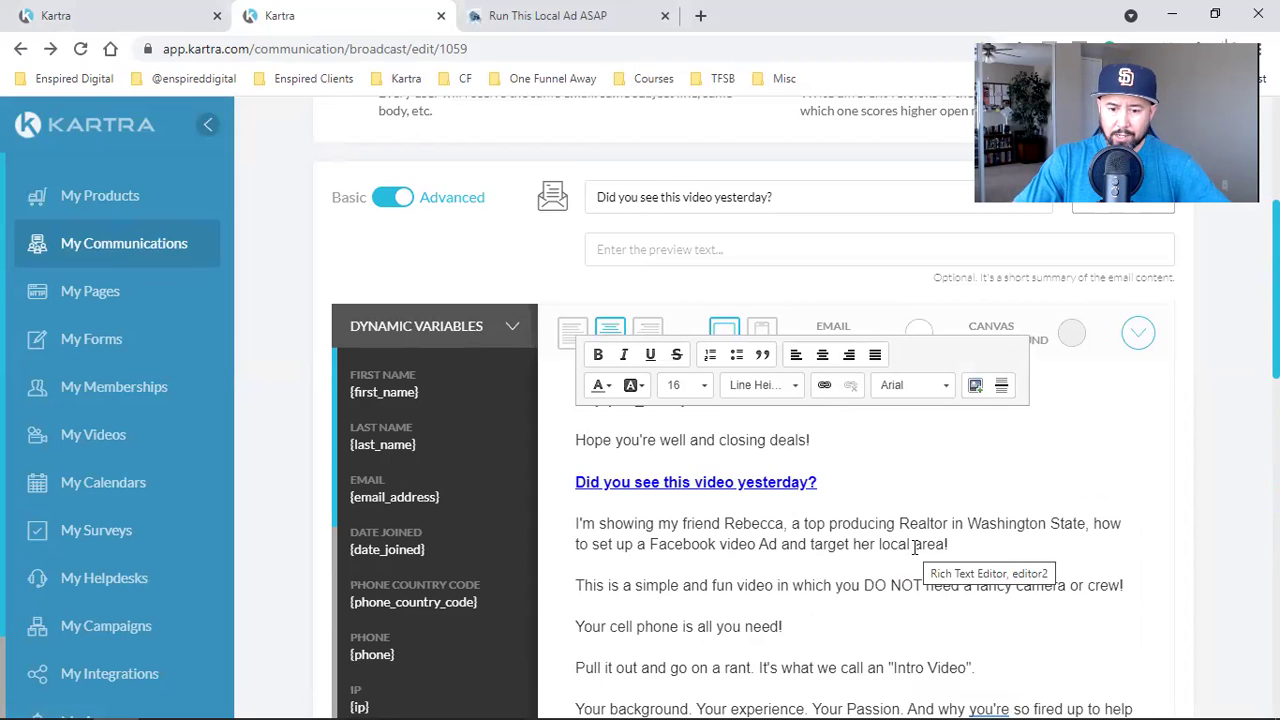
{"action": "scroll", "coordinate": [914, 548], "scroll_direction": "down", "scroll_amount": 1}
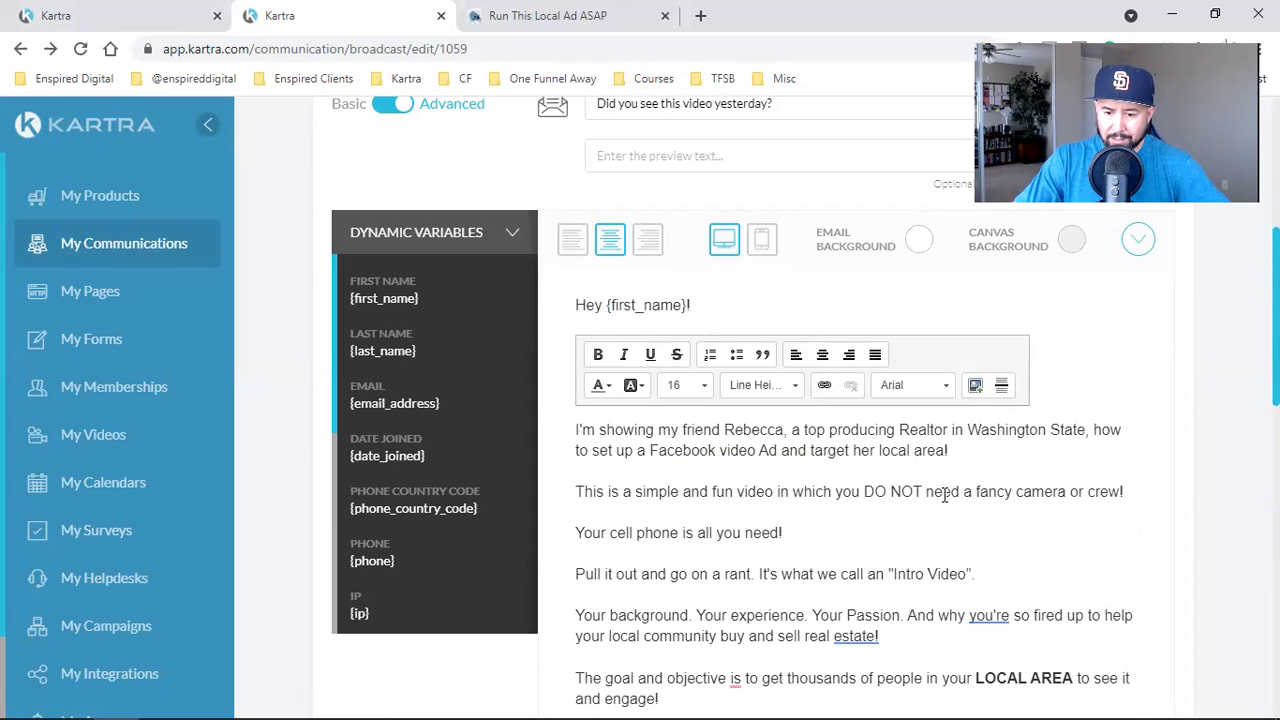
{"action": "left_click_drag", "start_coordinate": [864, 491], "coordinate": [925, 491]}
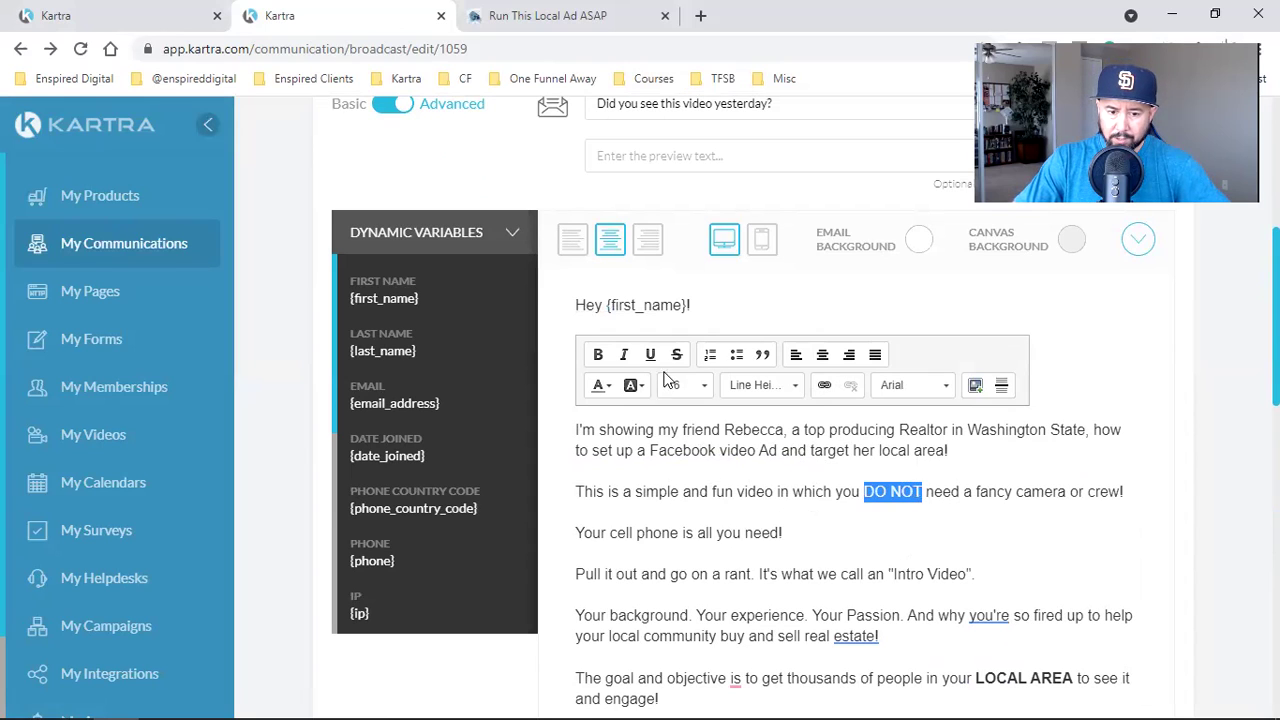
{"action": "left_click", "coordinate": [599, 357]}
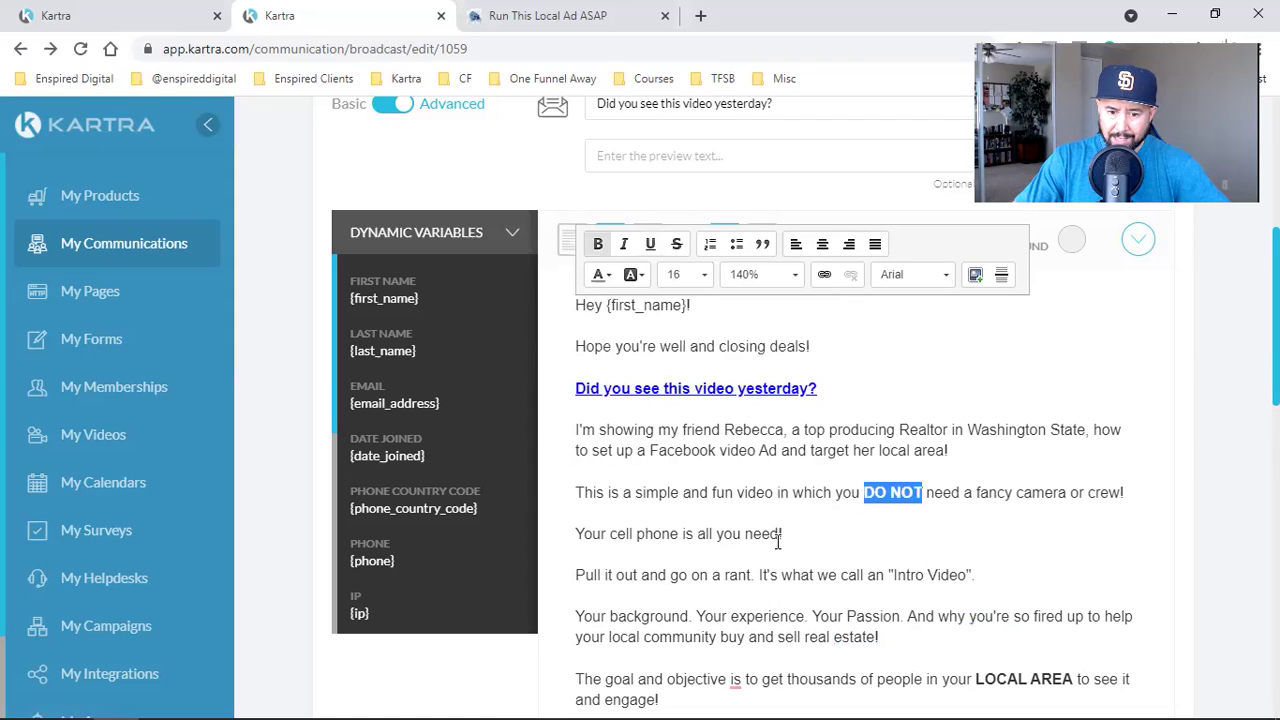
{"action": "left_click", "coordinate": [650, 244]}
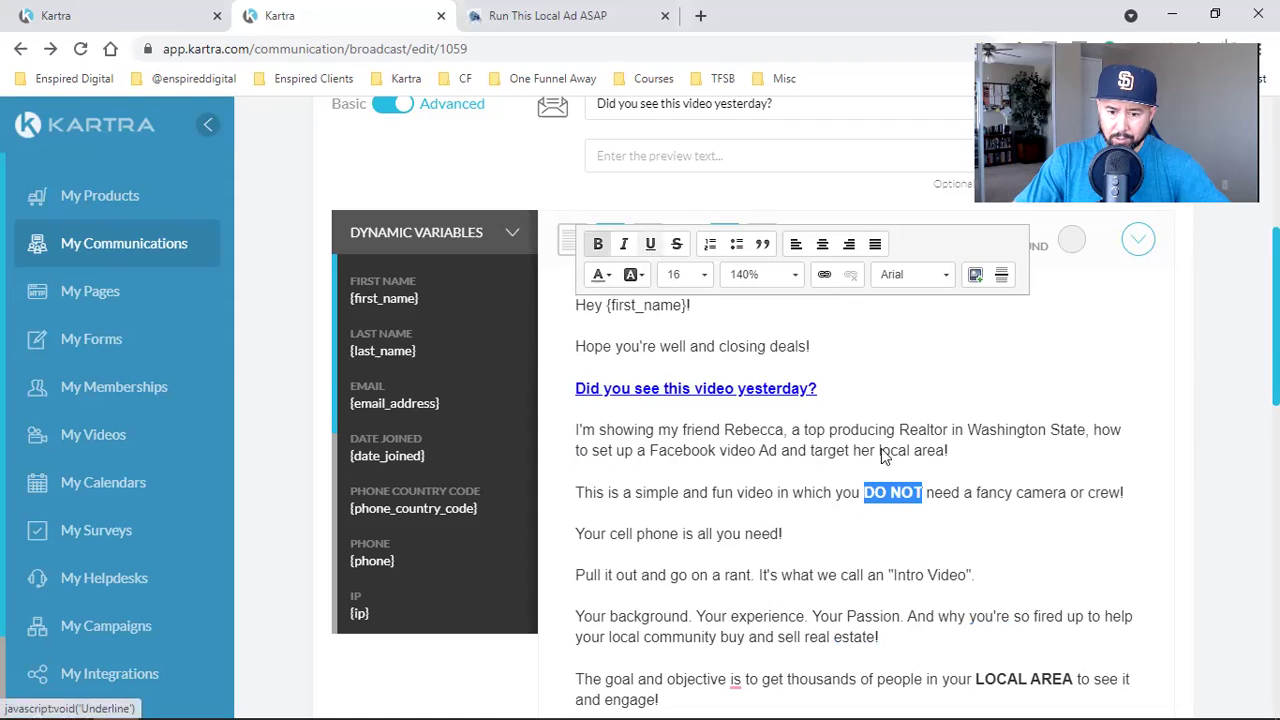
{"action": "left_click", "coordinate": [938, 470]}
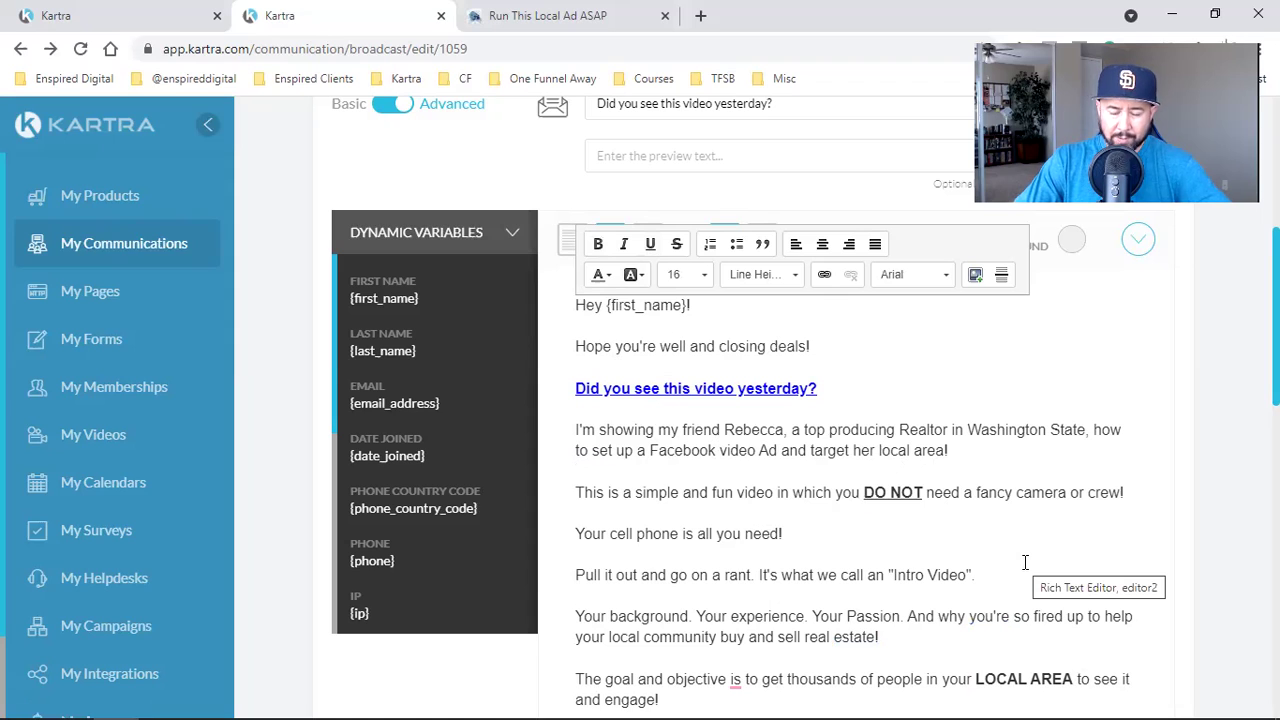
Make the words "Intro Video" in the email body bold and blue.
{"action": "scroll", "coordinate": [1013, 566], "scroll_direction": "down", "scroll_amount": 1}
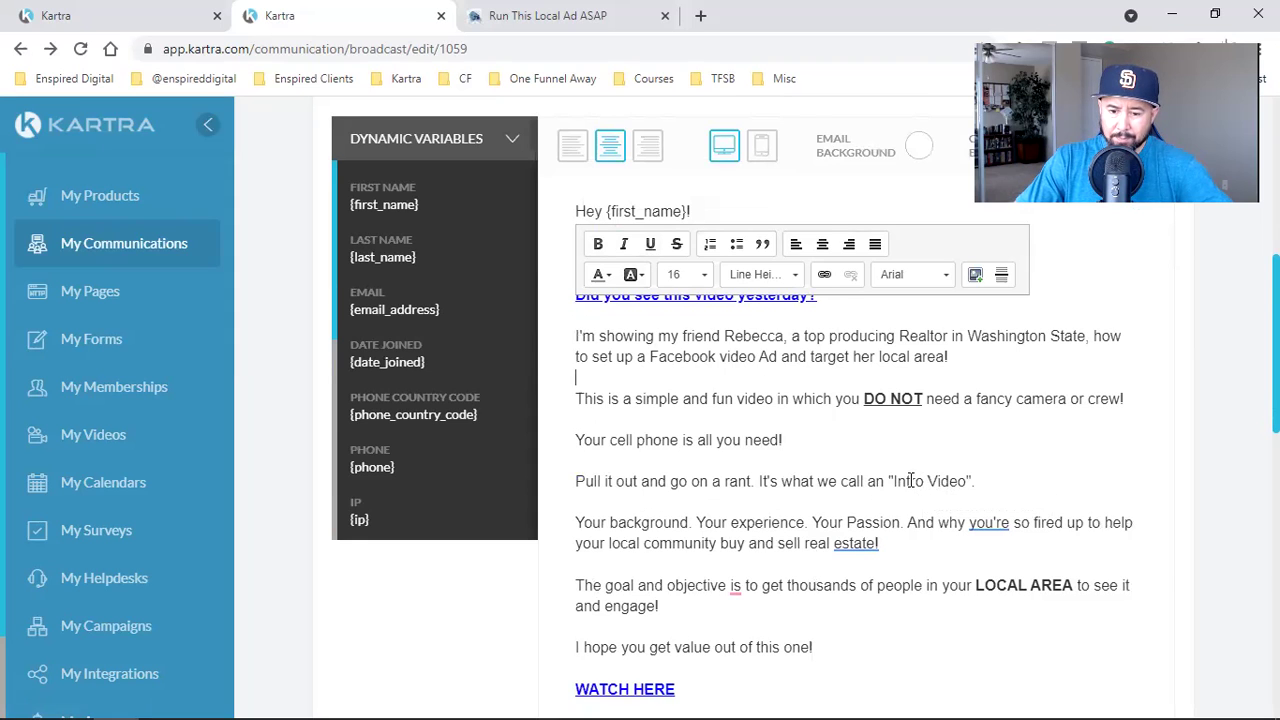
{"action": "scroll", "coordinate": [910, 425], "scroll_direction": "down", "scroll_amount": 2}
{"action": "scroll", "coordinate": [906, 416], "scroll_direction": "up", "scroll_amount": 1}
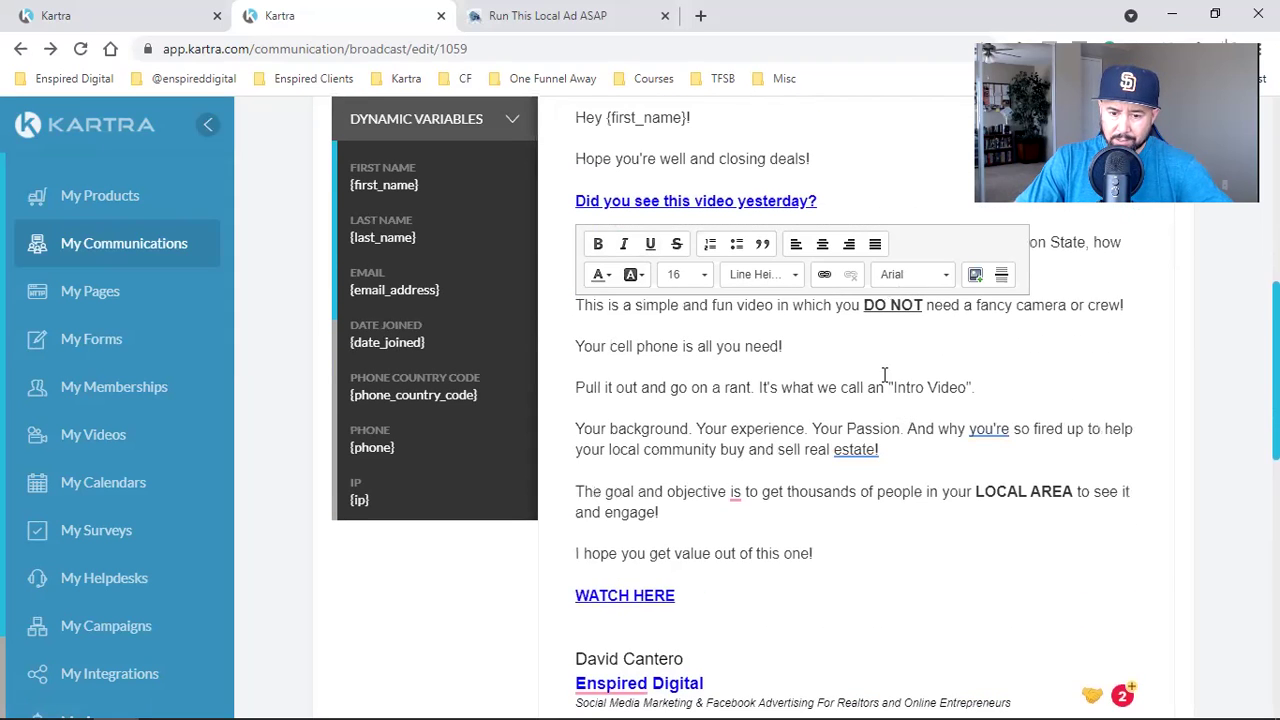
{"action": "left_click_drag", "start_coordinate": [892, 388], "coordinate": [963, 390]}
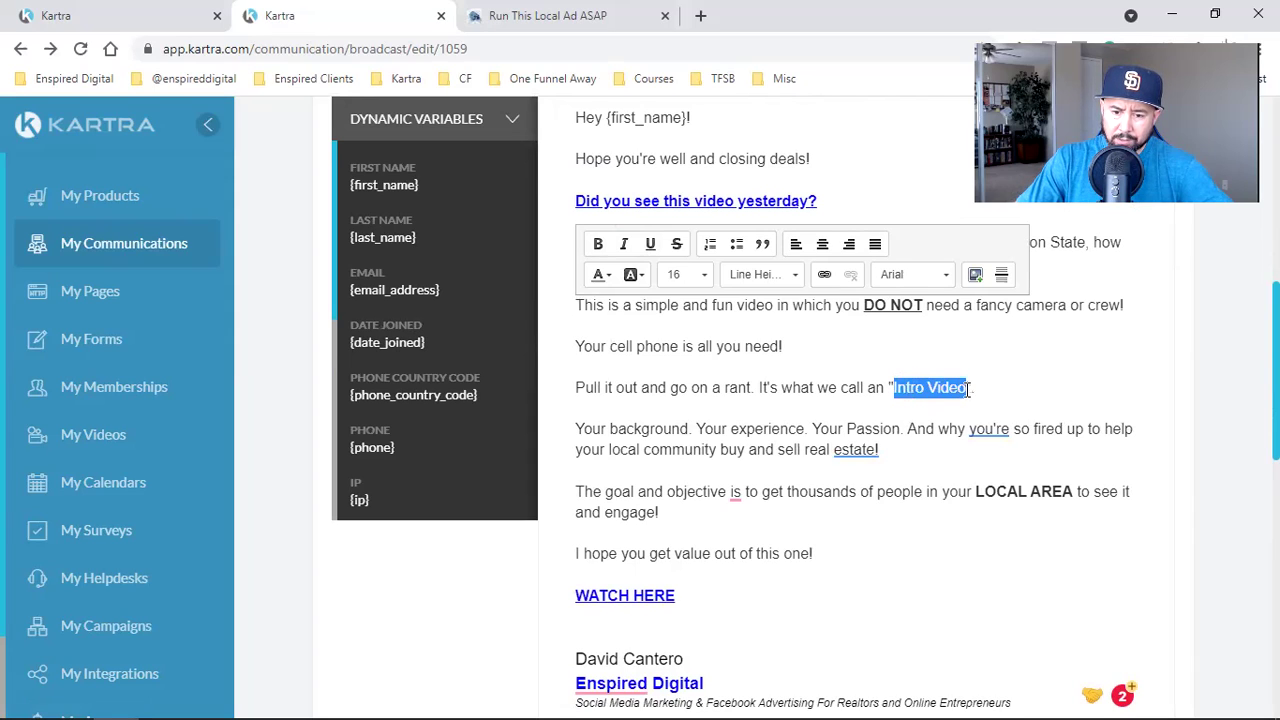
{"action": "left_click", "coordinate": [598, 246]}
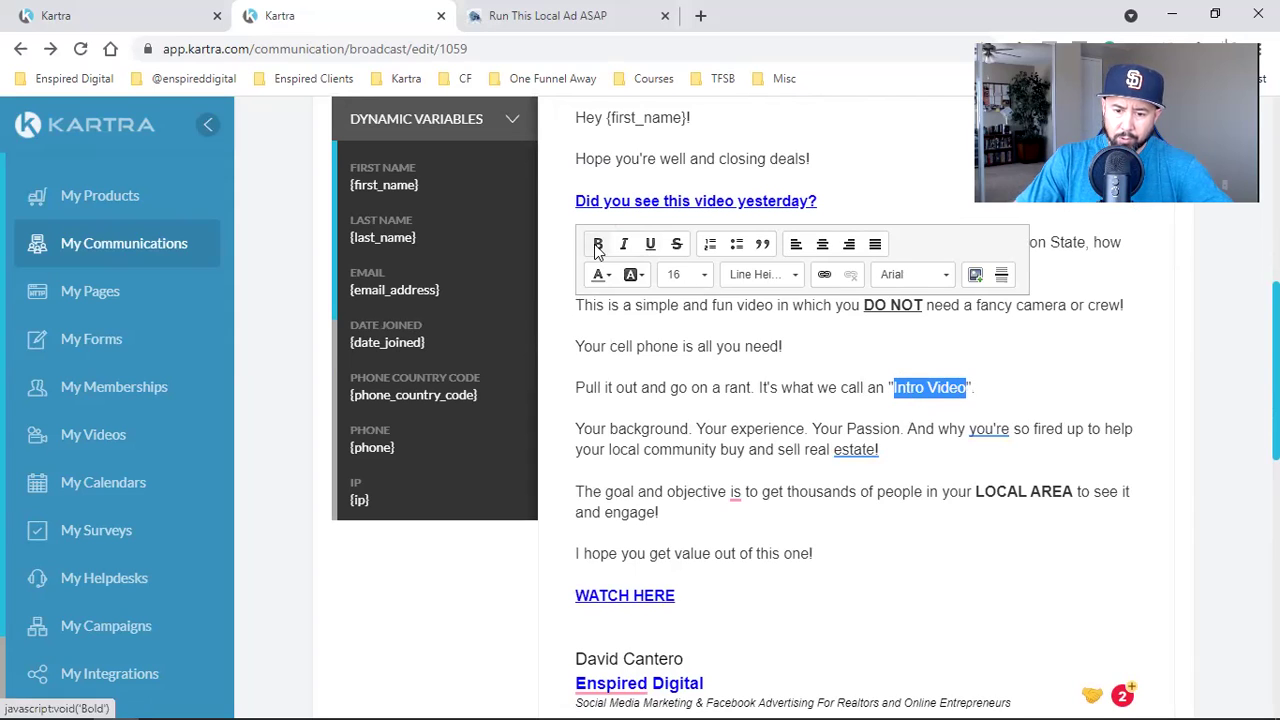
{"action": "left_click", "coordinate": [600, 148]}
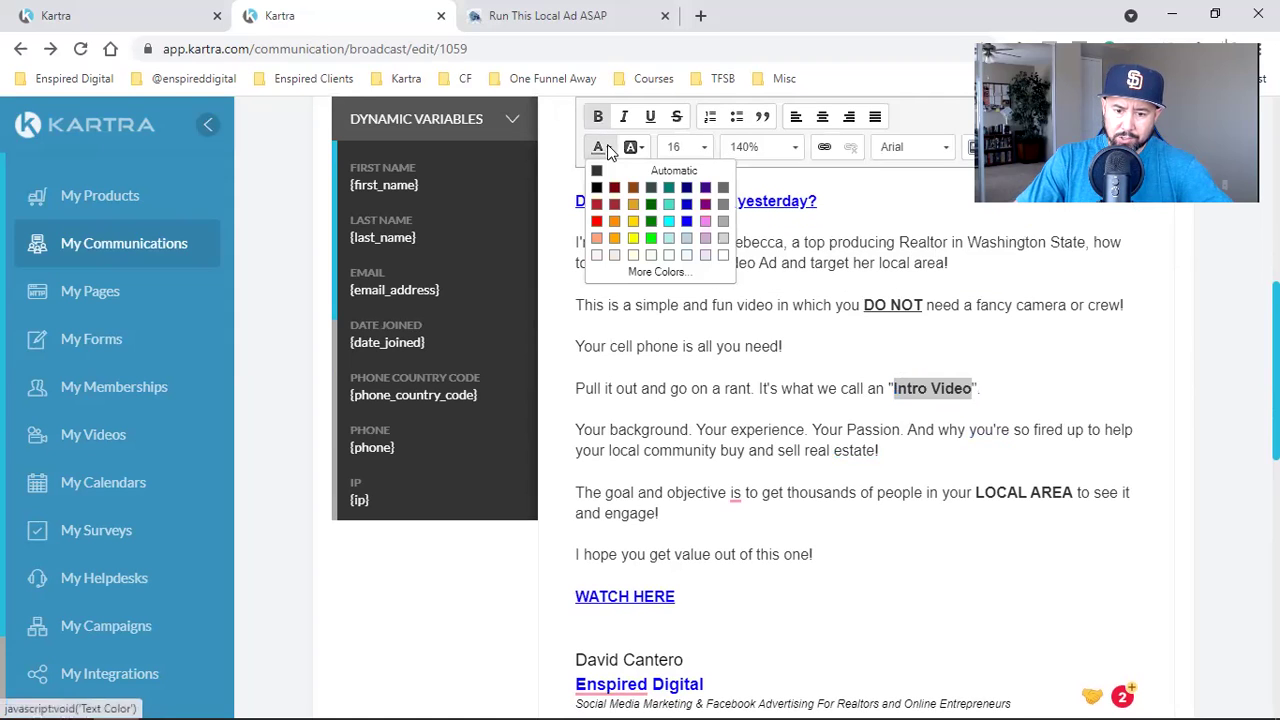
{"action": "left_click", "coordinate": [686, 234]}
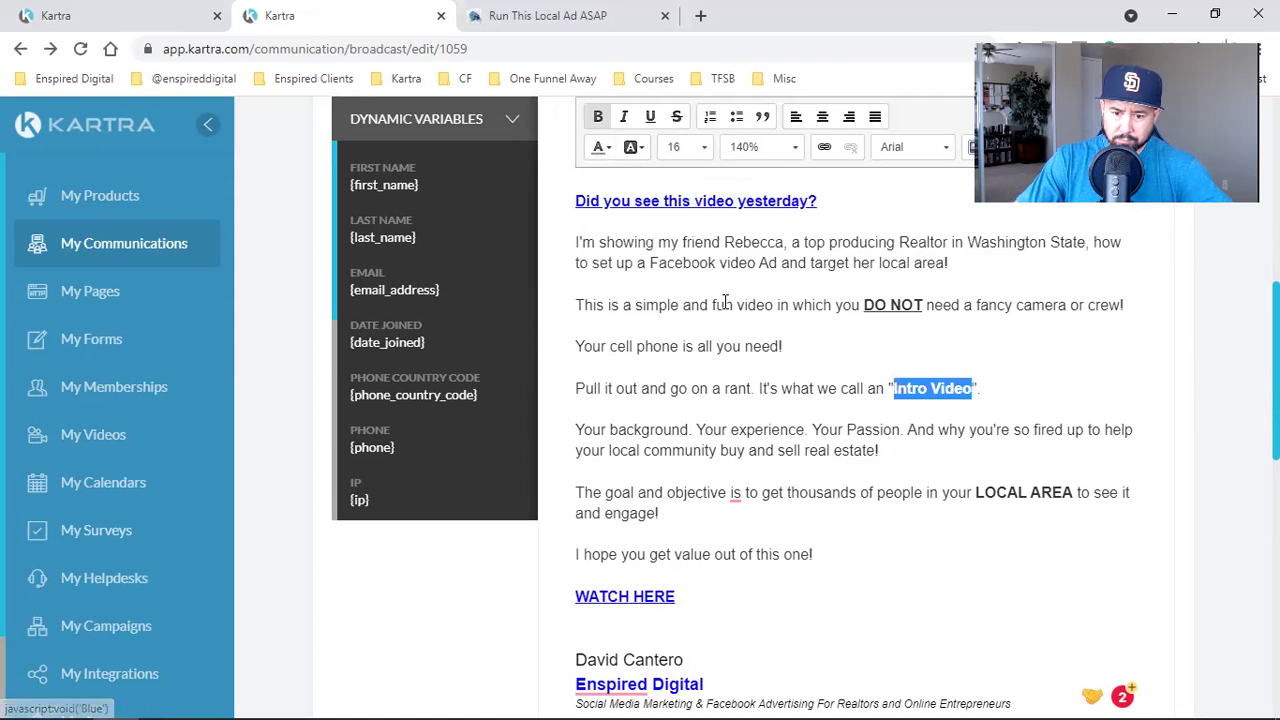
{"action": "left_click", "coordinate": [824, 148]}
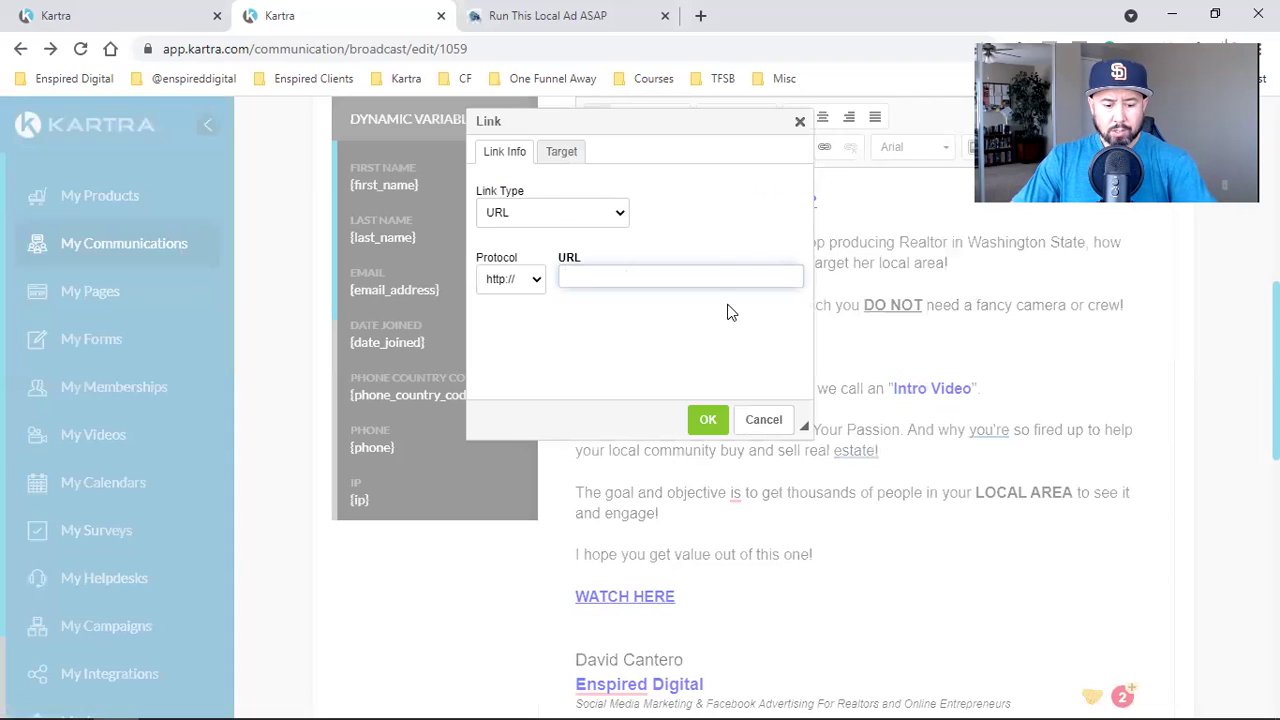
{"action": "key", "text": "ctrl+v"}
{"action": "left_click", "coordinate": [705, 418]}
{"action": "scroll", "coordinate": [730, 400], "scroll_direction": "up", "scroll_amount": 2}
{"action": "scroll", "coordinate": [737, 390], "scroll_direction": "down", "scroll_amount": 2}
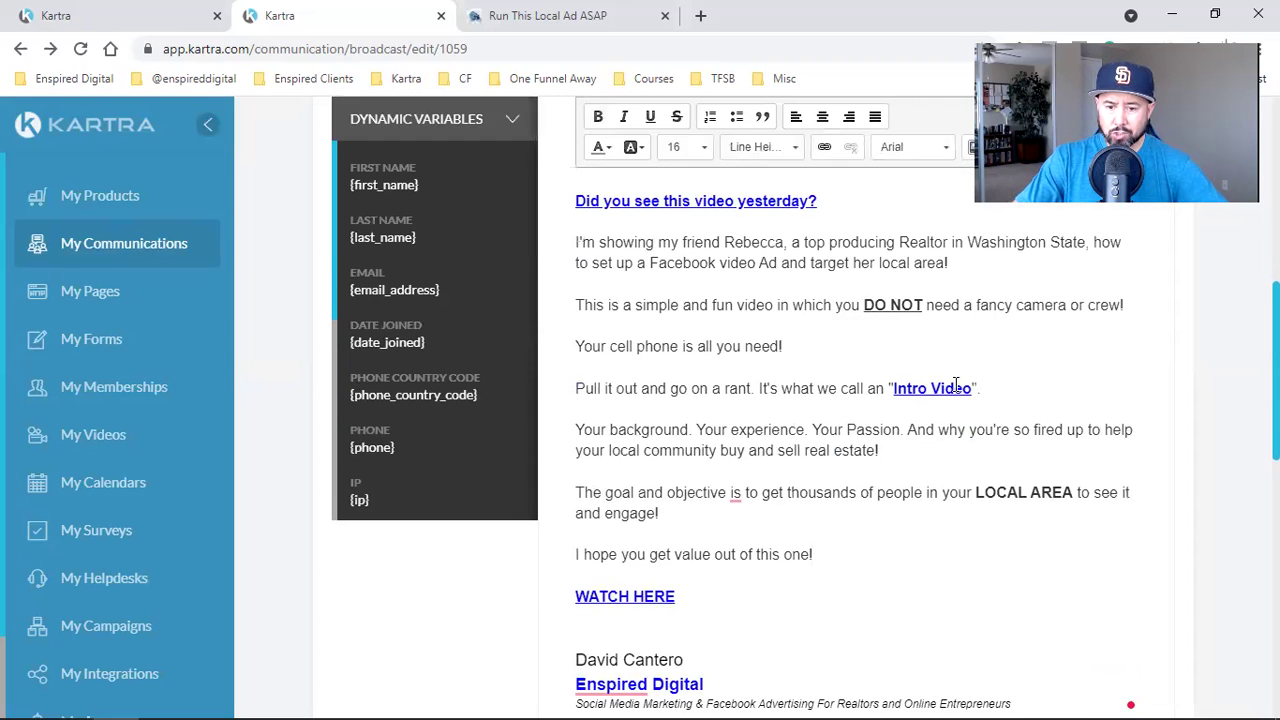
Review the finished email, save the message, and continue past the automations stage without adding an automation.
{"action": "scroll", "coordinate": [771, 409], "scroll_direction": "down", "scroll_amount": 4}
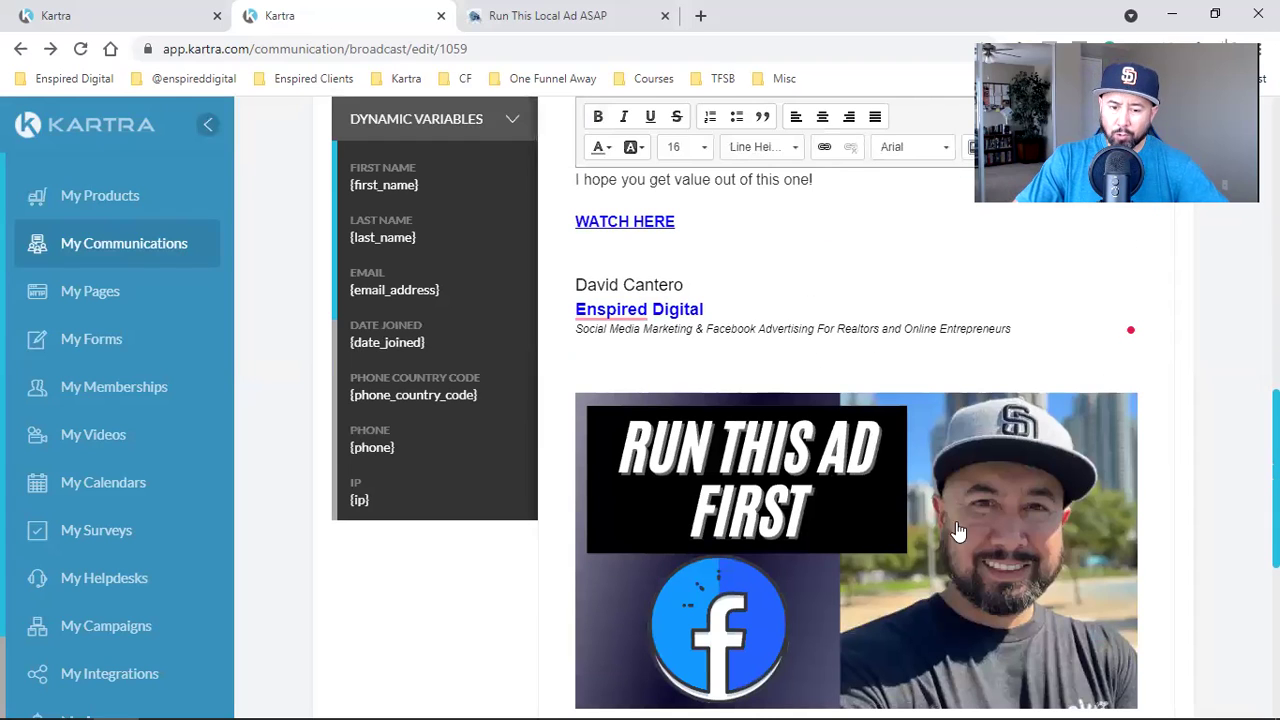
{"action": "scroll", "coordinate": [901, 570], "scroll_direction": "up", "scroll_amount": 2}
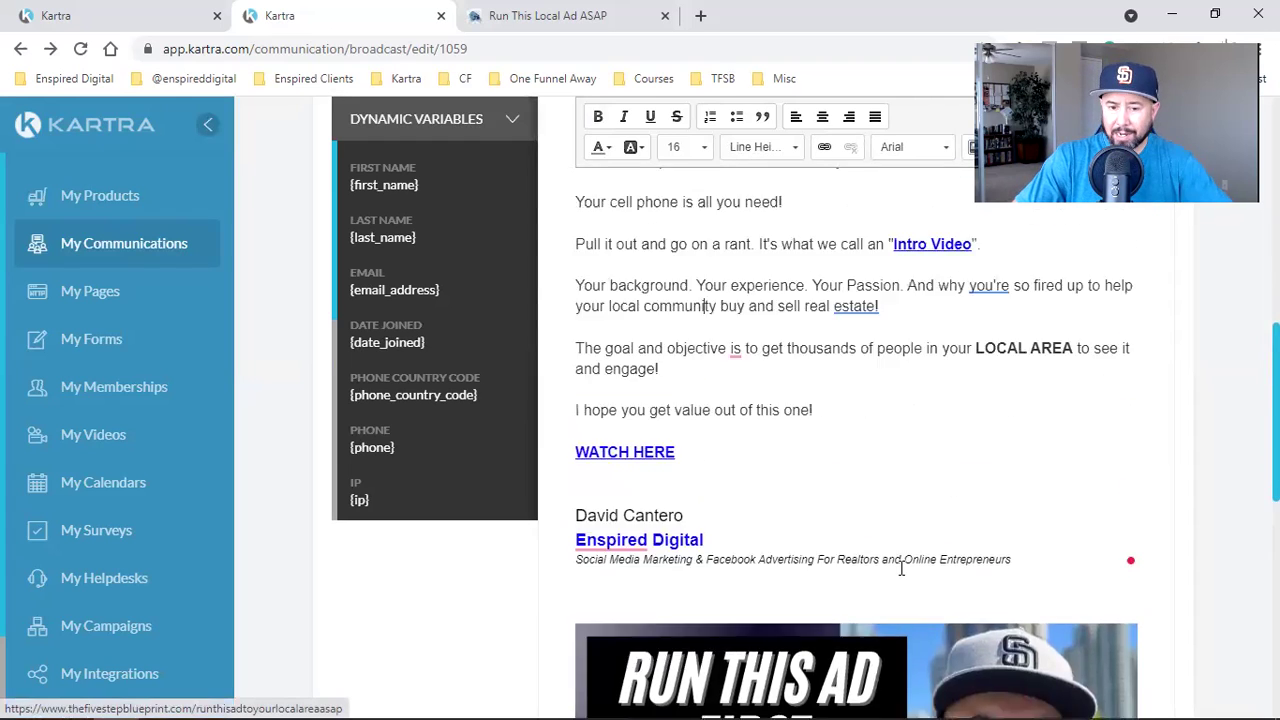
{"action": "scroll", "coordinate": [901, 568], "scroll_direction": "up", "scroll_amount": 1}
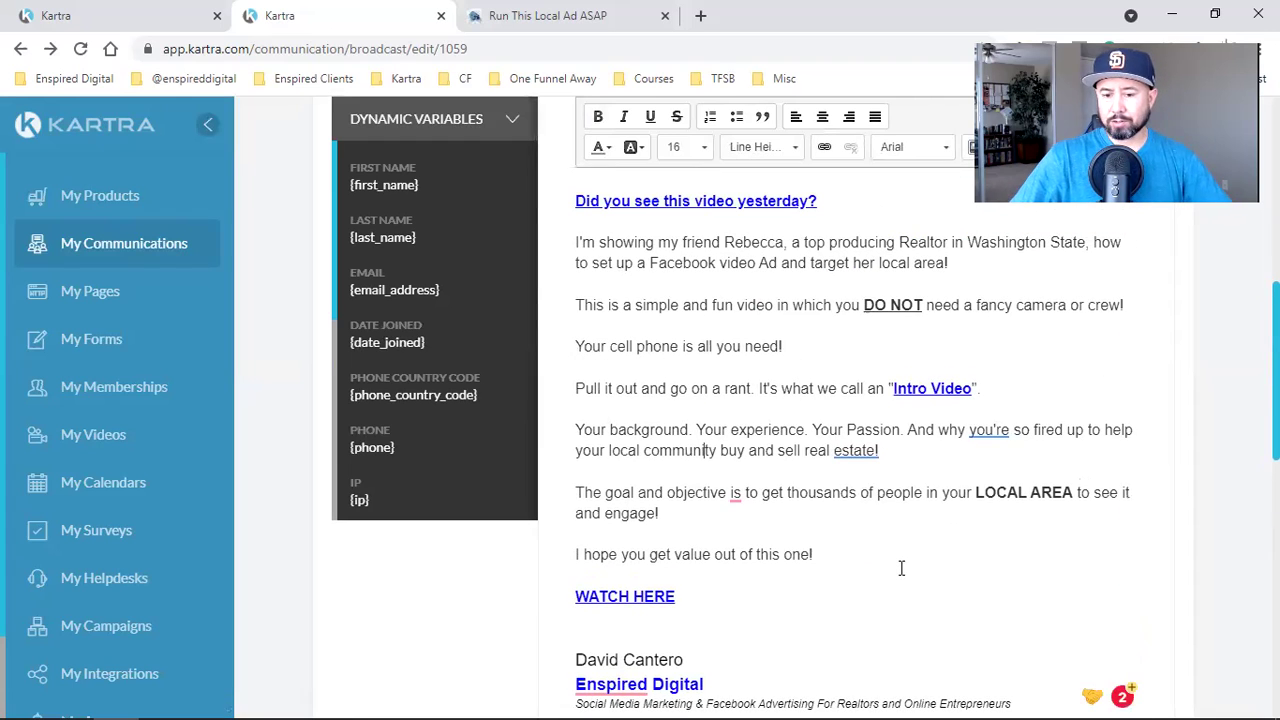
{"action": "scroll", "coordinate": [901, 568], "scroll_direction": "up", "scroll_amount": 4}
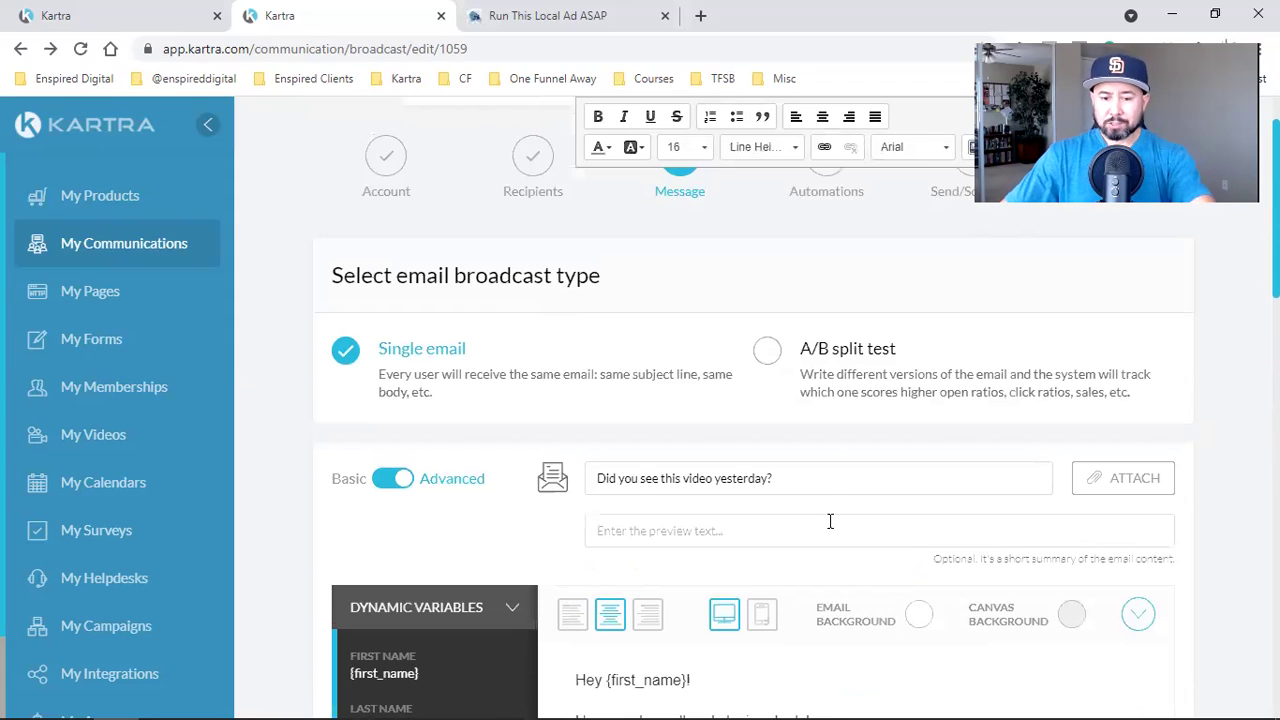
{"action": "scroll", "coordinate": [830, 481], "scroll_direction": "down", "scroll_amount": 10}
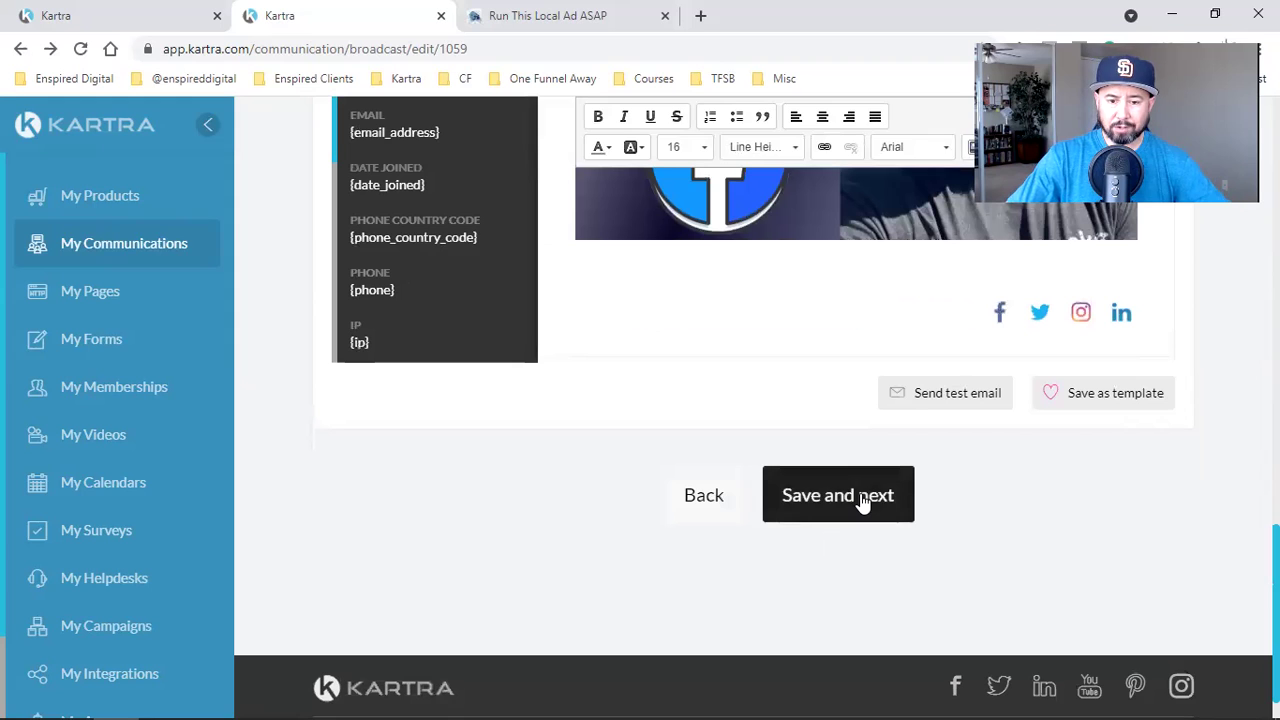
{"action": "left_click", "coordinate": [860, 497]}
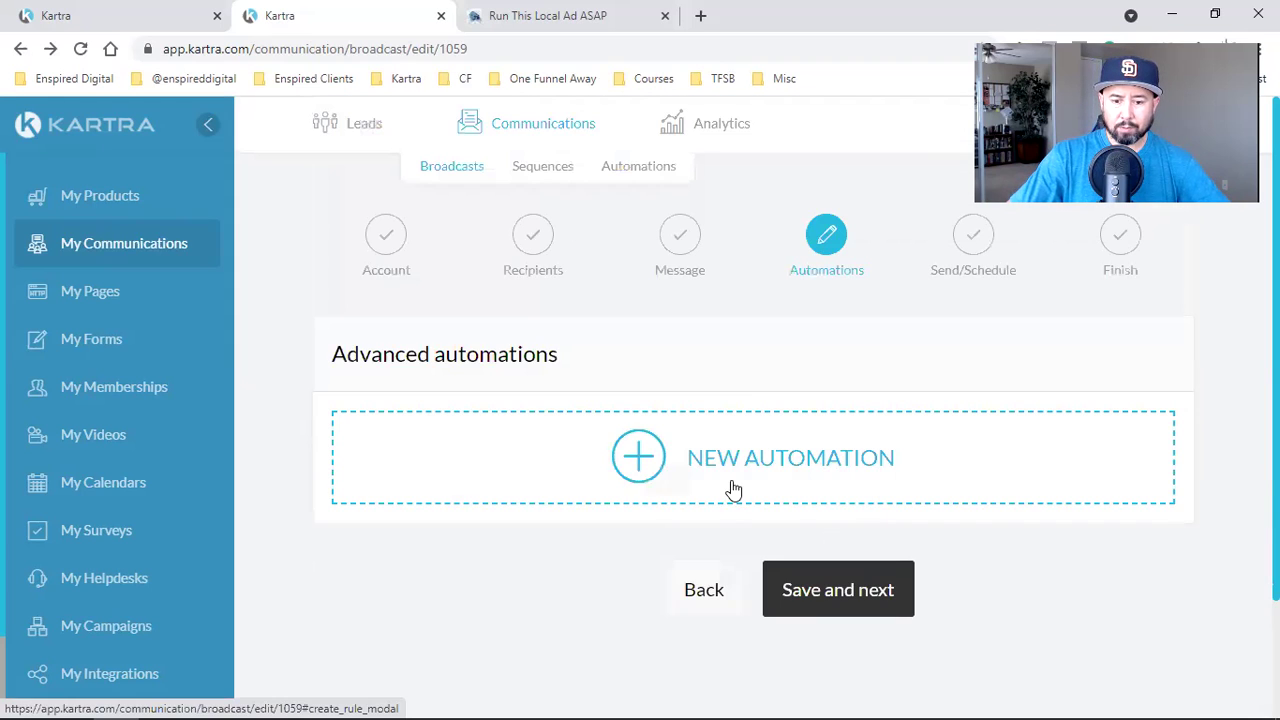
{"action": "left_click", "coordinate": [840, 594]}
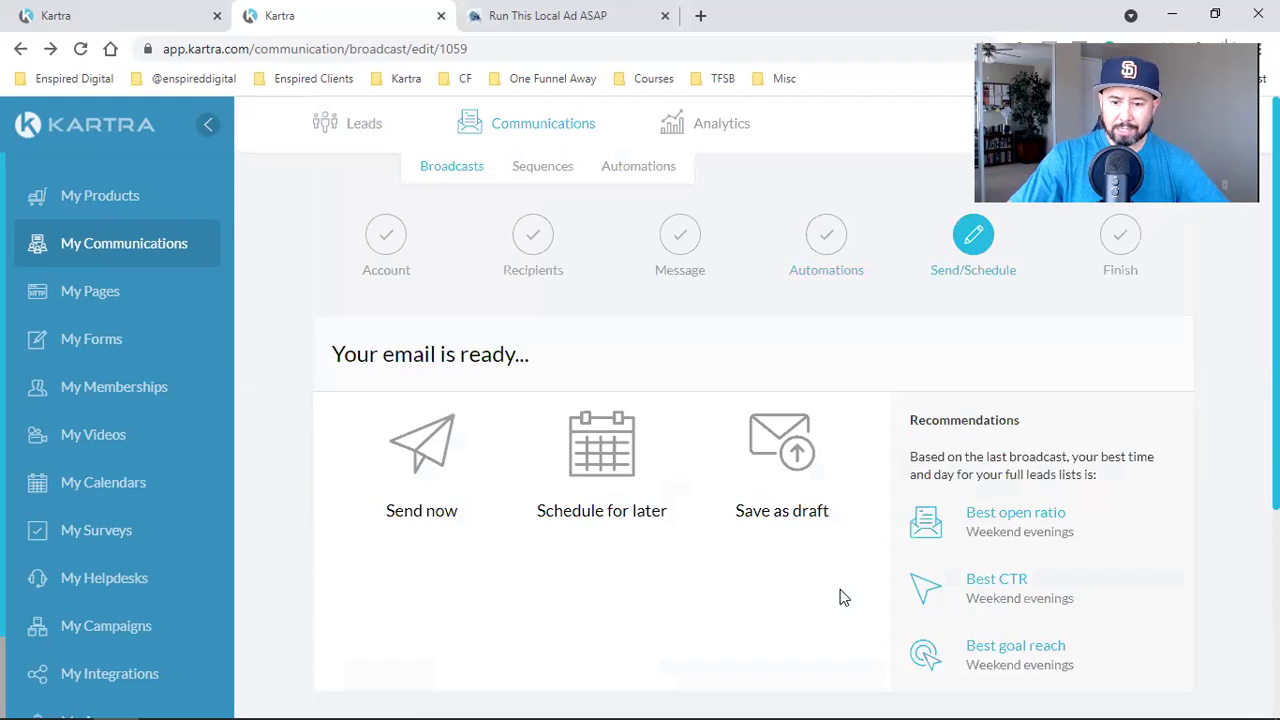
Choose to send the broadcast now, save, and confirm the sending.
{"action": "scroll", "coordinate": [390, 371], "scroll_direction": "down", "scroll_amount": 1}
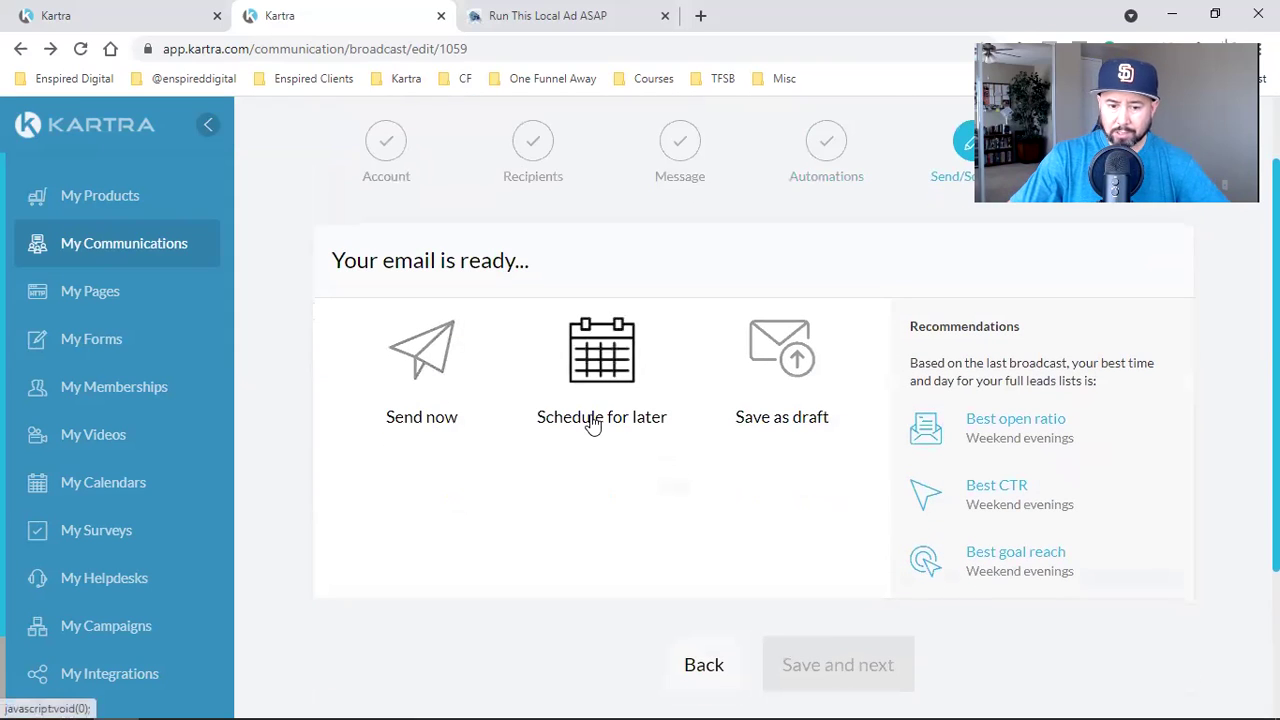
{"action": "left_click", "coordinate": [423, 375]}
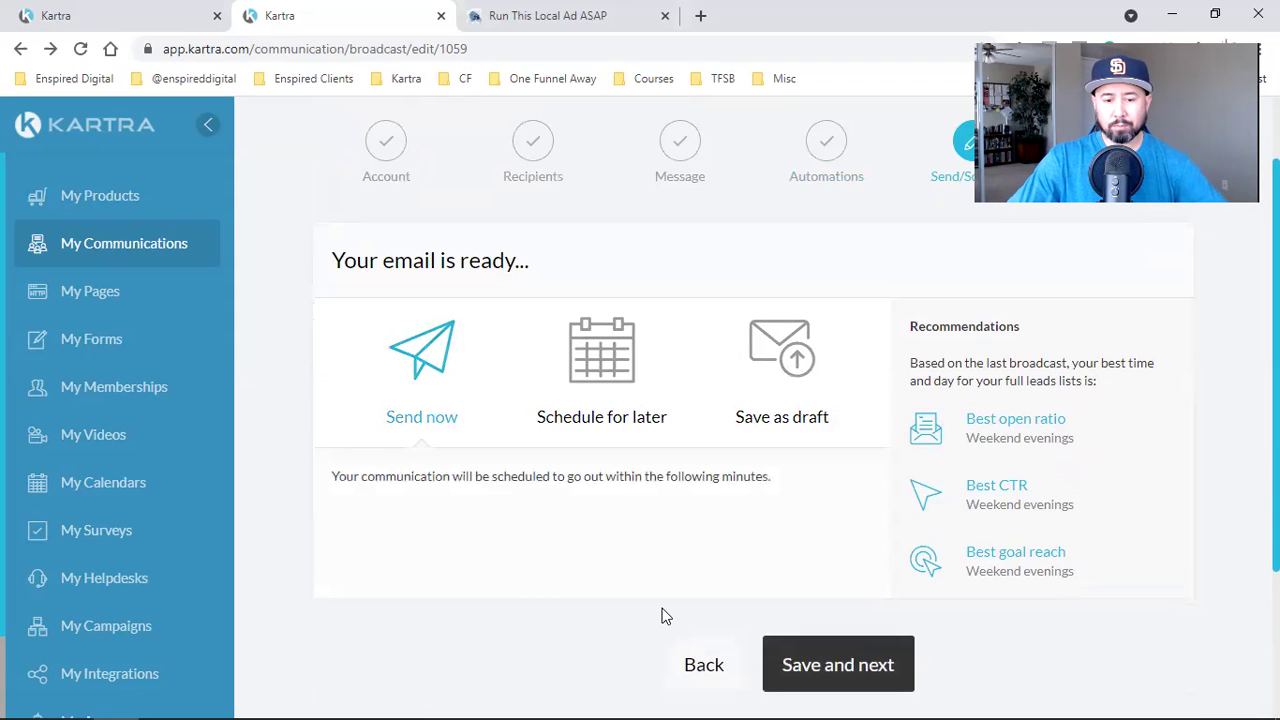
{"action": "scroll", "coordinate": [760, 563], "scroll_direction": "down", "scroll_amount": 1}
{"action": "left_click", "coordinate": [803, 566]}
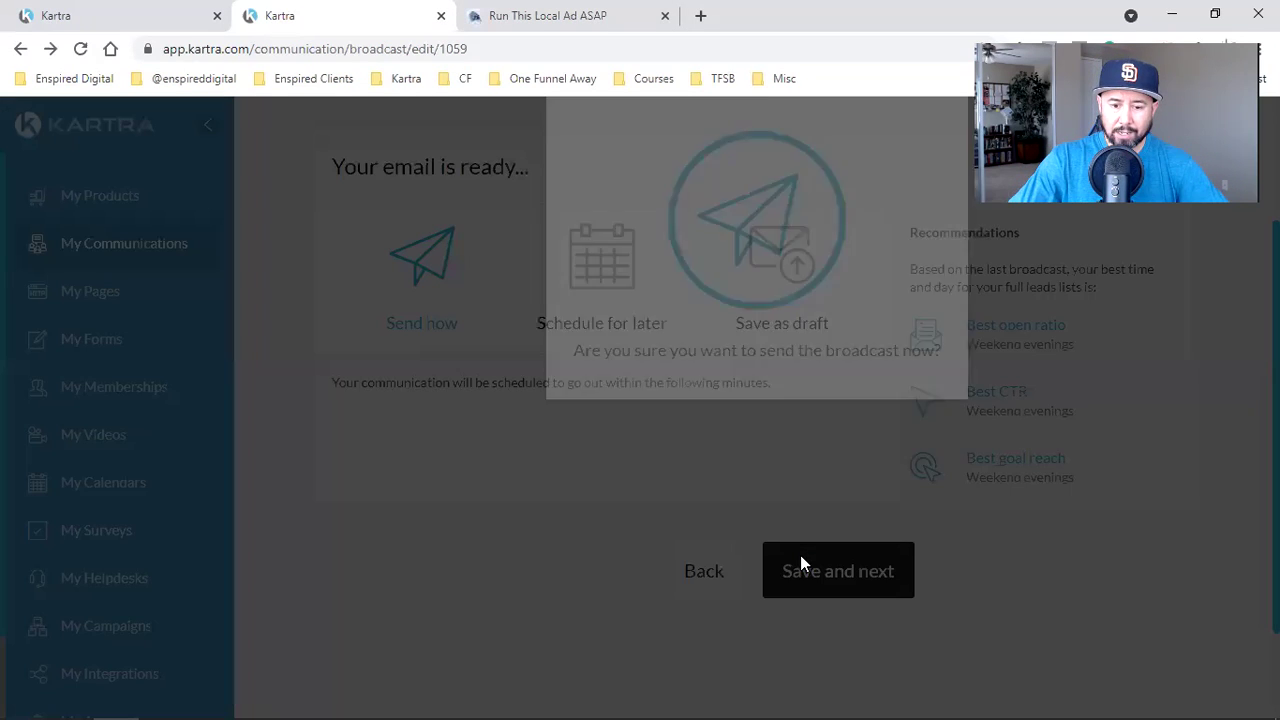
{"action": "left_click", "coordinate": [945, 171]}
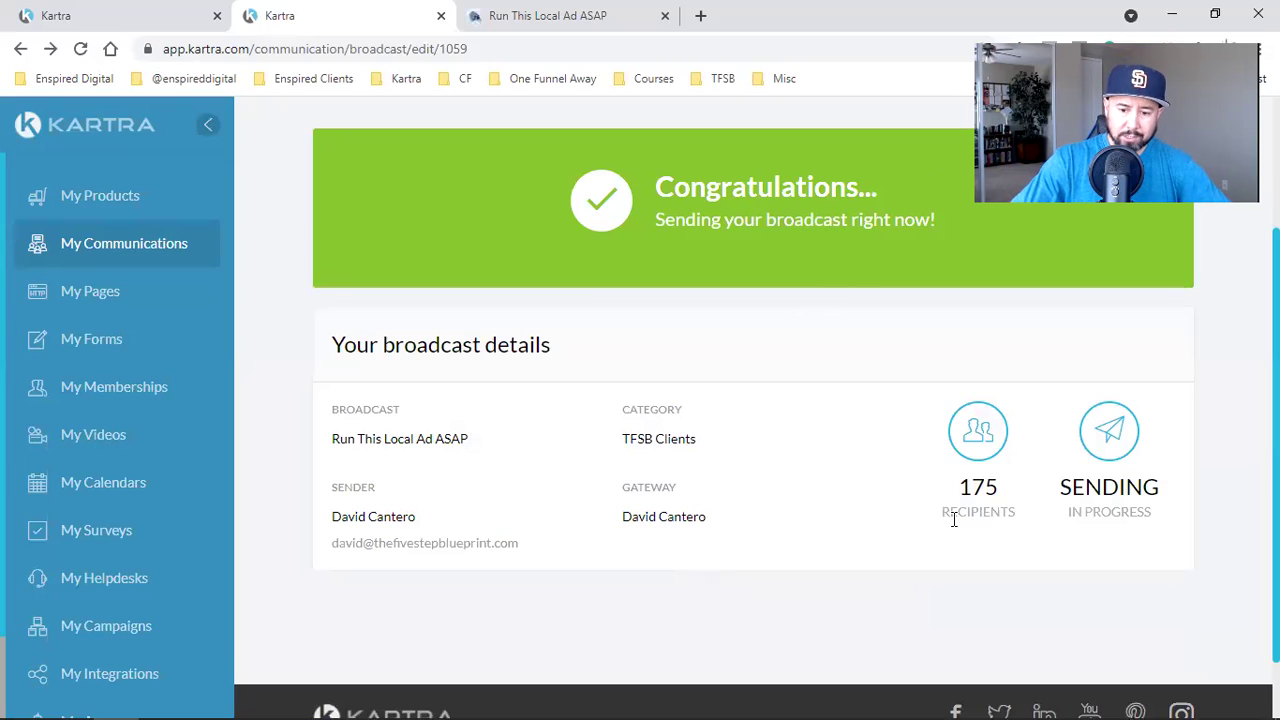
{"action": "double_click", "coordinate": [977, 486]}
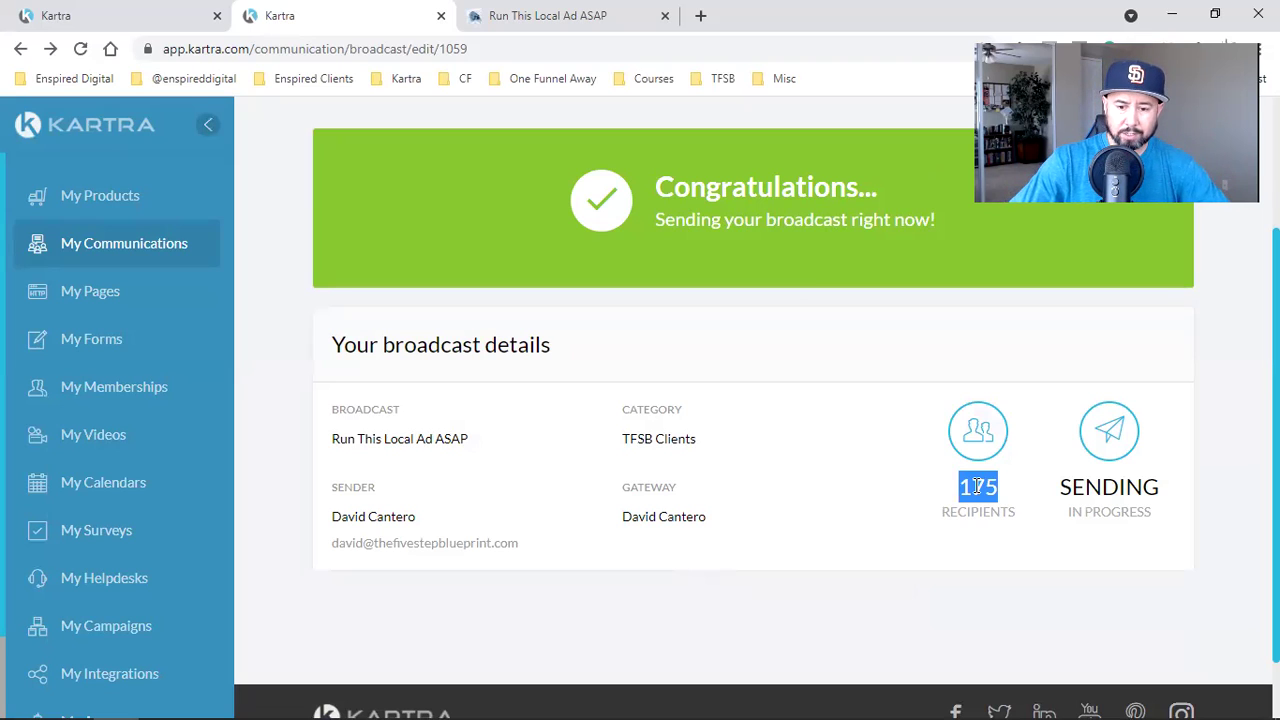
{"action": "left_click", "coordinate": [977, 486]}
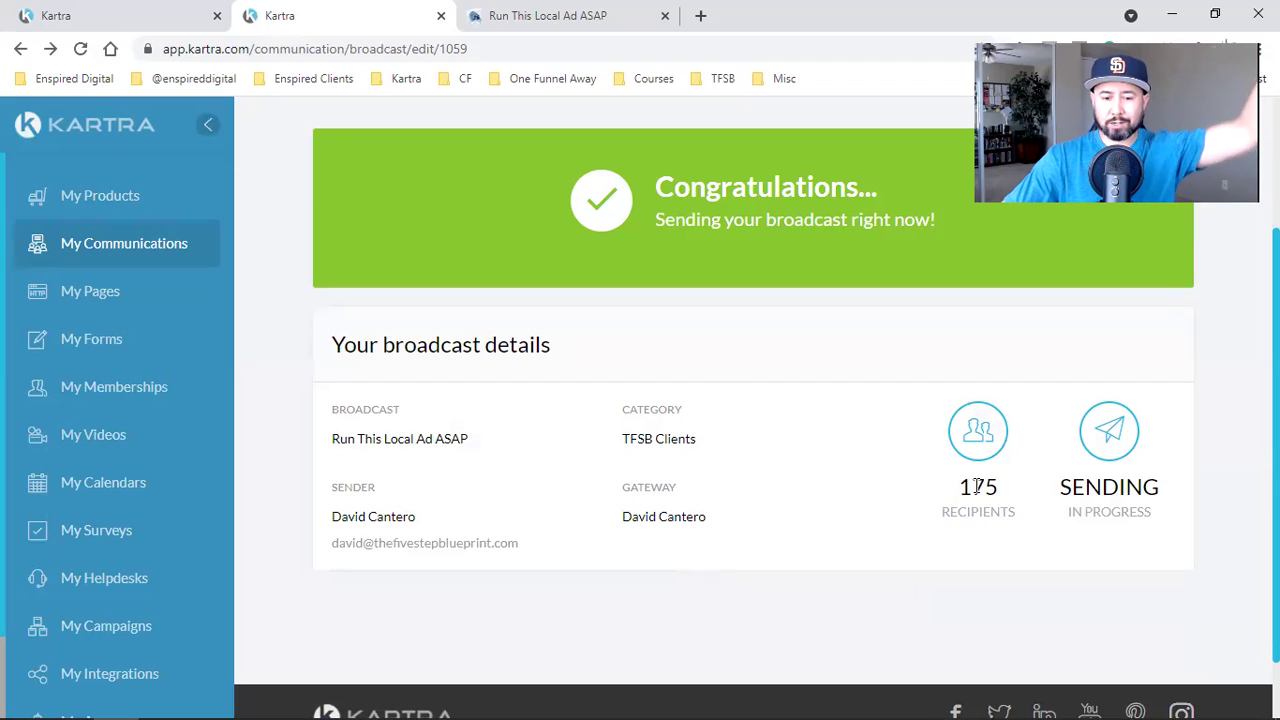
Open the broadcast analytics and filter them to the TFSB Clients category.
{"action": "scroll", "coordinate": [977, 487], "scroll_direction": "up", "scroll_amount": 2}
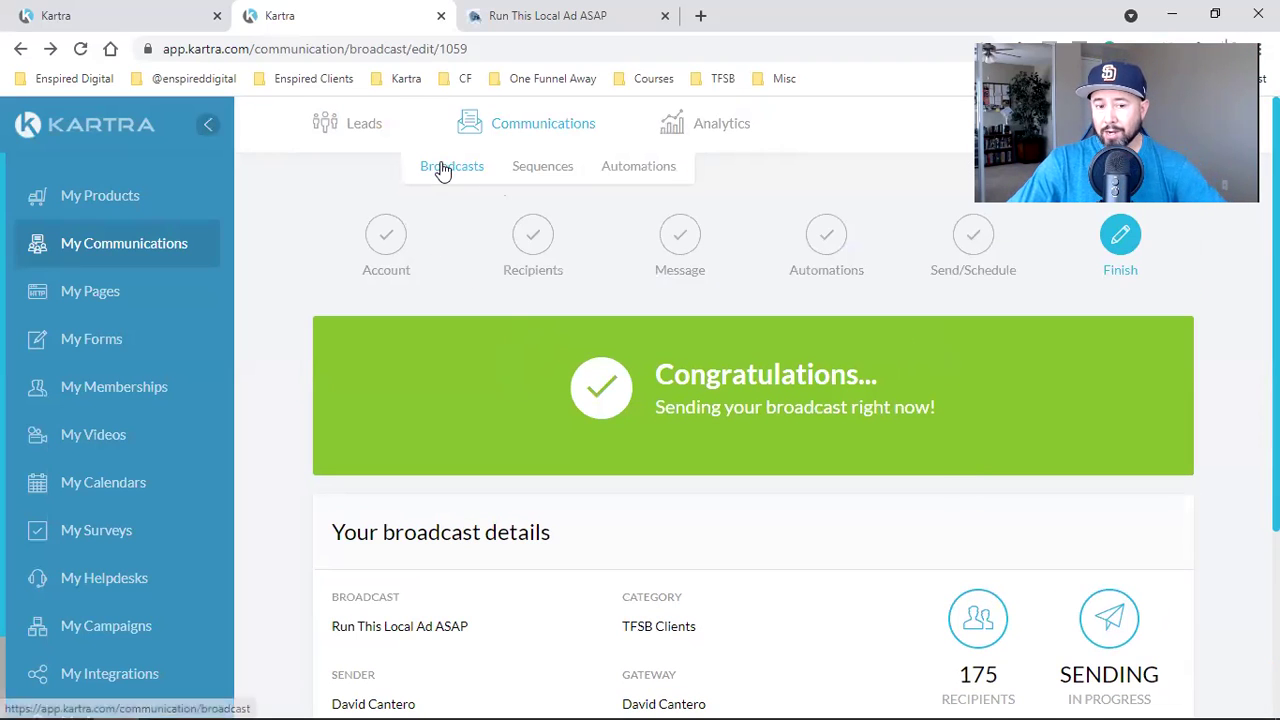
{"action": "mouse_move", "coordinate": [713, 158]}
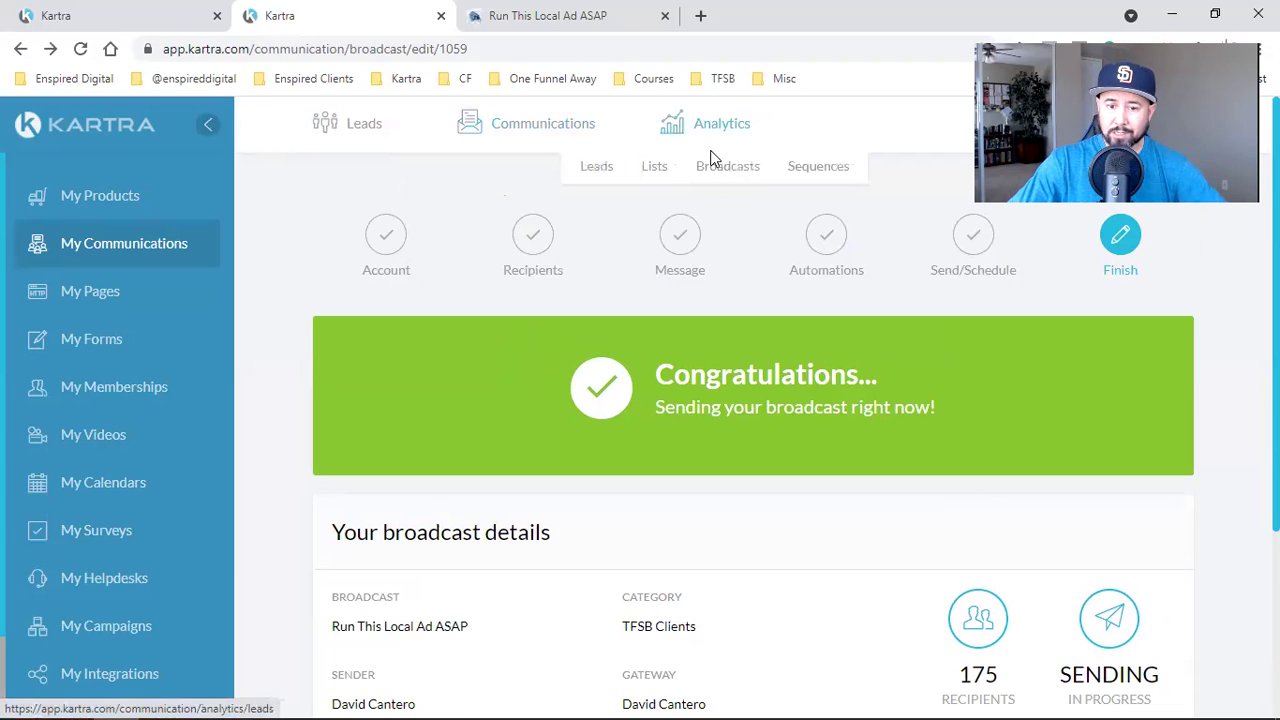
{"action": "left_click", "coordinate": [729, 175]}
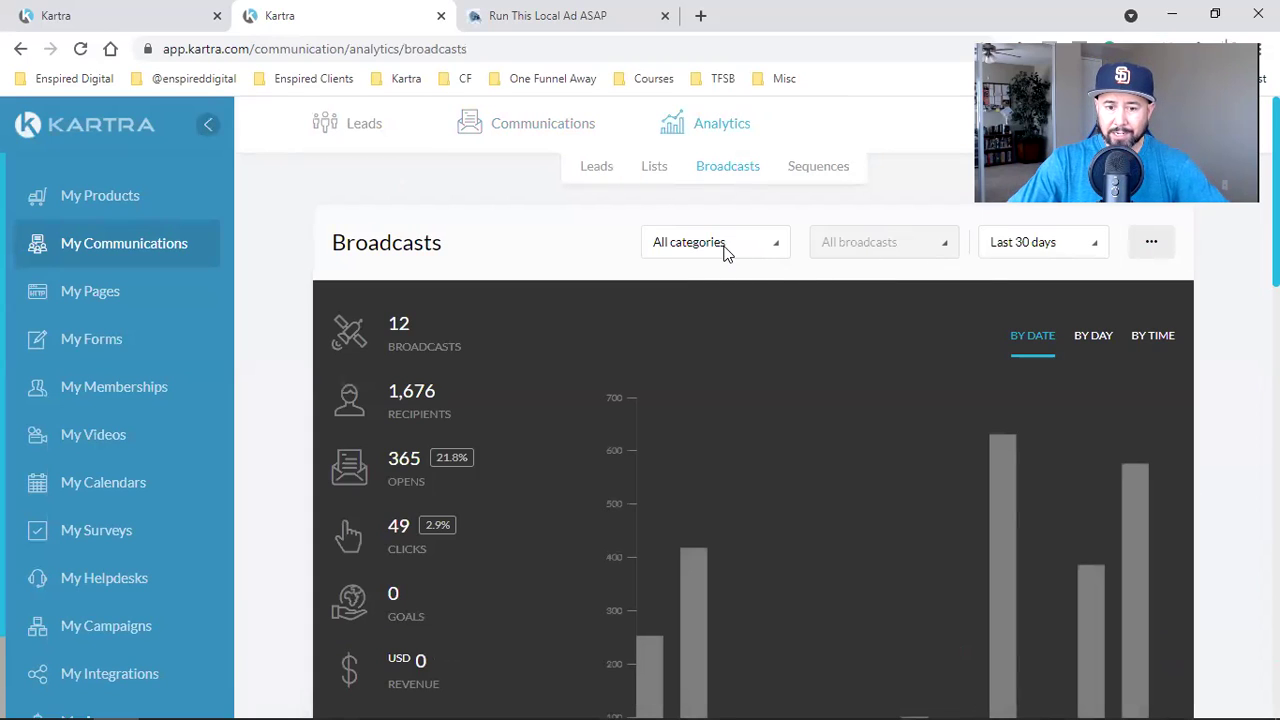
{"action": "left_click", "coordinate": [725, 252]}
{"action": "scroll", "coordinate": [695, 410], "scroll_direction": "down", "scroll_amount": 3}
{"action": "scroll", "coordinate": [697, 405], "scroll_direction": "up", "scroll_amount": 3}
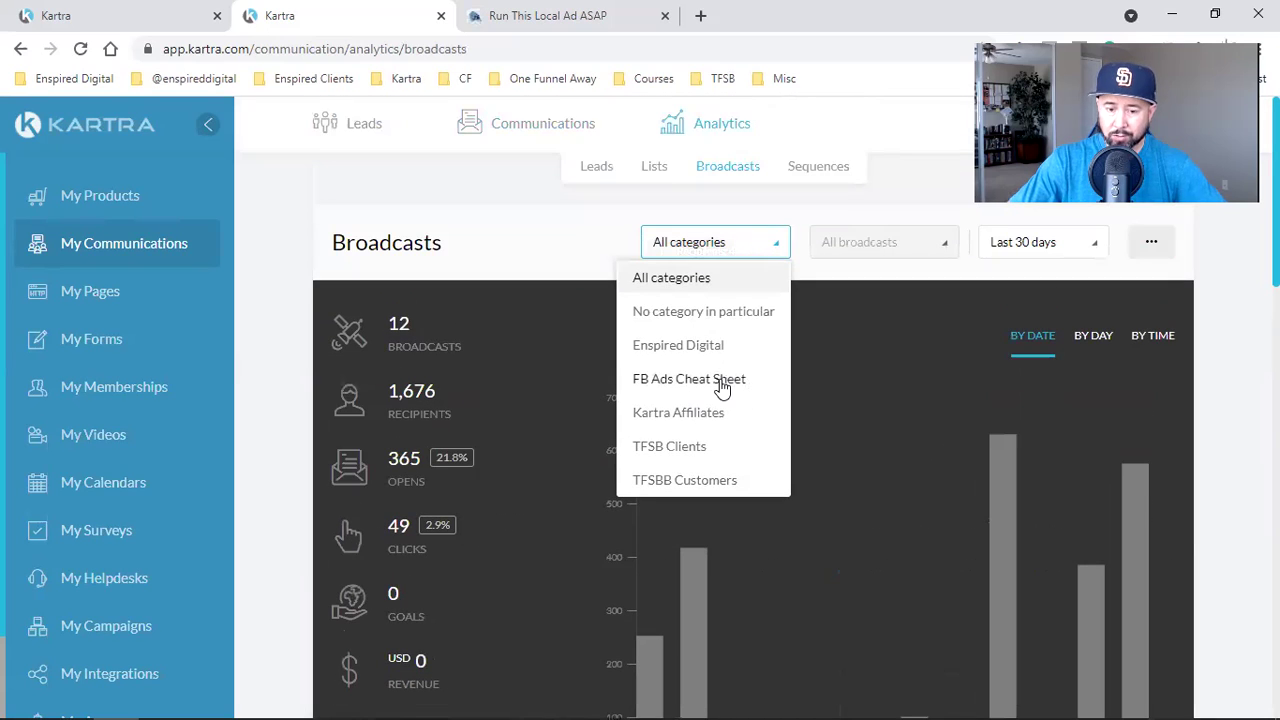
{"action": "left_click", "coordinate": [680, 448]}
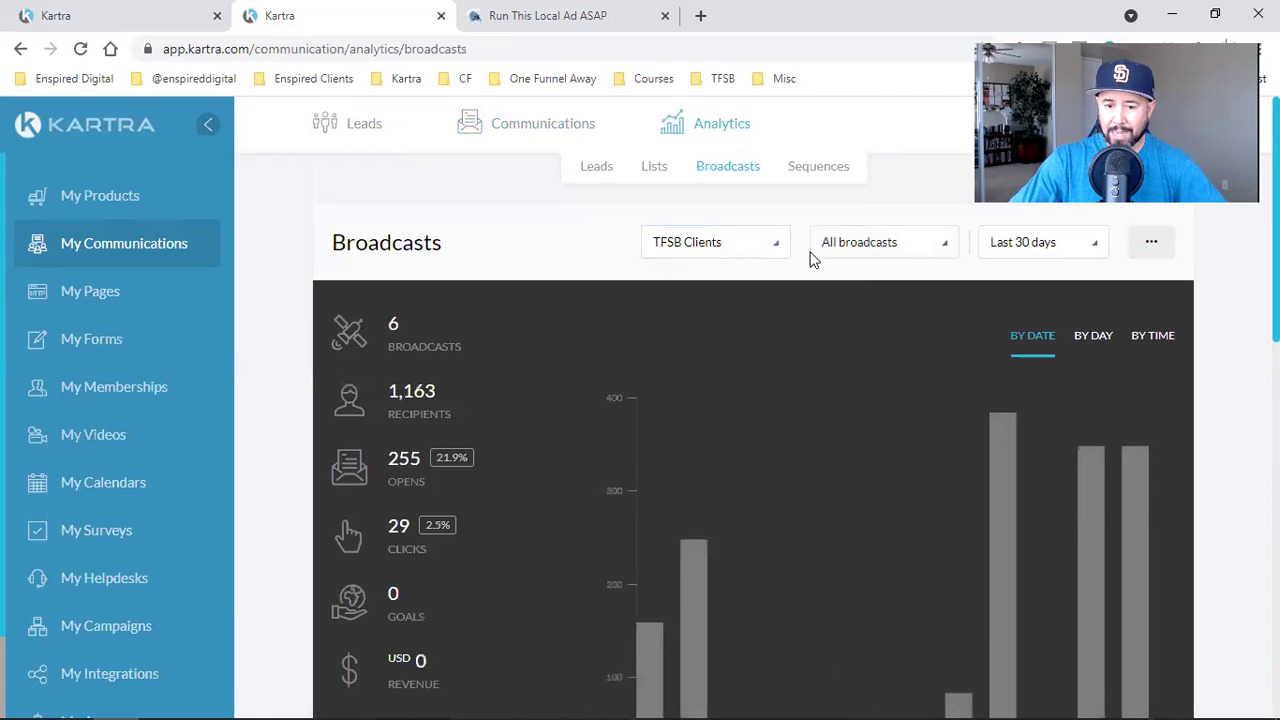
Look through the available broadcasts in the analytics' broadcast filter without choosing one.
{"action": "left_click", "coordinate": [885, 250]}
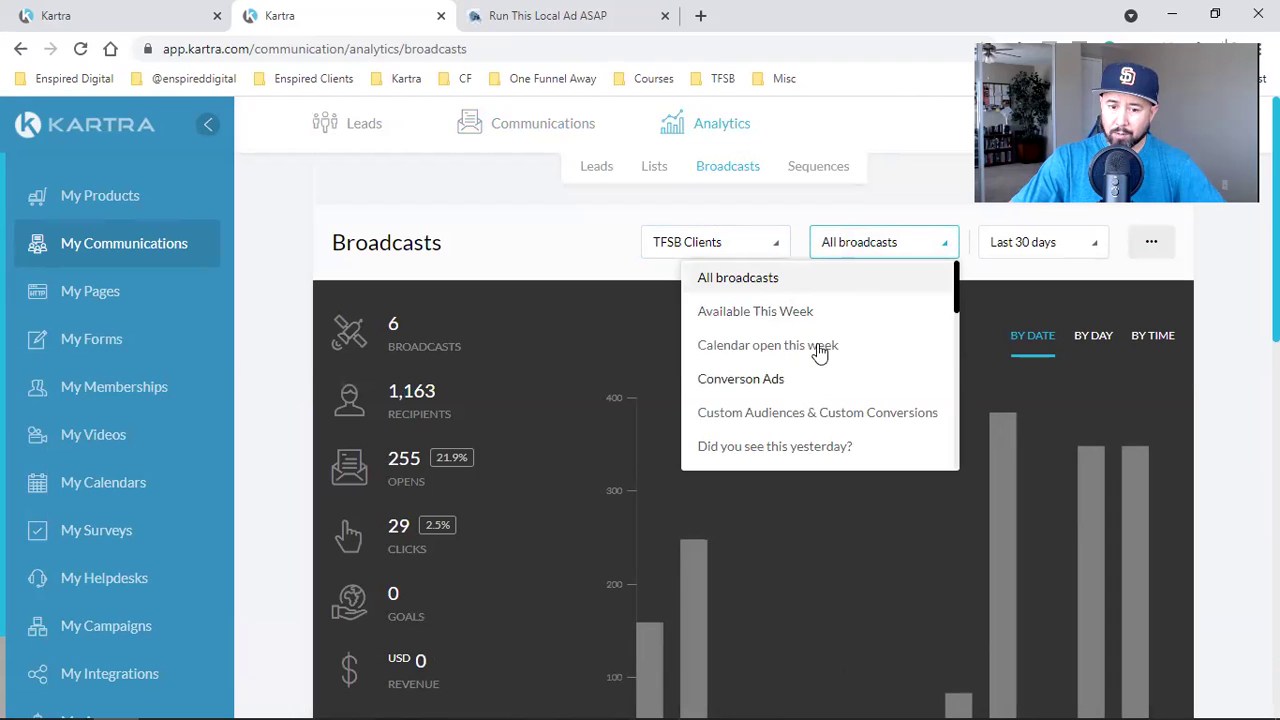
{"action": "scroll", "coordinate": [820, 400], "scroll_direction": "down", "scroll_amount": 1}
{"action": "scroll", "coordinate": [825, 400], "scroll_direction": "down", "scroll_amount": 5}
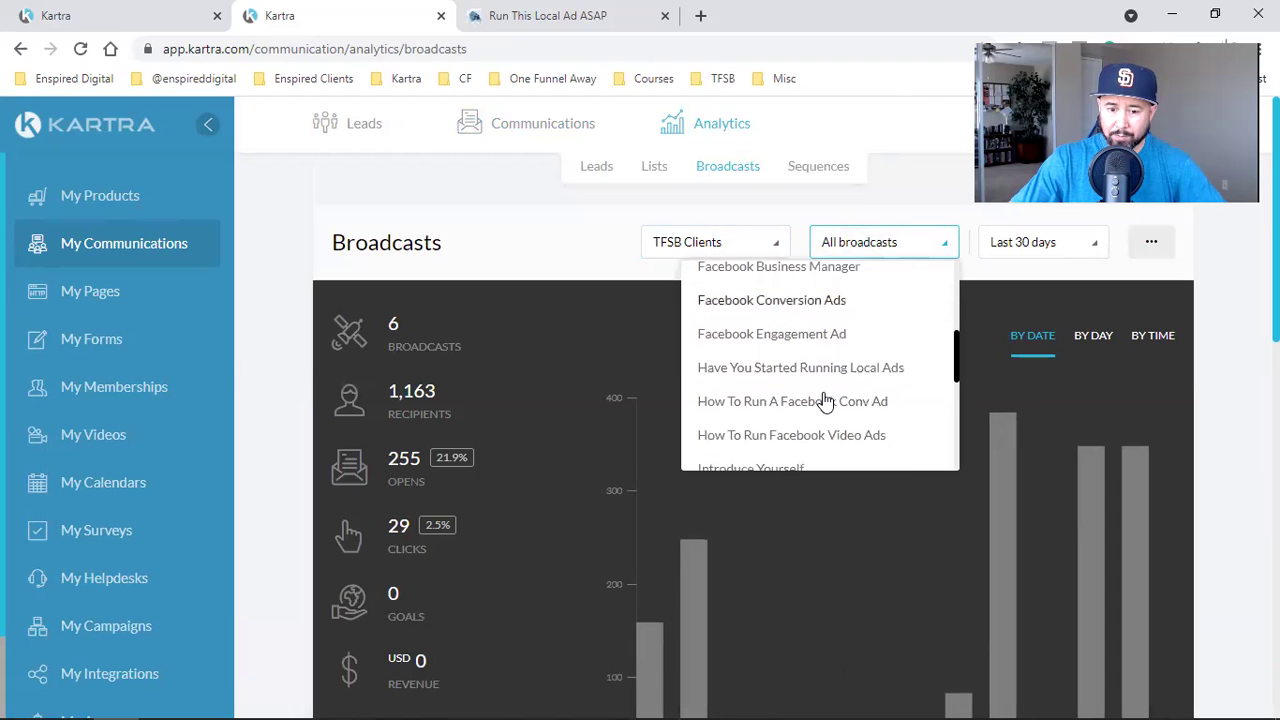
{"action": "scroll", "coordinate": [825, 401], "scroll_direction": "down", "scroll_amount": 3}
{"action": "scroll", "coordinate": [828, 398], "scroll_direction": "down", "scroll_amount": 3}
{"action": "scroll", "coordinate": [829, 397], "scroll_direction": "up", "scroll_amount": 2}
{"action": "scroll", "coordinate": [829, 341], "scroll_direction": "down", "scroll_amount": 6}
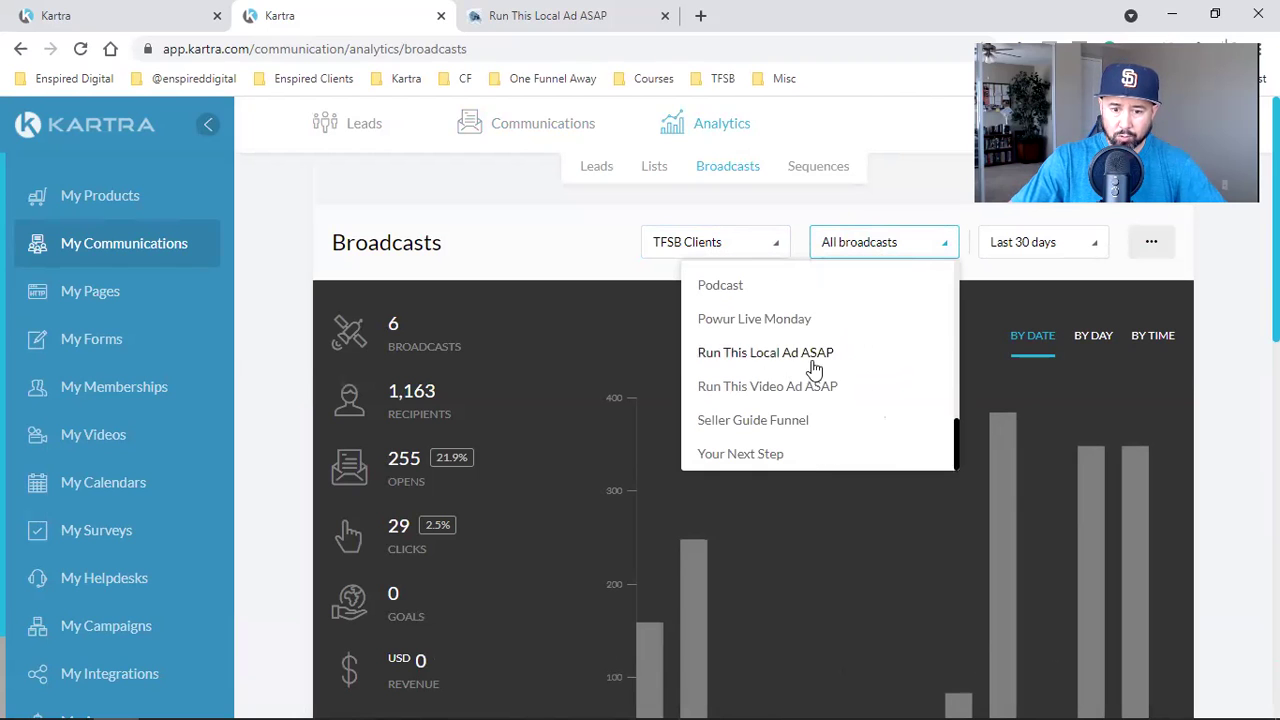
{"action": "scroll", "coordinate": [829, 380], "scroll_direction": "down", "scroll_amount": 1}
{"action": "scroll", "coordinate": [833, 371], "scroll_direction": "up", "scroll_amount": 1}
{"action": "scroll", "coordinate": [833, 371], "scroll_direction": "up", "scroll_amount": 10}
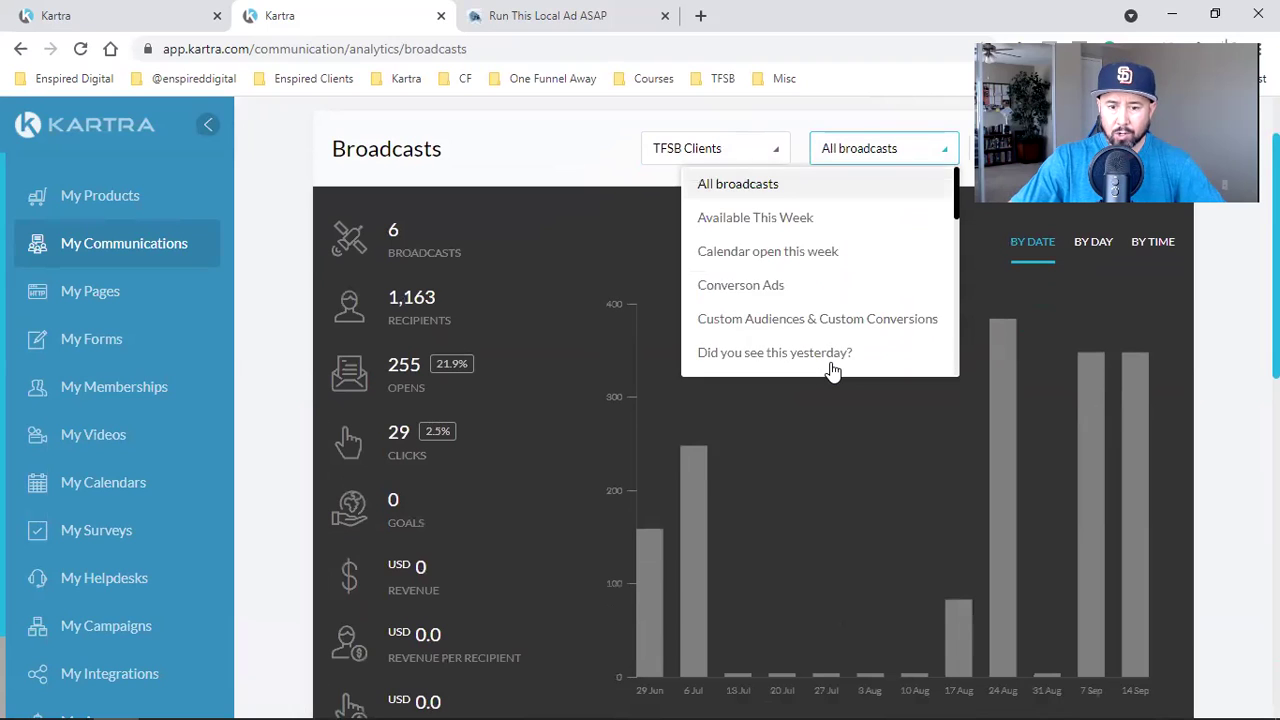
{"action": "left_click", "coordinate": [540, 152]}
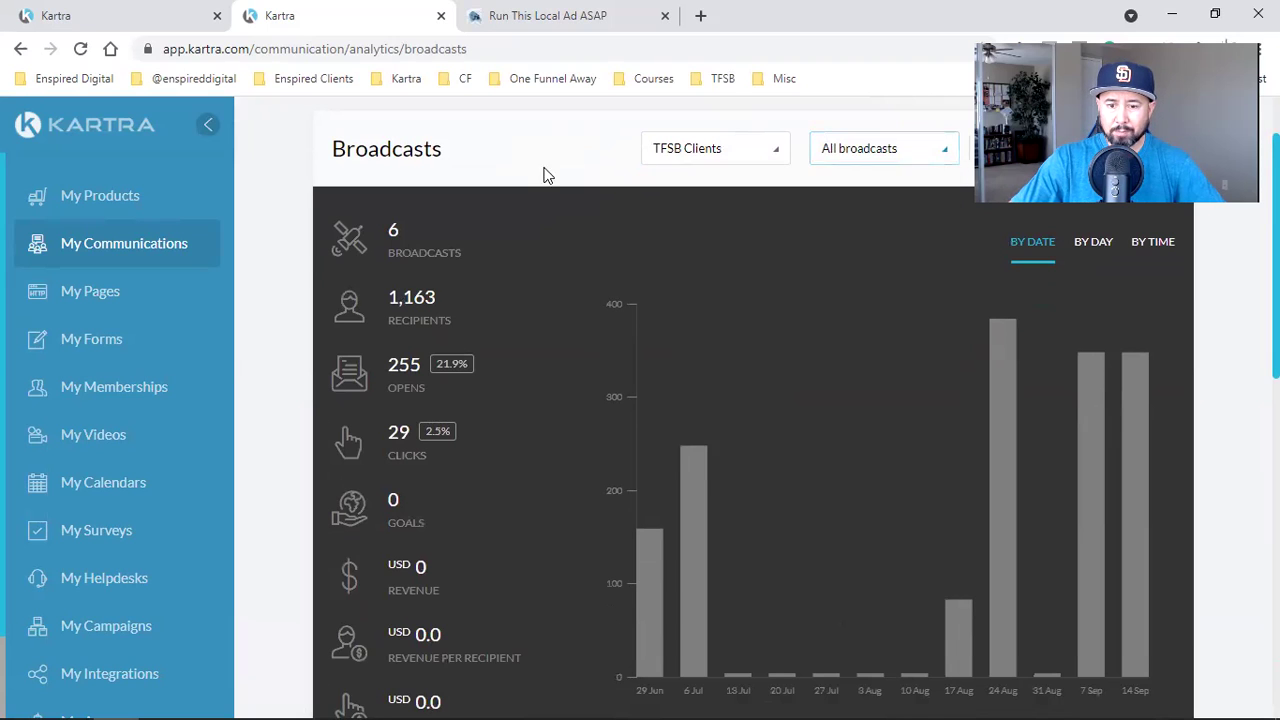
Limit the broadcast analytics to Today and view the results row of the sent broadcast.
{"action": "scroll", "coordinate": [1041, 345], "scroll_direction": "up", "scroll_amount": 1}
{"action": "left_click", "coordinate": [1063, 254]}
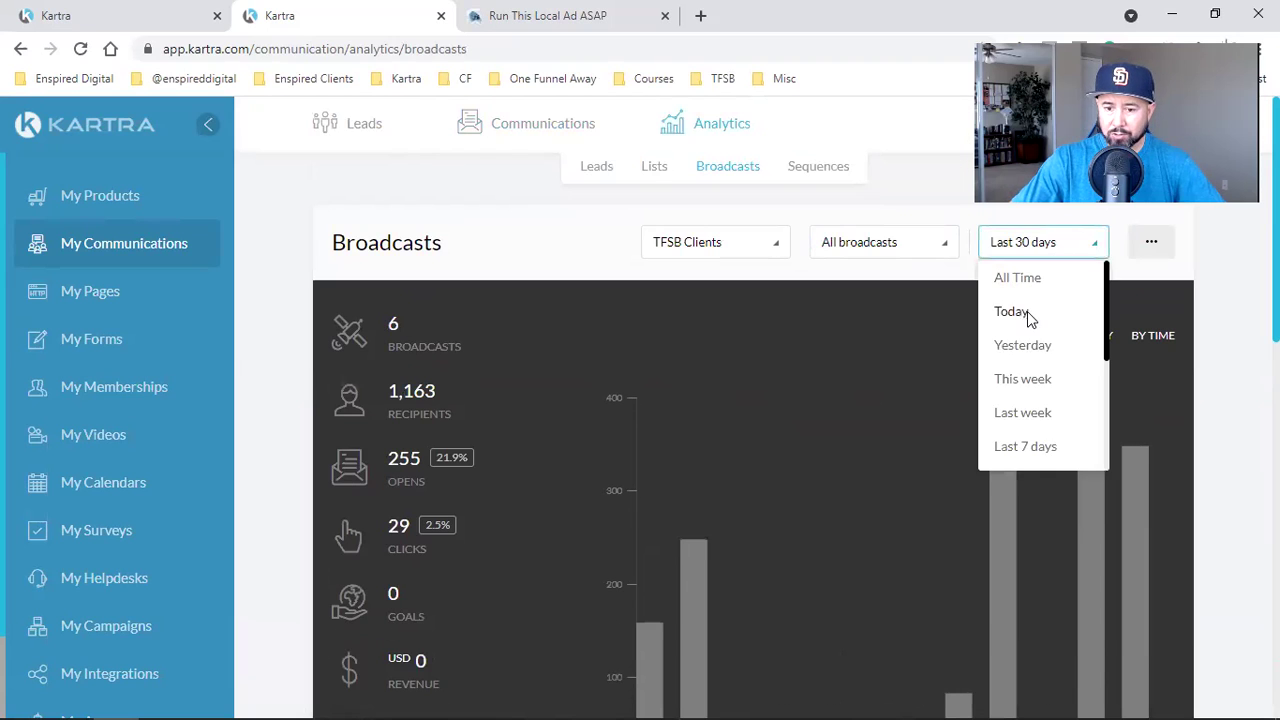
{"action": "left_click", "coordinate": [1027, 311]}
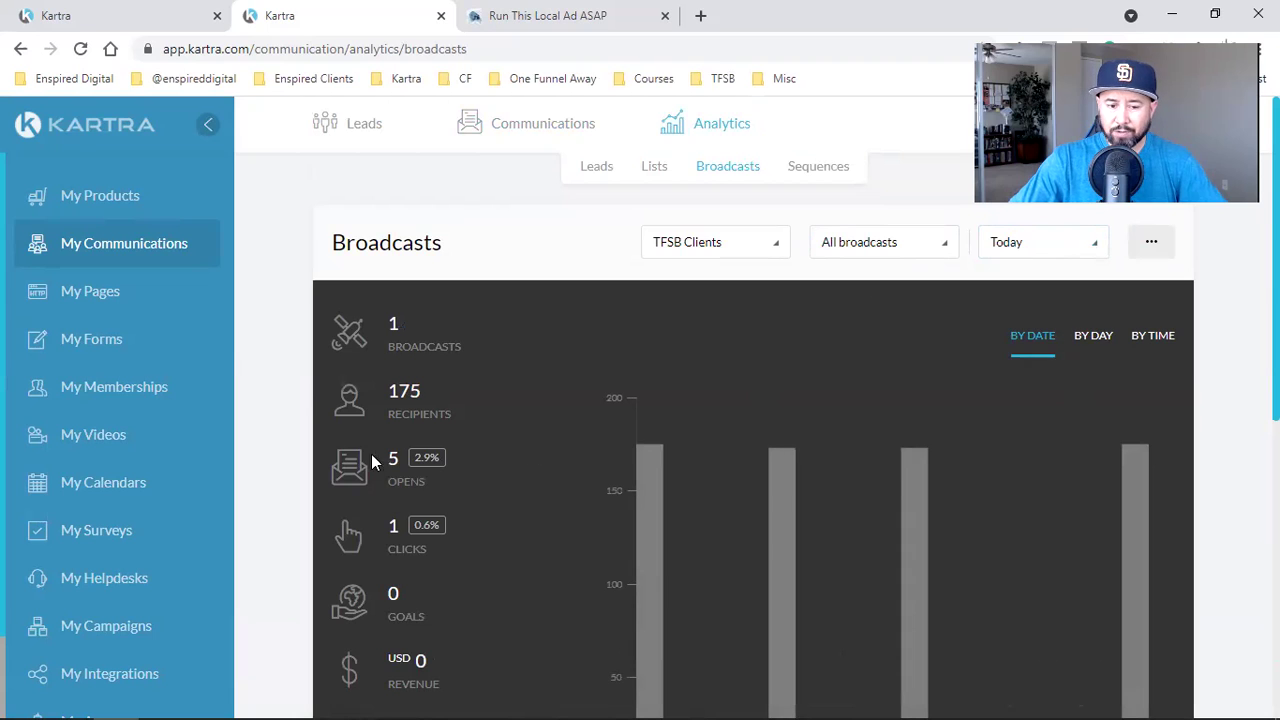
{"action": "scroll", "coordinate": [435, 470], "scroll_direction": "down", "scroll_amount": 4}
{"action": "scroll", "coordinate": [435, 467], "scroll_direction": "down", "scroll_amount": 1}
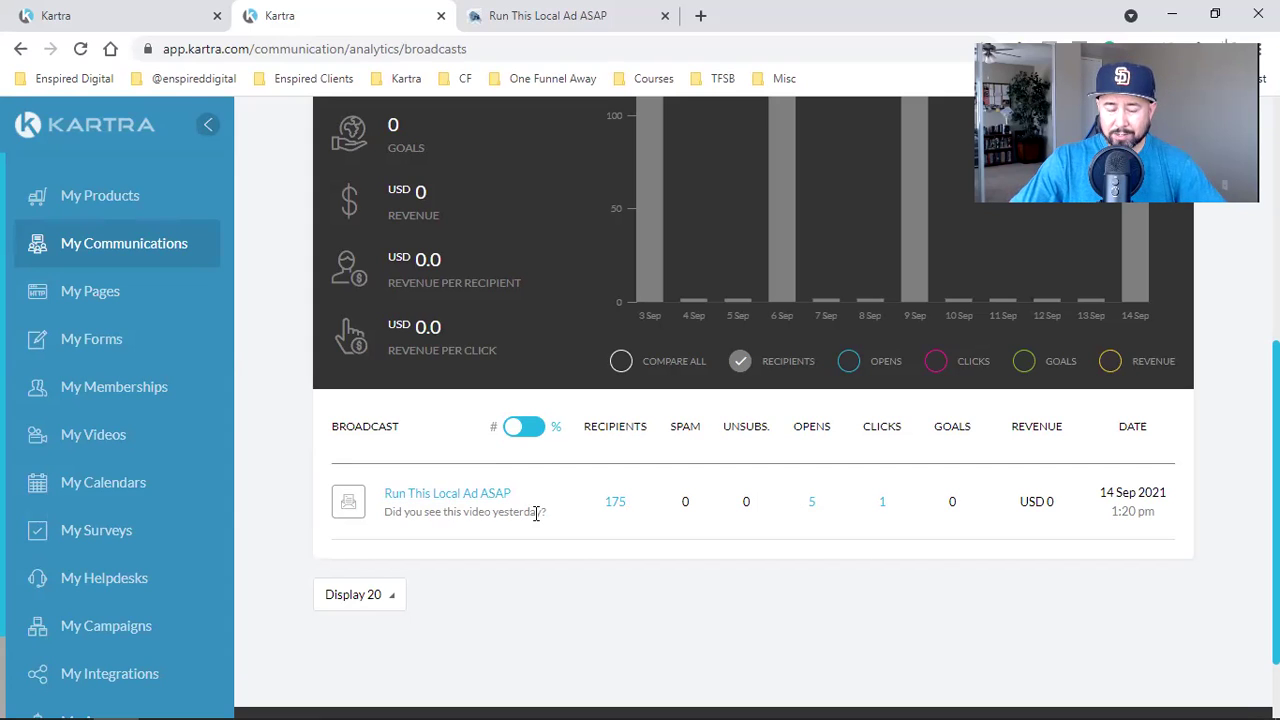
View the leads who opened the Run This Local Ad ASAP broadcast, and close that list.
{"action": "left_click", "coordinate": [815, 507]}
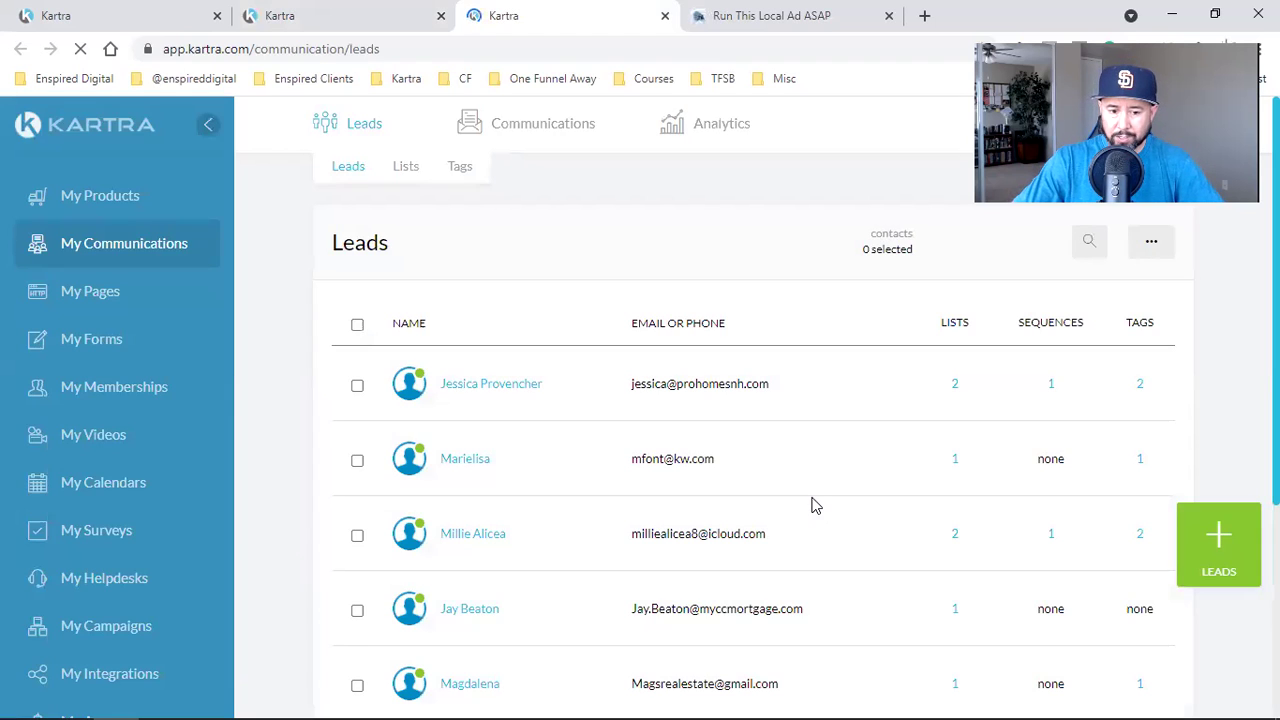
{"action": "scroll", "coordinate": [709, 537], "scroll_direction": "down", "scroll_amount": 4}
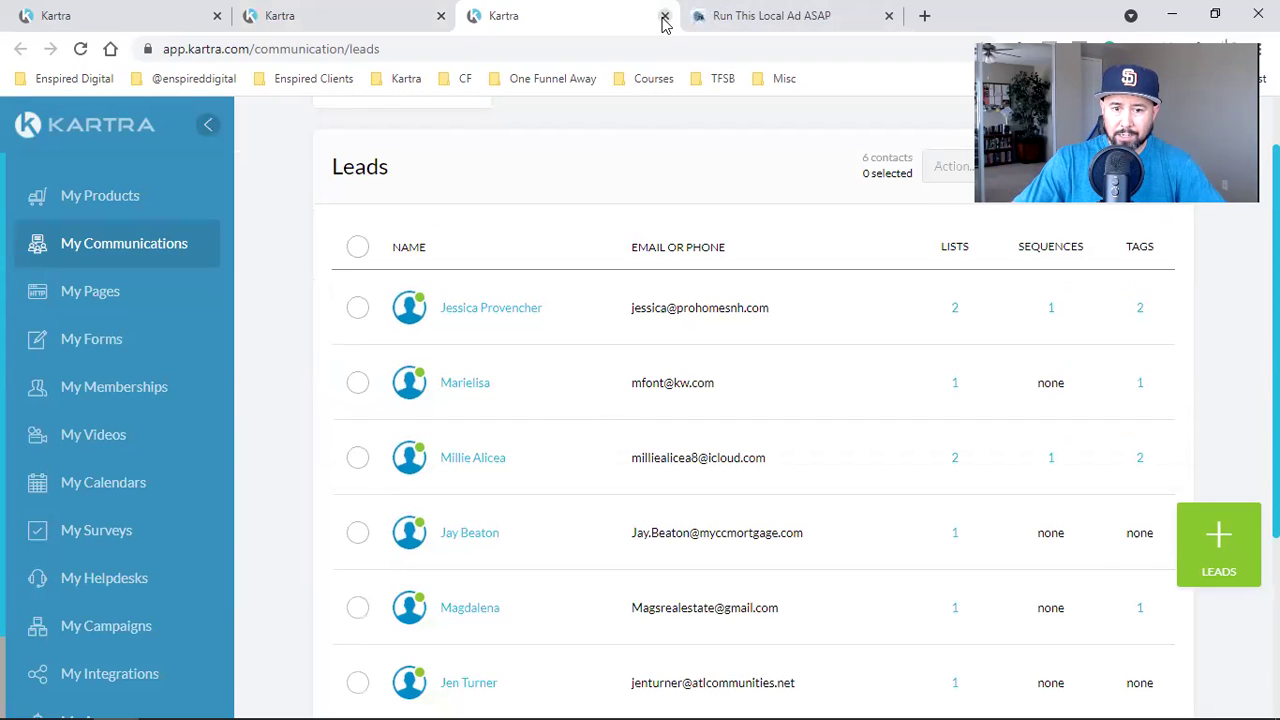
{"action": "left_click", "coordinate": [664, 15]}
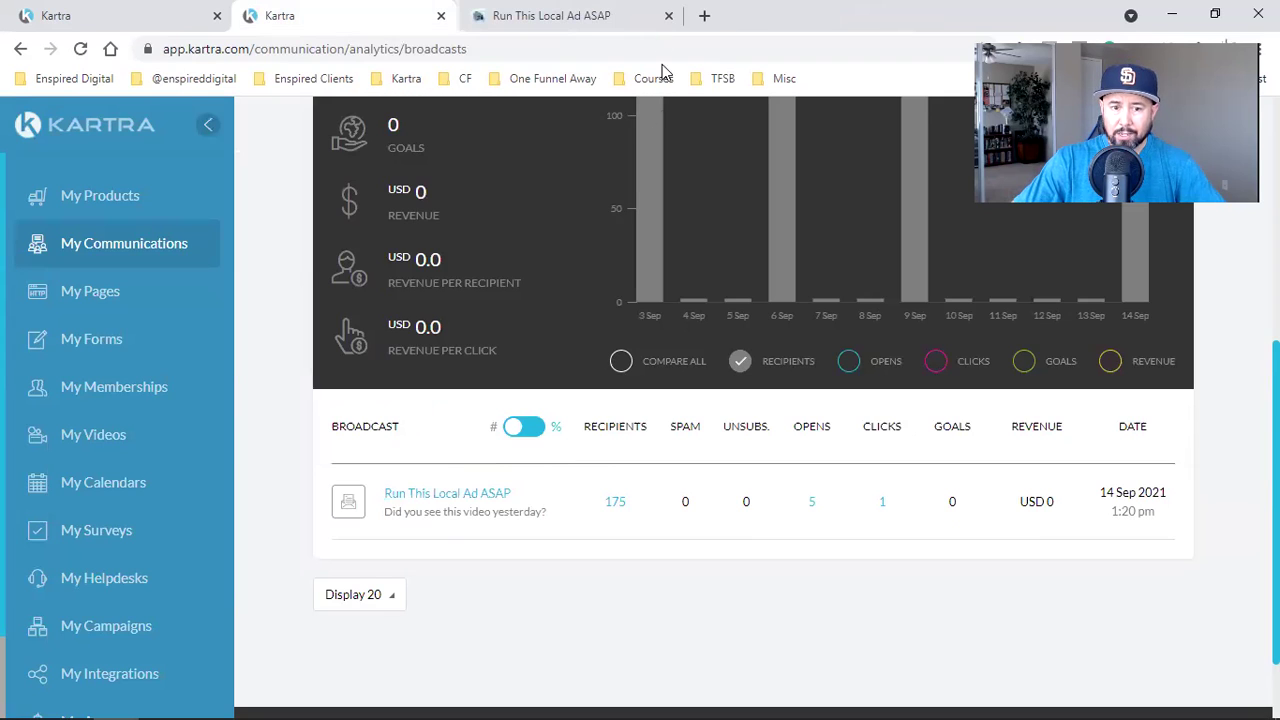
Open the email preview of the Run This Local Ad ASAP broadcast and read through its content.
{"action": "left_click", "coordinate": [432, 495]}
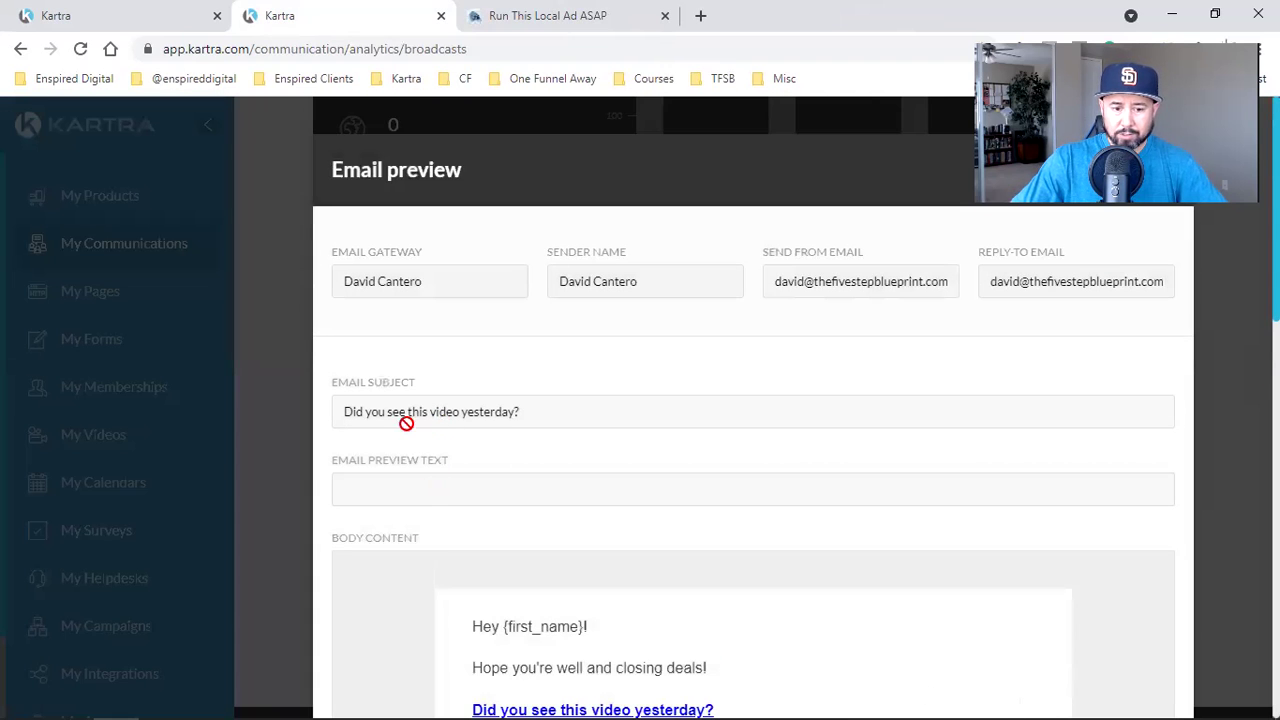
{"action": "scroll", "coordinate": [476, 418], "scroll_direction": "down", "scroll_amount": 3}
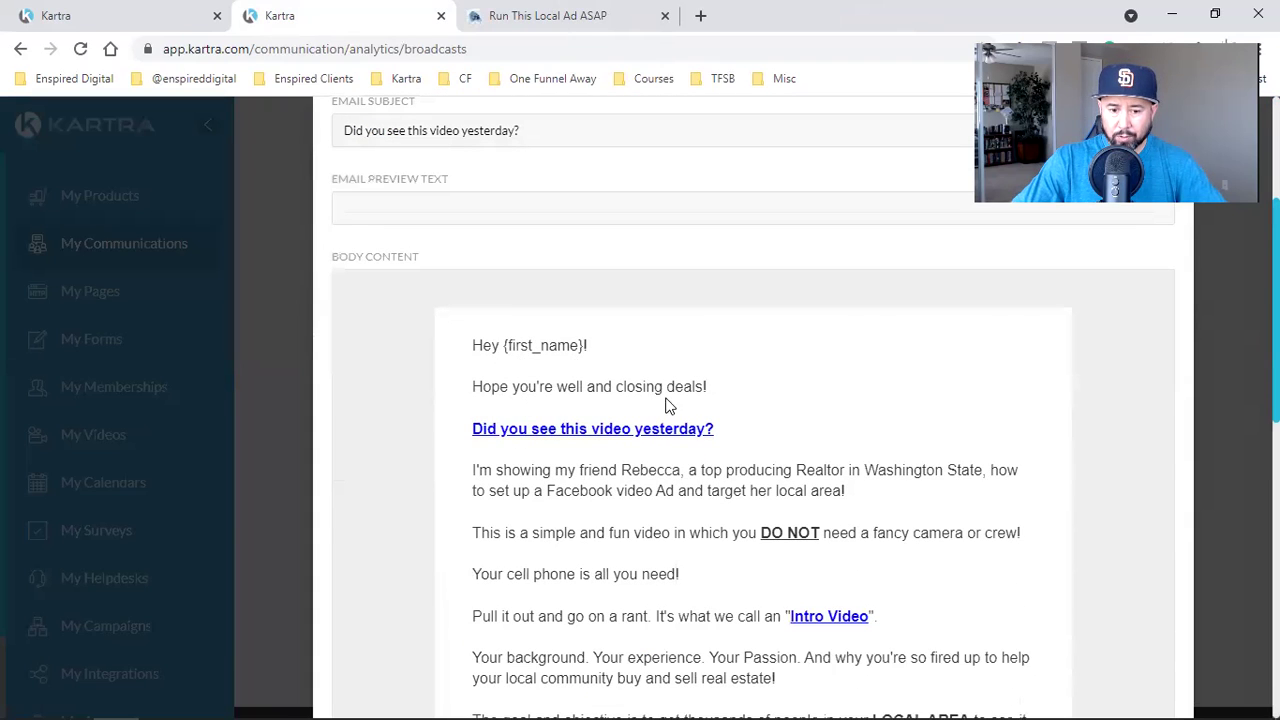
{"action": "scroll", "coordinate": [812, 460], "scroll_direction": "down", "scroll_amount": 2}
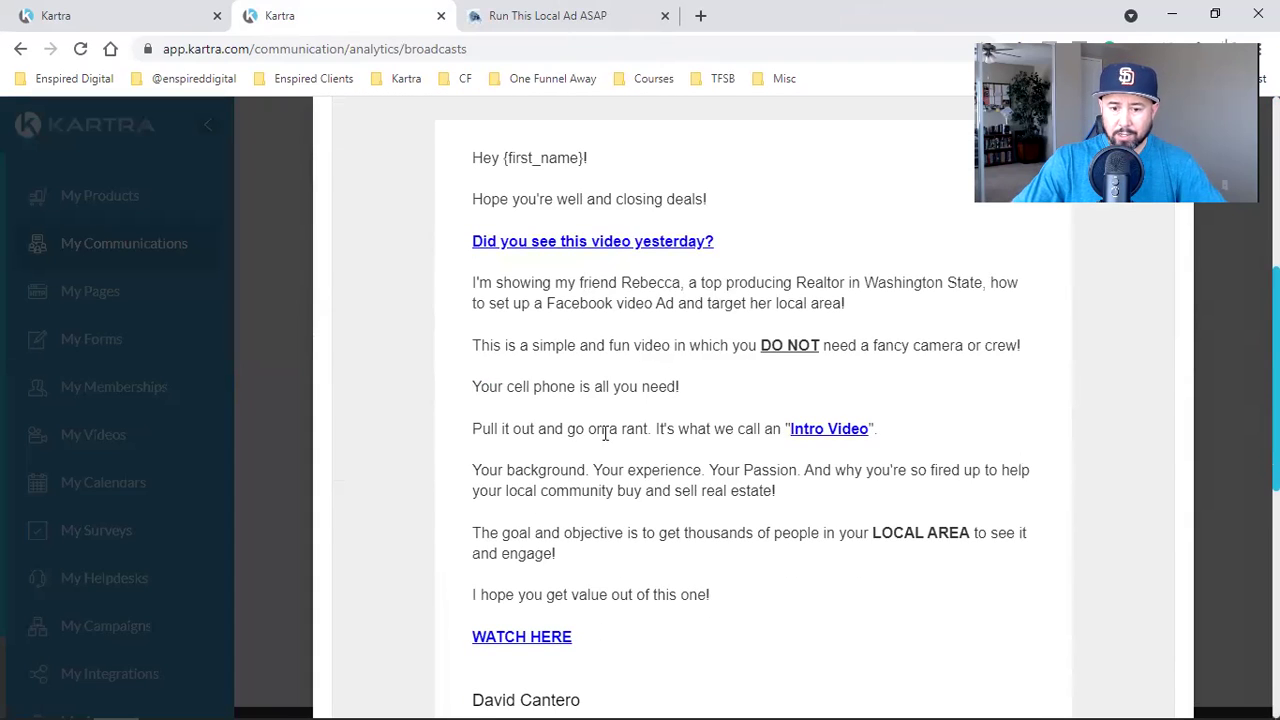
{"action": "scroll", "coordinate": [606, 433], "scroll_direction": "down", "scroll_amount": 6}
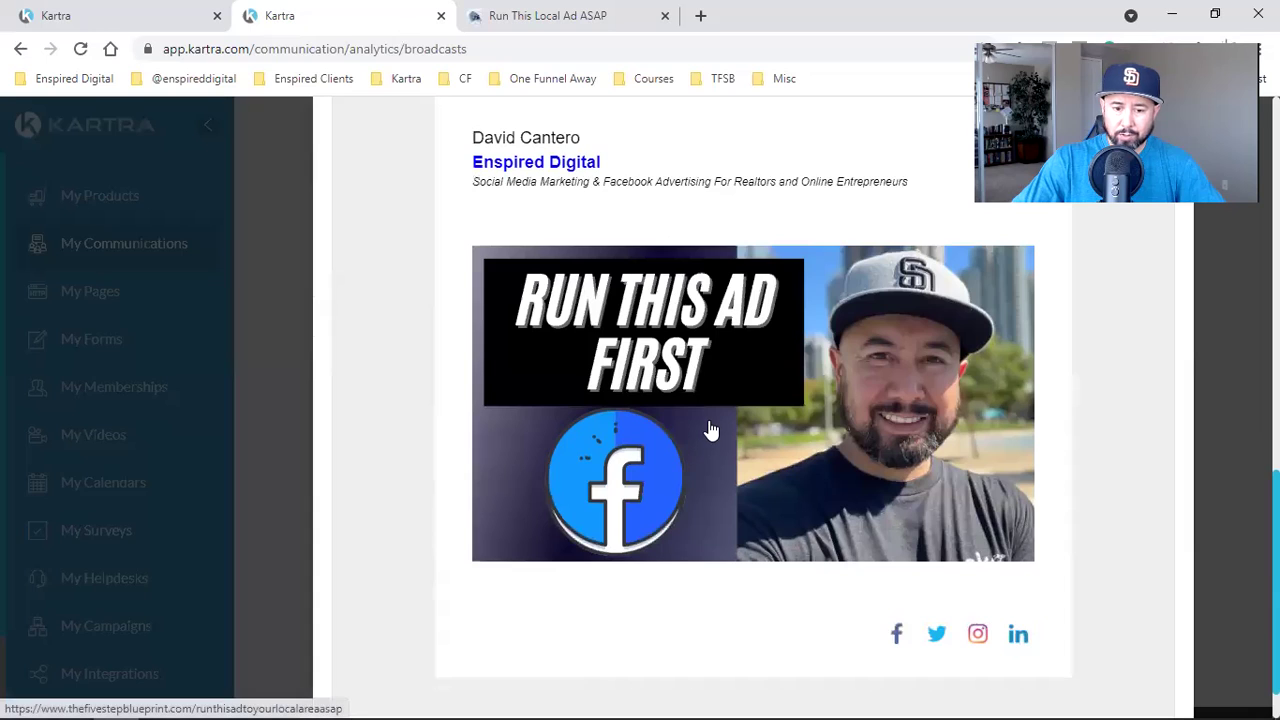
Test the link on the Run This Ad First image, close the older copy of the page, and close the email preview.
{"action": "left_click", "coordinate": [709, 422]}
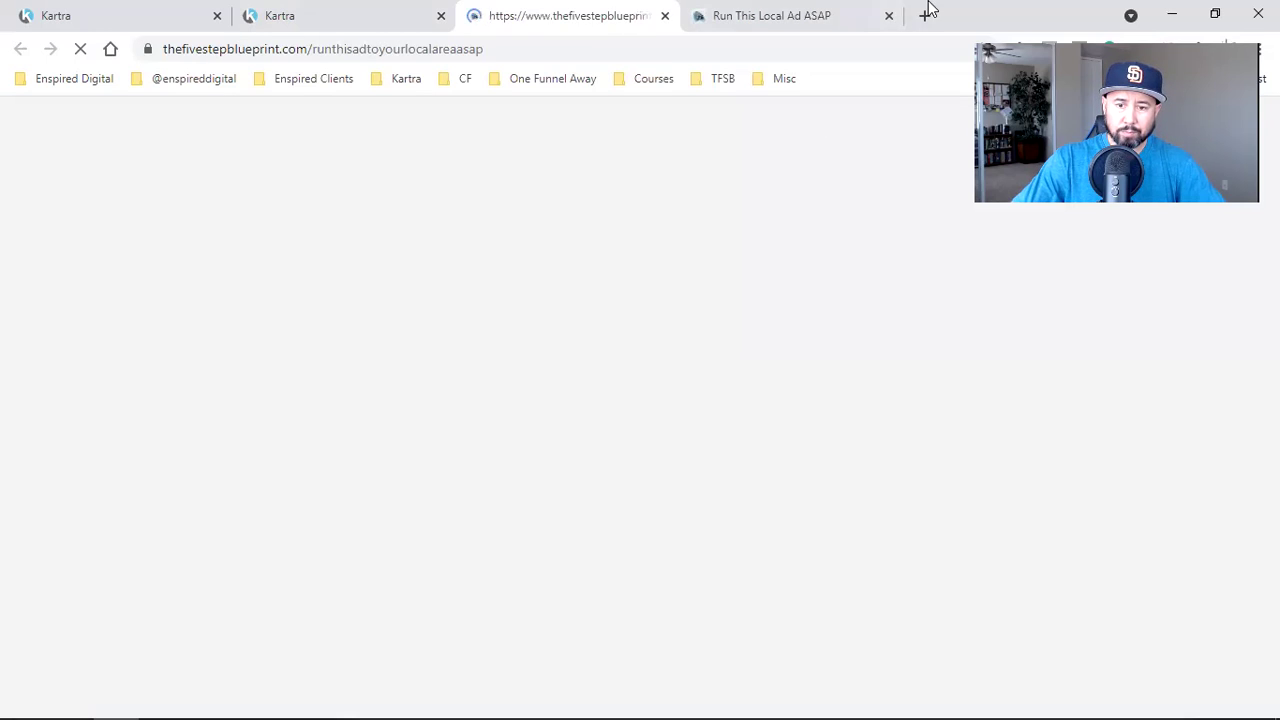
{"action": "left_click", "coordinate": [889, 16]}
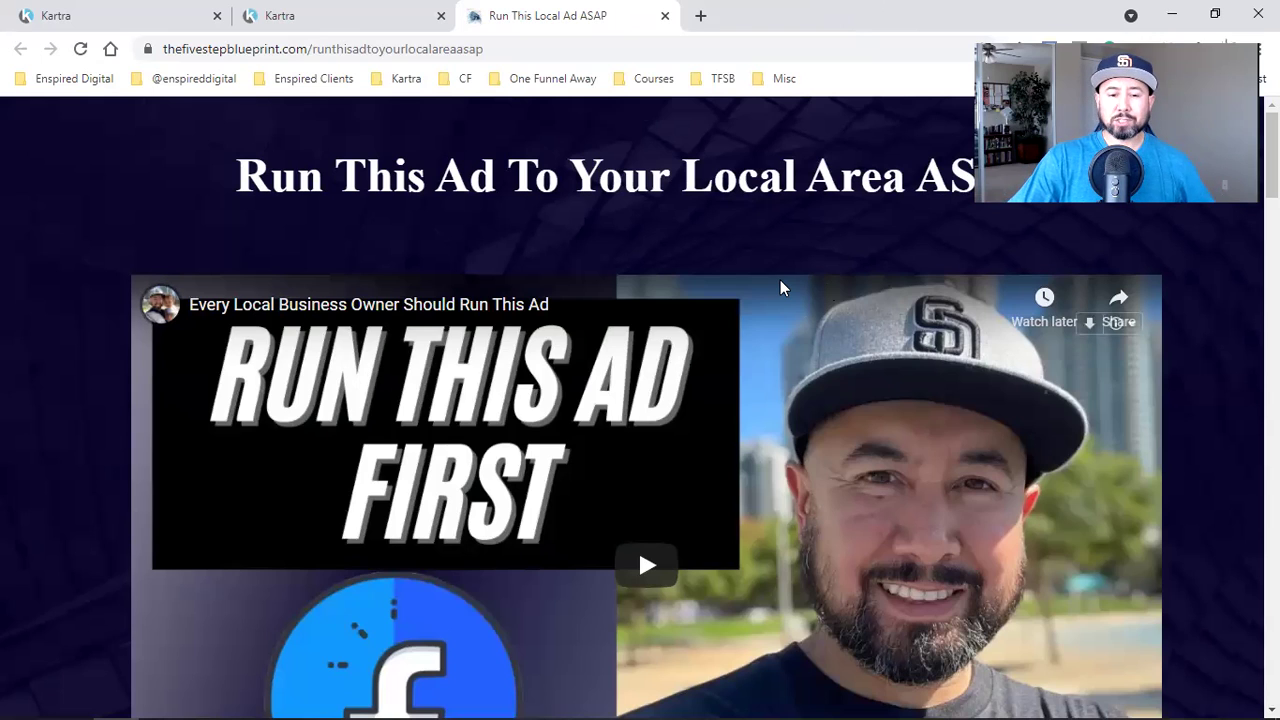
{"action": "left_click", "coordinate": [183, 12]}
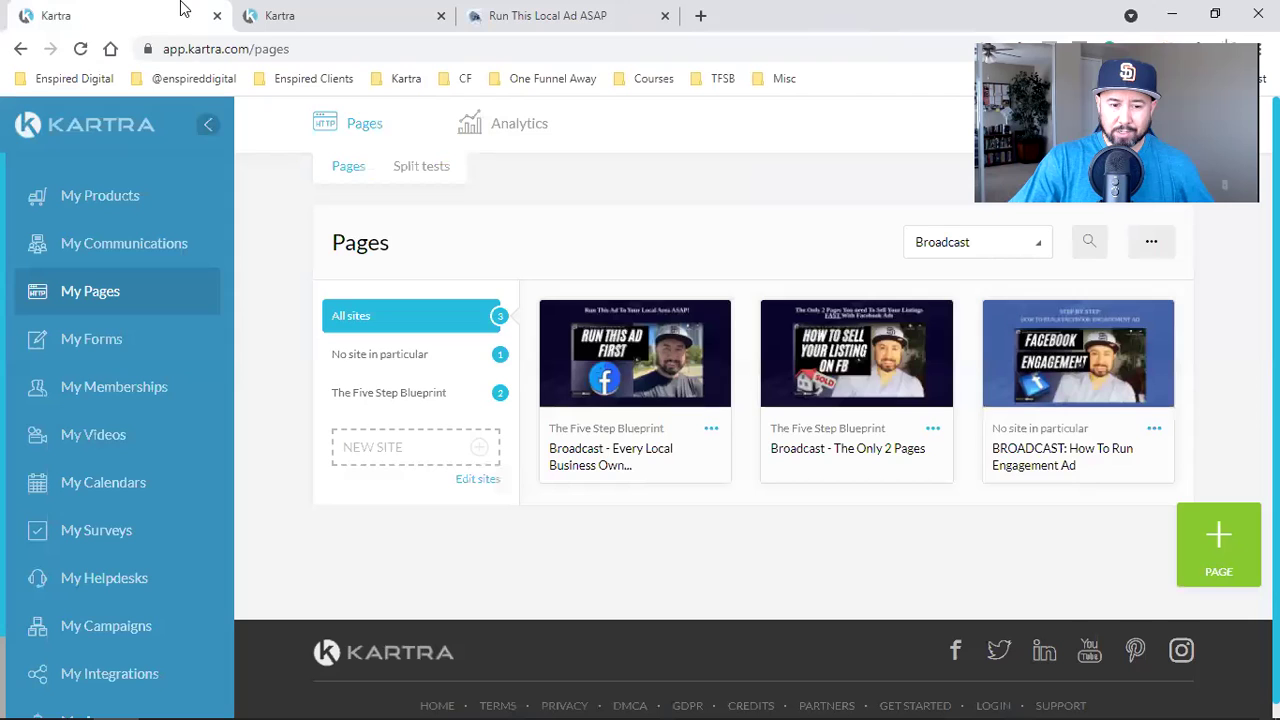
{"action": "left_click", "coordinate": [303, 10]}
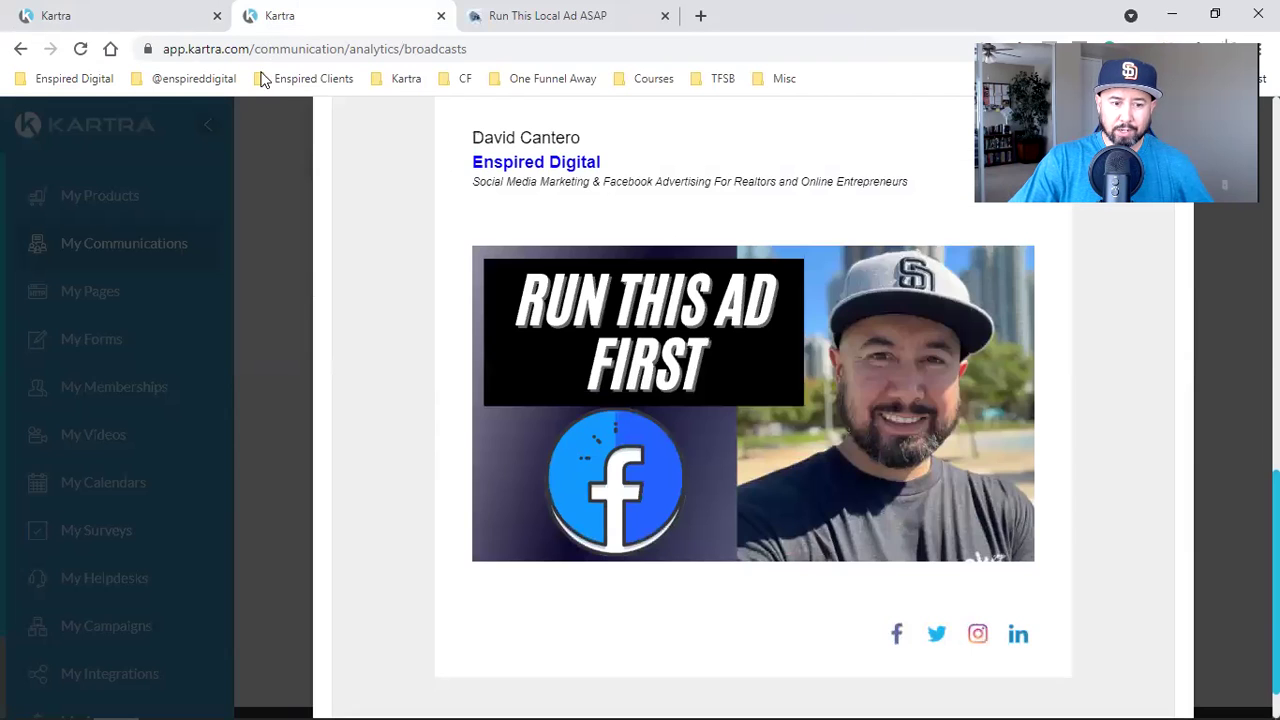
{"action": "scroll", "coordinate": [517, 315], "scroll_direction": "up", "scroll_amount": 10}
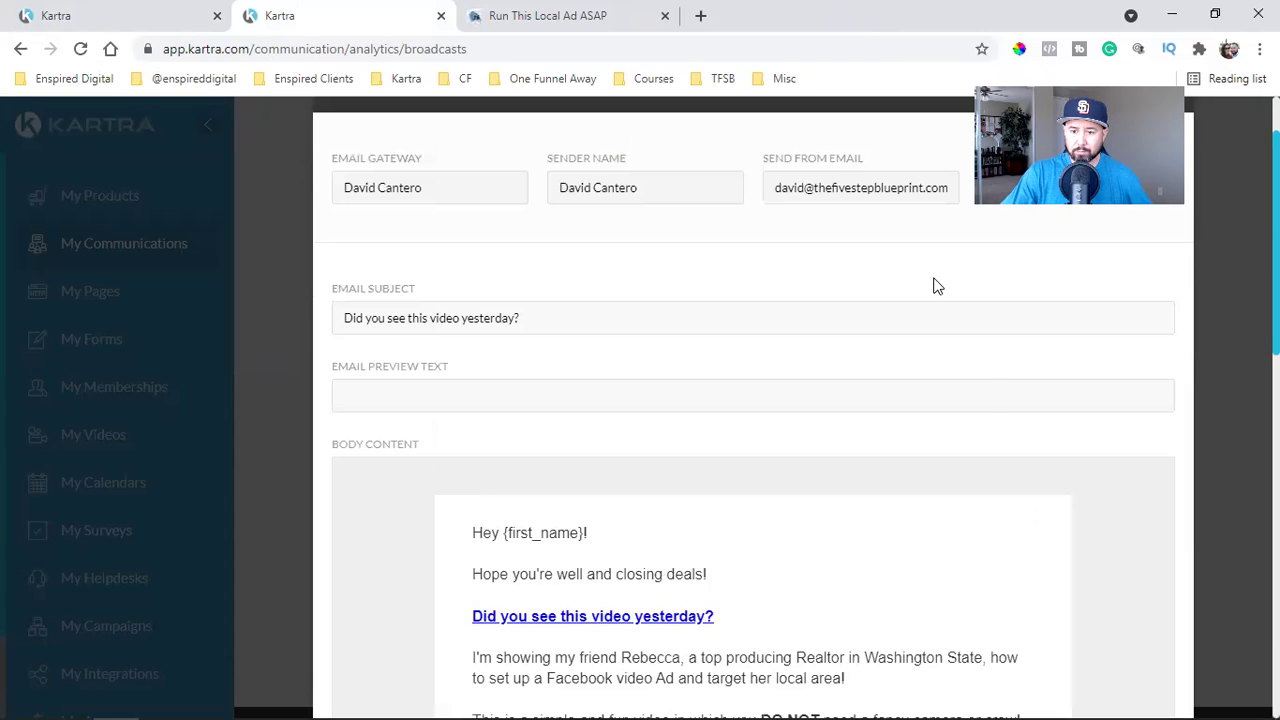
{"action": "key", "text": "Escape"}
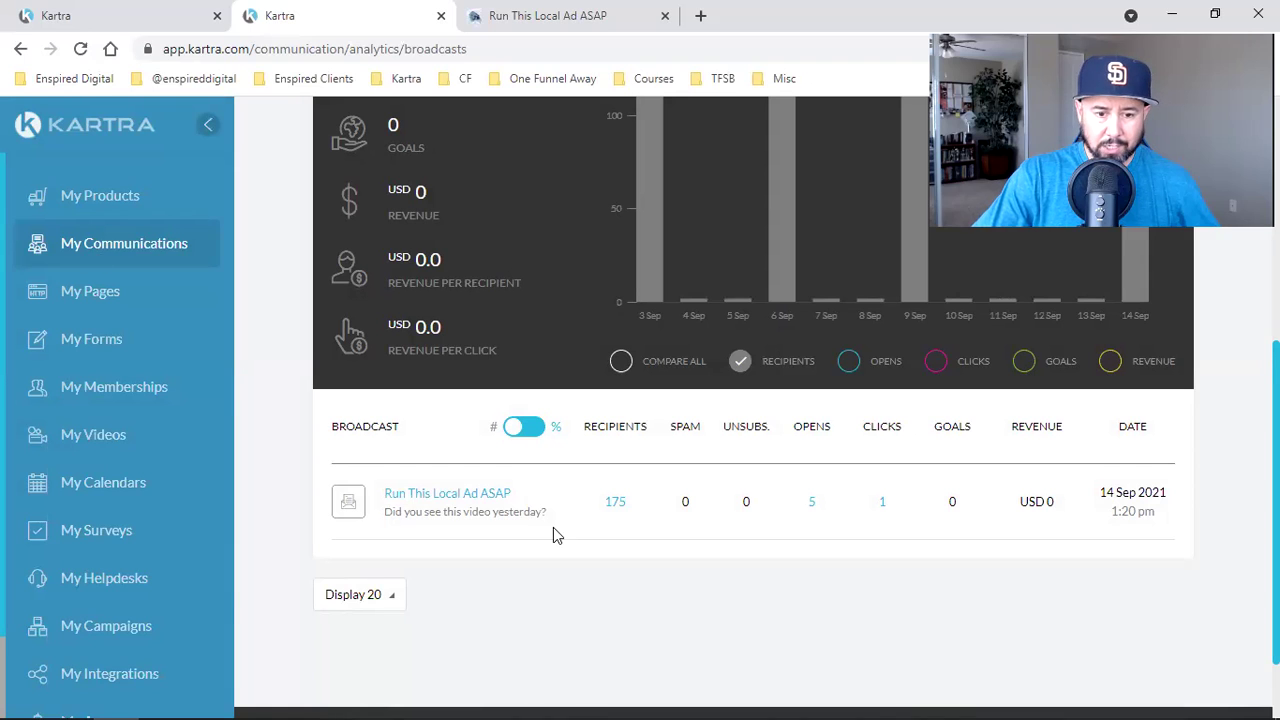
Open the Kartra Affiliates sequence from the communications sequences for editing.
{"action": "scroll", "coordinate": [562, 155], "scroll_direction": "up", "scroll_amount": 5}
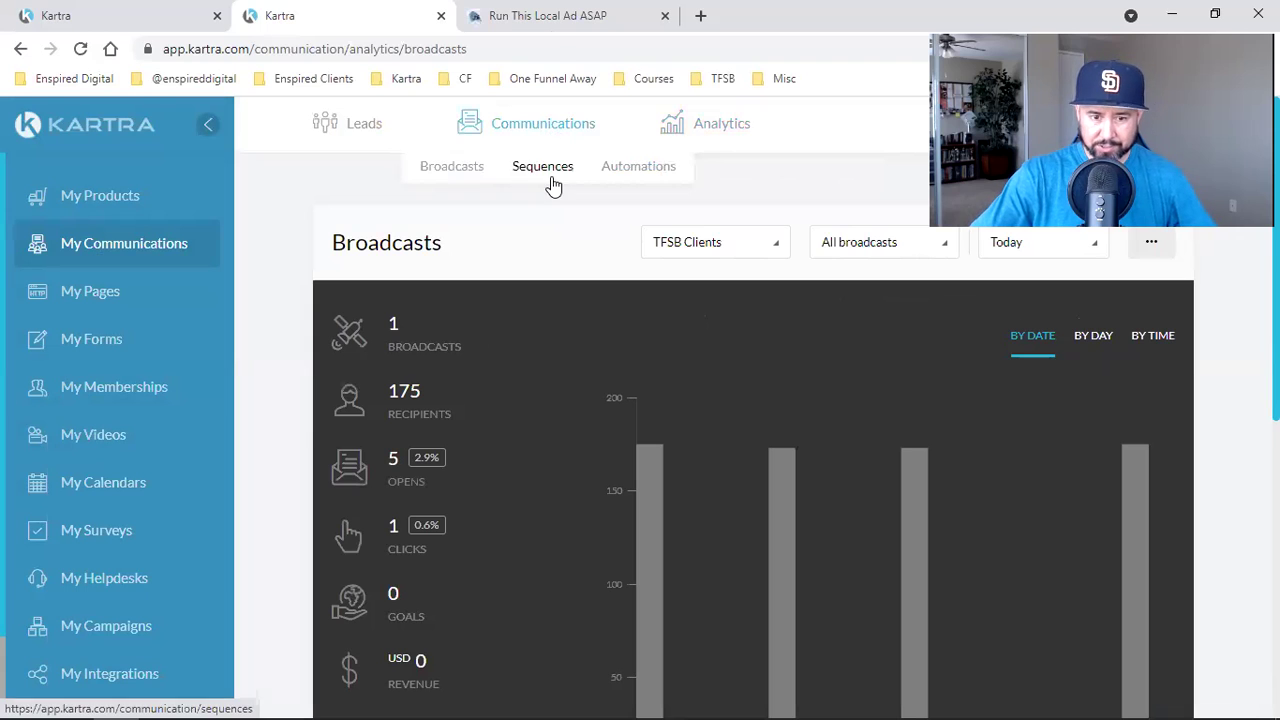
{"action": "left_click", "coordinate": [548, 170]}
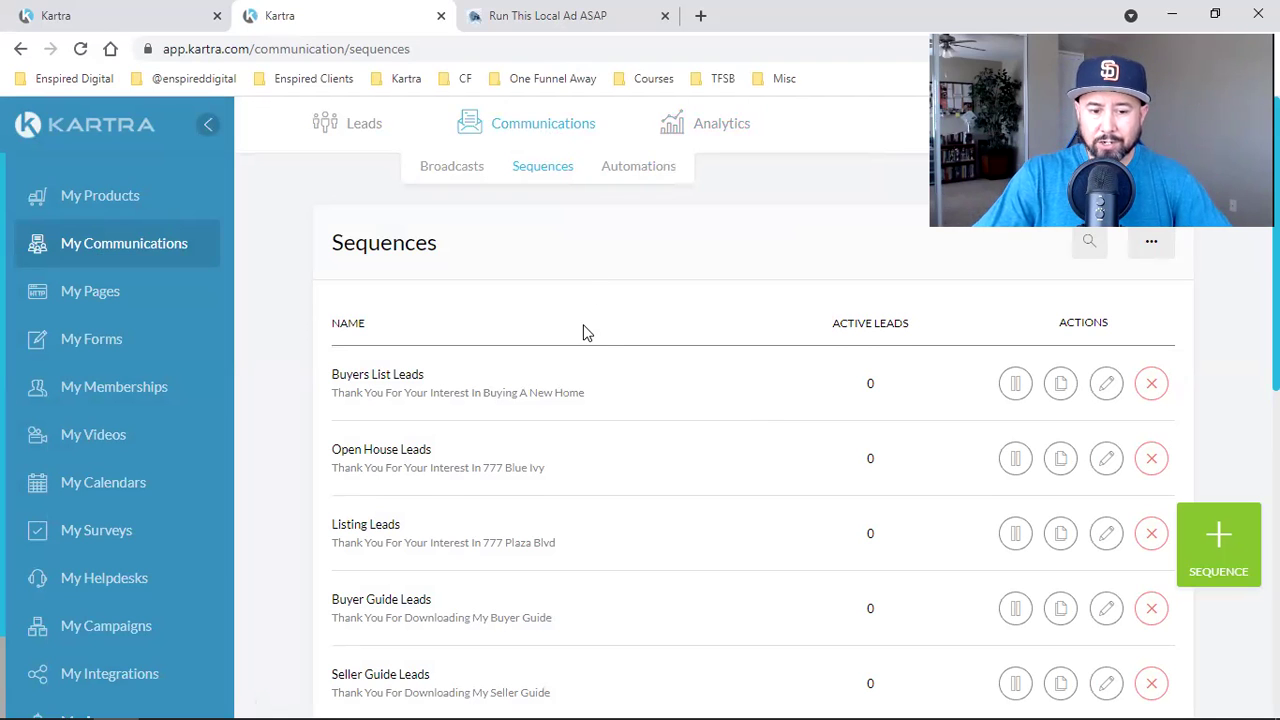
{"action": "scroll", "coordinate": [584, 327], "scroll_direction": "down", "scroll_amount": 3}
{"action": "scroll", "coordinate": [584, 331], "scroll_direction": "down", "scroll_amount": 3}
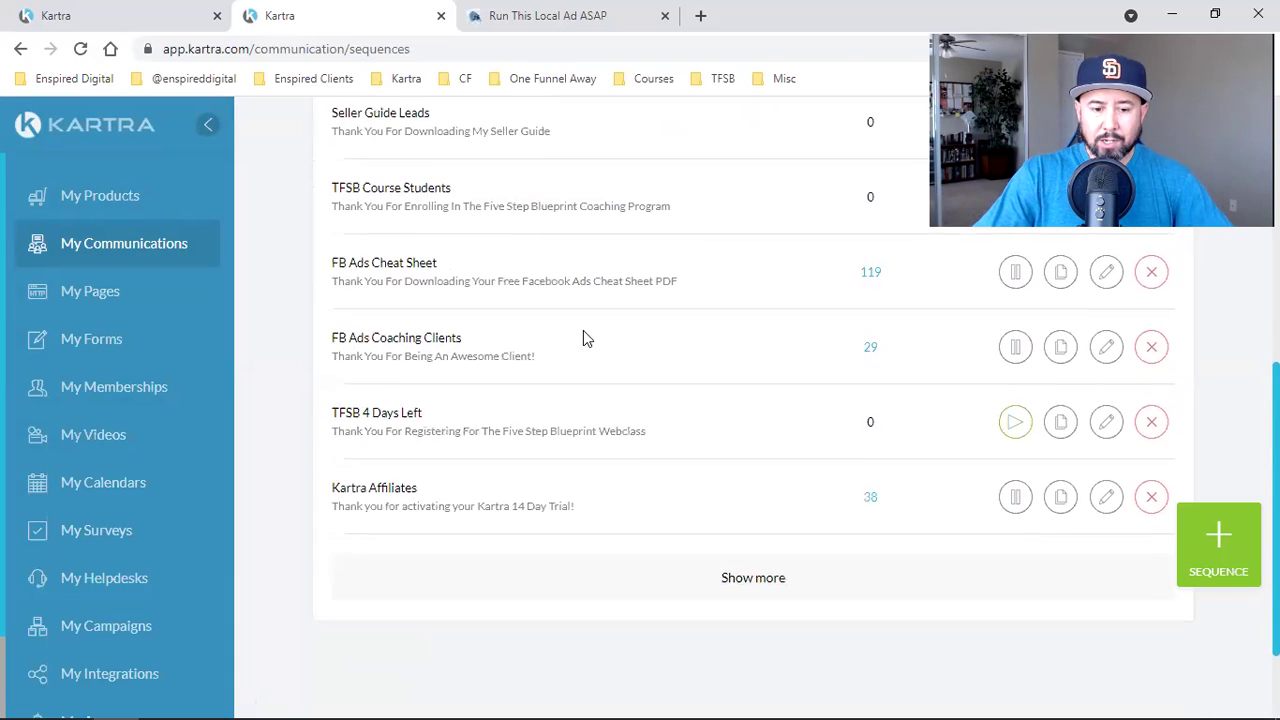
{"action": "triple_click", "coordinate": [376, 484]}
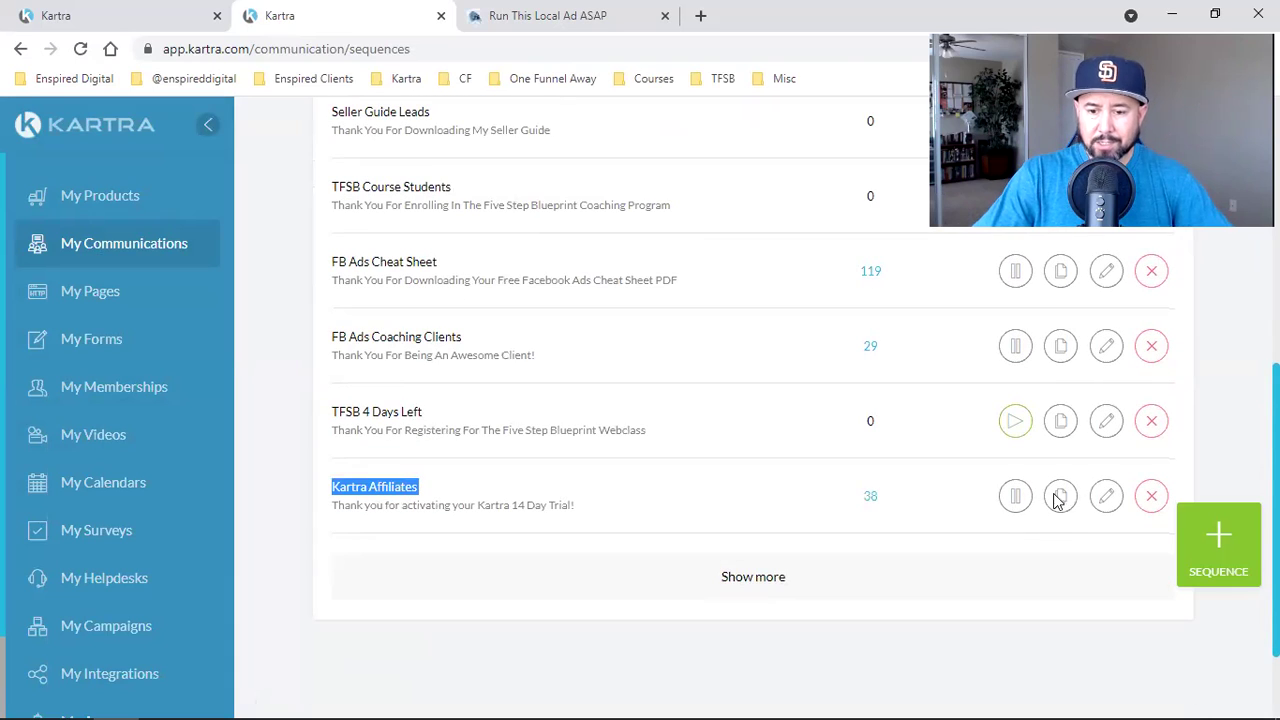
{"action": "left_click", "coordinate": [1106, 496]}
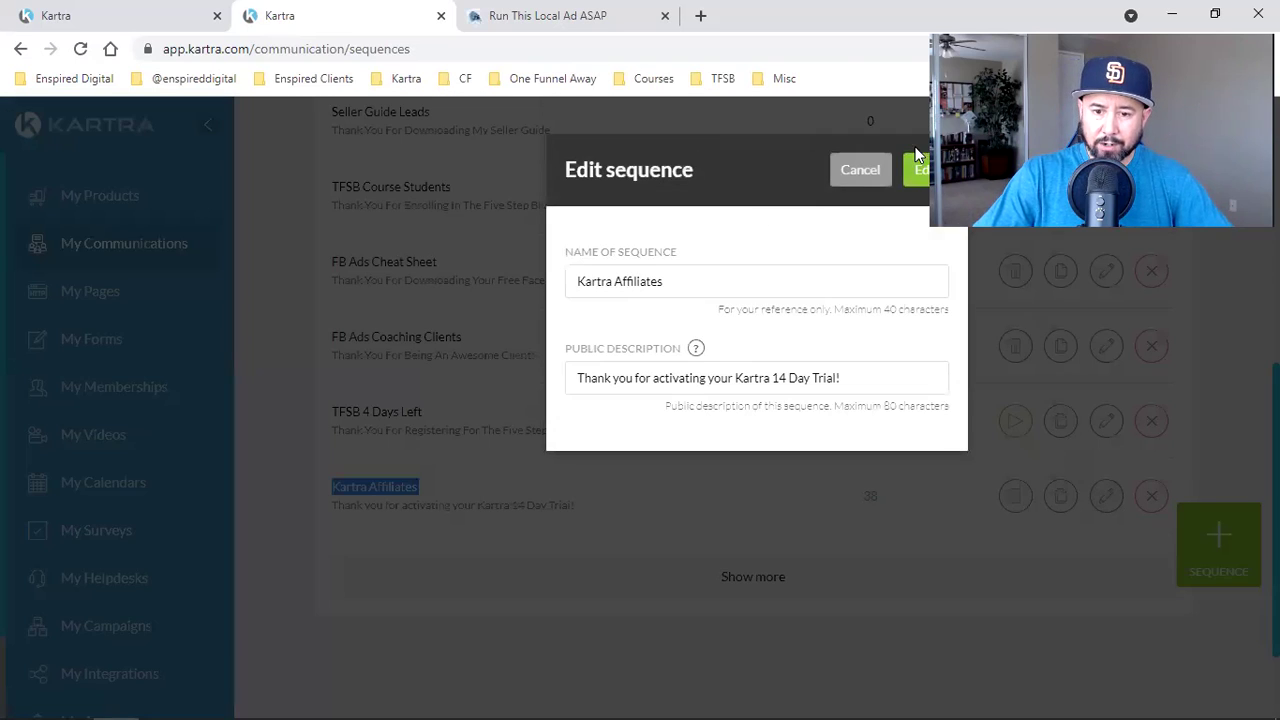
{"action": "left_click", "coordinate": [918, 160]}
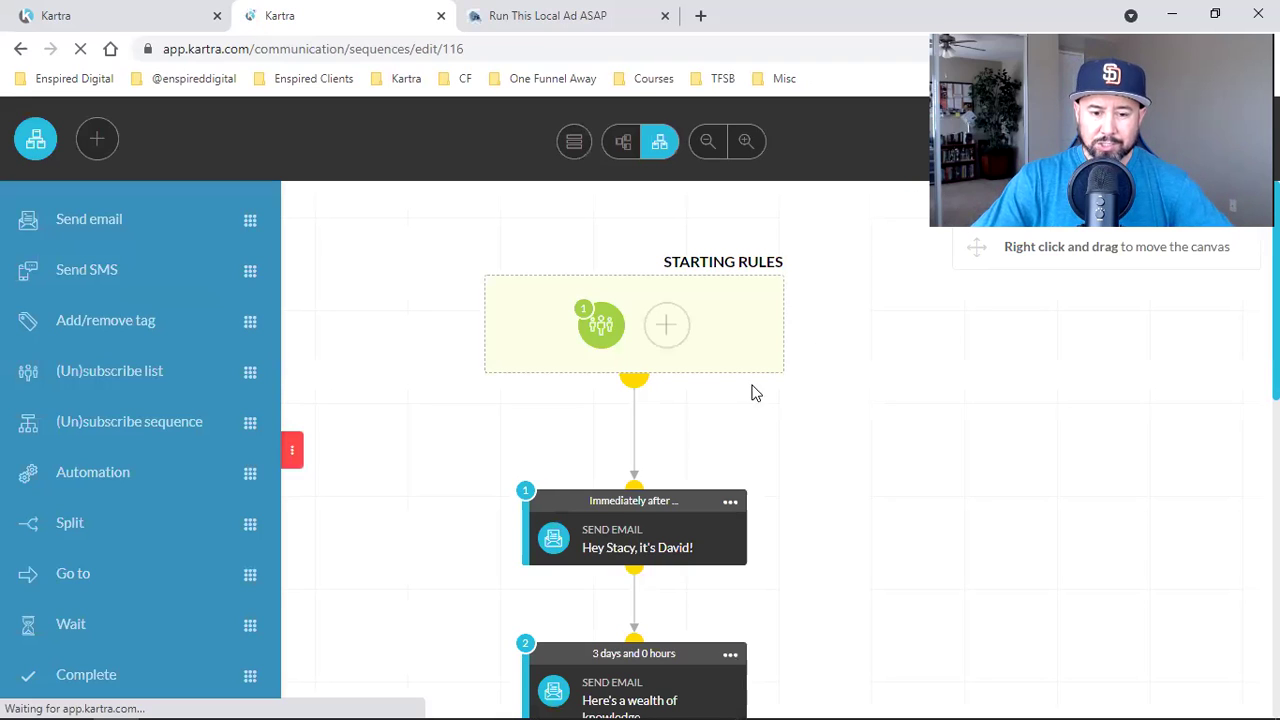
Remove the connection between the sequence's fifth email and the Complete step, and move Complete farther down to make room.
{"action": "scroll", "coordinate": [634, 529], "scroll_direction": "down", "scroll_amount": 1}
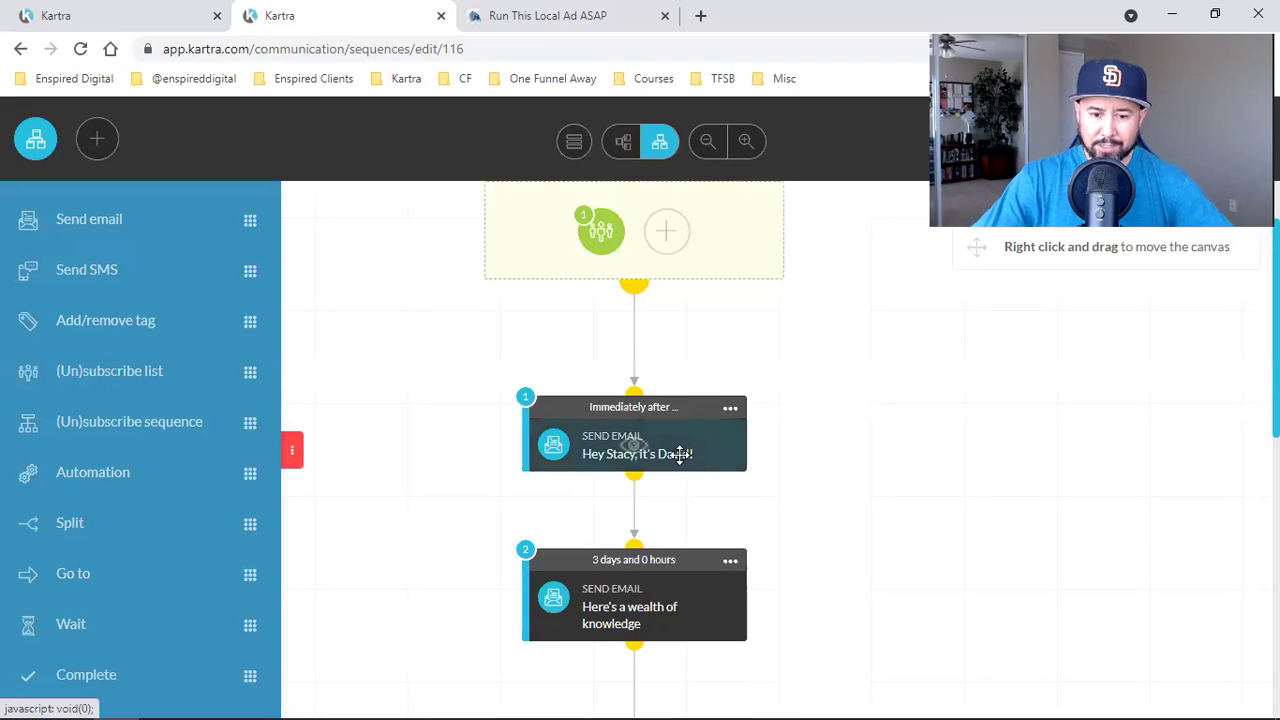
{"action": "scroll", "coordinate": [680, 455], "scroll_direction": "down", "scroll_amount": 4}
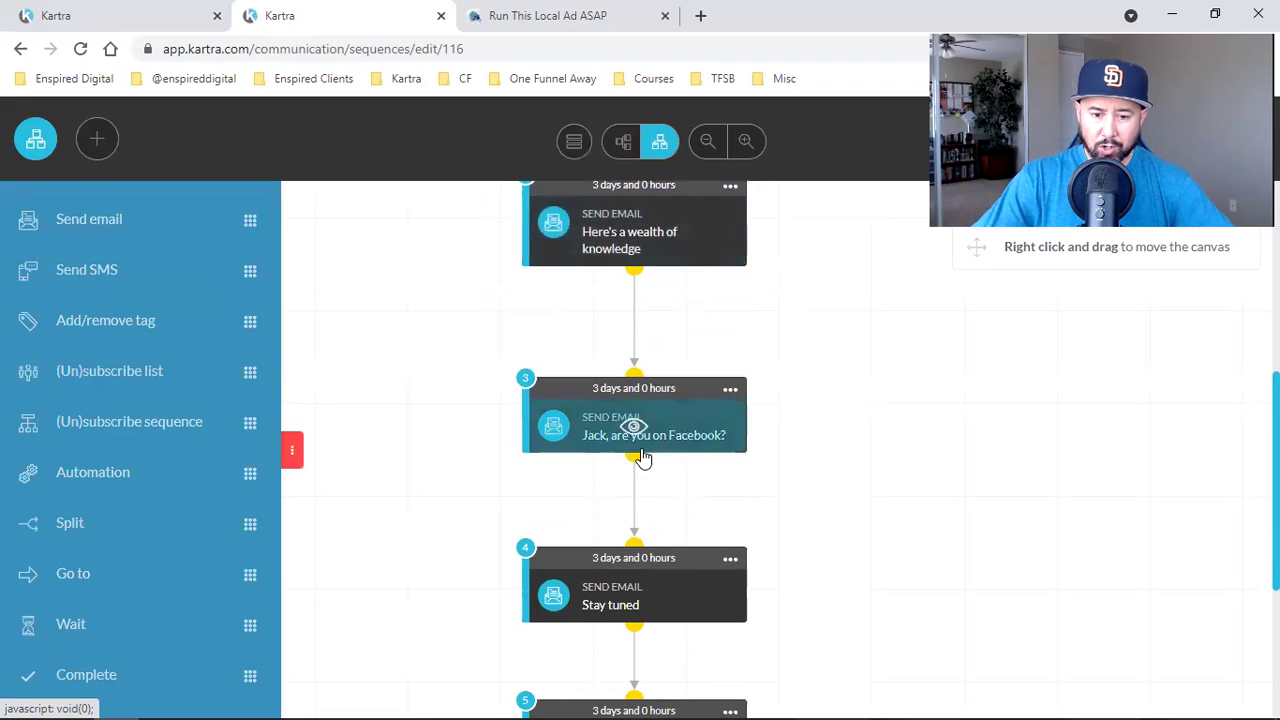
{"action": "scroll", "coordinate": [643, 455], "scroll_direction": "down", "scroll_amount": 2}
{"action": "scroll", "coordinate": [665, 410], "scroll_direction": "down", "scroll_amount": 1}
{"action": "scroll", "coordinate": [678, 431], "scroll_direction": "down", "scroll_amount": 1}
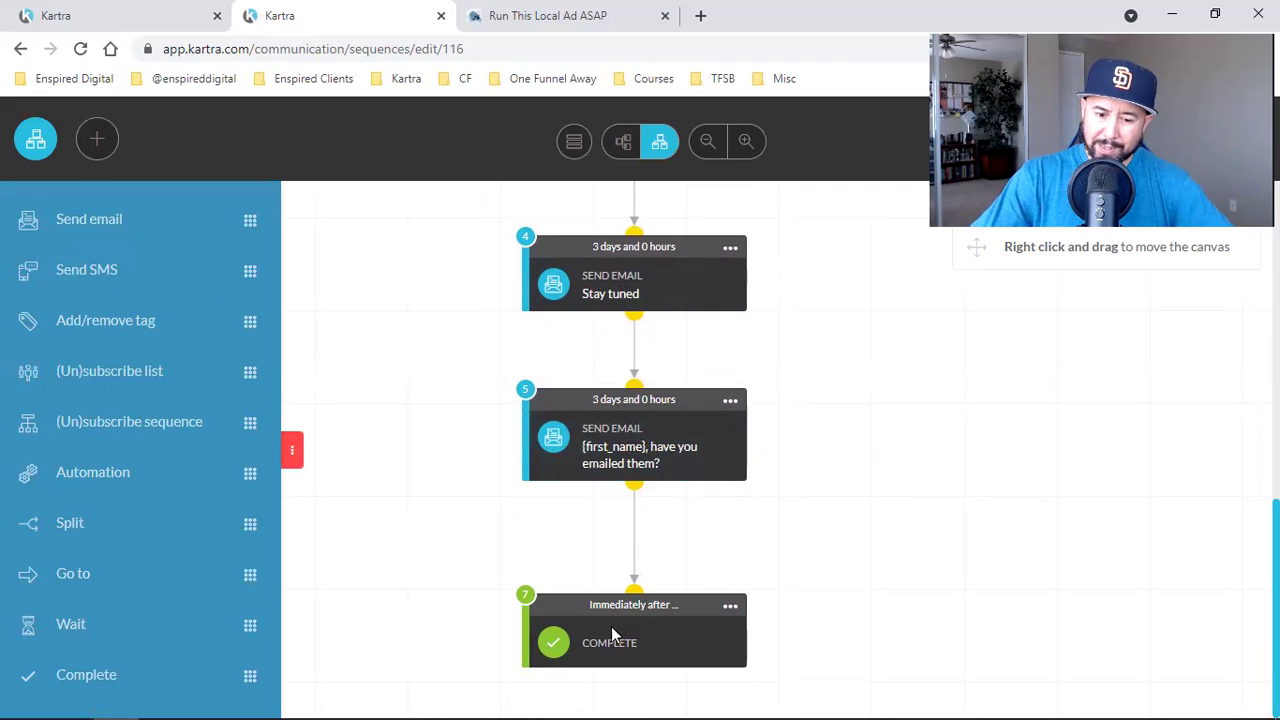
{"action": "left_click", "coordinate": [635, 515]}
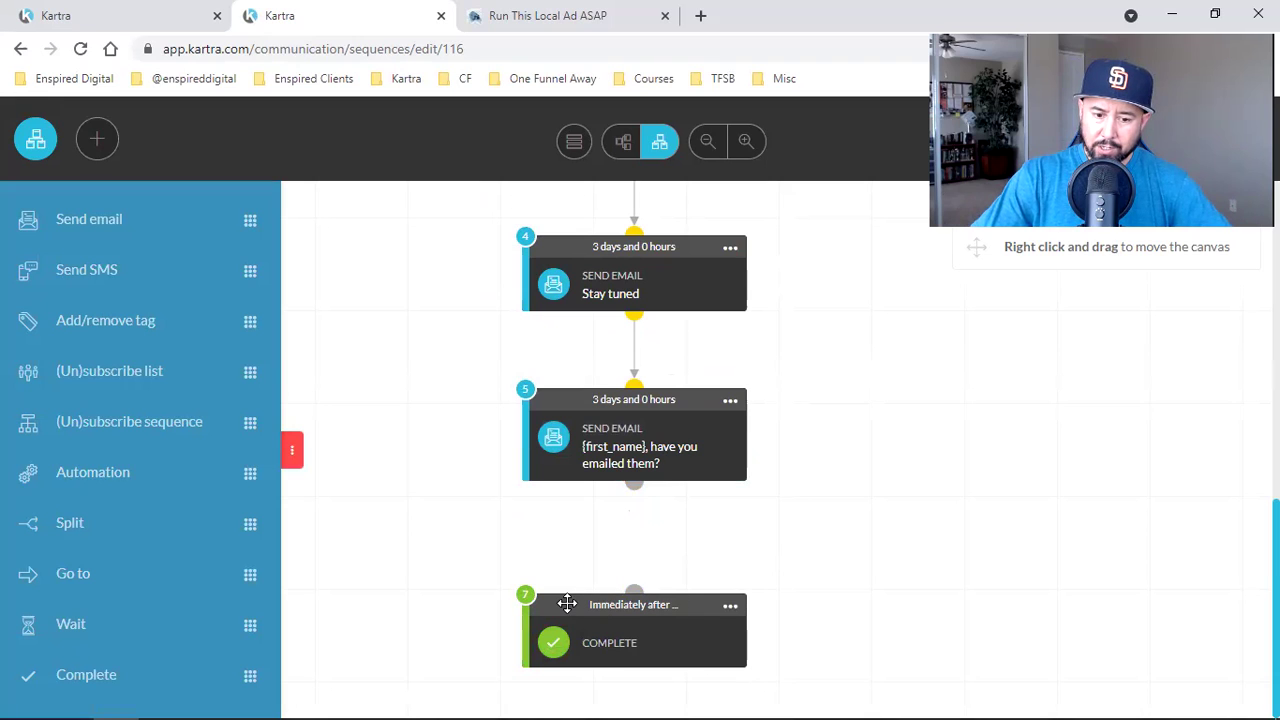
{"action": "left_click_drag", "start_coordinate": [566, 604], "coordinate": [586, 536]}
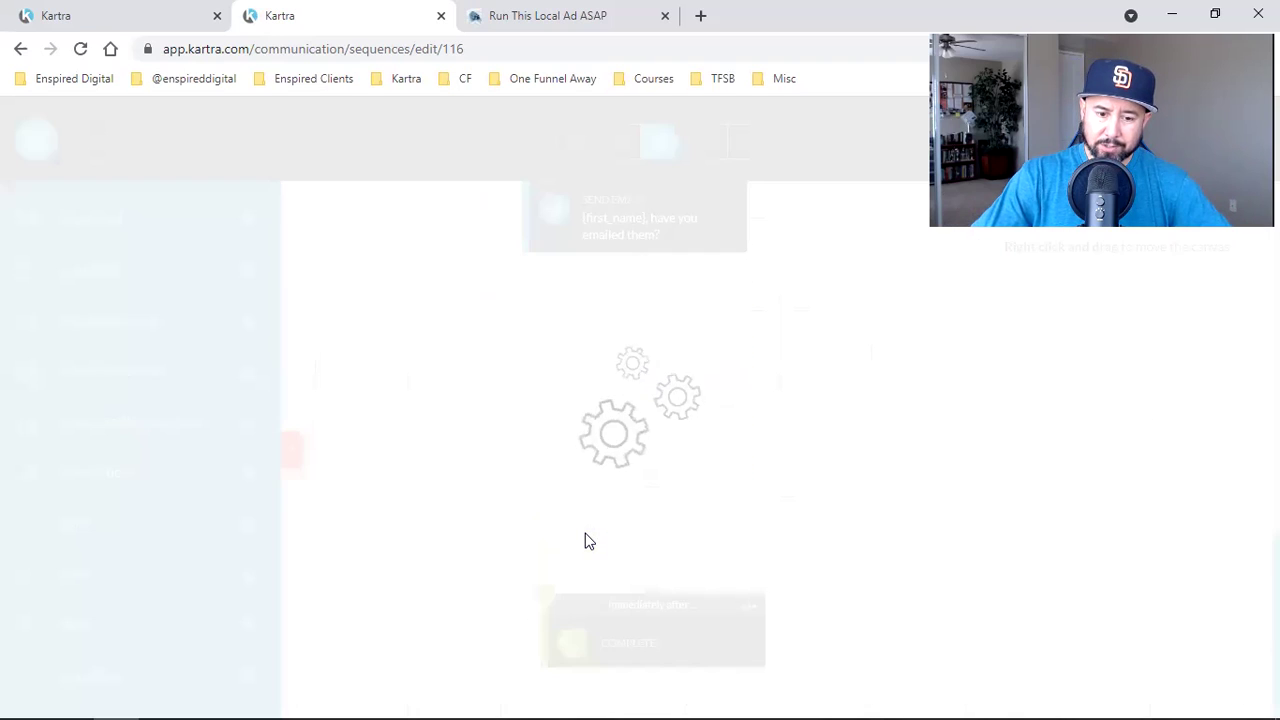
Add a Send email step between the fifth email and Complete, with a delay of 3 days after the previous step.
{"action": "left_click_drag", "start_coordinate": [249, 219], "coordinate": [735, 447]}
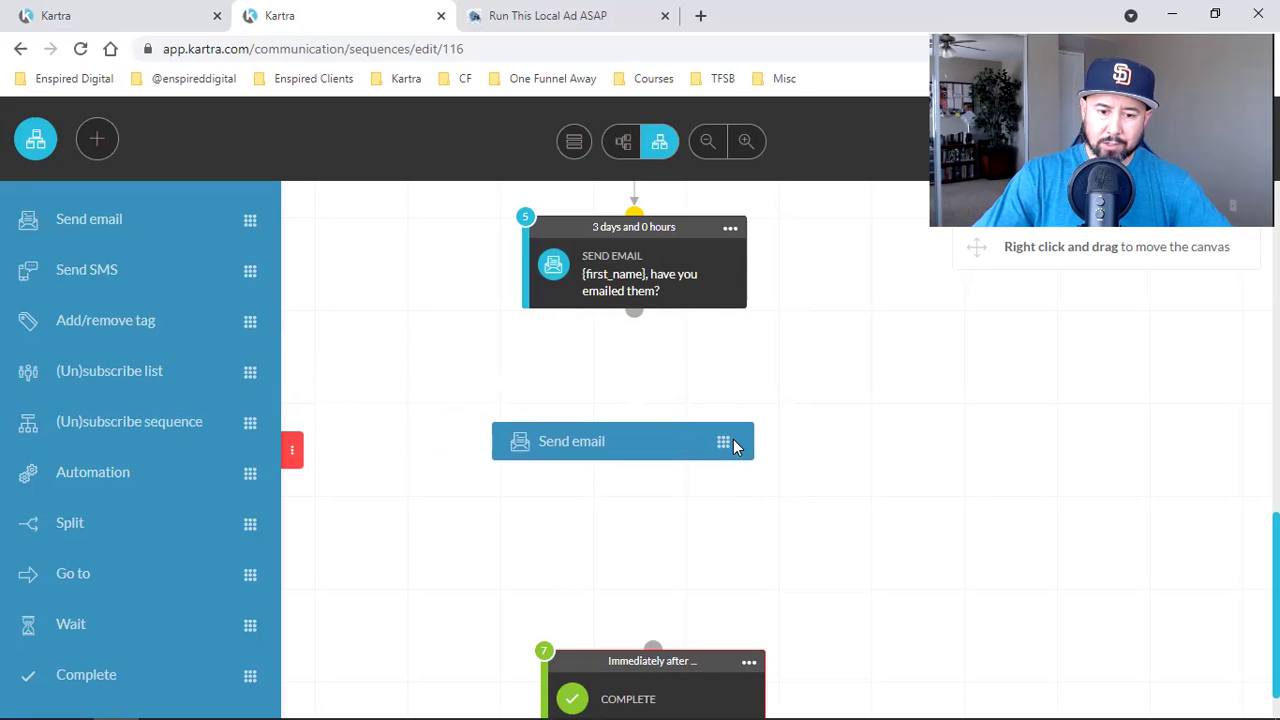
{"action": "left_click_drag", "start_coordinate": [735, 447], "coordinate": [735, 447]}
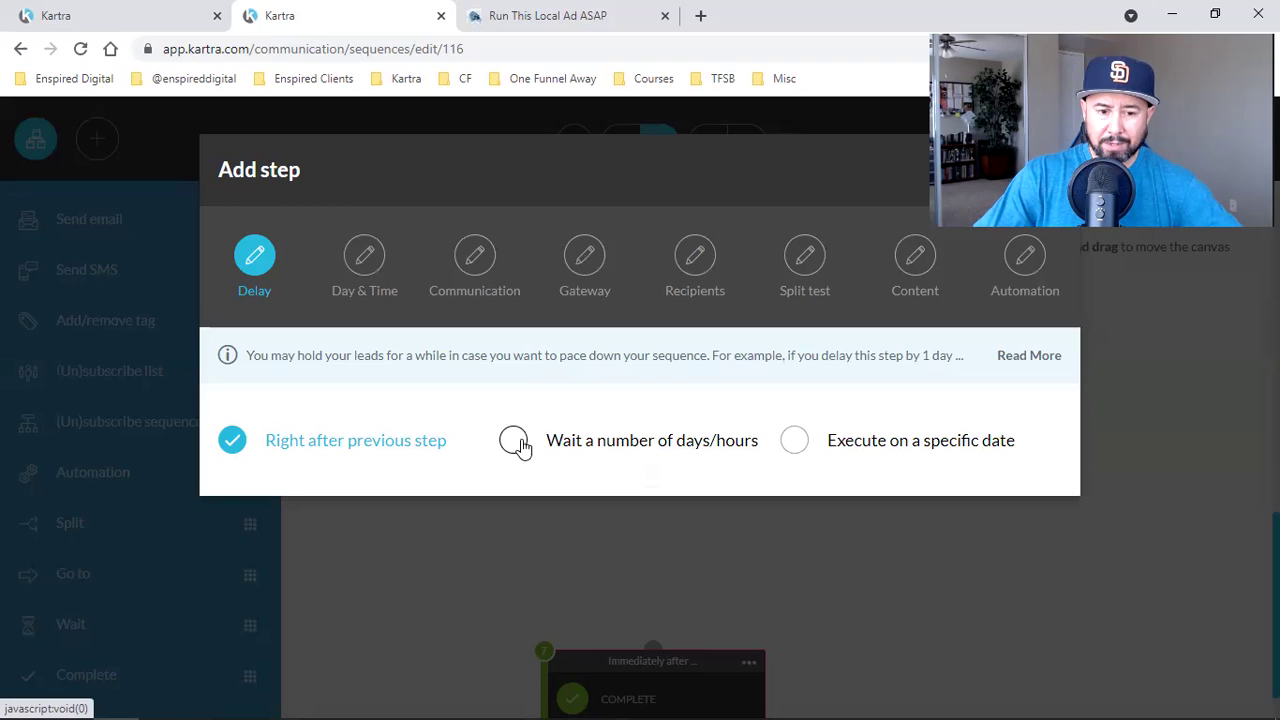
{"action": "left_click", "coordinate": [515, 442]}
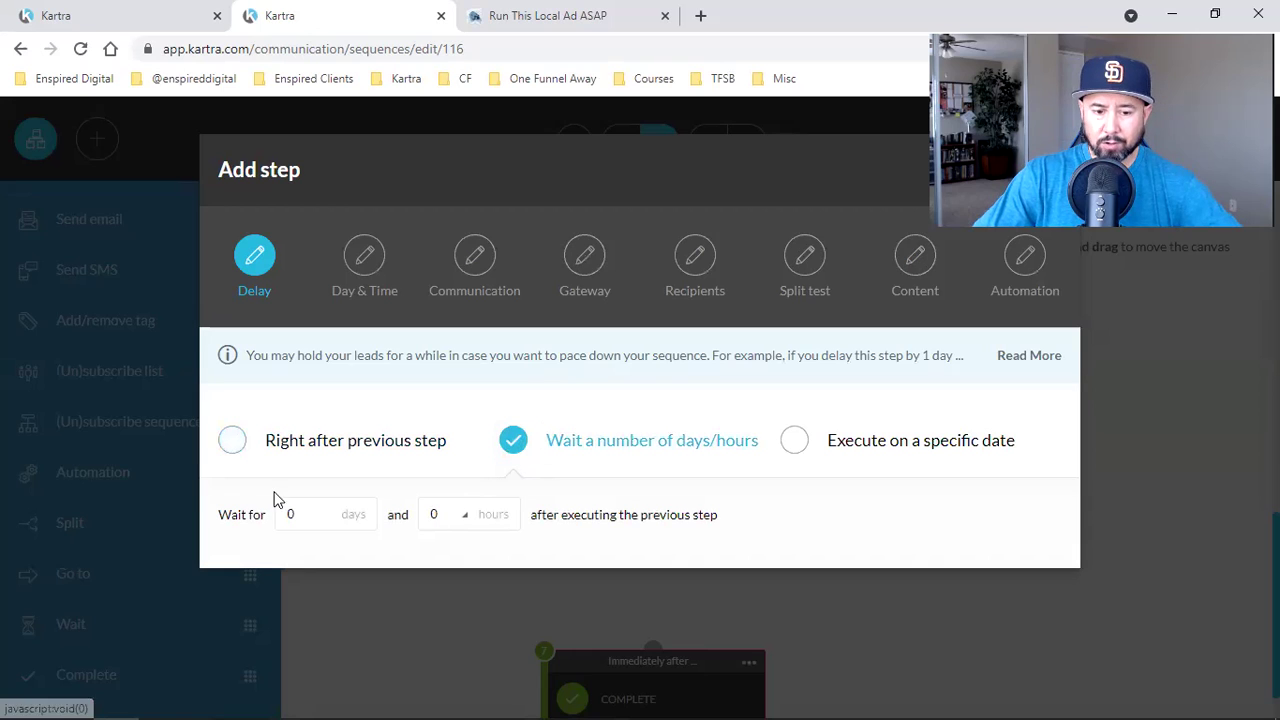
{"action": "double_click", "coordinate": [296, 514]}
{"action": "type", "text": "3"}
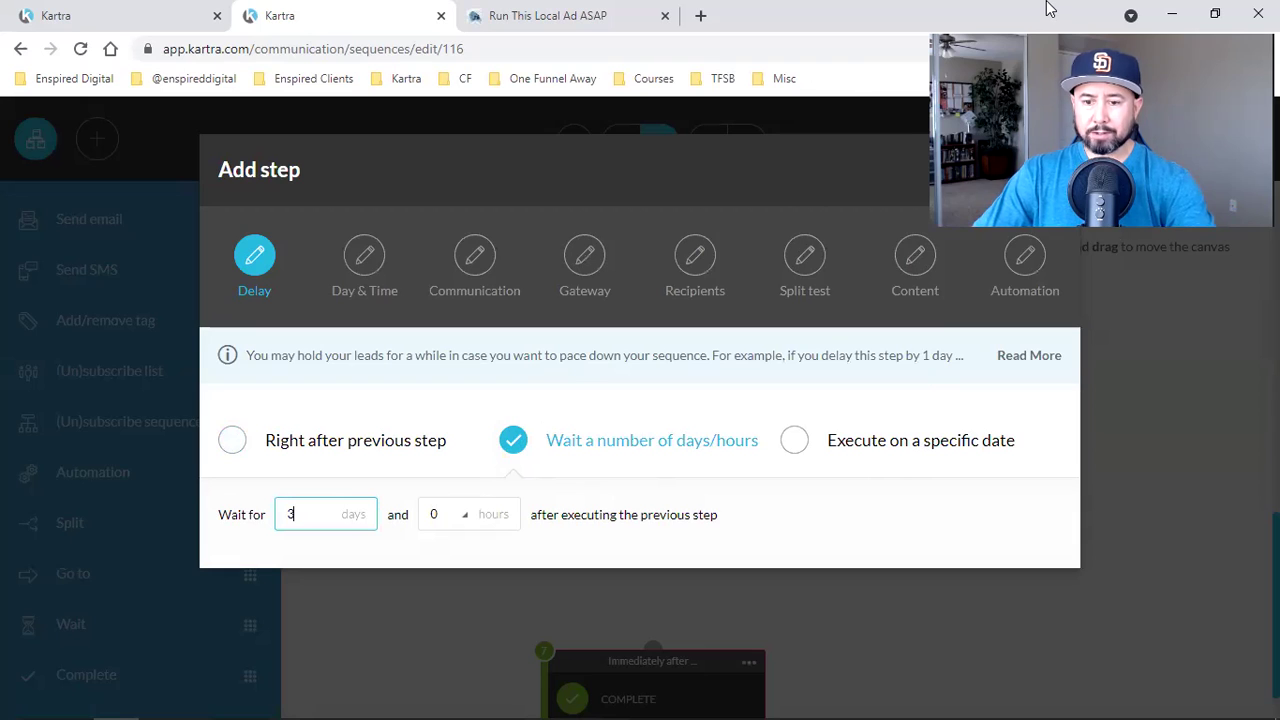
{"action": "key", "text": "Return"}
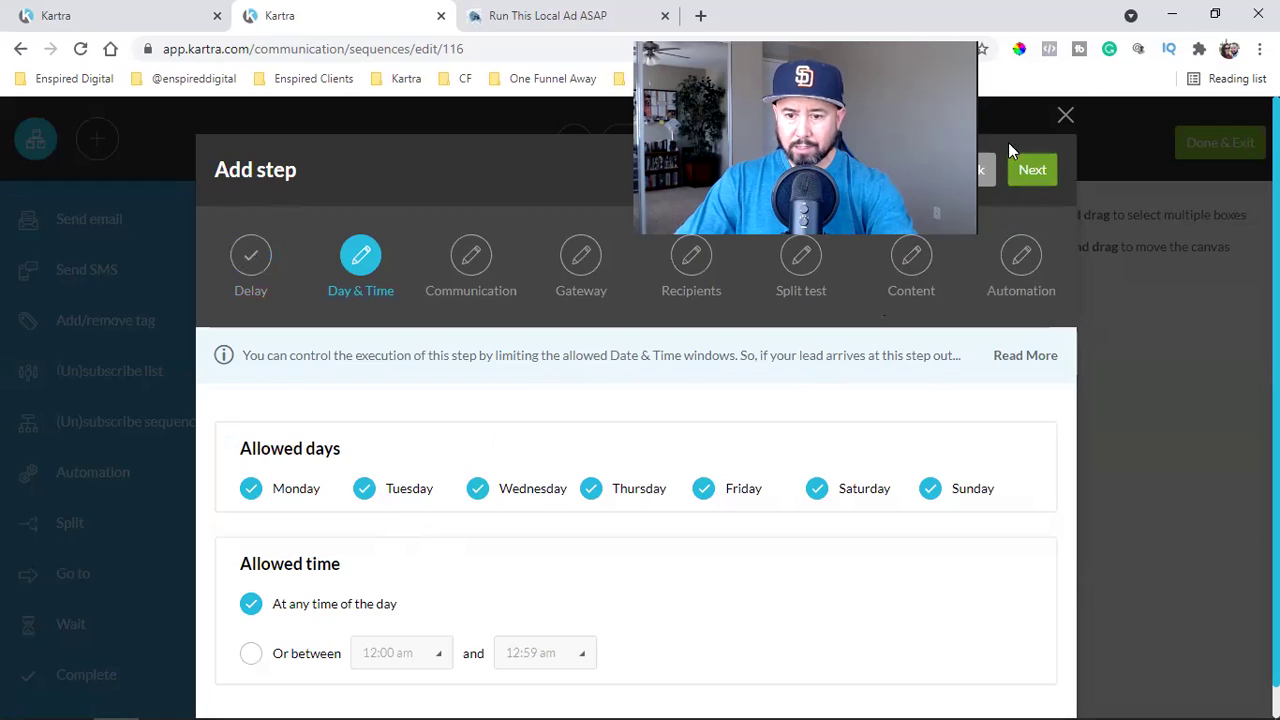
Accept the default allowed days and time, and name the broadcast How To Send A Broadcast Email.
{"action": "left_click", "coordinate": [1032, 170]}
{"action": "left_click", "coordinate": [315, 403]}
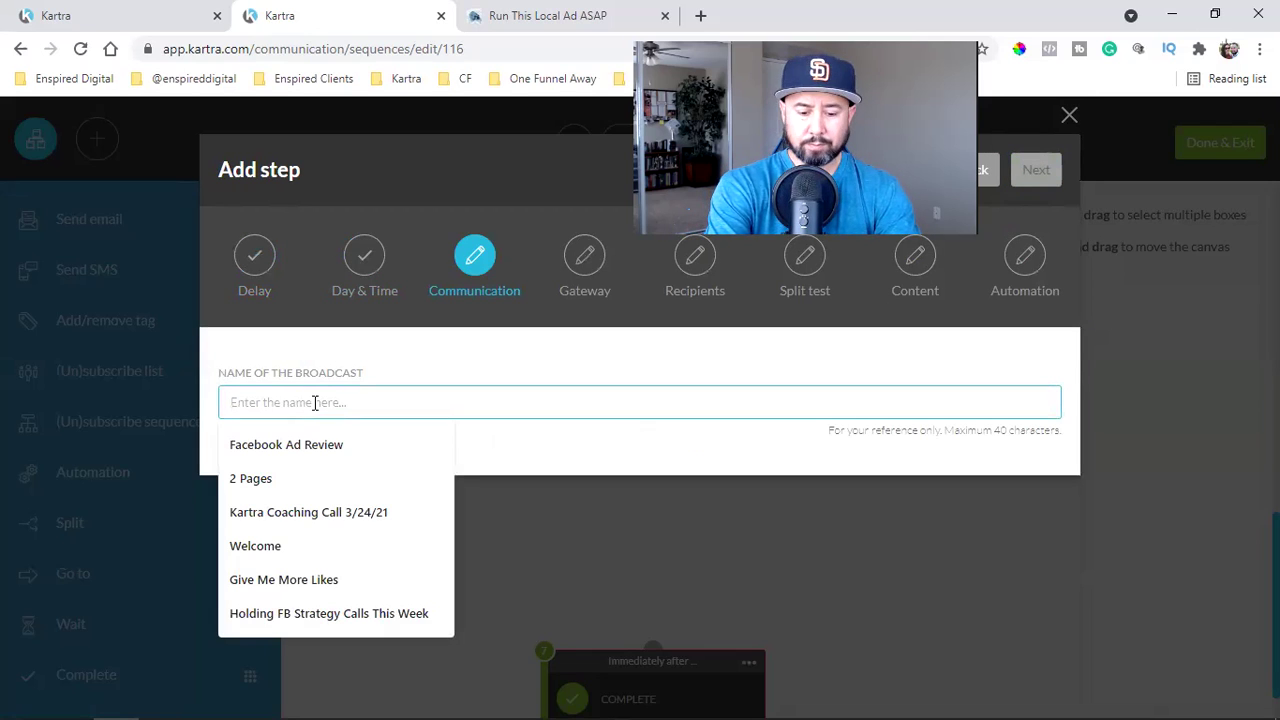
{"action": "type", "text": "How To Ser"}
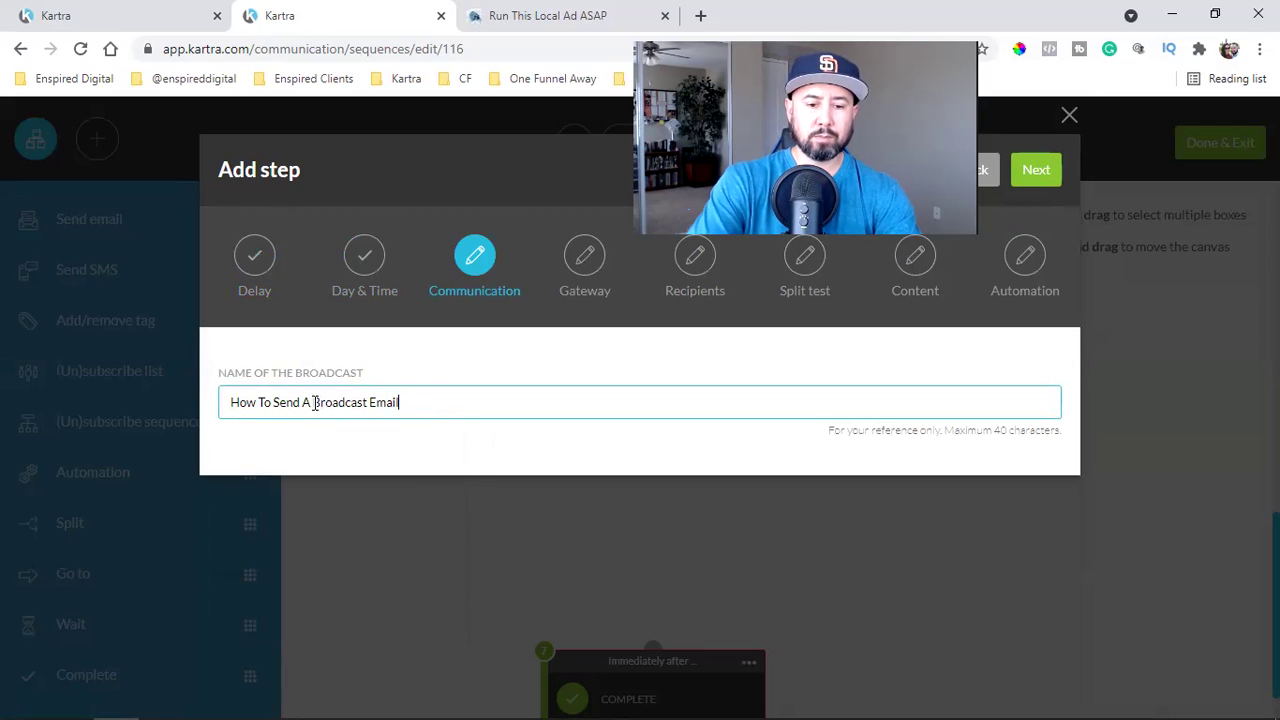
{"action": "left_click", "coordinate": [1057, 178]}
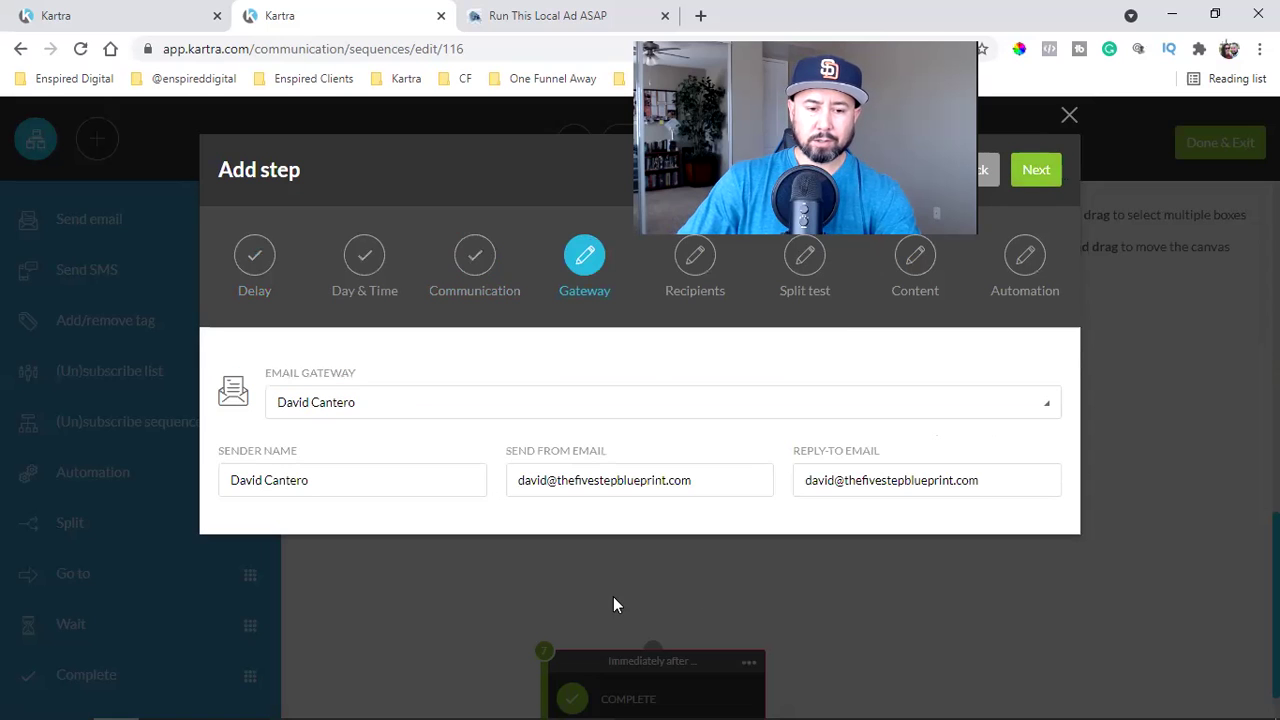
Change the domain of the send-from email to profitwithkartra.online.
{"action": "double_click", "coordinate": [620, 480]}
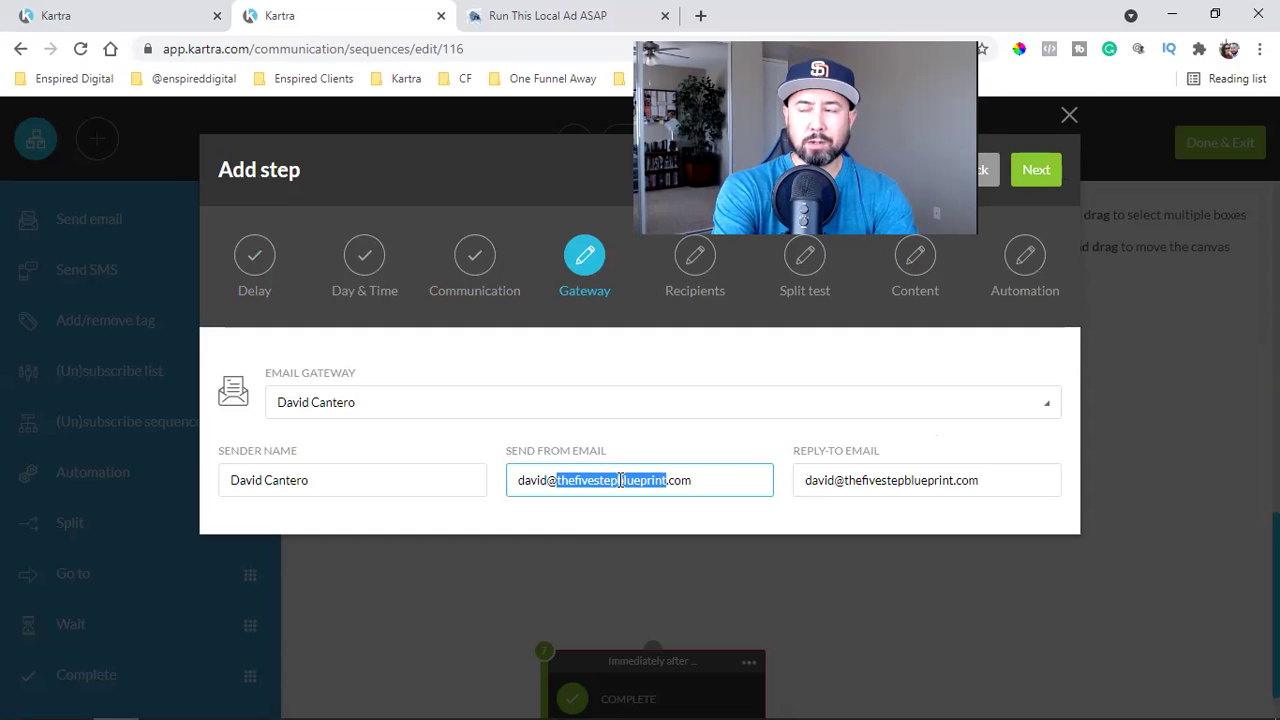
{"action": "type", "text": "profitwithkartra"}
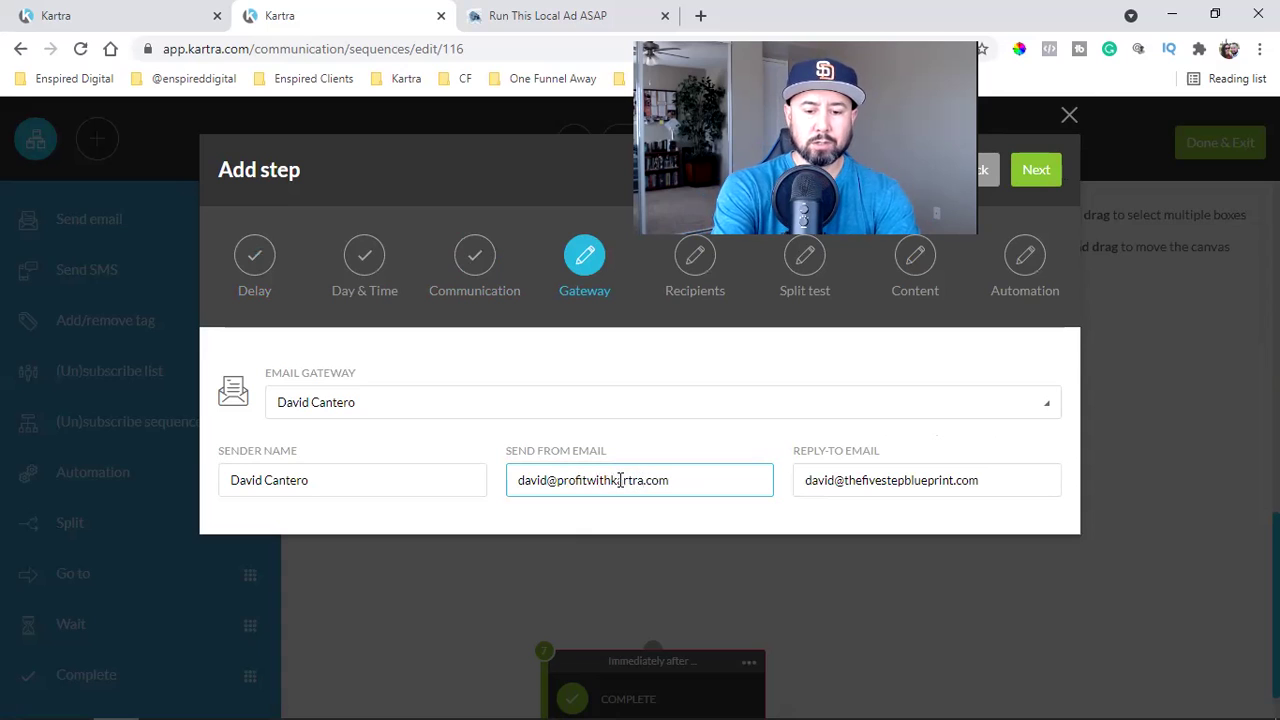
{"action": "key", "text": "BackSpace"}
{"action": "key", "text": "BackSpace"}
{"action": "type", "text": "on"}
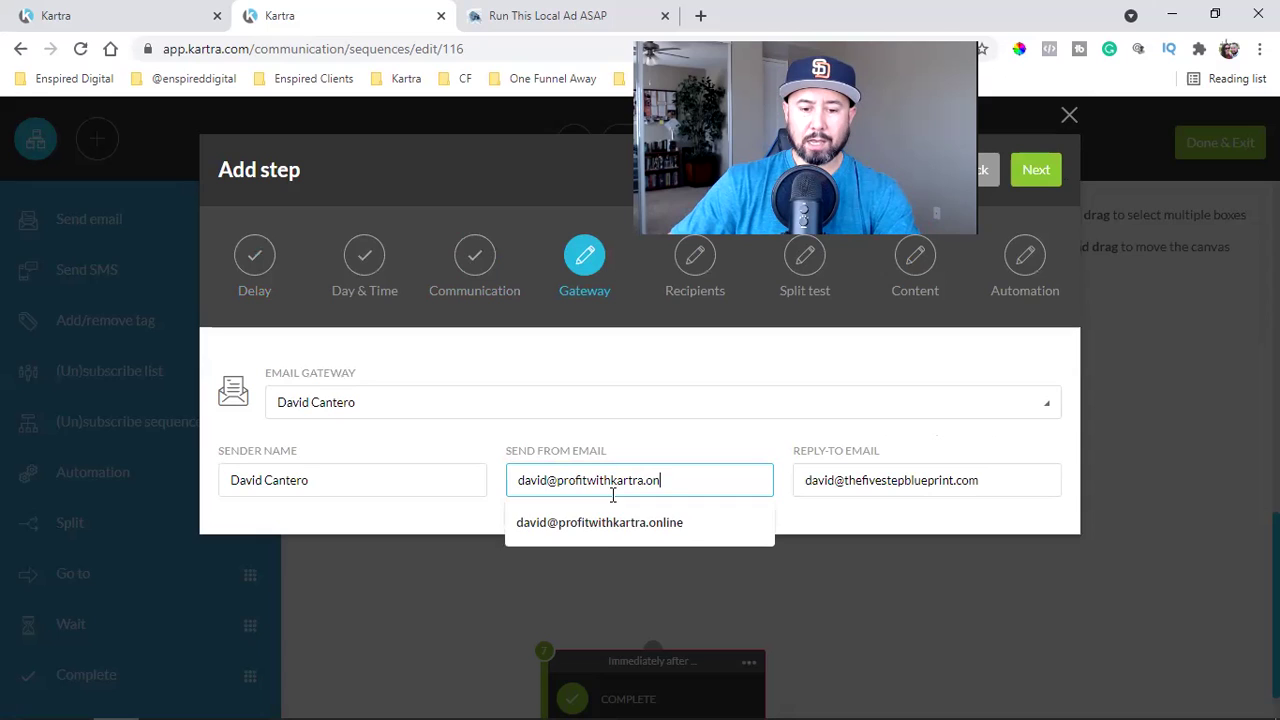
{"action": "left_click", "coordinate": [607, 530]}
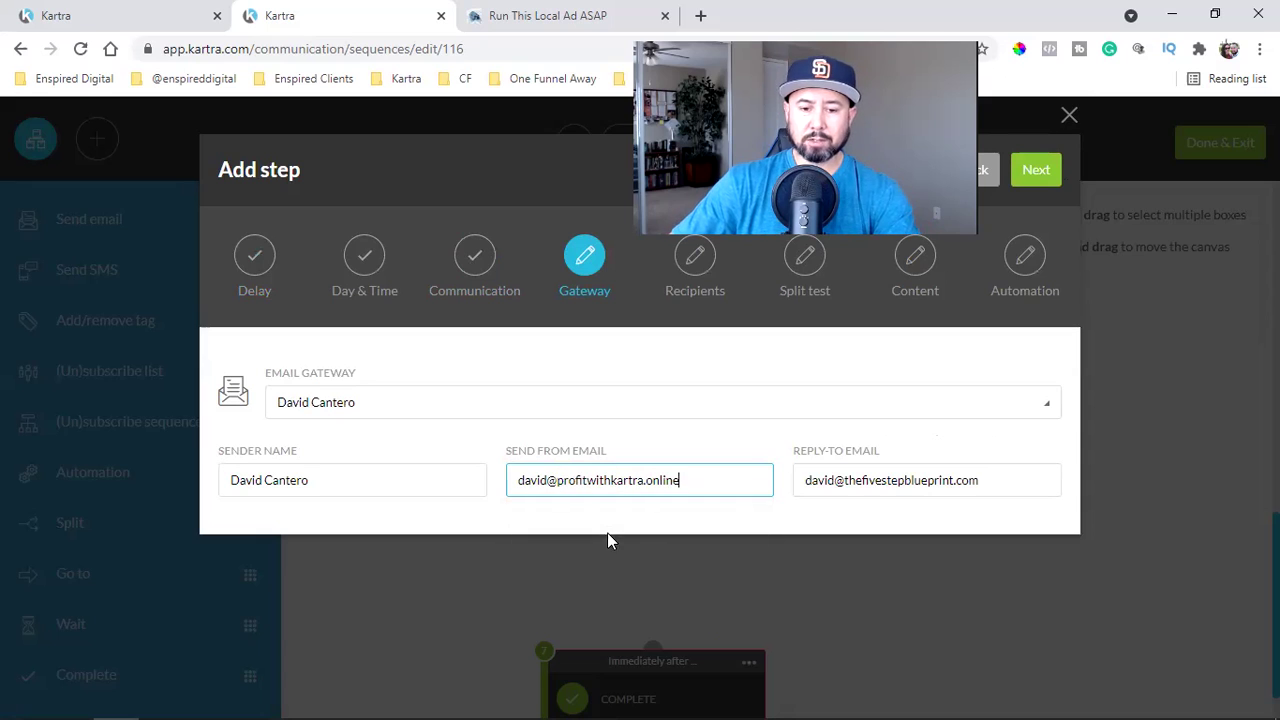
Copy the send-from email into the reply-to email and continue to the recipients settings.
{"action": "triple_click", "coordinate": [589, 480]}
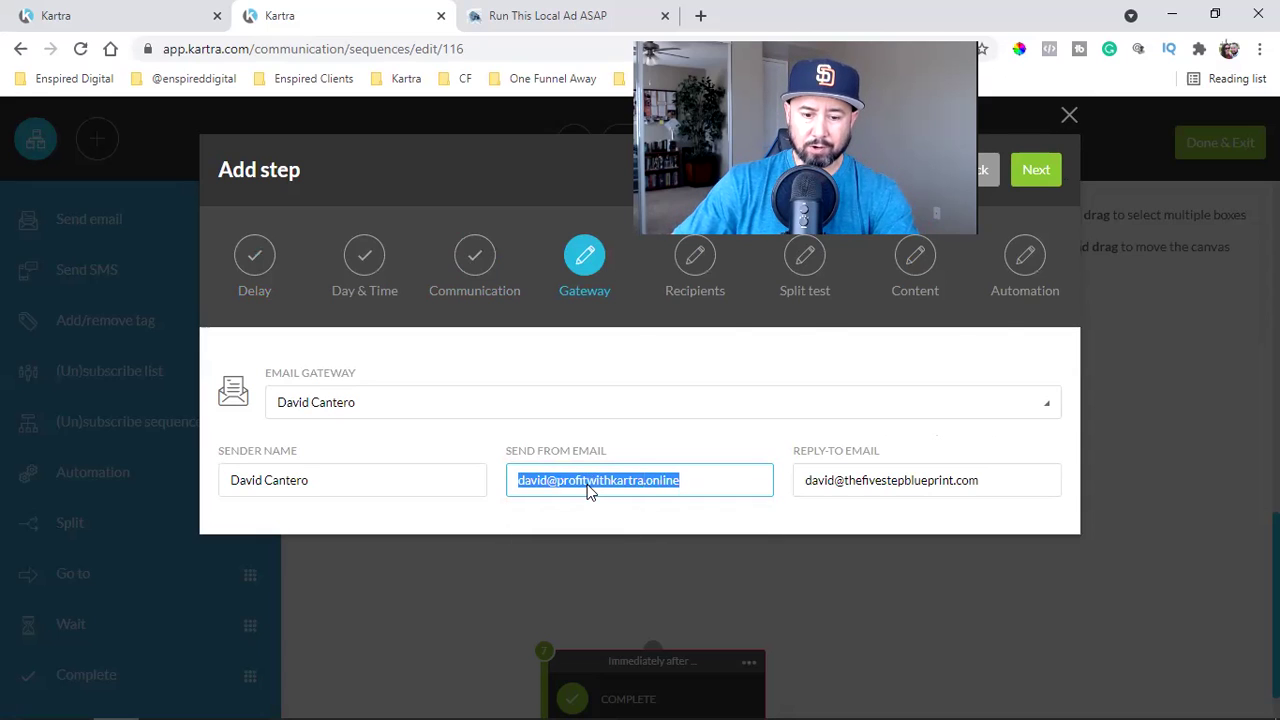
{"action": "right_click", "coordinate": [589, 490]}
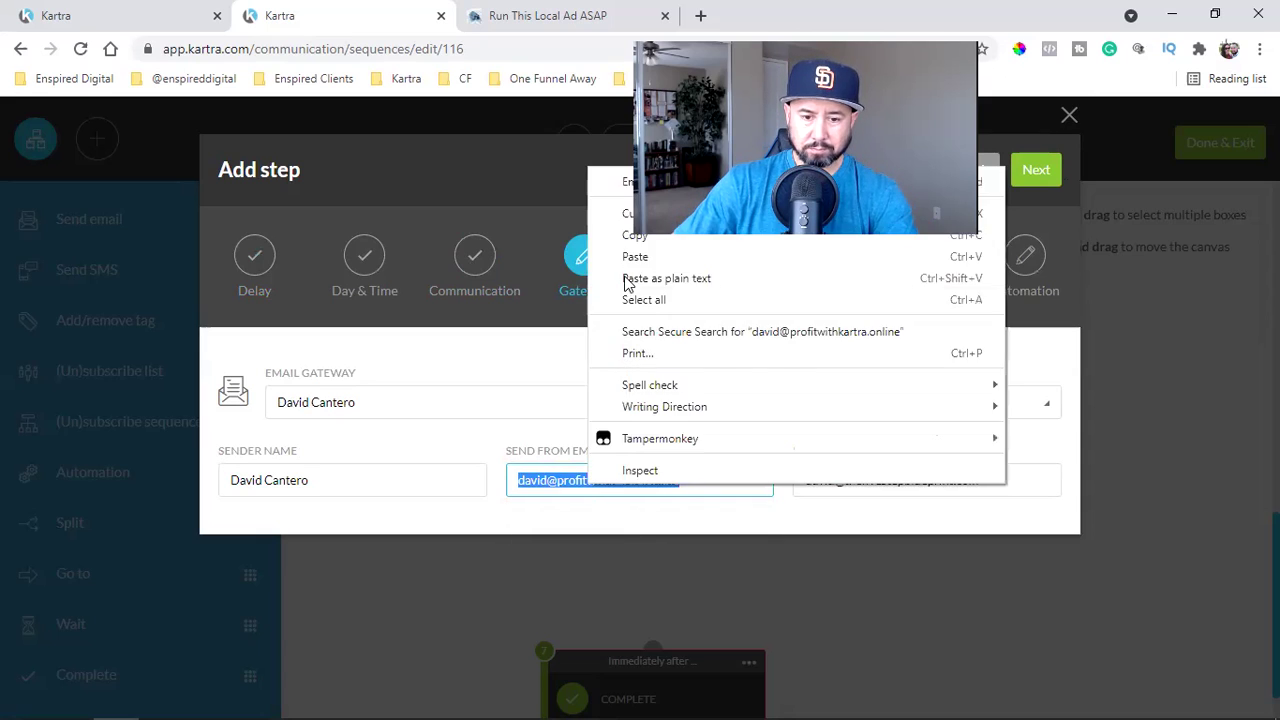
{"action": "double_click", "coordinate": [900, 480]}
{"action": "key", "text": "ctrl+a"}
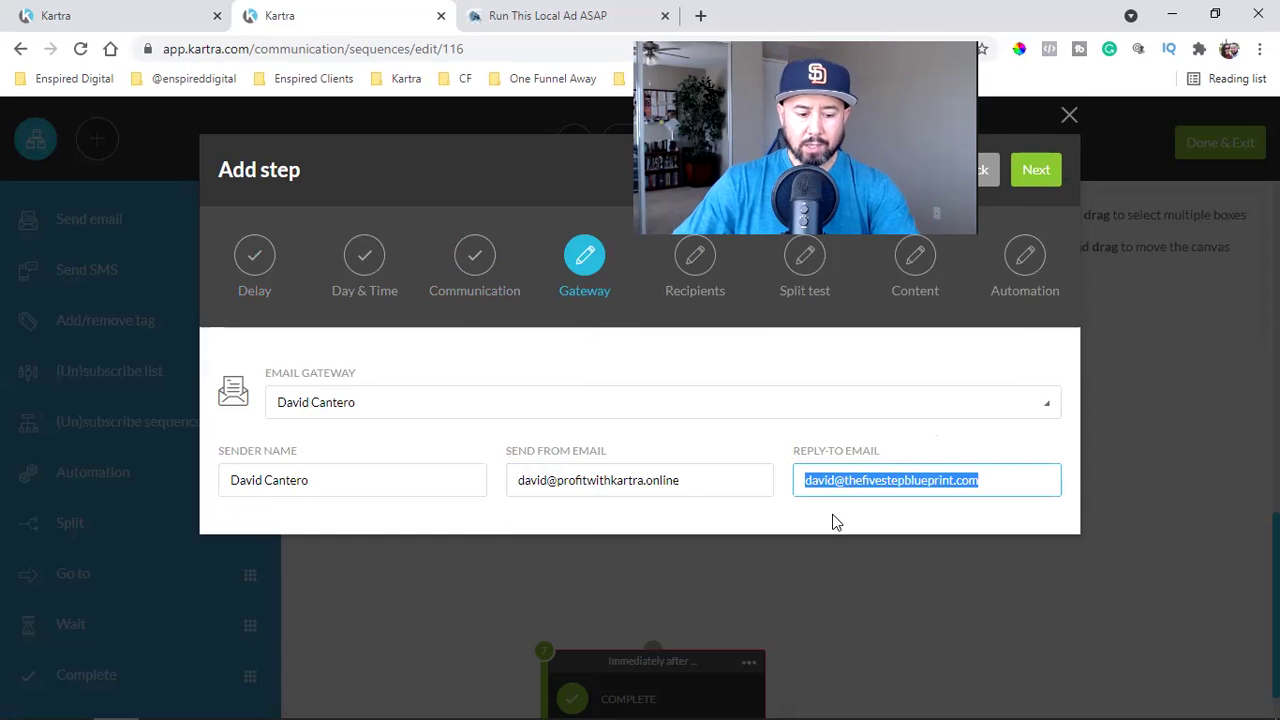
{"action": "key", "text": "ctrl+v"}
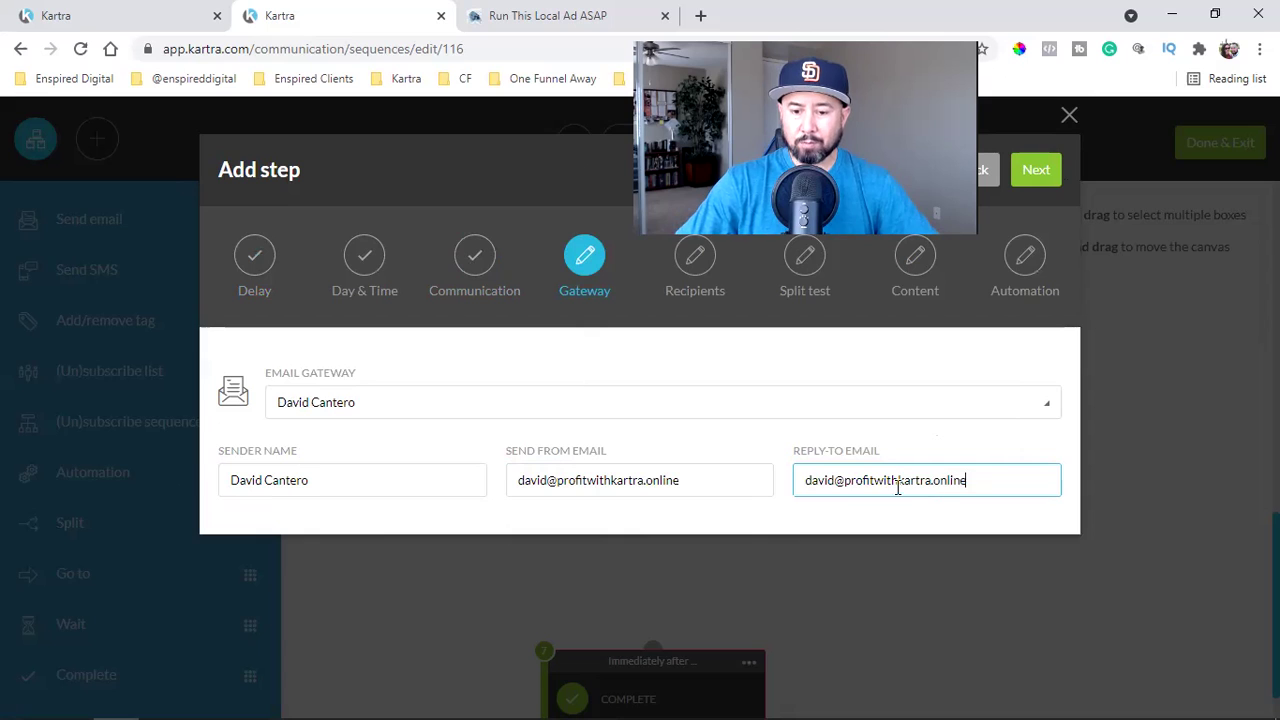
{"action": "left_click", "coordinate": [626, 480]}
{"action": "double_click", "coordinate": [626, 480]}
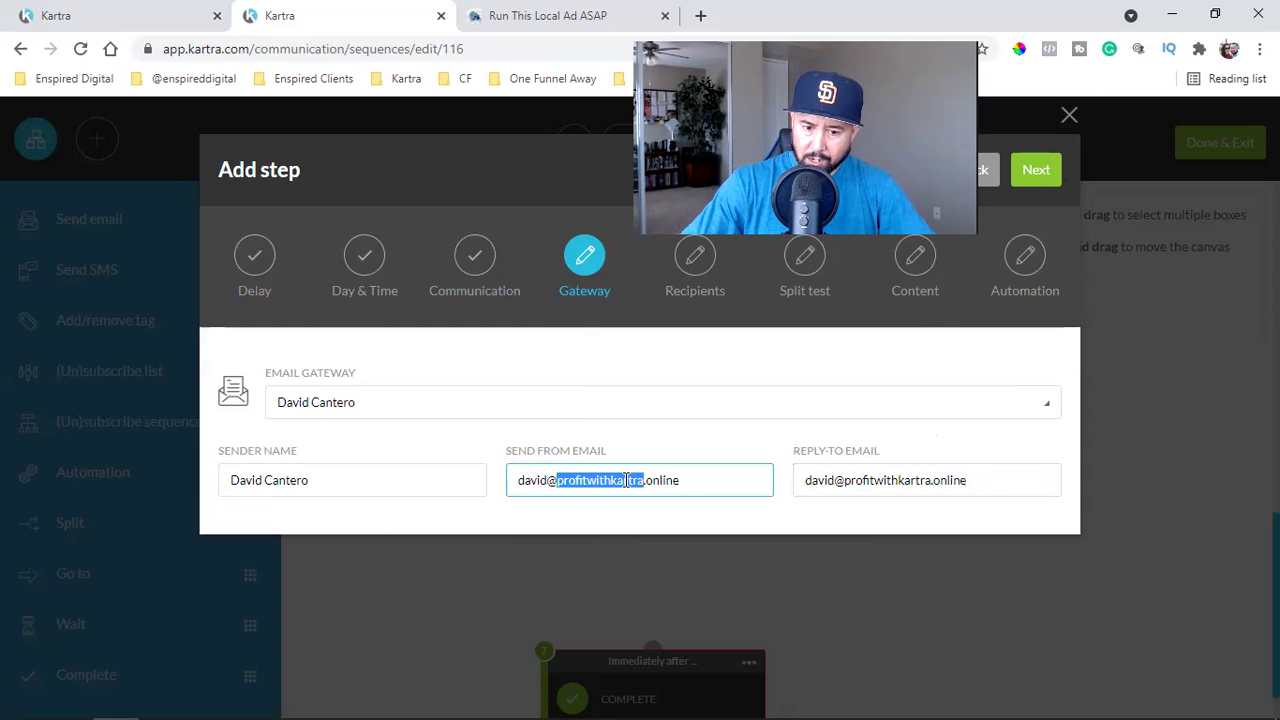
{"action": "left_click", "coordinate": [626, 480]}
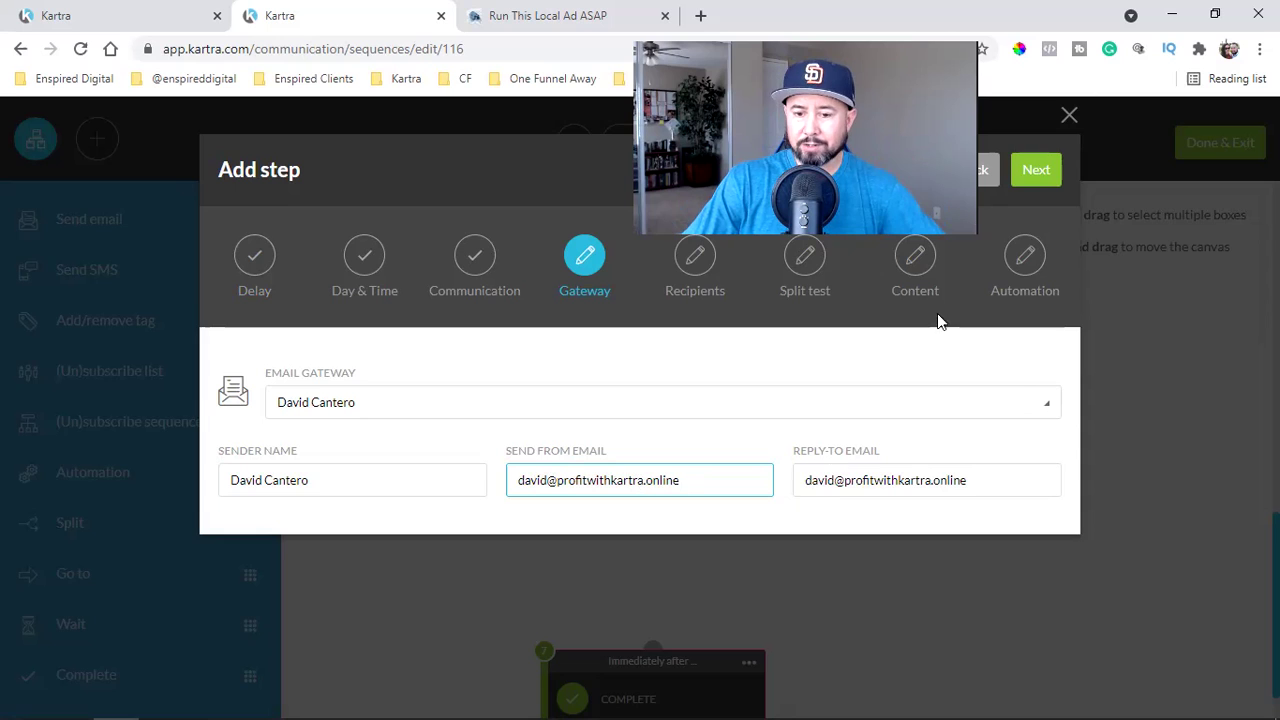
{"action": "left_click", "coordinate": [1034, 170]}
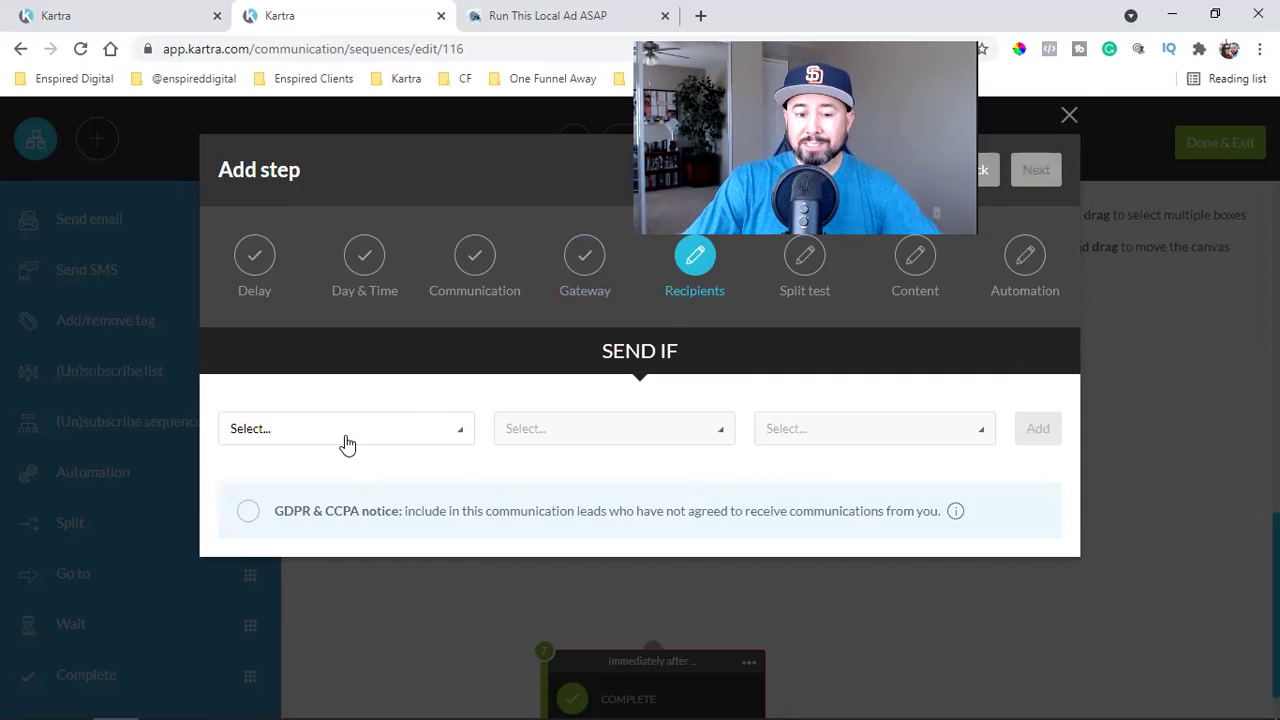
Add a recipient condition that sends the email to leads subscribed to the Kartra Affiliates list.
{"action": "left_click", "coordinate": [347, 444]}
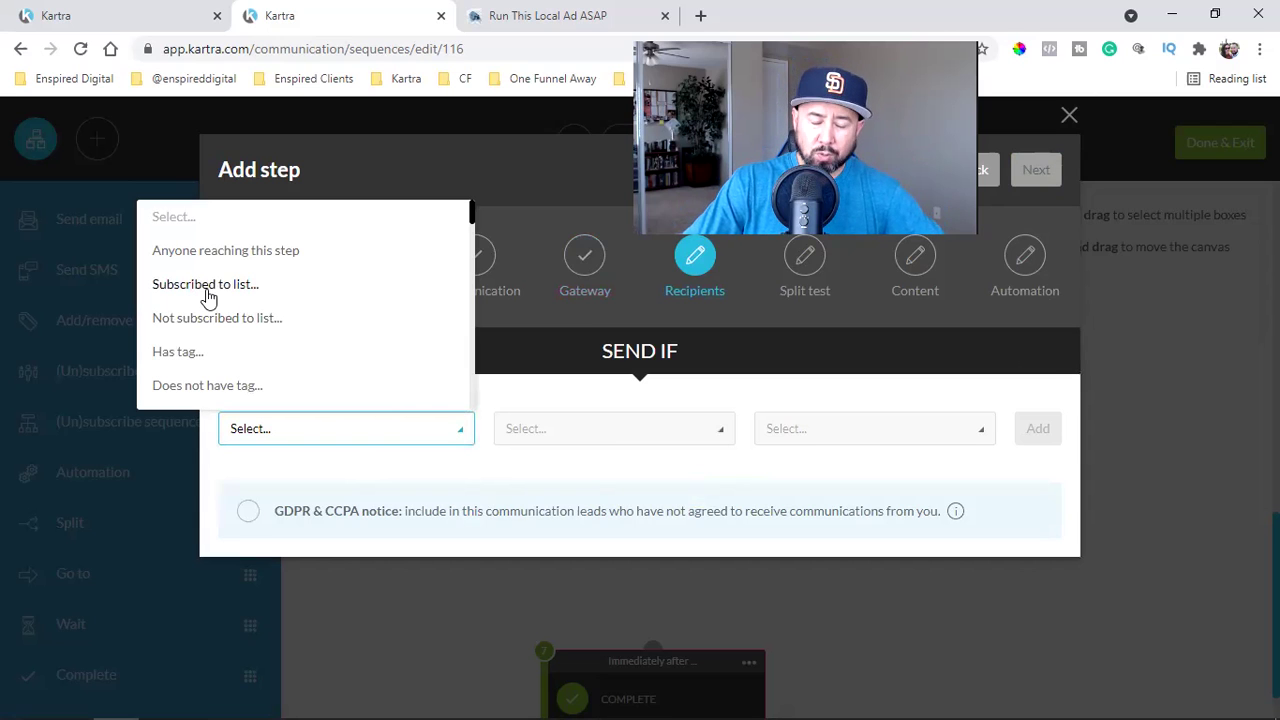
{"action": "left_click", "coordinate": [210, 286]}
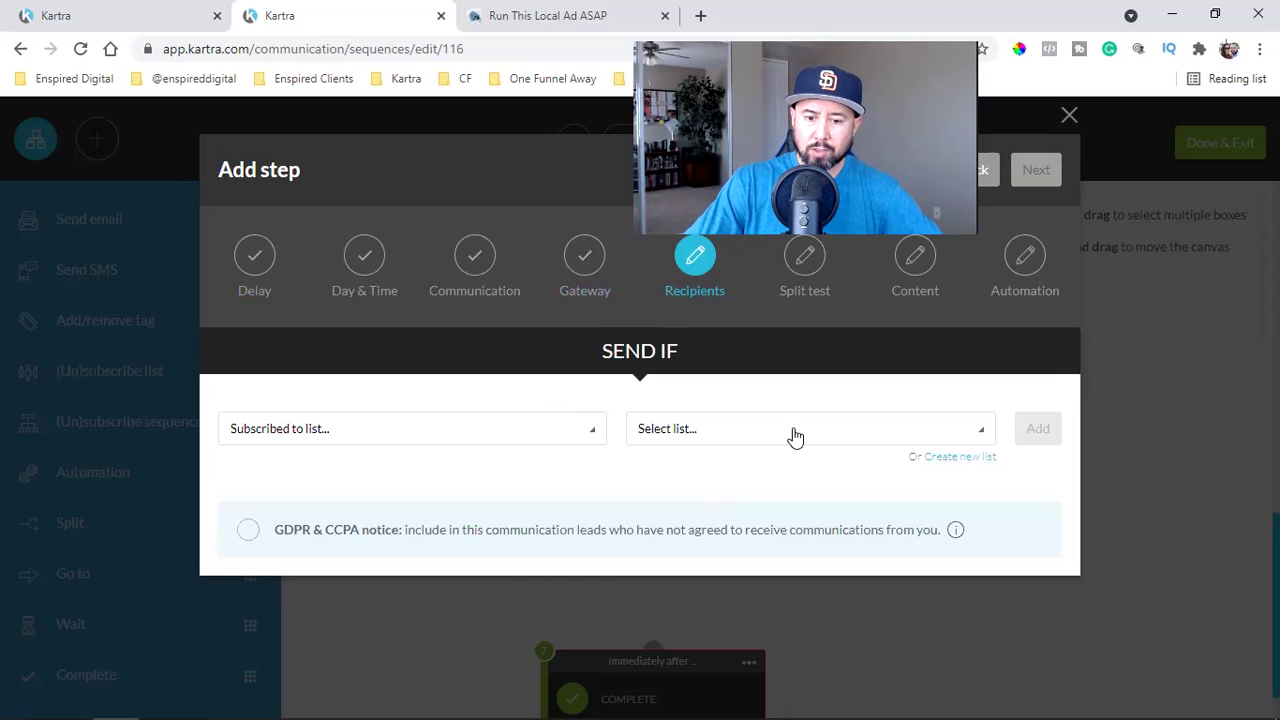
{"action": "left_click", "coordinate": [795, 437]}
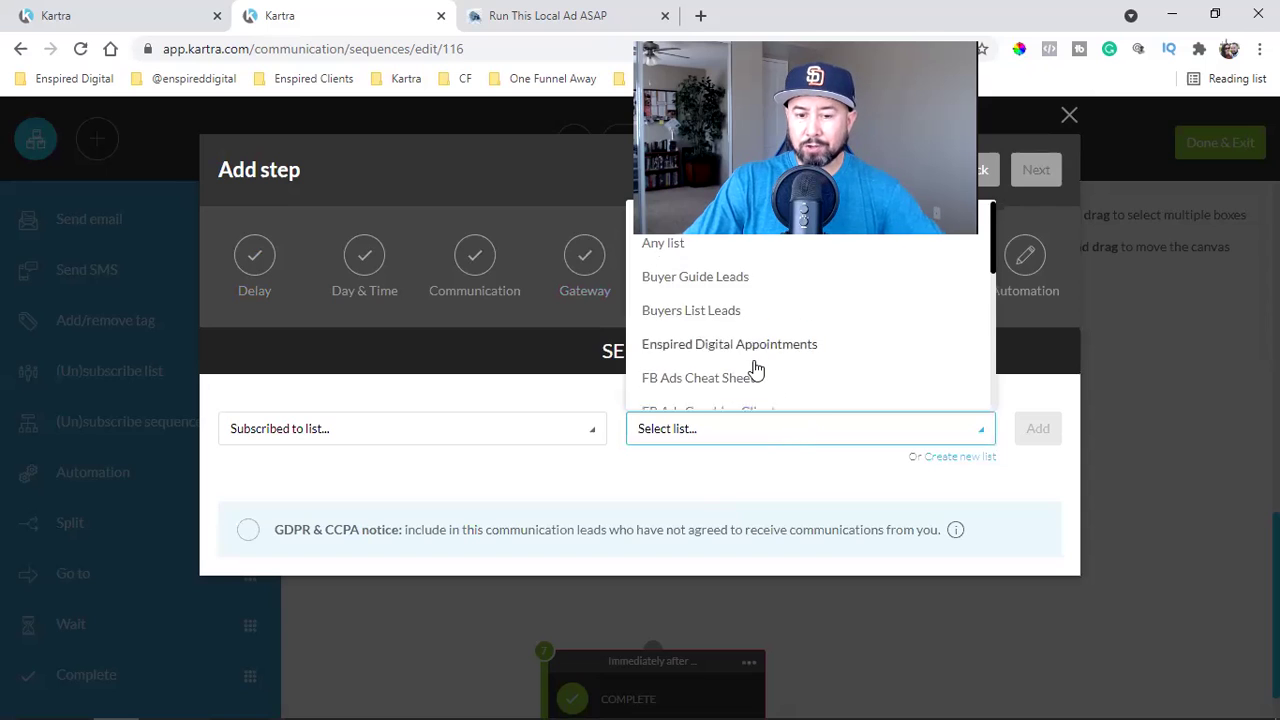
{"action": "scroll", "coordinate": [757, 369], "scroll_direction": "down", "scroll_amount": 3}
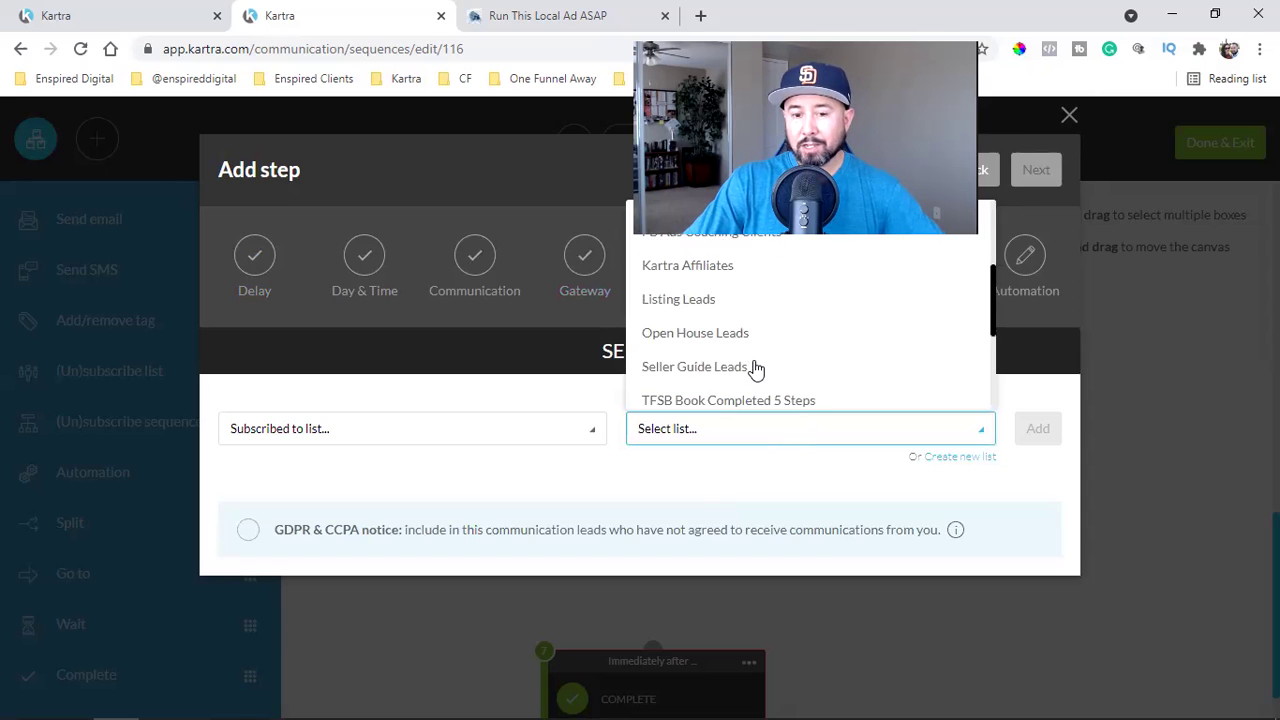
{"action": "left_click", "coordinate": [740, 268]}
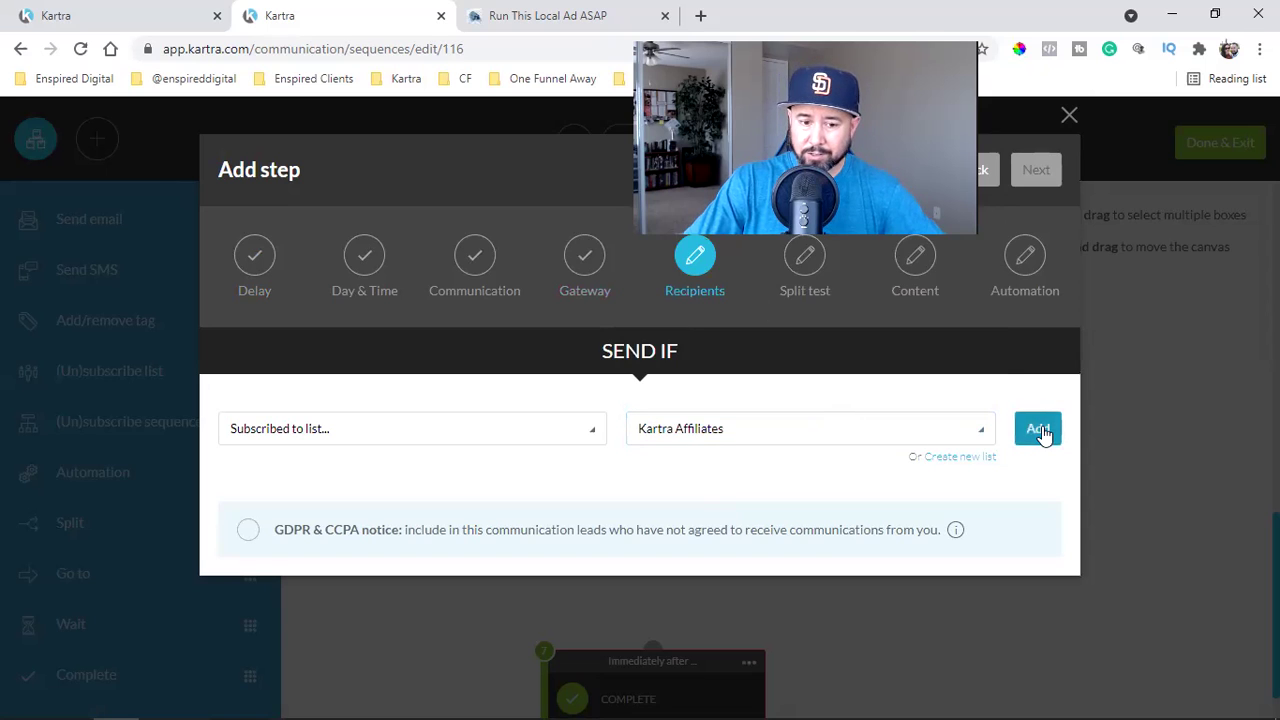
{"action": "left_click", "coordinate": [1038, 429]}
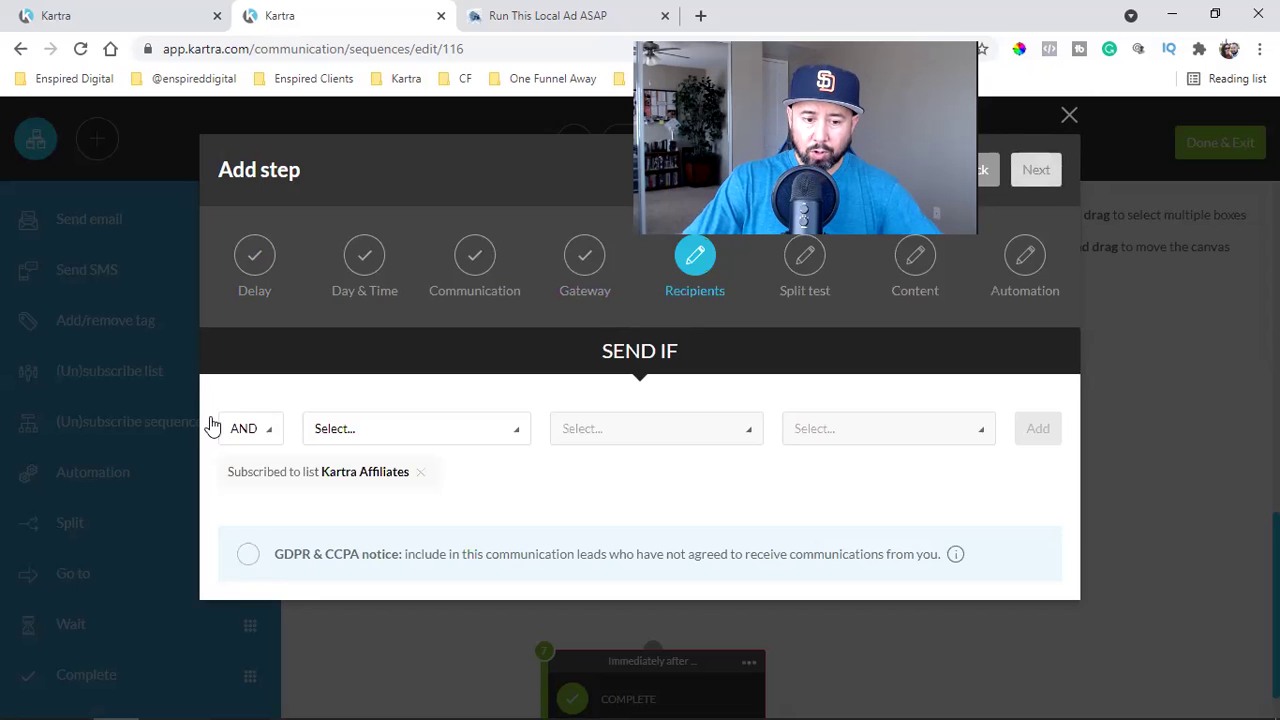
Add an OR condition for leads subscribed to the Kartra Affiliates sequence and continue to the split test settings.
{"action": "left_click", "coordinate": [250, 430]}
{"action": "left_click", "coordinate": [262, 494]}
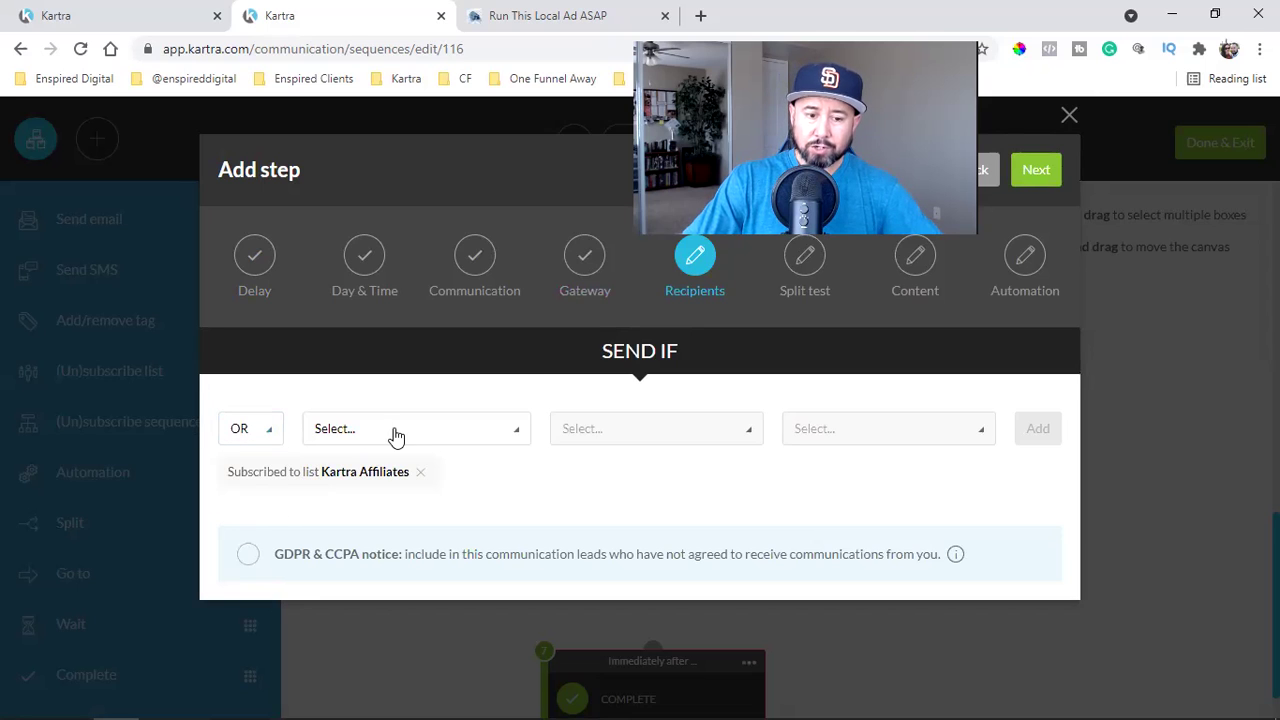
{"action": "left_click", "coordinate": [395, 433]}
{"action": "scroll", "coordinate": [349, 346], "scroll_direction": "down", "scroll_amount": 3}
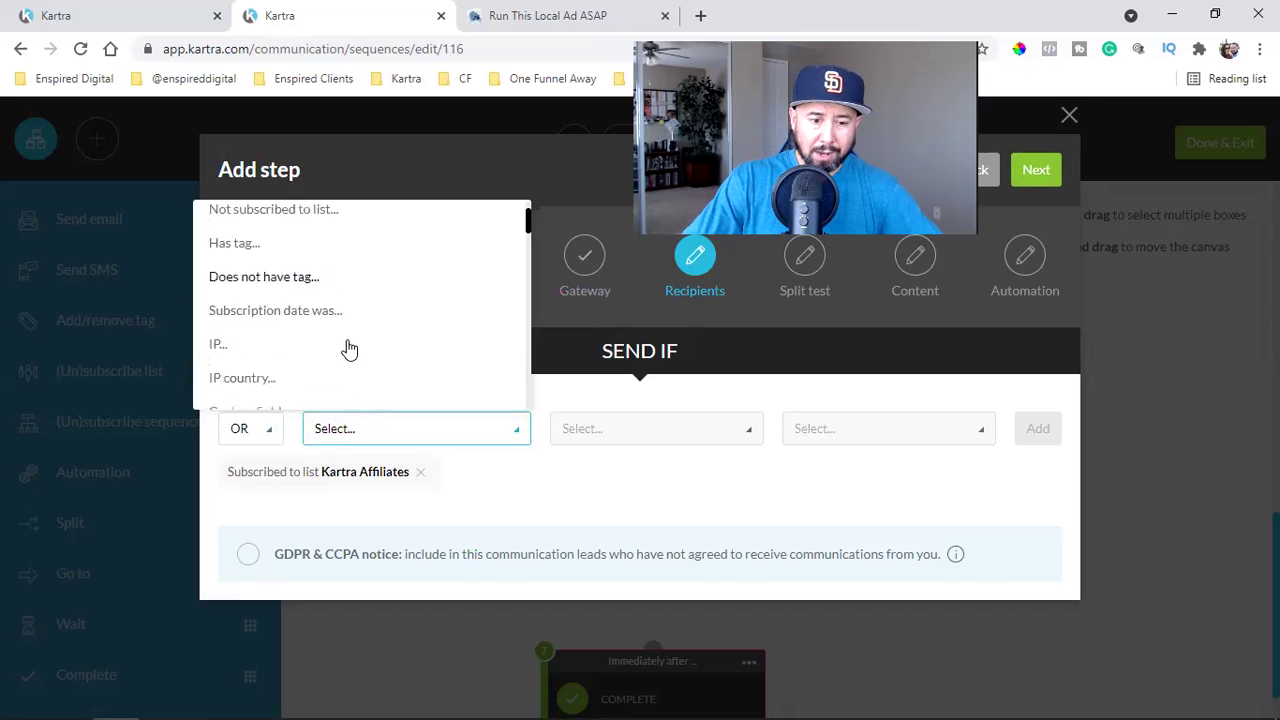
{"action": "scroll", "coordinate": [349, 348], "scroll_direction": "down", "scroll_amount": 2}
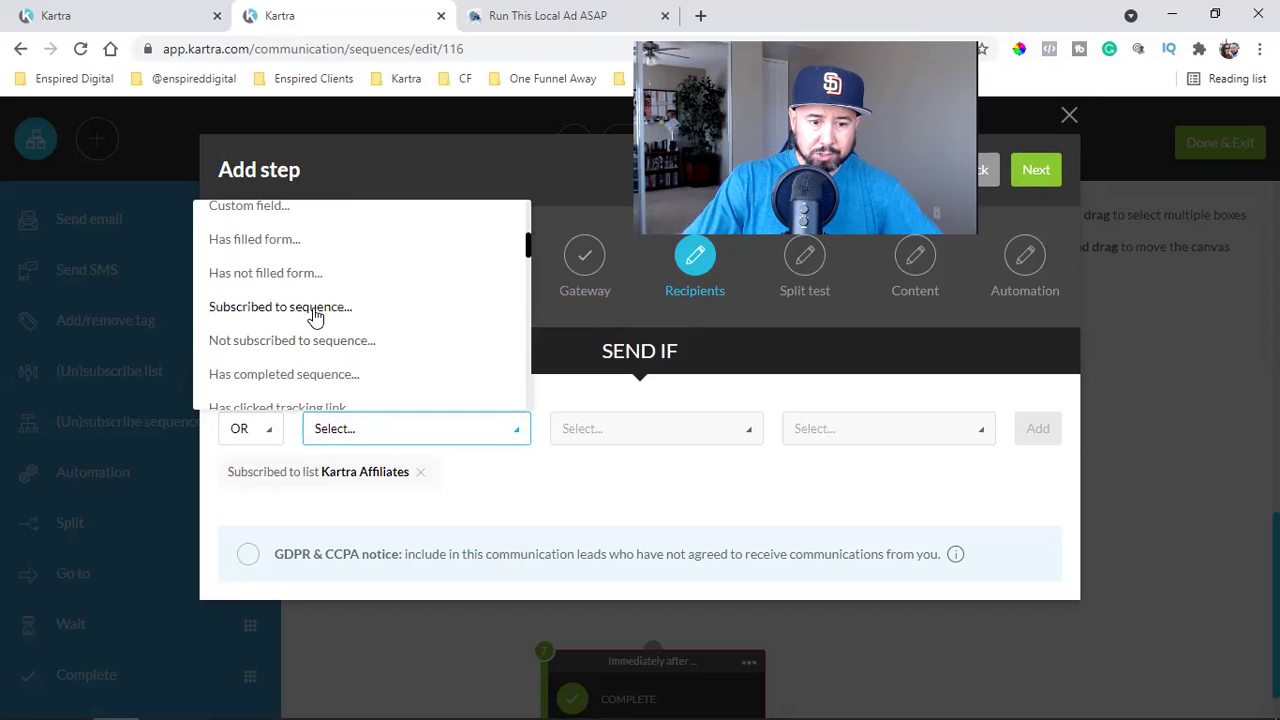
{"action": "left_click", "coordinate": [290, 306]}
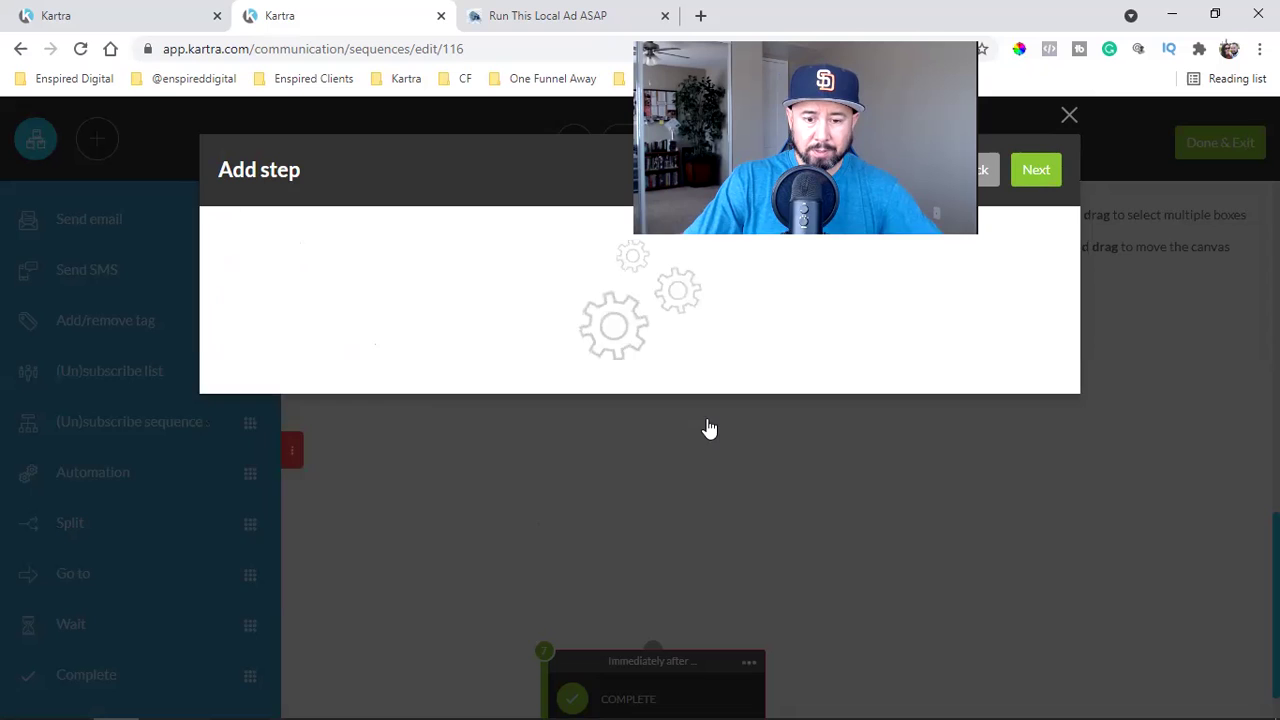
{"action": "left_click", "coordinate": [770, 440]}
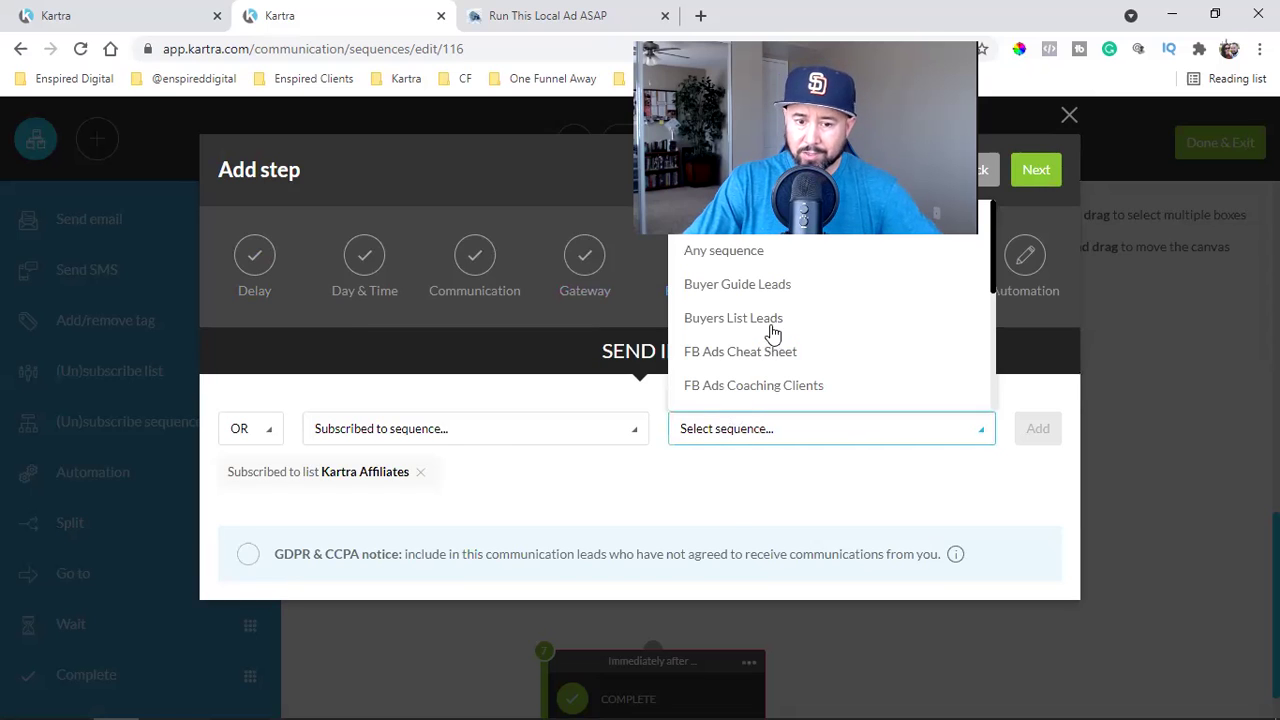
{"action": "scroll", "coordinate": [783, 320], "scroll_direction": "down", "scroll_amount": 1}
{"action": "scroll", "coordinate": [783, 320], "scroll_direction": "down", "scroll_amount": 2}
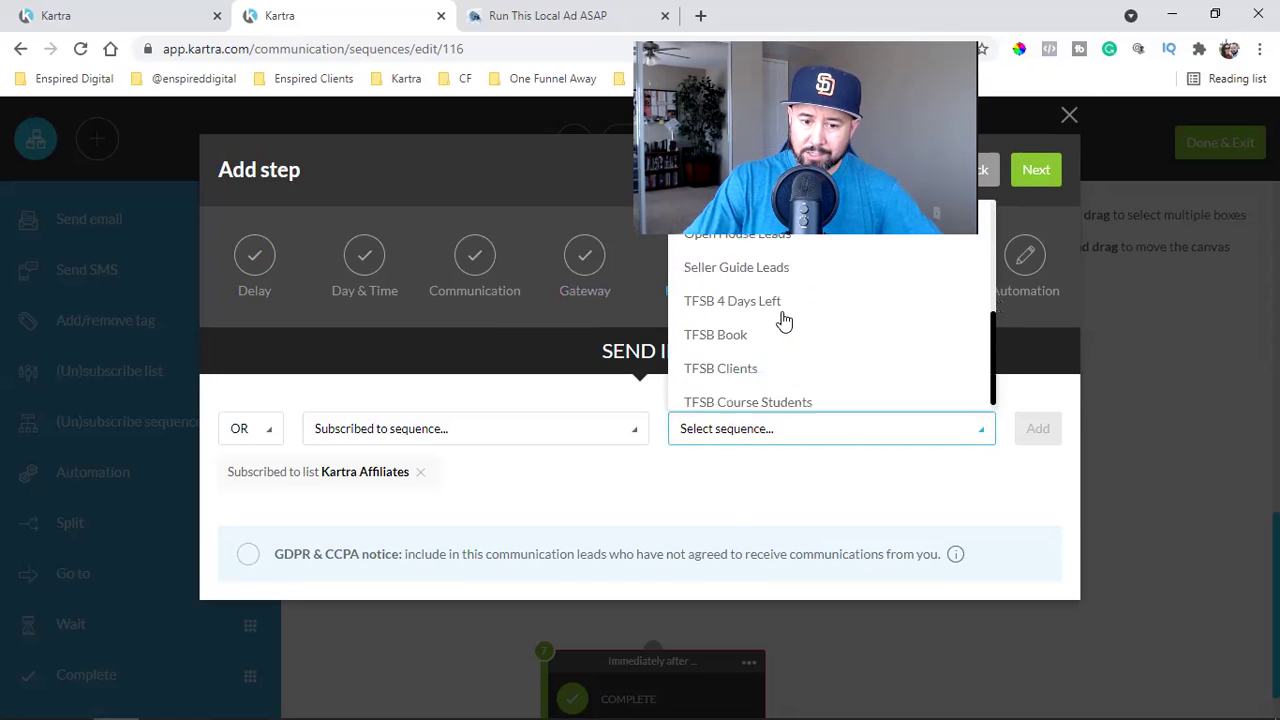
{"action": "scroll", "coordinate": [783, 325], "scroll_direction": "up", "scroll_amount": 3}
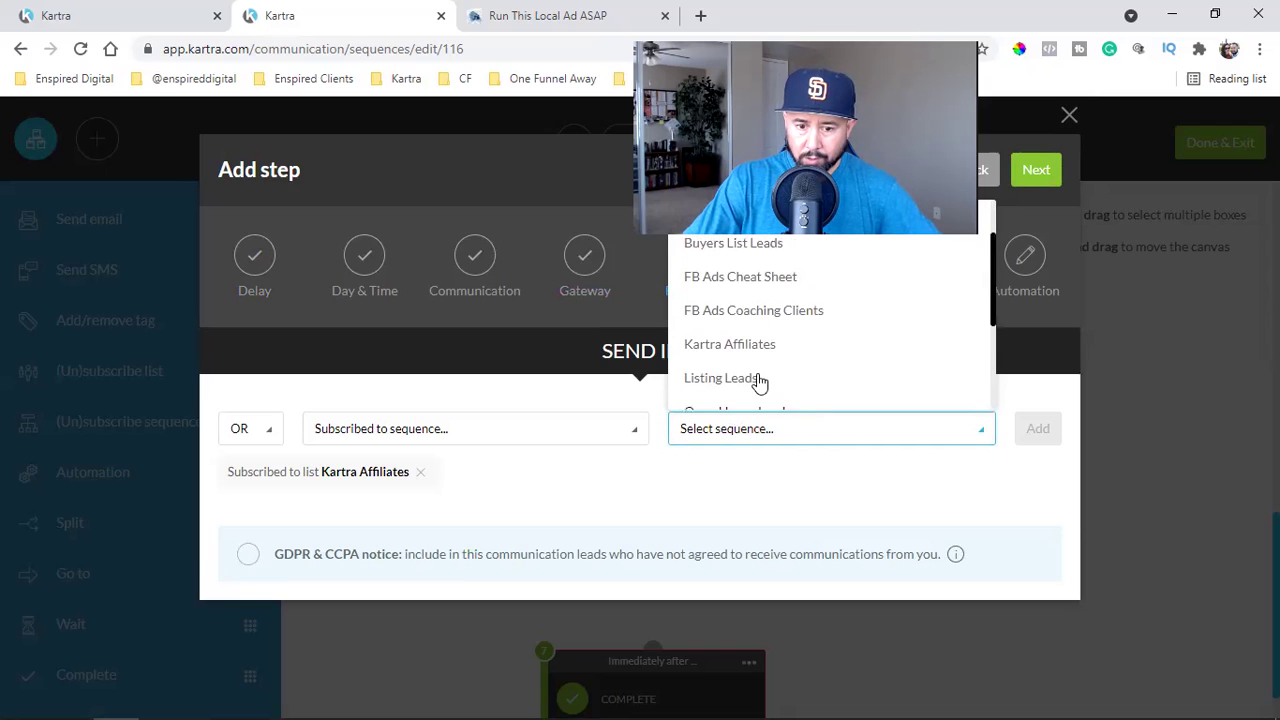
{"action": "left_click", "coordinate": [763, 349]}
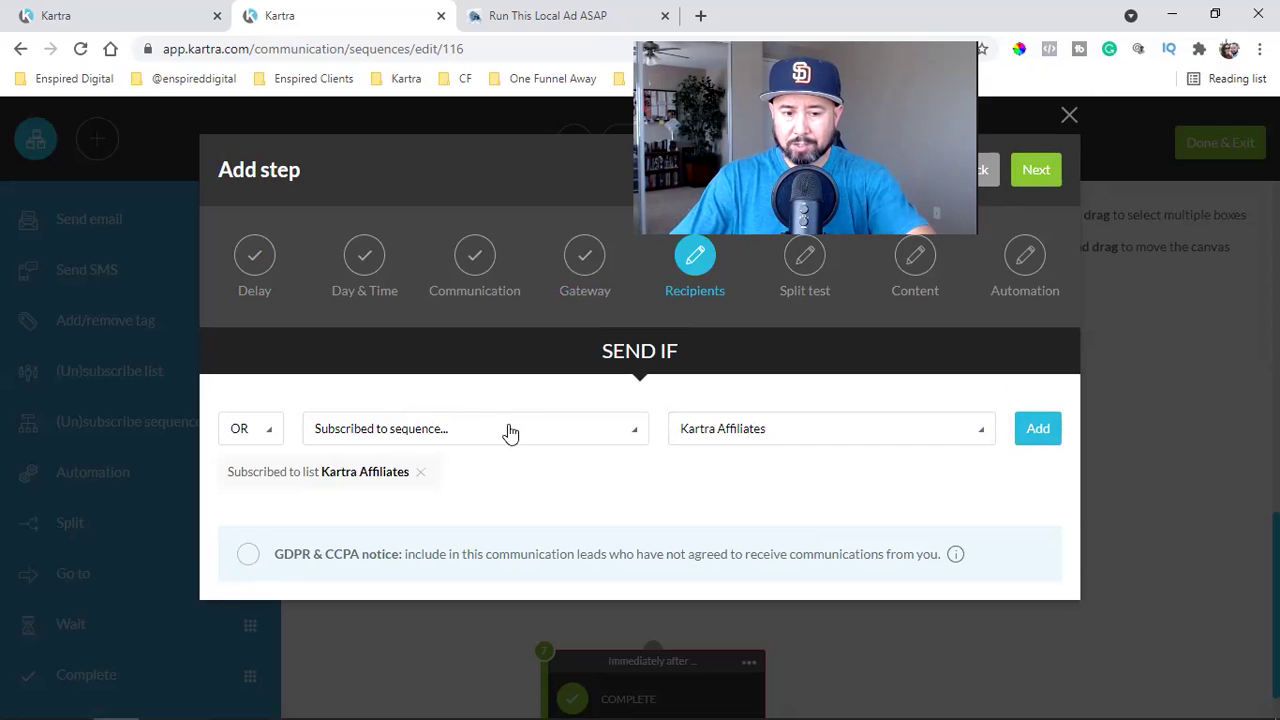
{"action": "left_click", "coordinate": [1040, 430]}
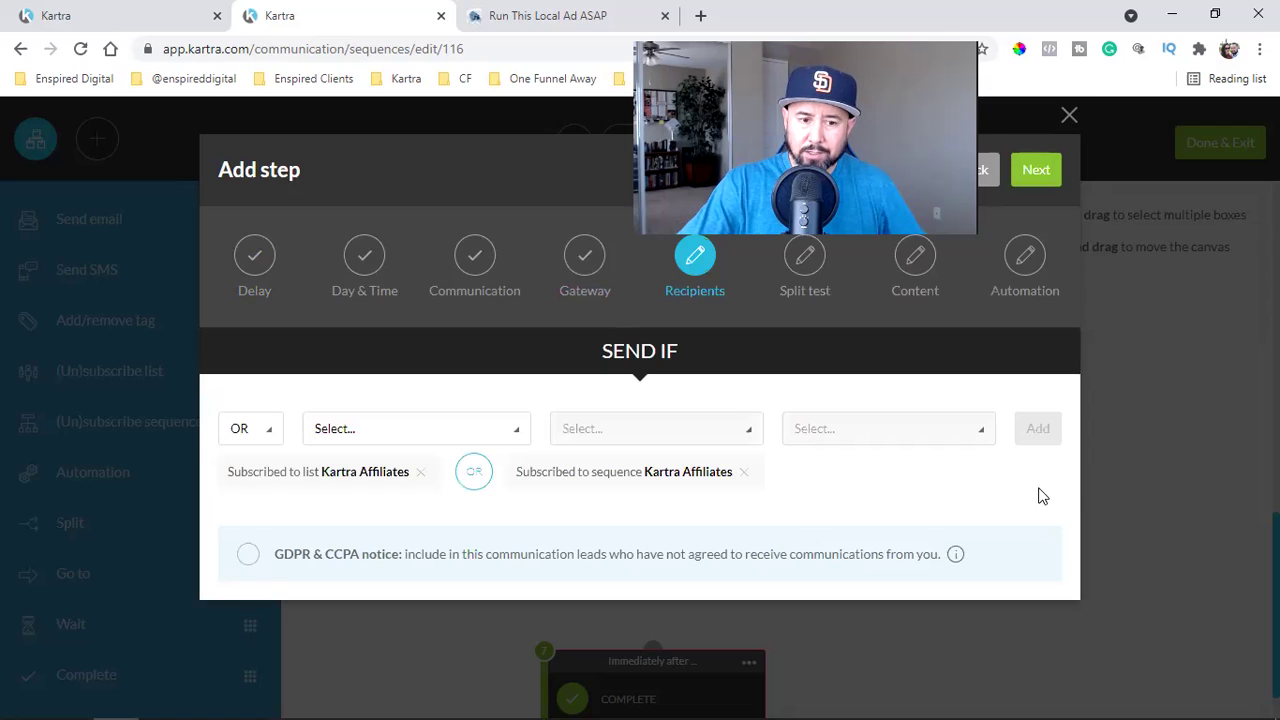
{"action": "left_click", "coordinate": [1040, 170]}
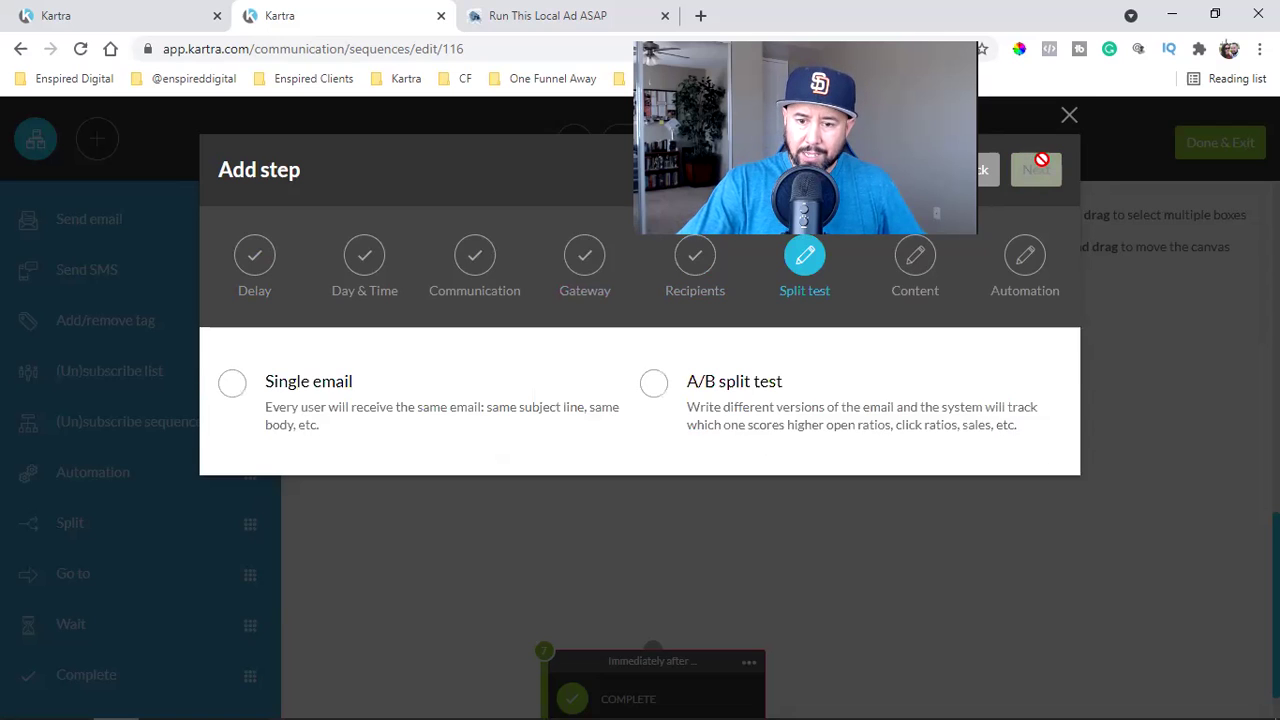
Choose a single email for the split test setting and switch the email content editor to Advanced mode.
{"action": "left_click", "coordinate": [379, 379]}
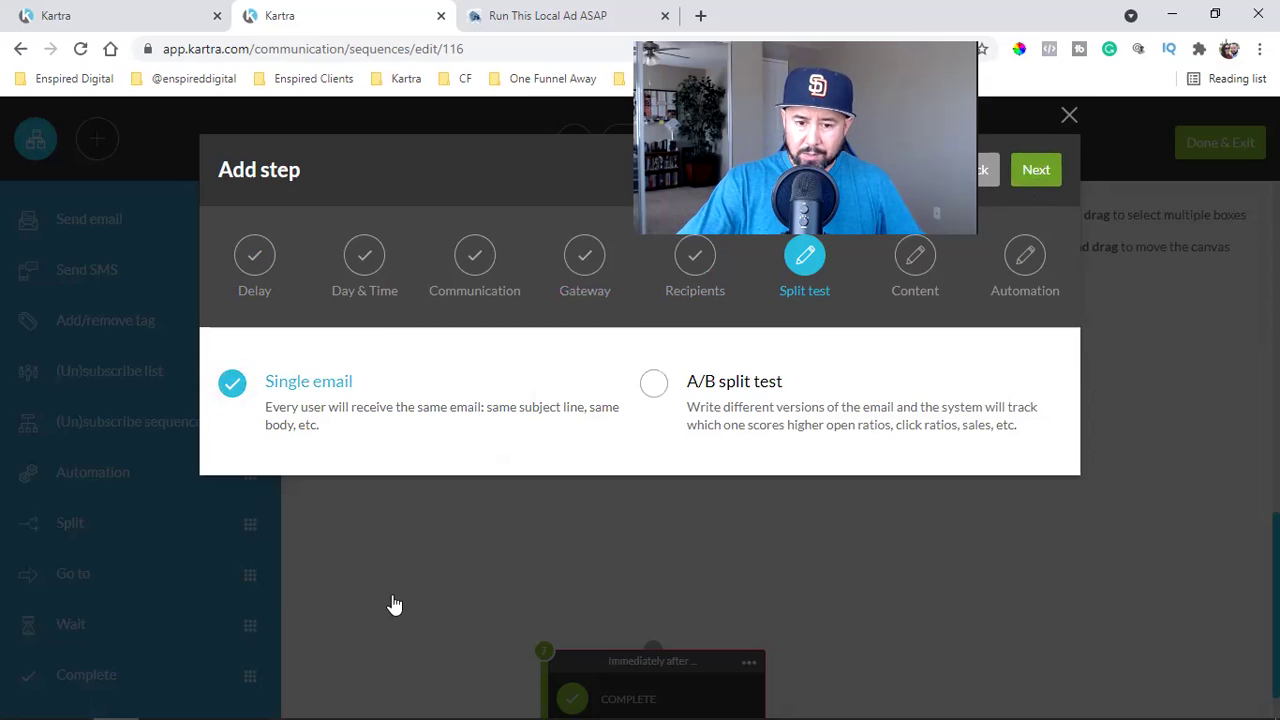
{"action": "key", "text": "Return"}
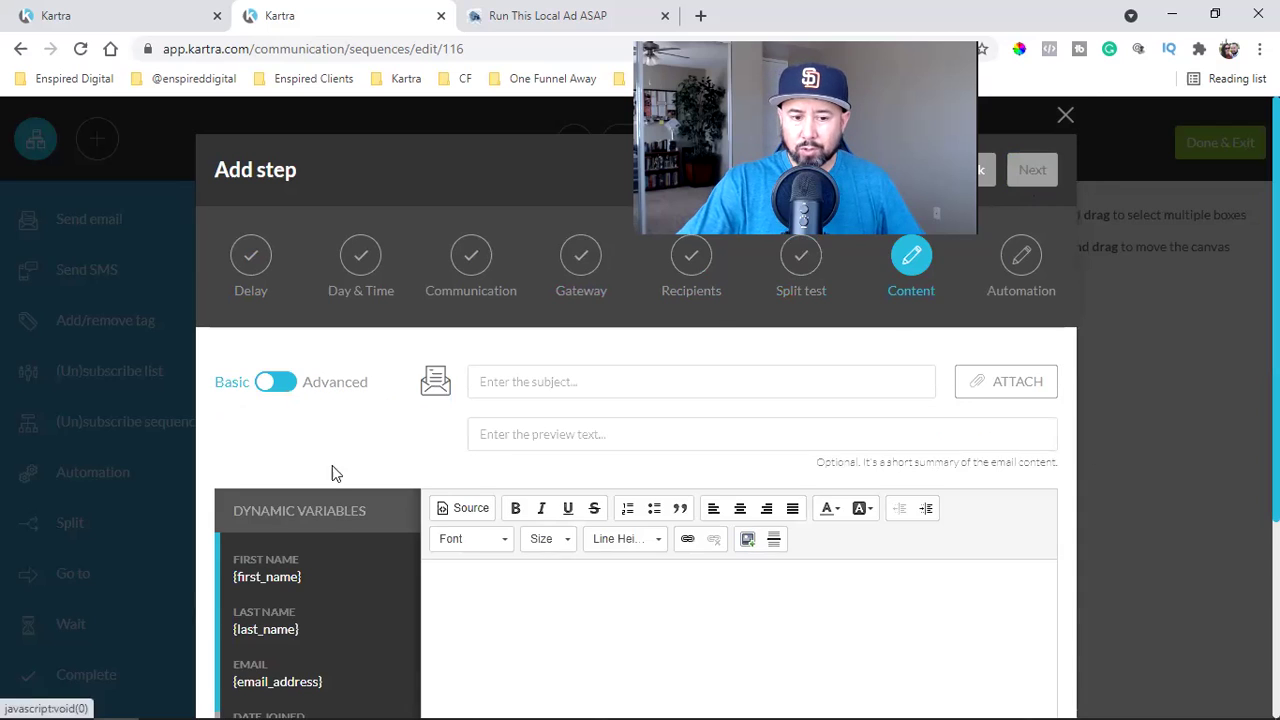
{"action": "left_click", "coordinate": [280, 384]}
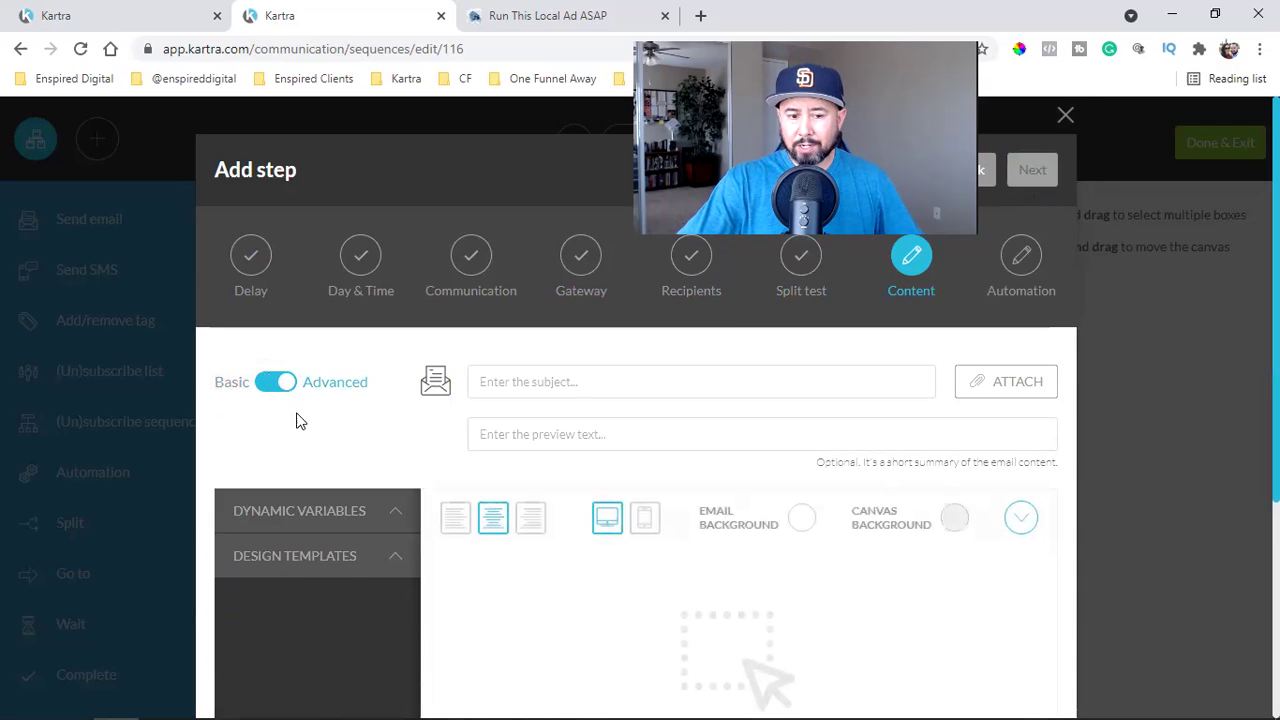
Insert the saved Call Confirmed template from My Templates into the email canvas.
{"action": "left_click", "coordinate": [322, 558]}
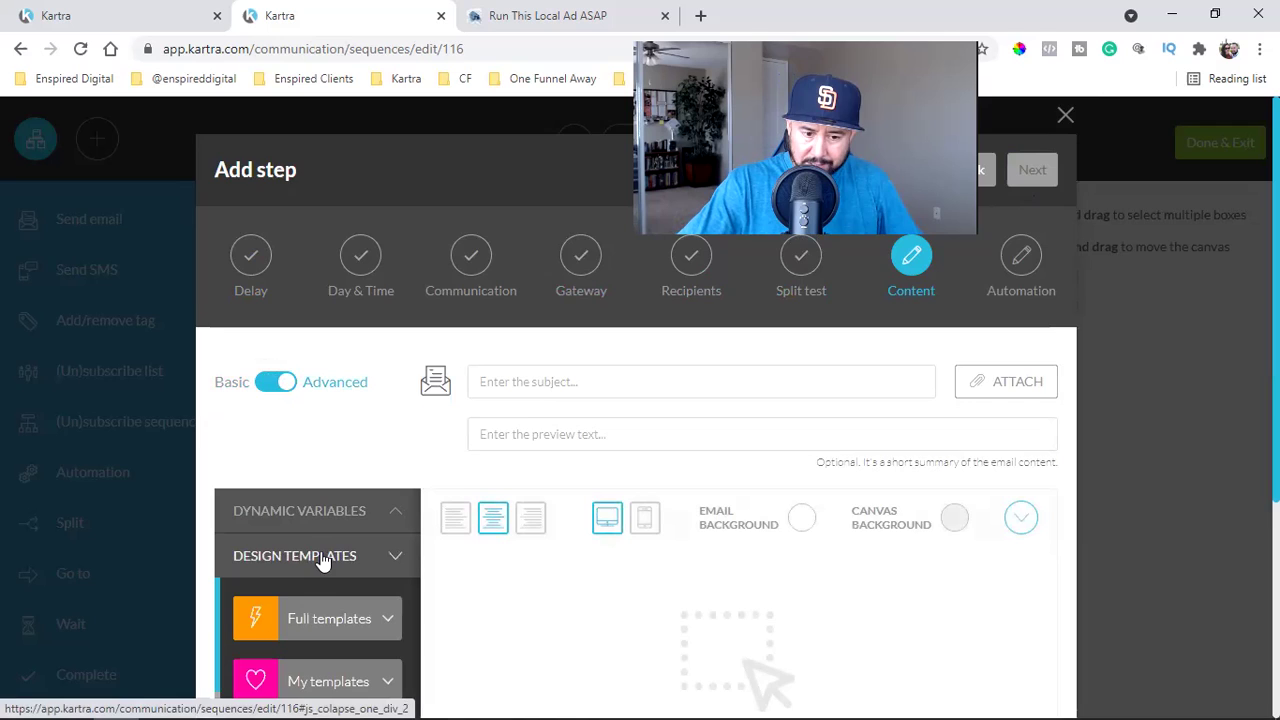
{"action": "scroll", "coordinate": [323, 565], "scroll_direction": "down", "scroll_amount": 1}
{"action": "left_click", "coordinate": [313, 590]}
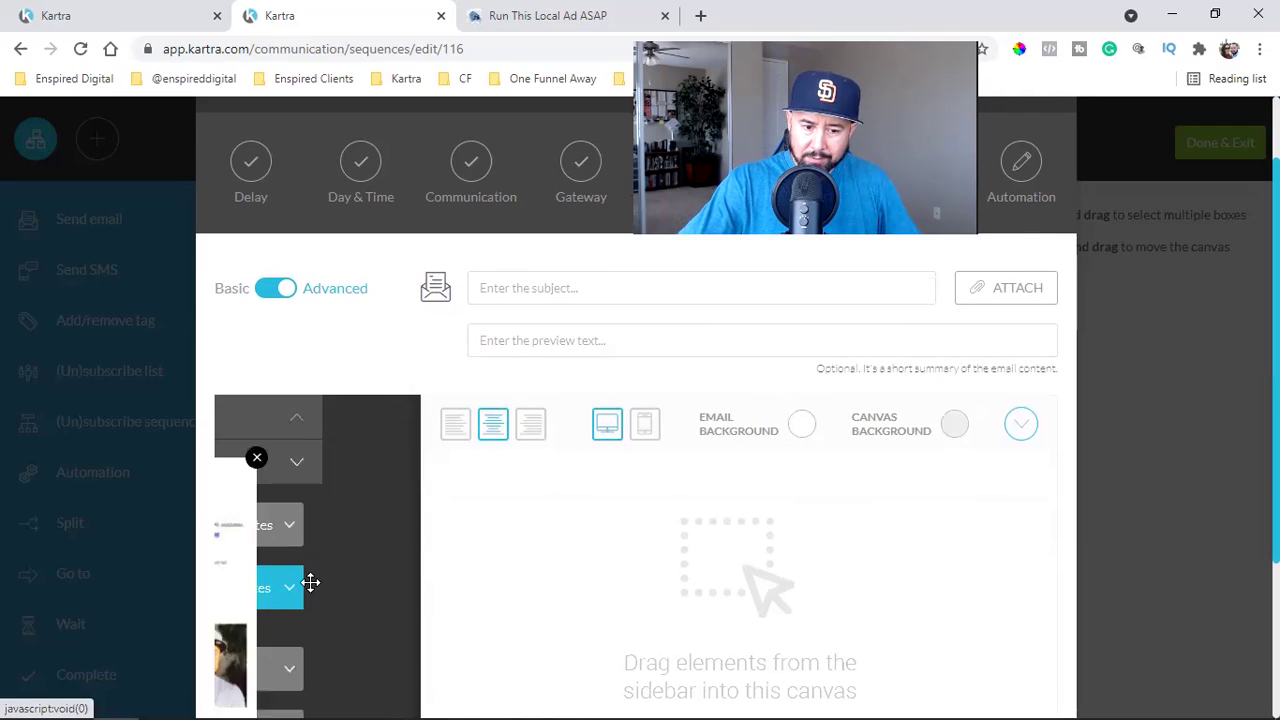
{"action": "left_click_drag", "start_coordinate": [298, 530], "coordinate": [680, 508]}
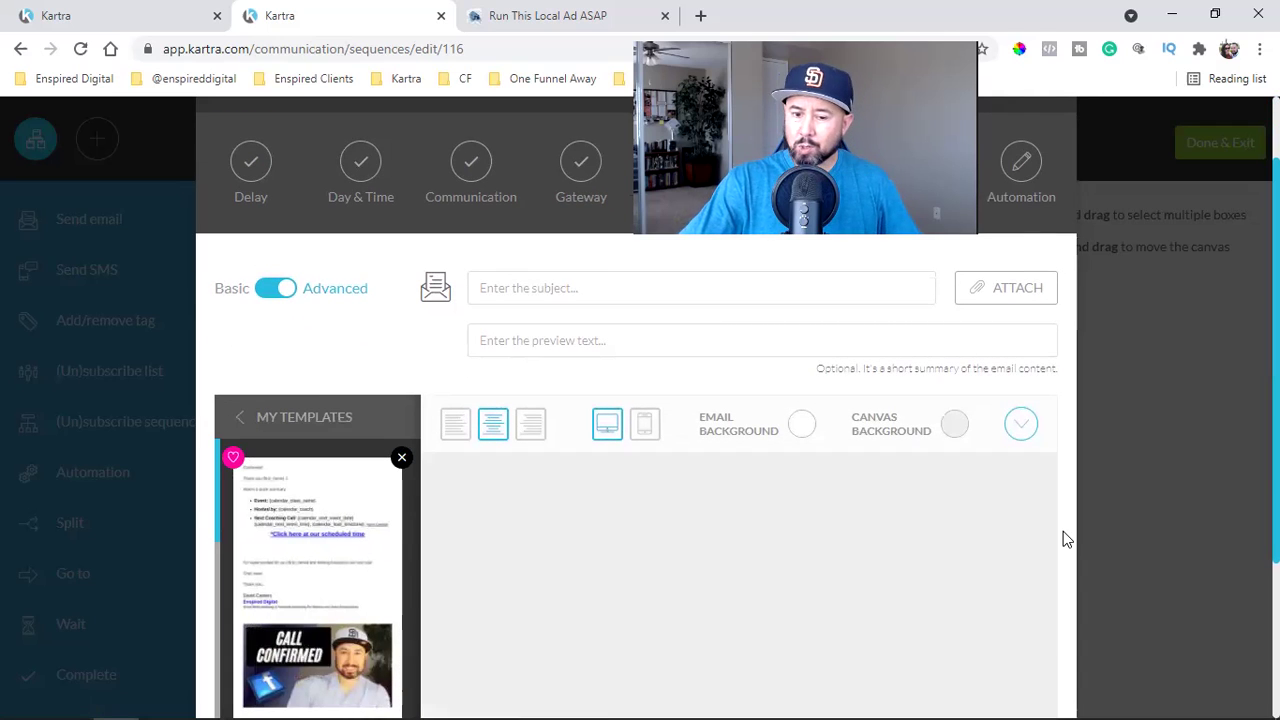
{"action": "scroll", "coordinate": [1063, 537], "scroll_direction": "down", "scroll_amount": 2}
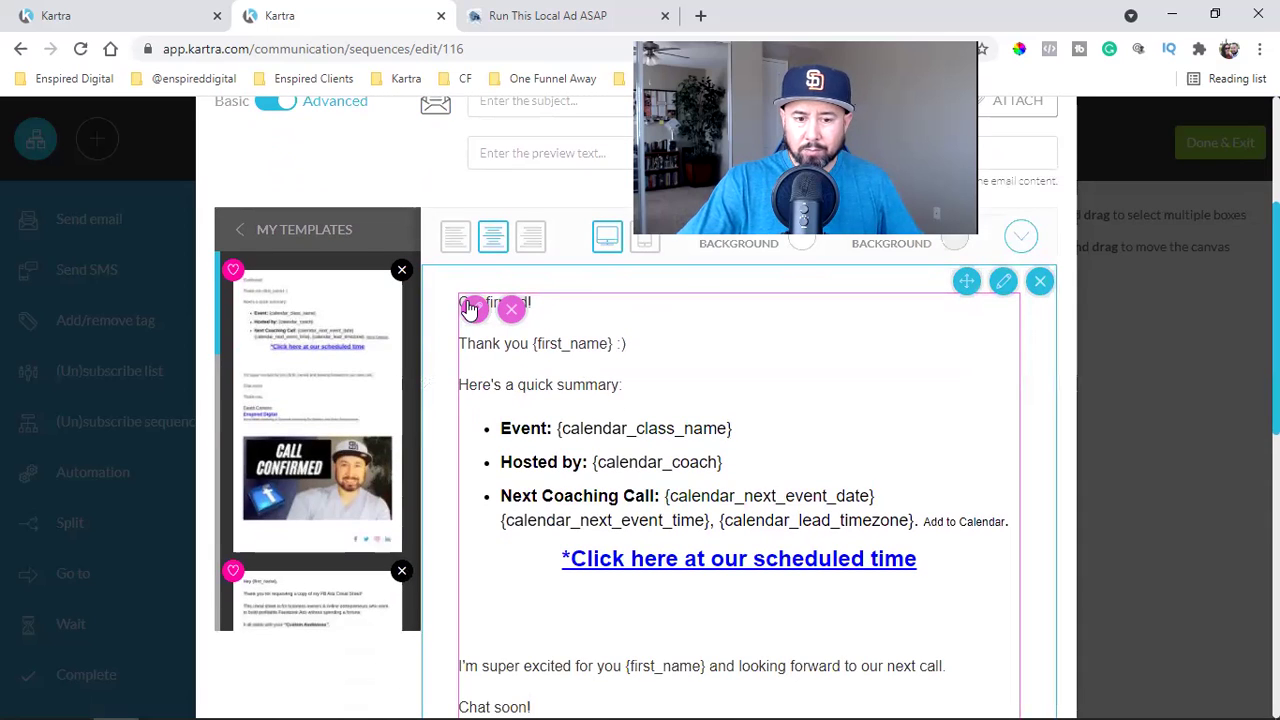
Delete all the template's body text above the "Chat soon!" line.
{"action": "left_click", "coordinate": [474, 308]}
{"action": "left_click_drag", "start_coordinate": [466, 302], "coordinate": [800, 603]}
{"action": "key", "text": "BackSpace"}
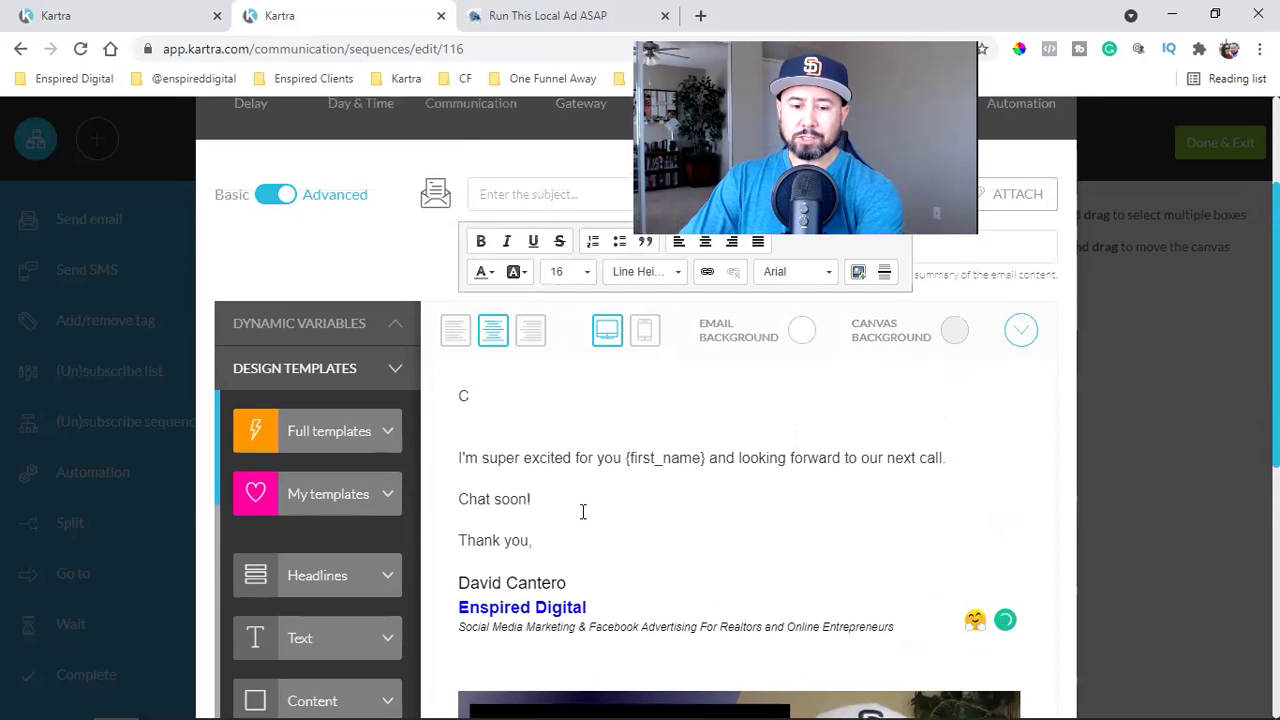
{"action": "triple_click", "coordinate": [678, 457]}
{"action": "key", "text": "BackSpace"}
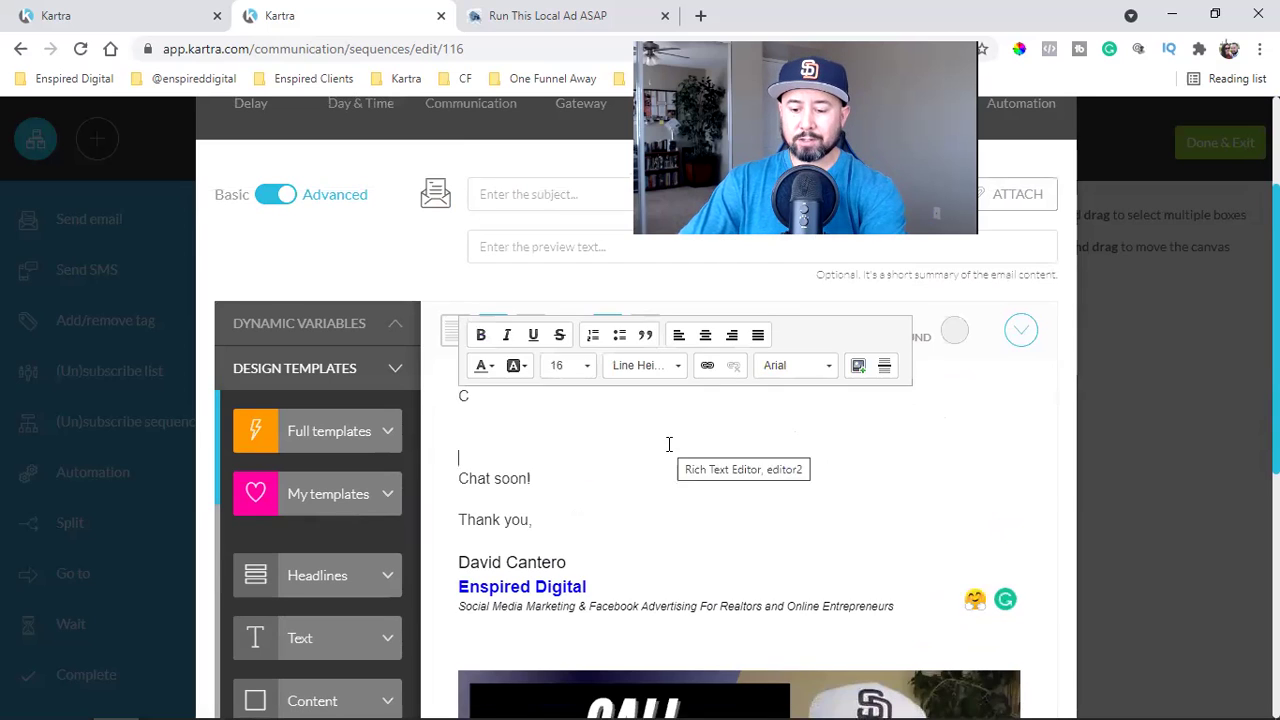
{"action": "key", "text": "Up"}
{"action": "key", "text": "Up"}
{"action": "key", "text": "BackSpace"}
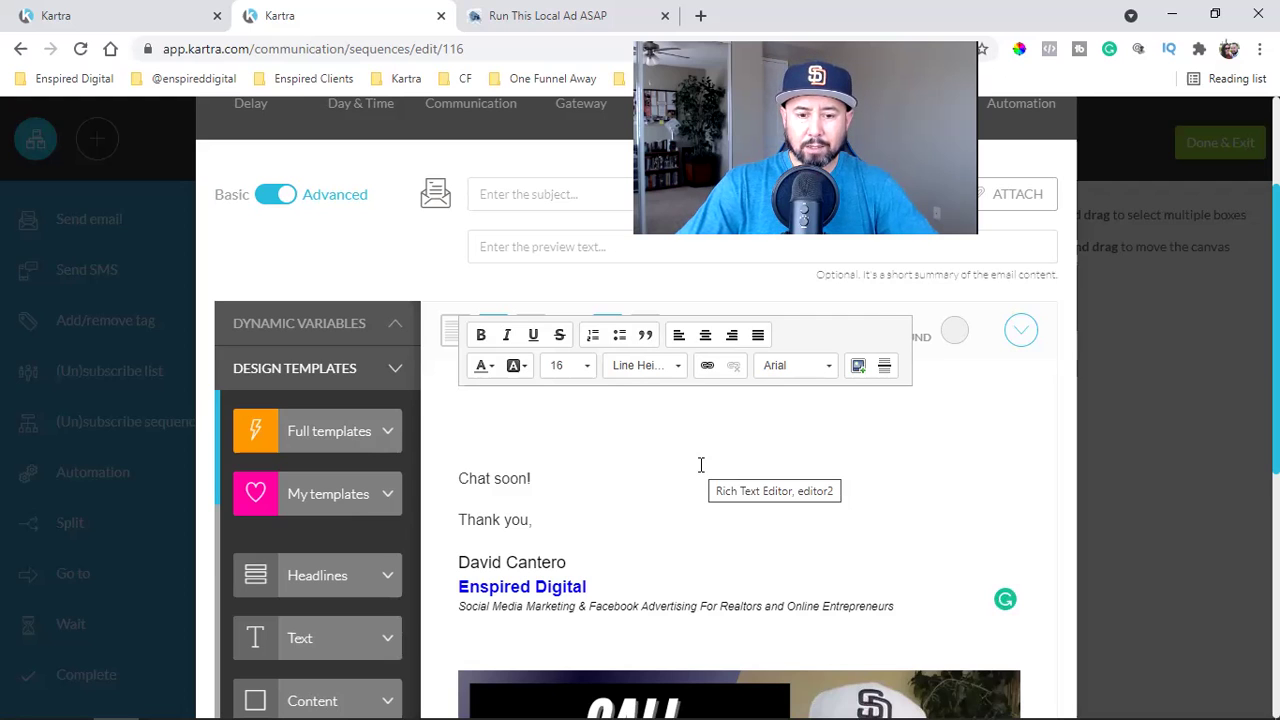
Check the existing pages in the Kartra Affiliates and Broadcast categories, and return to the email being edited.
{"action": "scroll", "coordinate": [700, 463], "scroll_direction": "up", "scroll_amount": 2}
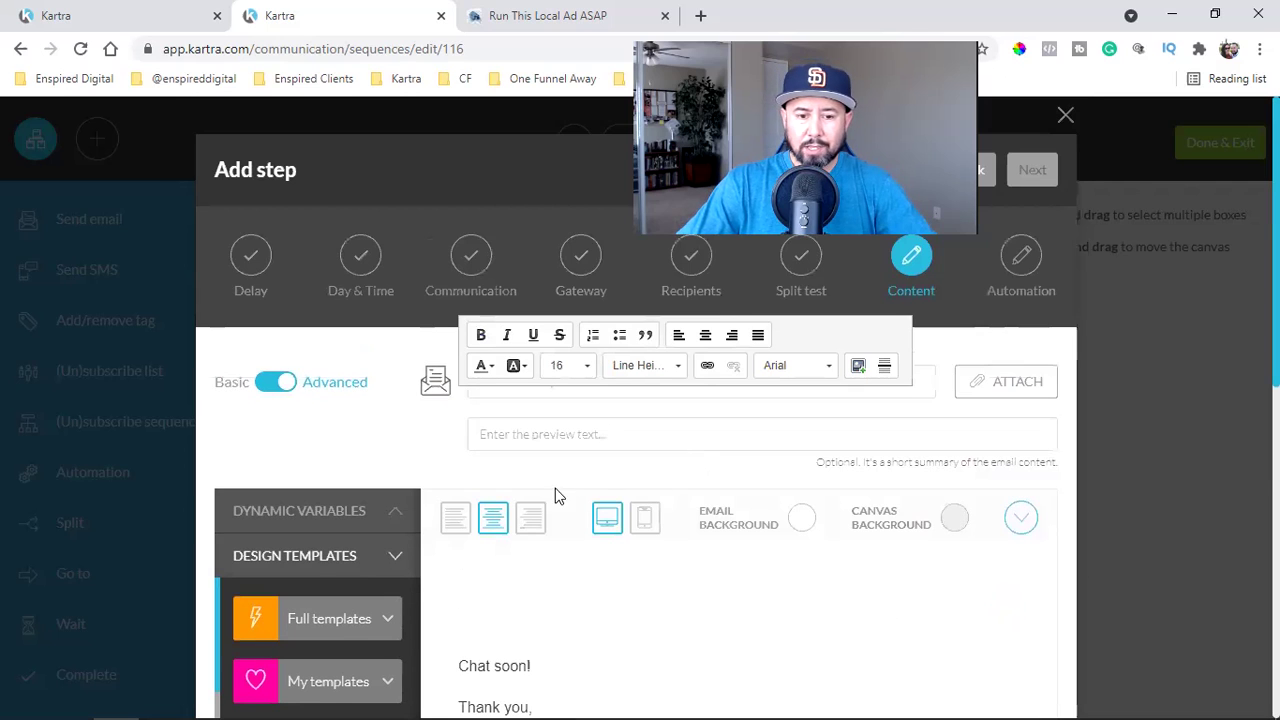
{"action": "left_click", "coordinate": [100, 10]}
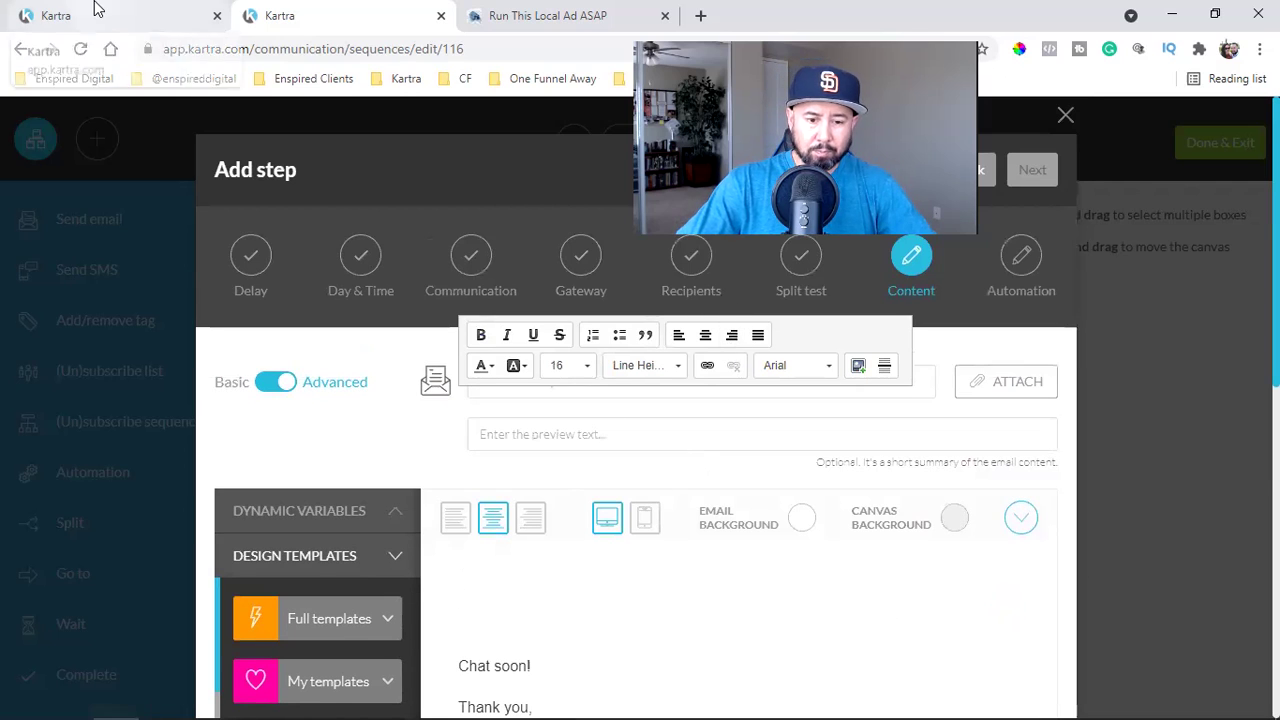
{"action": "left_click", "coordinate": [304, 12]}
{"action": "left_click", "coordinate": [157, 10]}
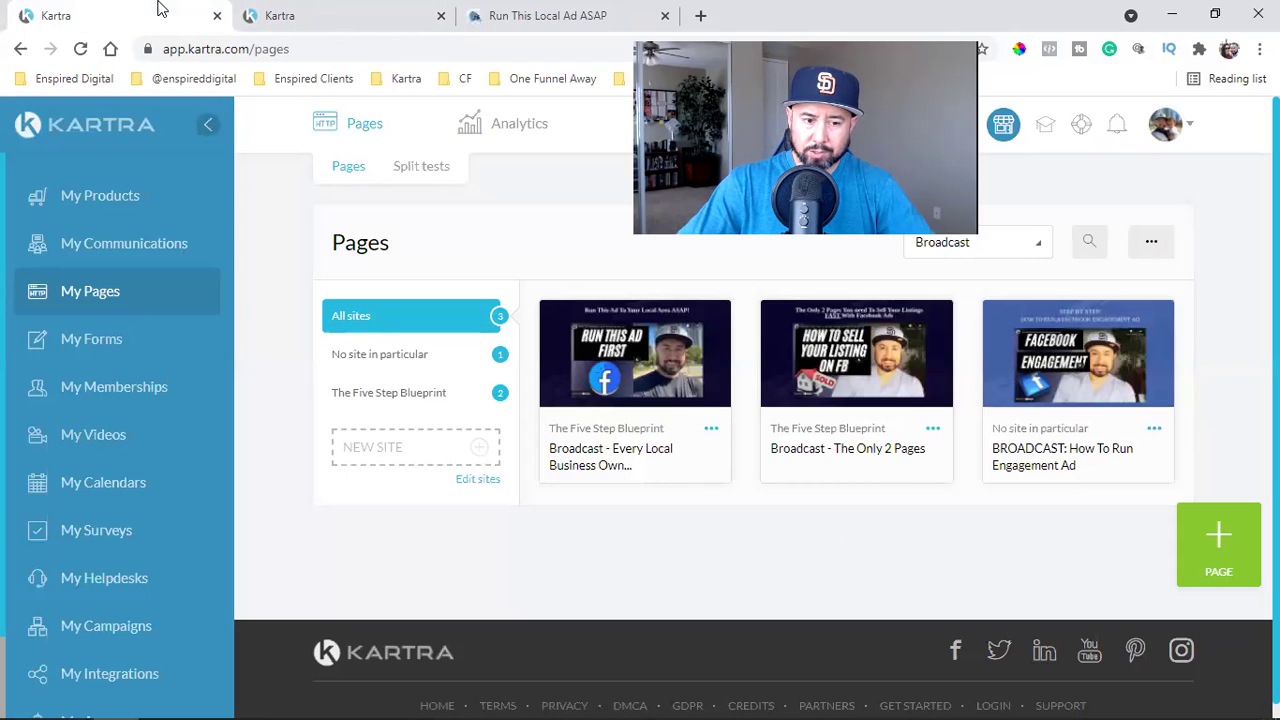
{"action": "left_click", "coordinate": [100, 291]}
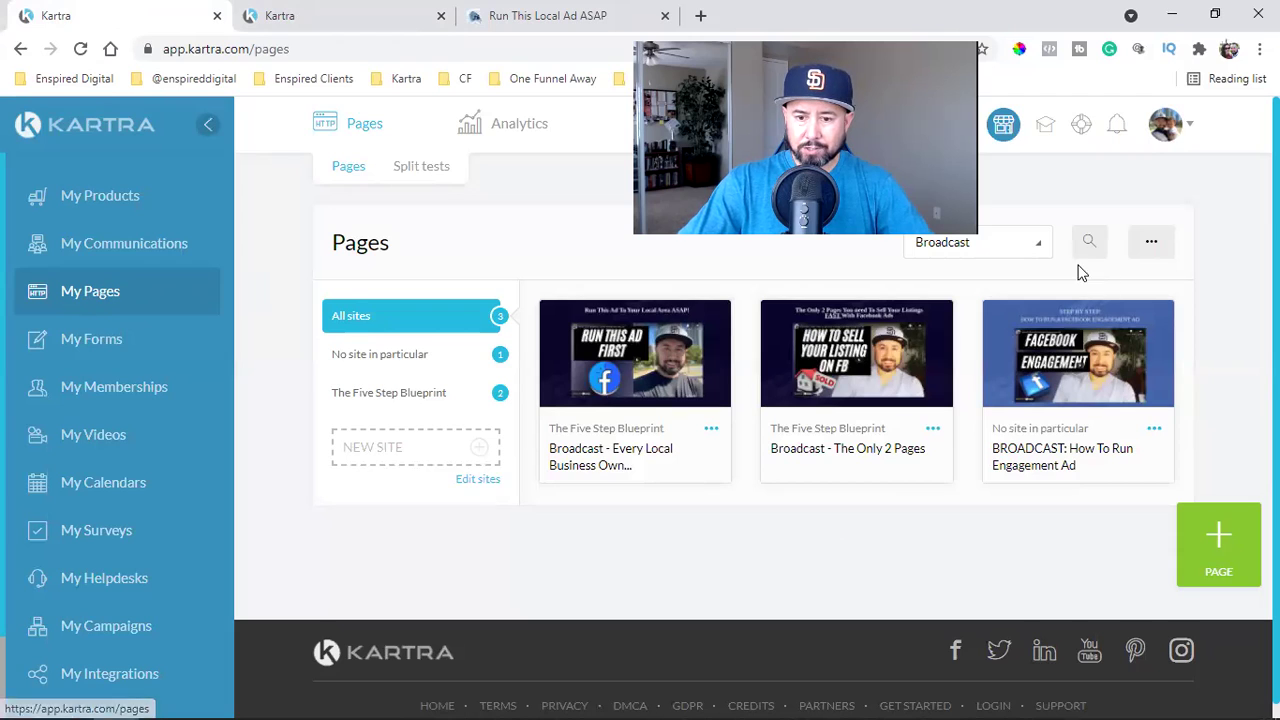
{"action": "left_click", "coordinate": [1020, 245]}
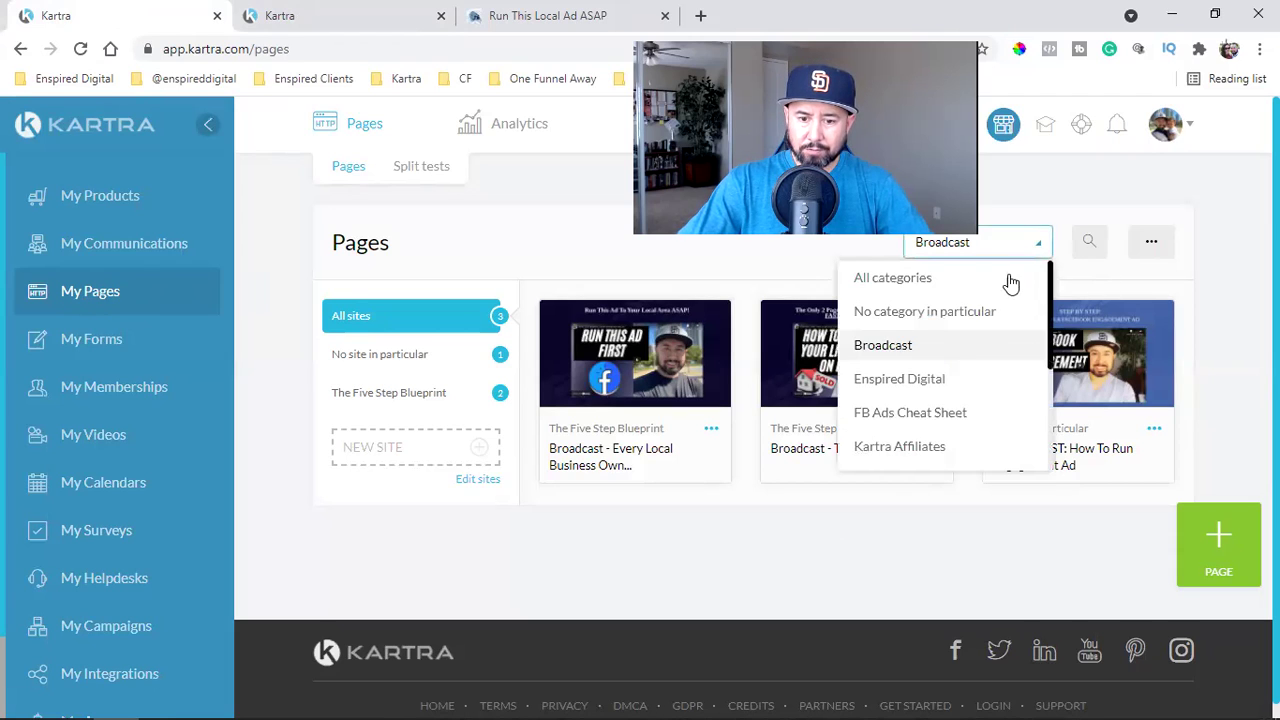
{"action": "left_click", "coordinate": [921, 449]}
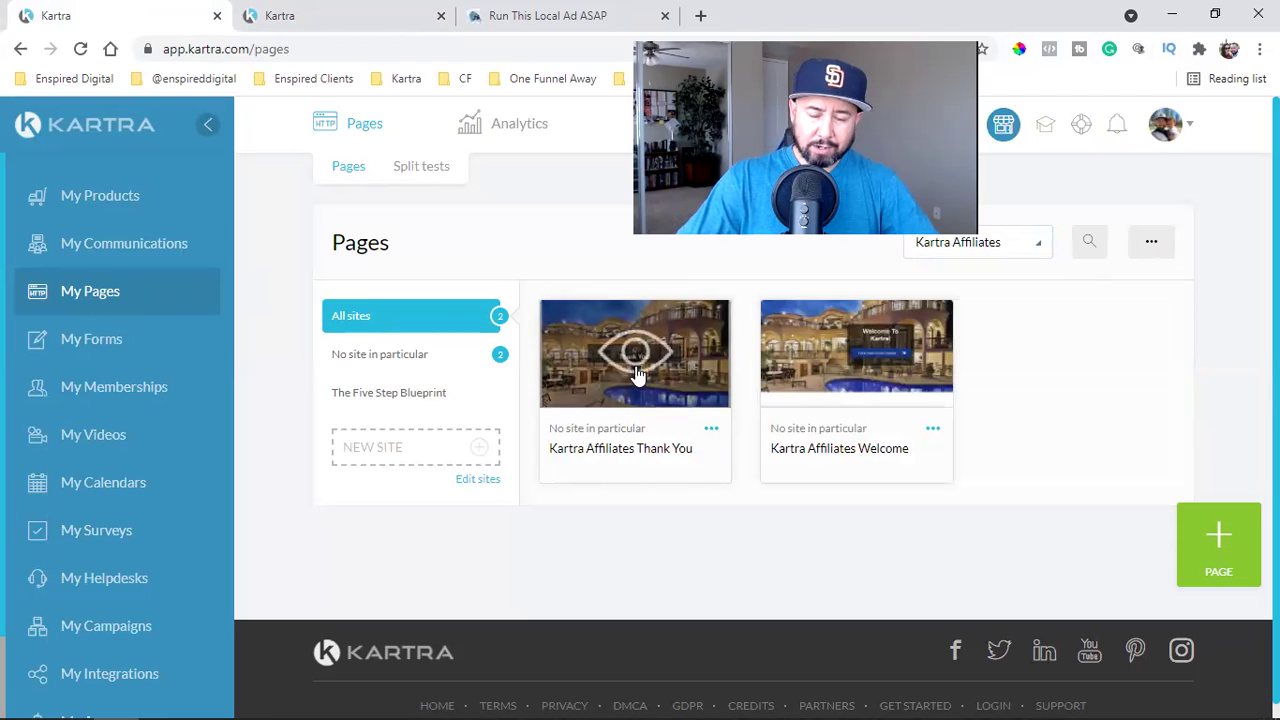
{"action": "left_click", "coordinate": [1022, 249]}
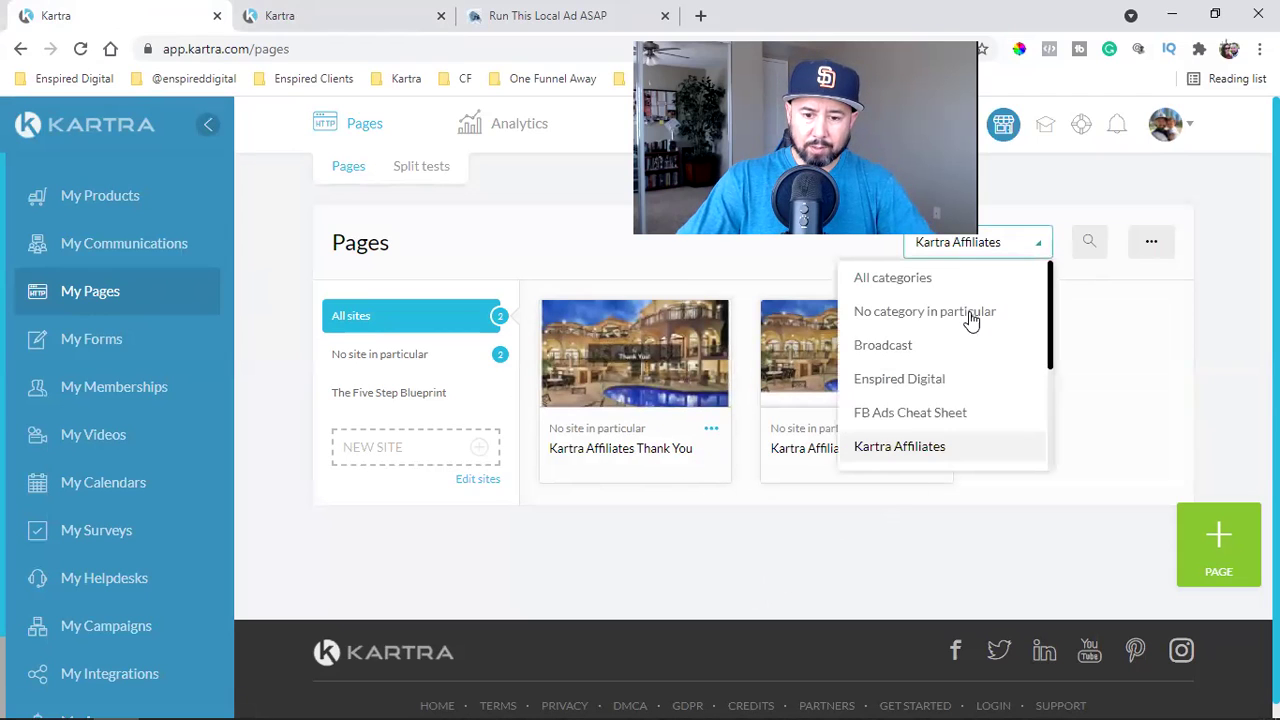
{"action": "left_click", "coordinate": [884, 345]}
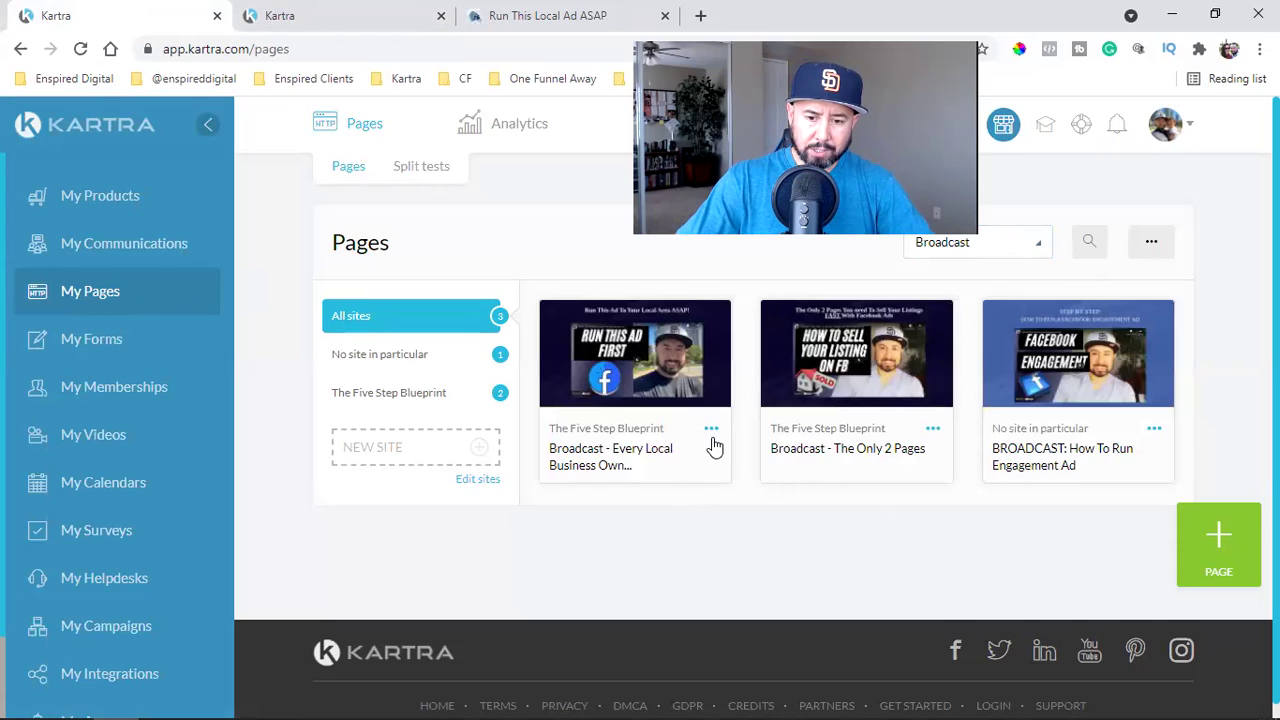
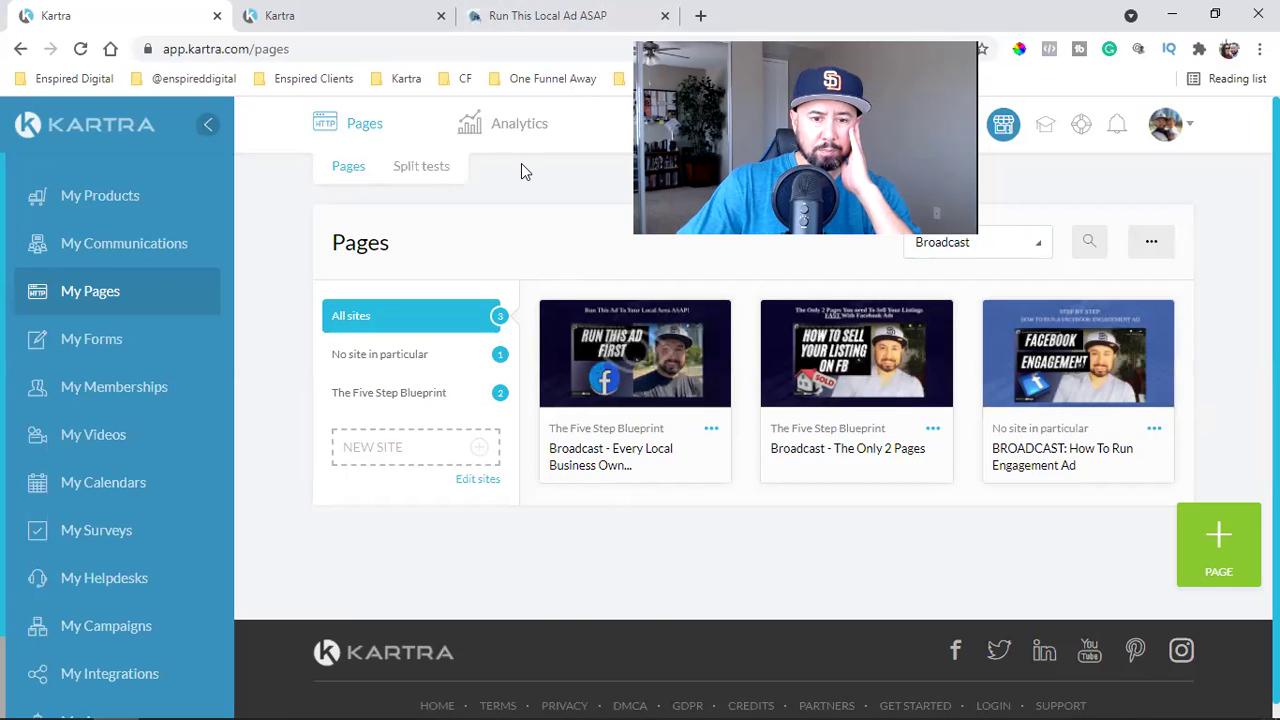
{"action": "left_click", "coordinate": [514, 12]}
{"action": "left_click", "coordinate": [349, 12]}
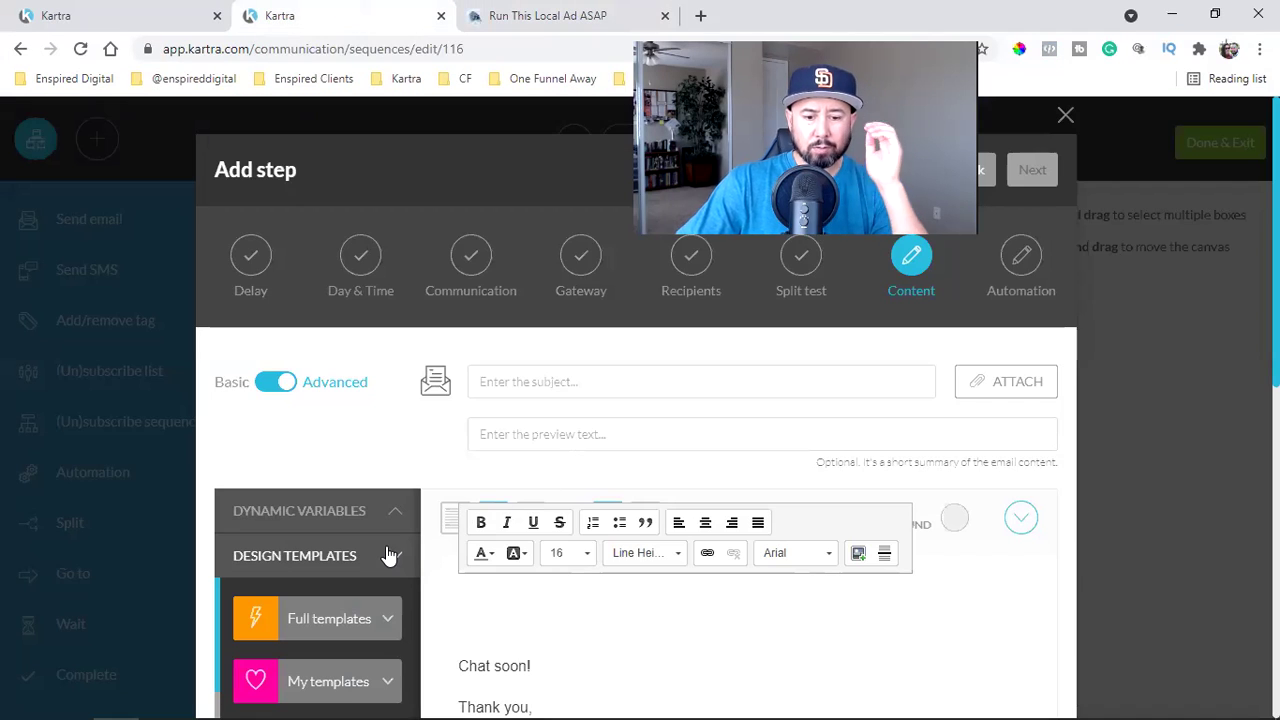
Write the greeting "Hey {first_name}!" at the start of the email body, copying the first name dynamic variable.
{"action": "scroll", "coordinate": [449, 534], "scroll_direction": "down", "scroll_amount": 1}
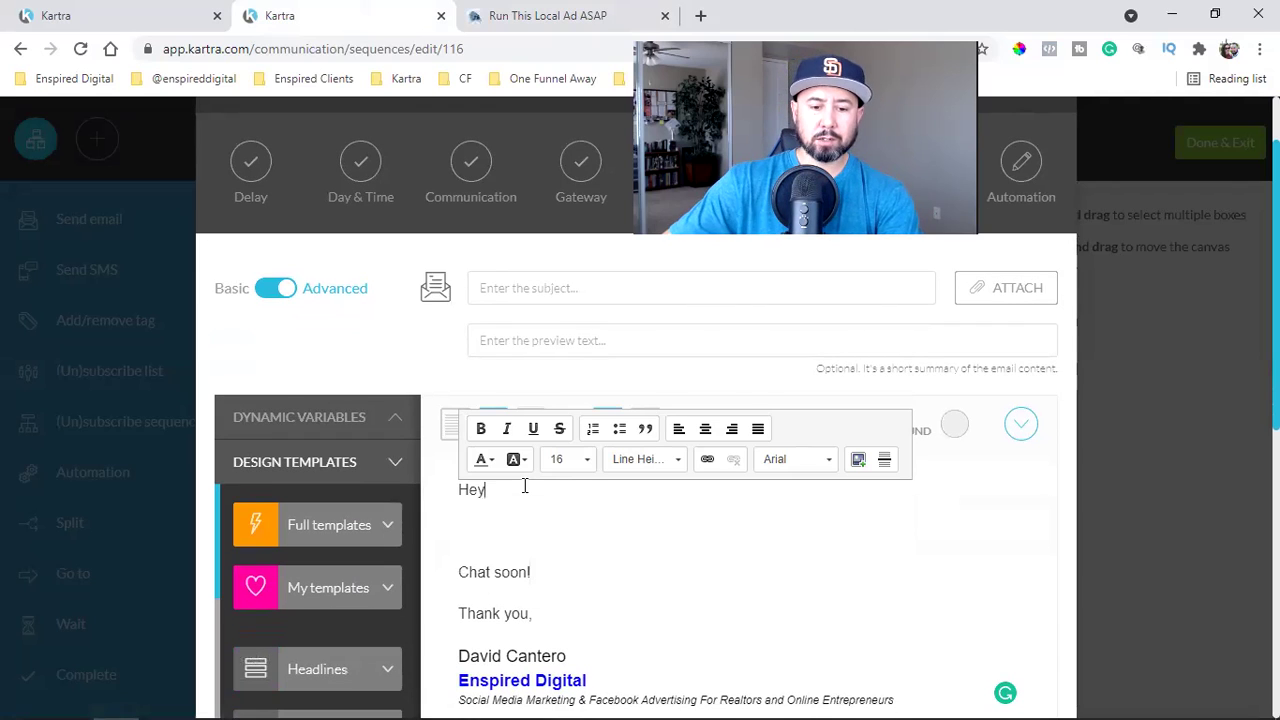
{"action": "left_click", "coordinate": [371, 432]}
{"action": "left_click", "coordinate": [350, 464]}
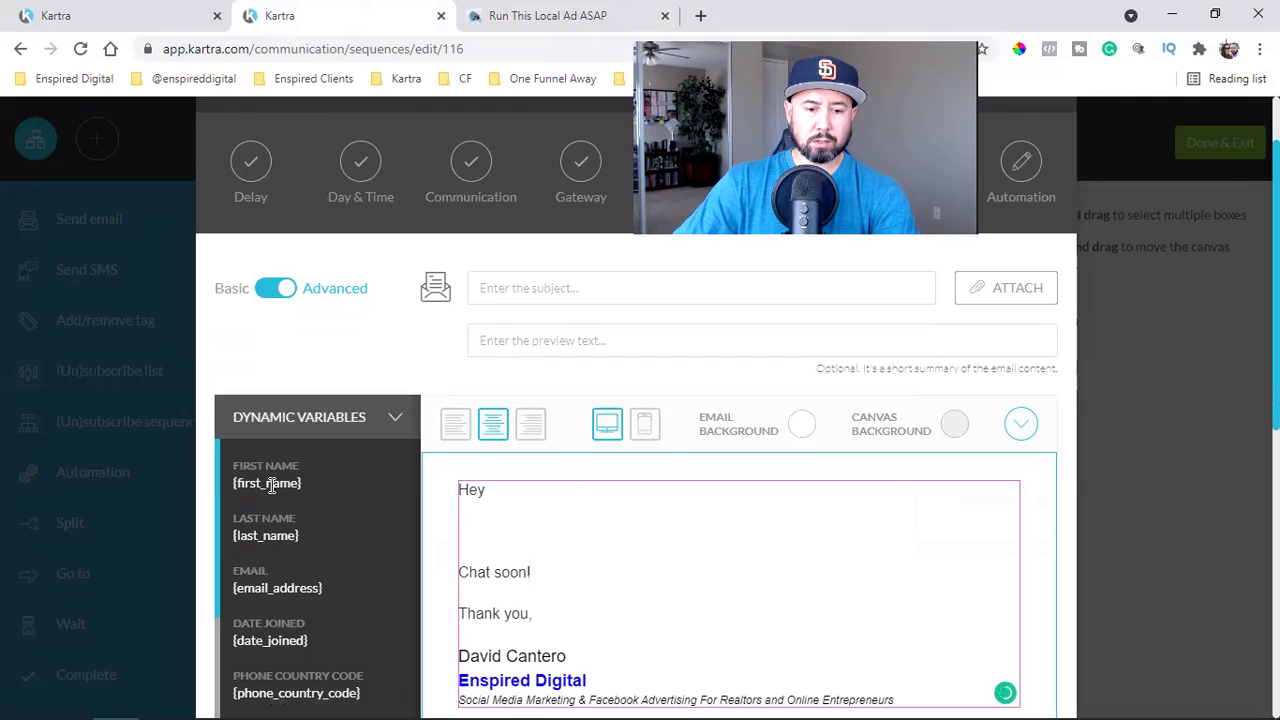
{"action": "triple_click", "coordinate": [271, 485]}
{"action": "right_click", "coordinate": [272, 488]}
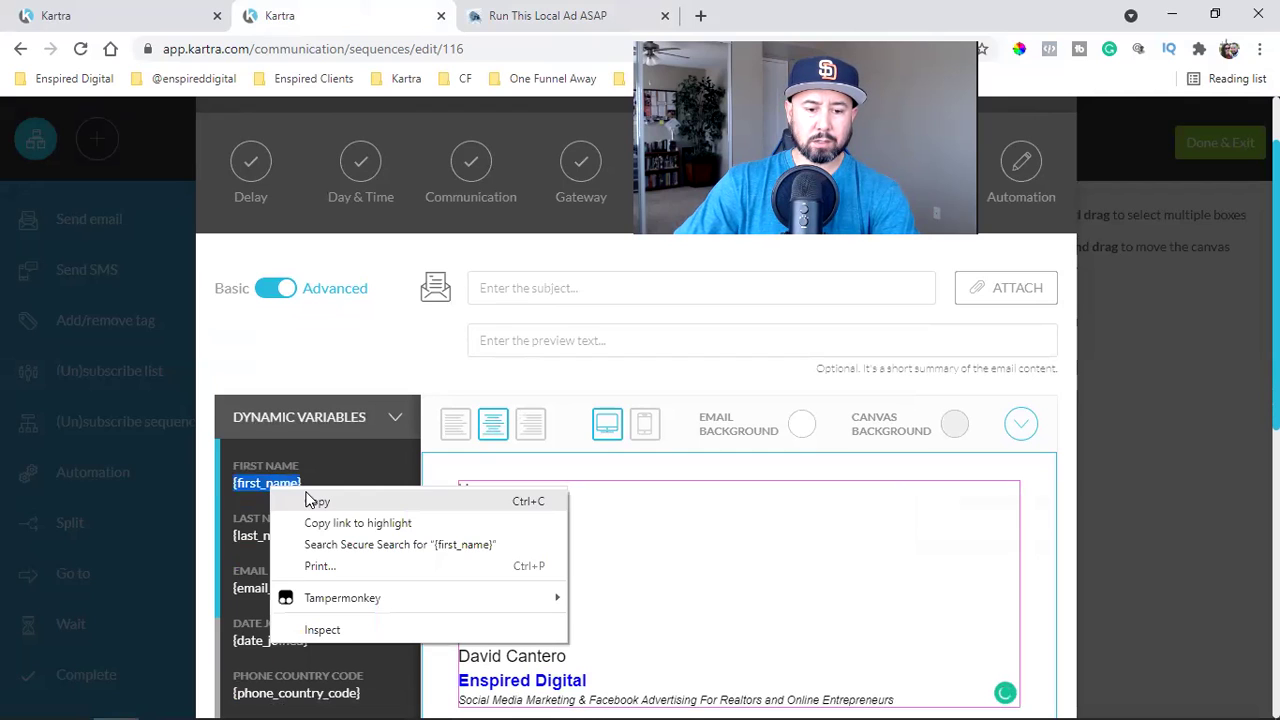
{"action": "left_click", "coordinate": [317, 500]}
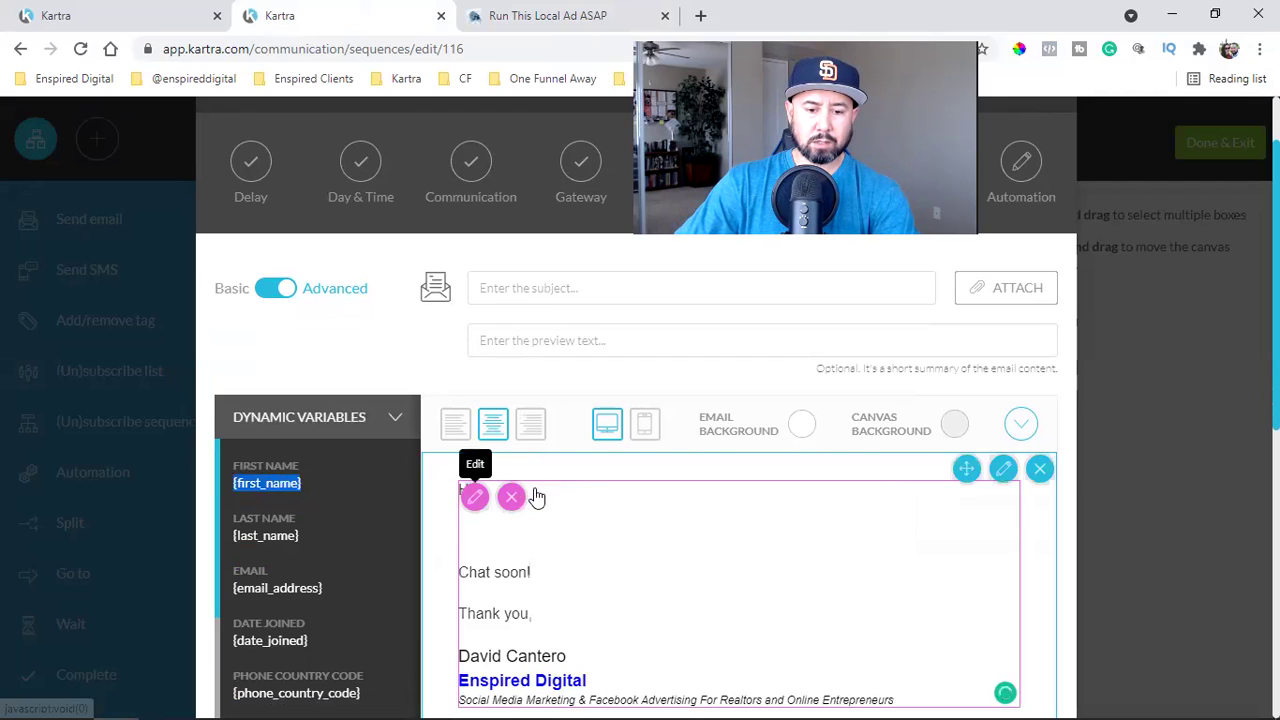
{"action": "left_click", "coordinate": [543, 489]}
{"action": "key", "text": "Return"}
{"action": "key", "text": "ctrl+v"}
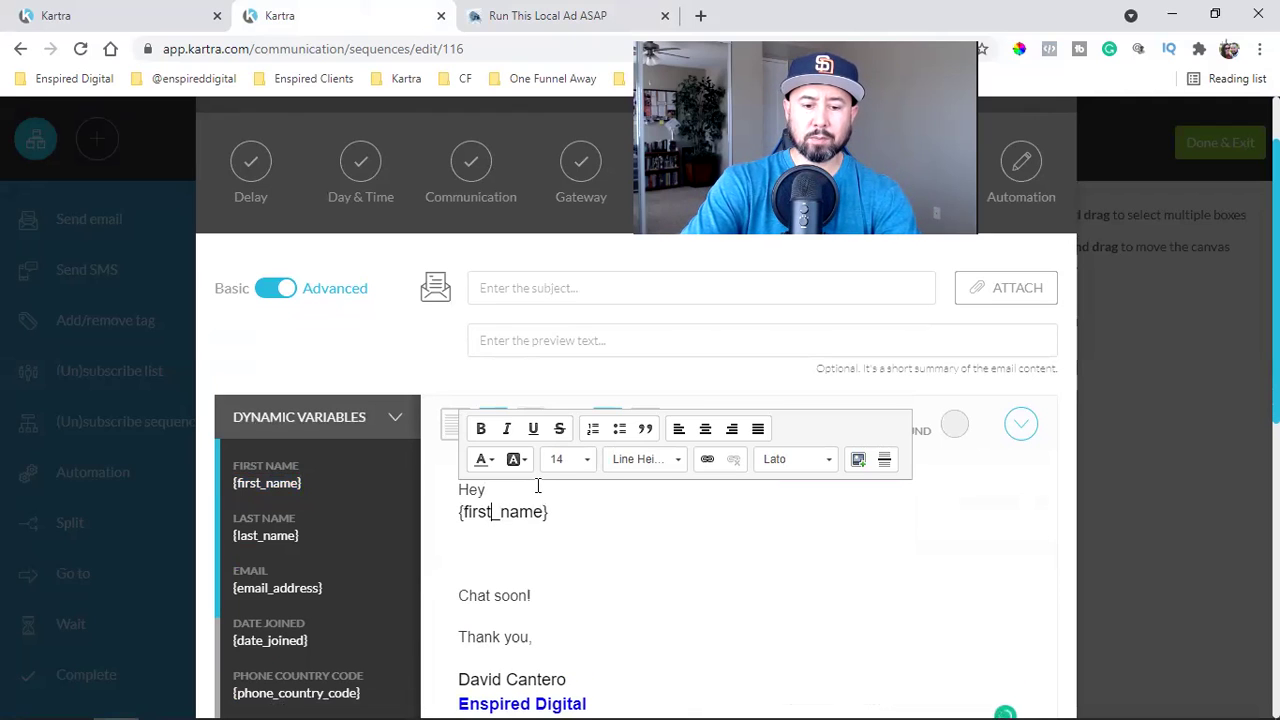
{"action": "key", "text": "BackSpace"}
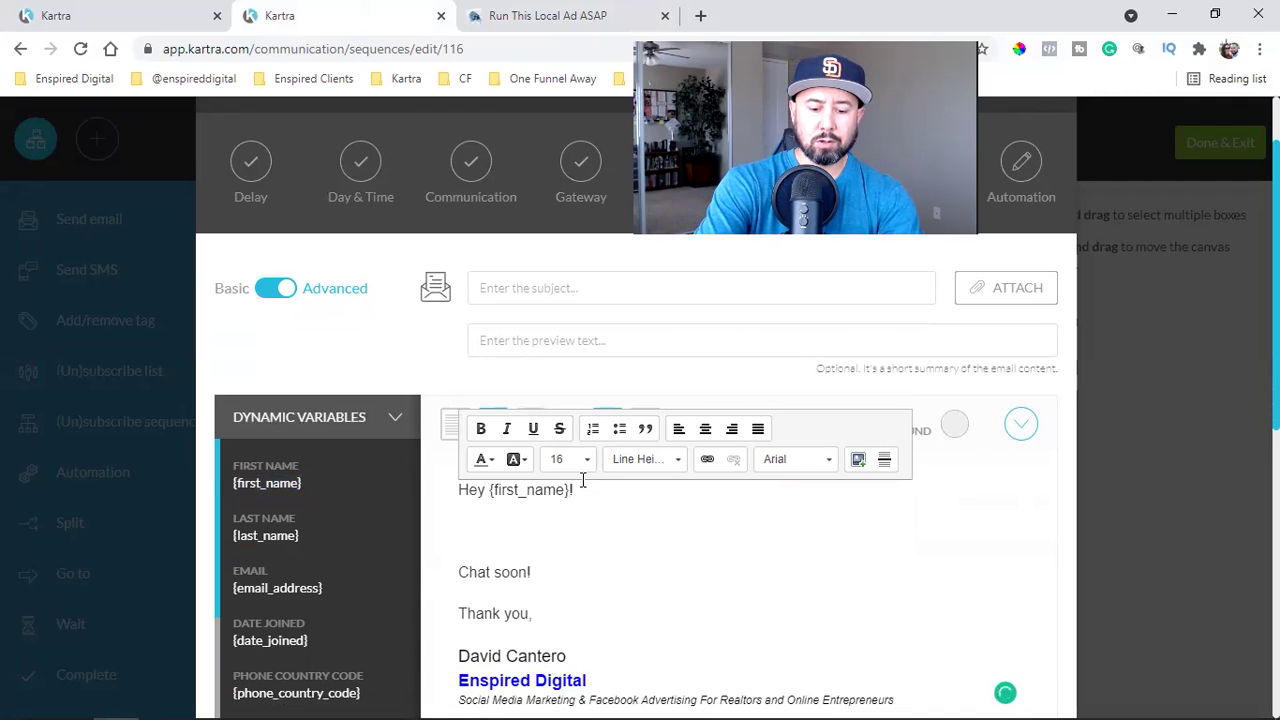
Add the paragraph "Hope you're well and business is boomin'!" below the greeting.
{"action": "key", "text": "Return"}
{"action": "type", "text": "Hope you're well"}
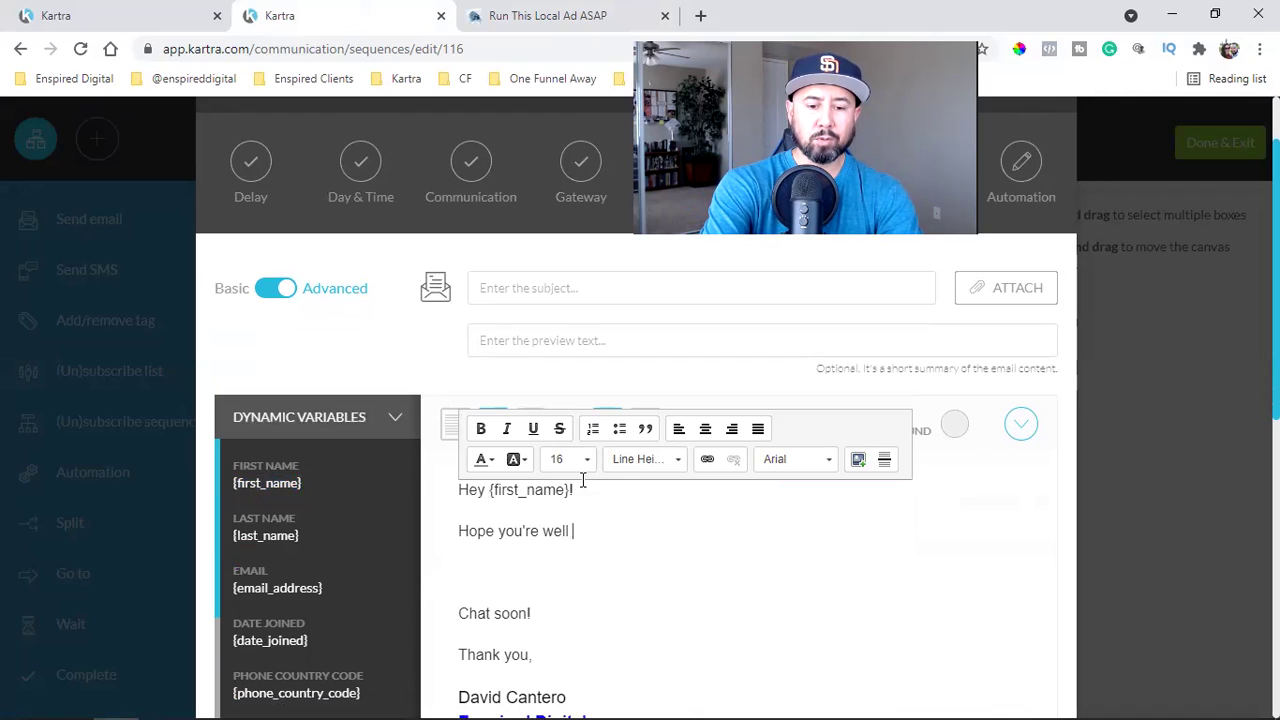
{"action": "type", "text": " and business is boomin'!"}
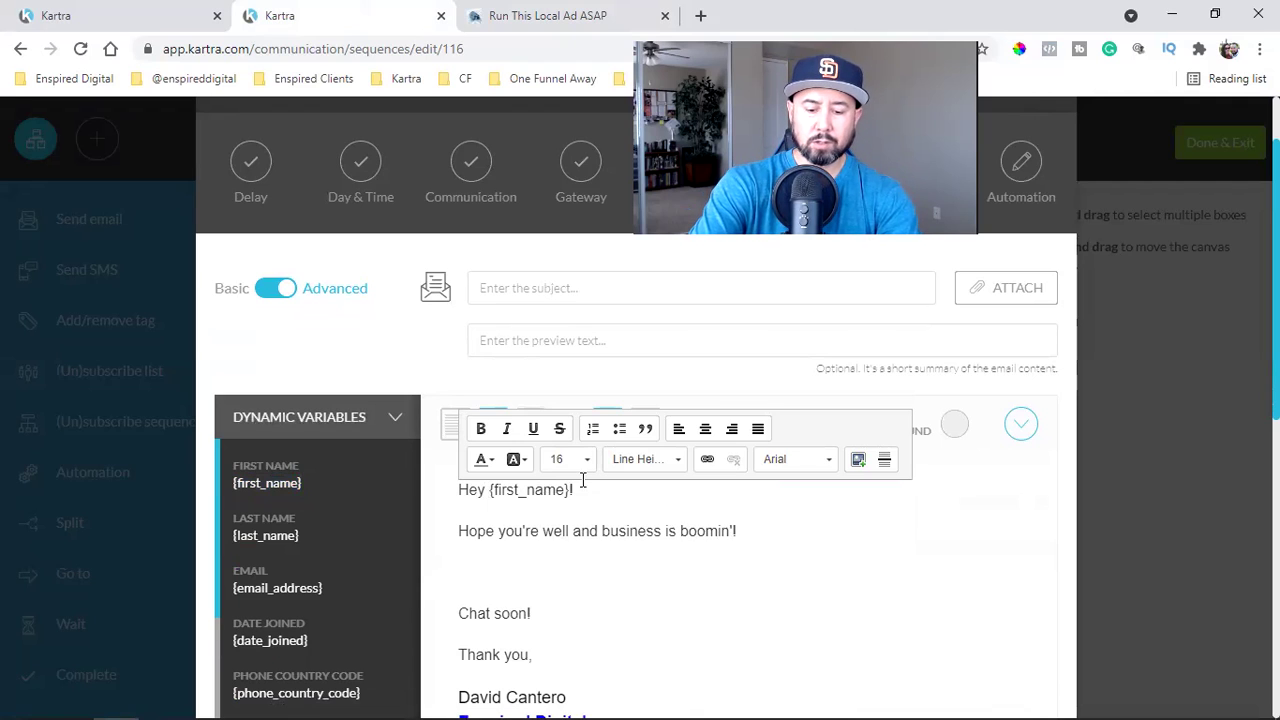
Add the paragraph "Here's a tutorial video on how I send Broadcast emails through Kartra." to the email body.
{"action": "key", "text": "Return"}
{"action": "type", "text": "Here"}
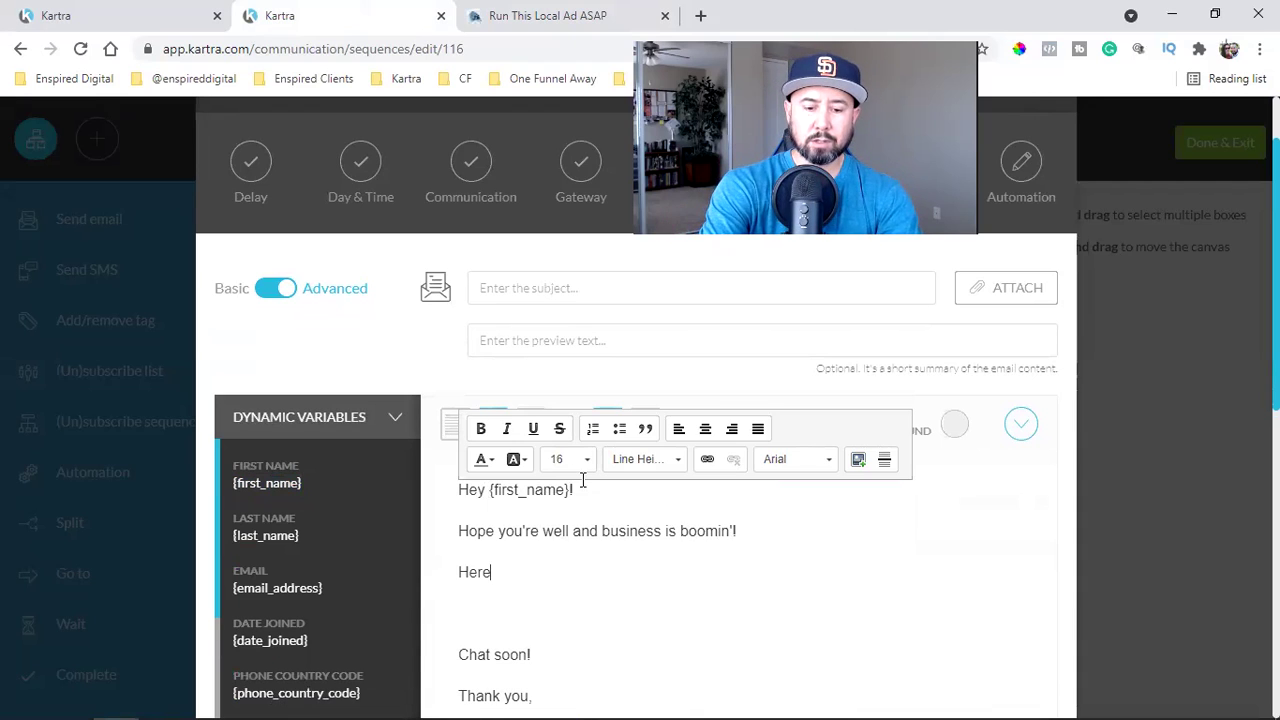
{"action": "type", "text": "'s a"}
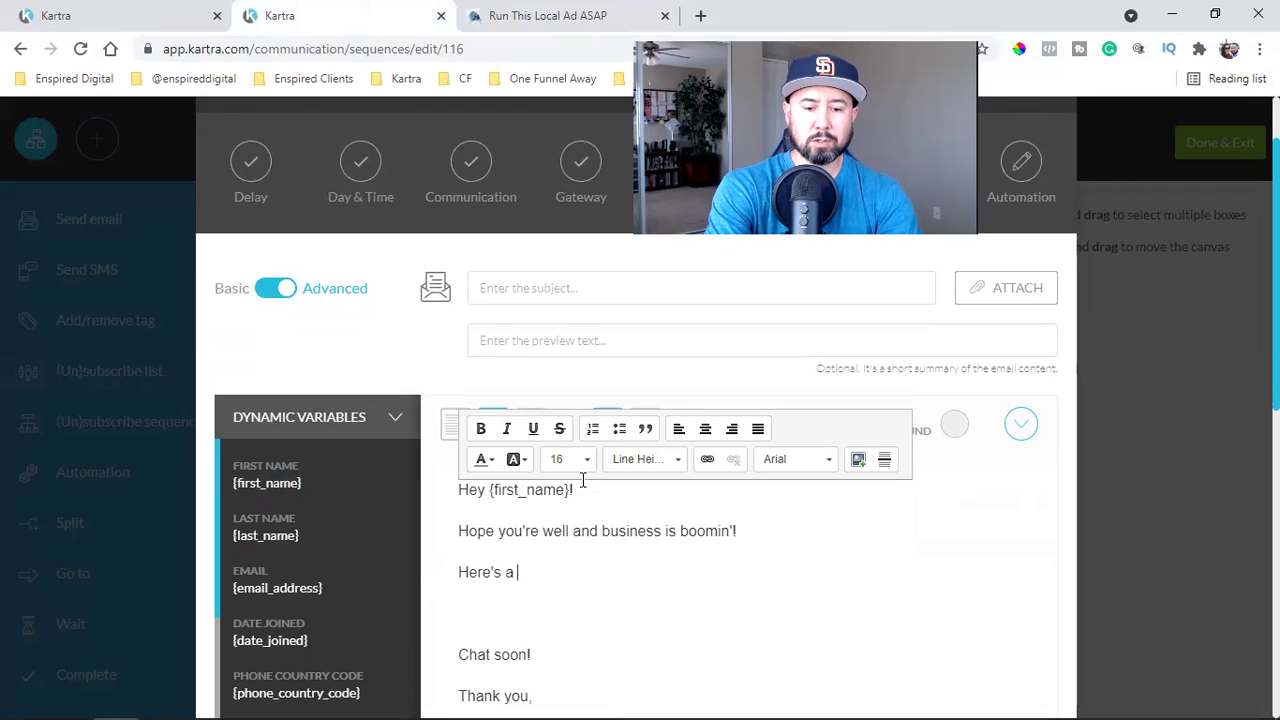
{"action": "type", "text": " tutorial video"}
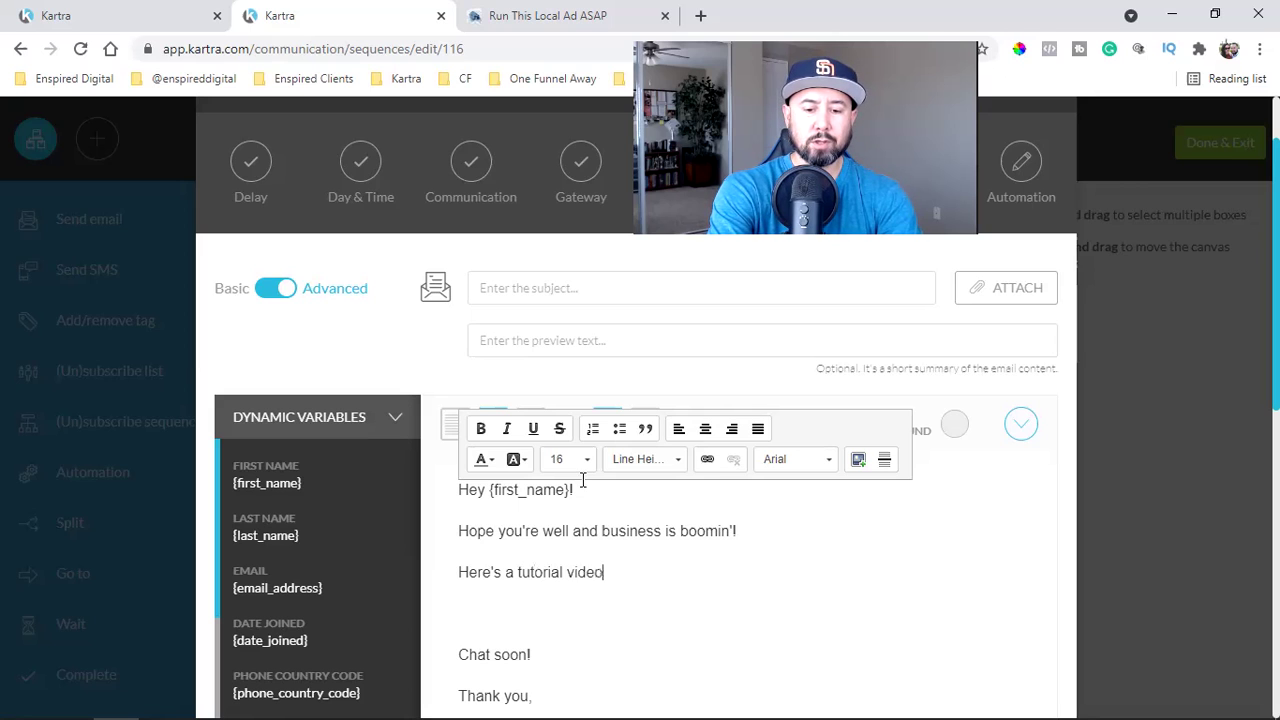
{"action": "type", "text": " on how I set"}
{"action": "type", "text": "d Brad"}
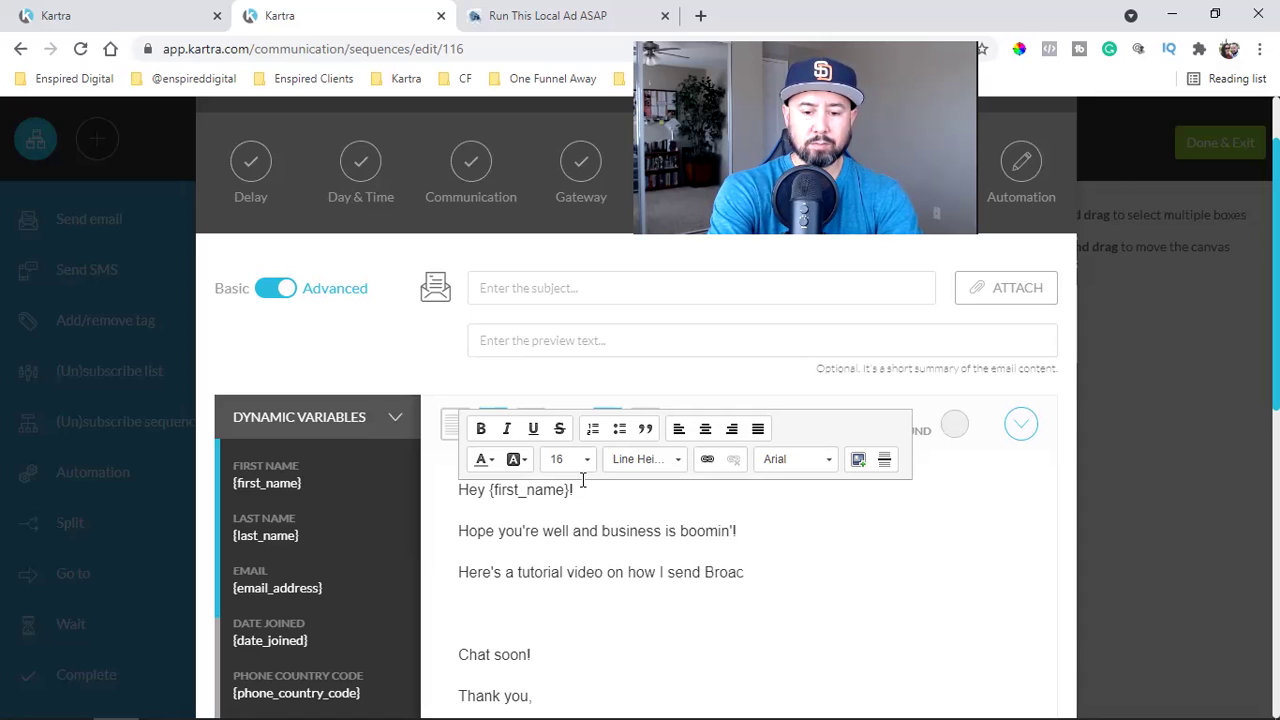
{"action": "type", "text": "cast em"}
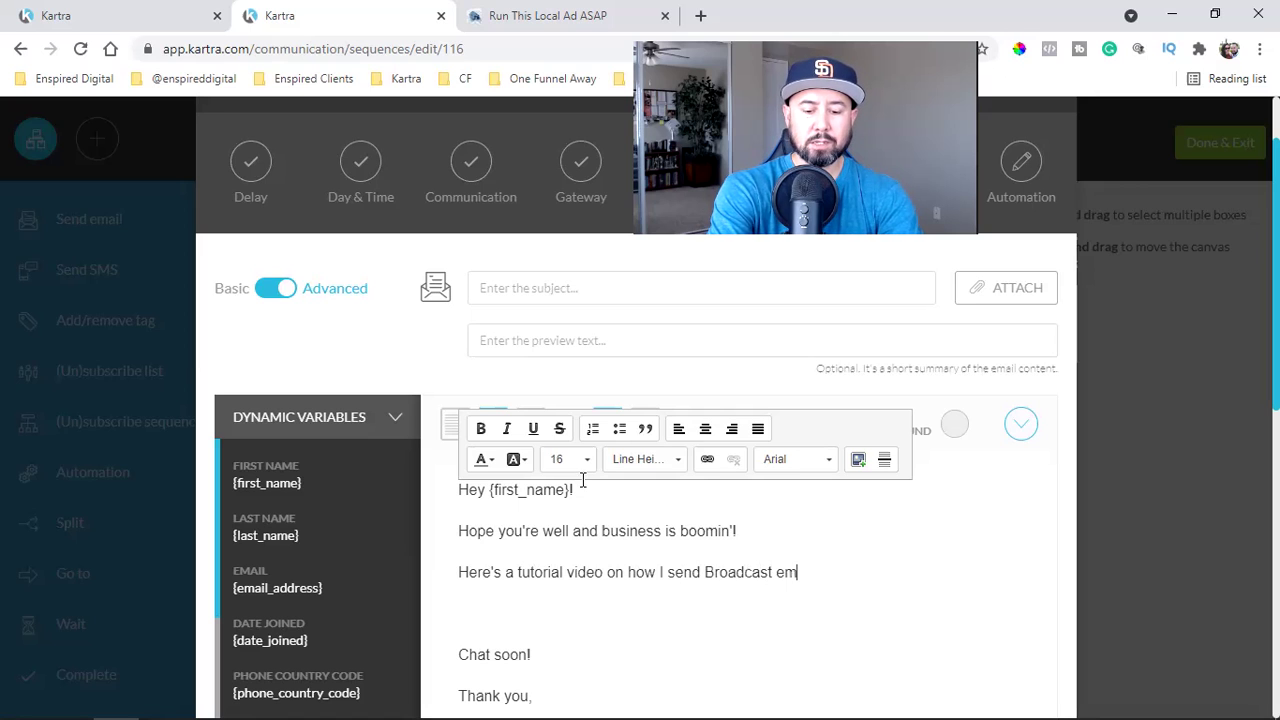
{"action": "type", "text": "ails thr"}
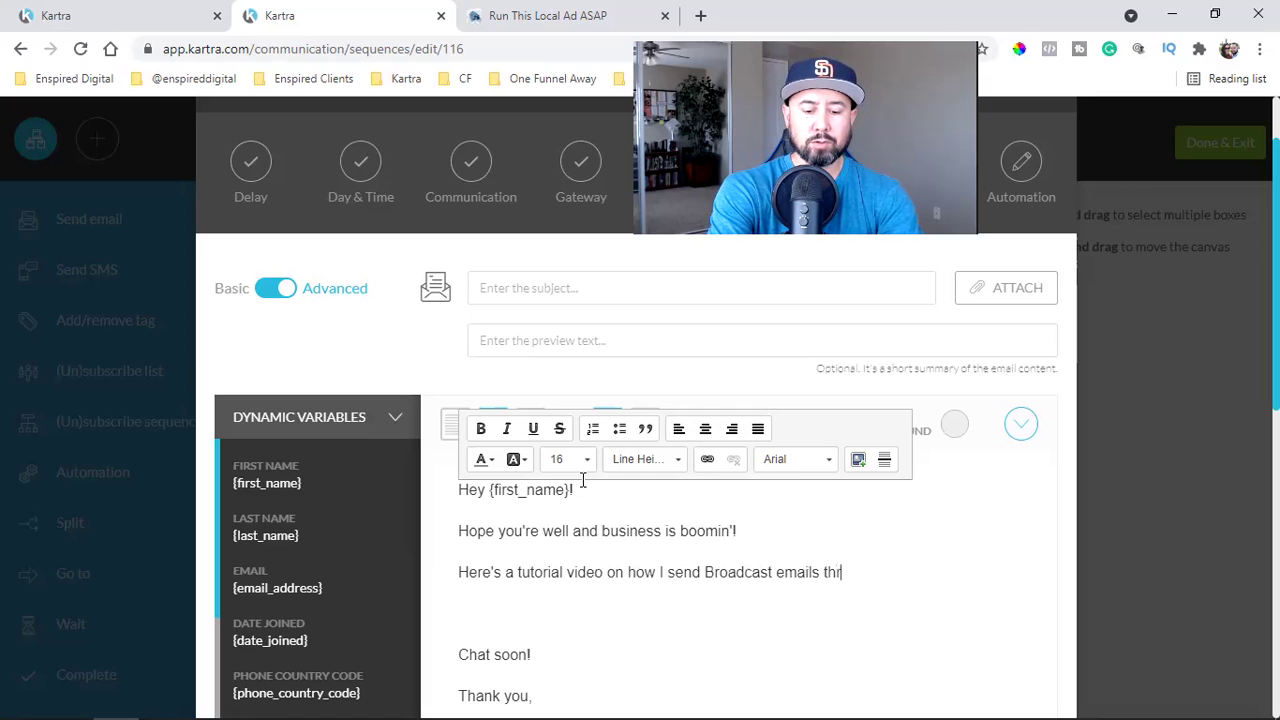
{"action": "type", "text": "ough Kartra."}
Add the paragraph "I hope you get value out of this one!" and a "WATCH HERE" line below it to the email body.
{"action": "key", "text": "Return"}
{"action": "type", "text": "I hope you get va"}
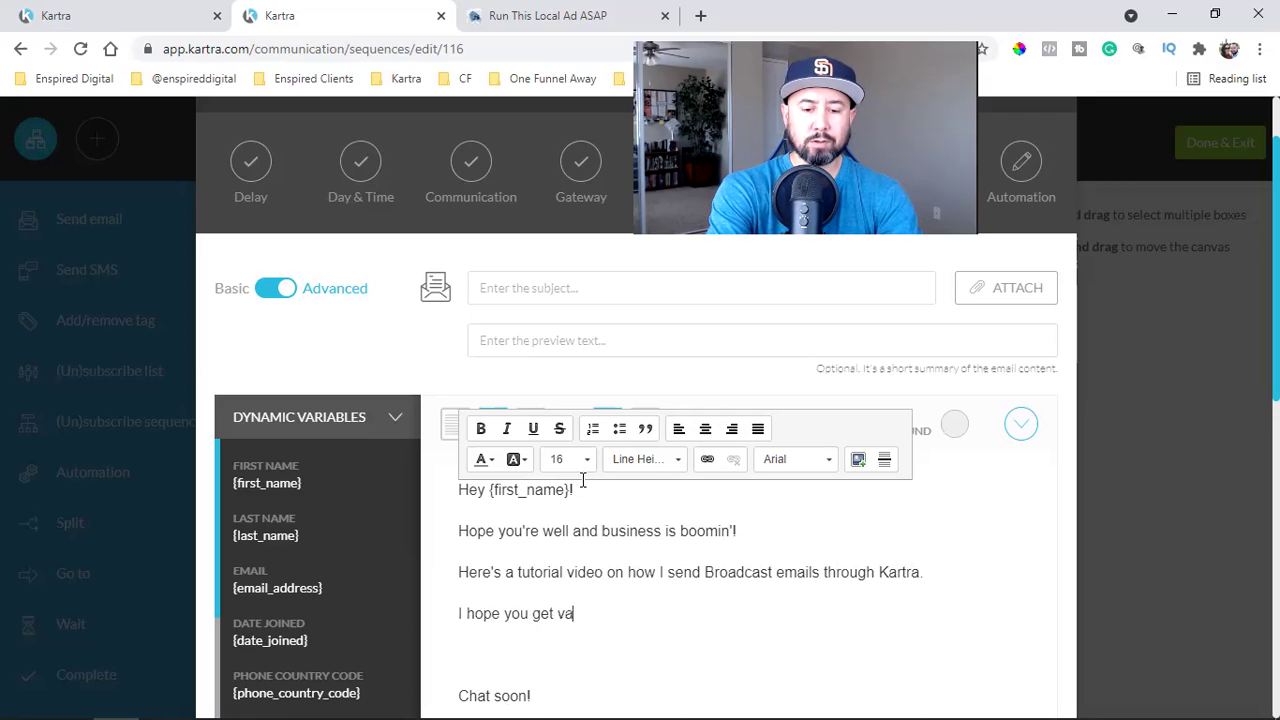
{"action": "type", "text": "lue out of this one!"}
{"action": "key", "text": "Return"}
{"action": "type", "text": "Wat"}
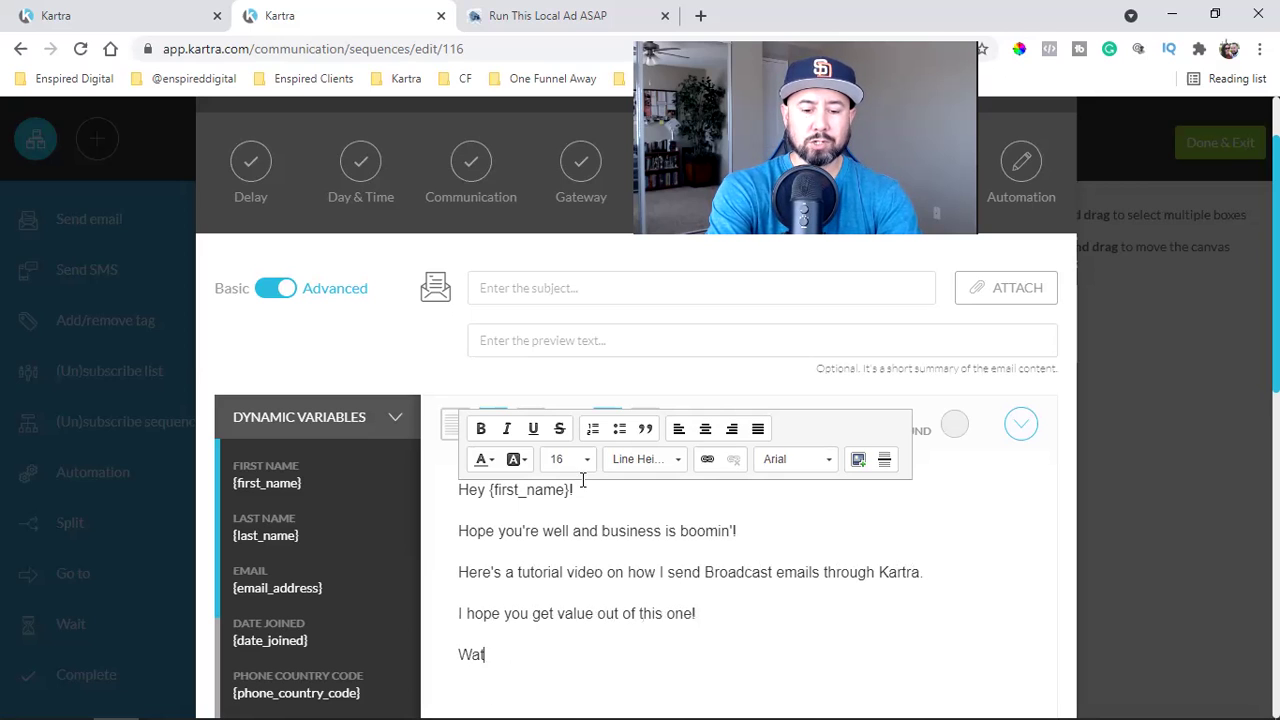
{"action": "type", "text": "CH HERE"}
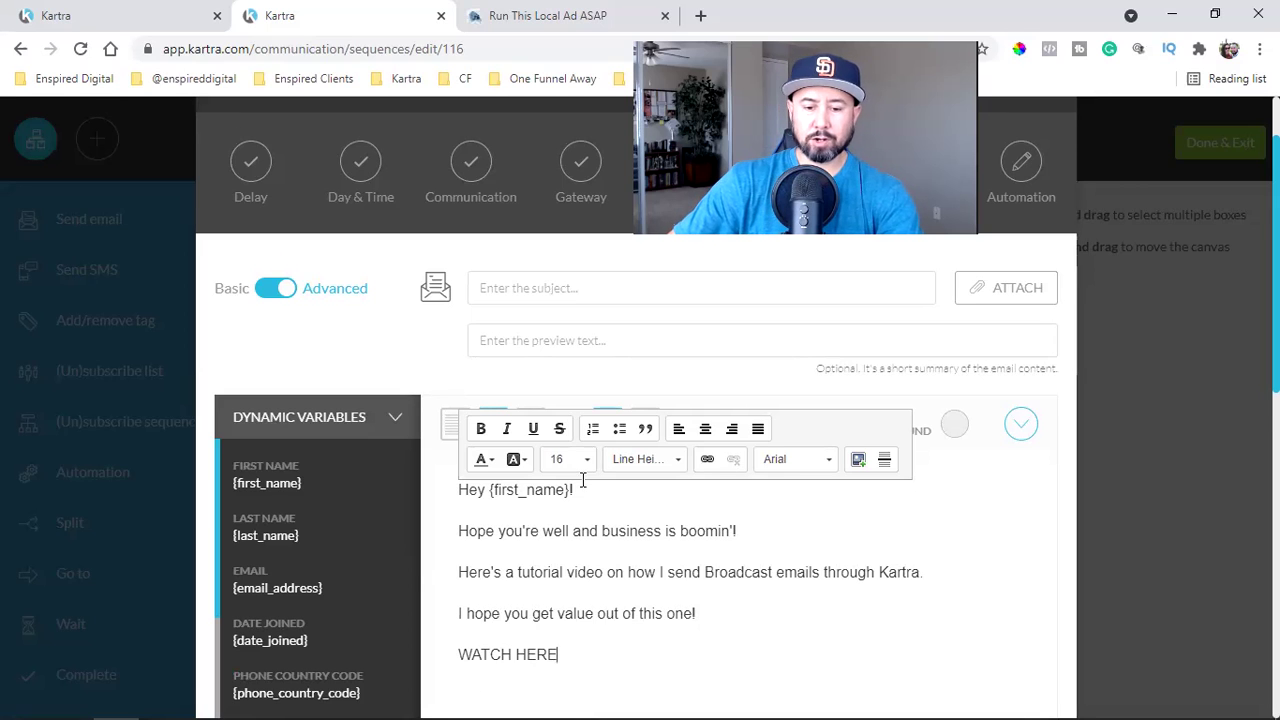
Insert a blank line above "WATCH HERE" and format that text bold and blue.
{"action": "scroll", "coordinate": [583, 483], "scroll_direction": "down", "scroll_amount": 1}
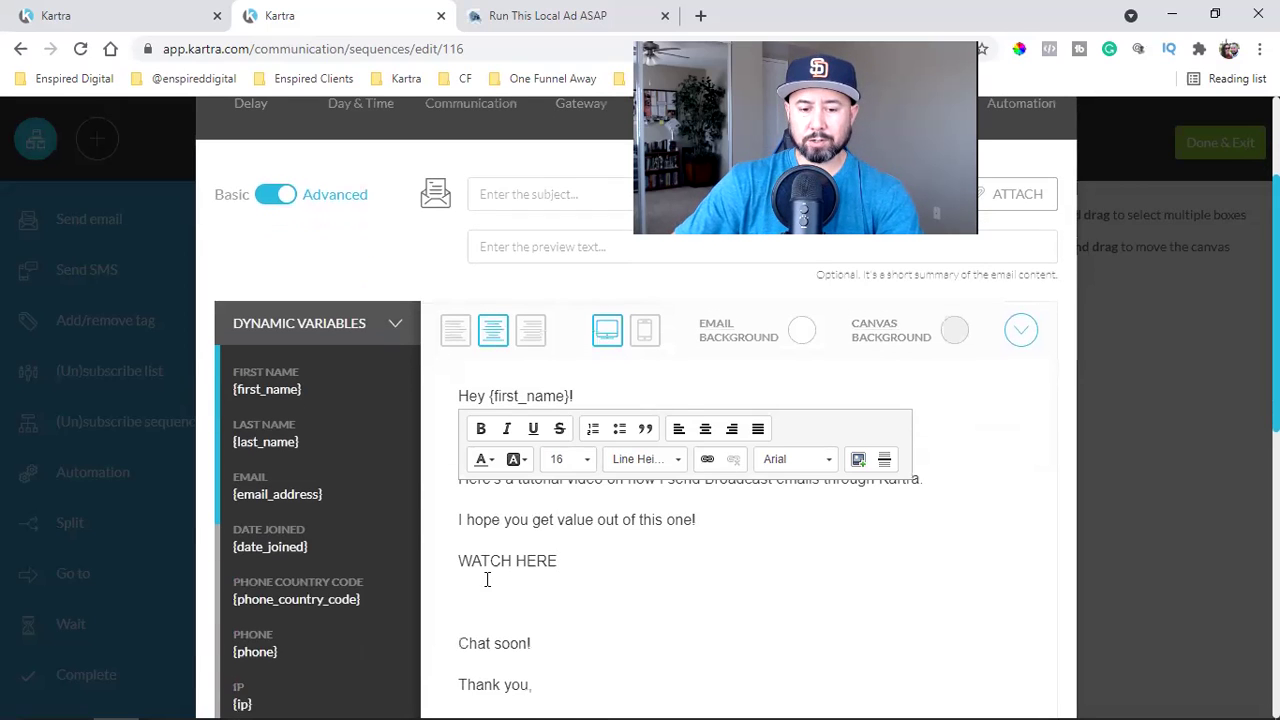
{"action": "key", "text": "Return"}
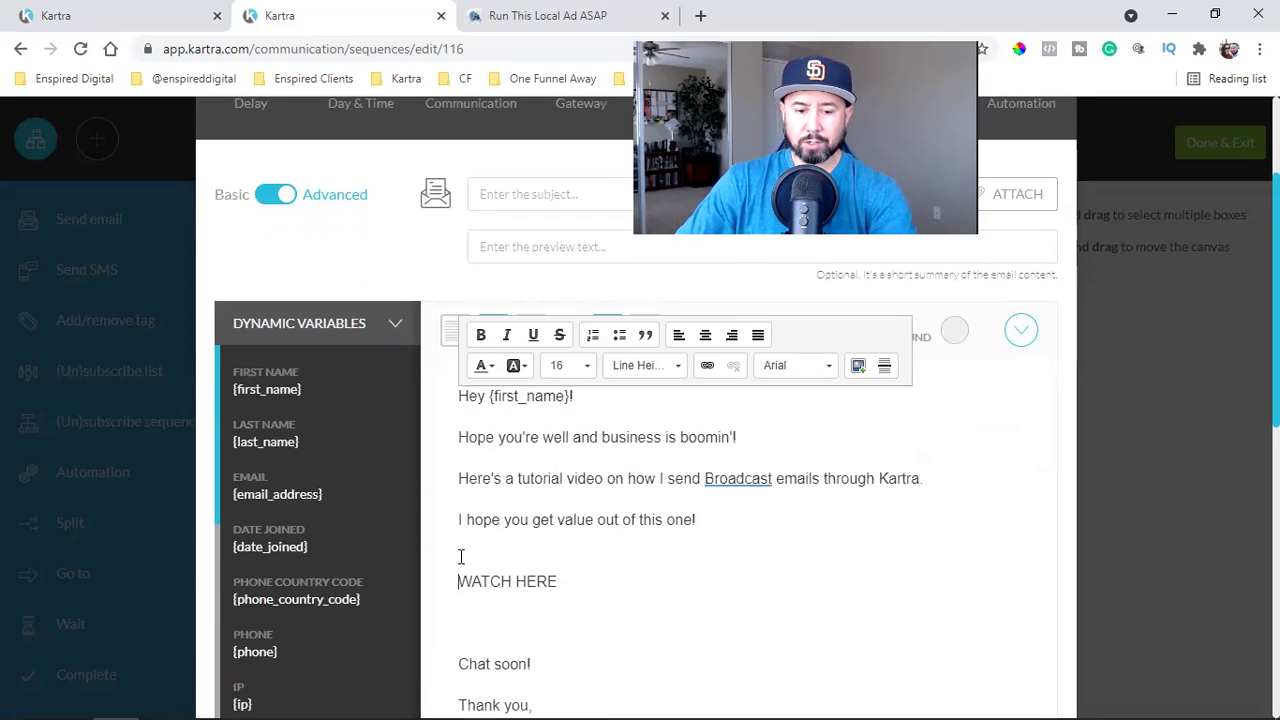
{"action": "triple_click", "coordinate": [513, 581]}
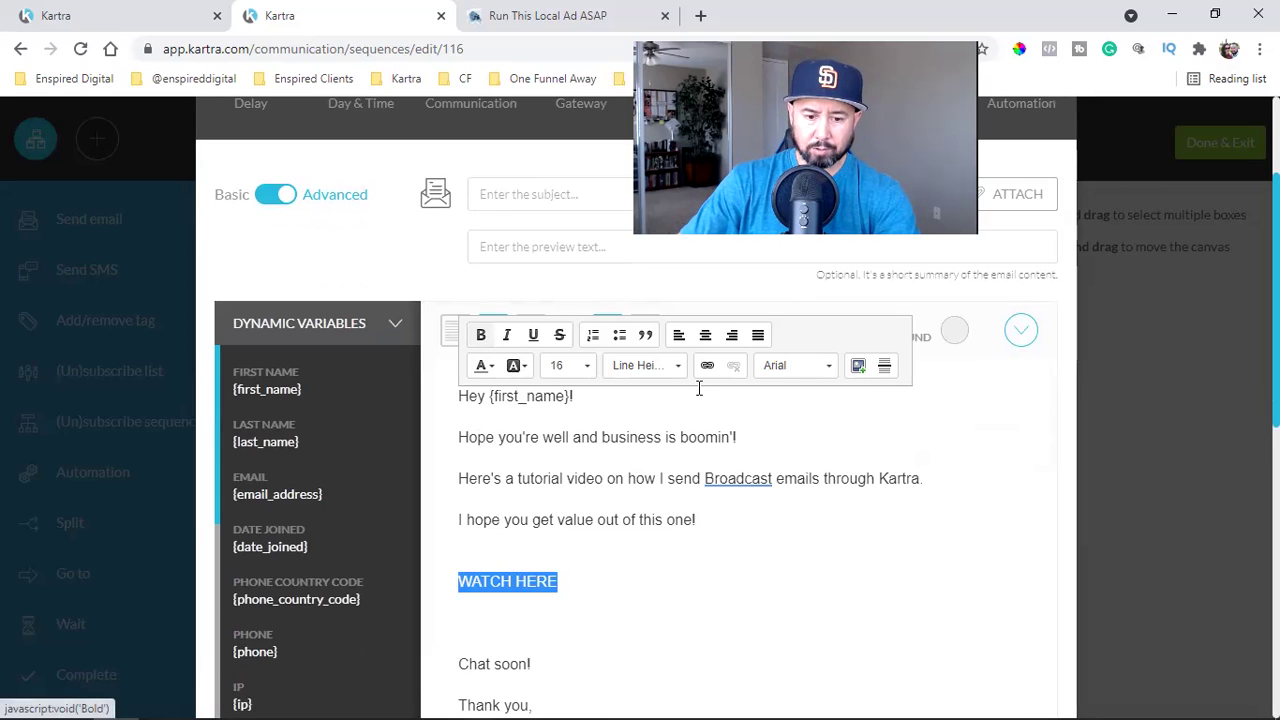
{"action": "left_click", "coordinate": [483, 366]}
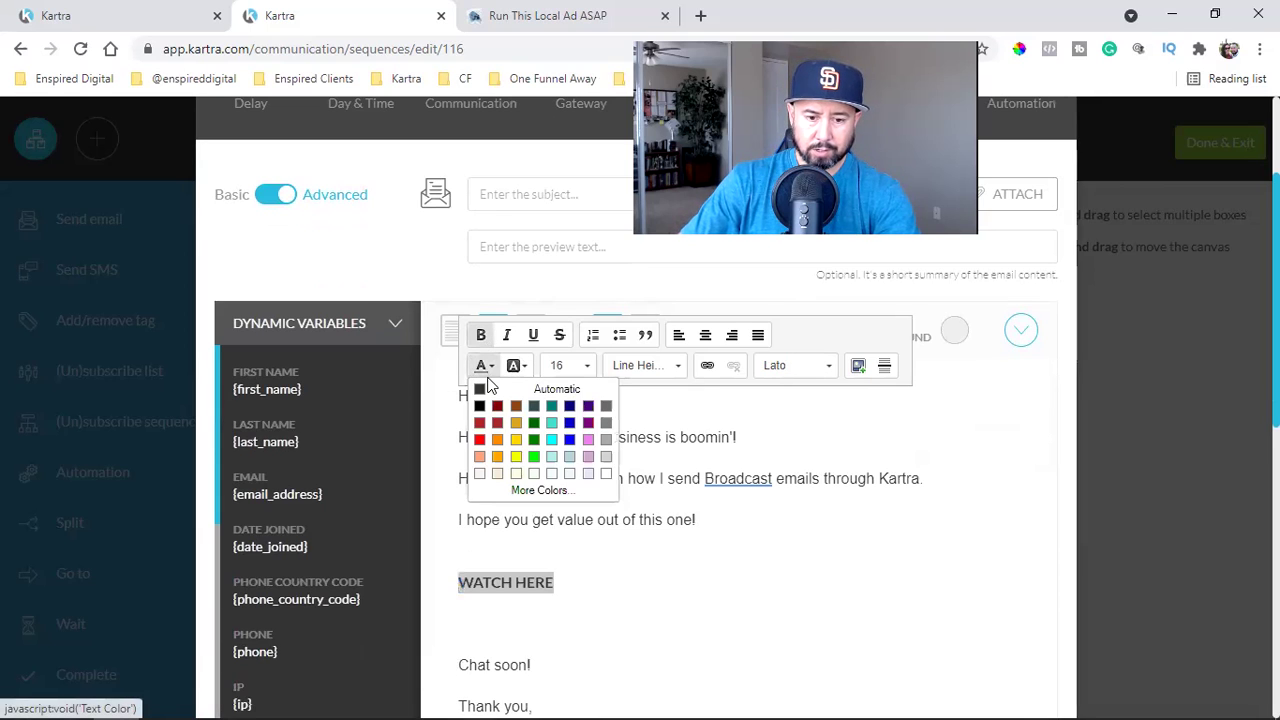
{"action": "left_click", "coordinate": [570, 441]}
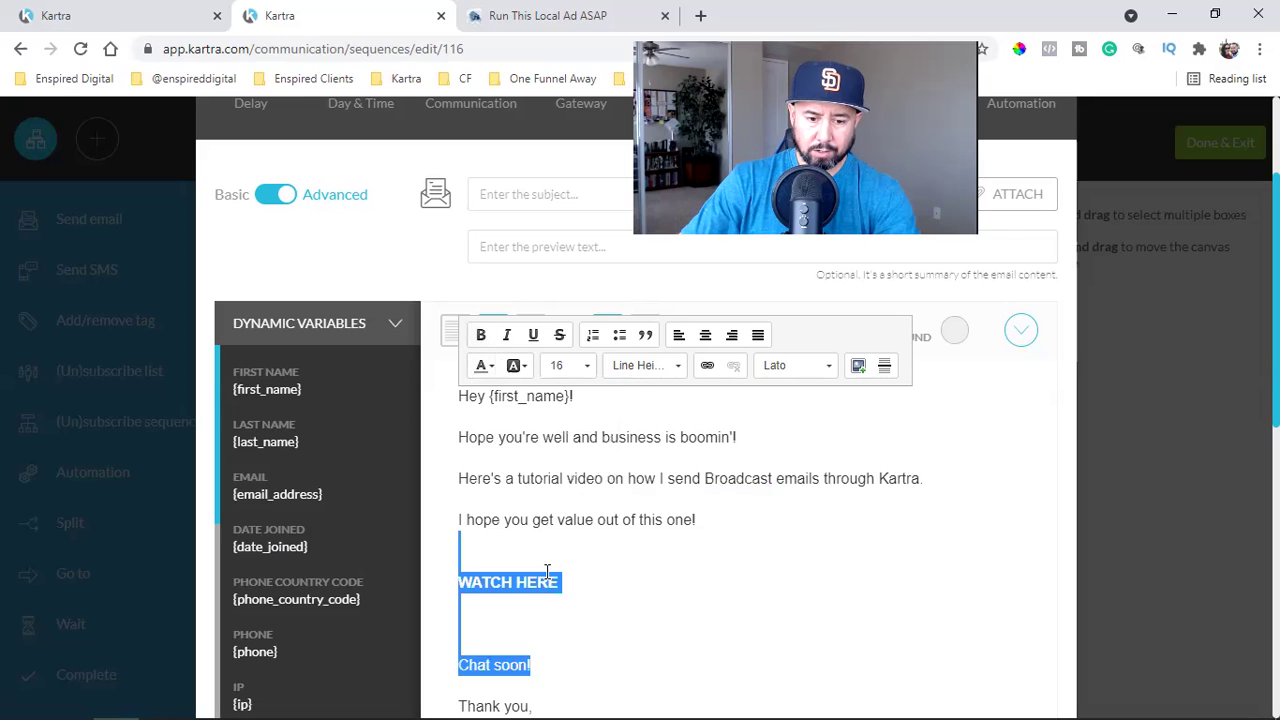
{"action": "left_click", "coordinate": [550, 580]}
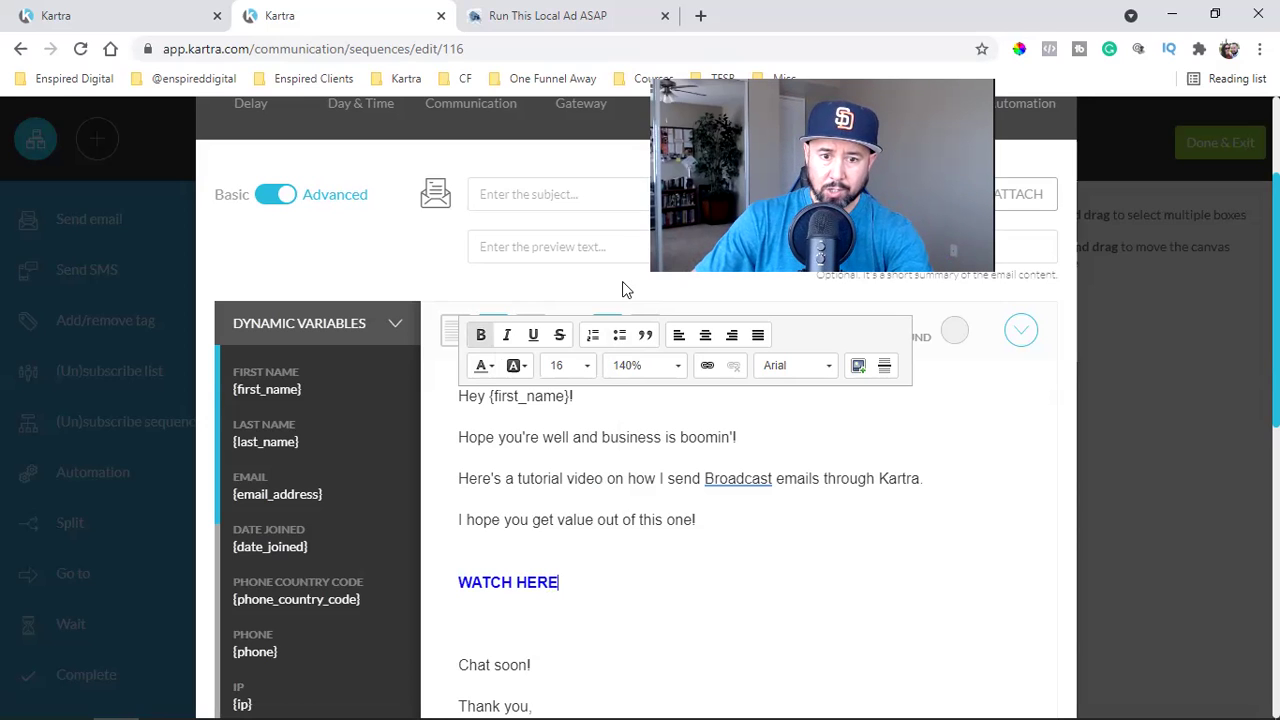
Open the enspireddigital YouTube channel in a new browser tab, close the Run This Local Ad ASAP page, and return to the email.
{"action": "key", "text": "ctrl+t"}
{"action": "left_click", "coordinate": [92, 84]}
{"action": "mouse_move", "coordinate": [145, 82]}
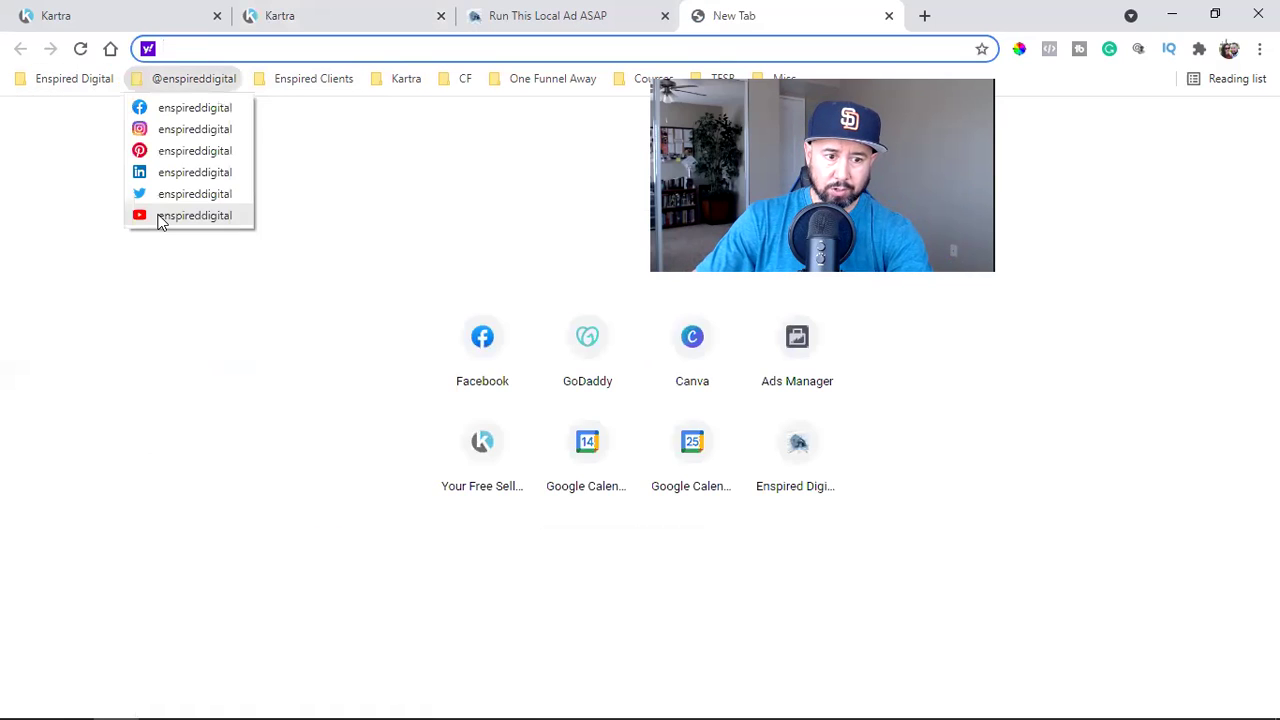
{"action": "left_click", "coordinate": [194, 215]}
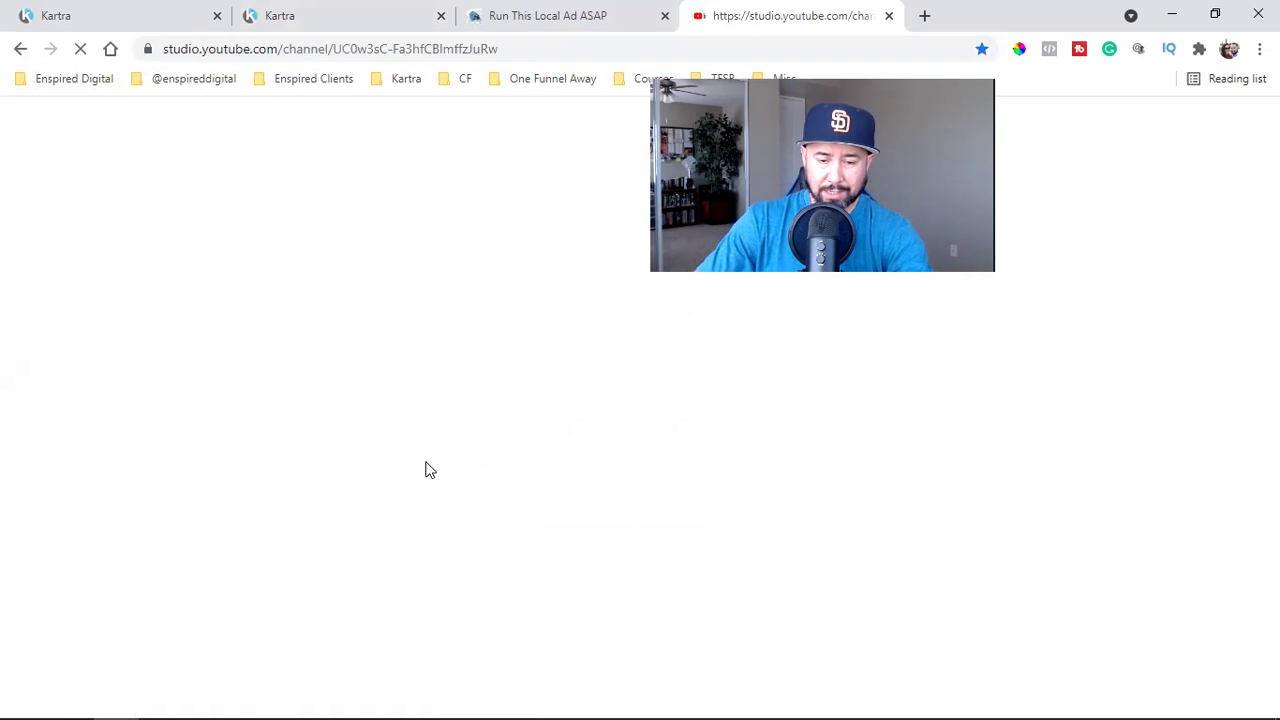
{"action": "left_click", "coordinate": [518, 15]}
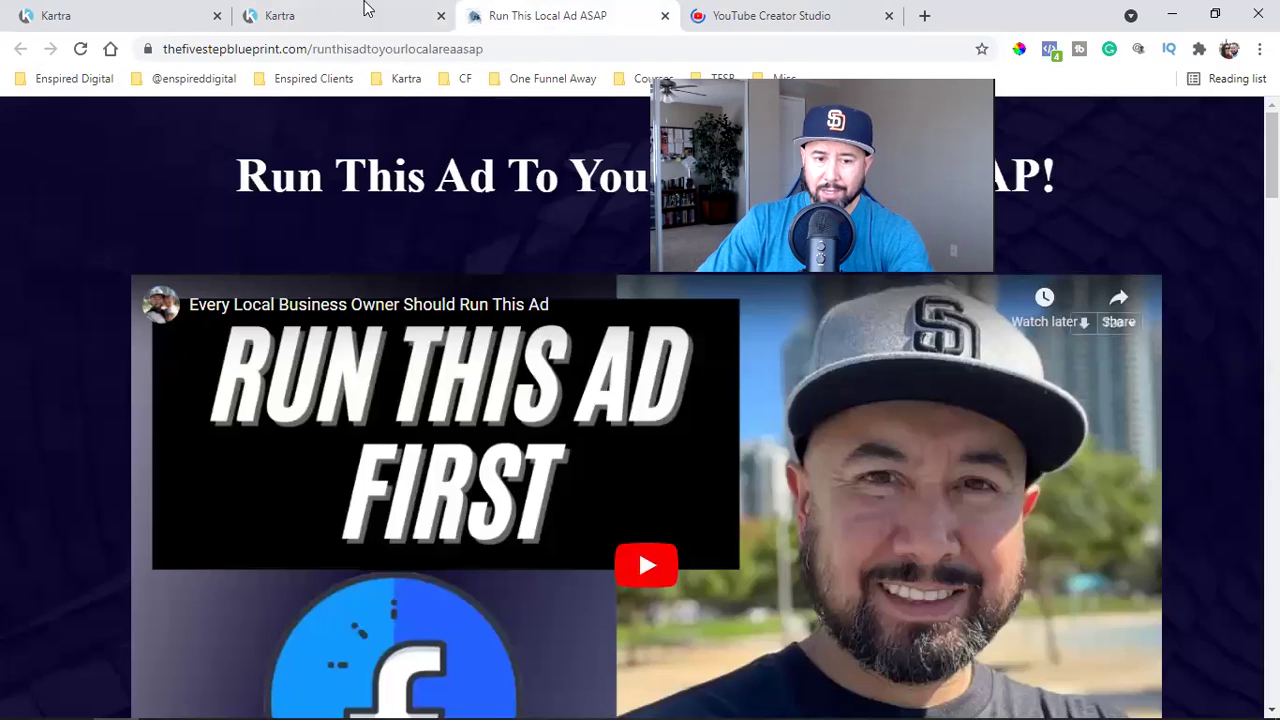
{"action": "left_click", "coordinate": [665, 16]}
{"action": "left_click", "coordinate": [432, 16]}
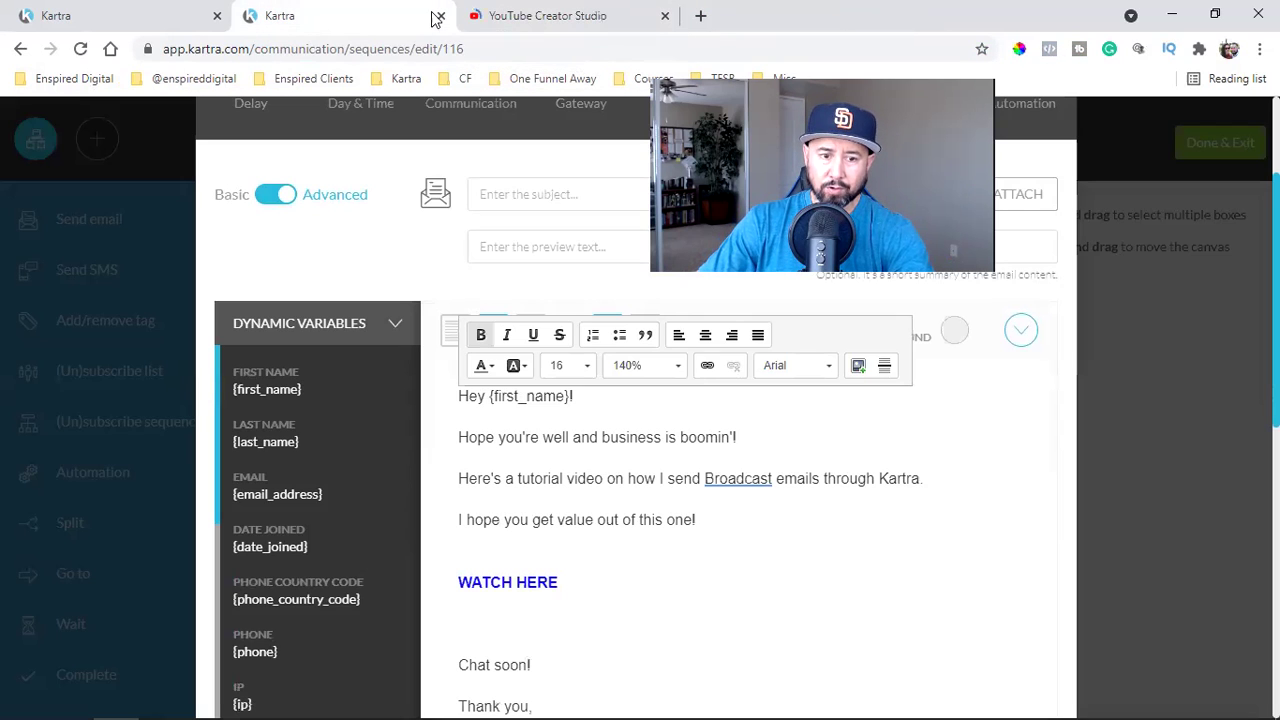
Delete the block with the "Call Confirmed" image below the email signature.
{"action": "left_click_drag", "start_coordinate": [552, 583], "coordinate": [455, 589]}
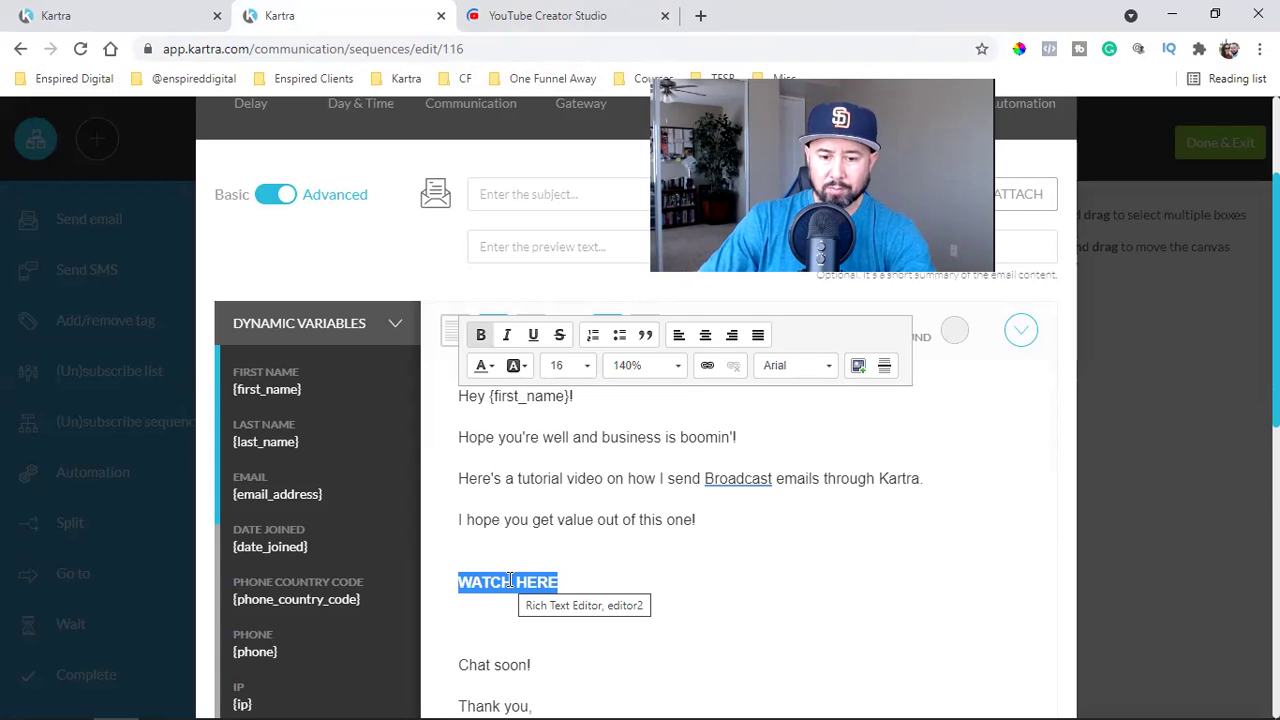
{"action": "scroll", "coordinate": [510, 580], "scroll_direction": "down", "scroll_amount": 3}
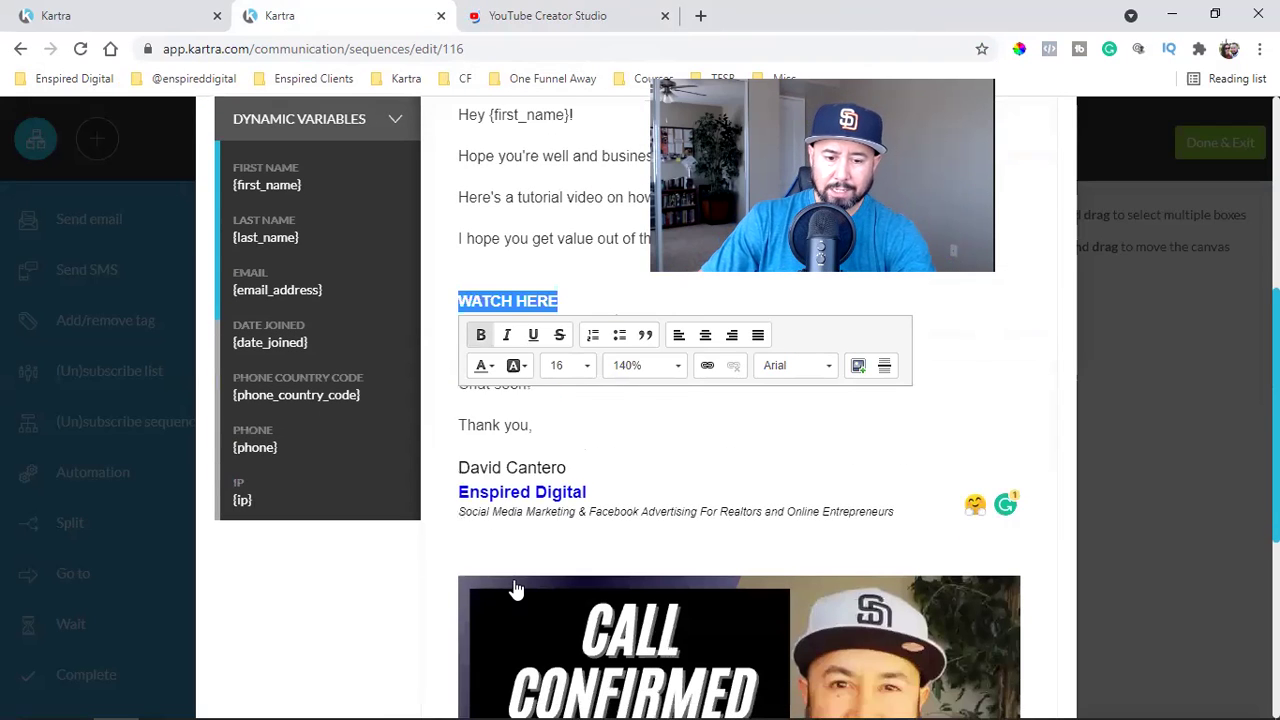
{"action": "scroll", "coordinate": [505, 550], "scroll_direction": "down", "scroll_amount": 2}
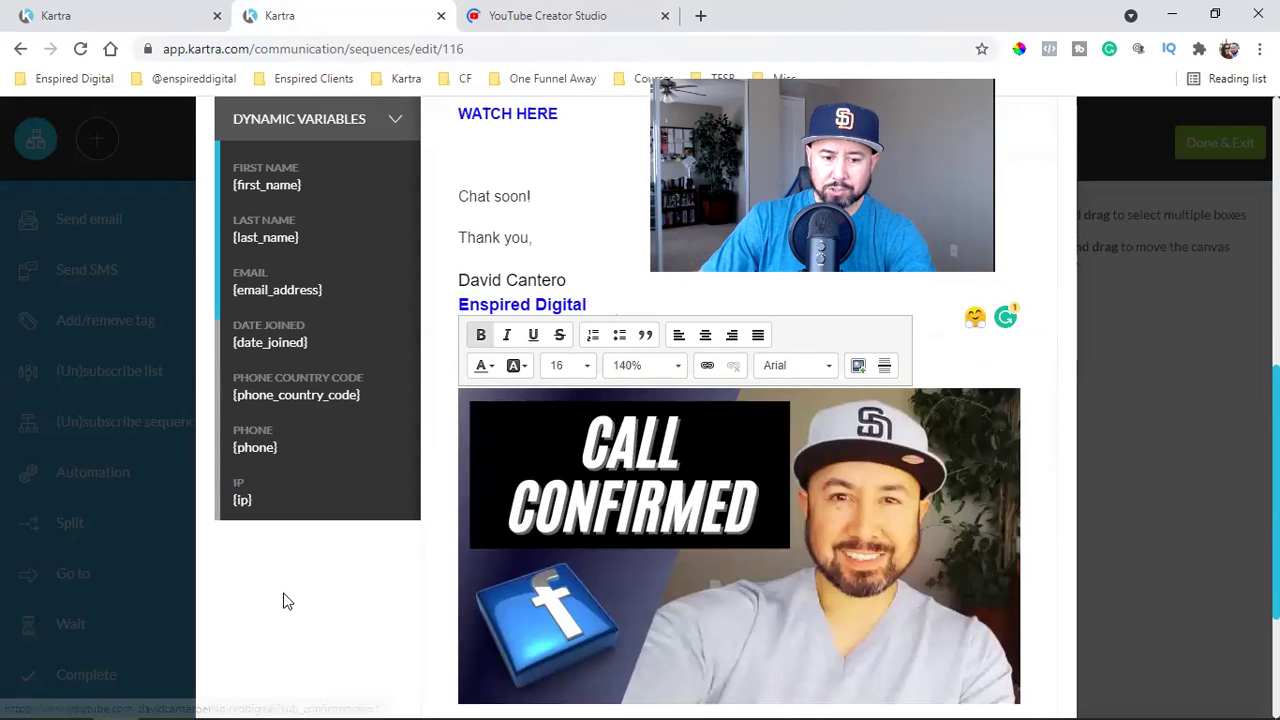
{"action": "left_click", "coordinate": [482, 411]}
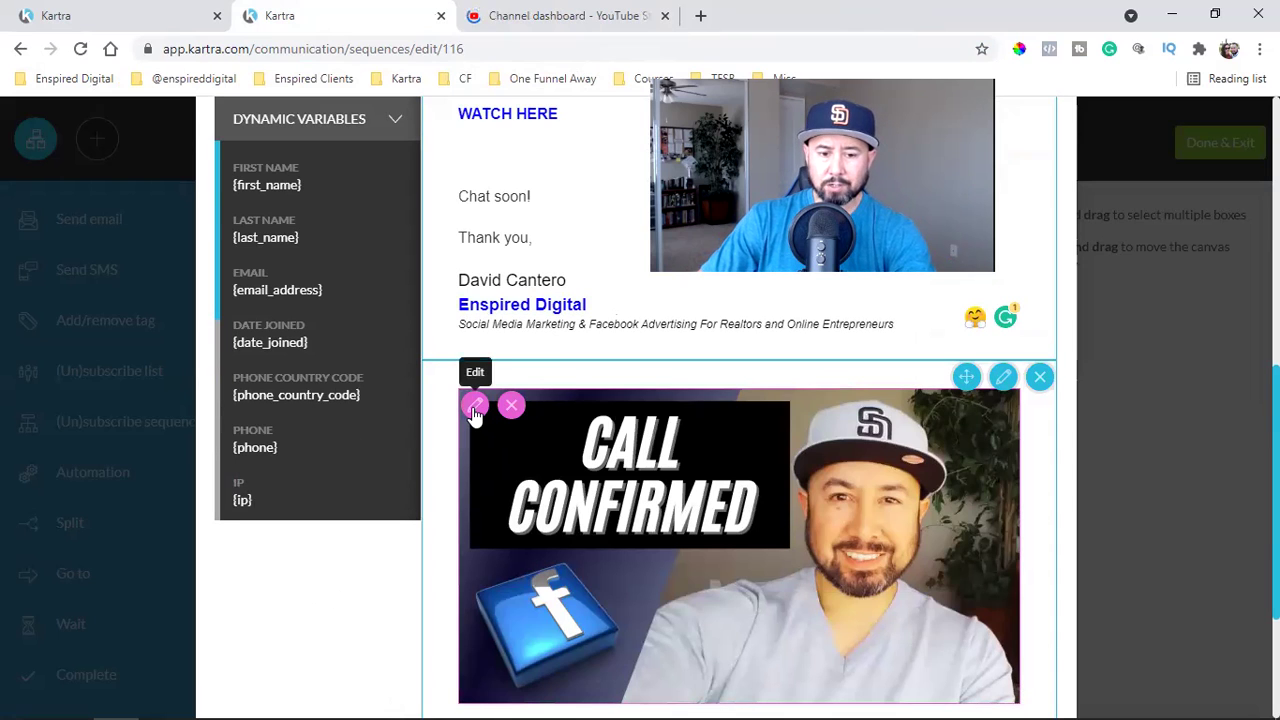
{"action": "left_click", "coordinate": [474, 409]}
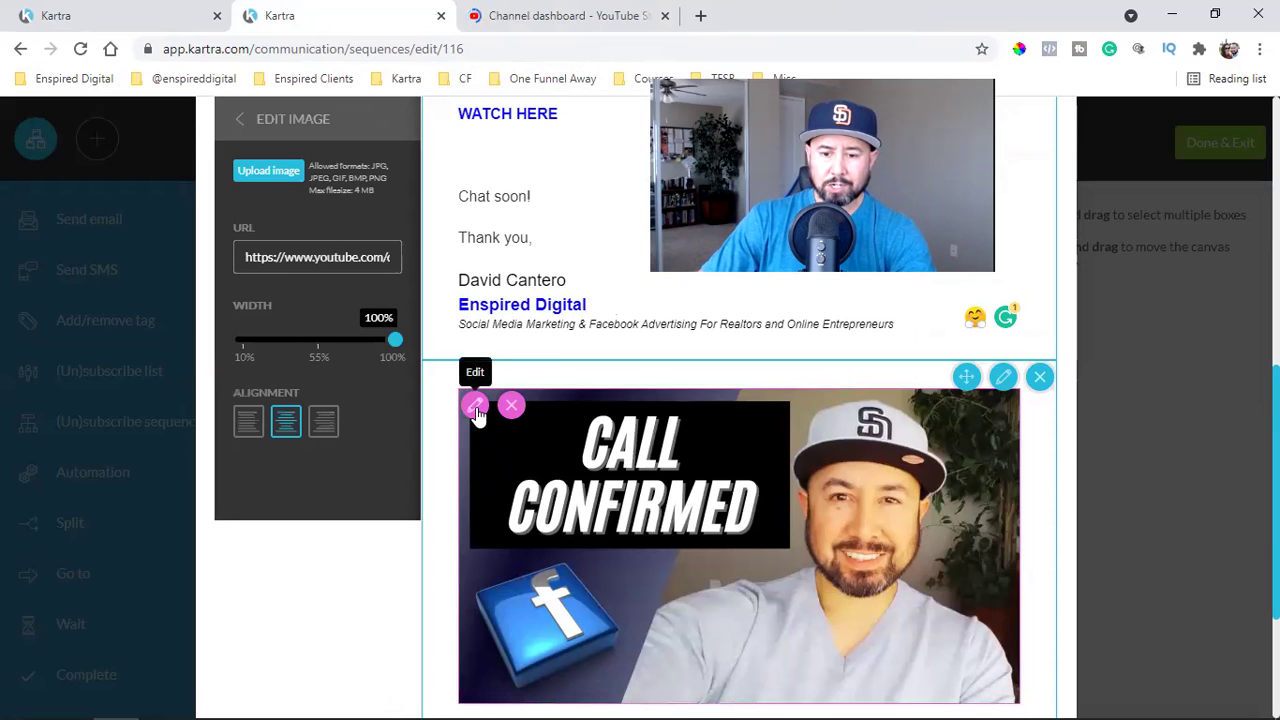
{"action": "left_click", "coordinate": [1041, 377]}
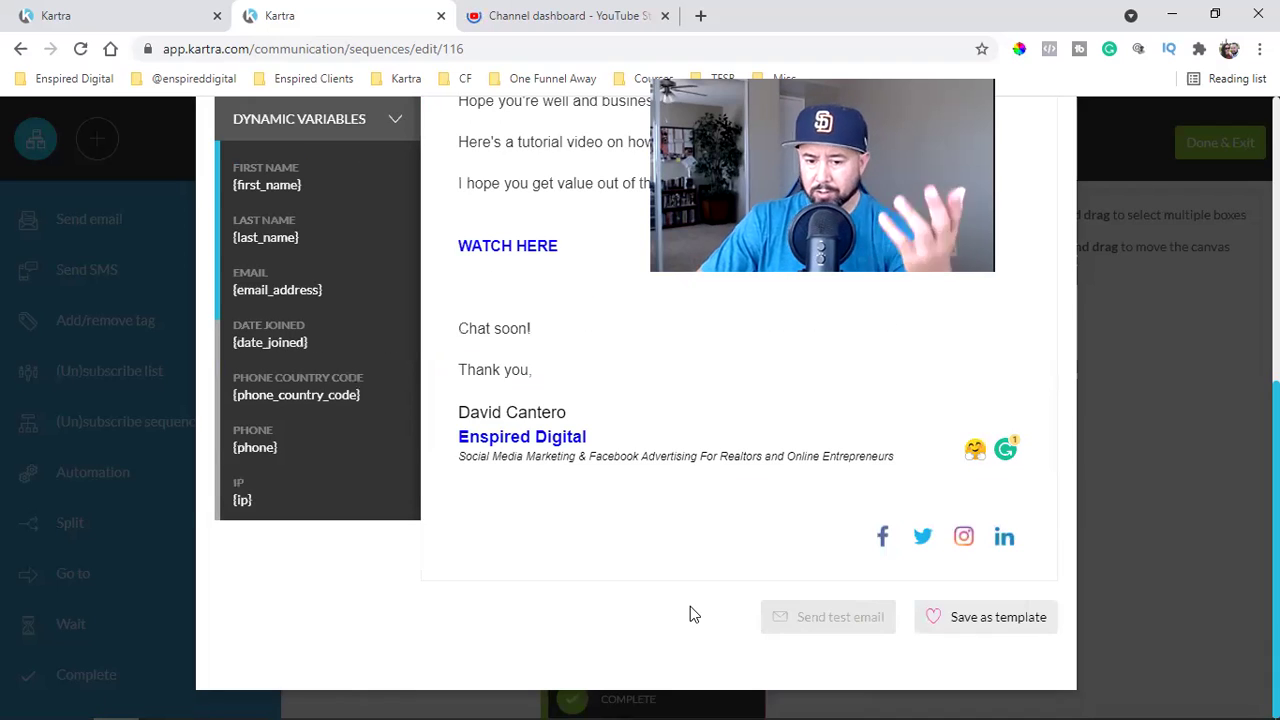
Remove the "Thank you," line and its leftover empty line between "Chat soon!" and the signature.
{"action": "scroll", "coordinate": [709, 591], "scroll_direction": "up", "scroll_amount": 3}
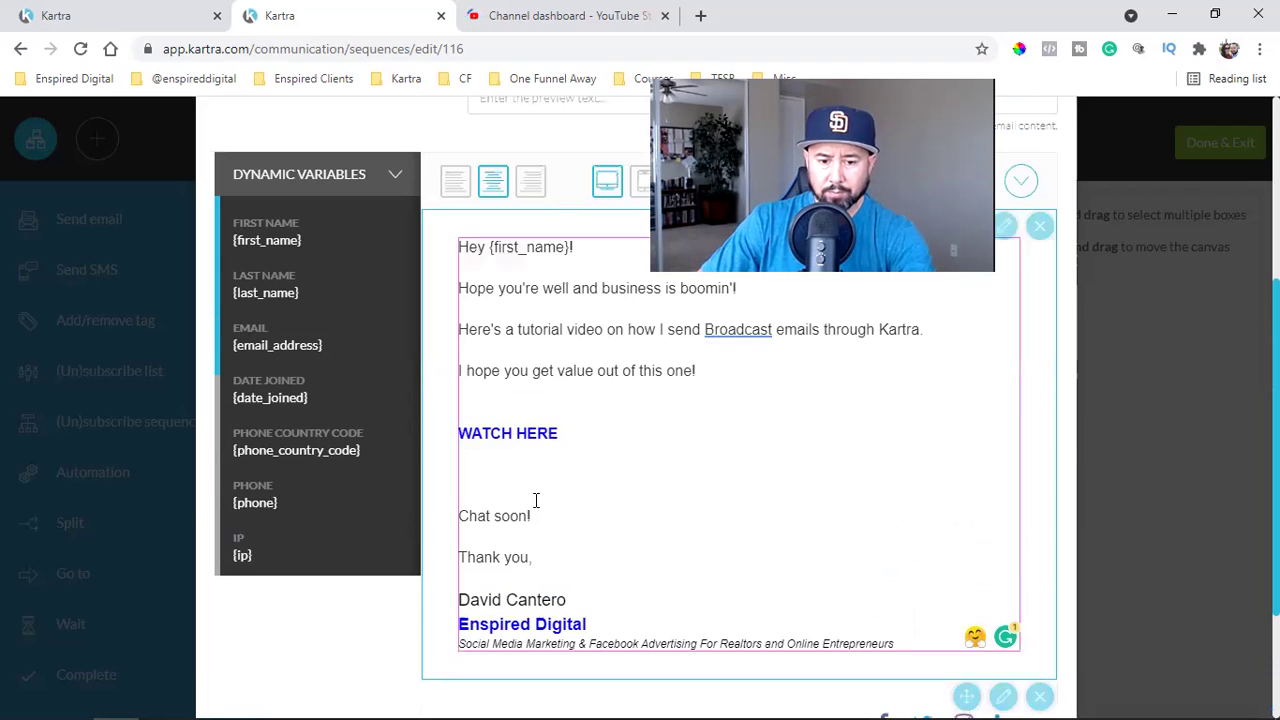
{"action": "triple_click", "coordinate": [508, 433]}
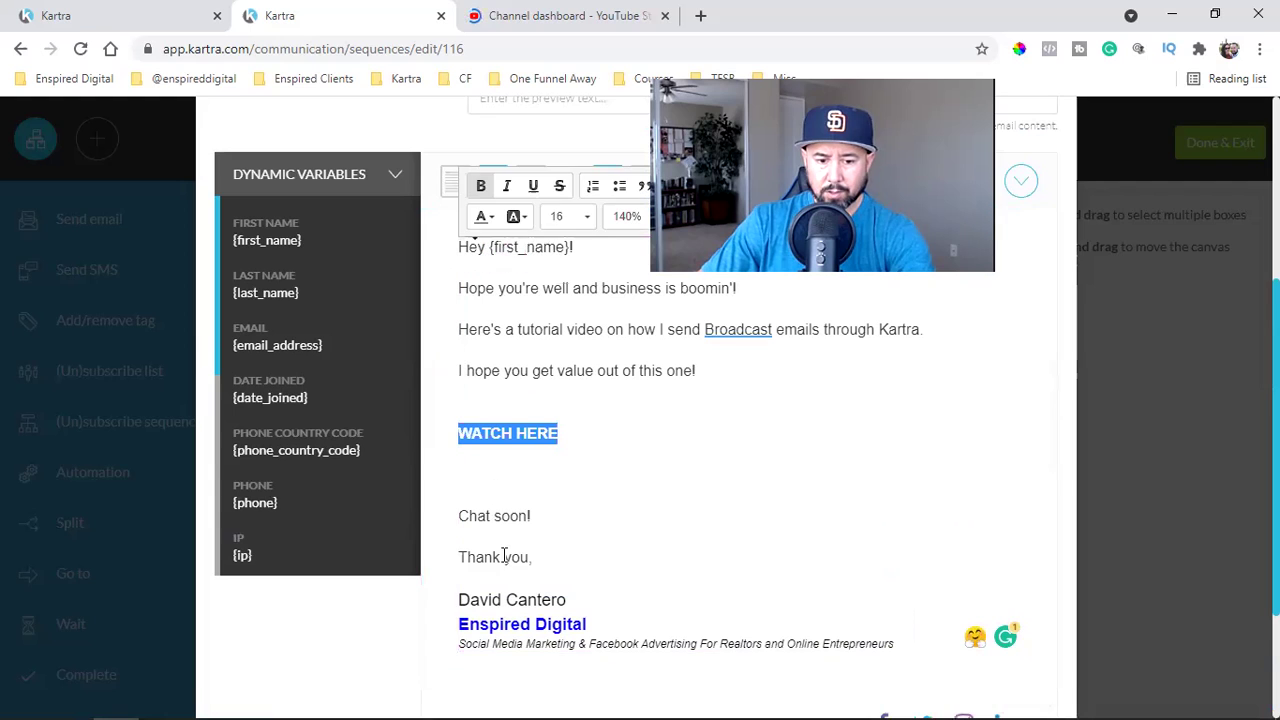
{"action": "triple_click", "coordinate": [504, 556]}
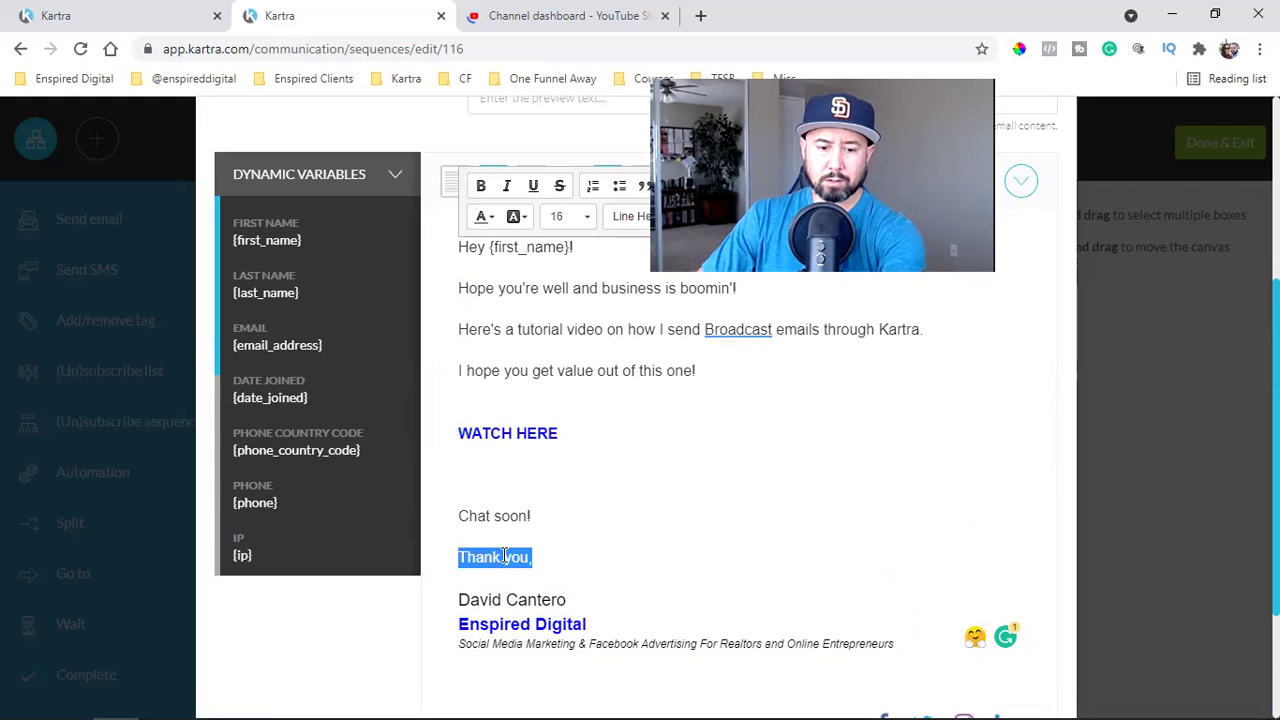
{"action": "key", "text": "BackSpace"}
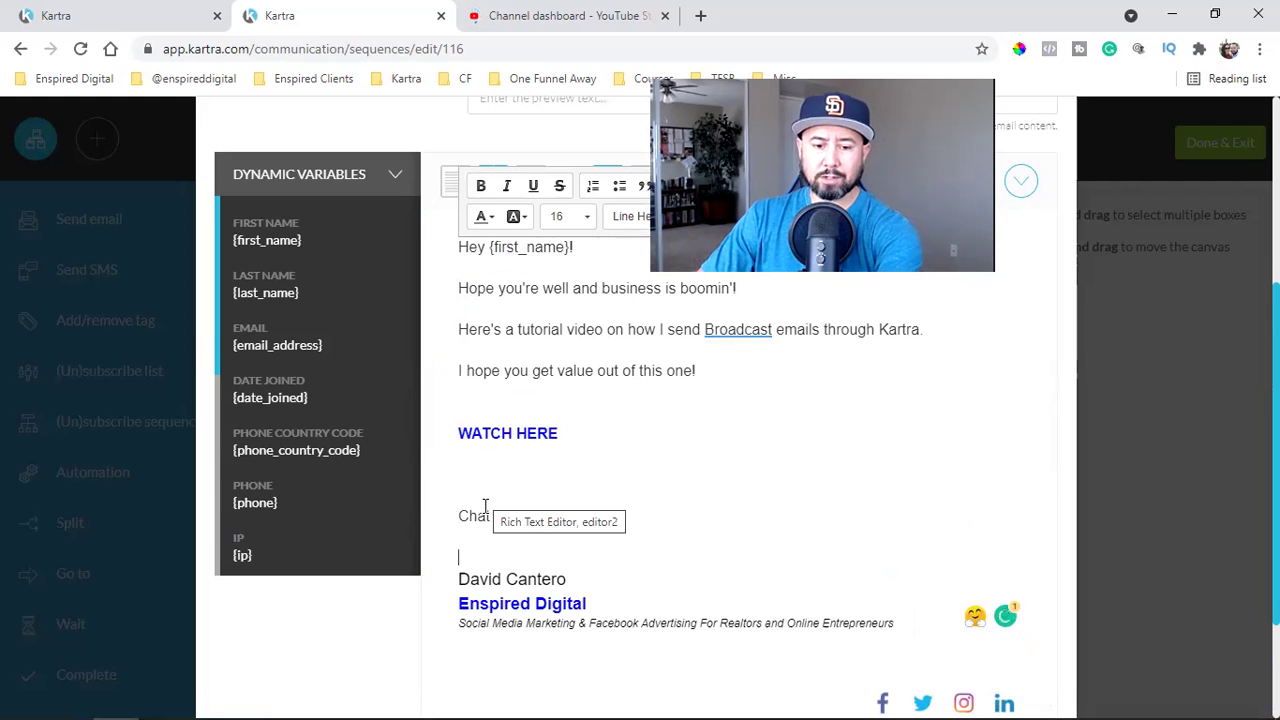
{"action": "key", "text": "BackSpace"}
Set the email subject to "How I send broadcast emails".
{"action": "scroll", "coordinate": [675, 545], "scroll_direction": "up", "scroll_amount": 2}
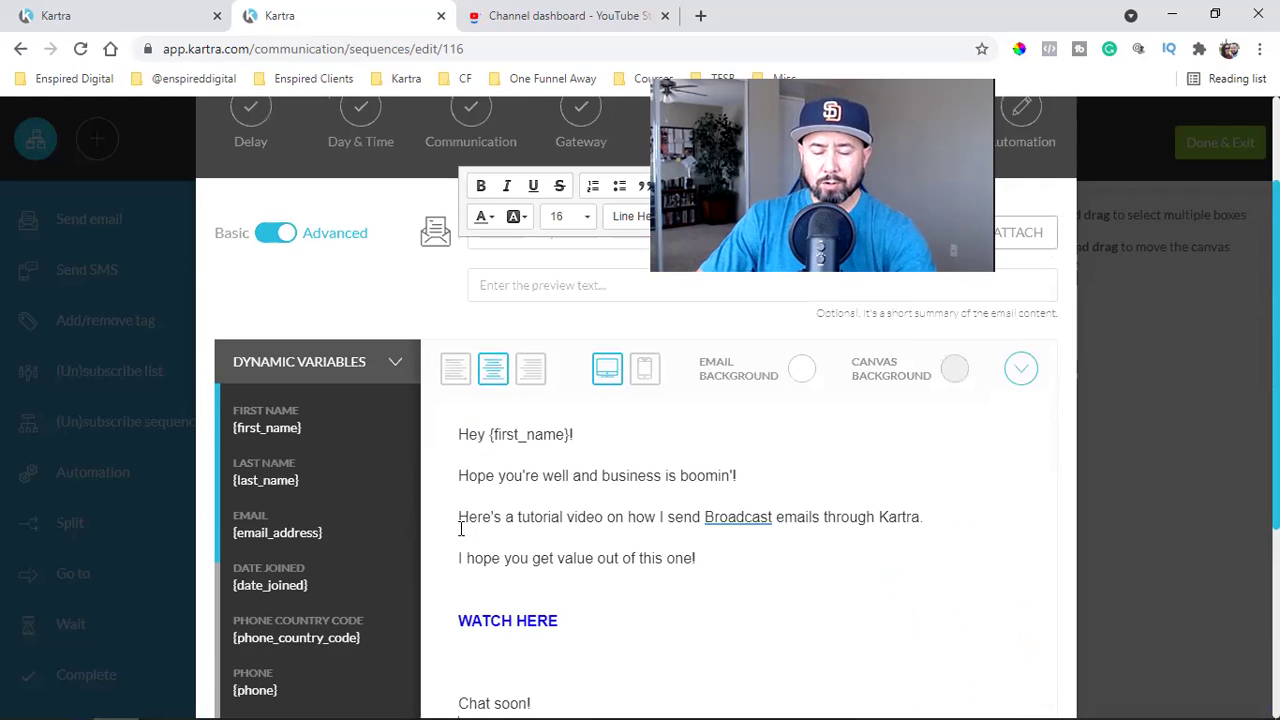
{"action": "scroll", "coordinate": [461, 530], "scroll_direction": "up", "scroll_amount": 1}
{"action": "left_click", "coordinate": [550, 328]}
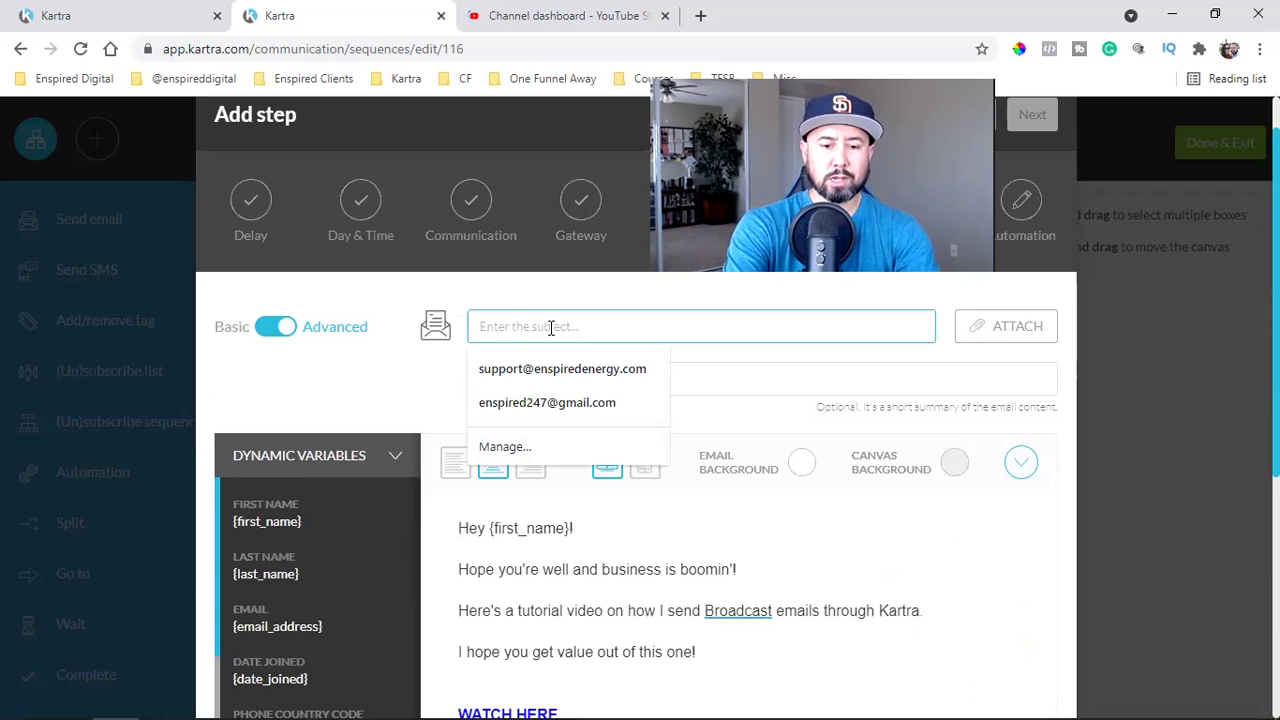
{"action": "type", "text": "How I send broa"}
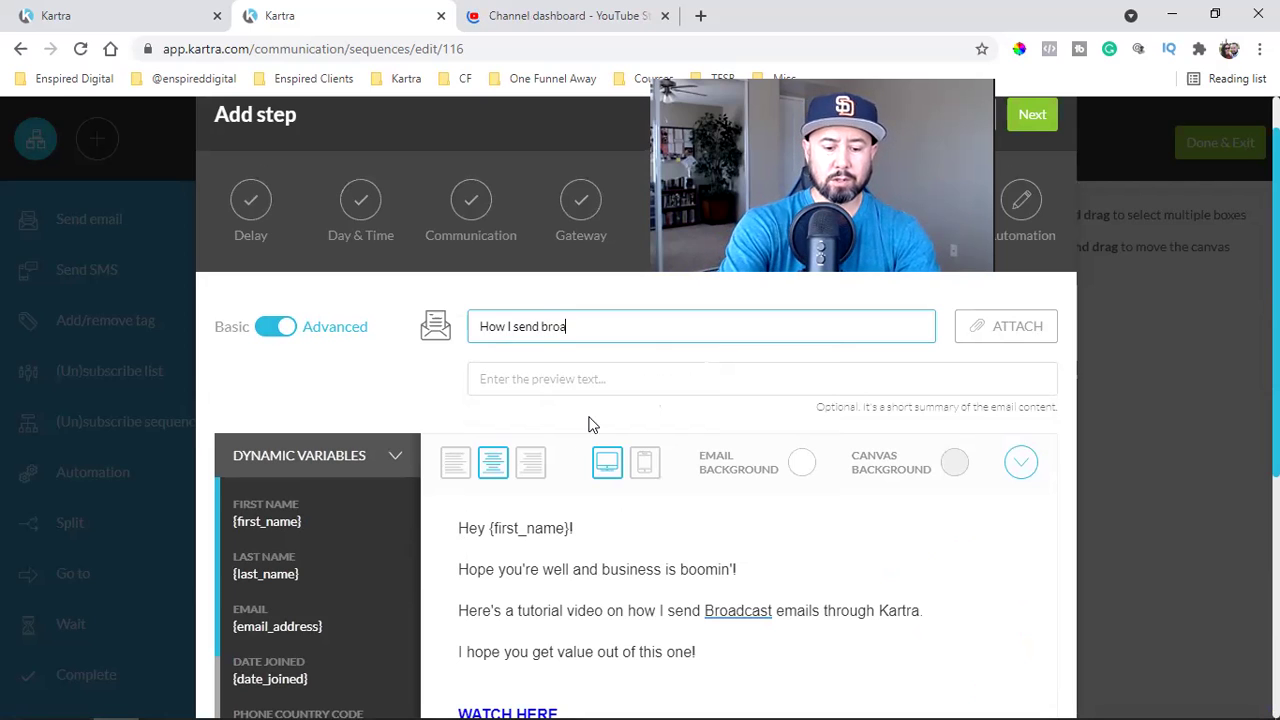
{"action": "type", "text": "ls"}
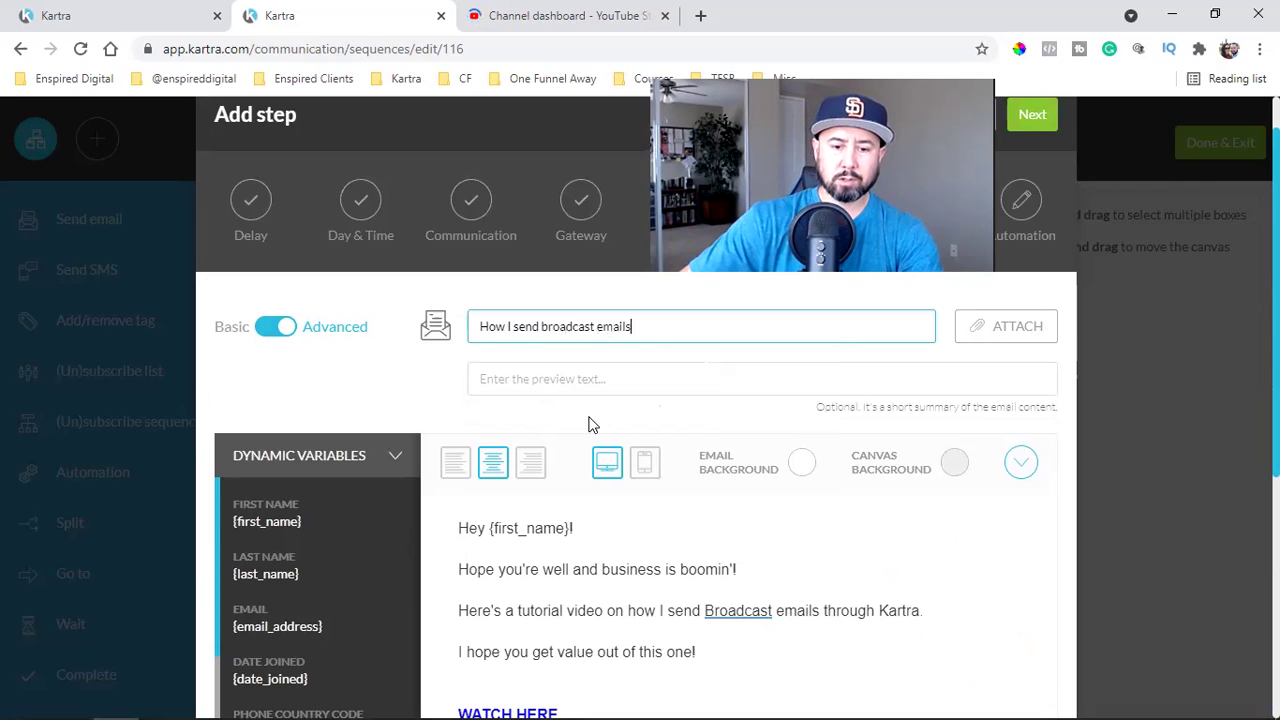
{"action": "mouse_move", "coordinate": [745, 528]}
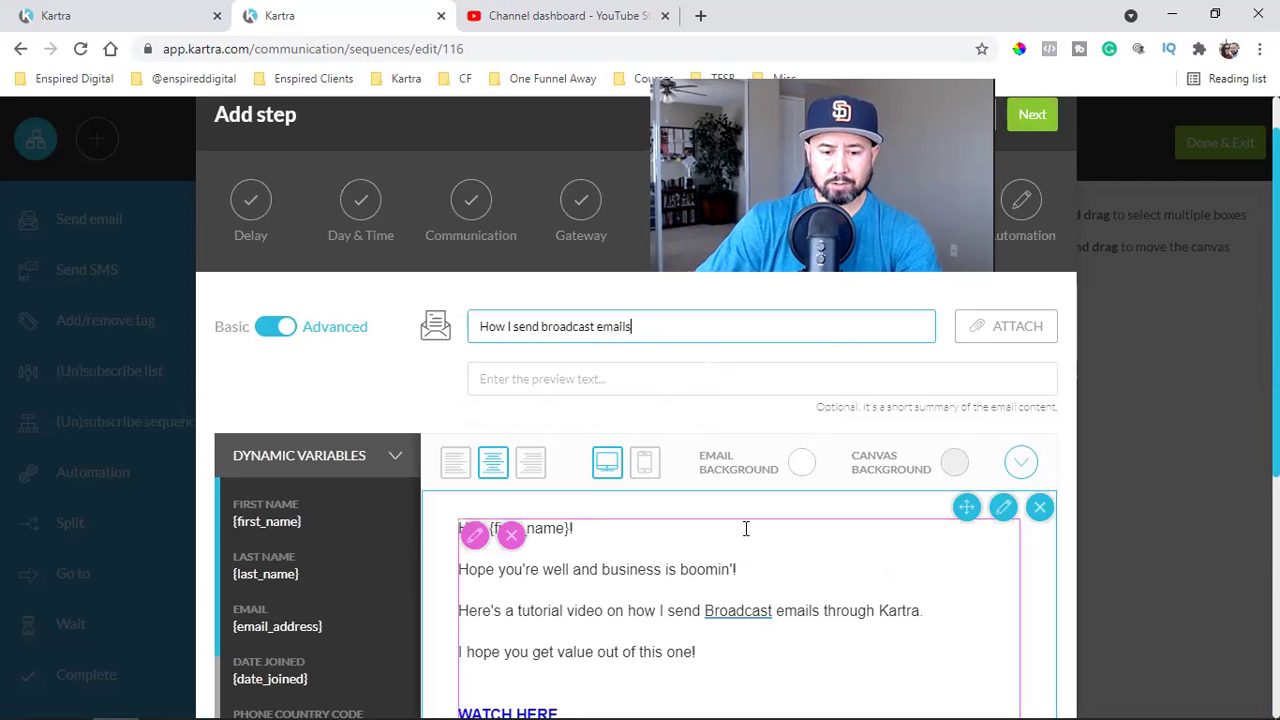
Format the words "Here's a tutorial video" in the email body bold and blue.
{"action": "scroll", "coordinate": [742, 553], "scroll_direction": "down", "scroll_amount": 1}
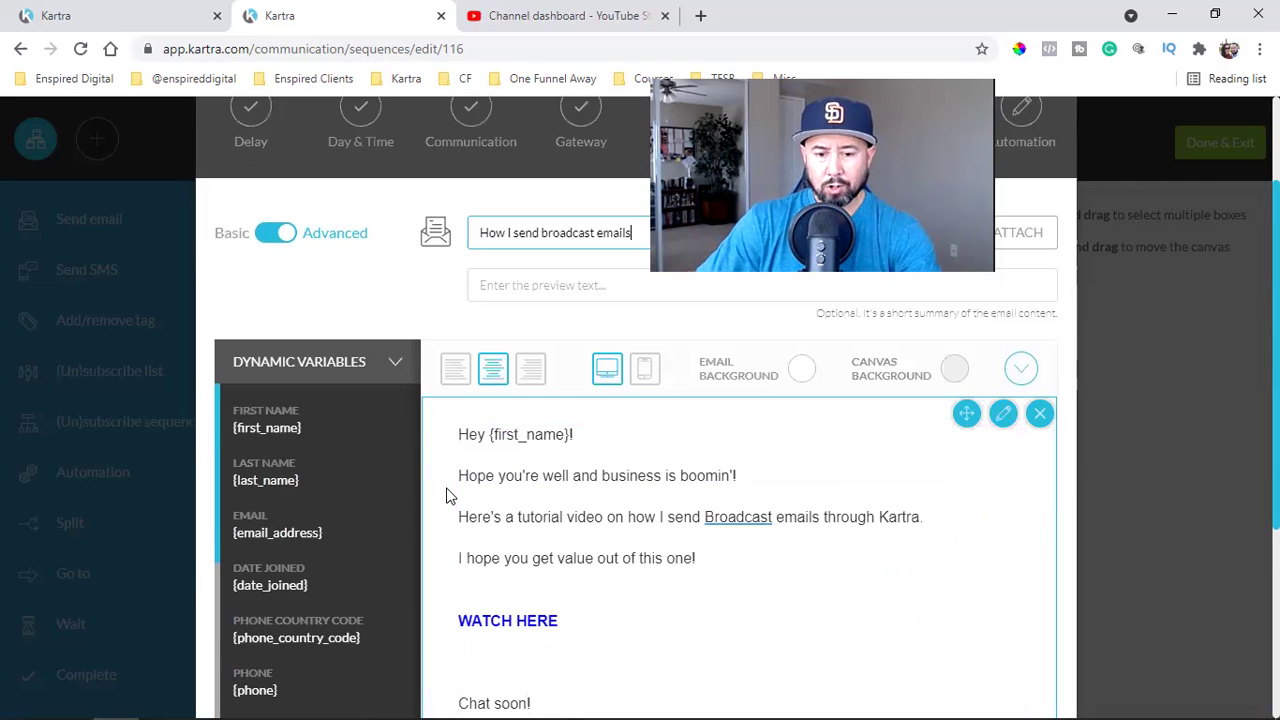
{"action": "scroll", "coordinate": [449, 497], "scroll_direction": "down", "scroll_amount": 1}
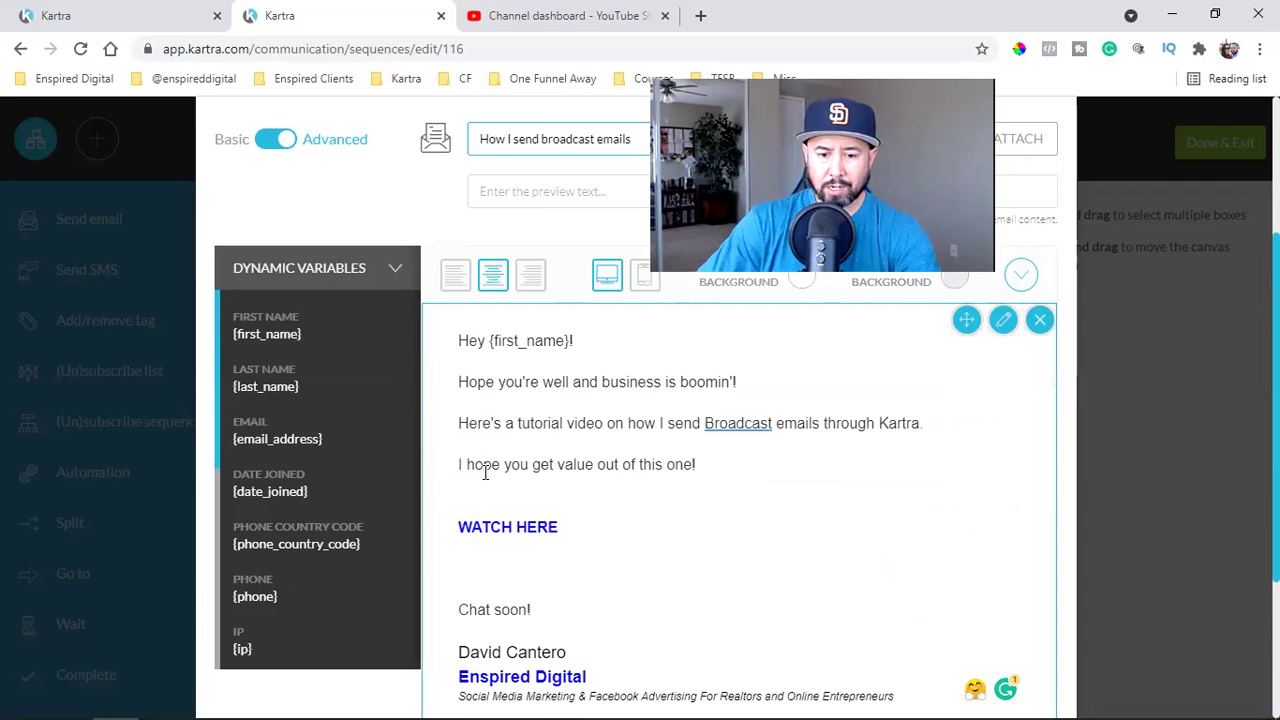
{"action": "mouse_move", "coordinate": [512, 466]}
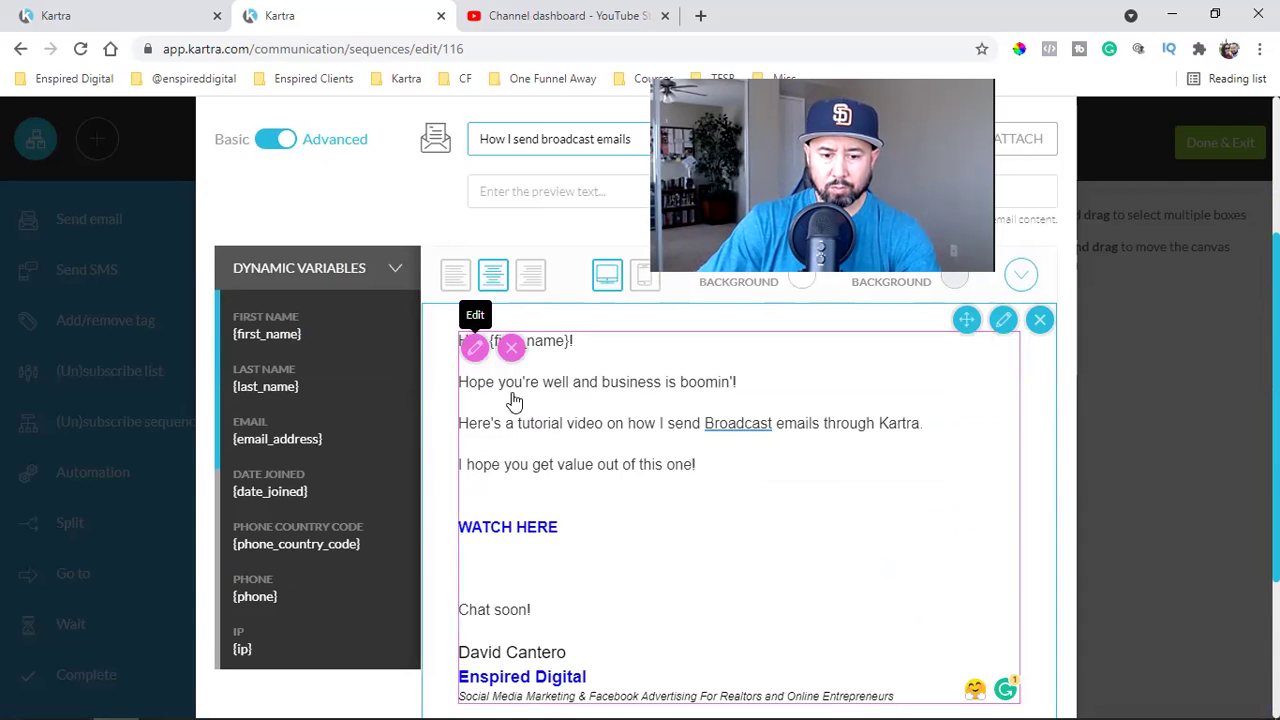
{"action": "left_click", "coordinate": [513, 400]}
{"action": "left_click_drag", "start_coordinate": [600, 423], "coordinate": [458, 424]}
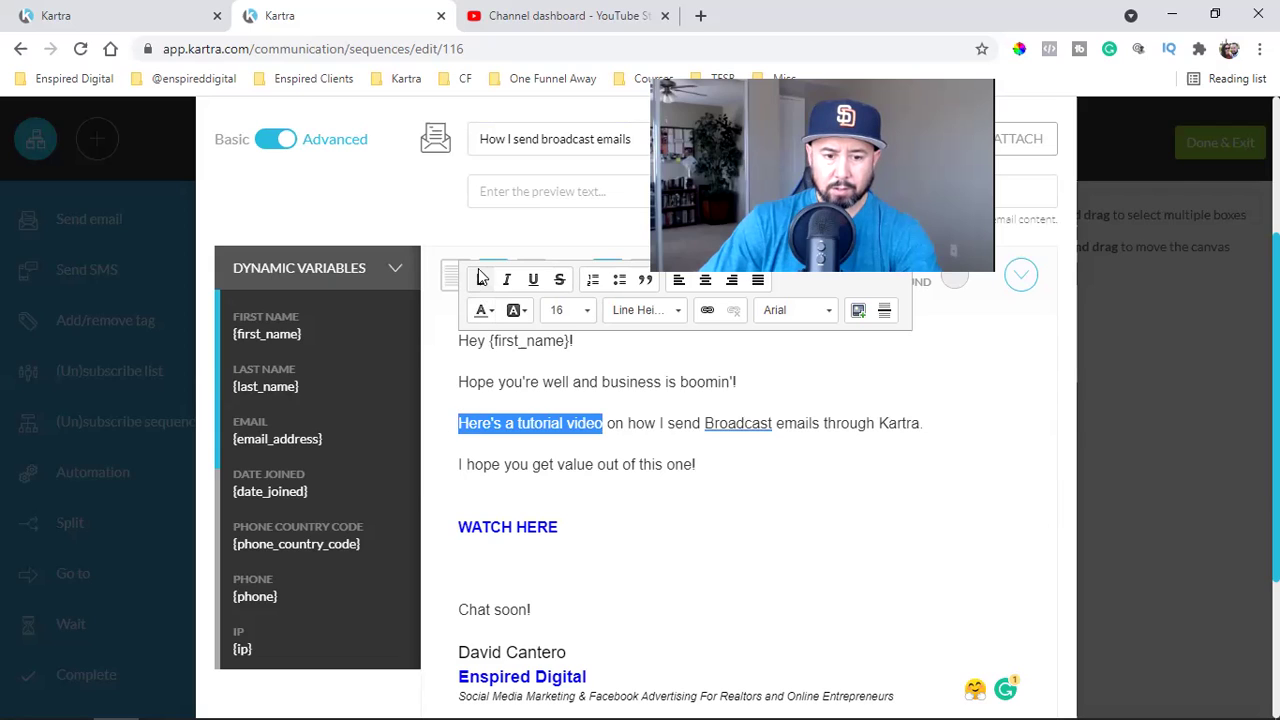
{"action": "left_click", "coordinate": [479, 313]}
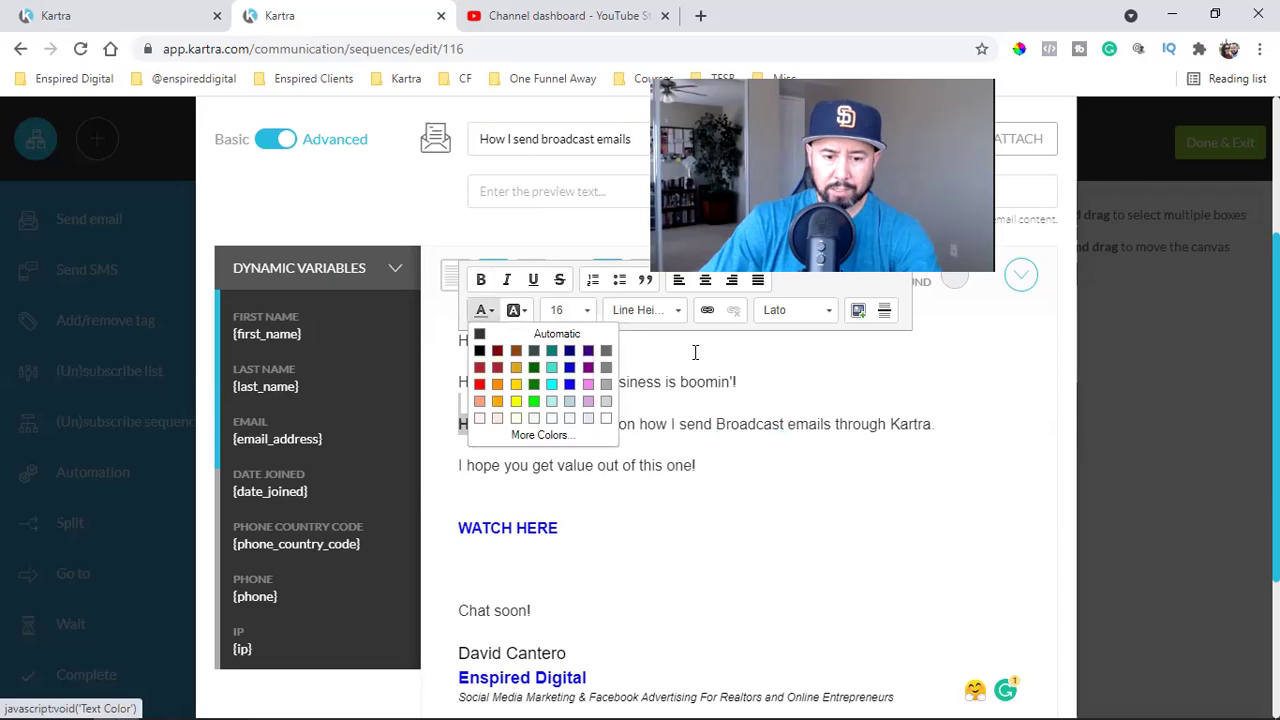
{"action": "left_click", "coordinate": [635, 402]}
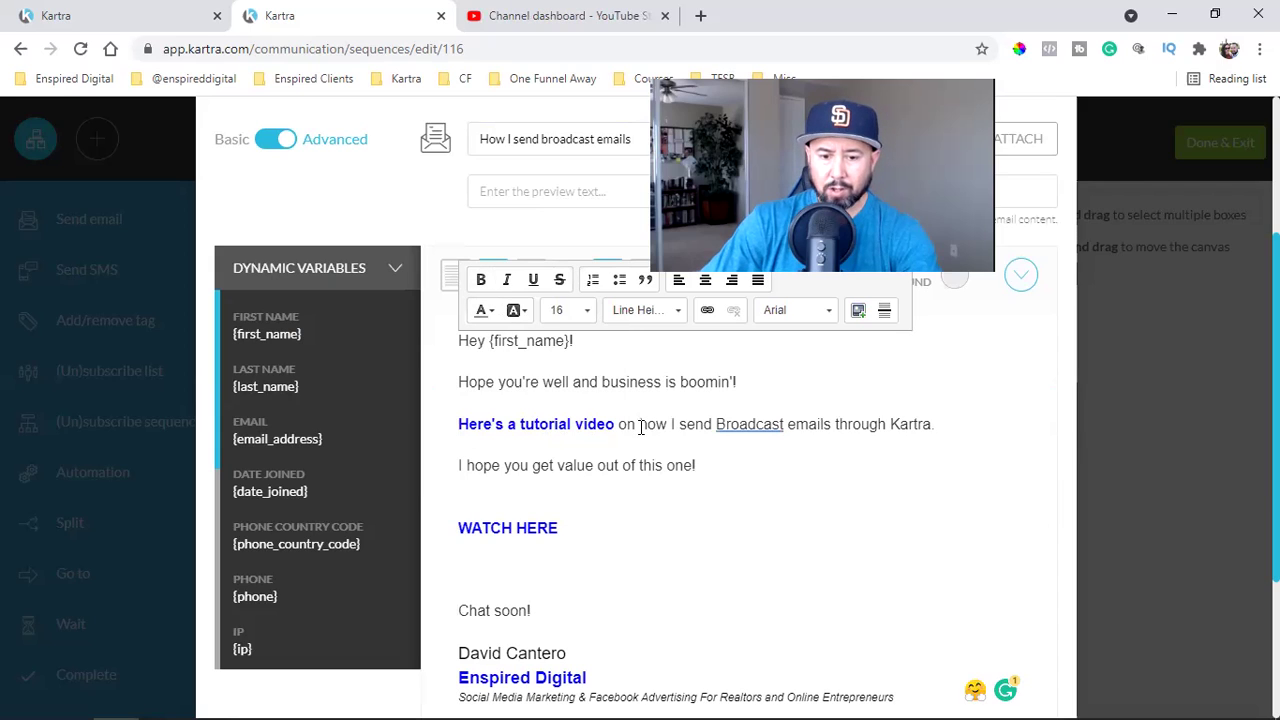
Change "Broadcast" to the suggested lowercase "broadcast" in the email body's tutorial video sentence.
{"action": "left_click", "coordinate": [738, 426]}
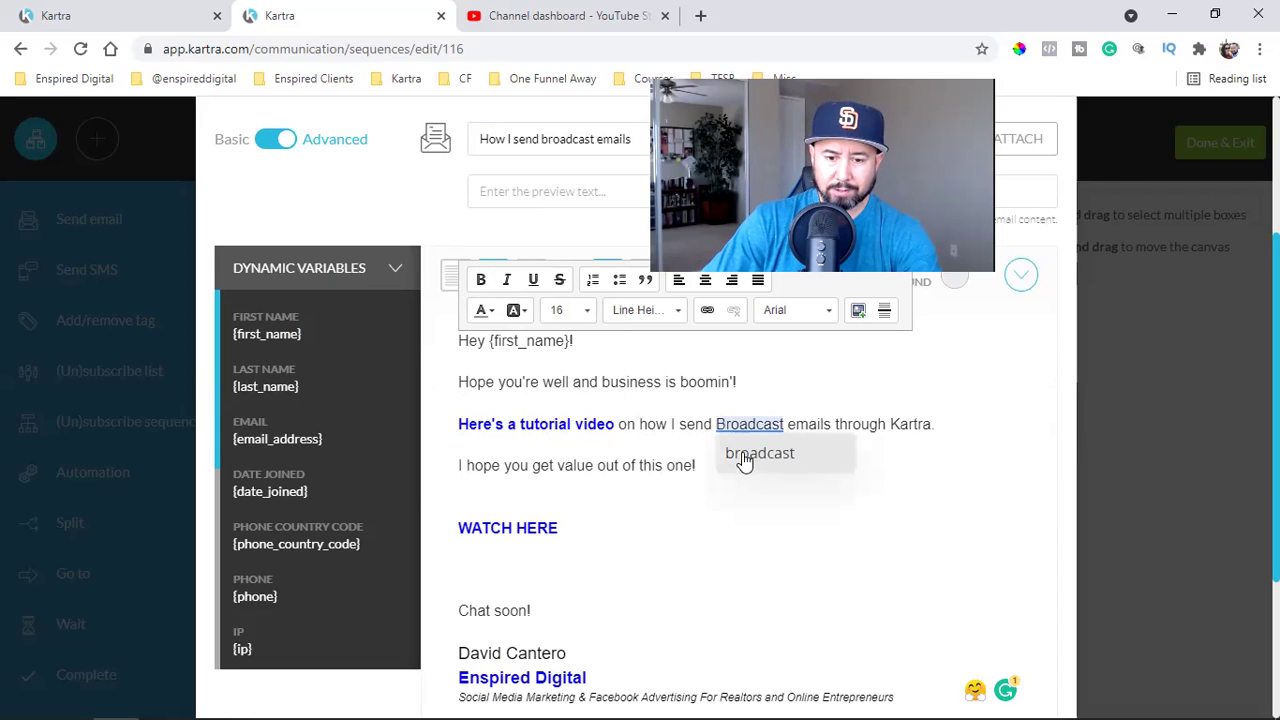
{"action": "left_click", "coordinate": [759, 454]}
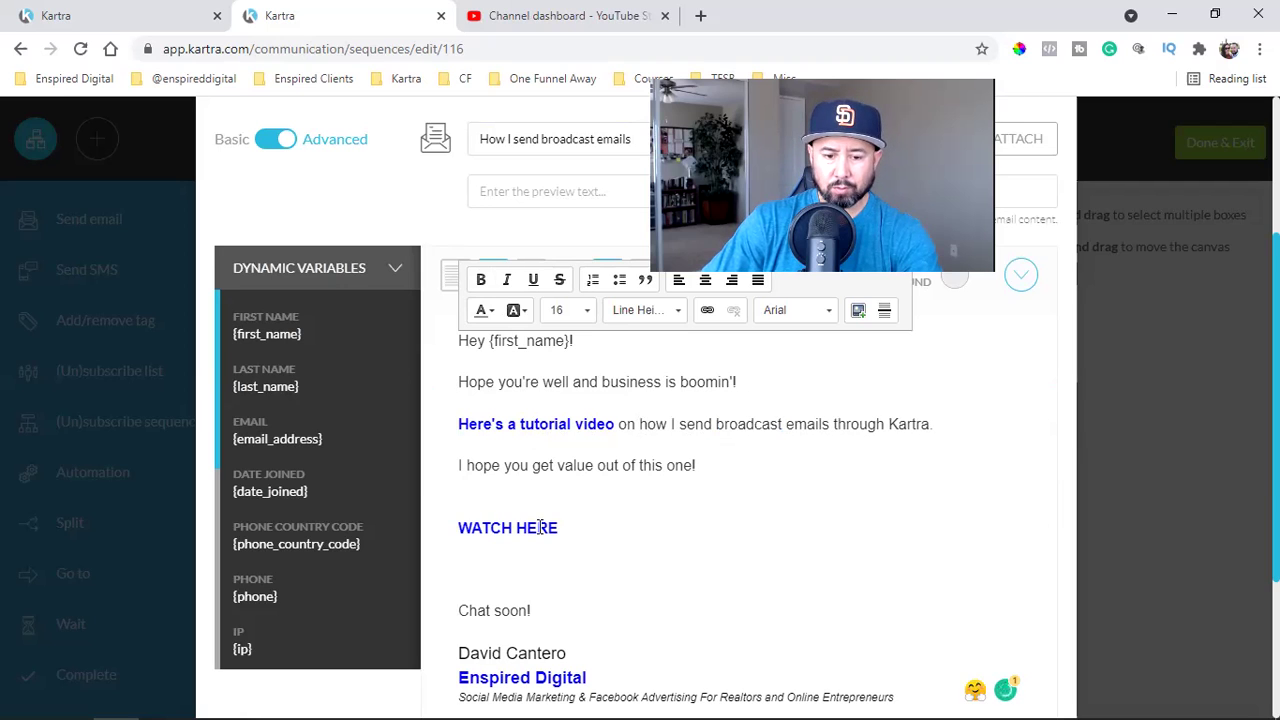
Create the broadcast email step without adding an automation, and activate it in the sequence.
{"action": "scroll", "coordinate": [588, 545], "scroll_direction": "down", "scroll_amount": 5}
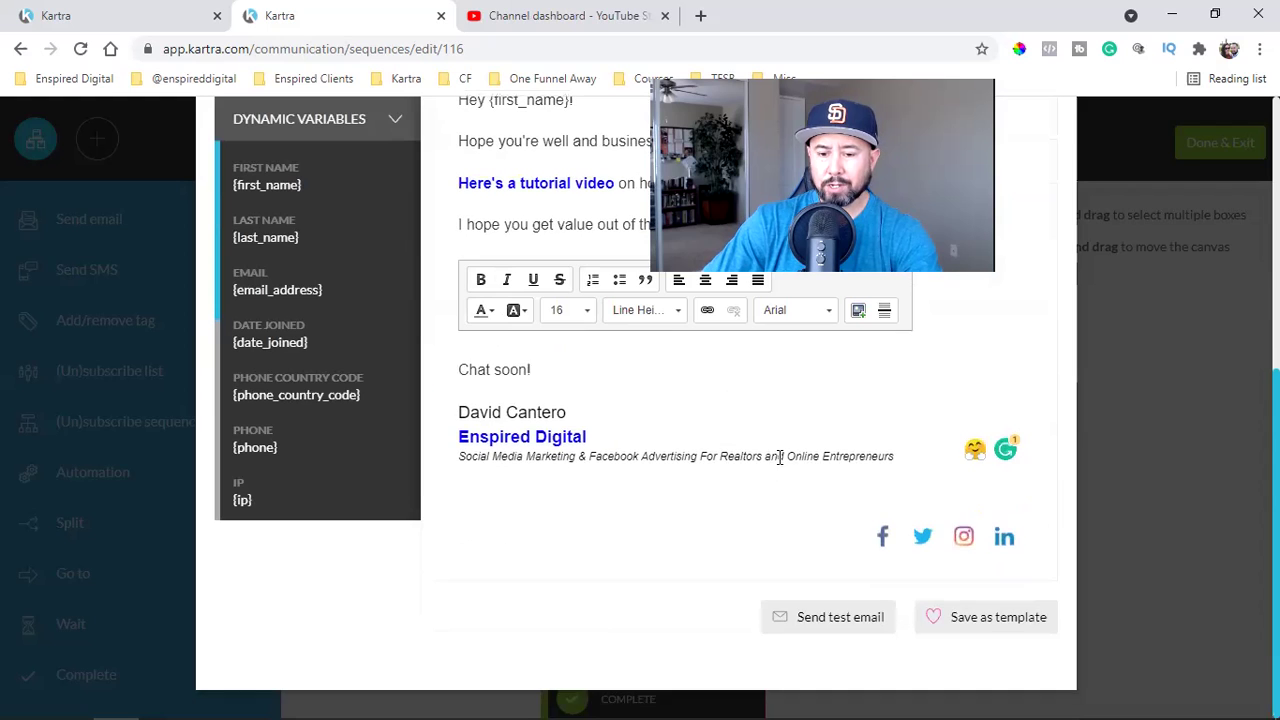
{"action": "scroll", "coordinate": [789, 460], "scroll_direction": "up", "scroll_amount": 10}
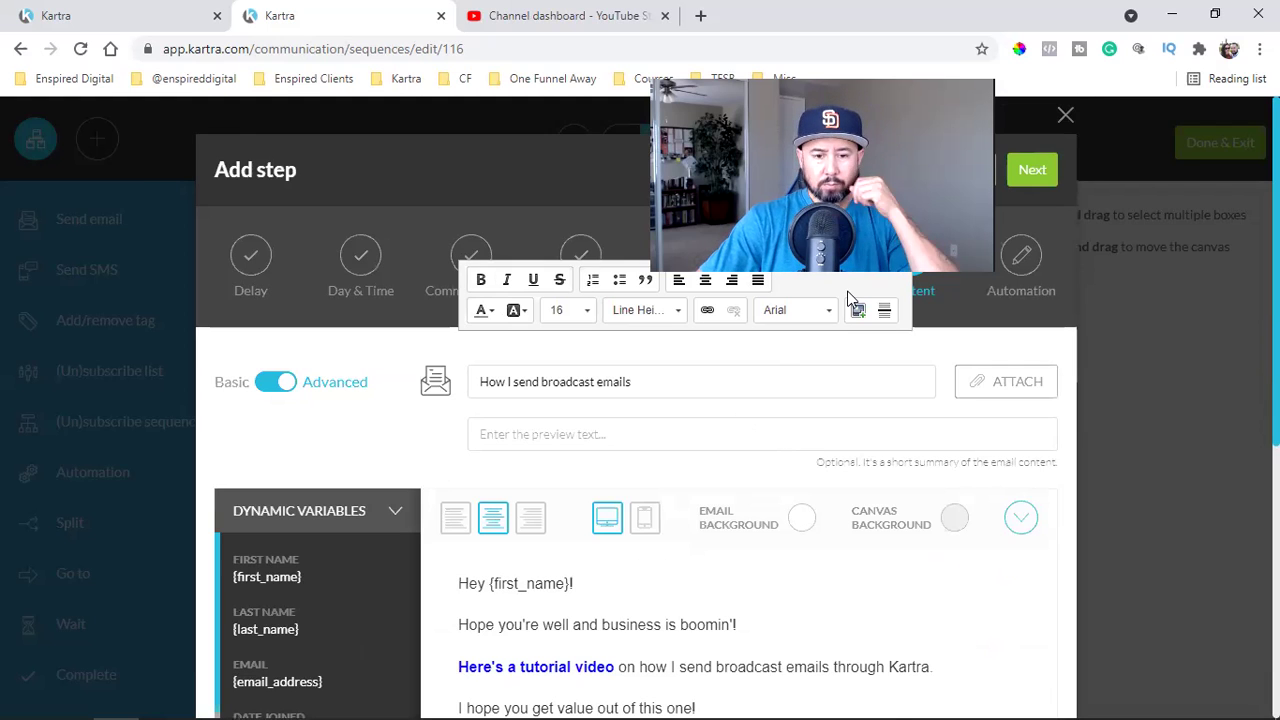
{"action": "left_click", "coordinate": [1038, 170]}
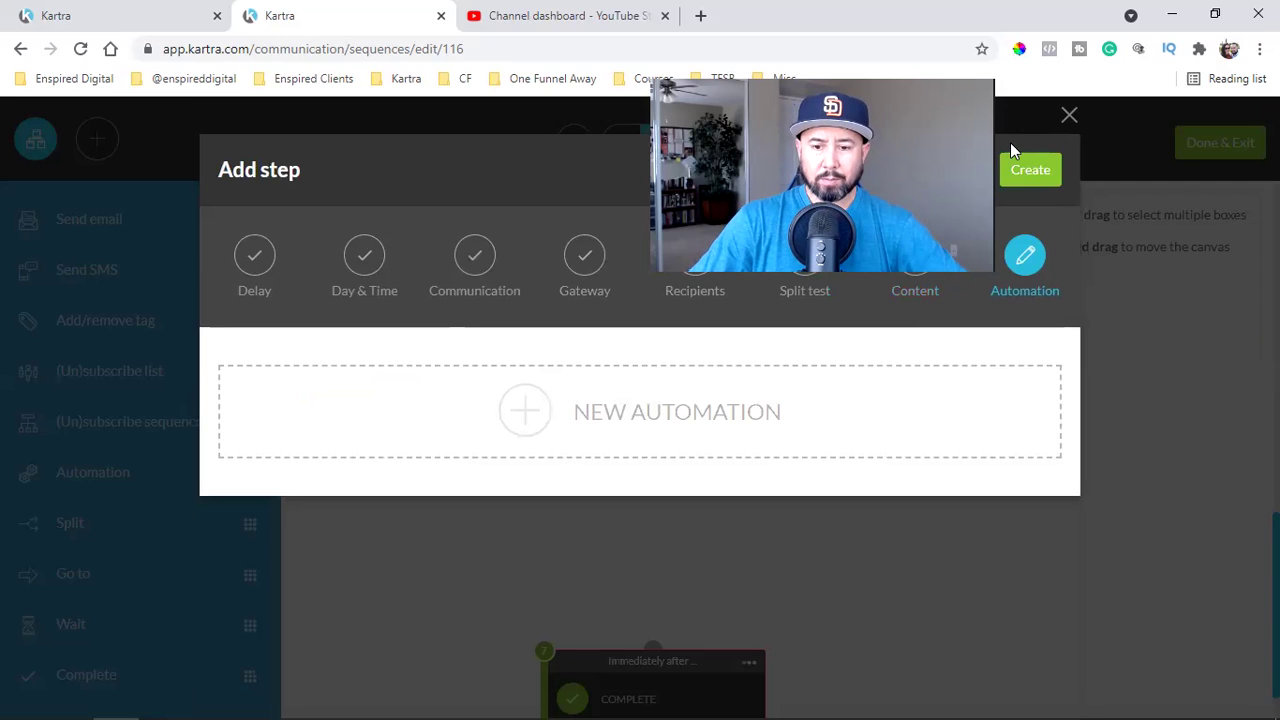
{"action": "left_click", "coordinate": [1030, 170]}
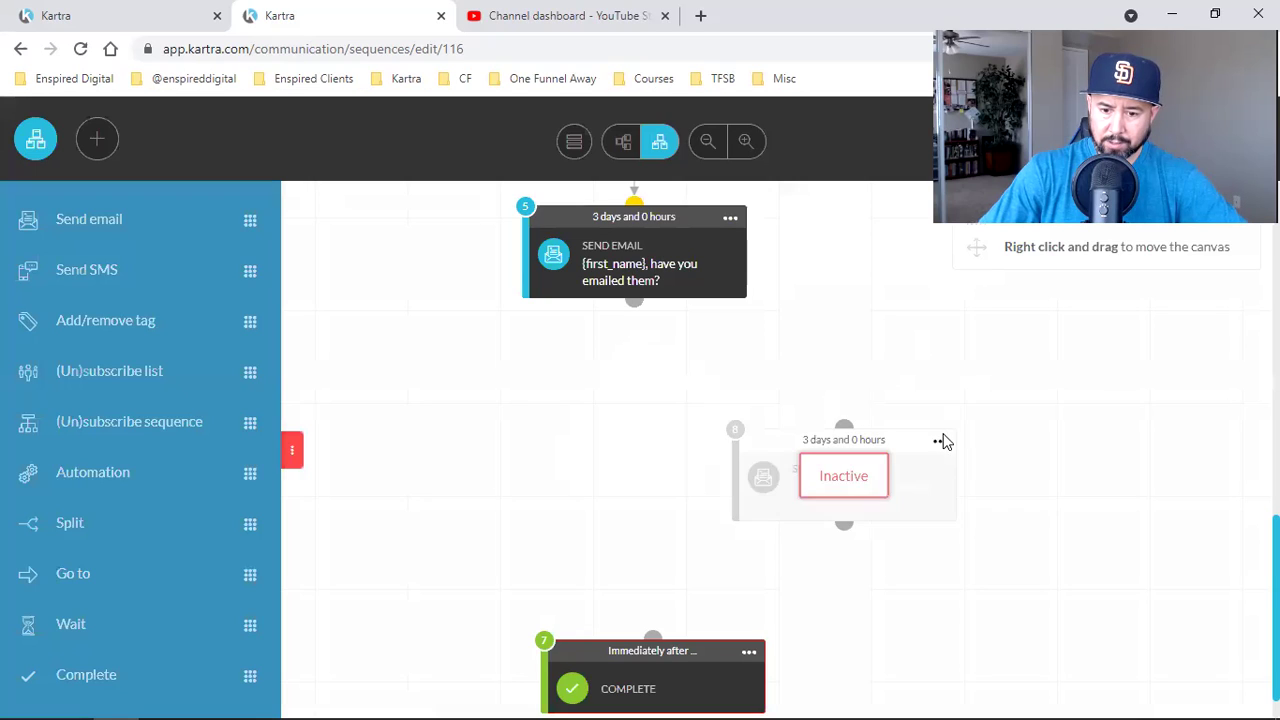
{"action": "left_click", "coordinate": [940, 441]}
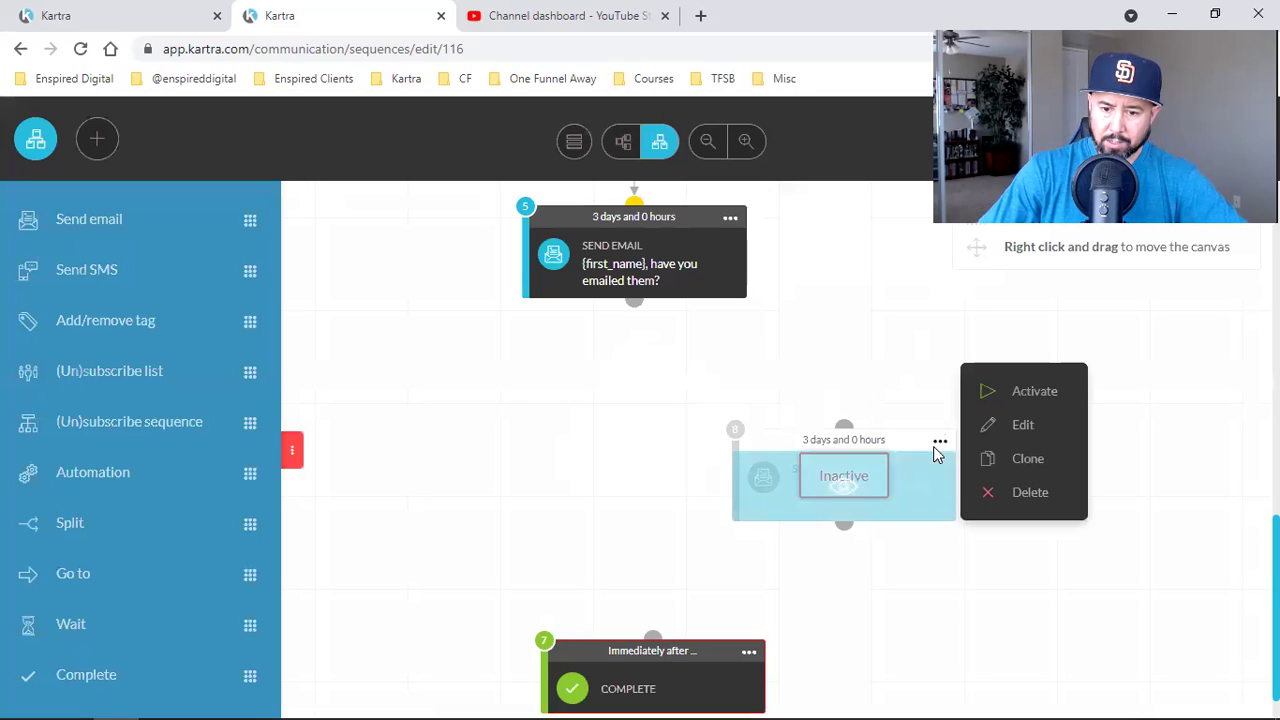
{"action": "left_click", "coordinate": [1043, 392]}
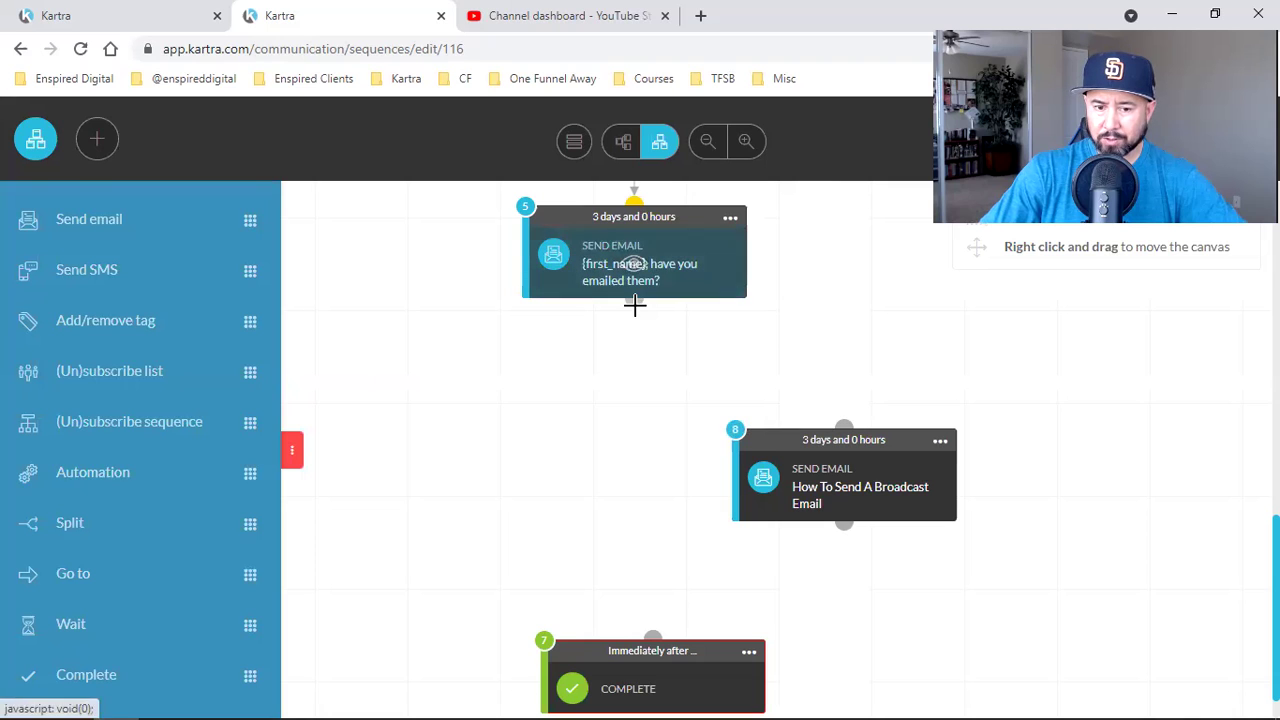
Connect the "{first_name}, have you emailed them?" email to How To Send A Broadcast Email, and link that email to the Complete step.
{"action": "scroll", "coordinate": [640, 310], "scroll_direction": "up", "scroll_amount": 1}
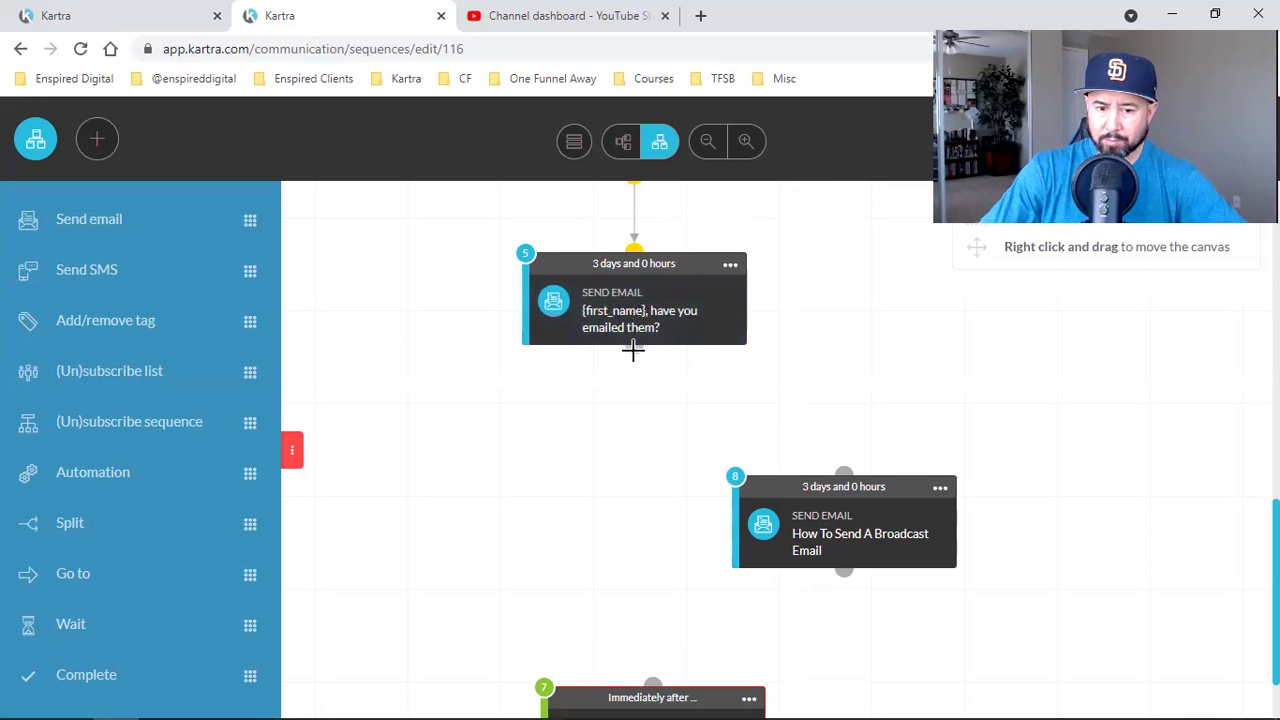
{"action": "left_click_drag", "start_coordinate": [699, 377], "coordinate": [840, 464]}
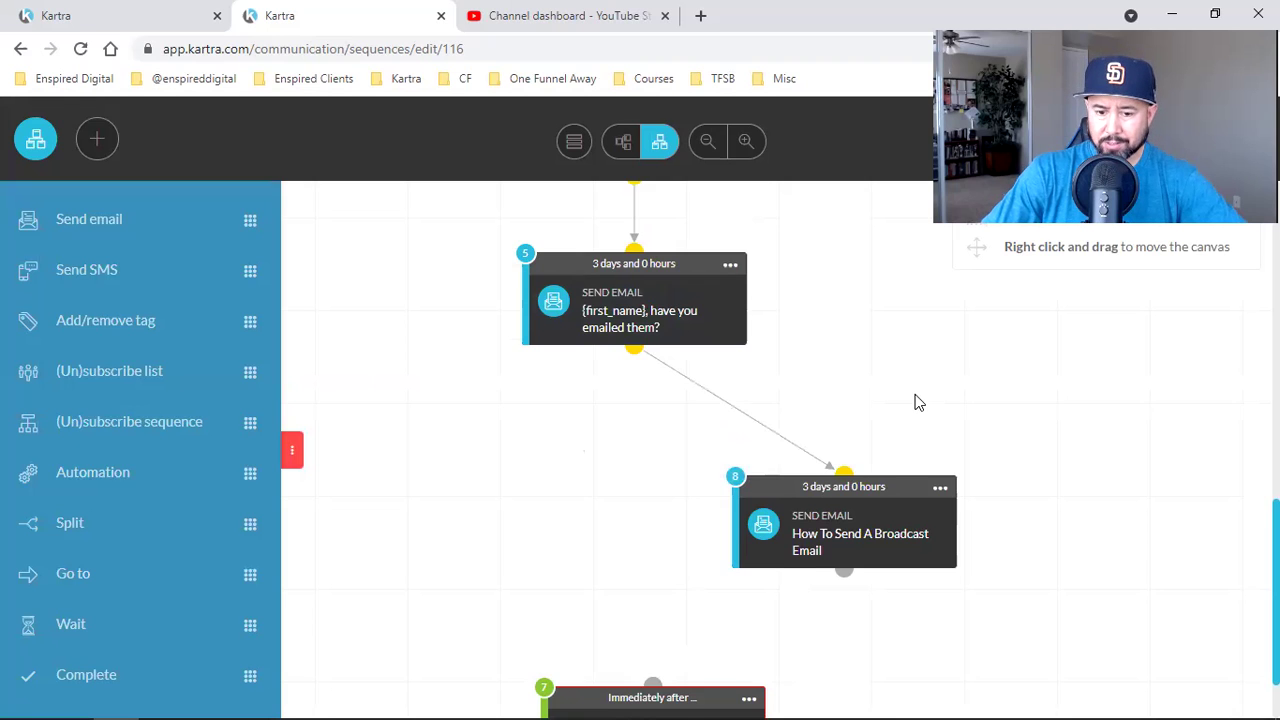
{"action": "scroll", "coordinate": [872, 432], "scroll_direction": "down", "scroll_amount": 1}
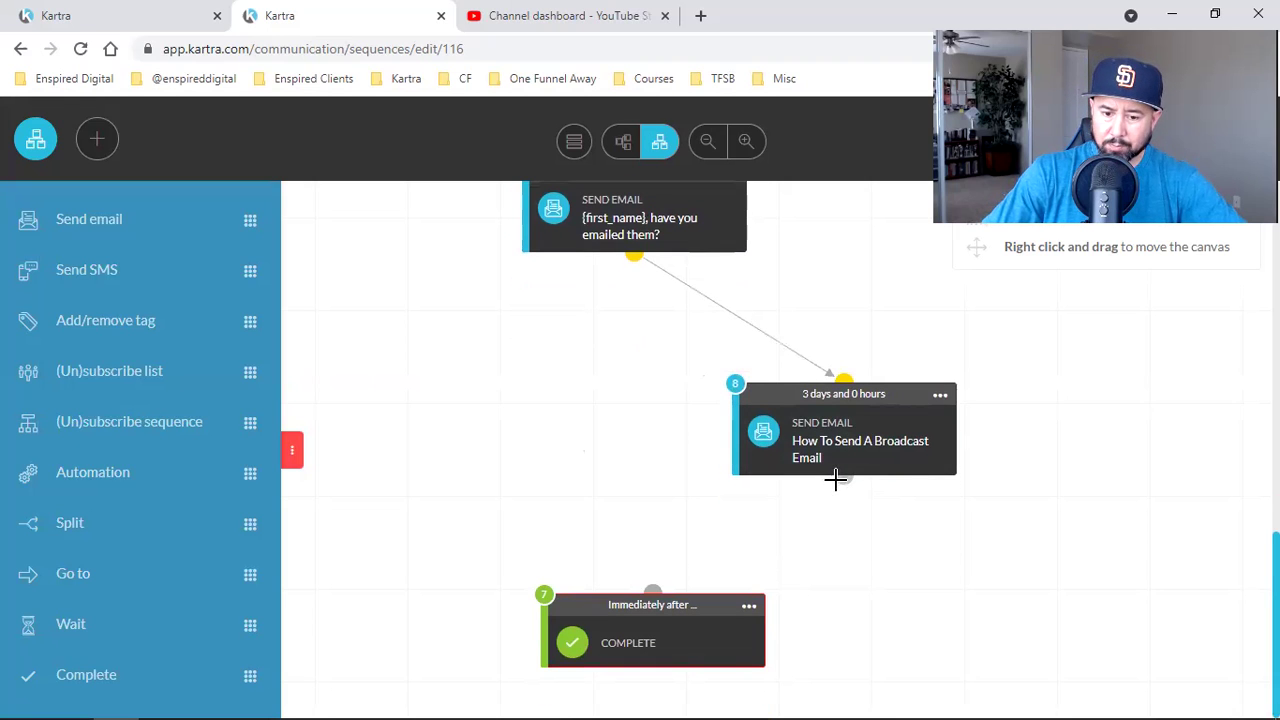
{"action": "left_click_drag", "start_coordinate": [701, 546], "coordinate": [652, 588]}
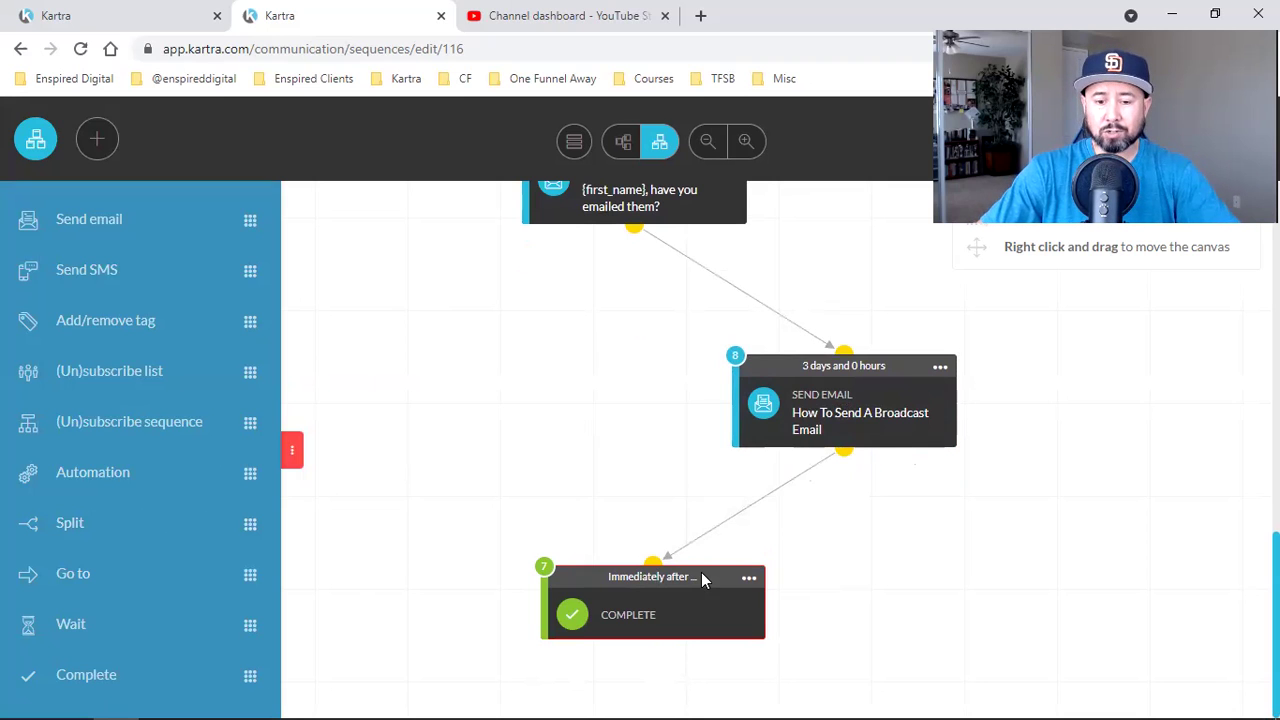
Auto-arrange the sequence's items on the canvas.
{"action": "scroll", "coordinate": [820, 346], "scroll_direction": "up", "scroll_amount": 1}
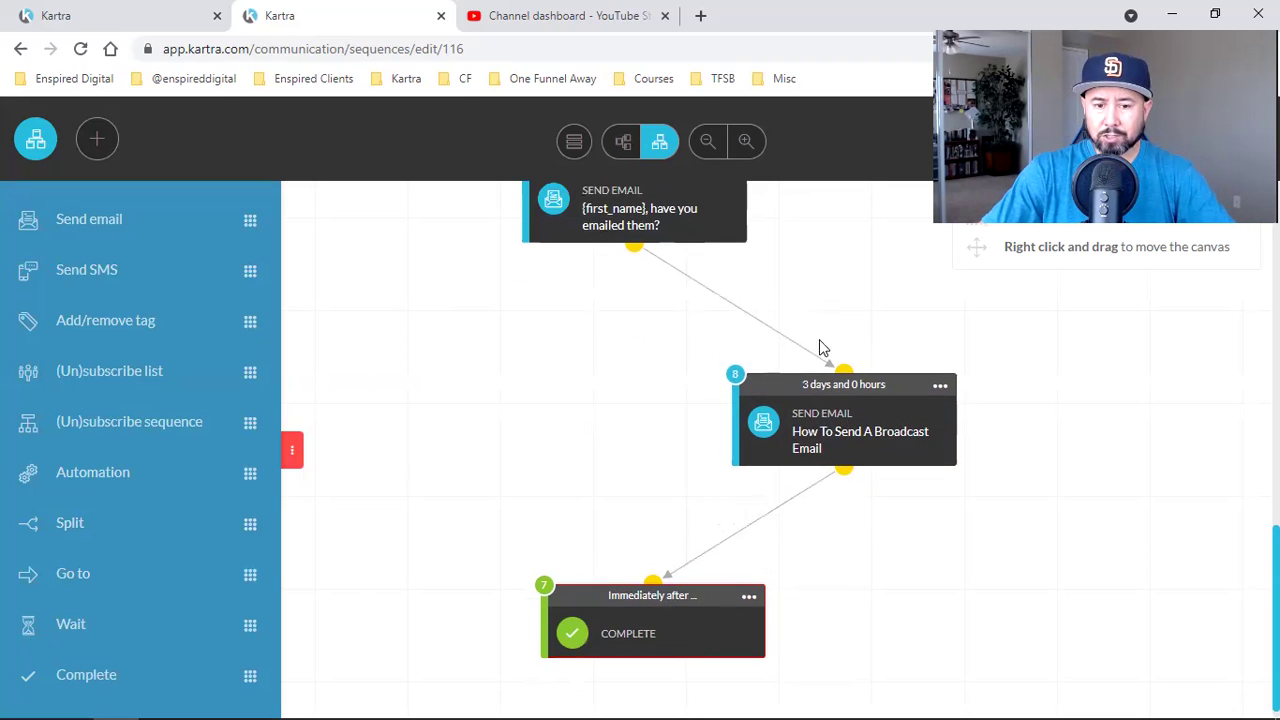
{"action": "left_click", "coordinate": [575, 145]}
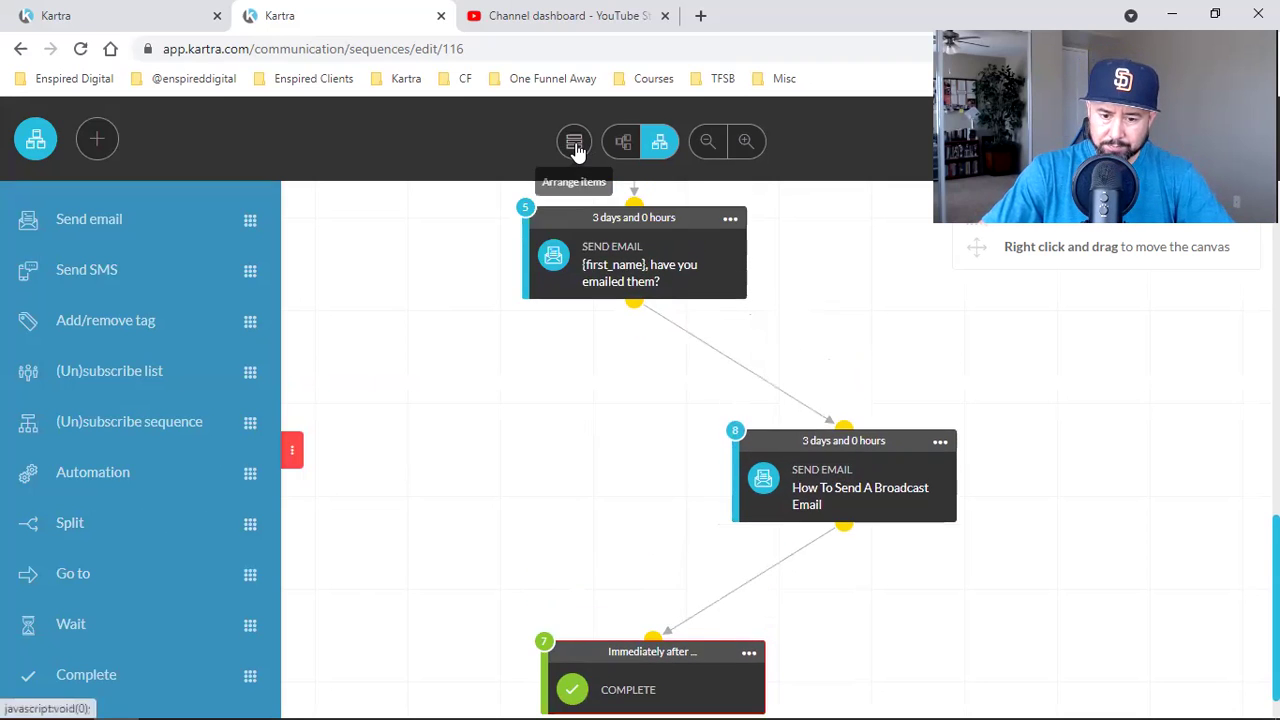
{"action": "left_click", "coordinate": [575, 147]}
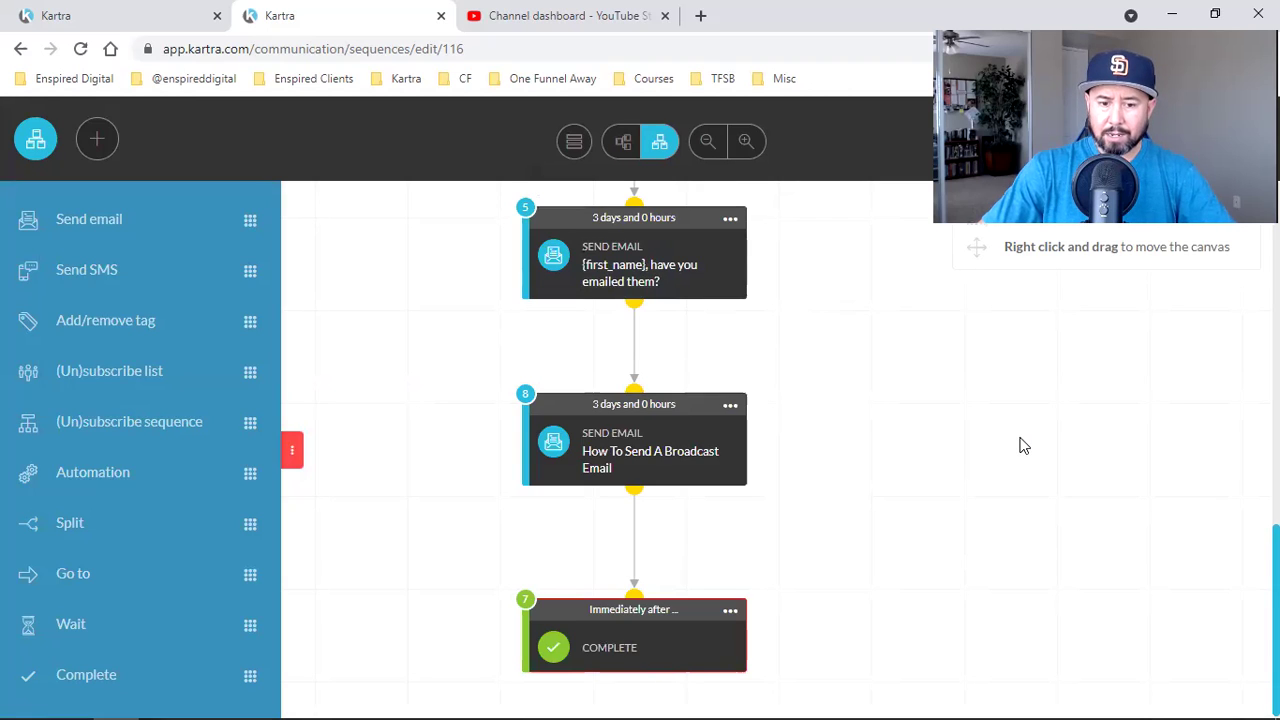
{"action": "scroll", "coordinate": [1022, 445], "scroll_direction": "up", "scroll_amount": 10}
{"action": "scroll", "coordinate": [1022, 445], "scroll_direction": "up", "scroll_amount": 3}
{"action": "scroll", "coordinate": [1022, 445], "scroll_direction": "down", "scroll_amount": 8}
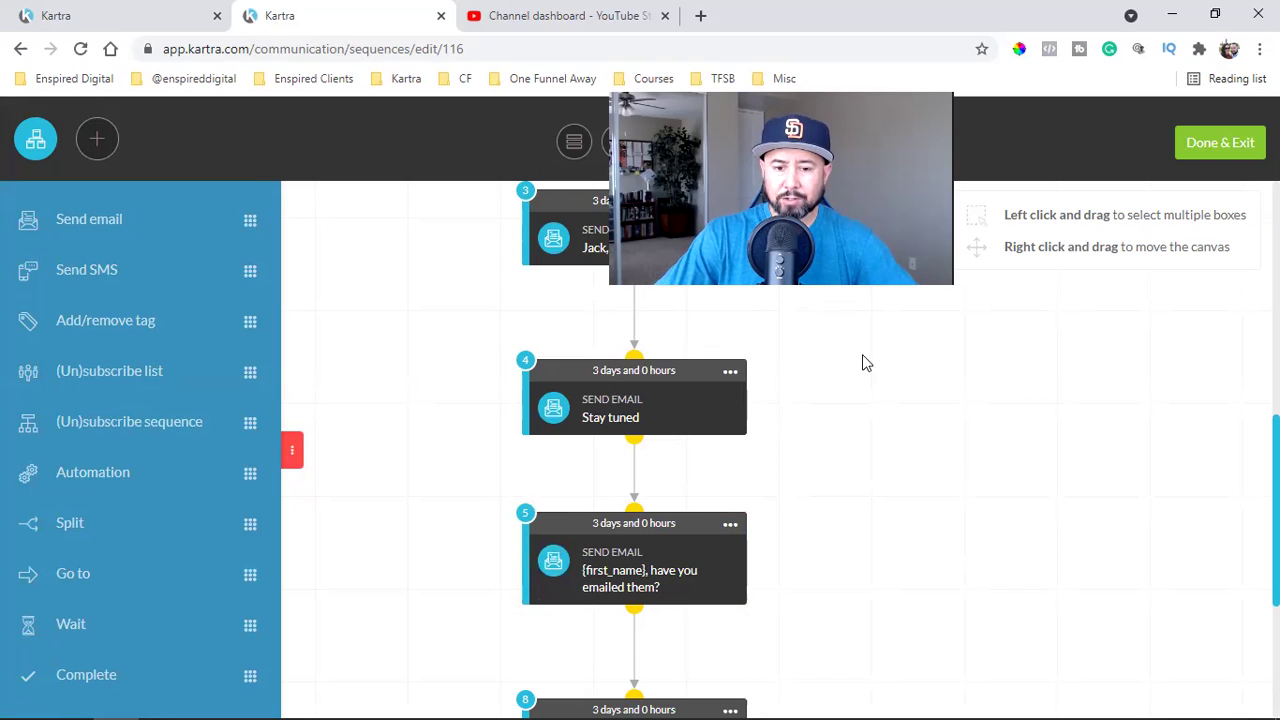
{"action": "scroll", "coordinate": [657, 531], "scroll_direction": "down", "scroll_amount": 3}
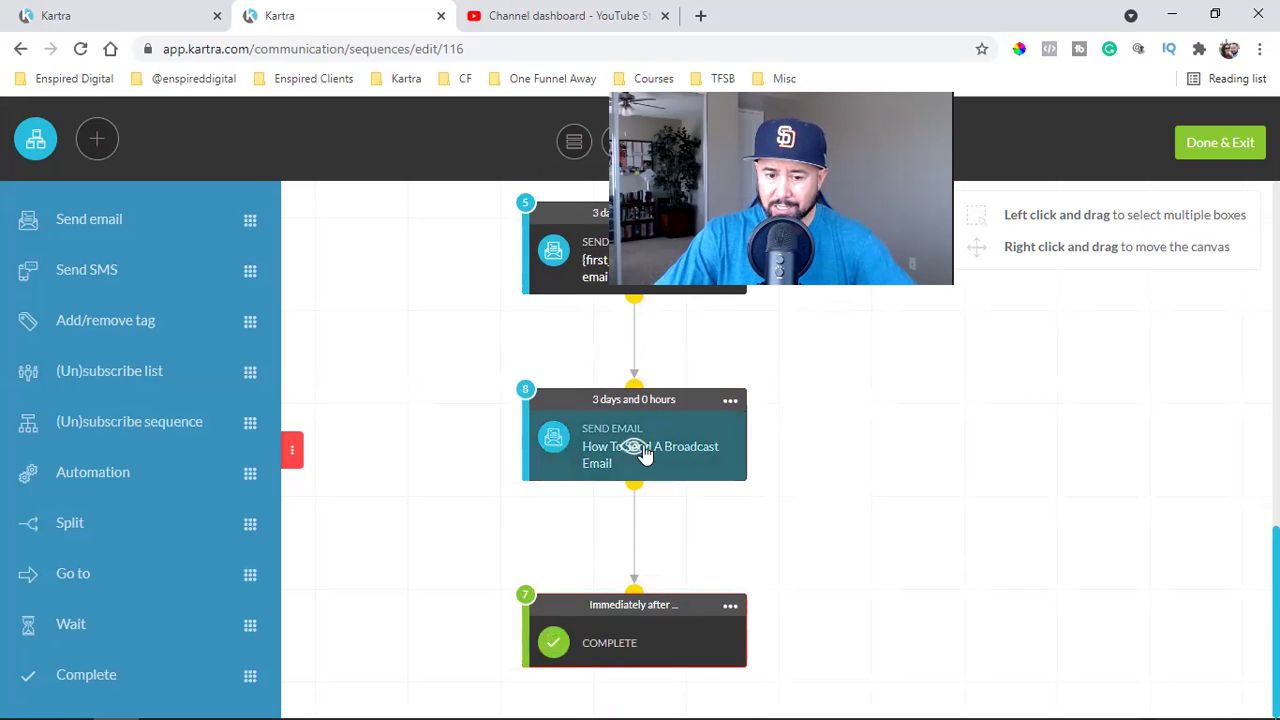